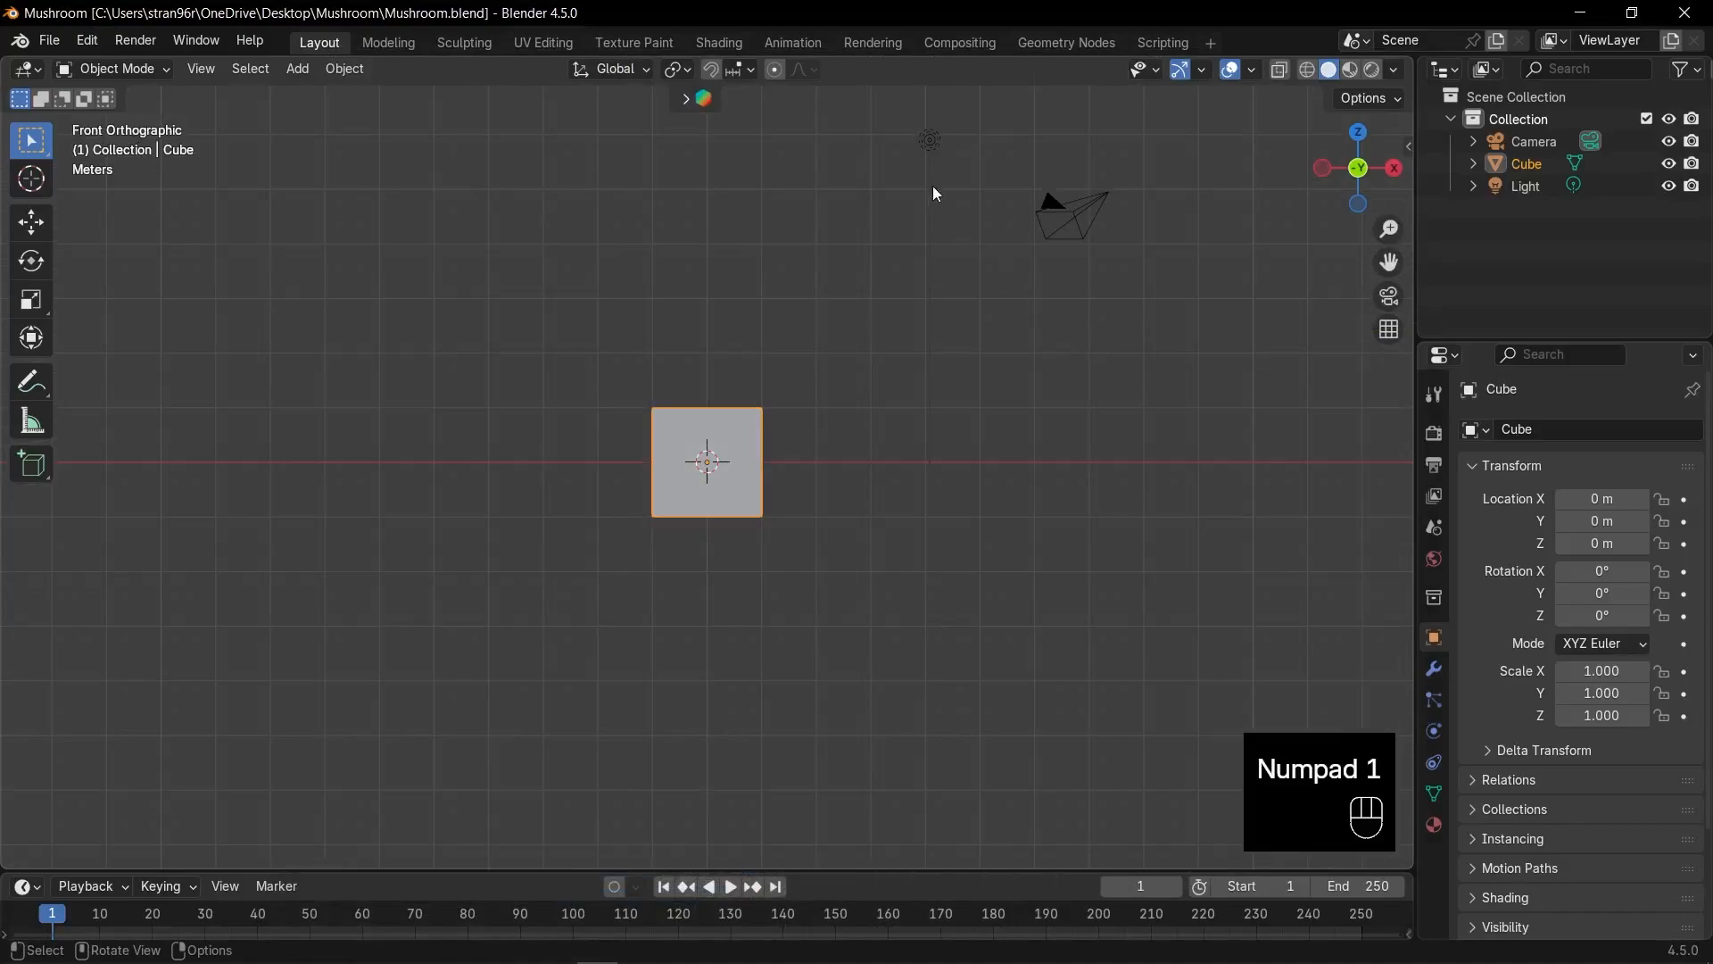
# Delete the camera and light, then select the cube and frame it in the view.
pyautogui.moveTo(881, 106); pyautogui.dragTo(1121, 327)
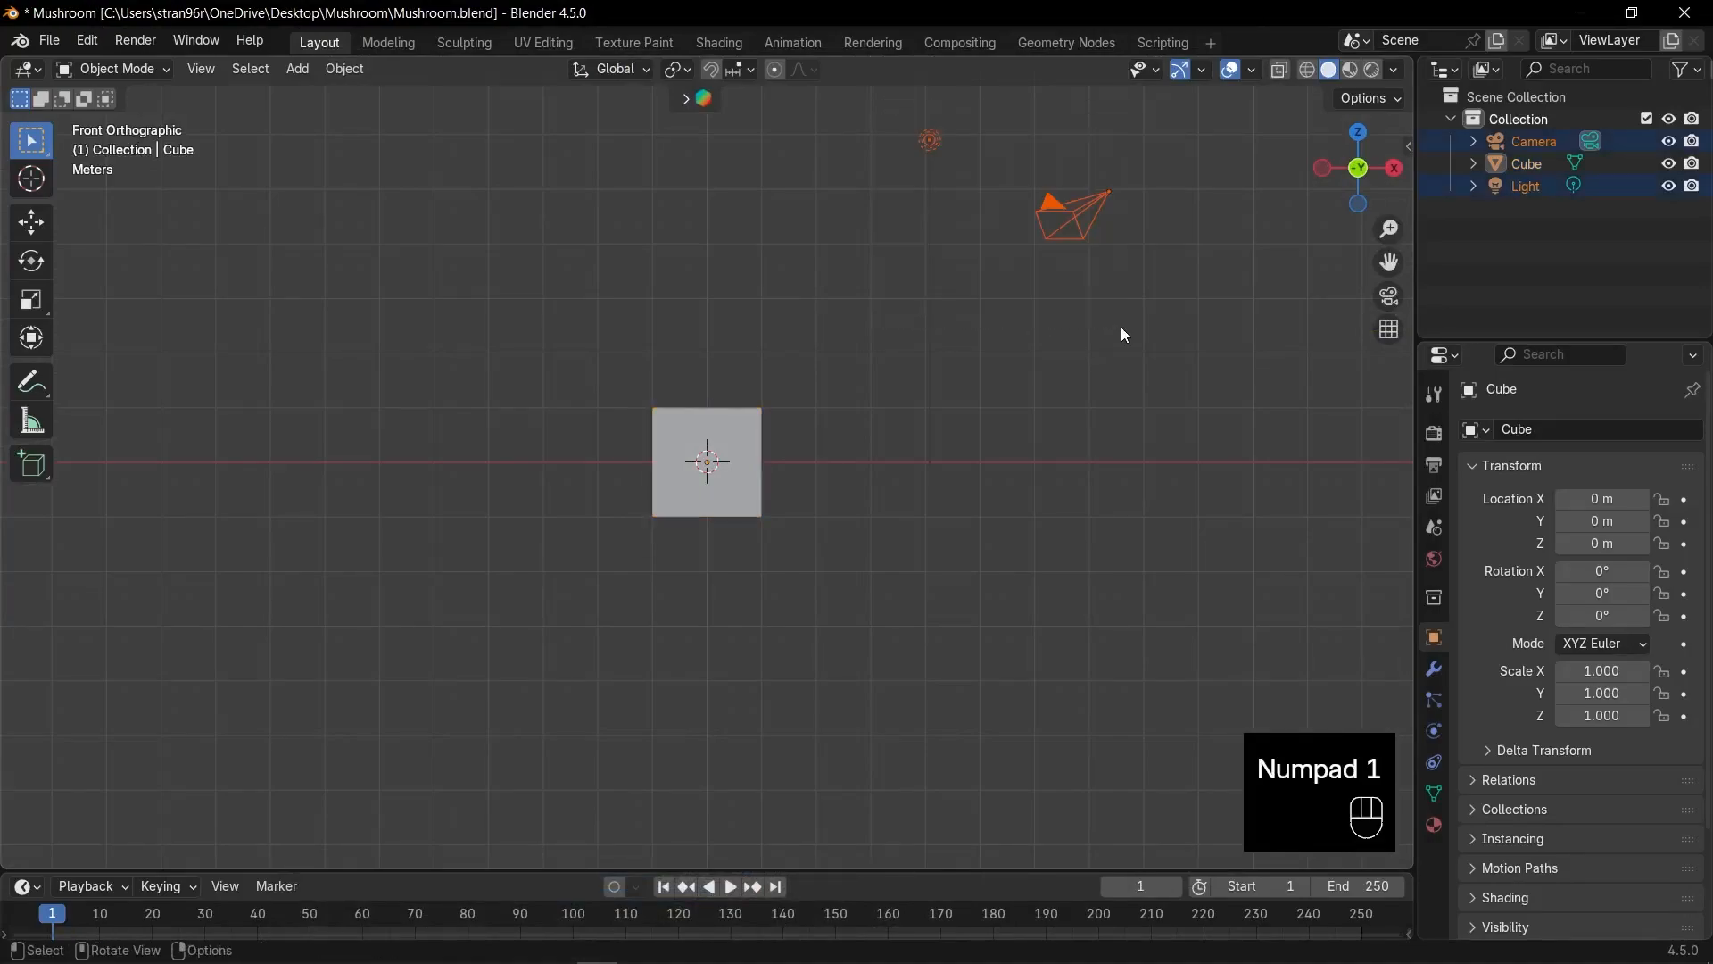
pyautogui.press('Delete')
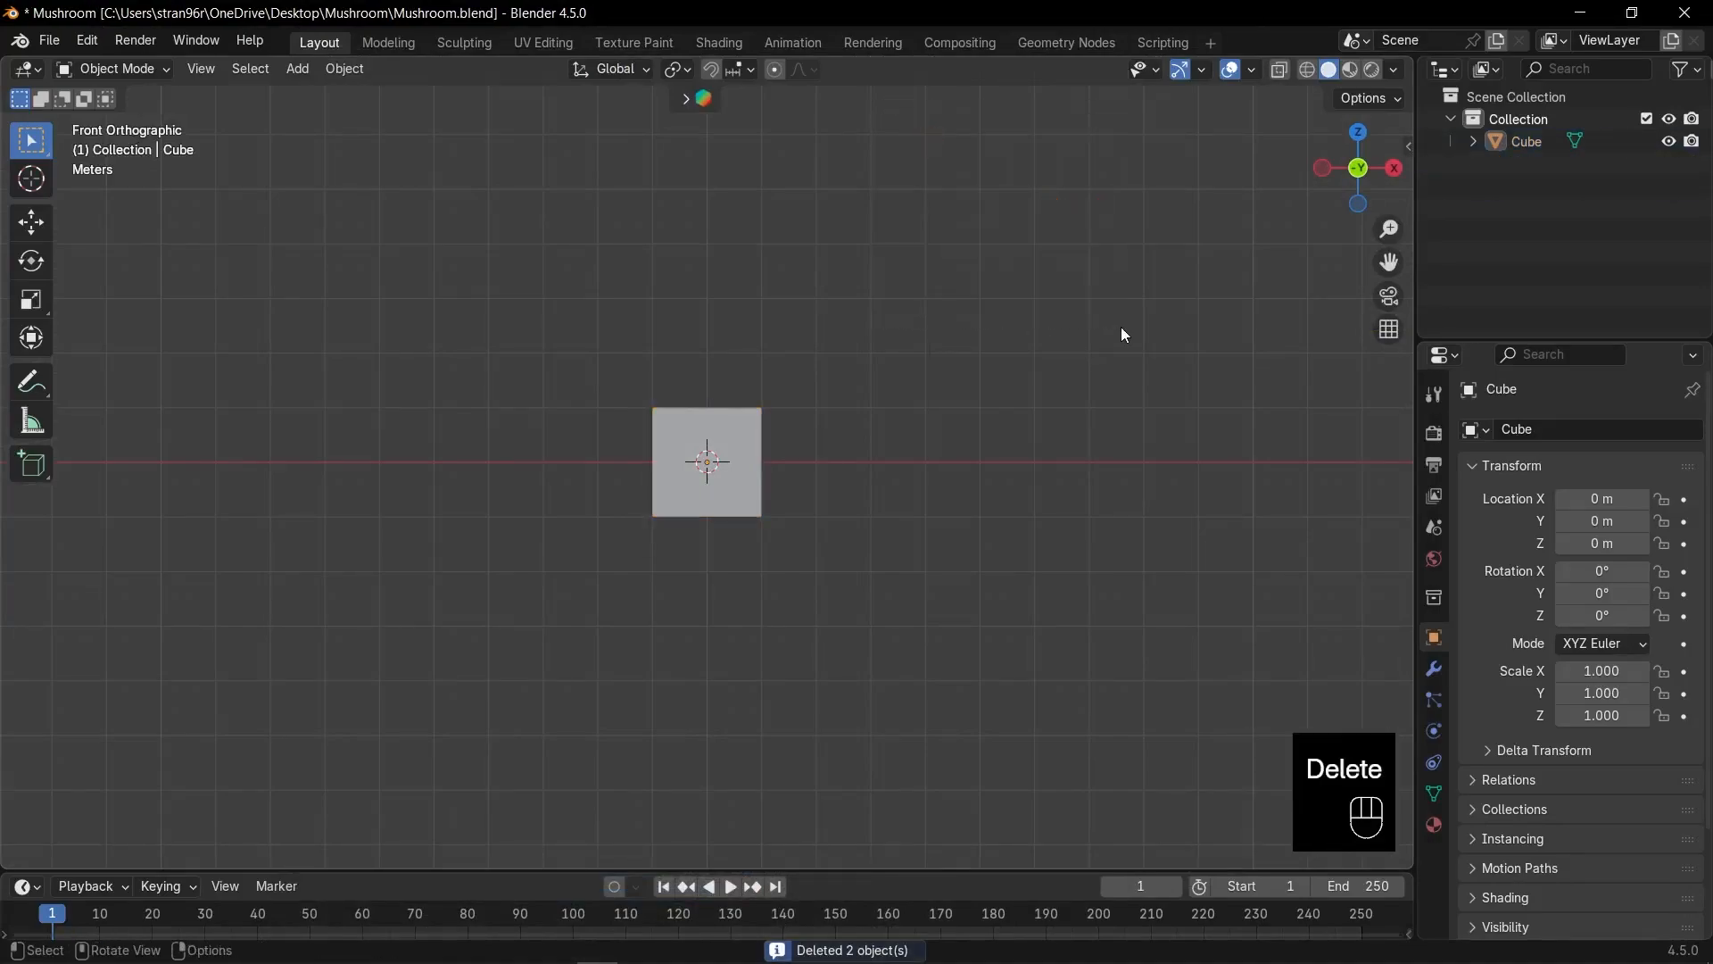
pyautogui.press('a')
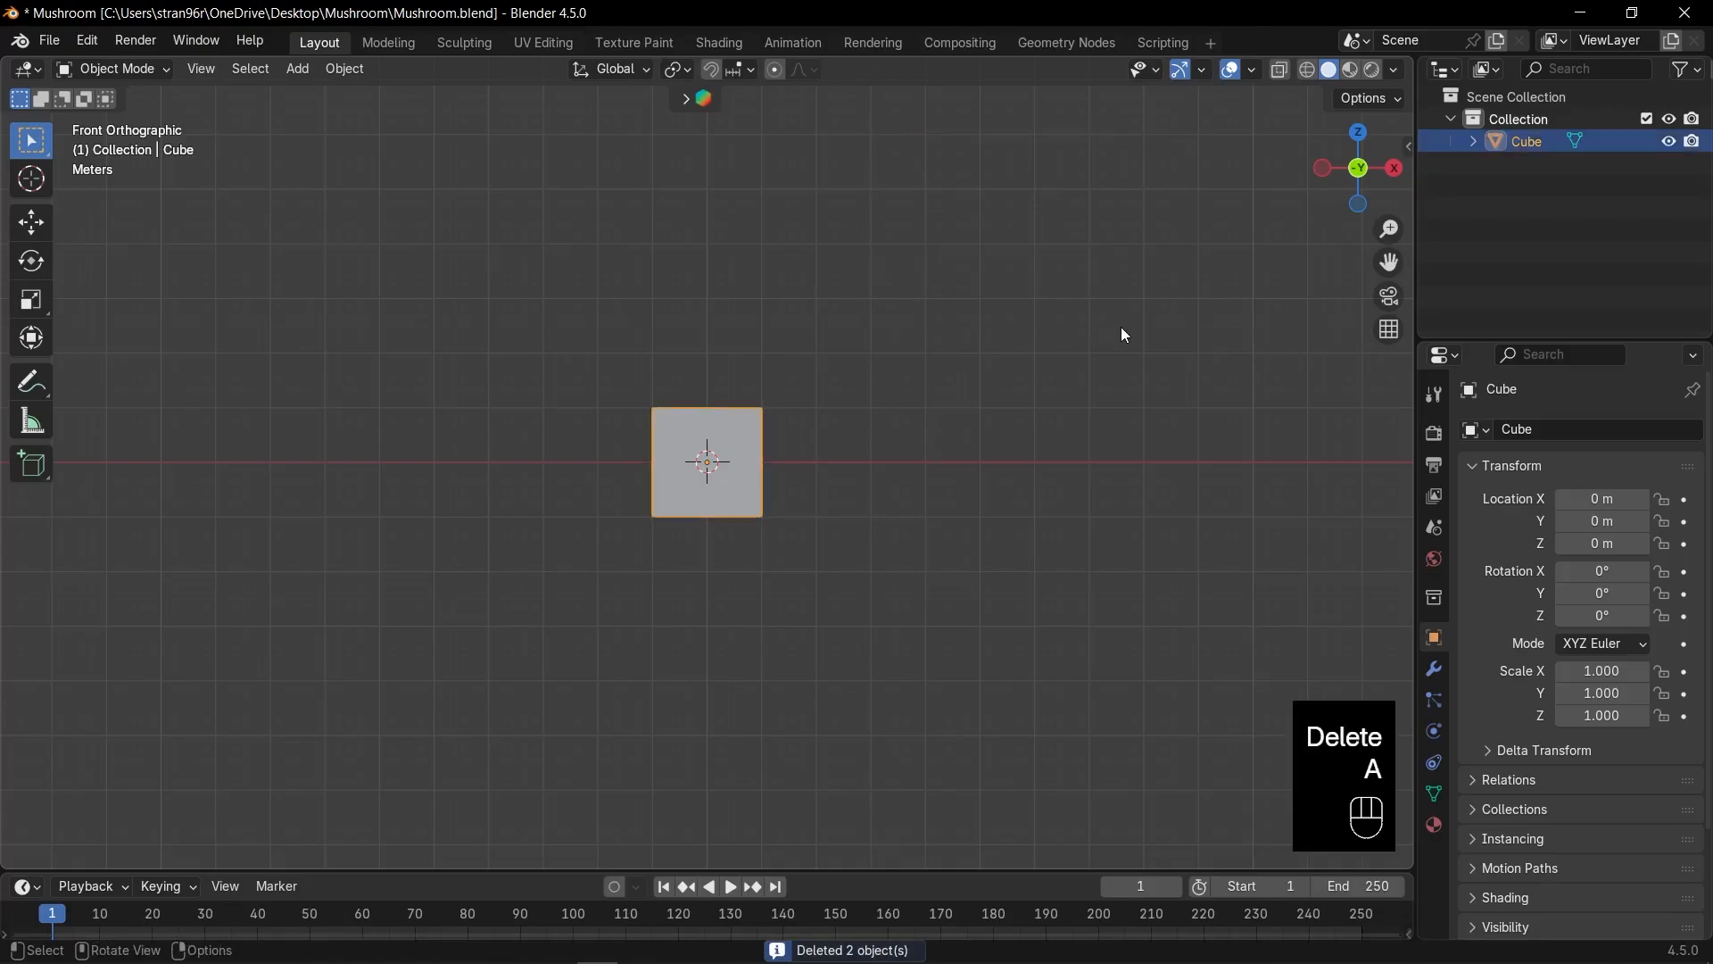
pyautogui.press('KP_Decimal')
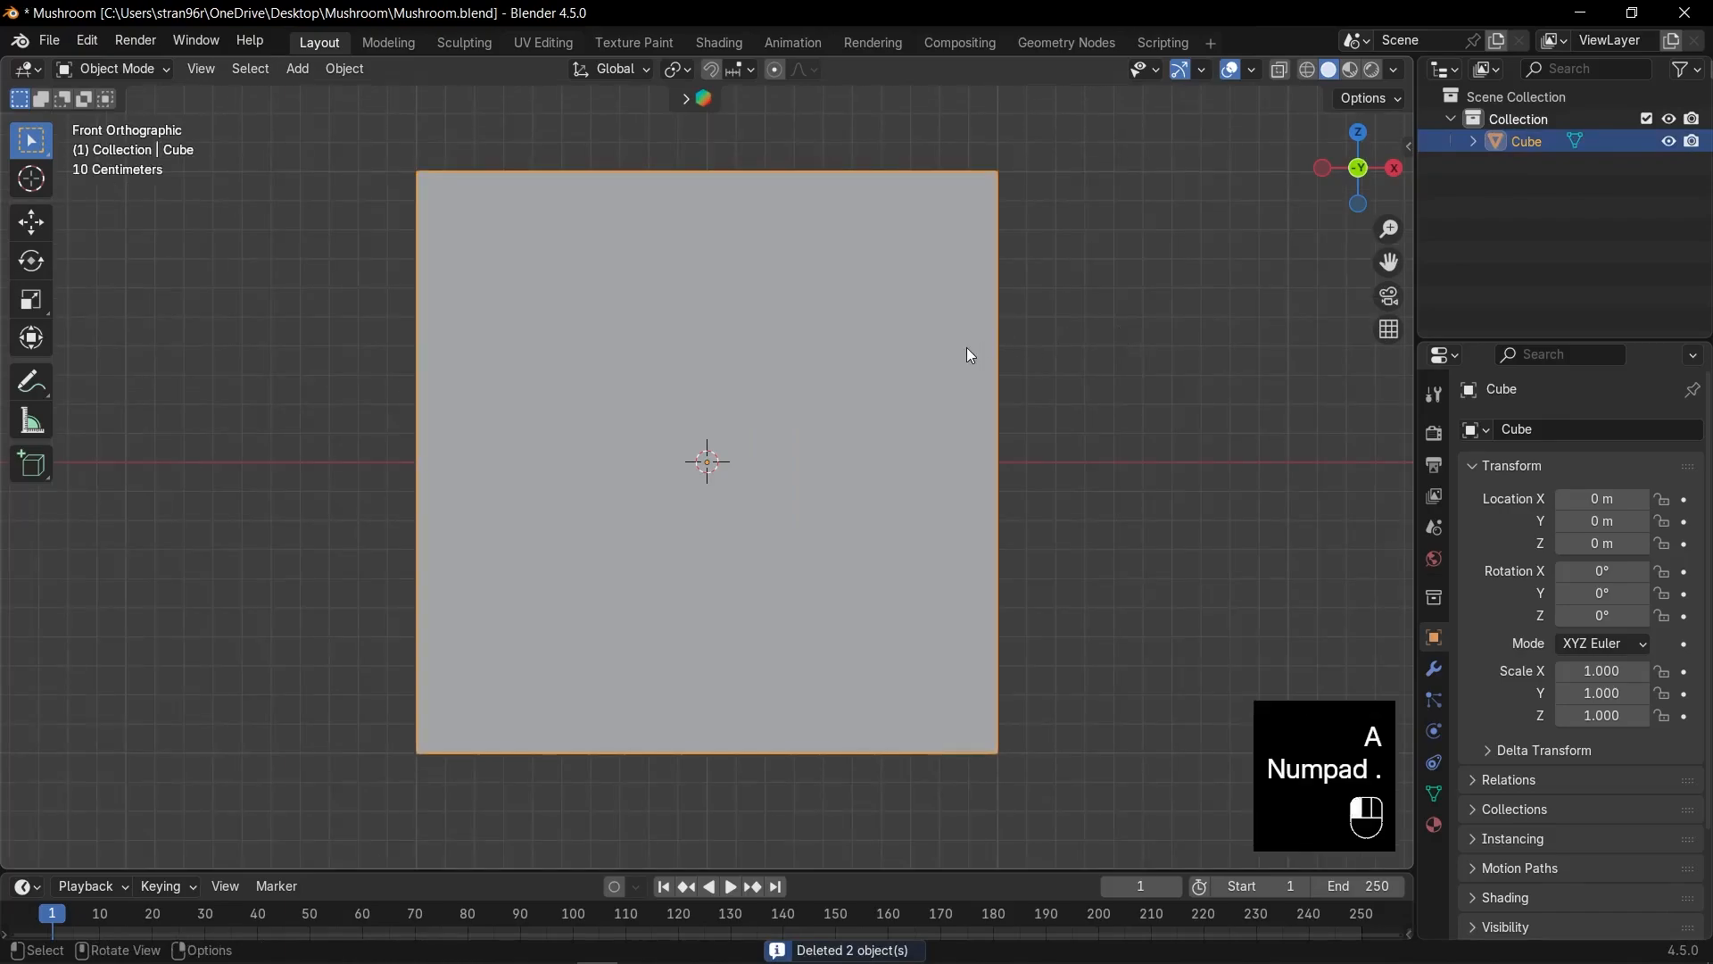
# Add a centred horizontal loop cut around the cube and bevel it into a narrow band (about 0.09 m).
pyautogui.press('Tab')
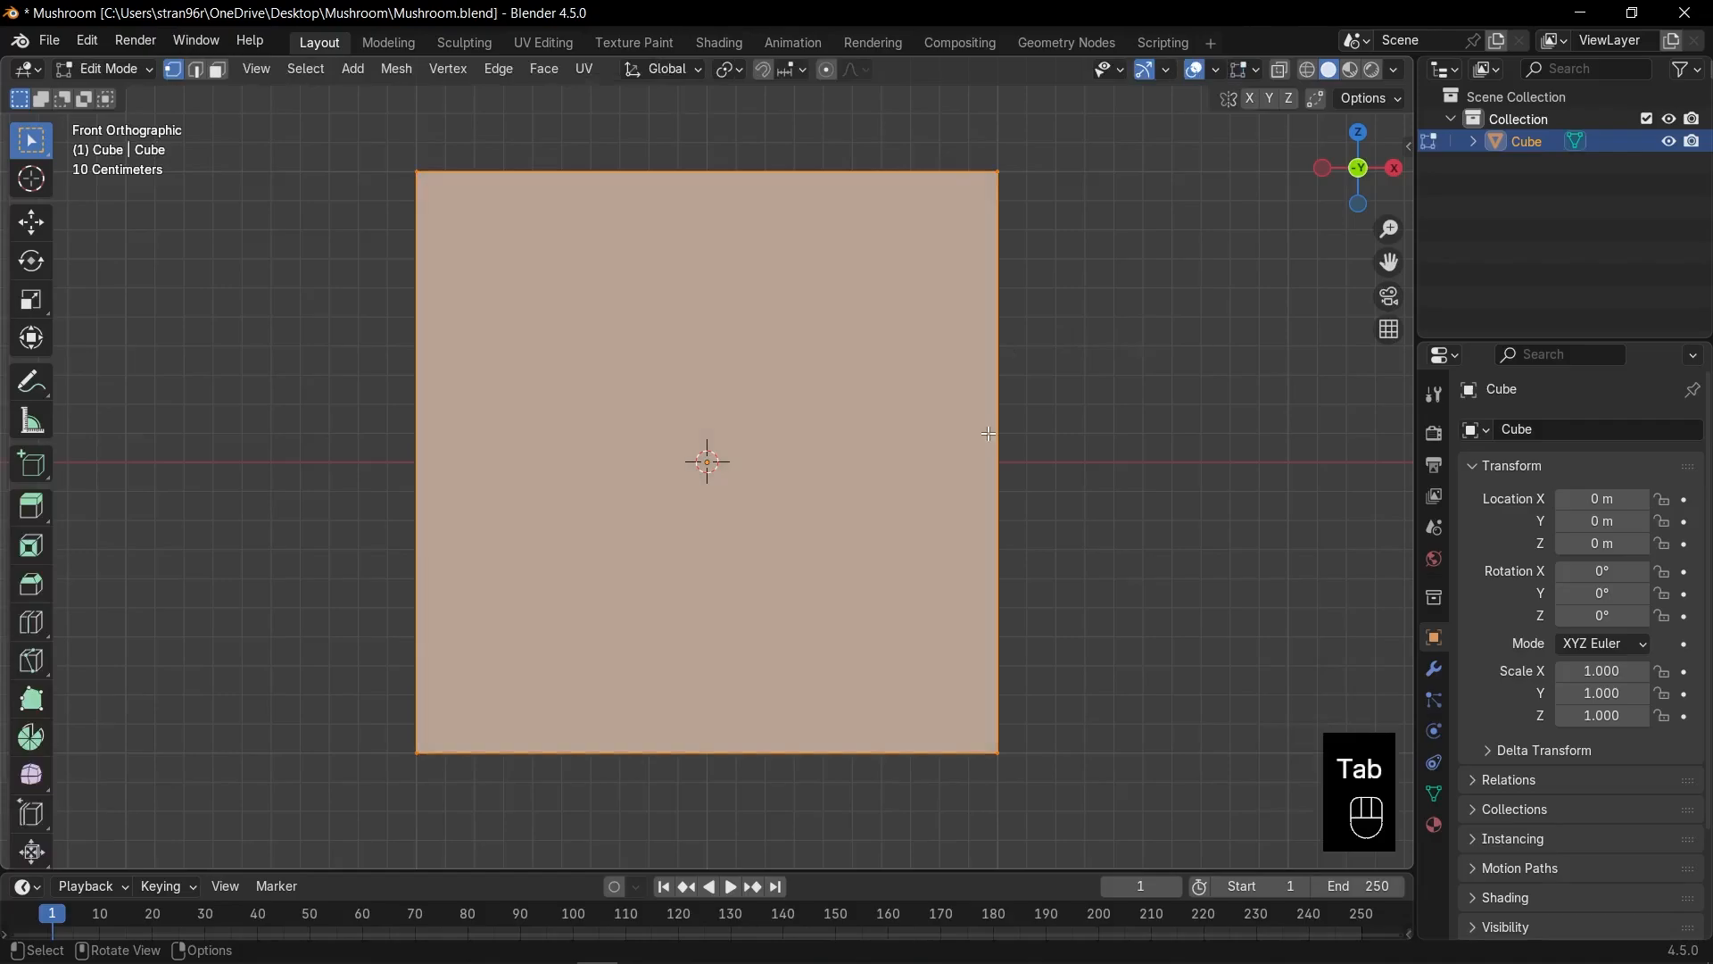
pyautogui.press('ctrl')
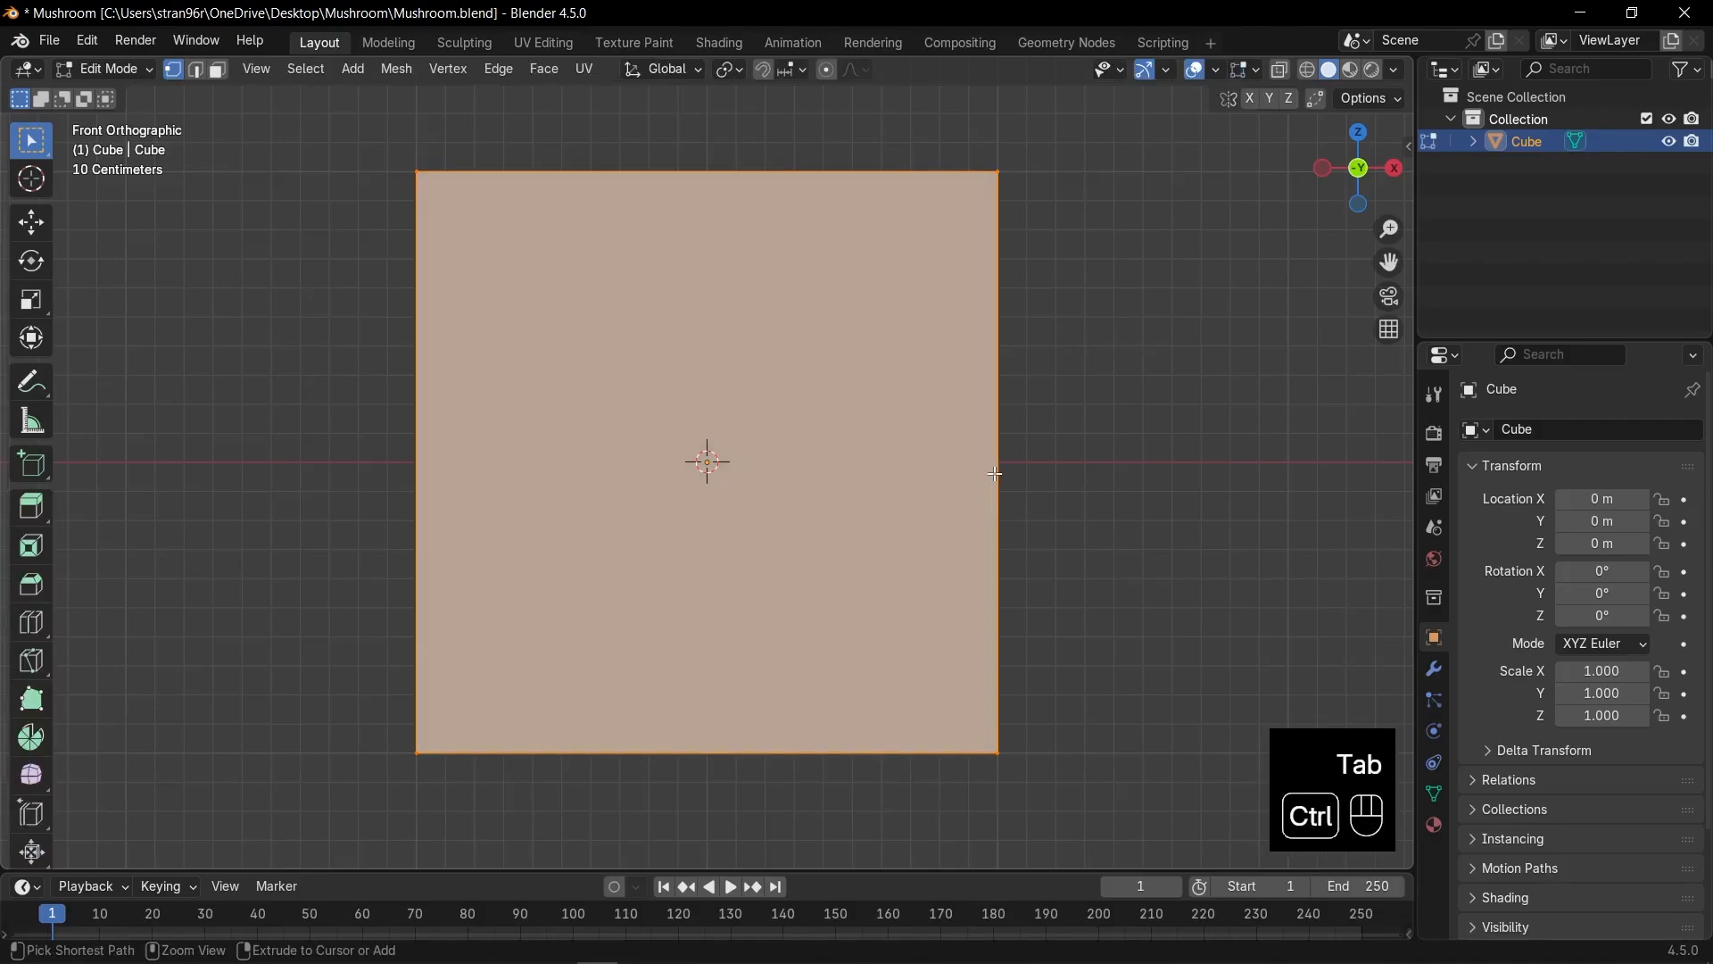
pyautogui.hotkey('ctrl', 'r')
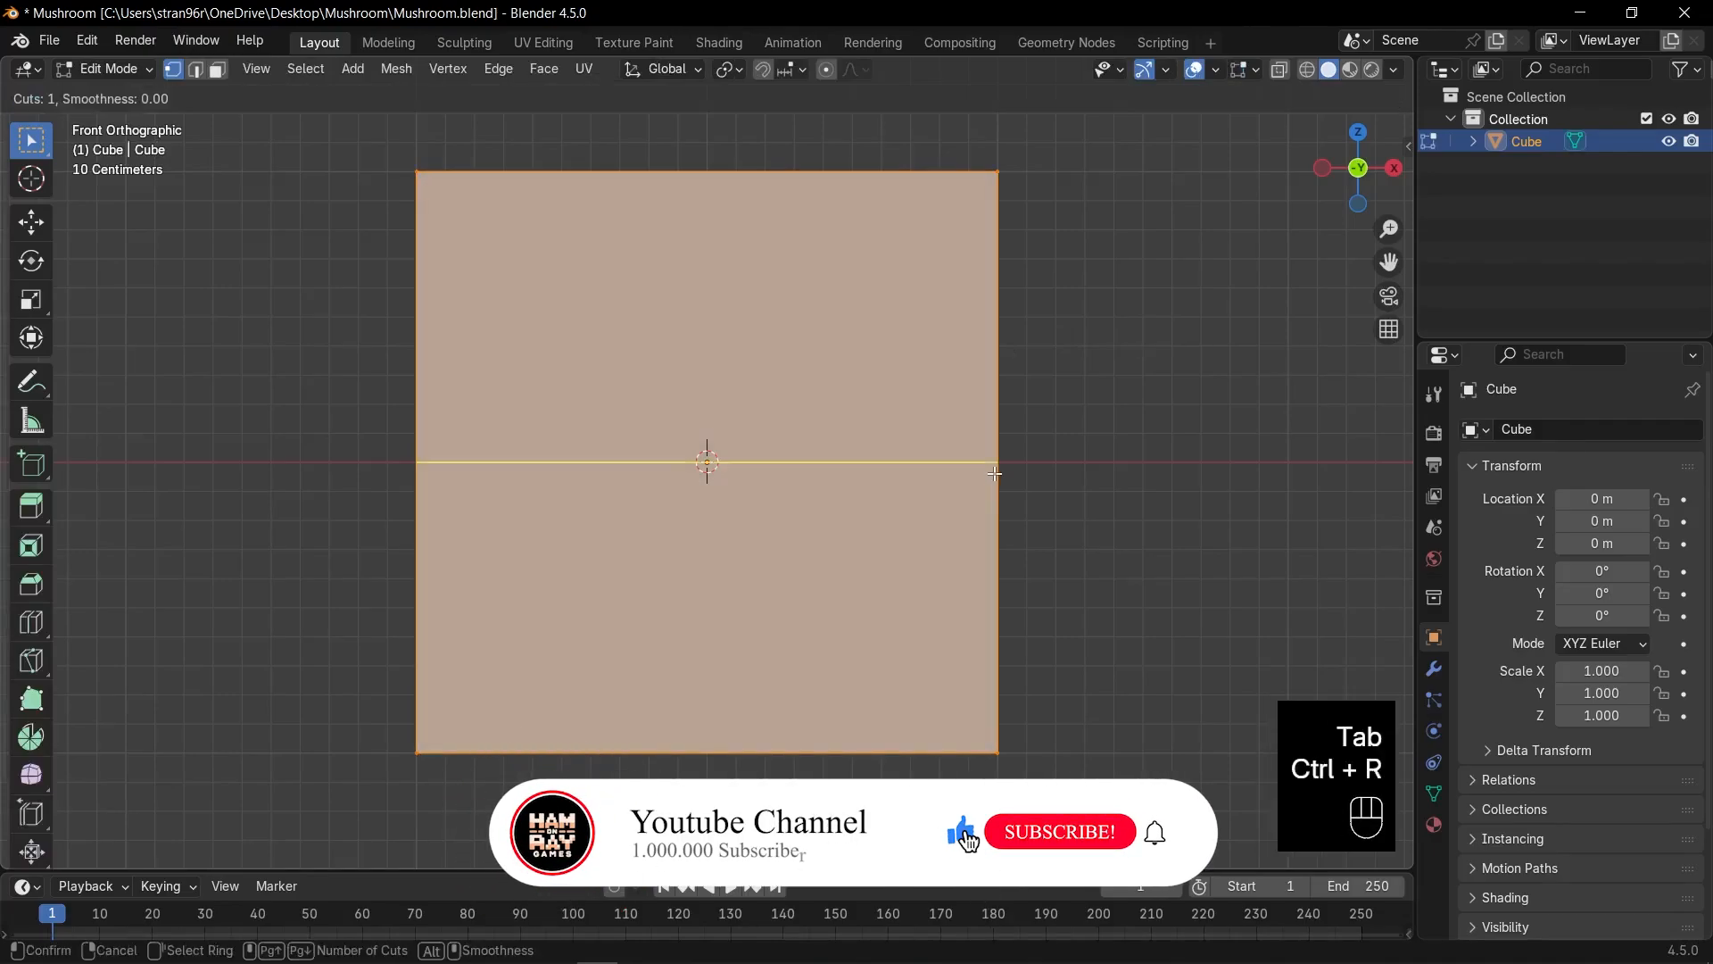
pyautogui.click(995, 473)
pyautogui.rightClick(995, 473)
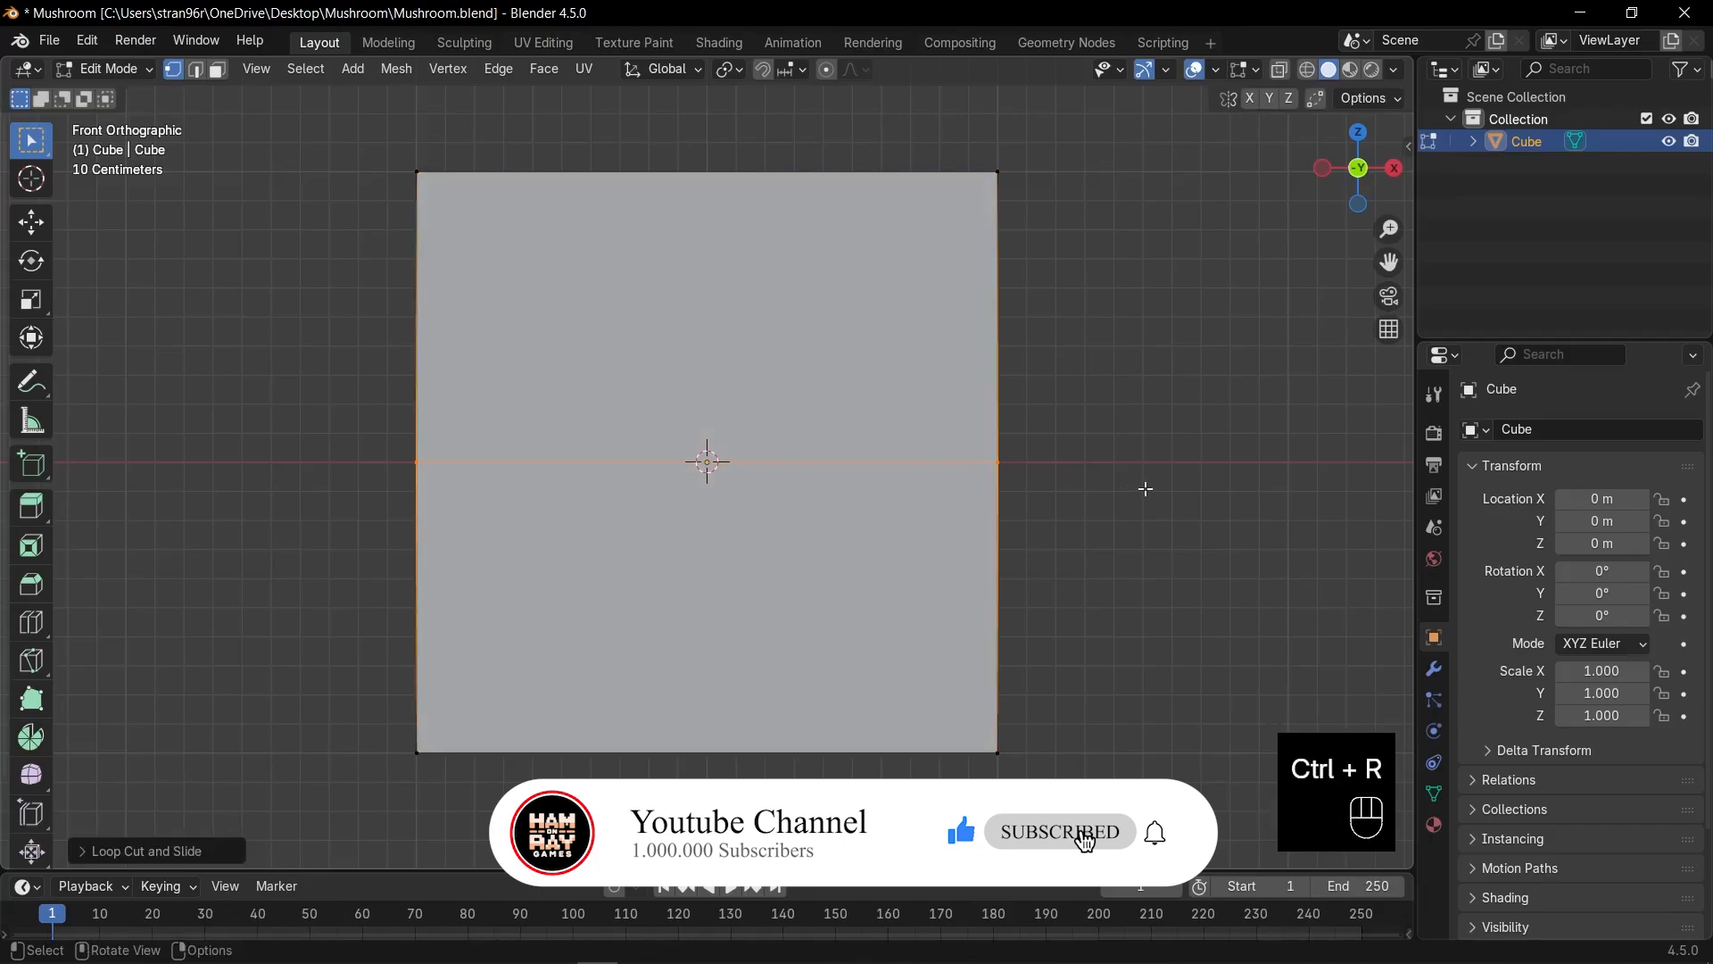
pyautogui.hotkey('ctrl', 'b')
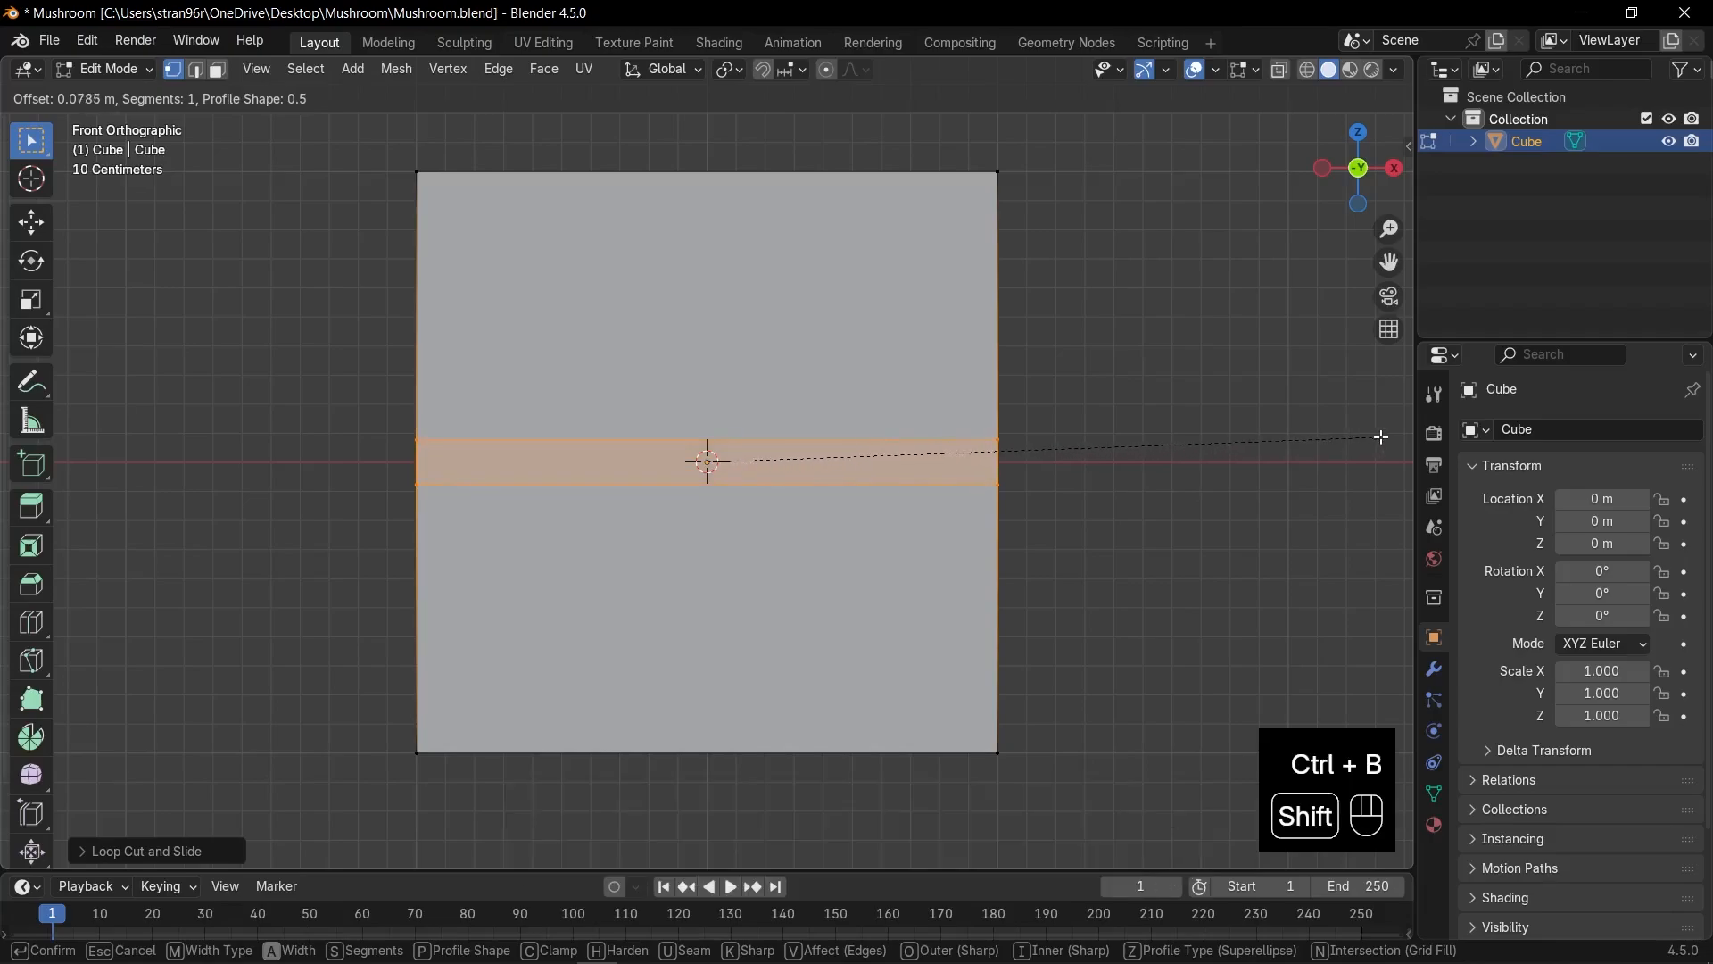
pyautogui.click(11, 425)
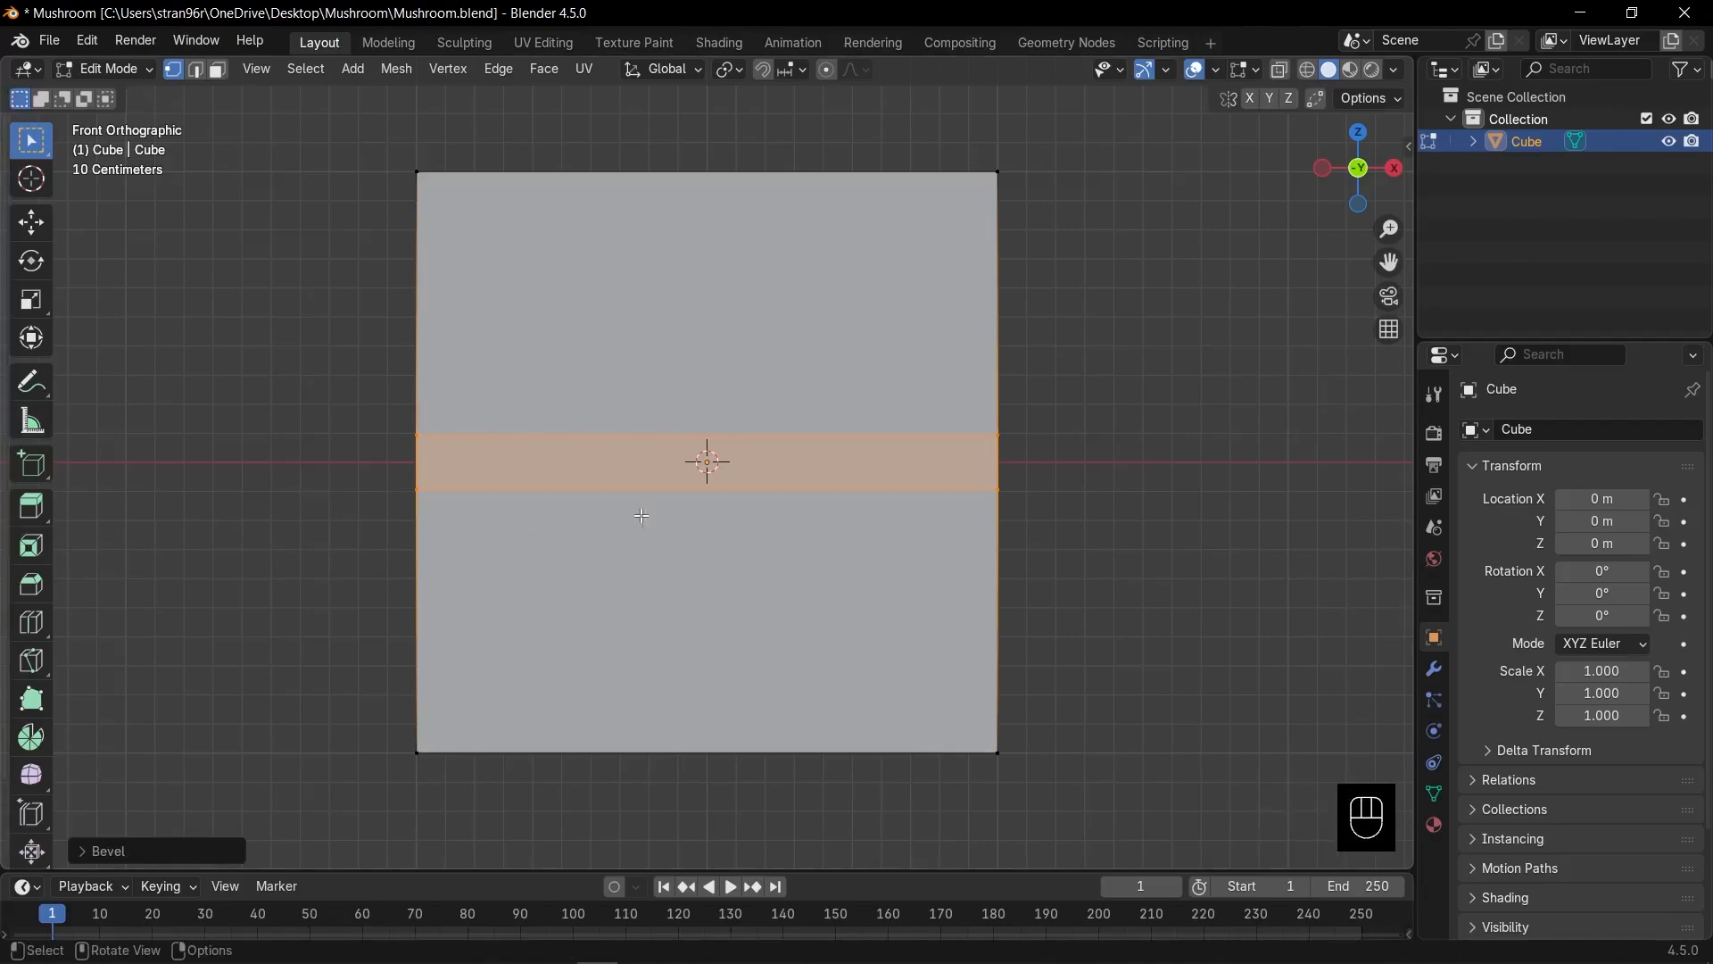
pyautogui.scroll(1, 667, 516)
# Lower the band's bottom edge, scale it inward and bevel it to start the neck.
pyautogui.hotkey('alt', 'z')
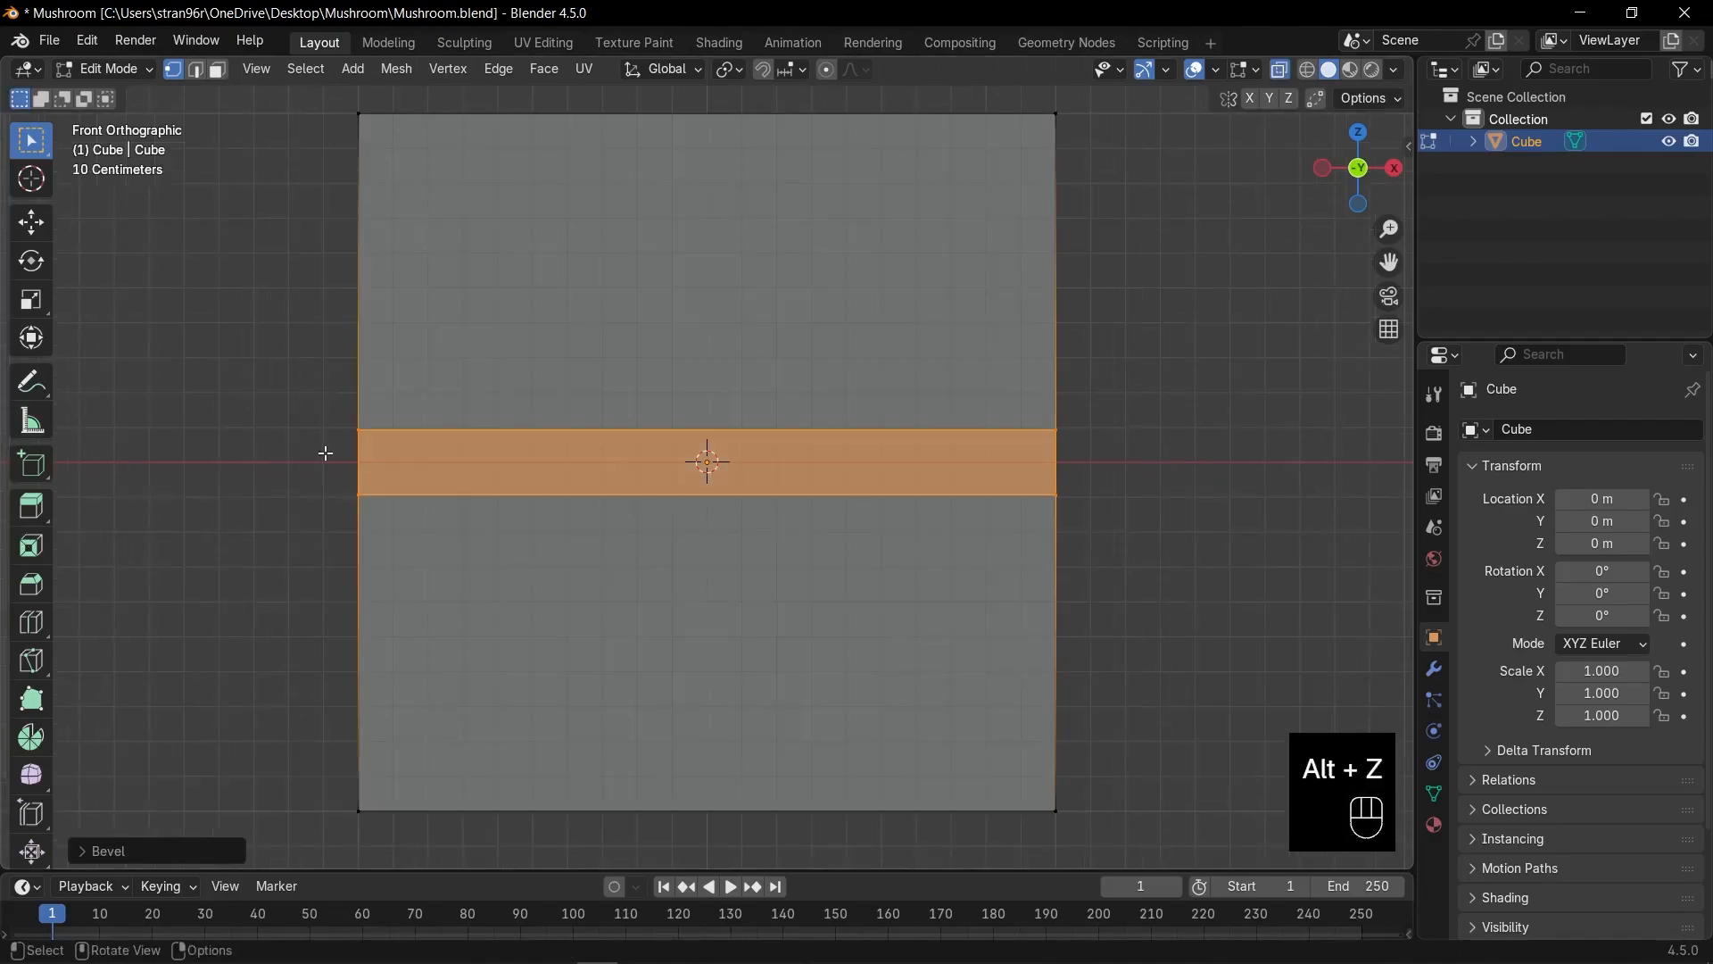
pyautogui.moveTo(292, 465); pyautogui.dragTo(1130, 560)
pyautogui.press('g')
pyautogui.press('z')
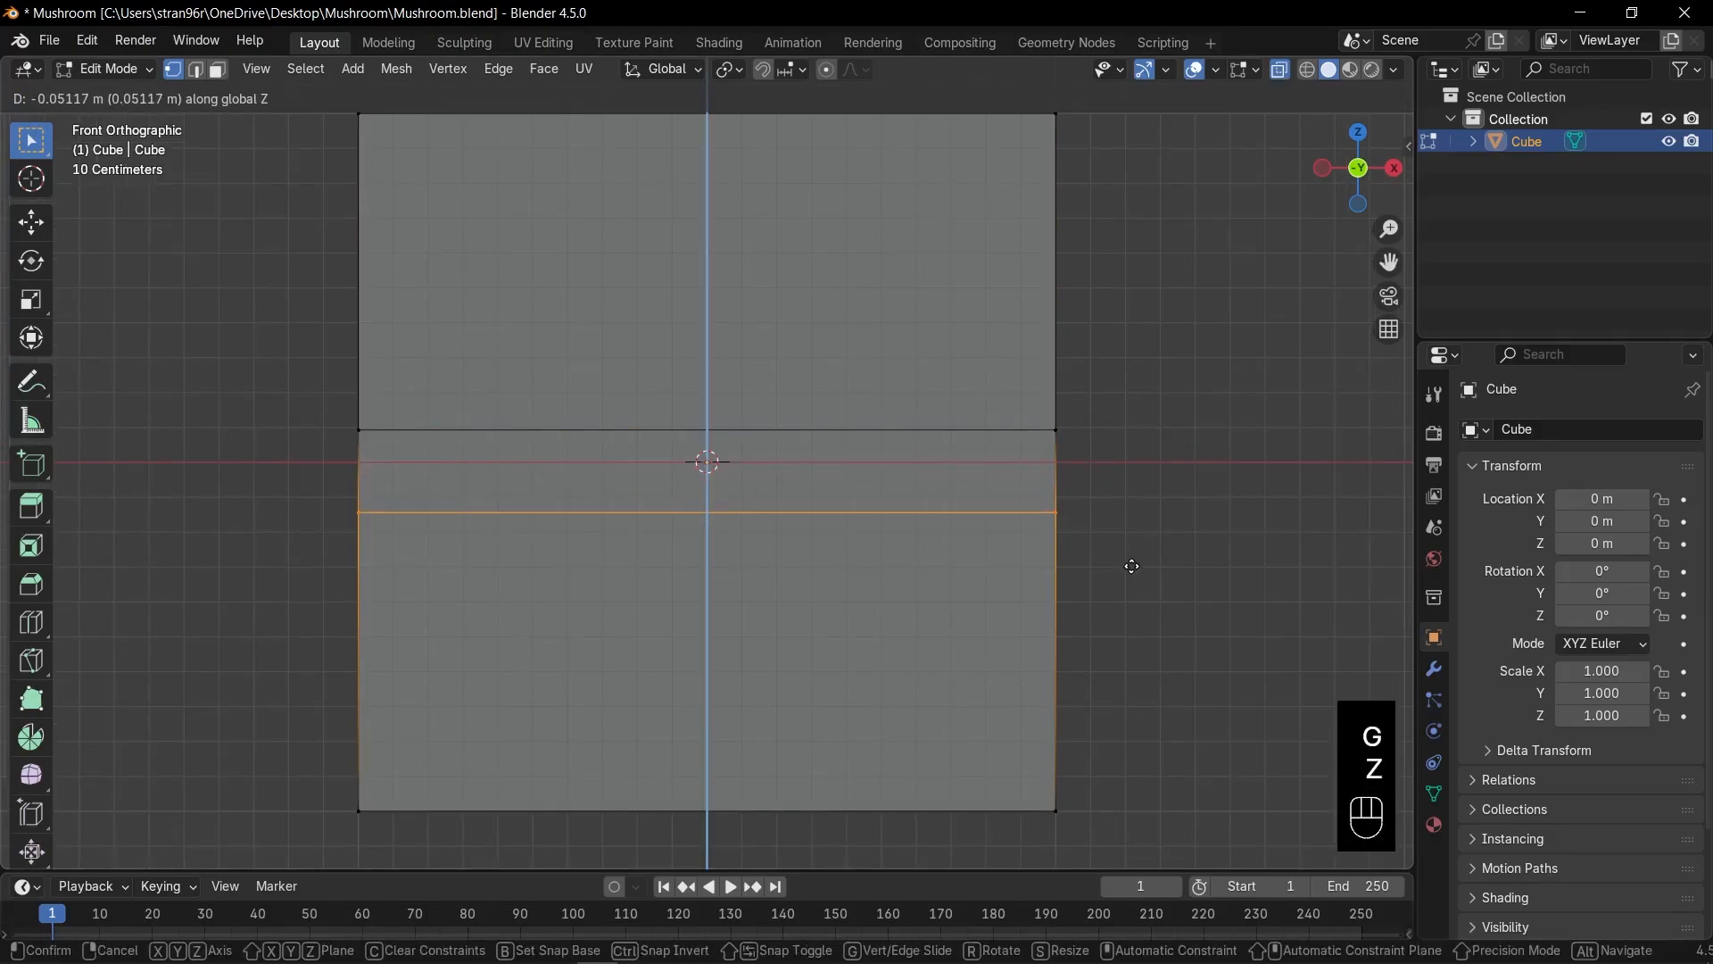
pyautogui.click(1132, 567)
pyautogui.press('s')
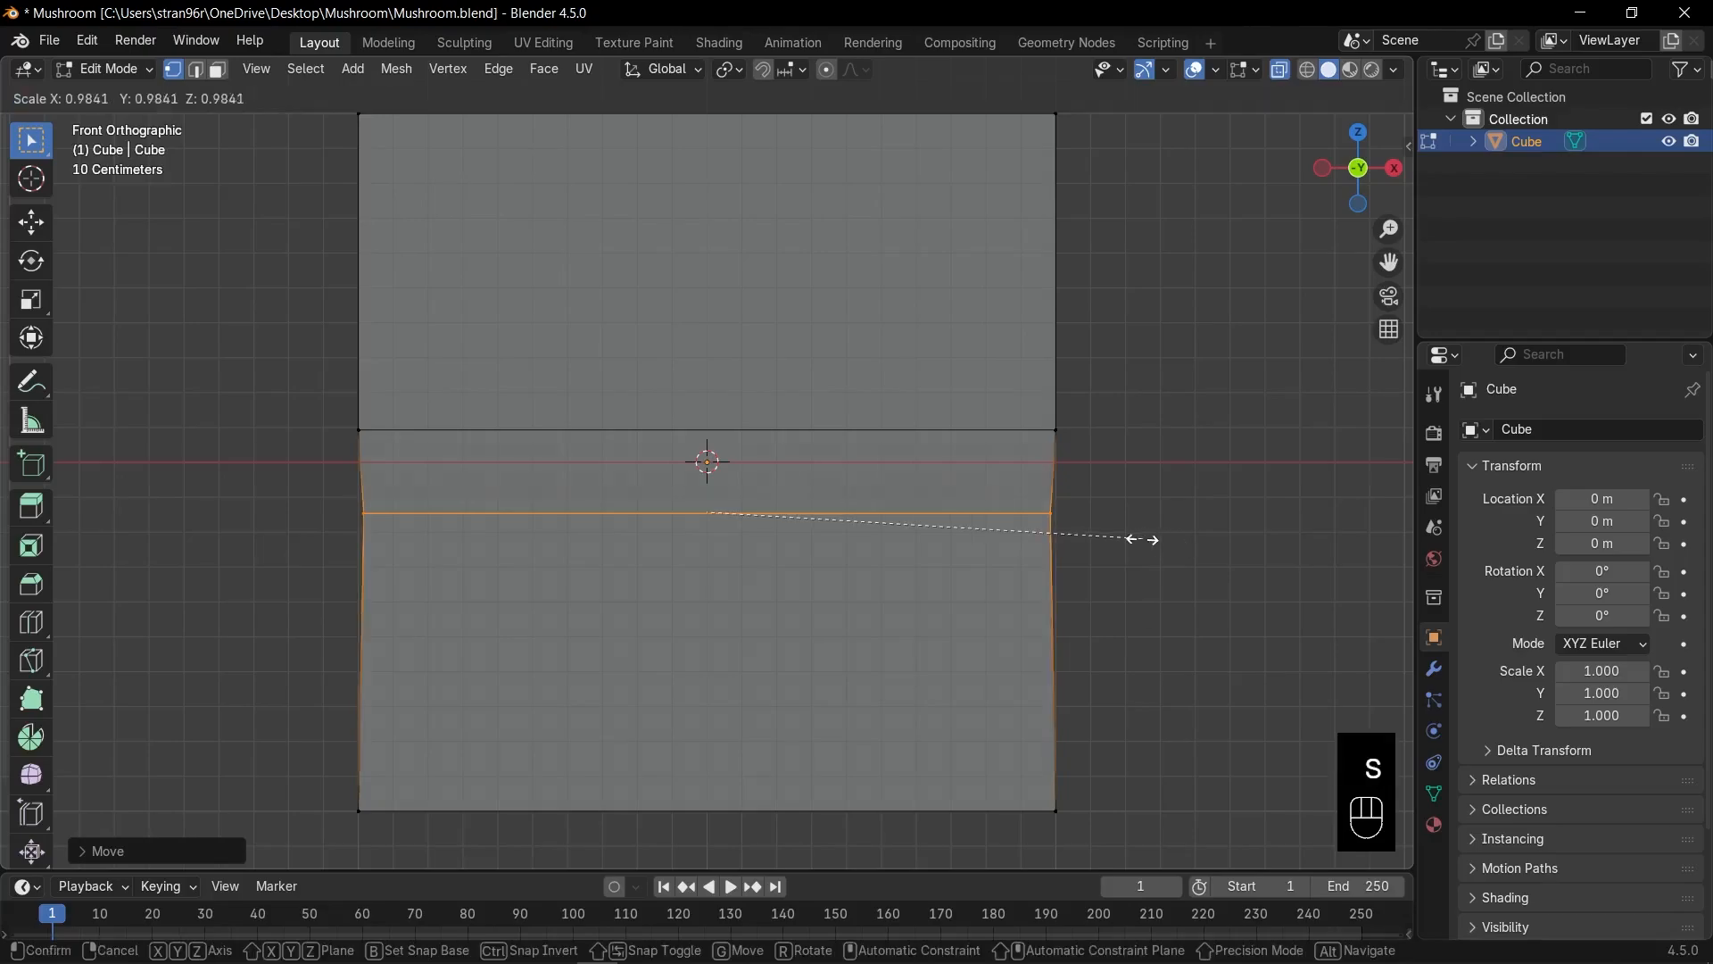
pyautogui.click(1037, 552)
pyautogui.hotkey('ctrl', 'b')
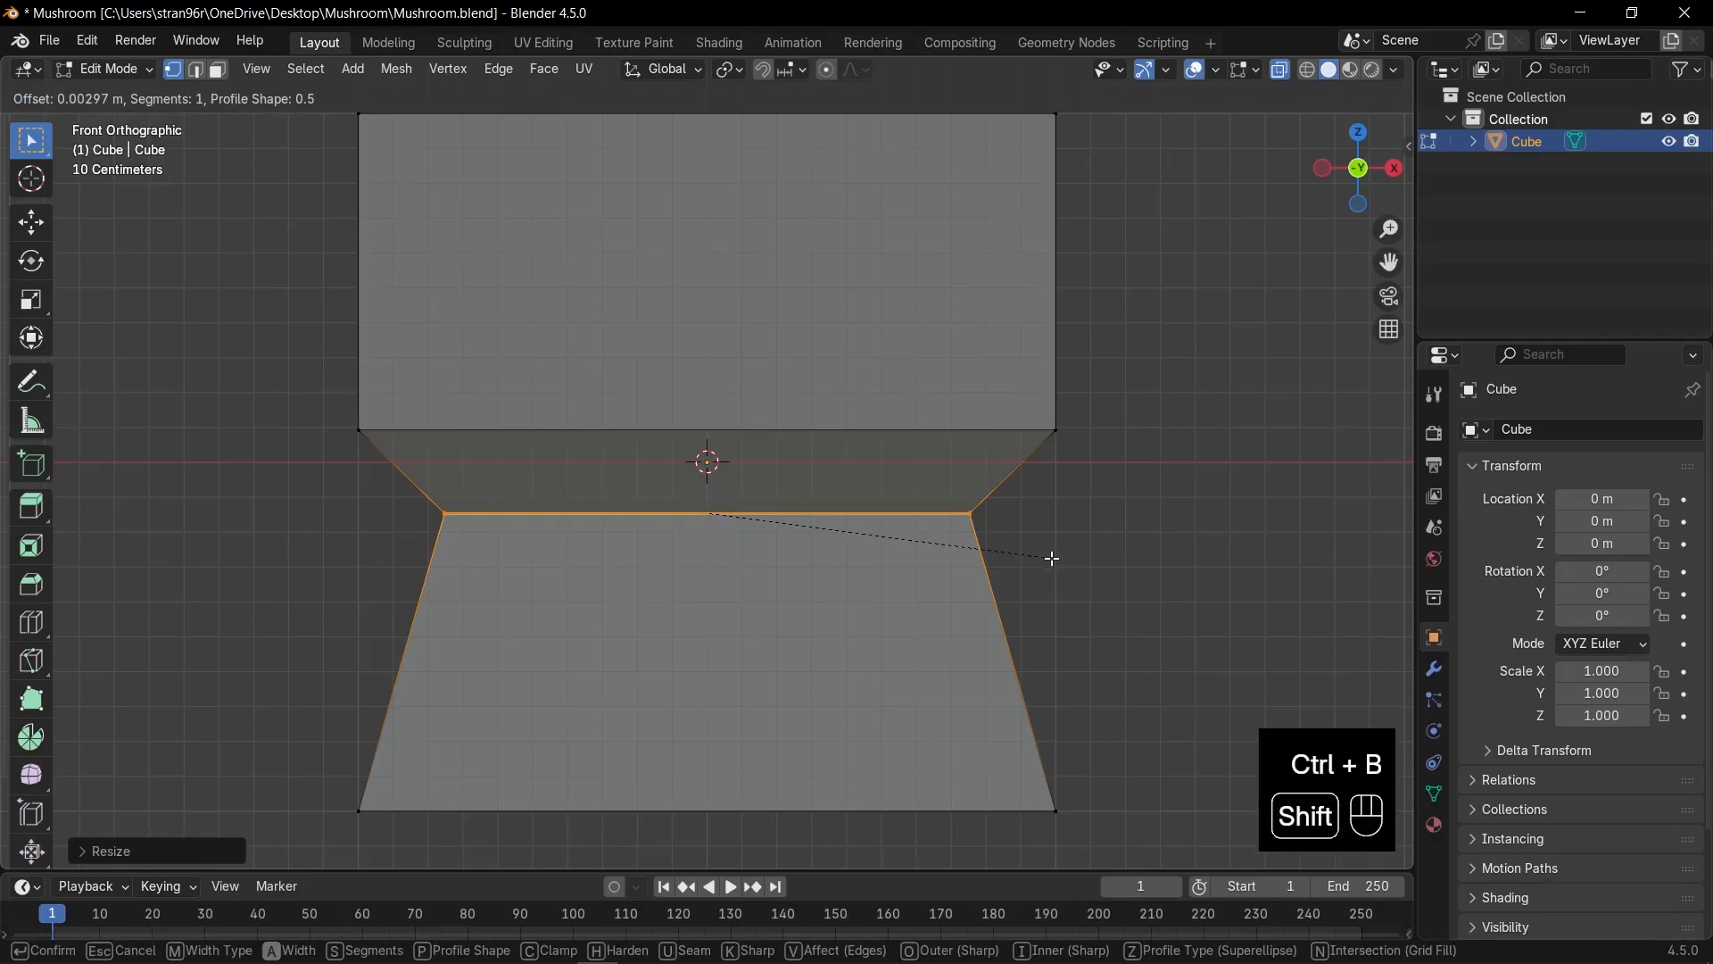
pyautogui.click(1053, 558)
# Shrink the neck's horizontal edge loop inward to narrow the waist.
pyautogui.scroll(4, 1053, 558)
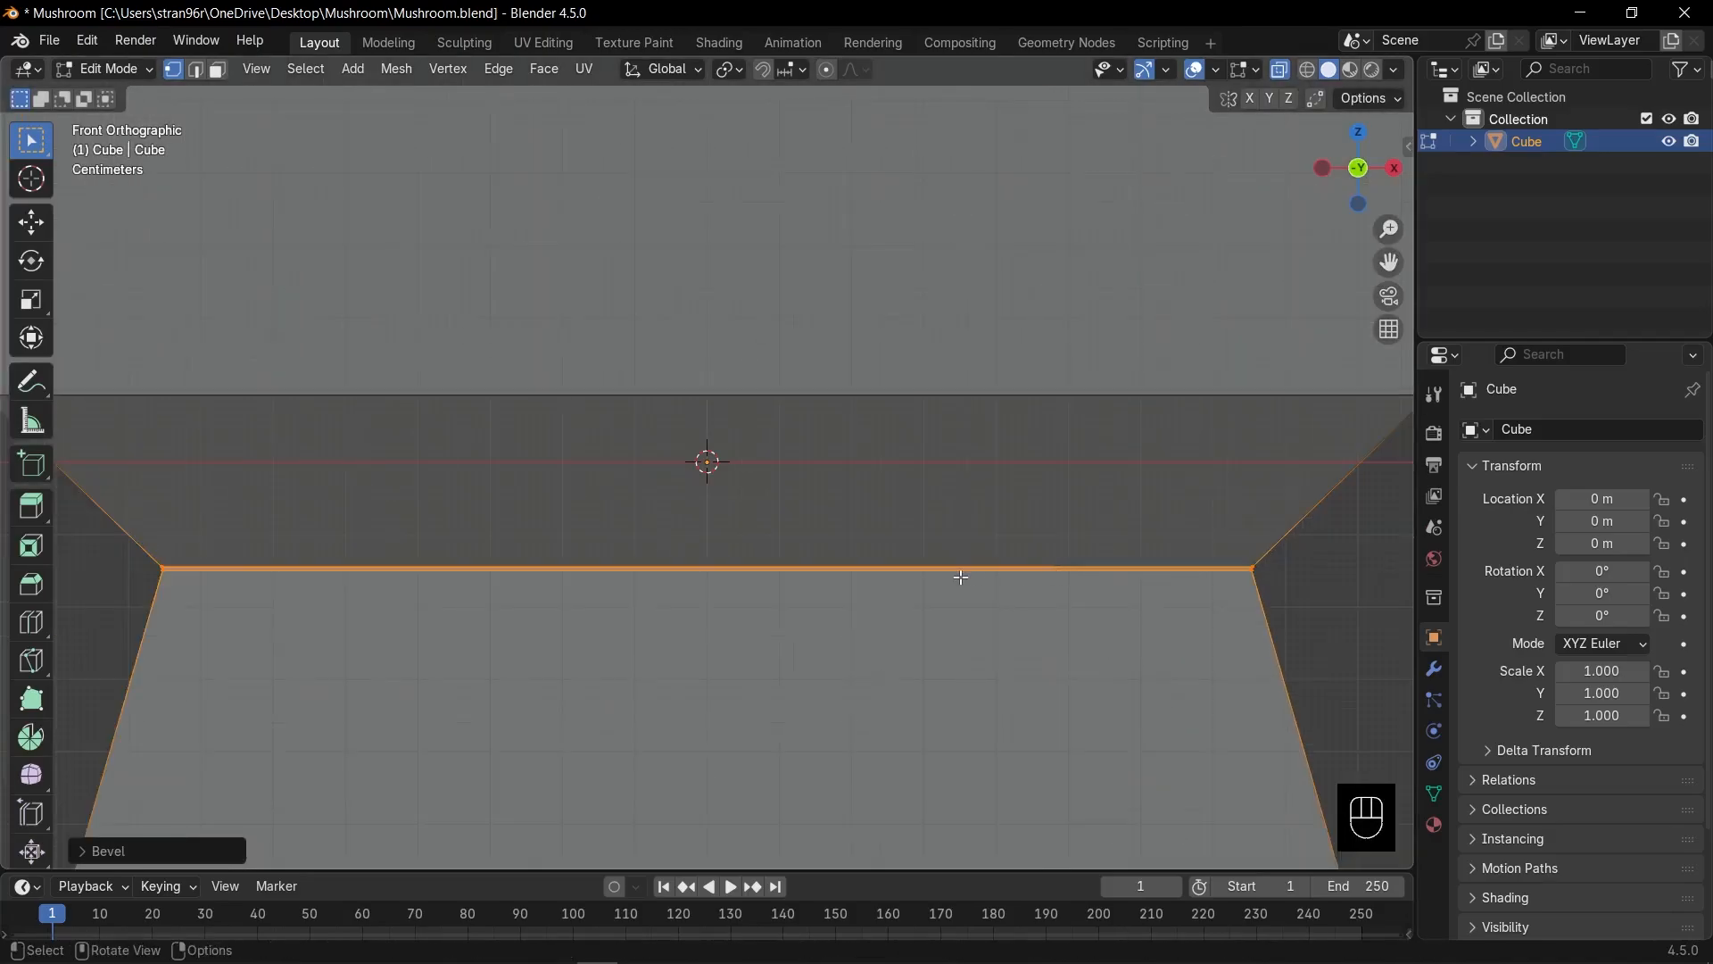
pyautogui.press('2')
pyautogui.keyDown('alt'); pyautogui.click(961, 577); pyautogui.keyUp('alt')
pyautogui.press('s')
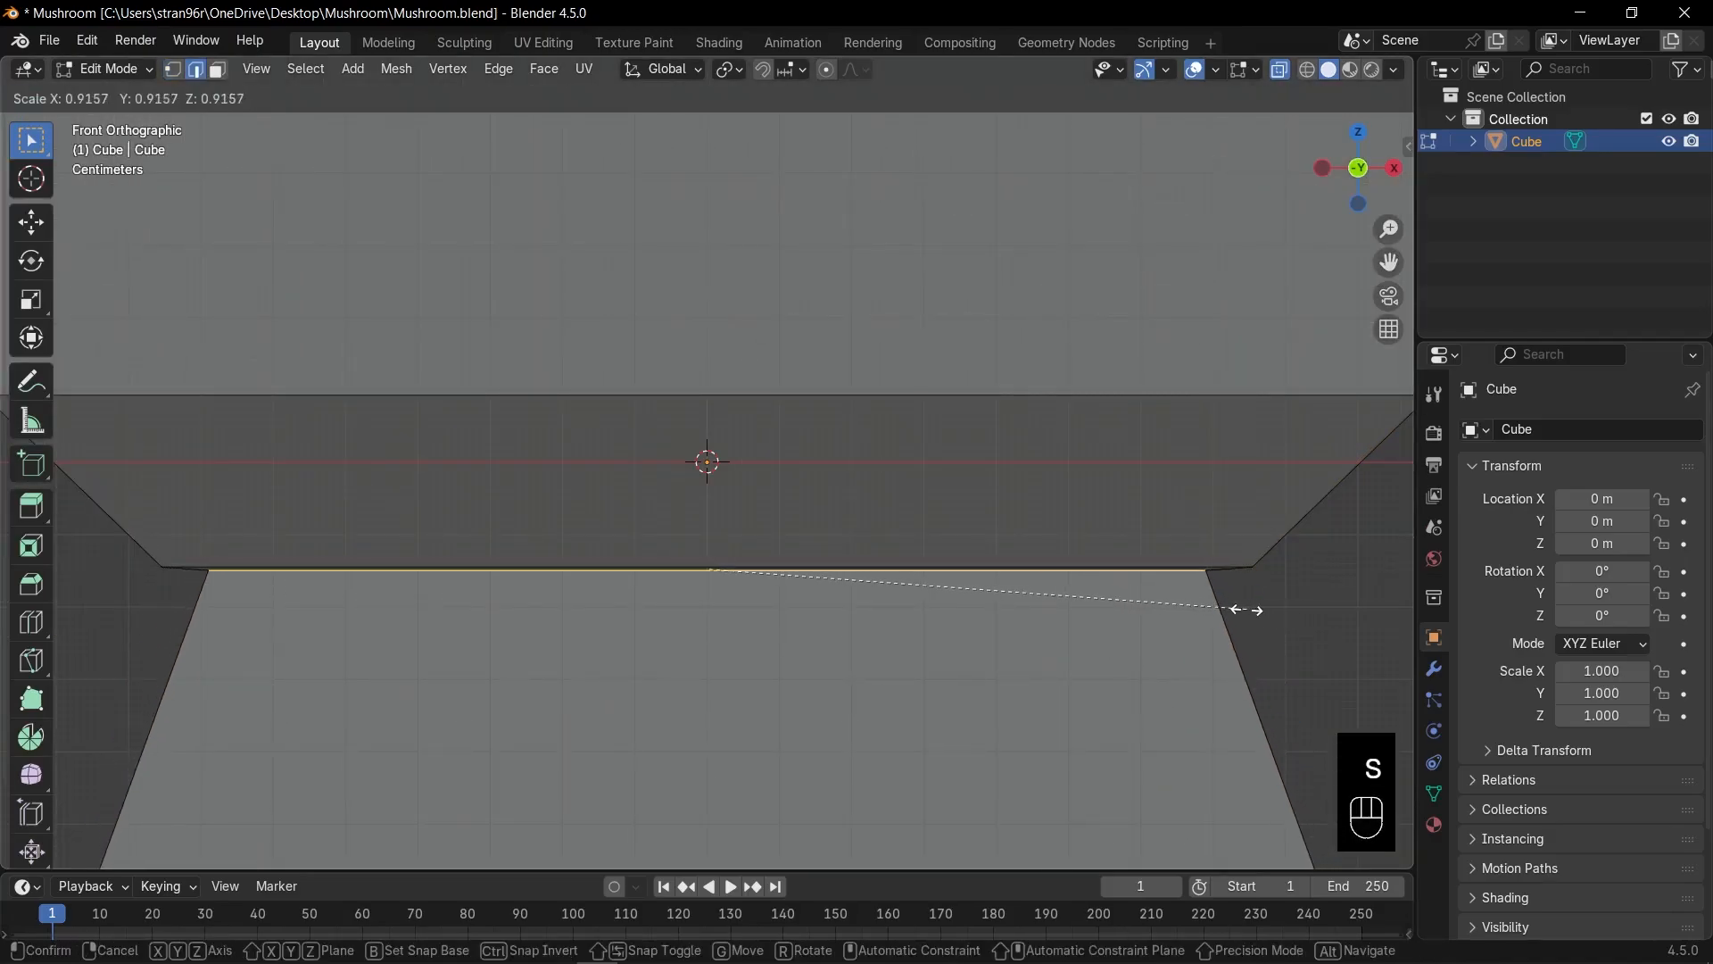
pyautogui.click(1018, 605)
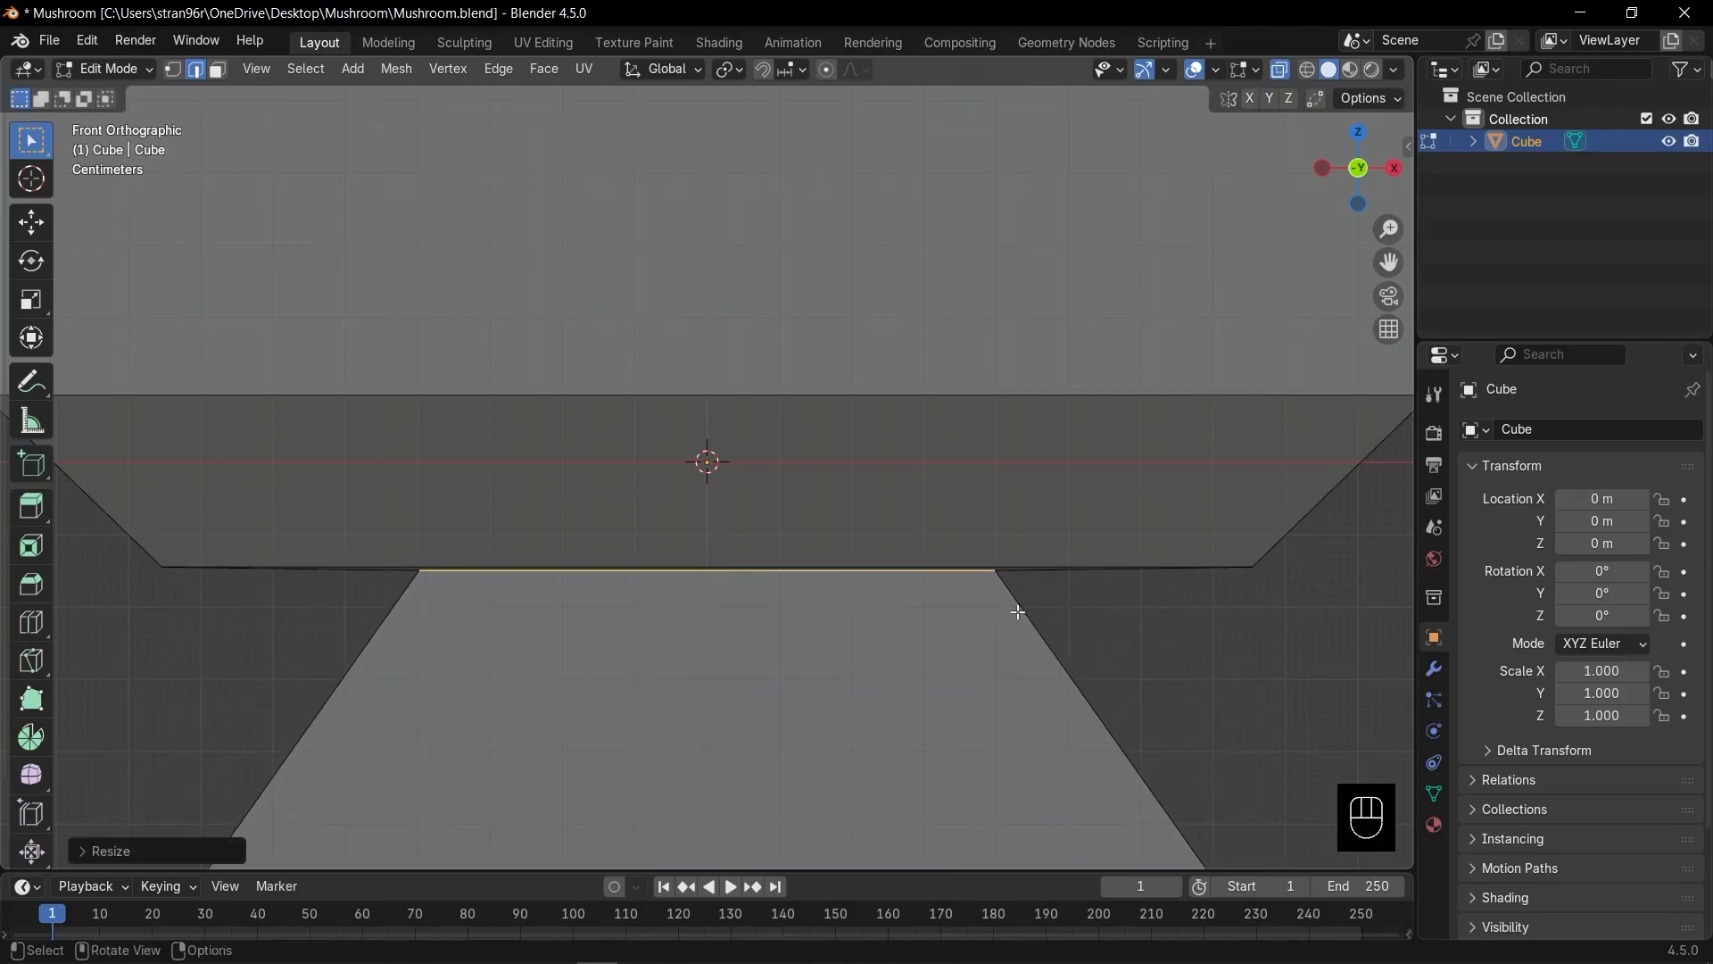
# Bevel the neck loop together with the upper ring loop.
pyautogui.scroll(-2, 1029, 609)
pyautogui.moveTo(1029, 608); pyautogui.dragTo(1010, 550, button='middle')
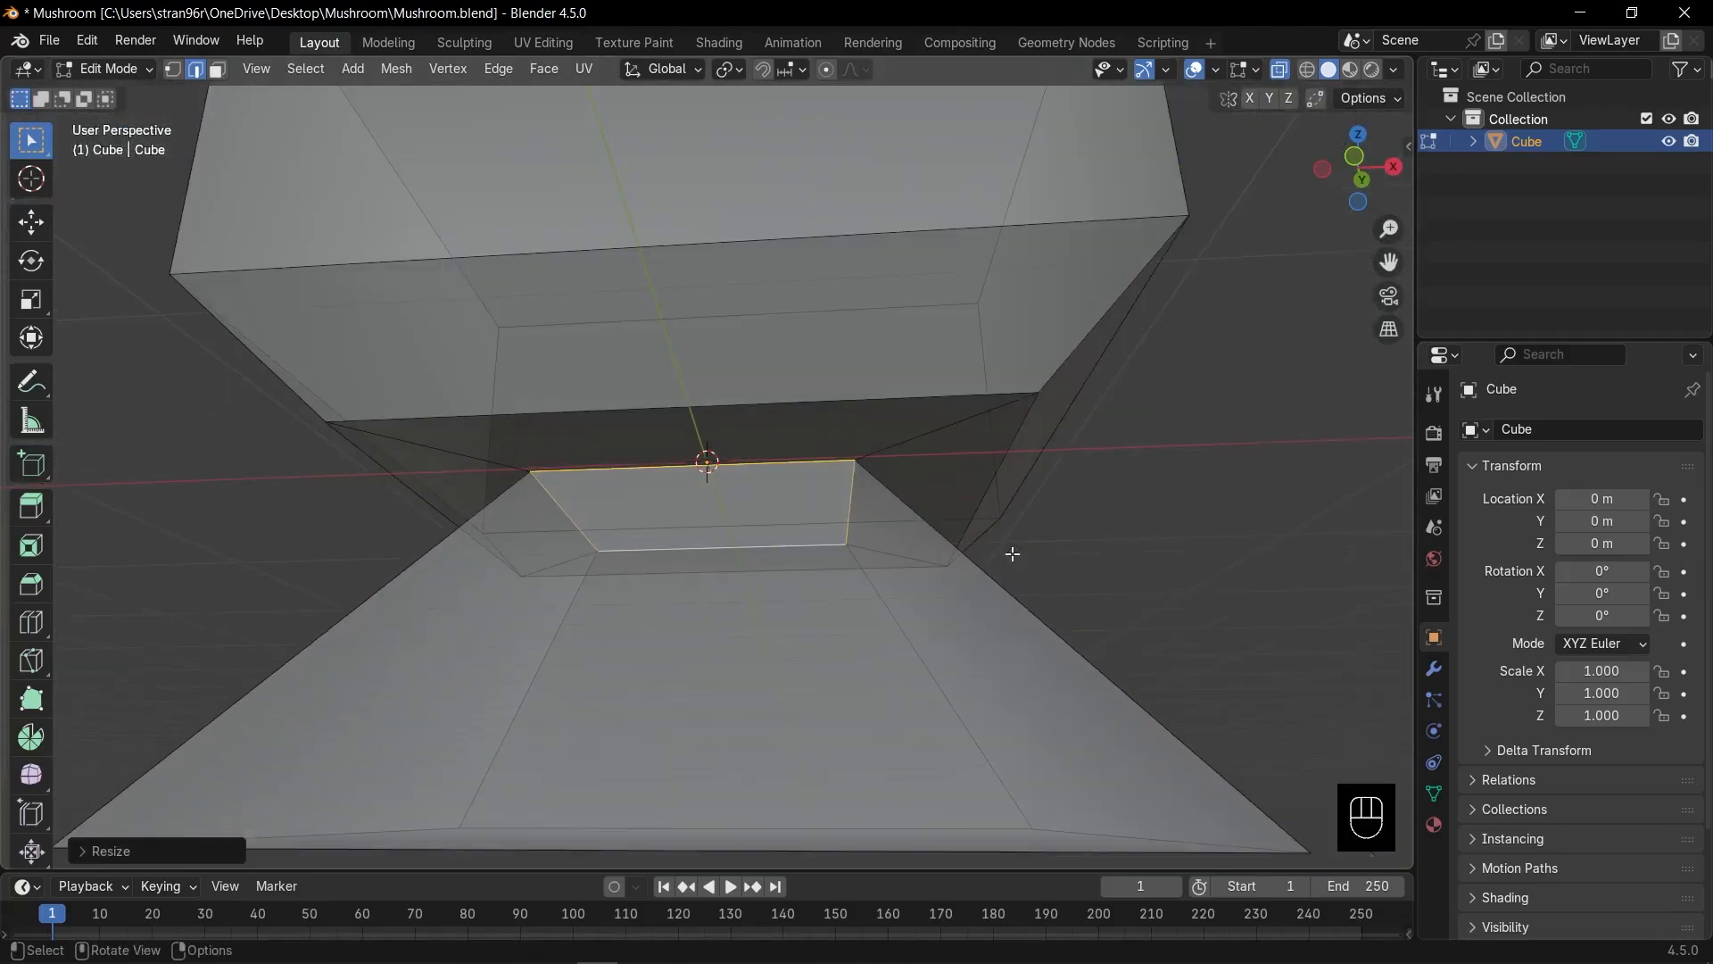
pyautogui.hotkey('alt', 'z')
pyautogui.hotkey('alt', 'z')
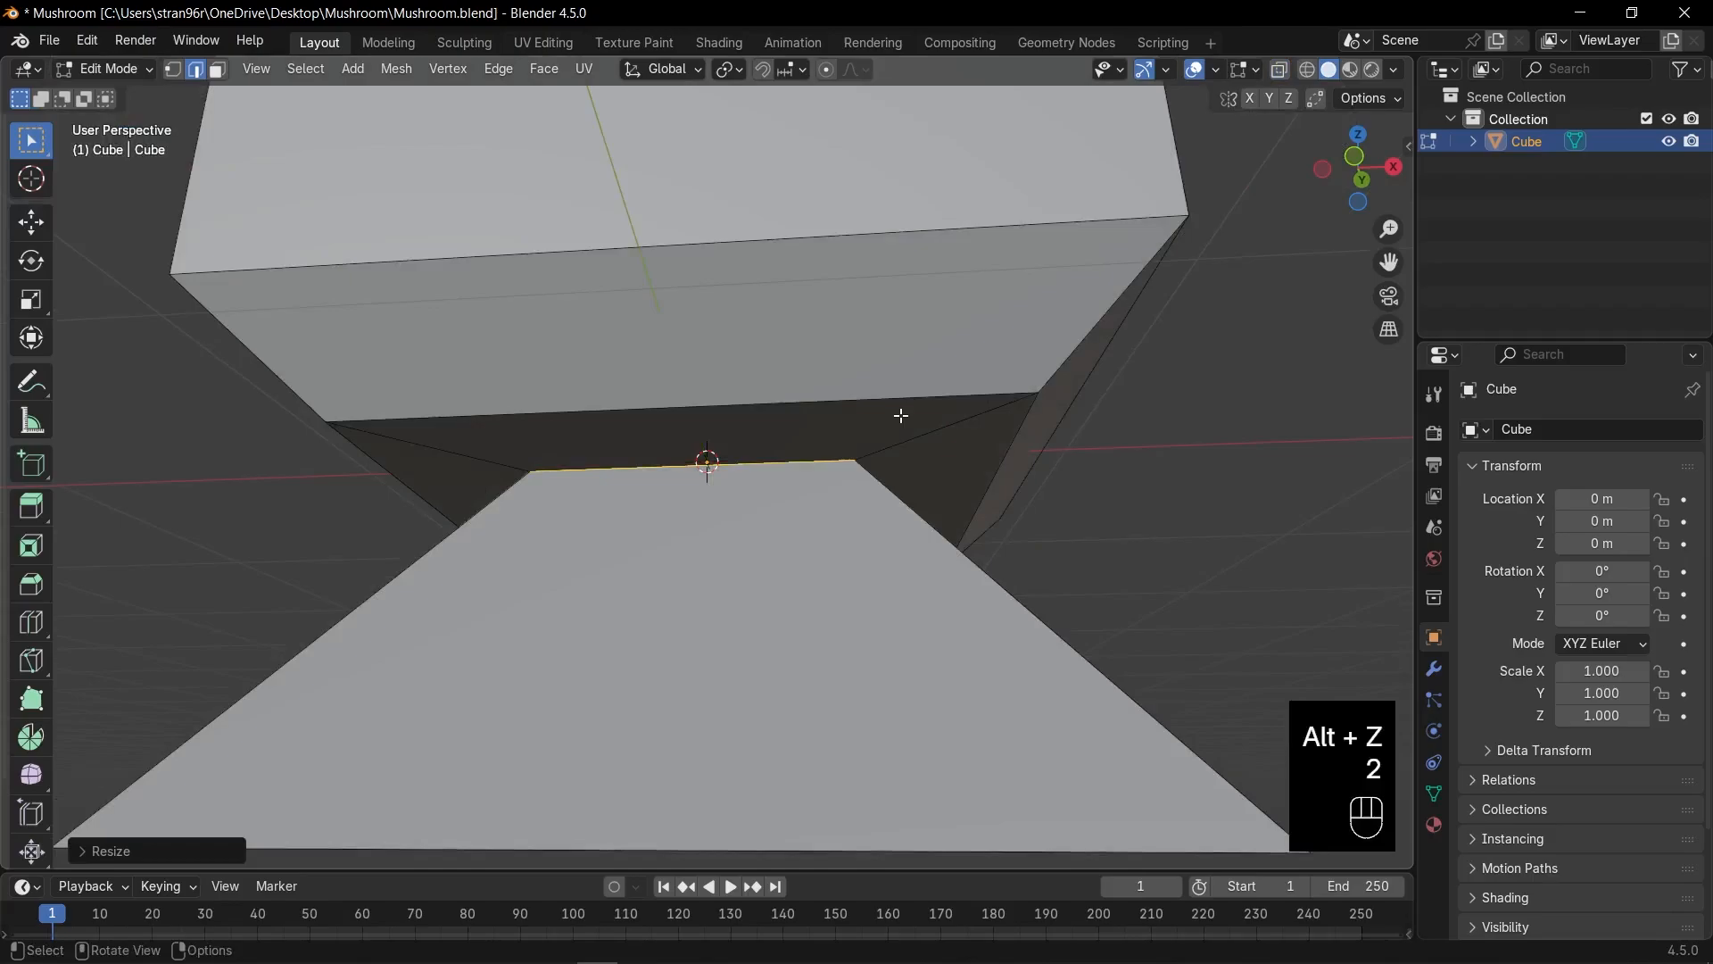
pyautogui.keyDown('alt'); pyautogui.keyDown('shift'); pyautogui.click(895, 398); pyautogui.keyUp('shift'); pyautogui.keyUp('alt')
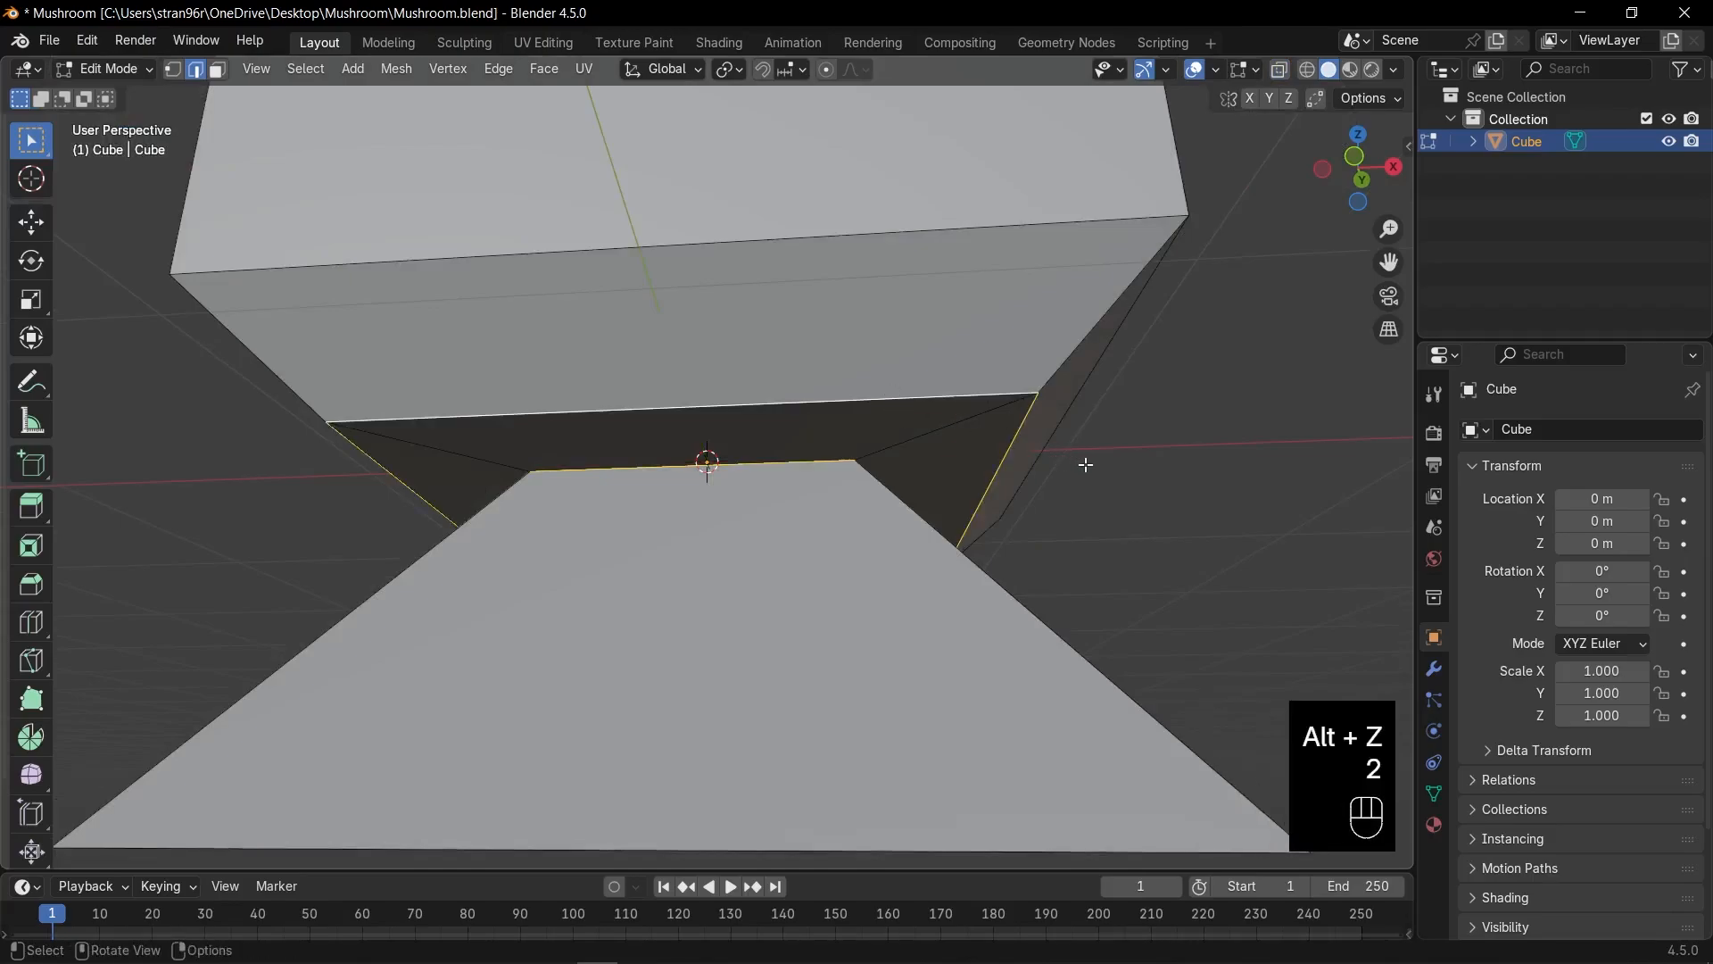
pyautogui.hotkey('ctrl', 'b')
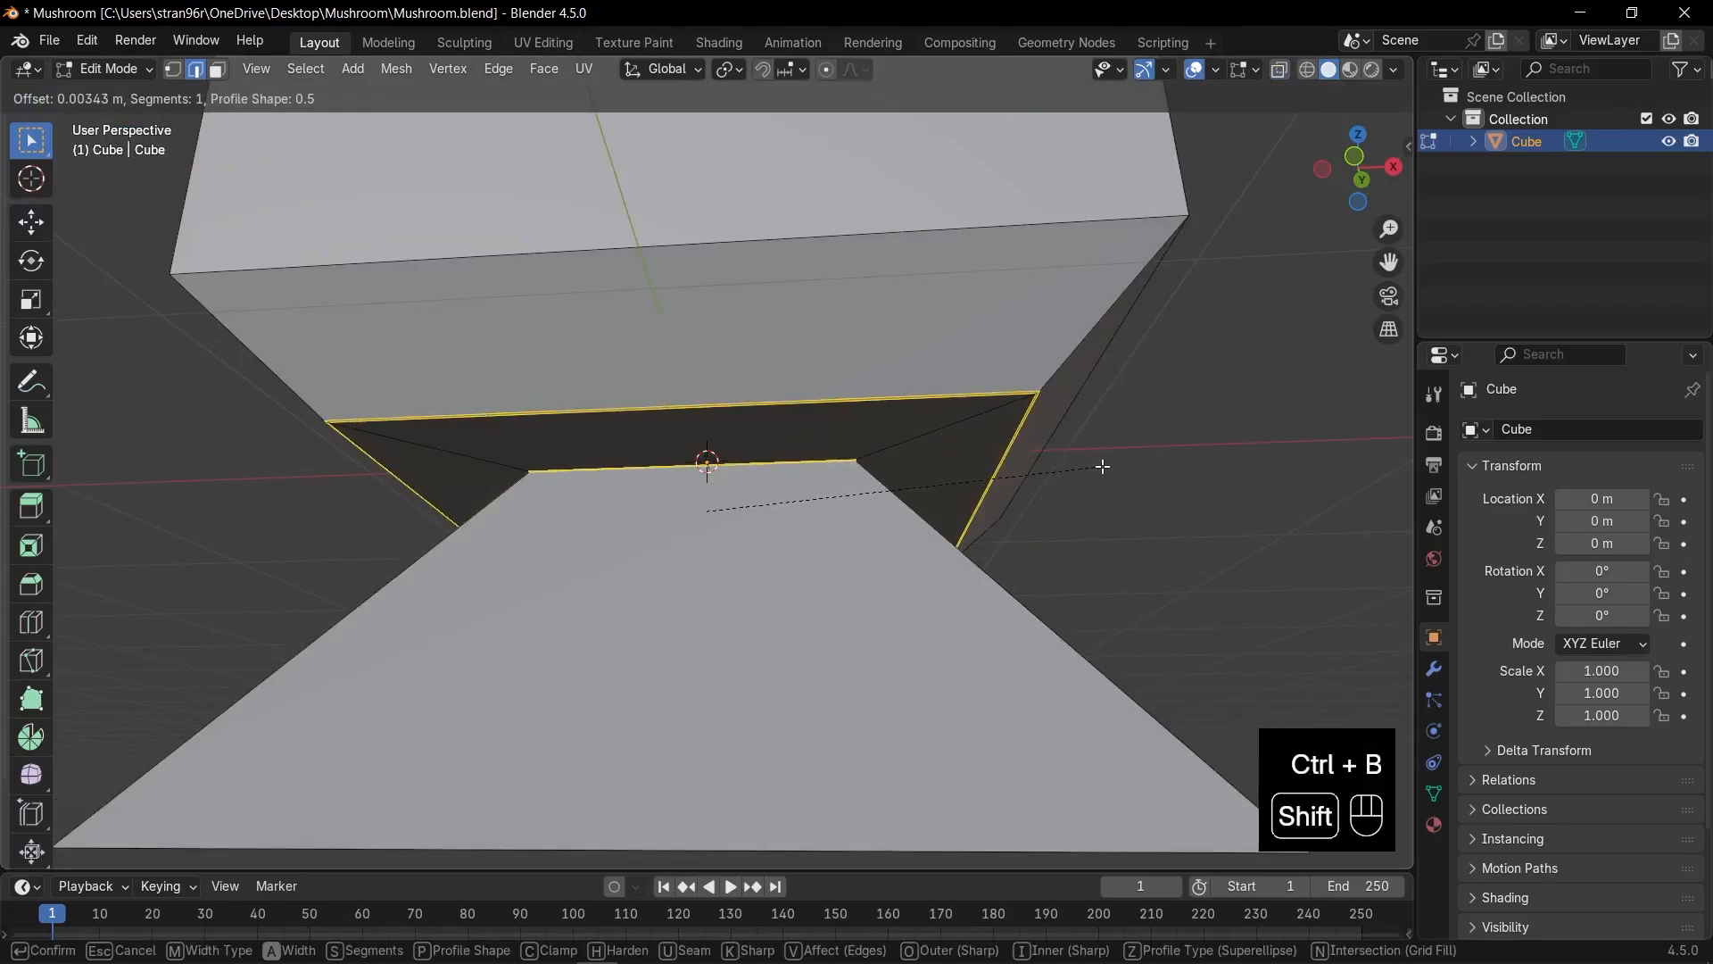
pyautogui.click(1103, 466)
pyautogui.scroll(-5, 1105, 464)
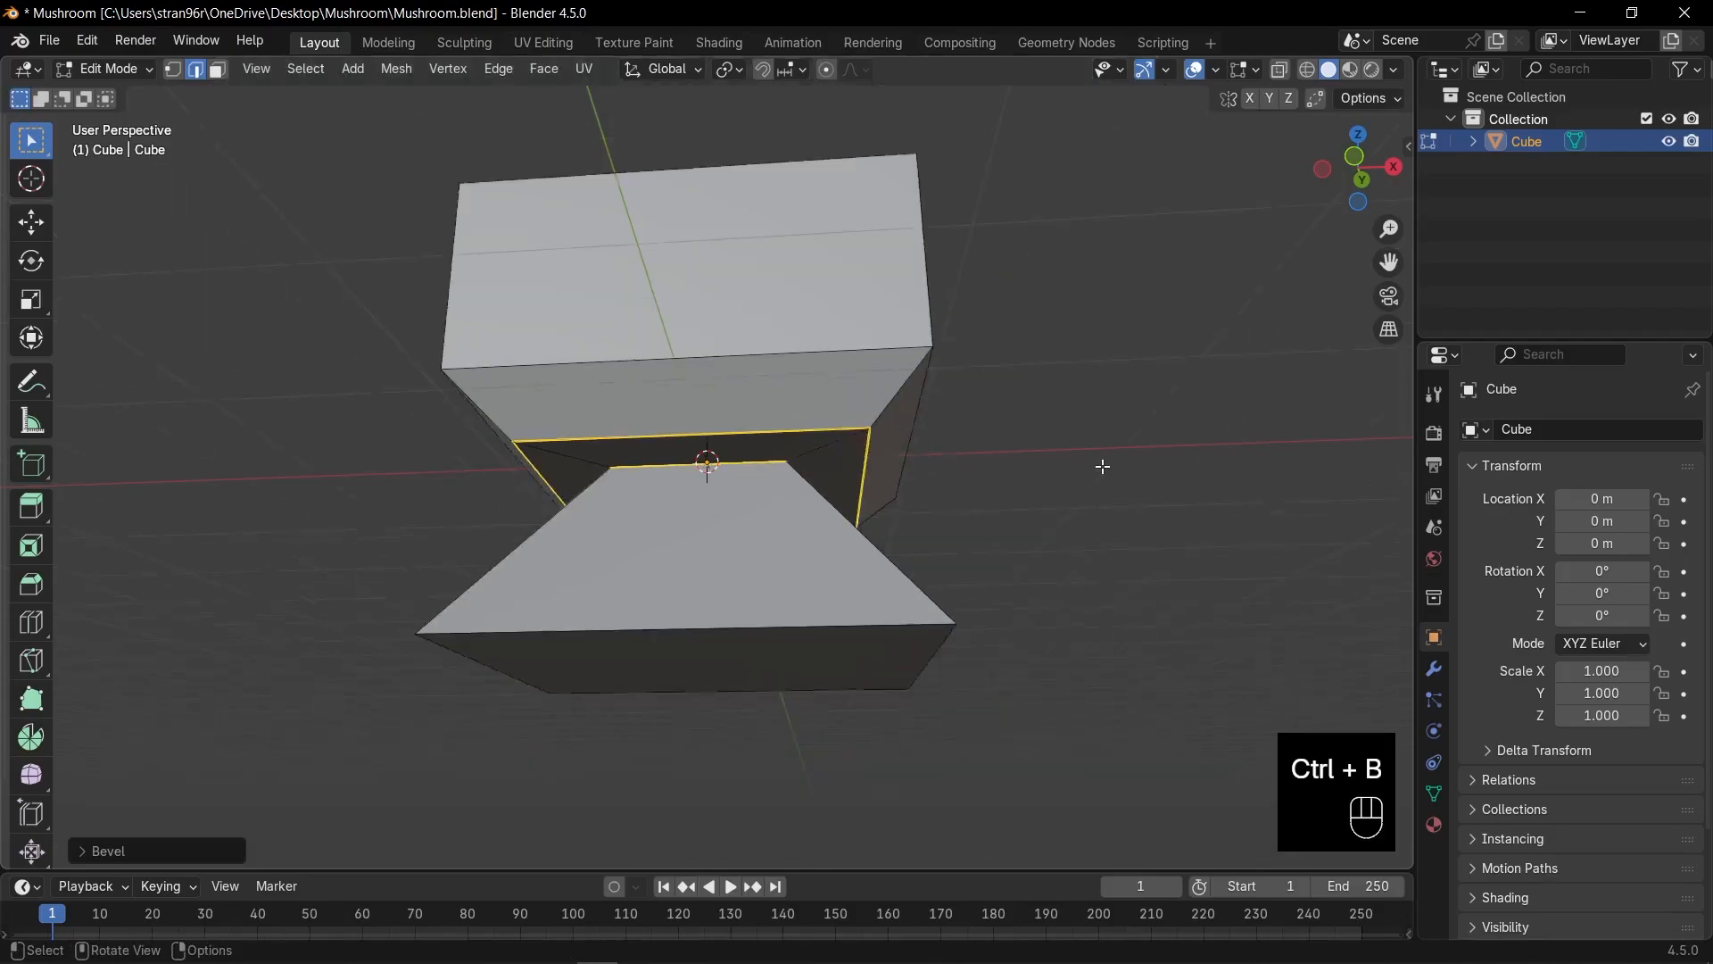
# In front view, raise the upper block's top vertices and shrink them to taper the cap to about half width.
pyautogui.press('KP_1')
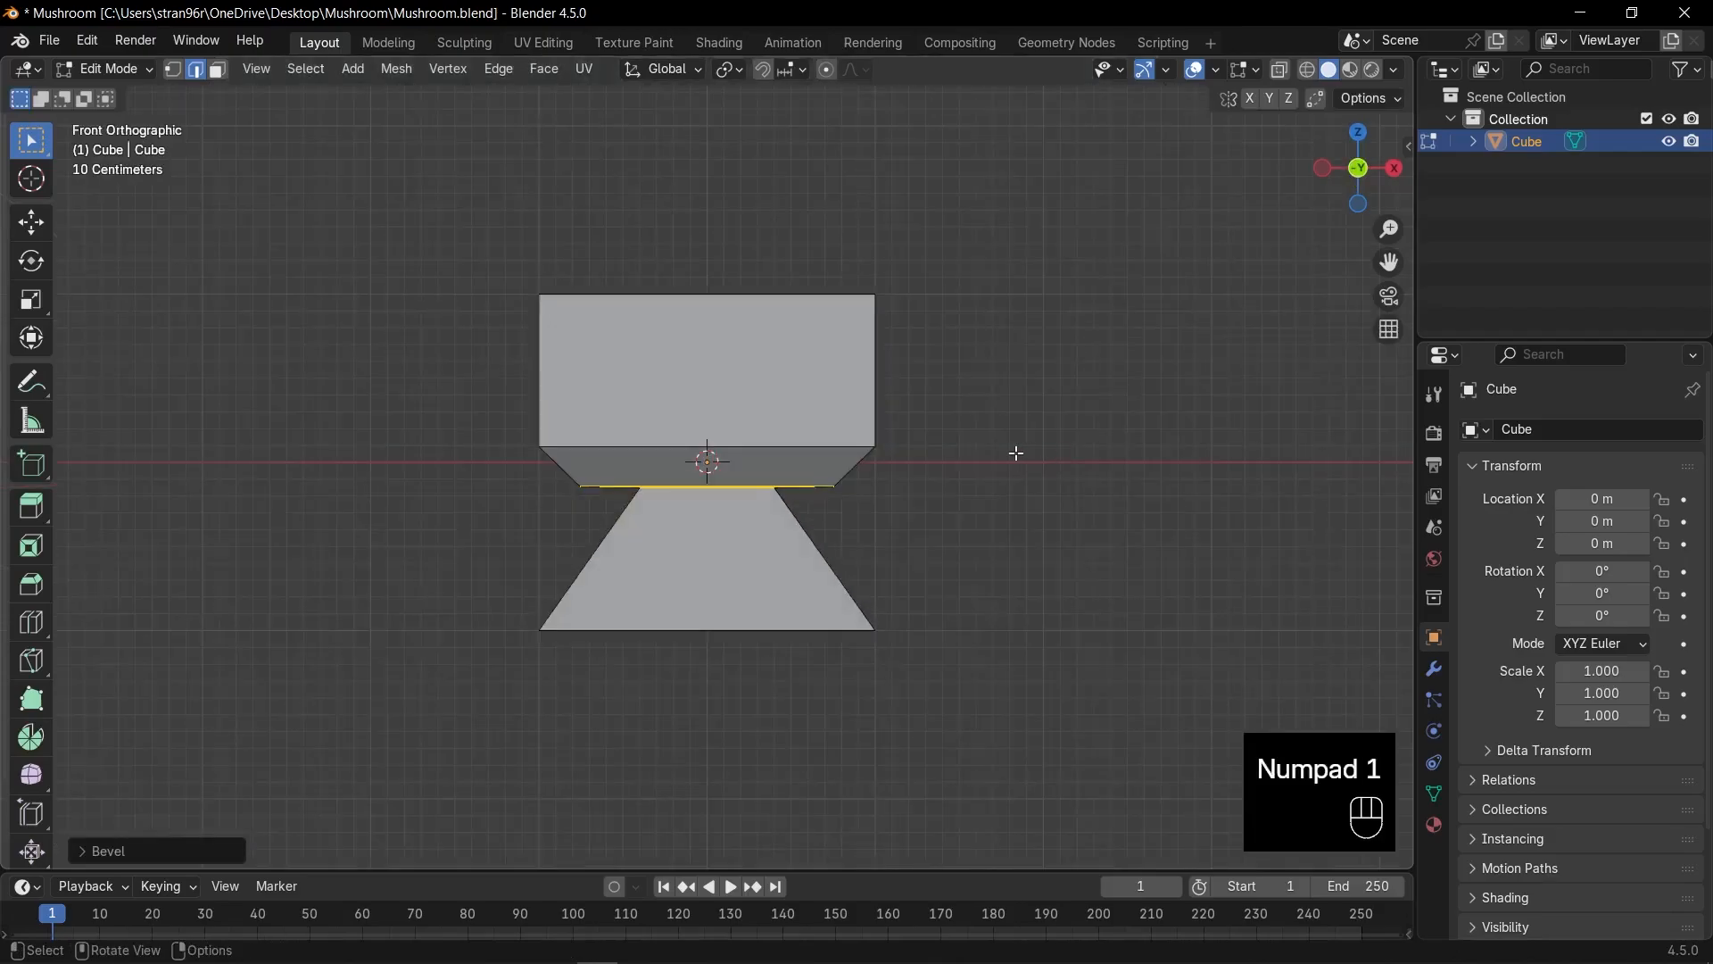
pyautogui.press('1')
pyautogui.hotkey('alt', 'z')
pyautogui.moveTo(433, 188); pyautogui.dragTo(945, 300)
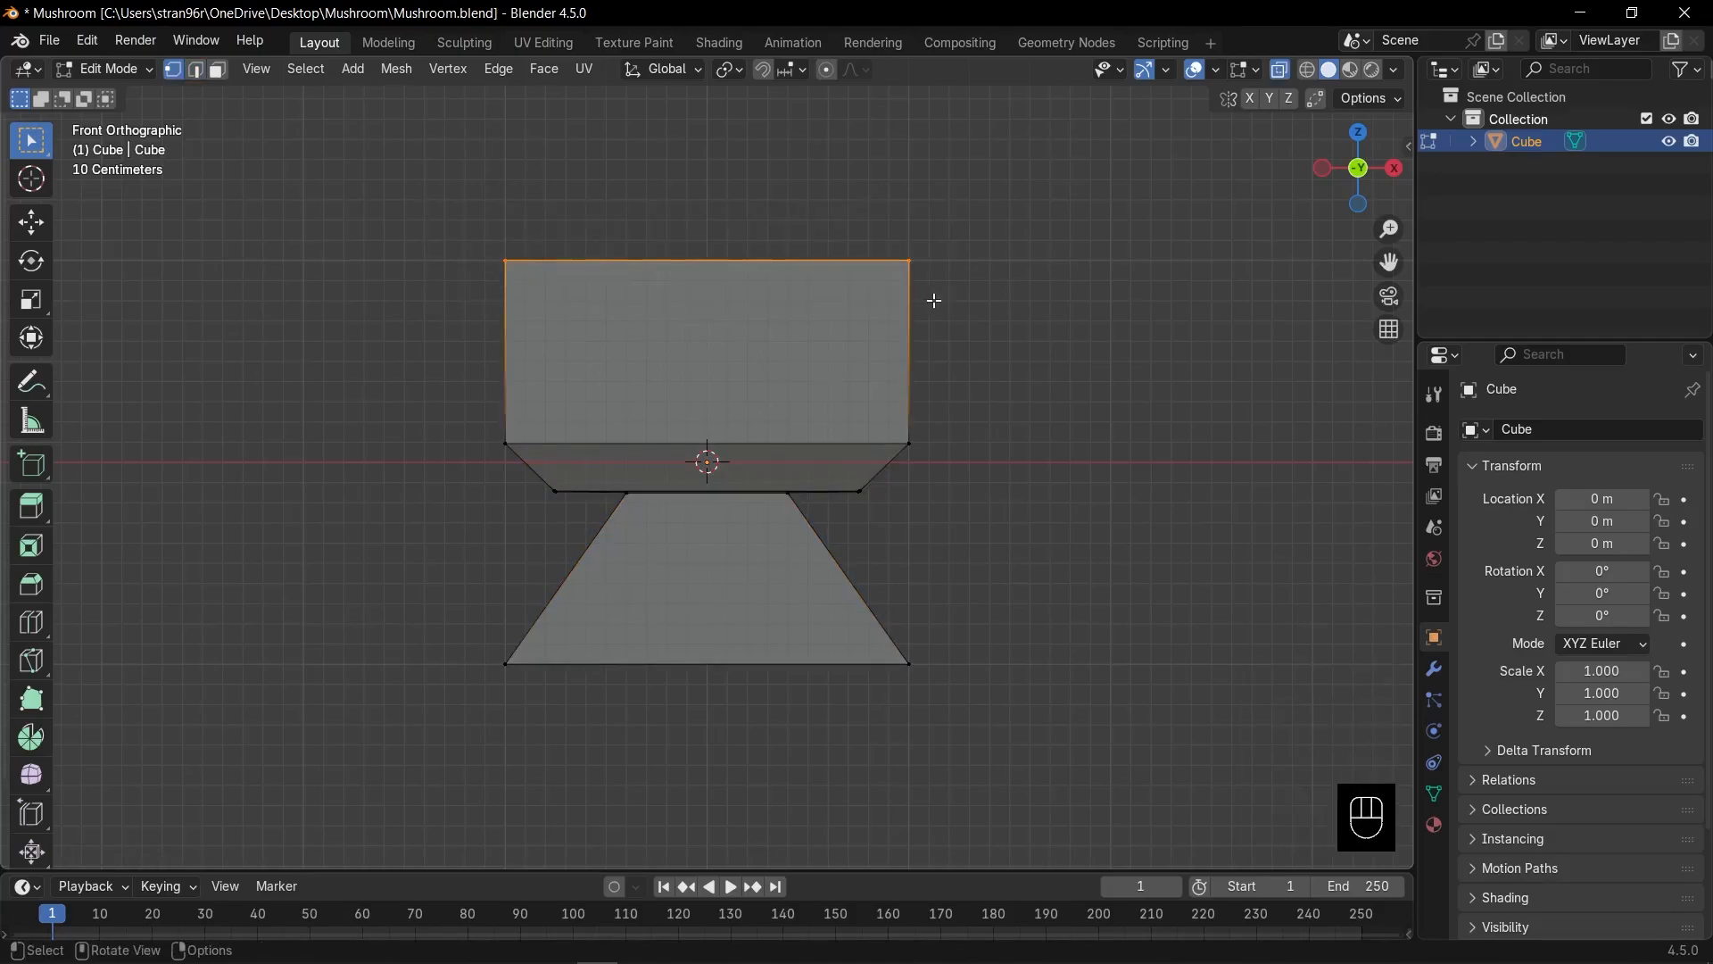
pyautogui.keyDown('shift'); pyautogui.moveTo(941, 279); pyautogui.dragTo(946, 325, button='middle'); pyautogui.keyUp('shift')
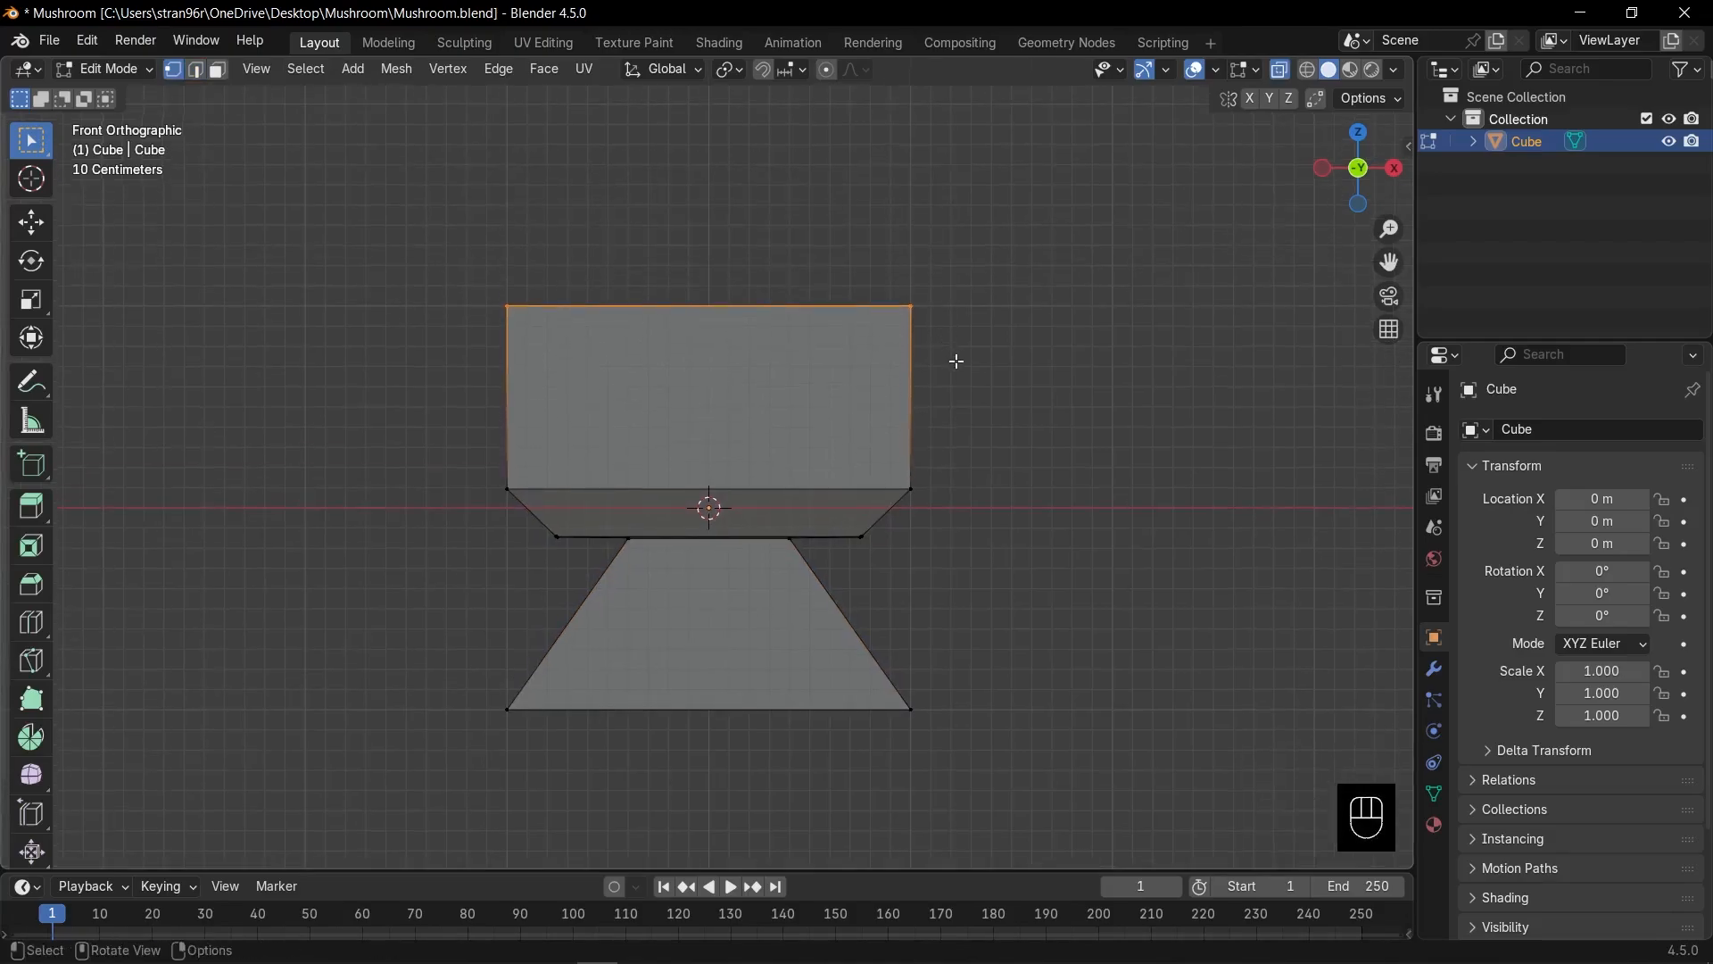
pyautogui.scroll(1, 957, 361)
pyautogui.press('g')
pyautogui.press('z')
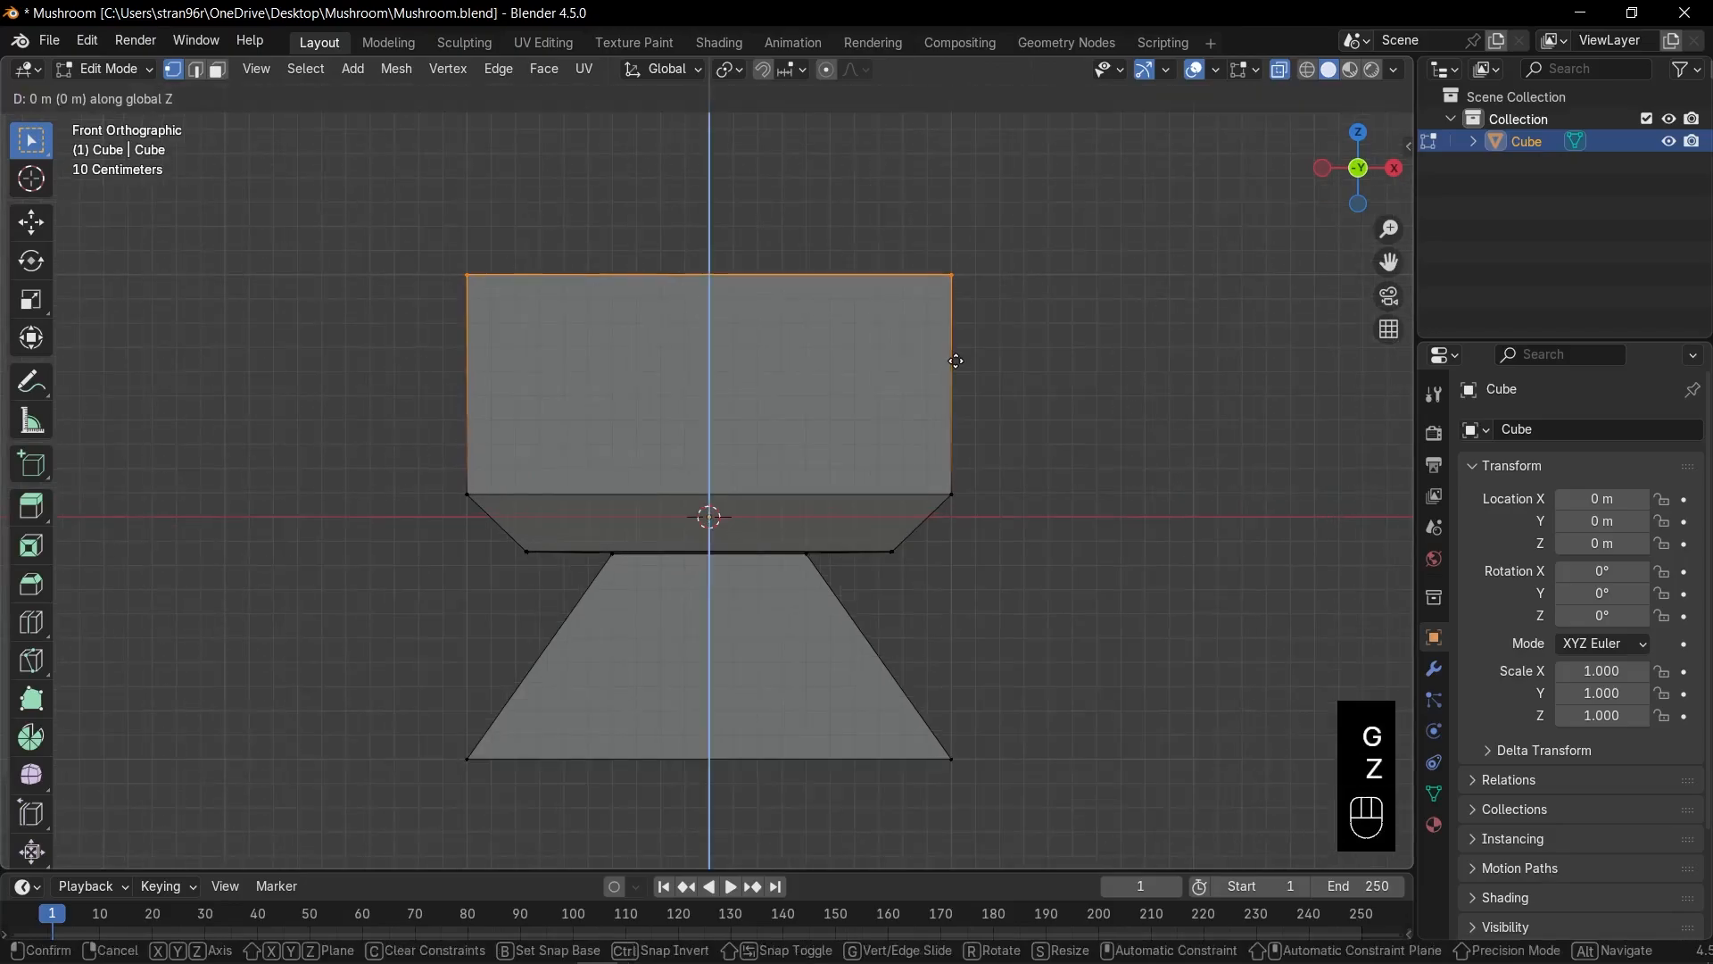
pyautogui.click(986, 355)
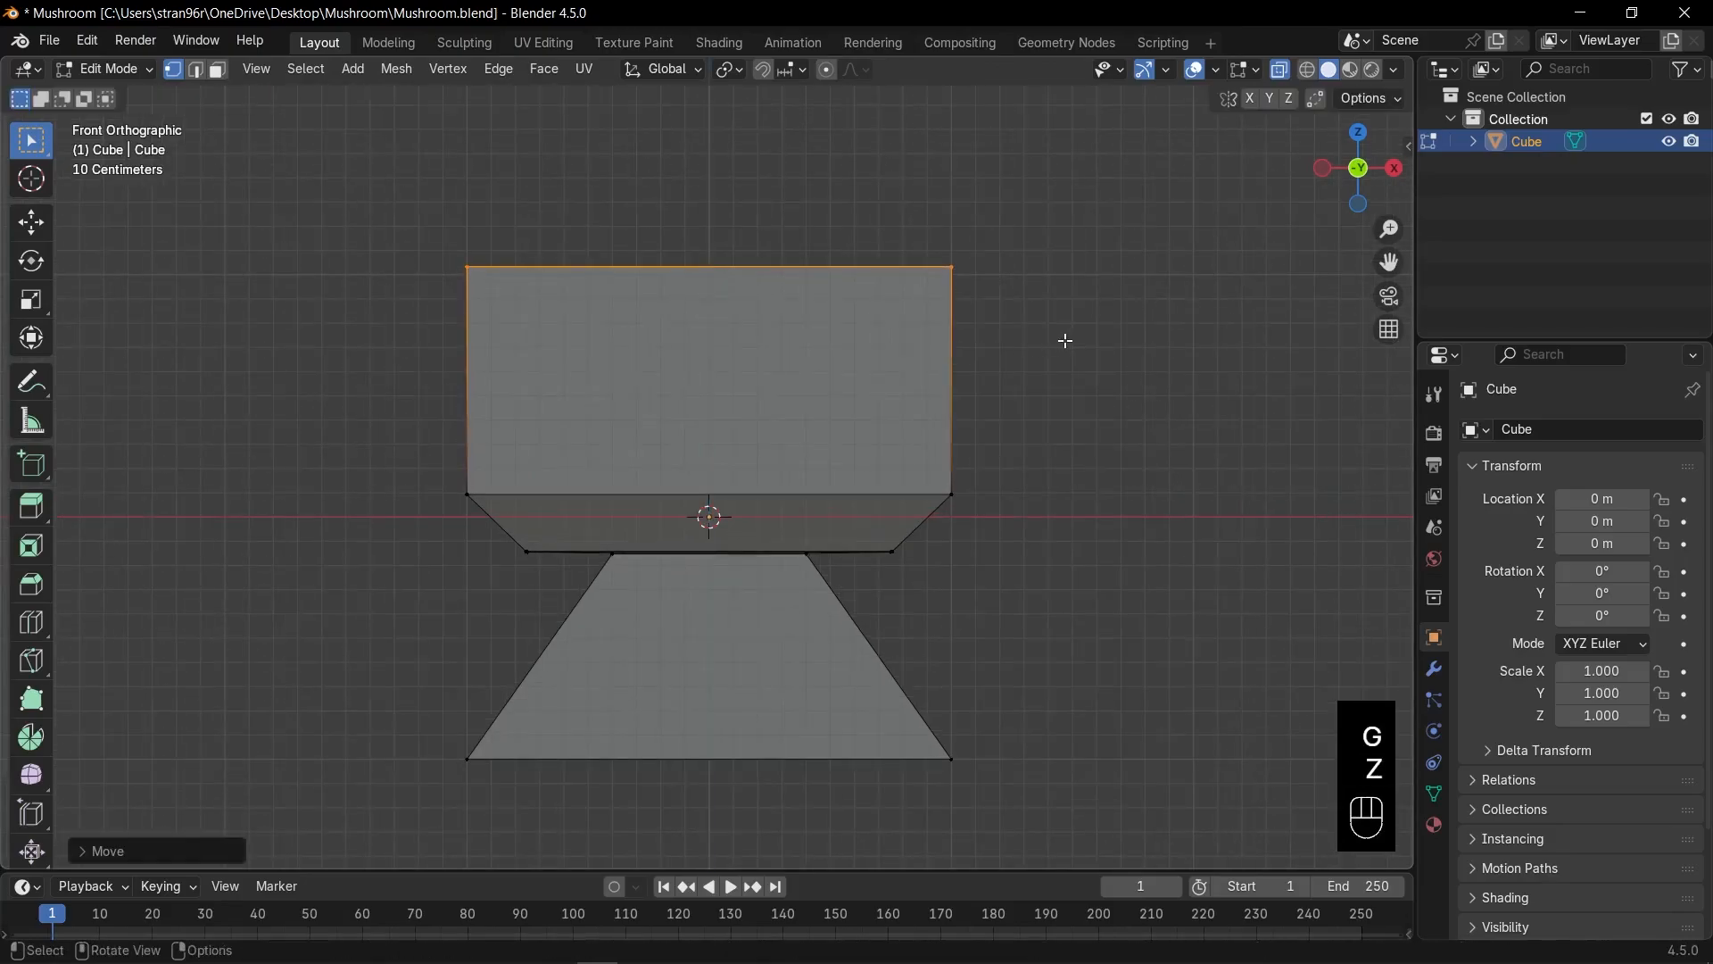
pyautogui.press('s')
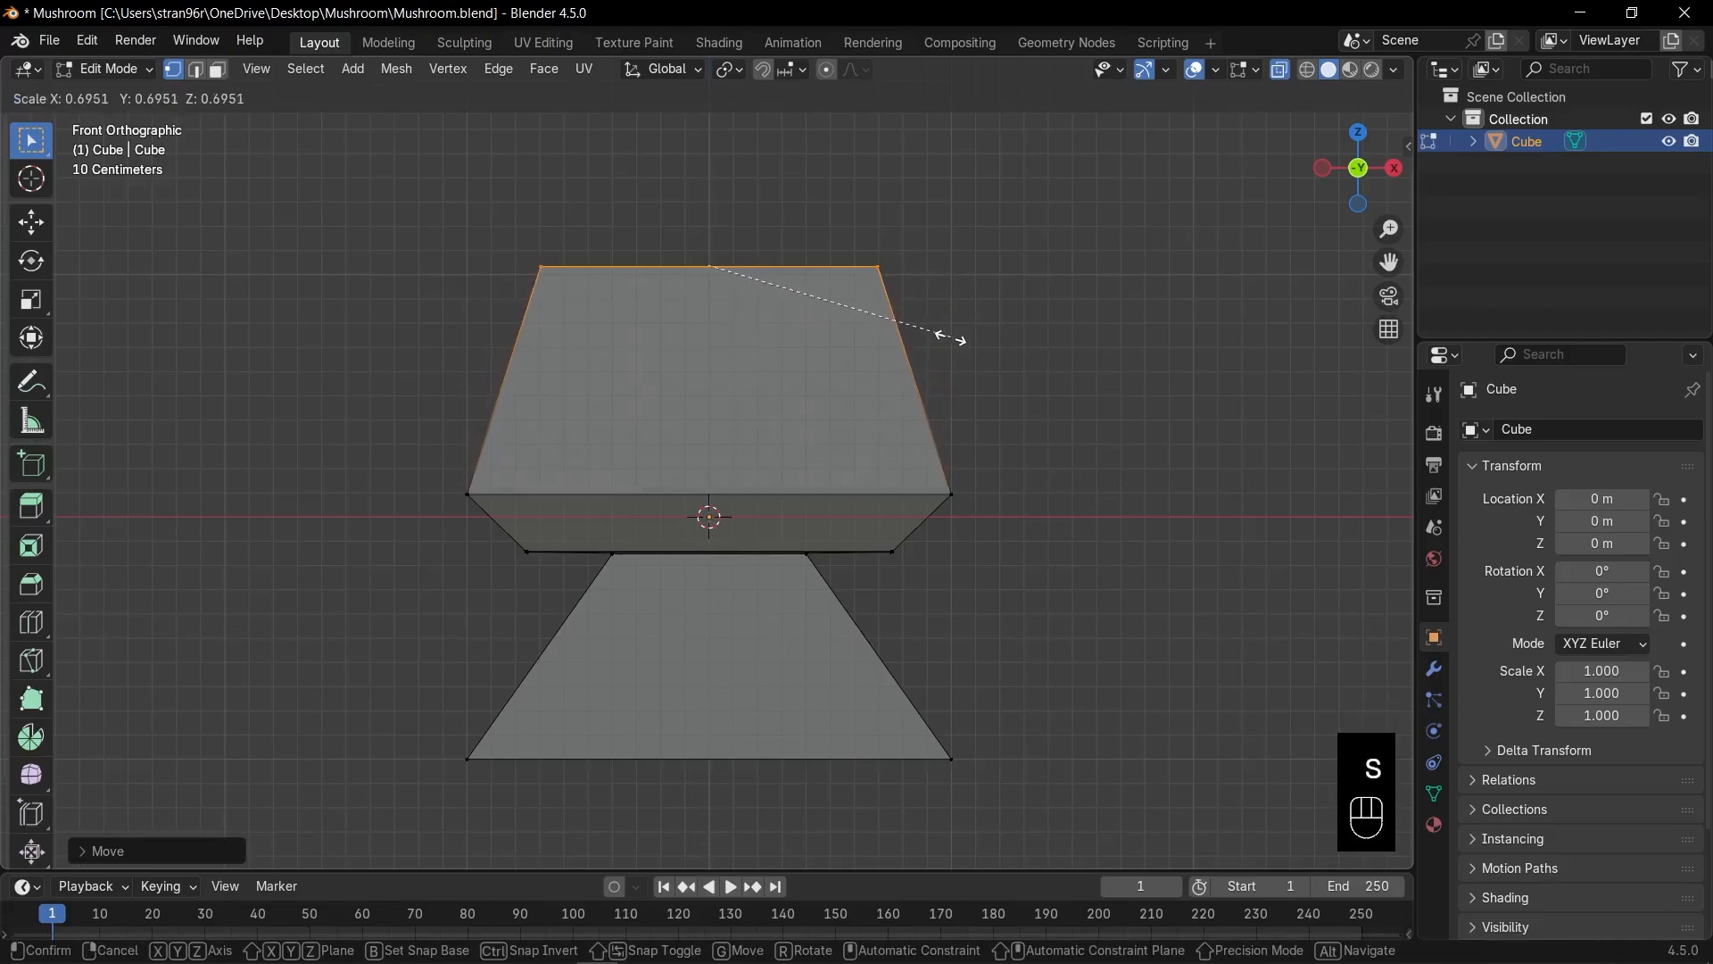
pyautogui.click(877, 339)
# Narrow the stem's bottom edge to about 0.76 and return to Object Mode.
pyautogui.keyDown('shift'); pyautogui.moveTo(957, 620); pyautogui.dragTo(937, 405, button='middle'); pyautogui.keyUp('shift')
pyautogui.scroll(3, 983, 554)
pyautogui.moveTo(214, 616); pyautogui.dragTo(1233, 777)
pyautogui.press('s')
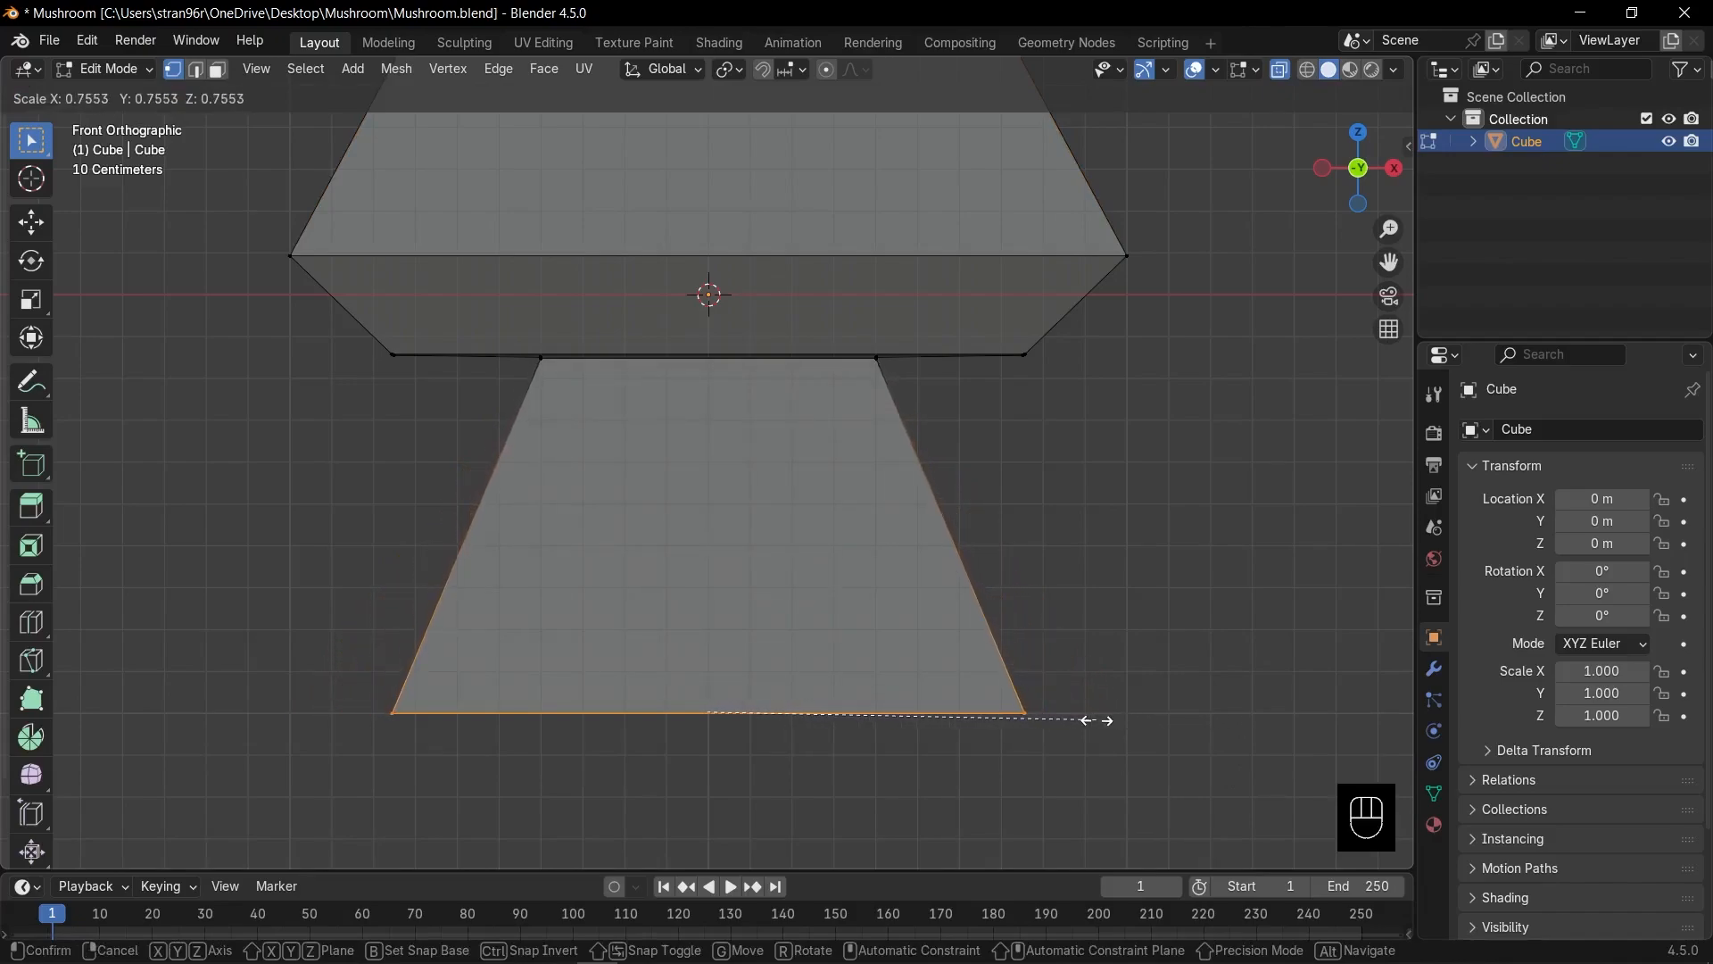
pyautogui.click(1099, 720)
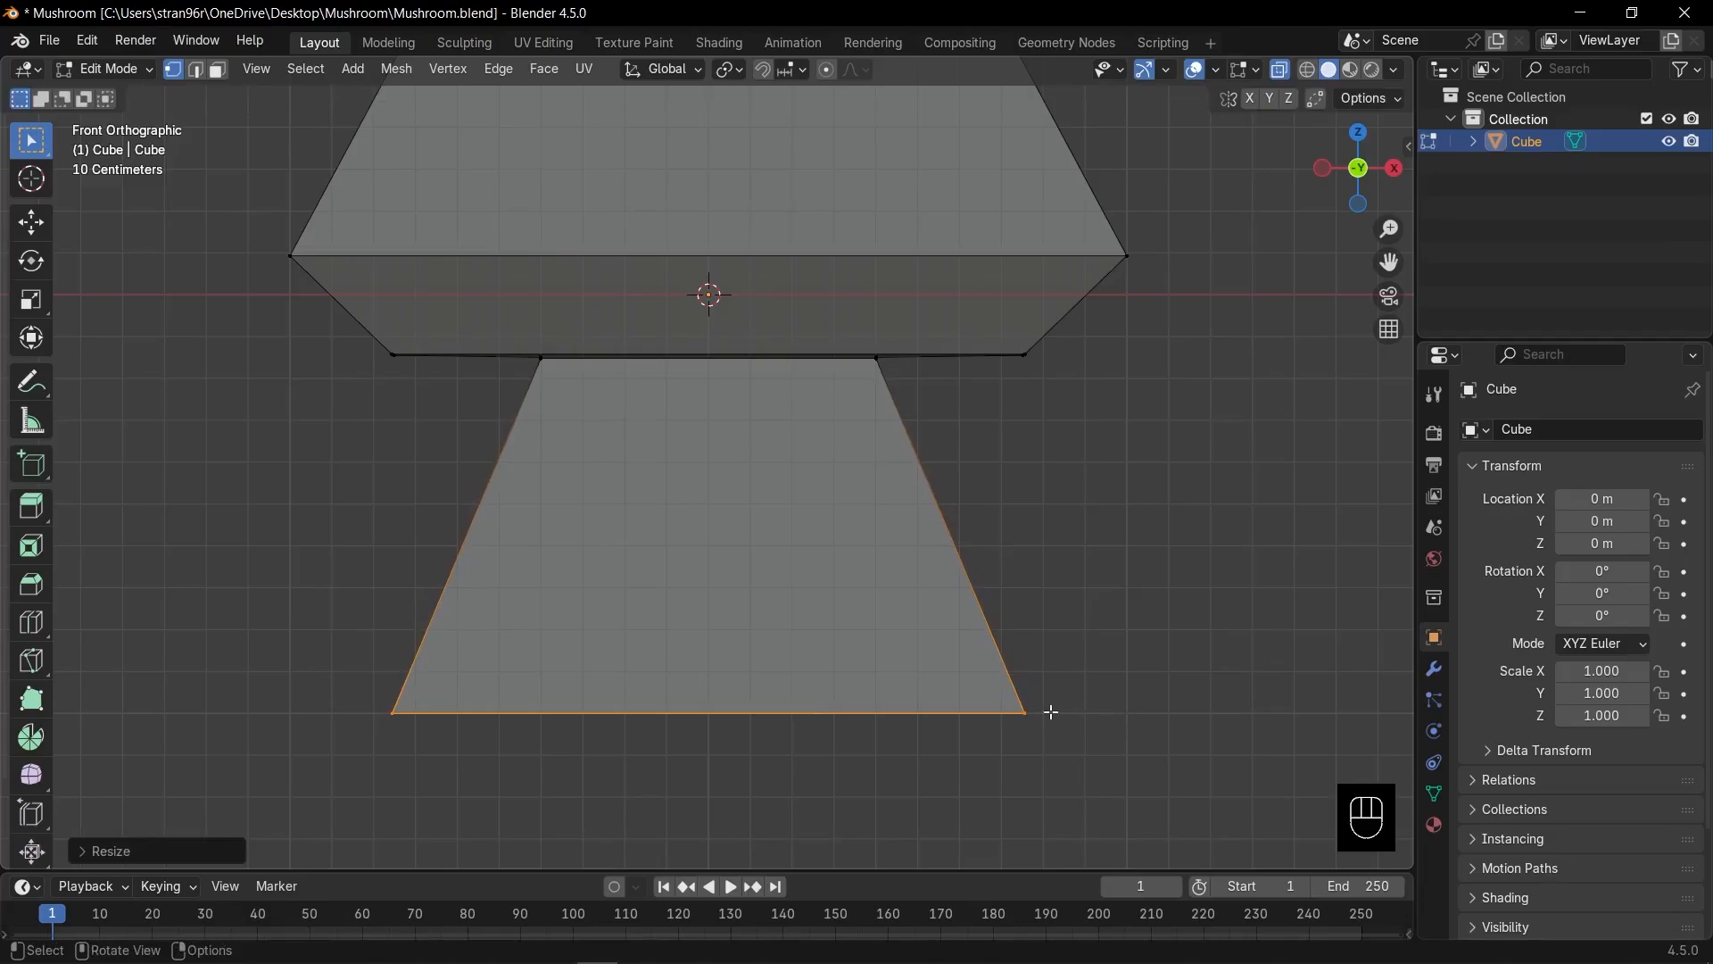
pyautogui.scroll(-4, 726, 478)
pyautogui.press('Tab')
pyautogui.hotkey('alt', 'z')
pyautogui.moveTo(784, 496); pyautogui.dragTo(911, 511, button='middle')
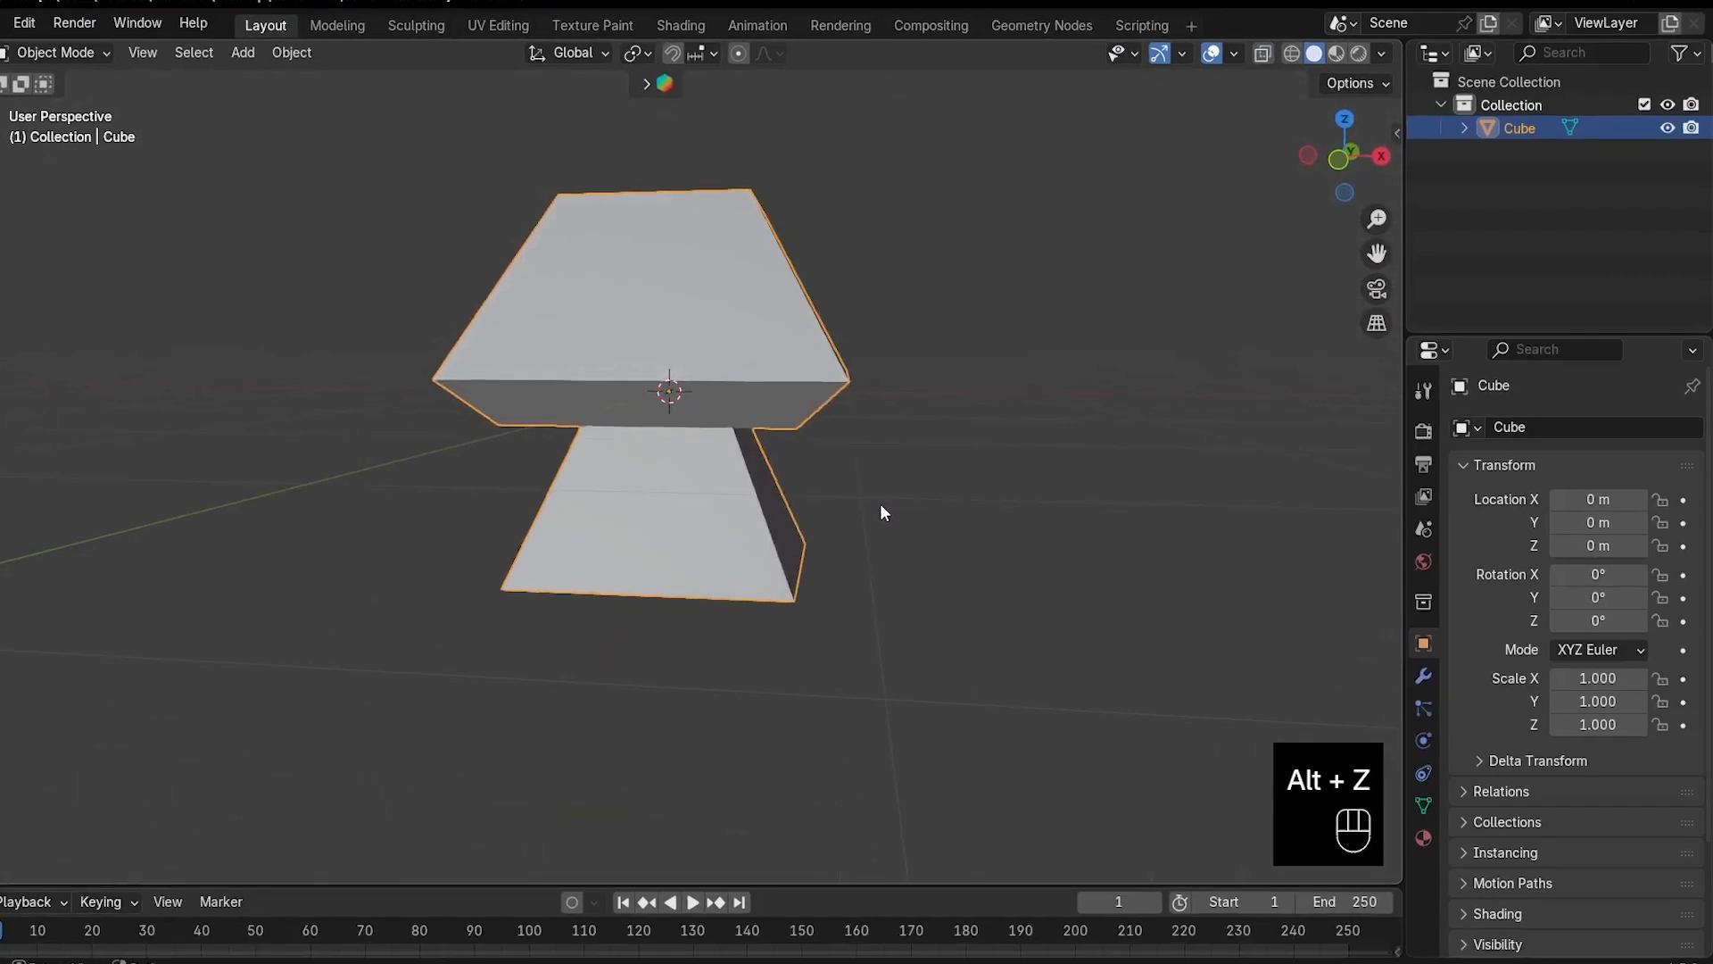
# Add a Subdivision Surface modifier (searched as 'sub') and apply it permanently to the mushroom mesh.
pyautogui.press('KP_1')
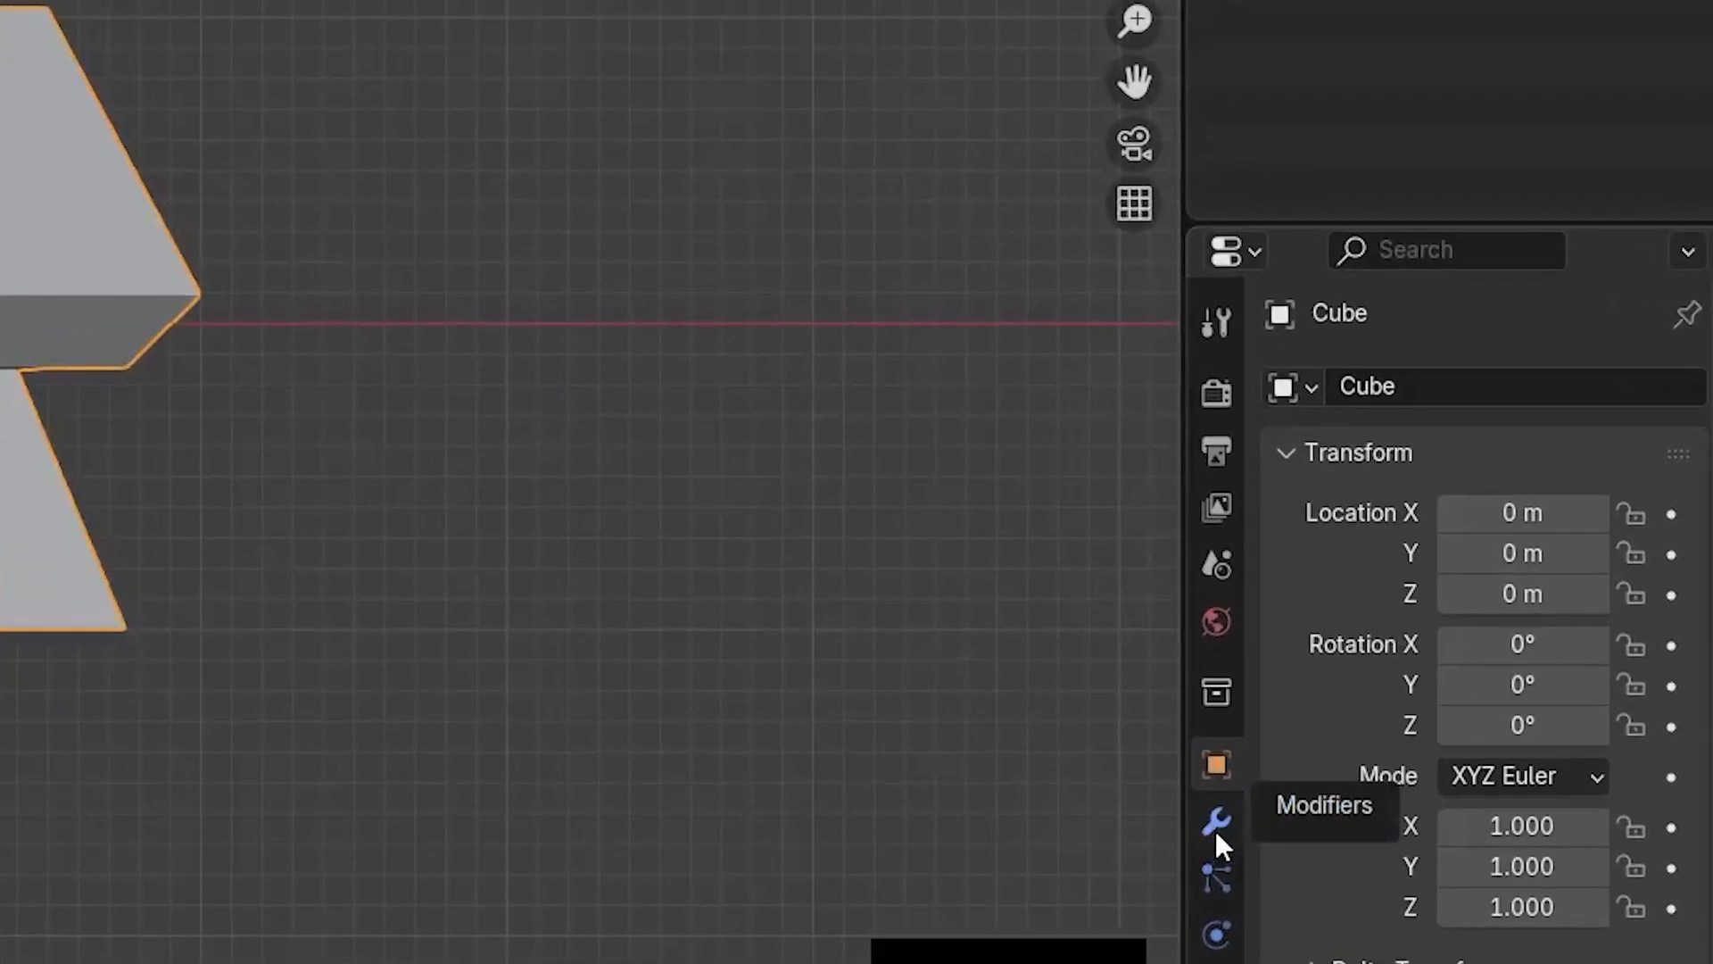
pyautogui.click(1216, 826)
pyautogui.click(1383, 393)
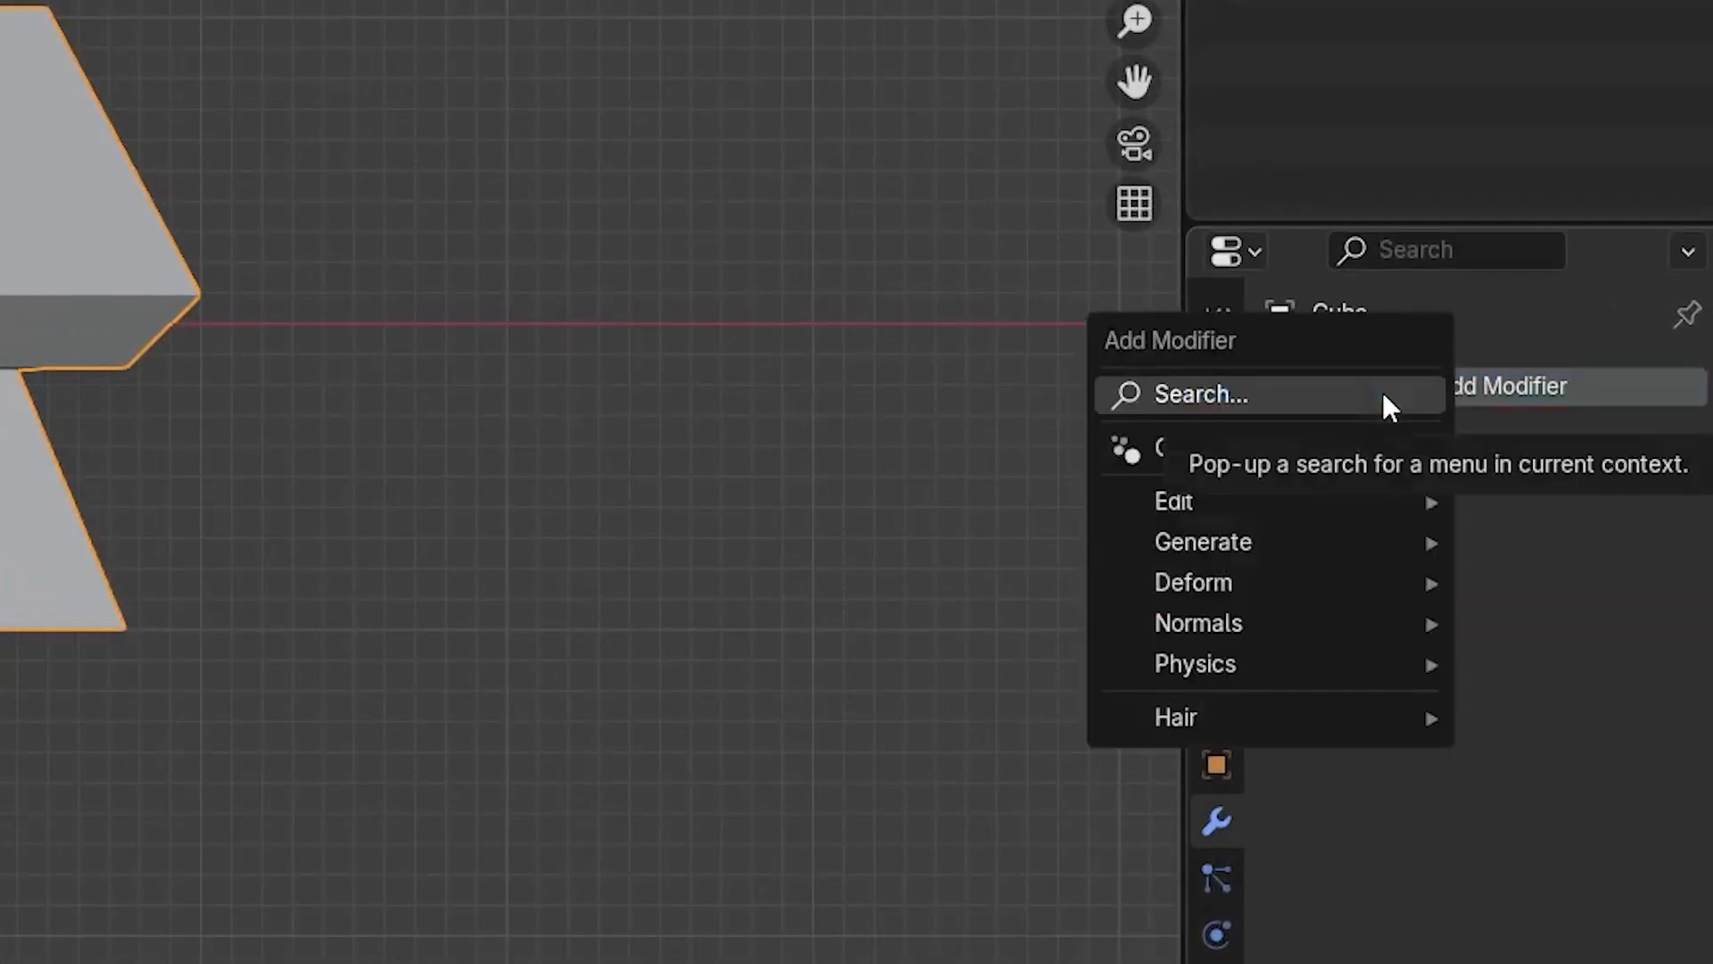
pyautogui.write('sub')
pyautogui.press('Return')
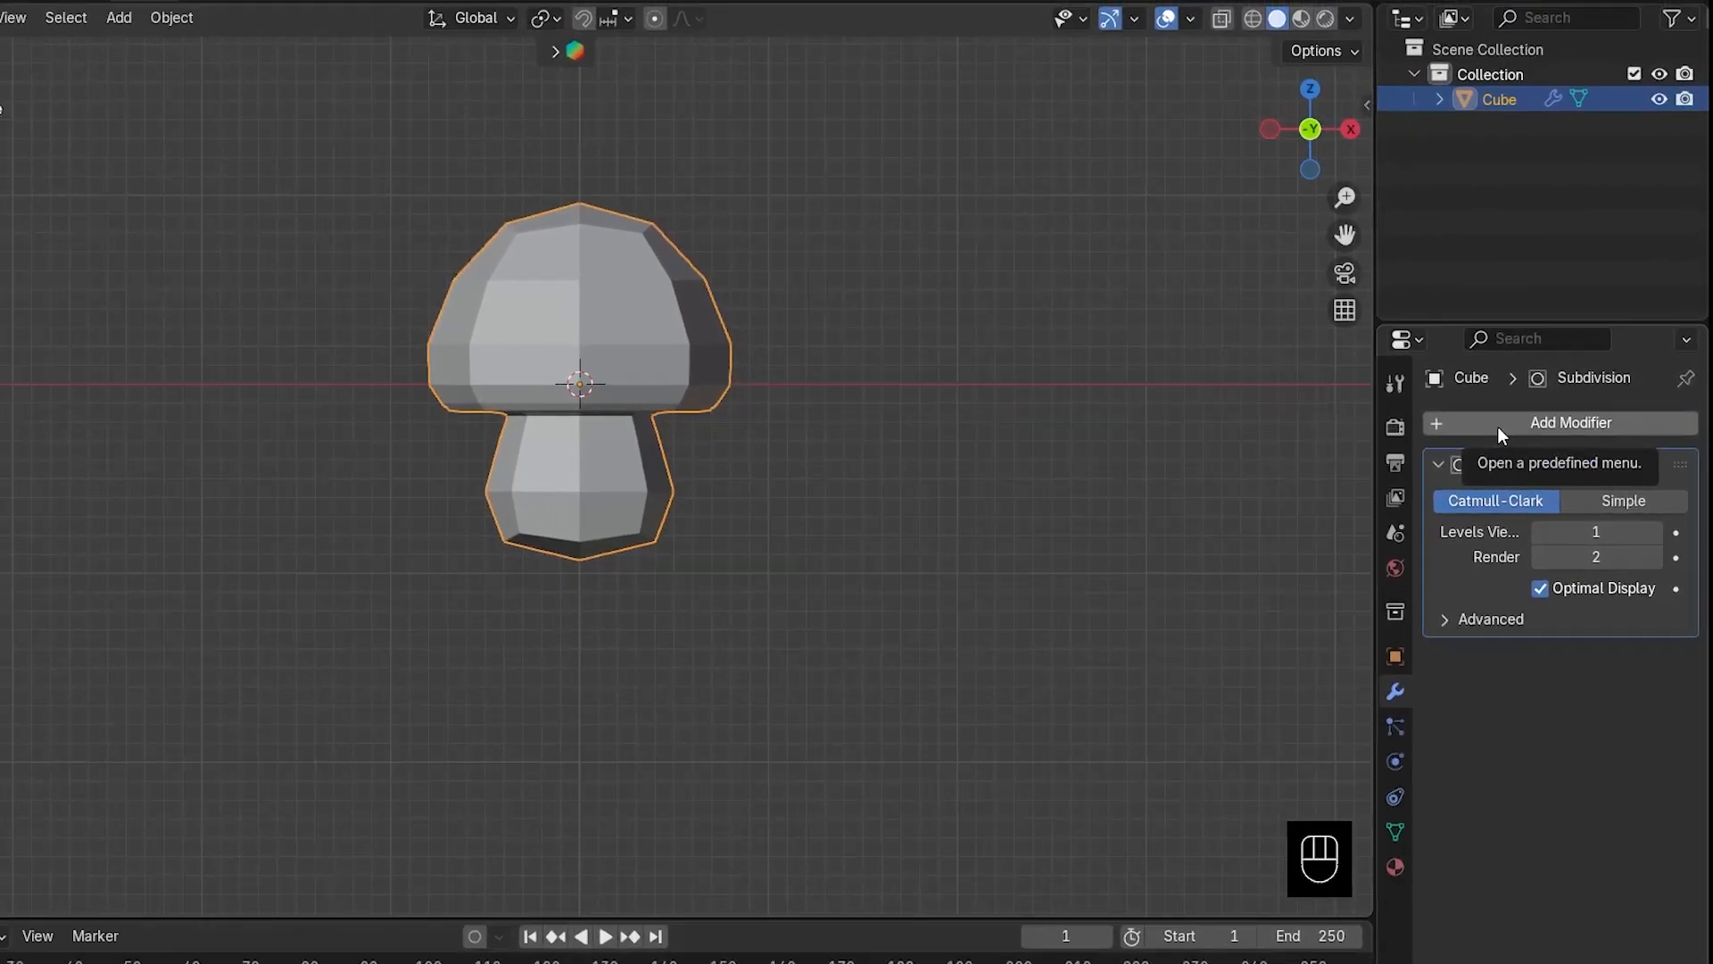
pyautogui.moveTo(985, 517); pyautogui.dragTo(987, 409, button='middle')
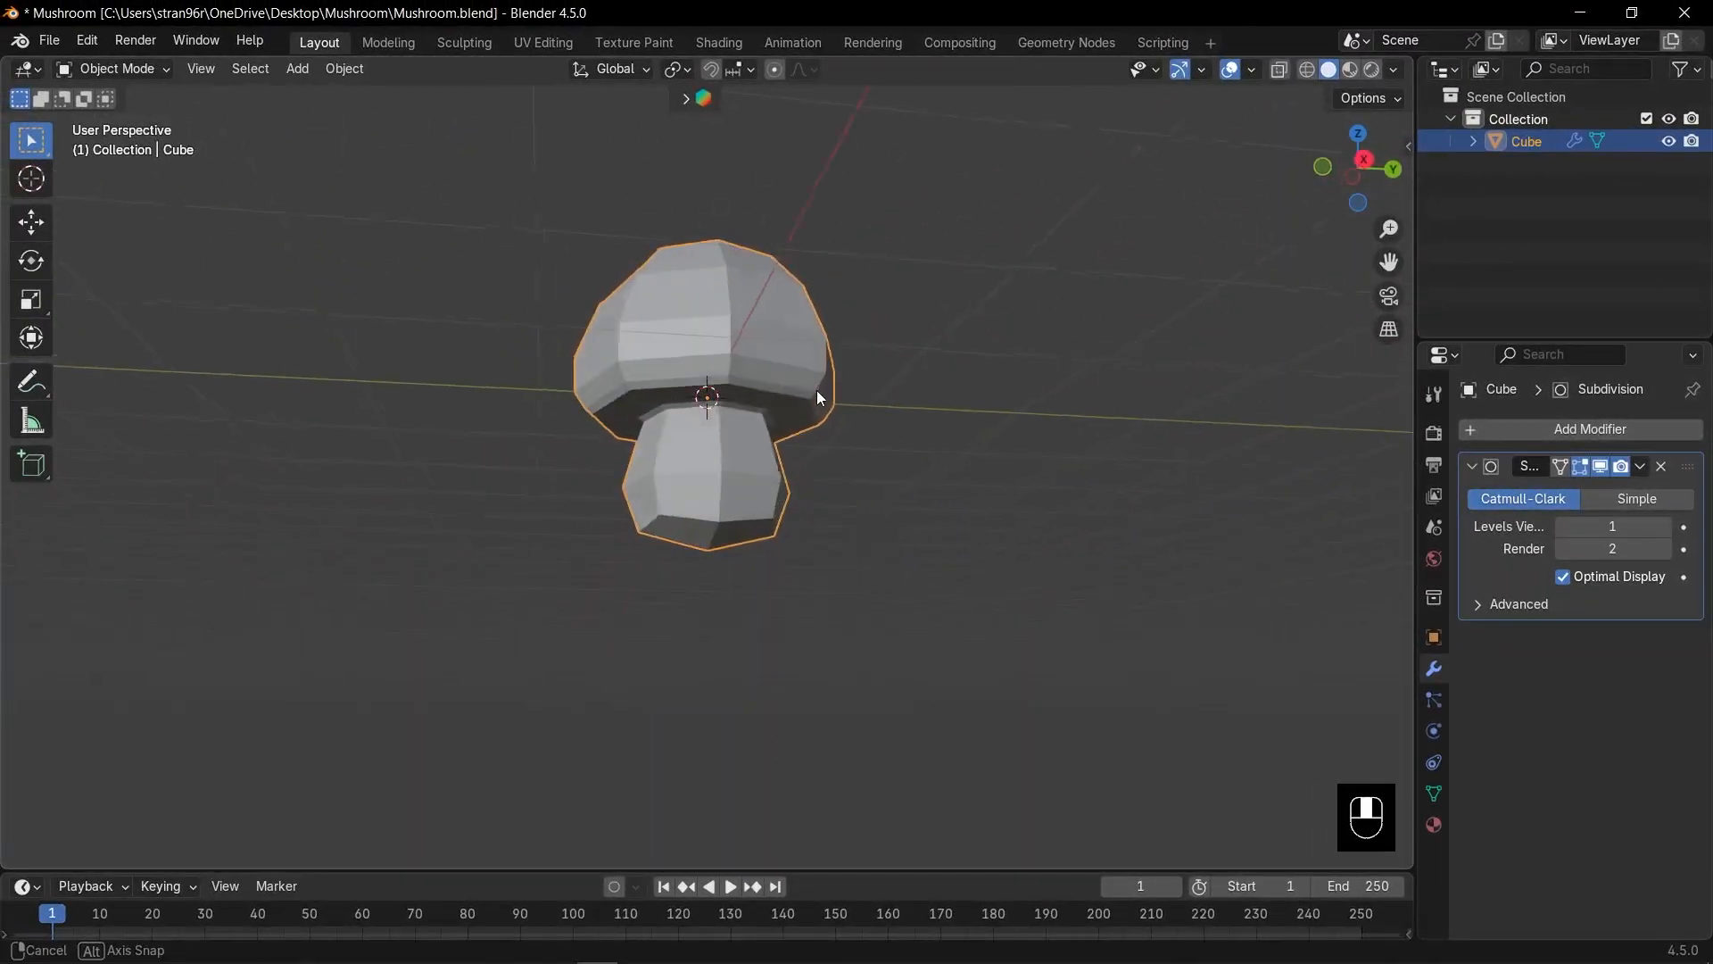
pyautogui.press('KP_1')
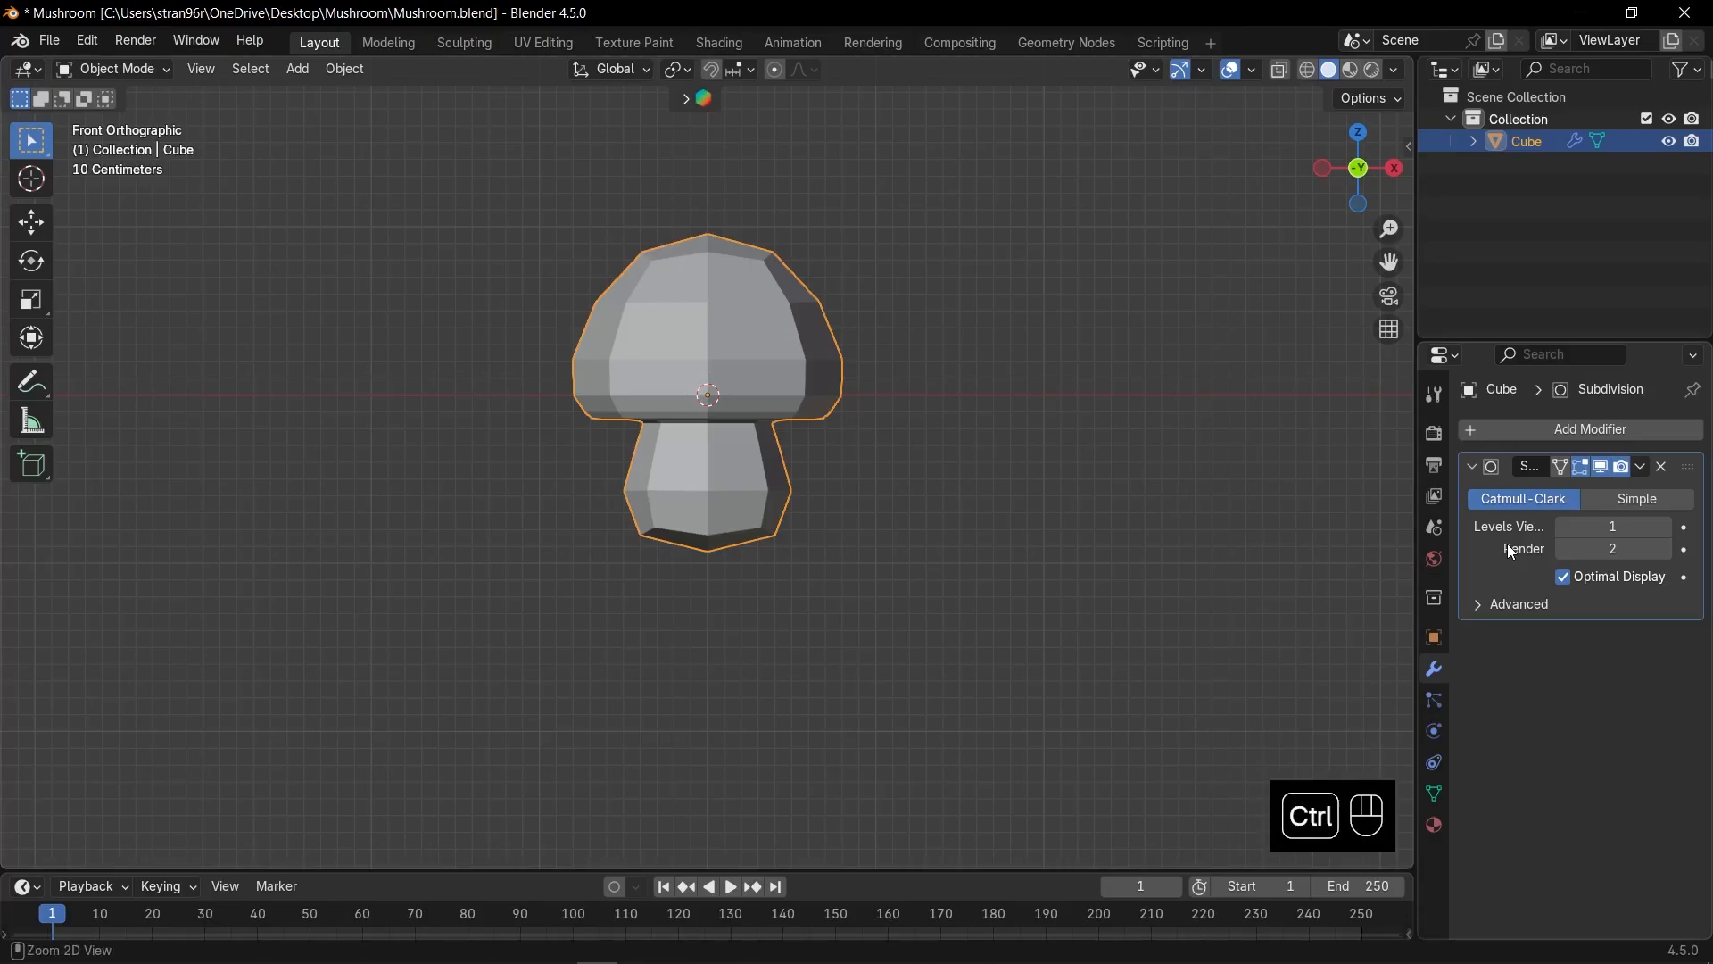
pyautogui.hotkey('ctrl', 'a')
pyautogui.press('Tab')
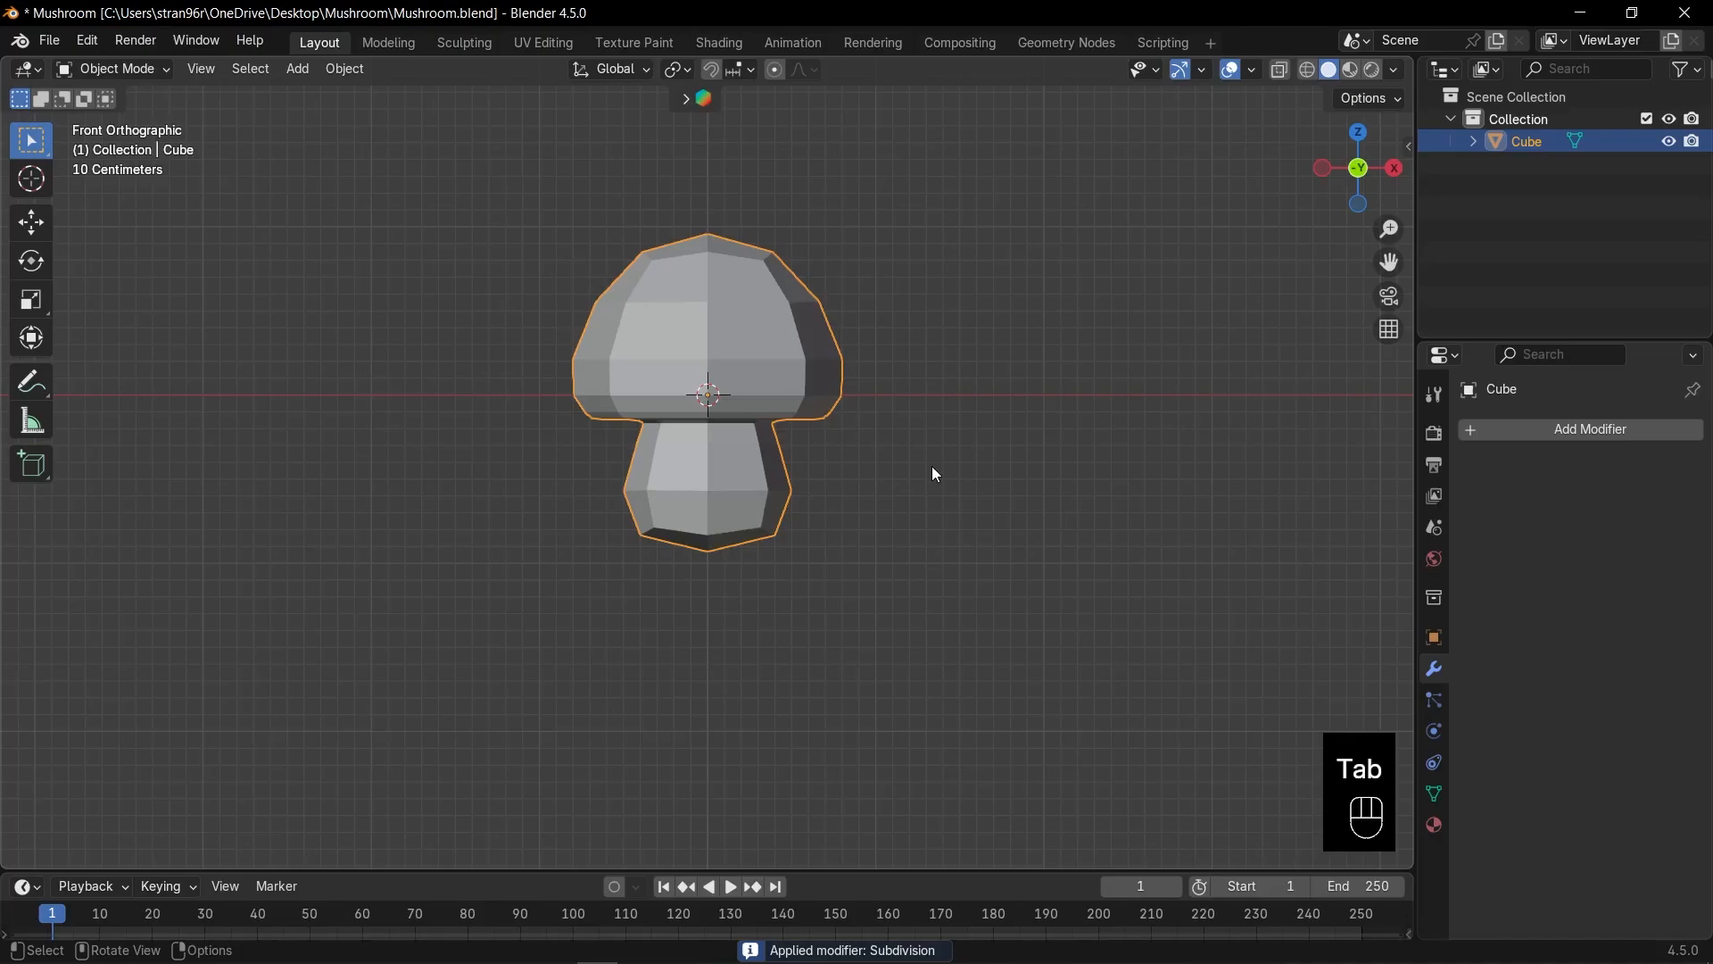
pyautogui.press('n')
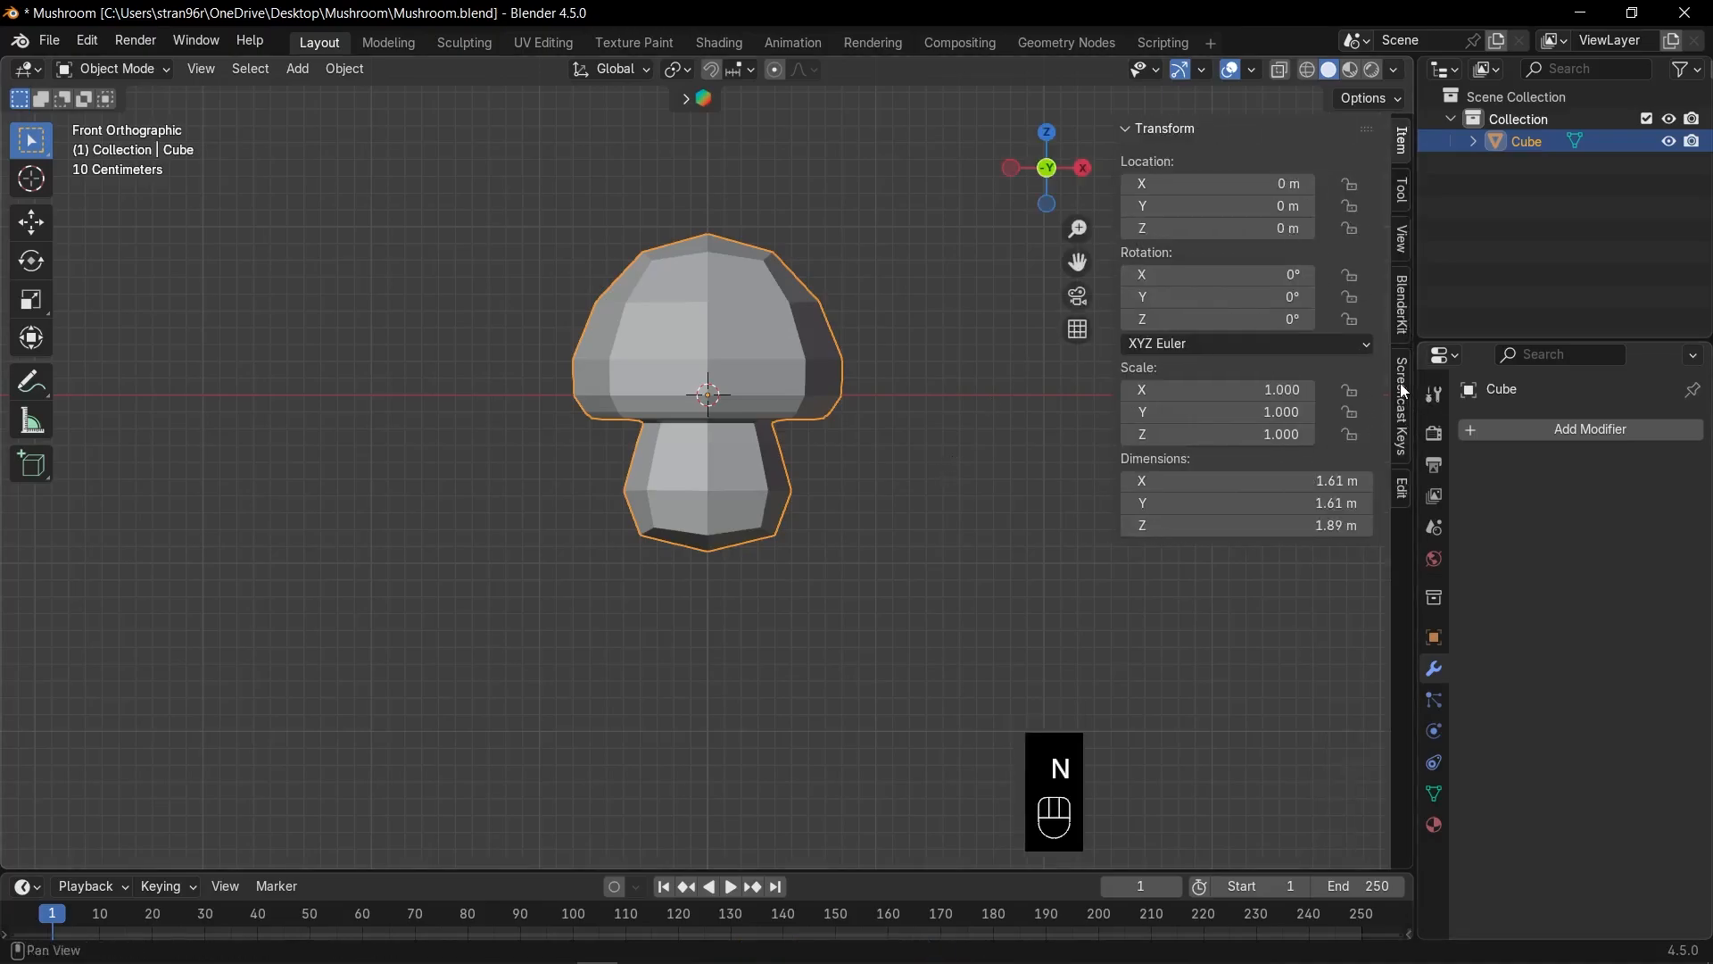
# Run AutoMirror on the X axis from the sidebar's Edit tab, then enter Edit Mode in right view.
pyautogui.click(1402, 484)
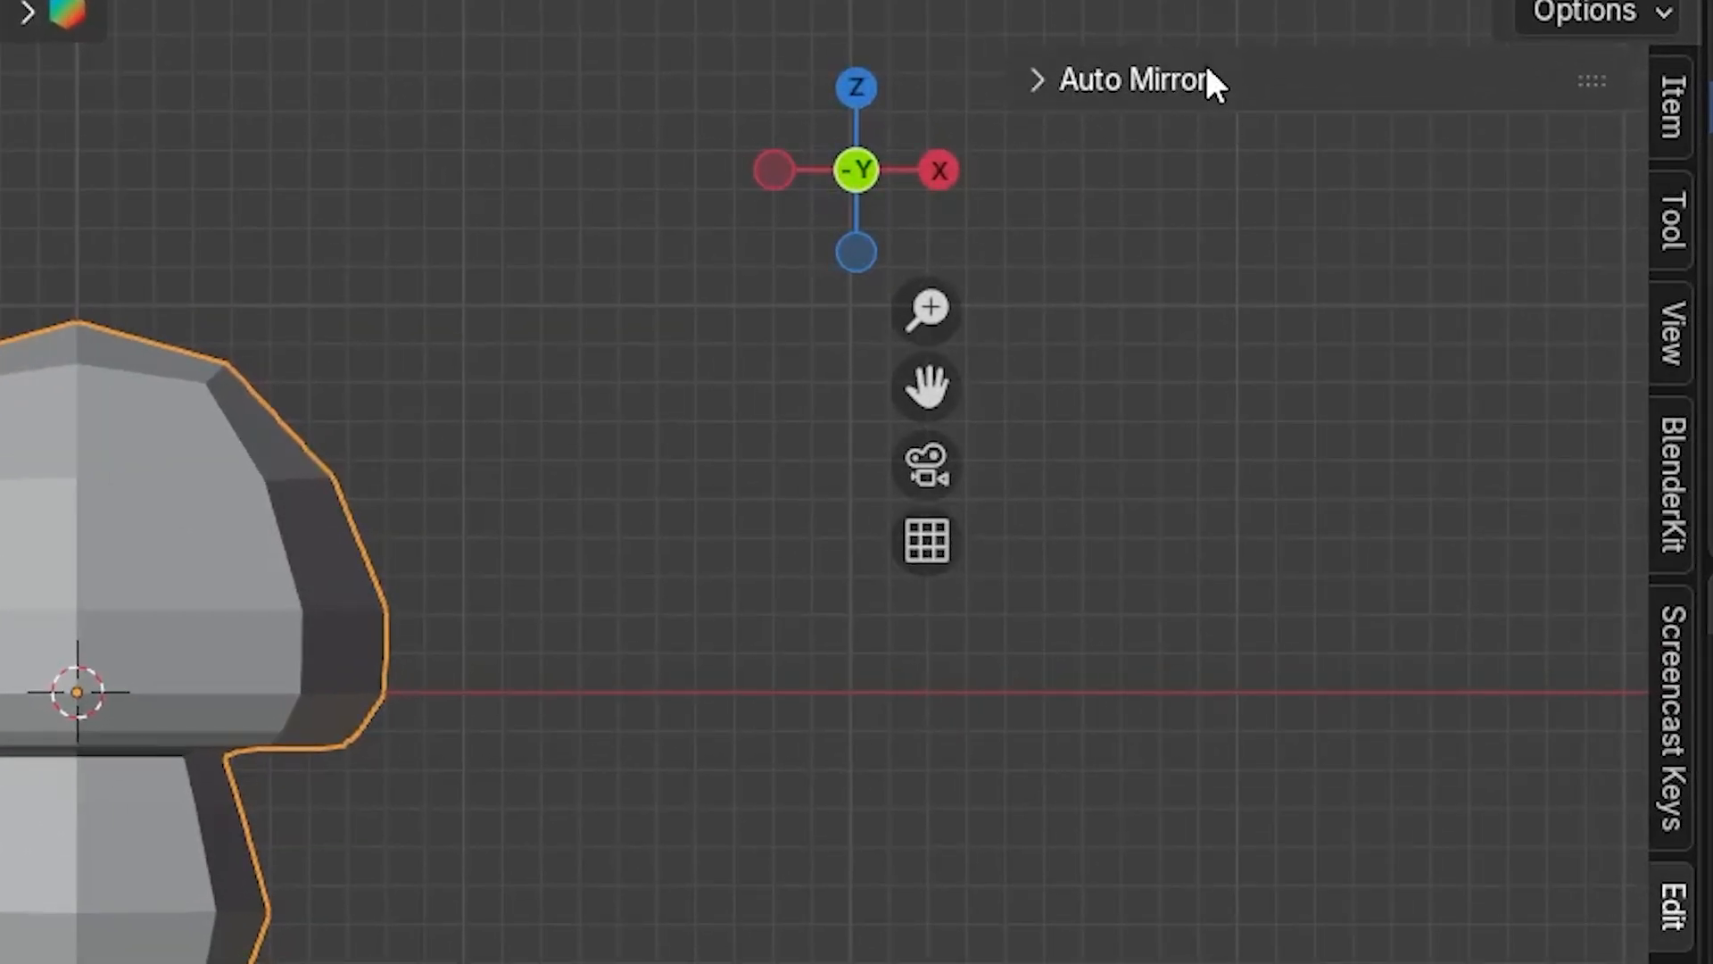
pyautogui.click(1207, 73)
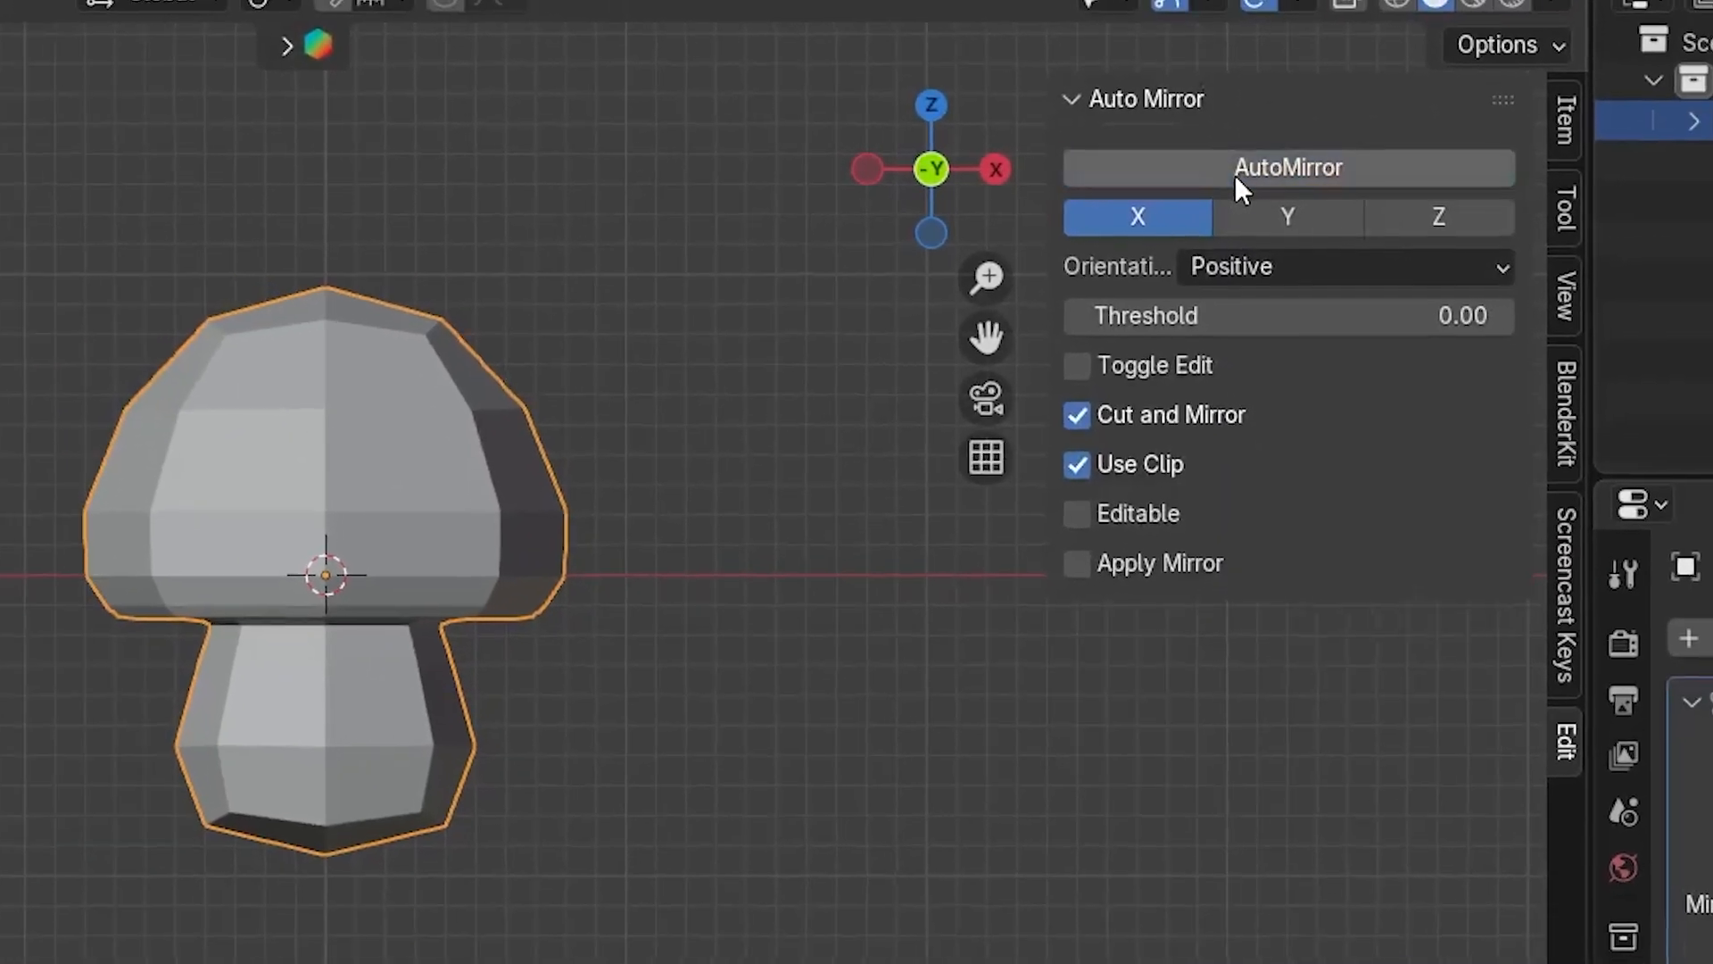
pyautogui.press('n')
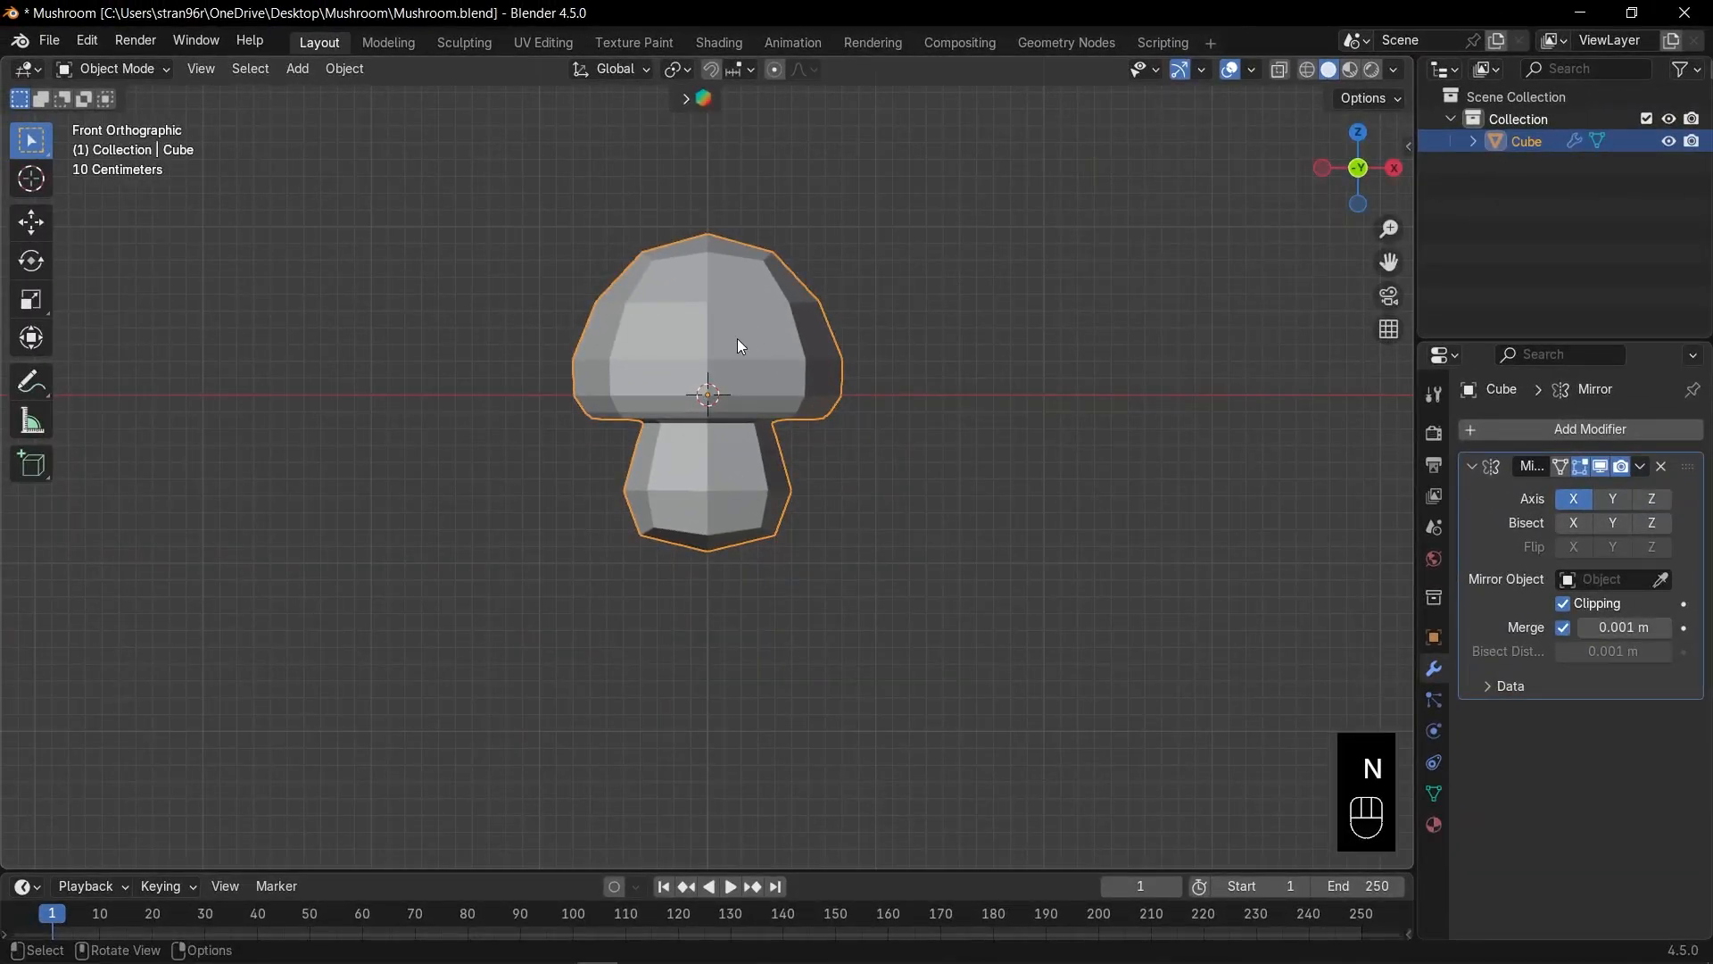
pyautogui.press('Tab')
pyautogui.moveTo(739, 343)
pyautogui.mouseDown(button='middle')
pyautogui.moveTo(674, 347)
pyautogui.moveTo(772, 342)
pyautogui.mouseUp(button='middle')
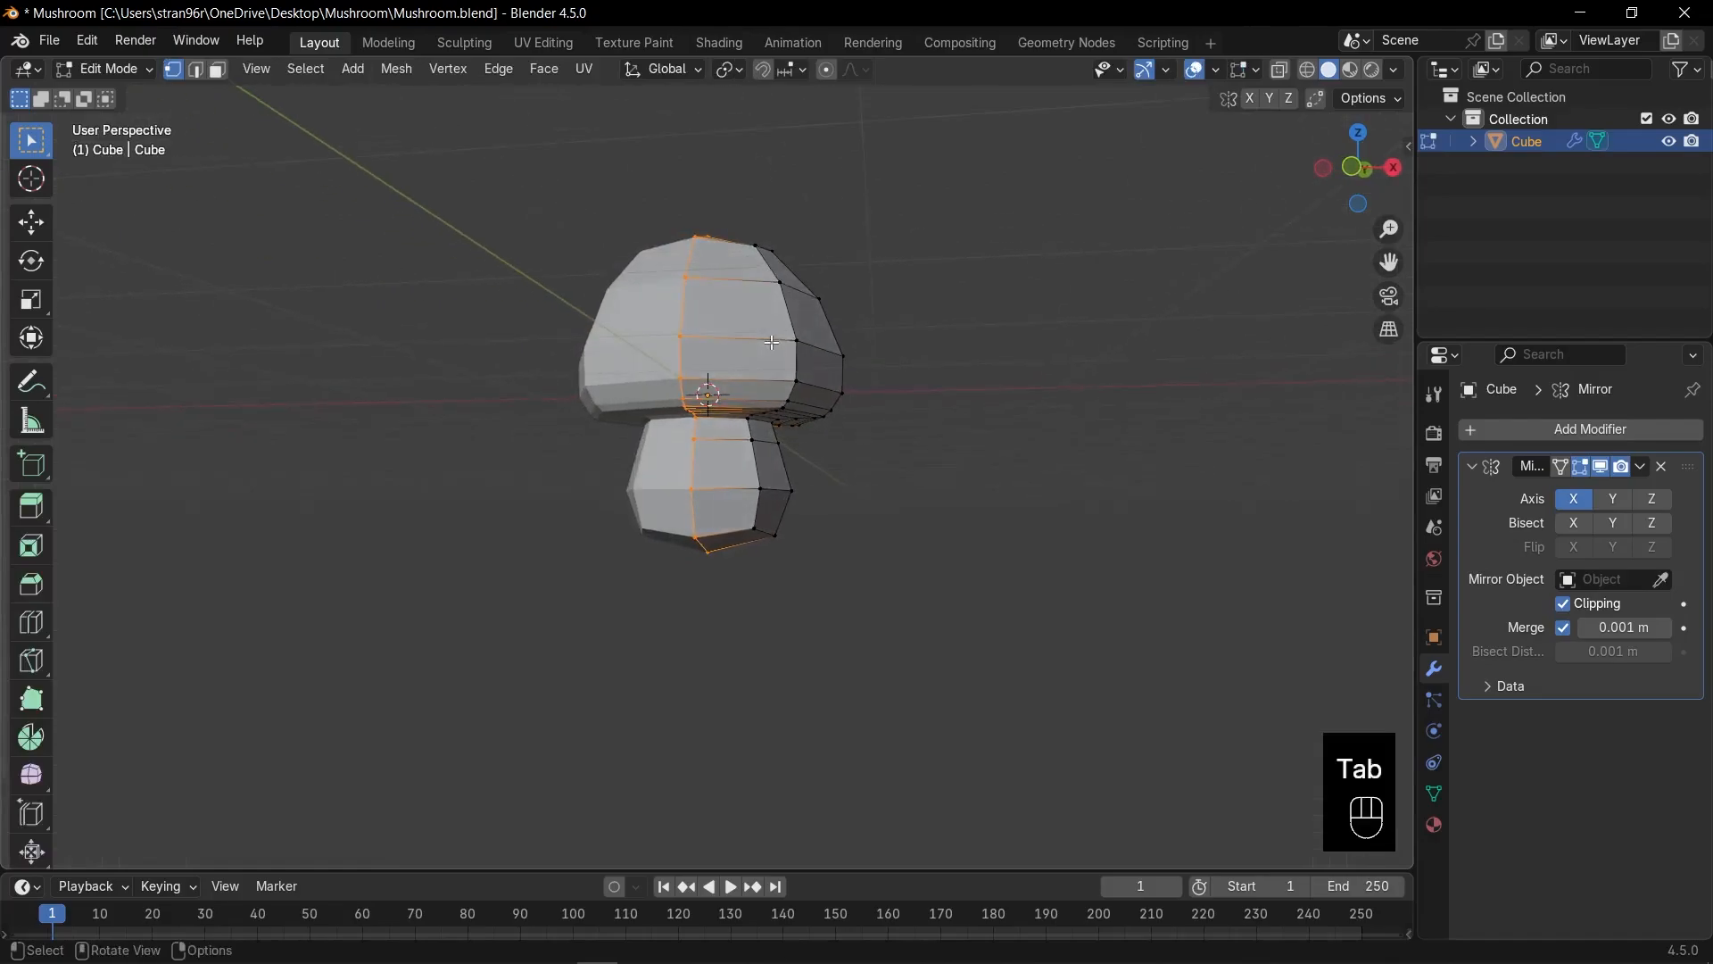
pyautogui.press('KP_3')
# Inset an upper stem side face, round it with LoopTools Circle and scale it down to about 0.64.
pyautogui.scroll(4, 761, 480)
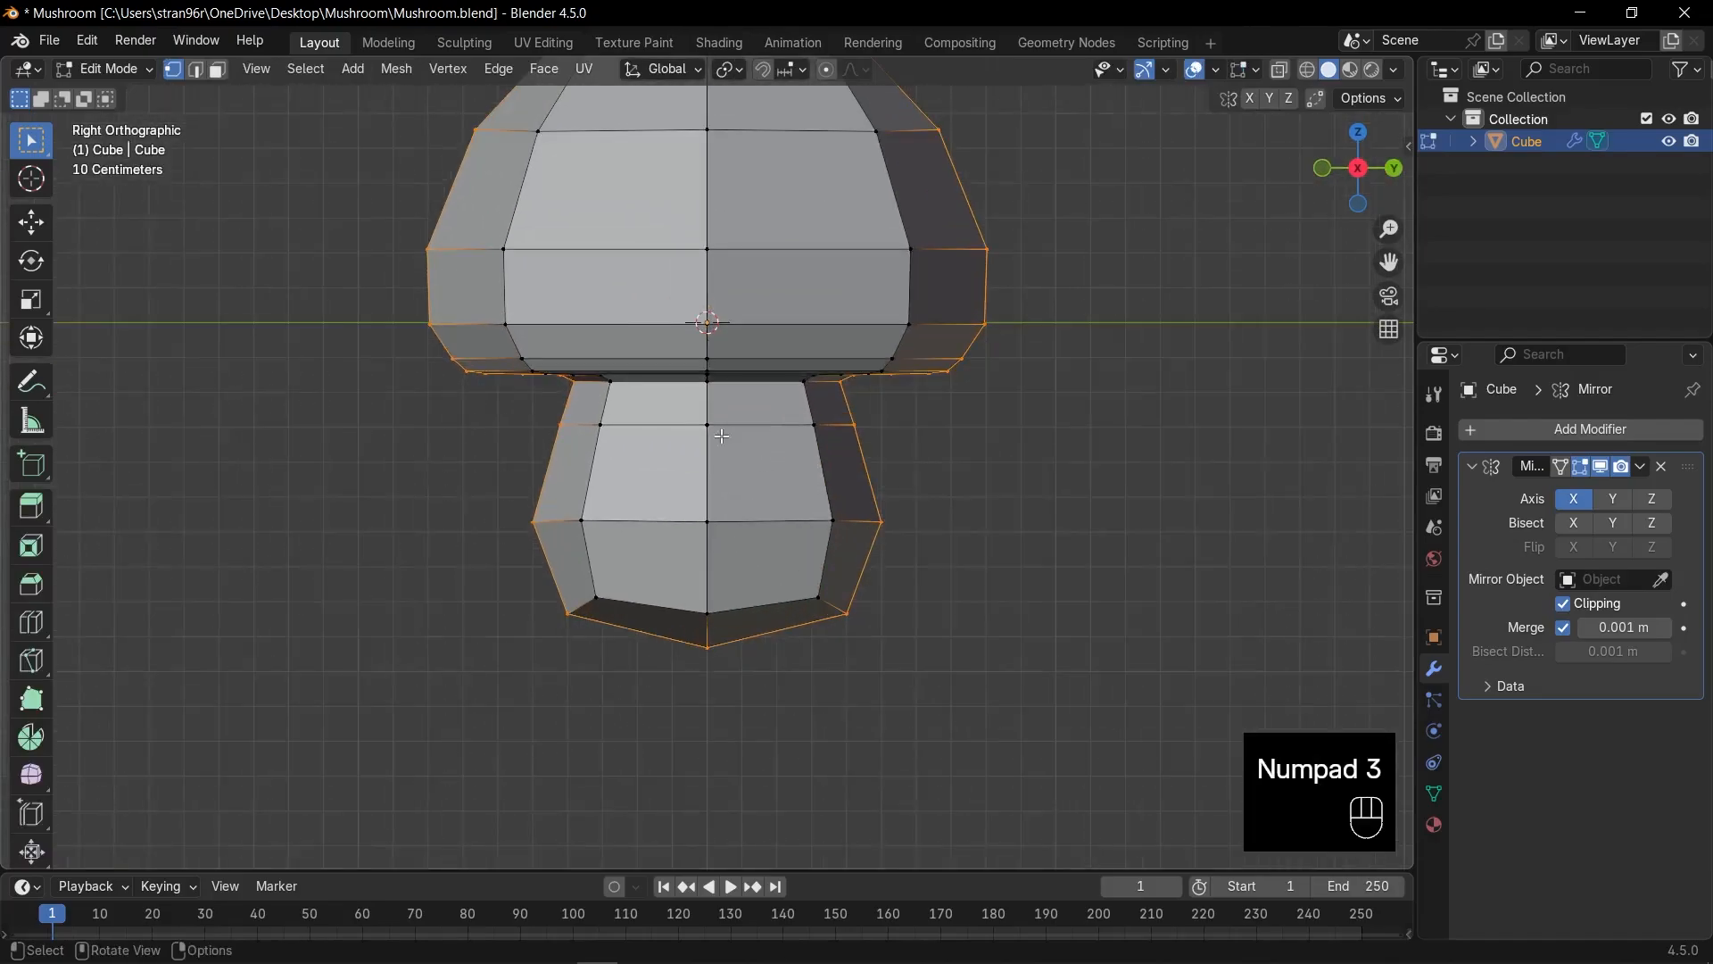
pyautogui.press('3')
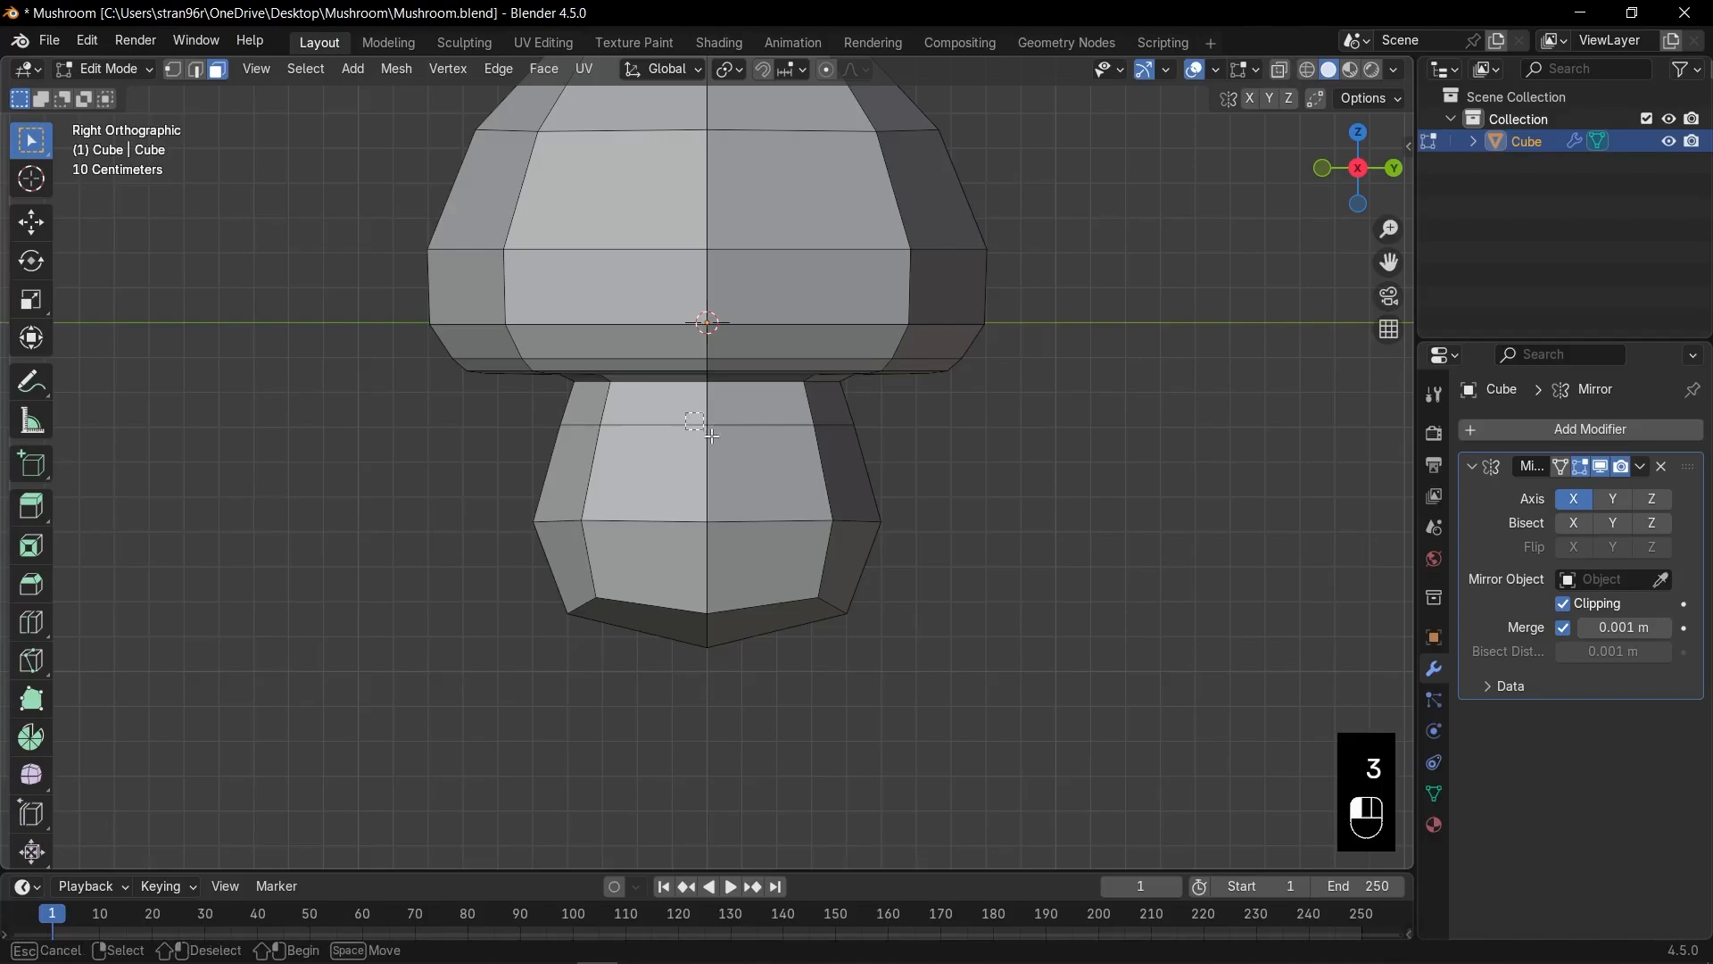
pyautogui.click(721, 440)
pyautogui.scroll(1, 873, 478)
pyautogui.press('i')
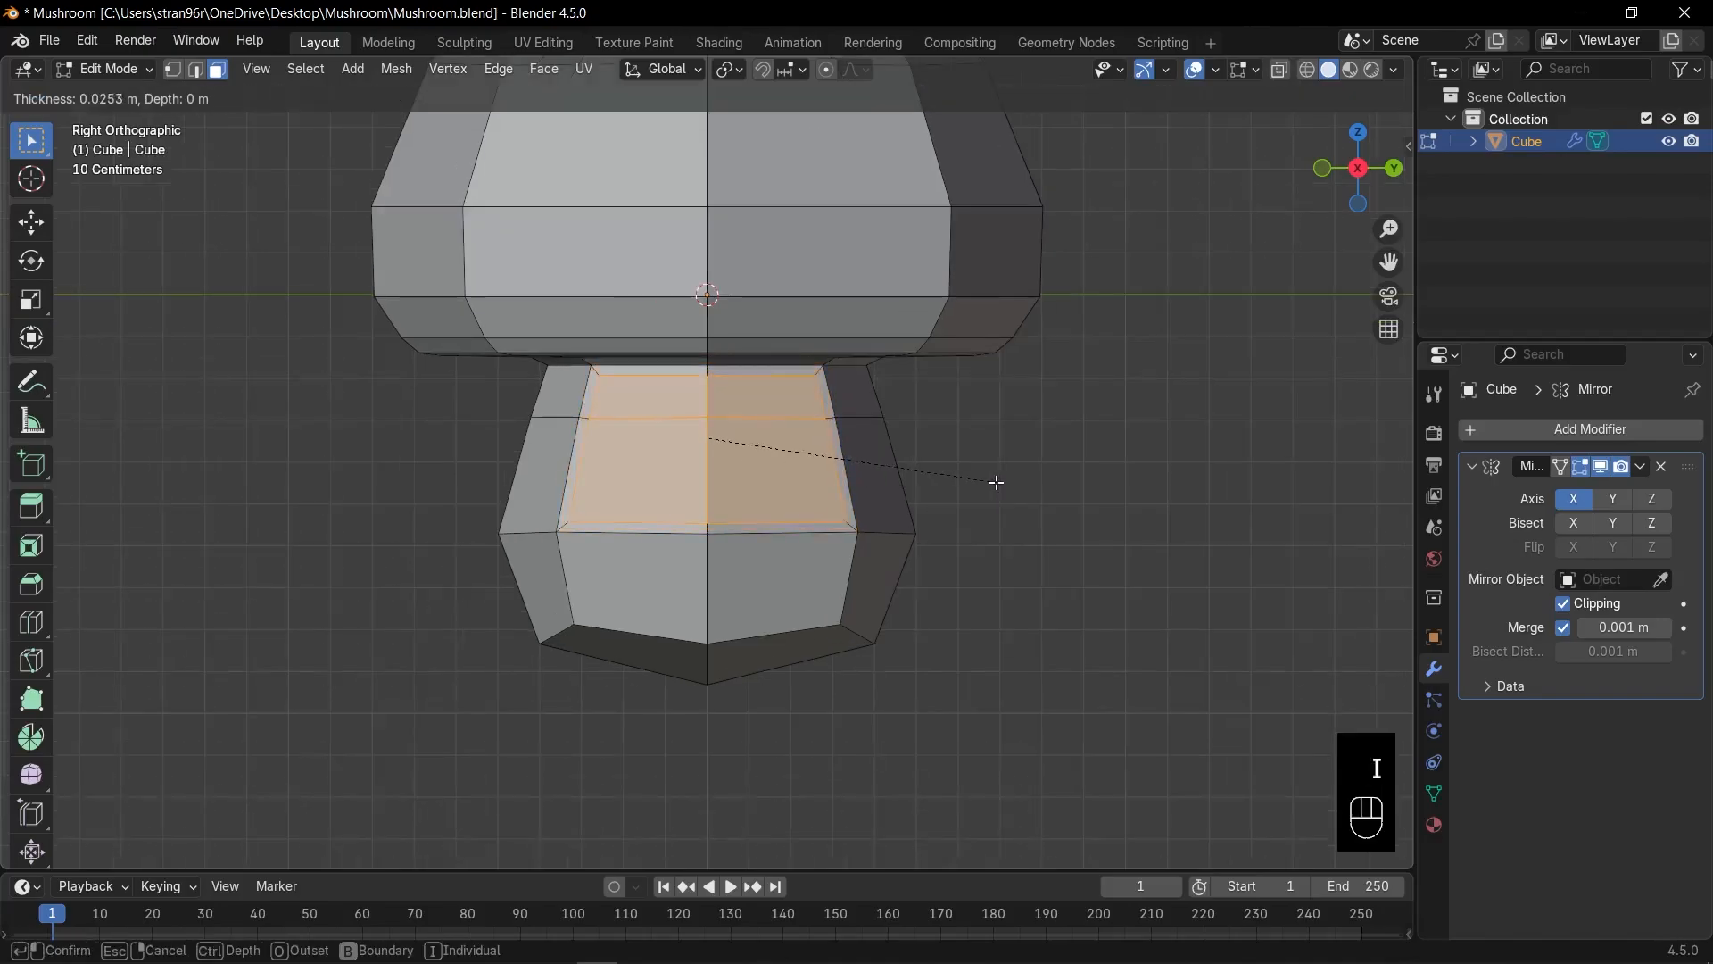
pyautogui.click(985, 481)
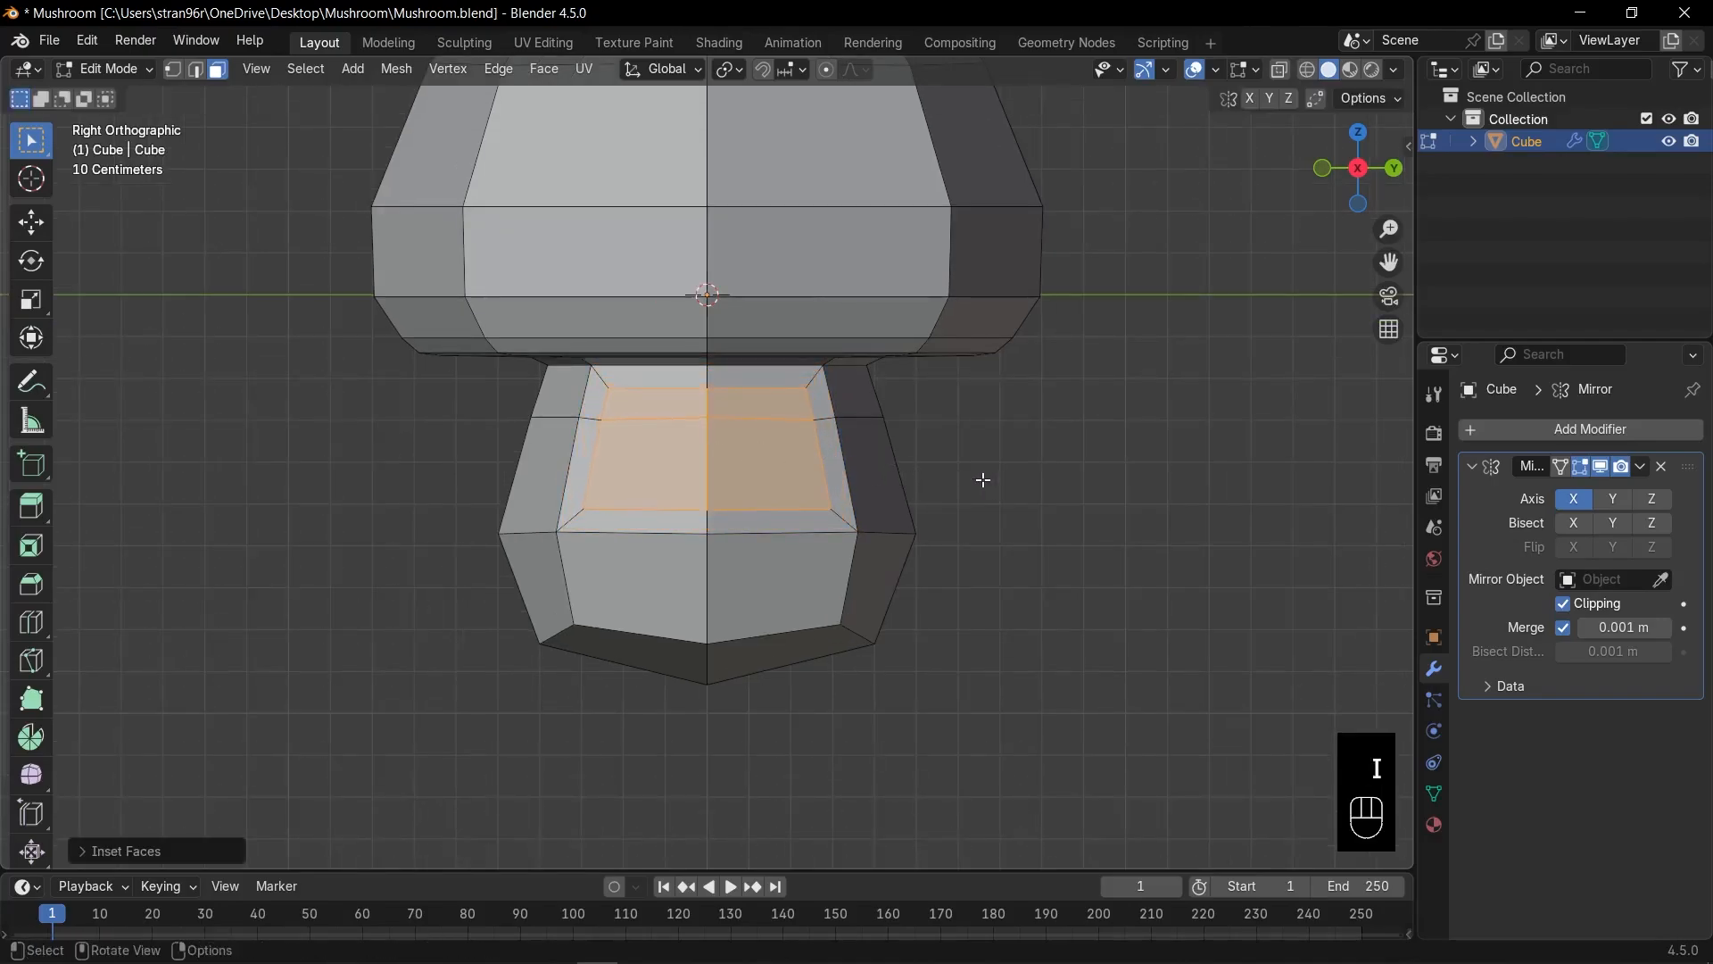
pyautogui.rightClick(793, 448)
pyautogui.moveTo(791, 418)
pyautogui.click(898, 433)
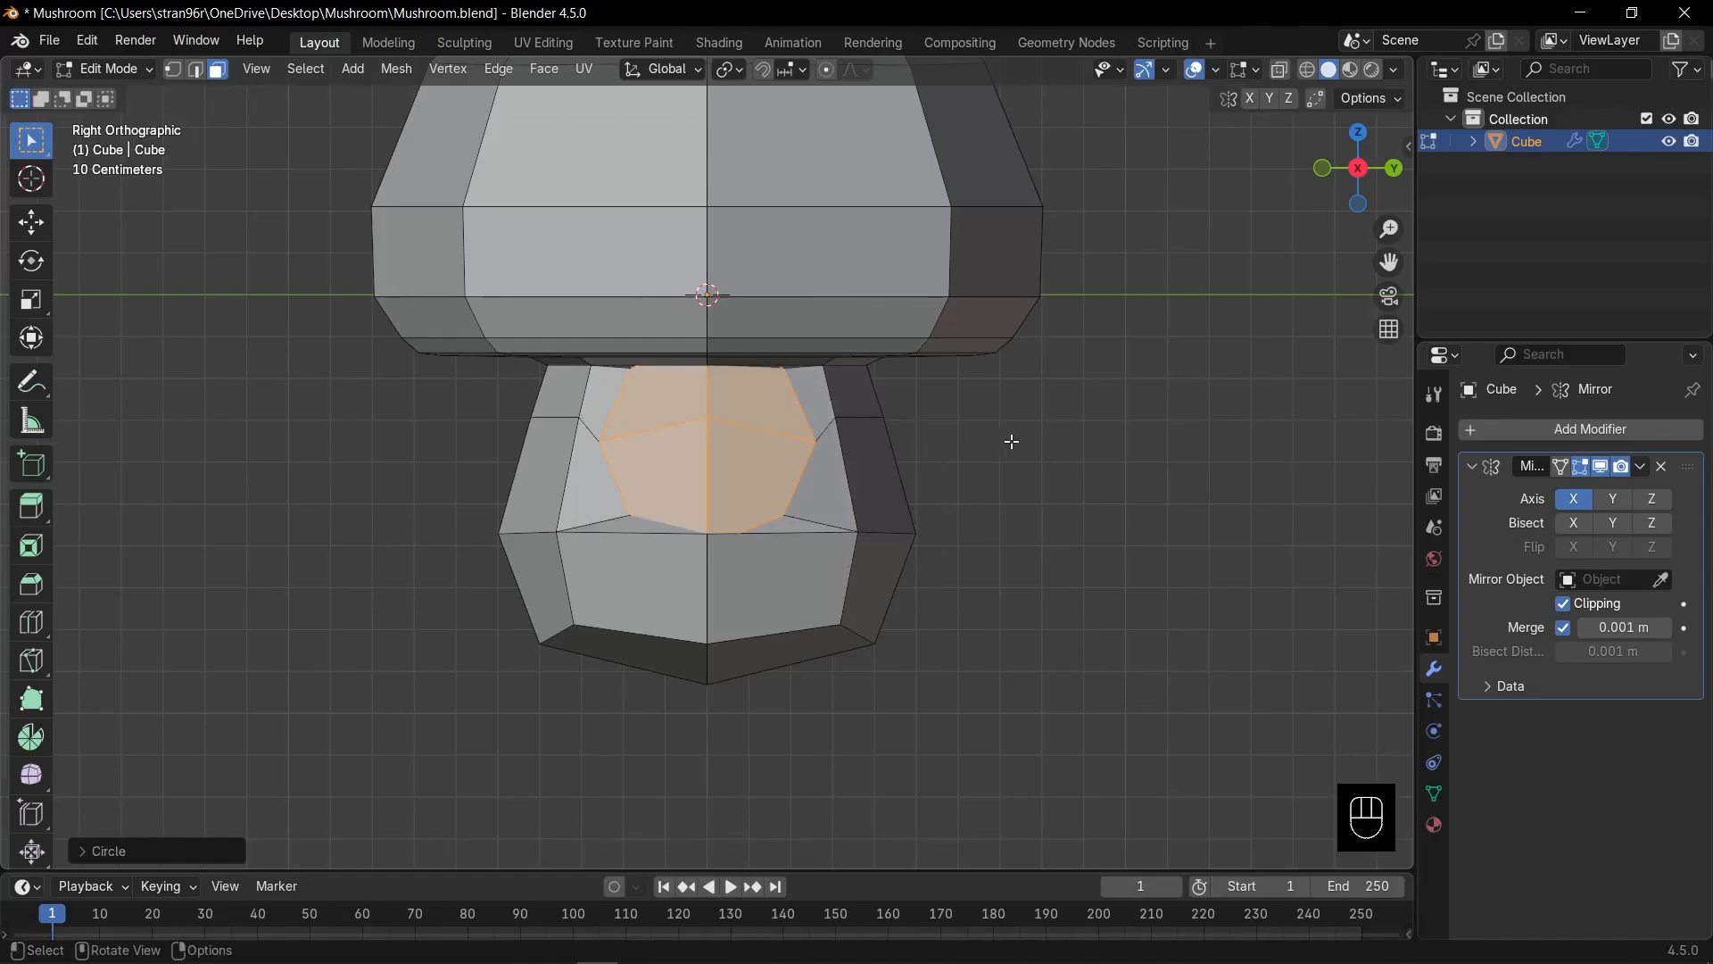
pyautogui.press('s')
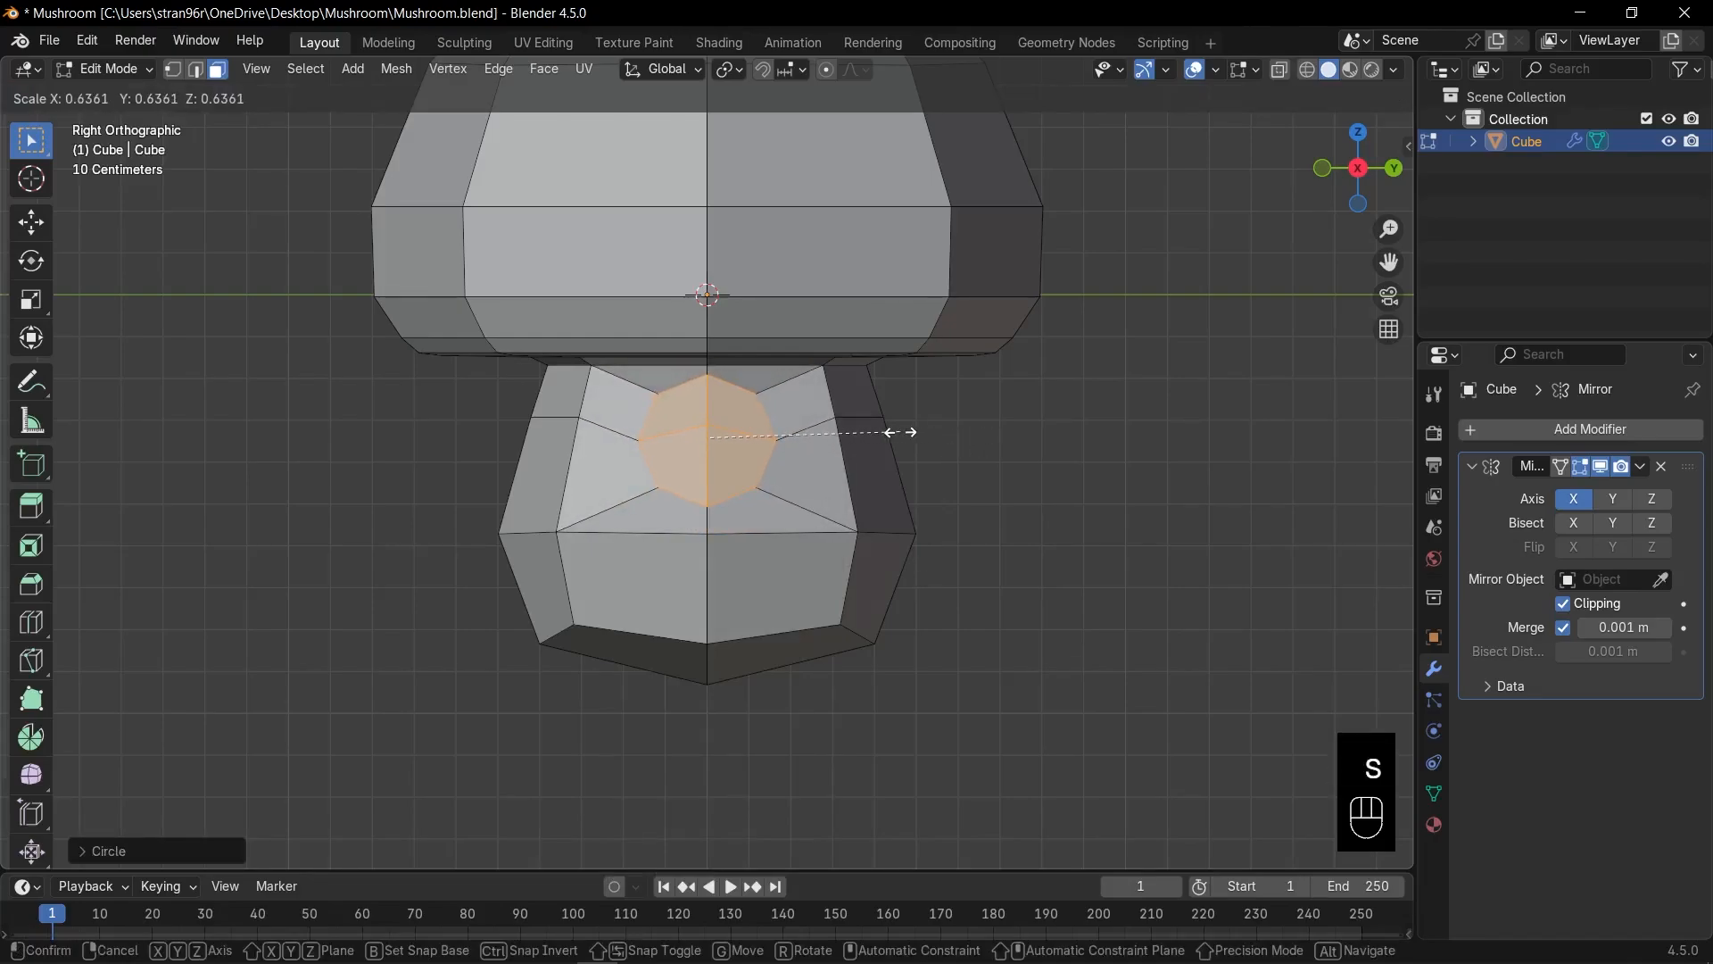
pyautogui.click(897, 432)
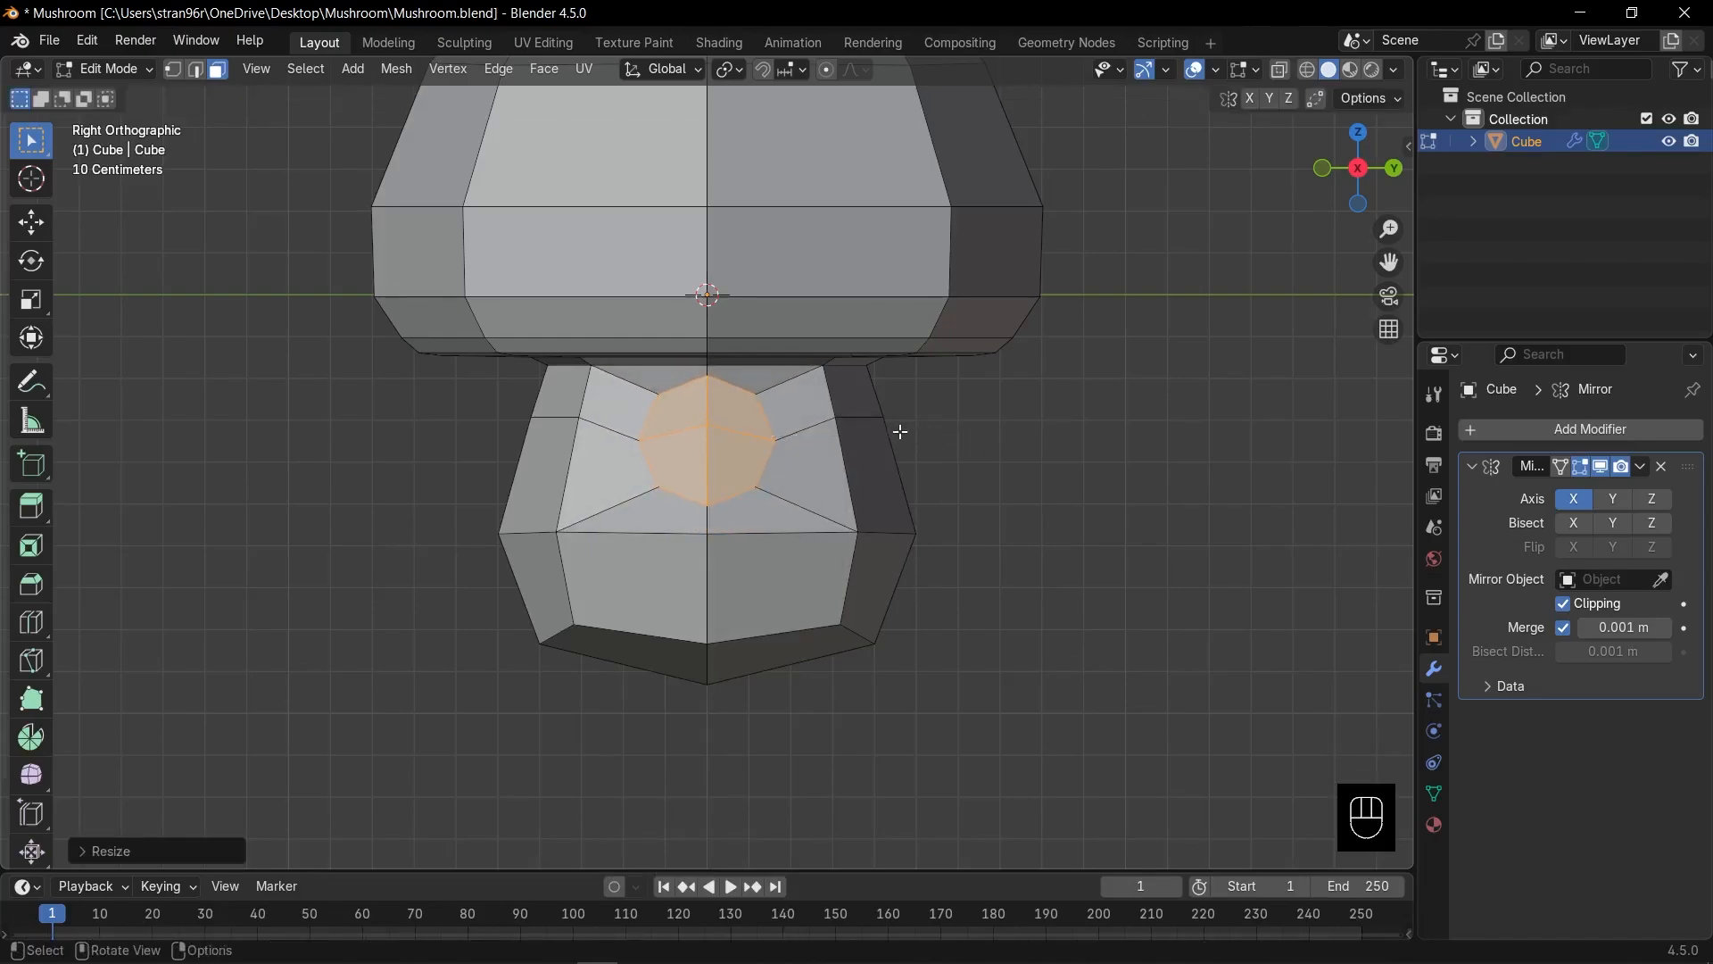
pyautogui.press('KP_1')
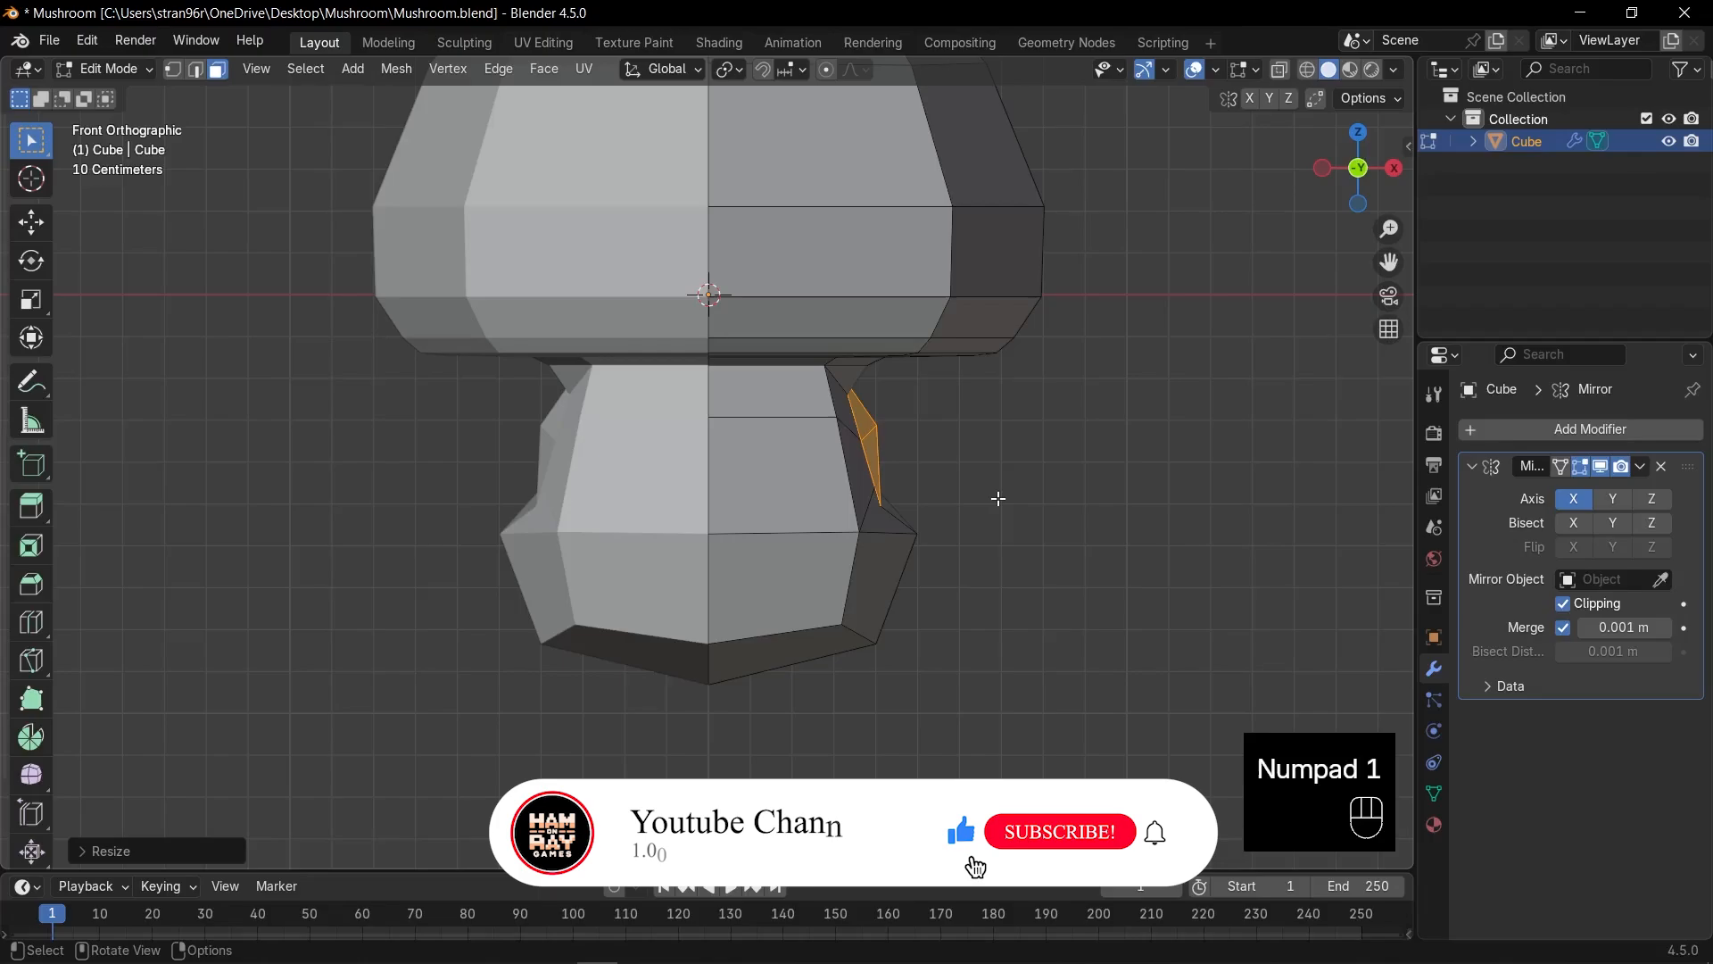
# Shrink and reposition the circular patch, delete its faces, and shrink the hole's edge loop.
pyautogui.press('s')
pyautogui.click(959, 473)
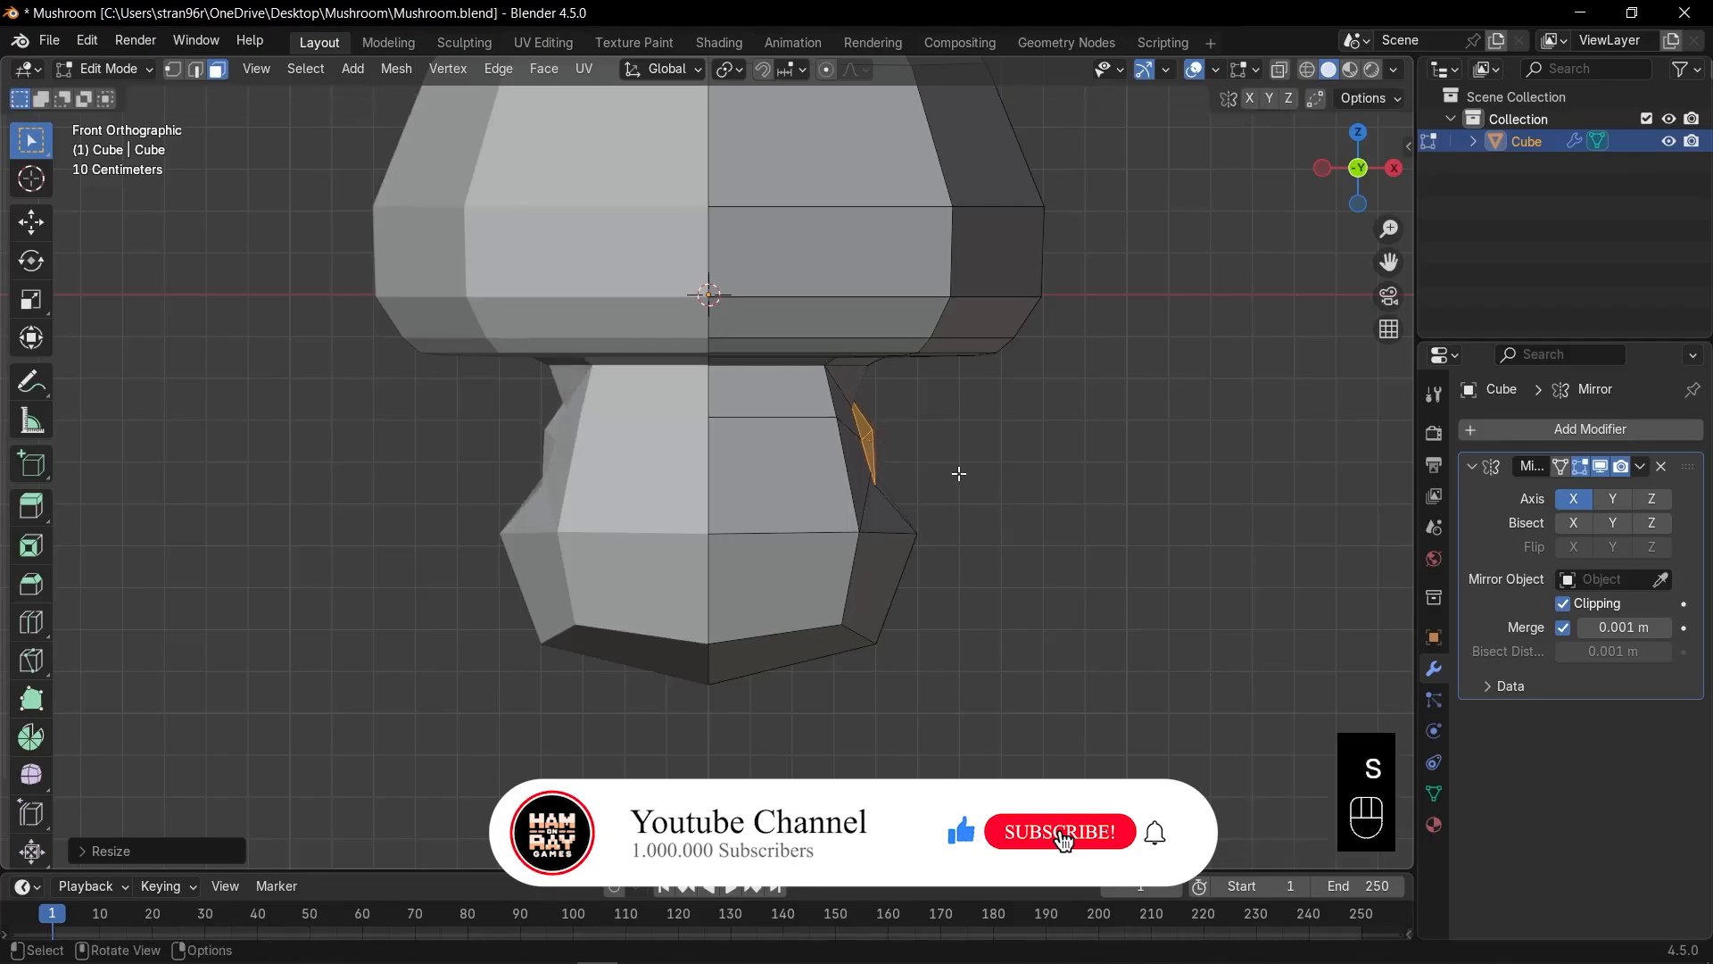
pyautogui.press('g')
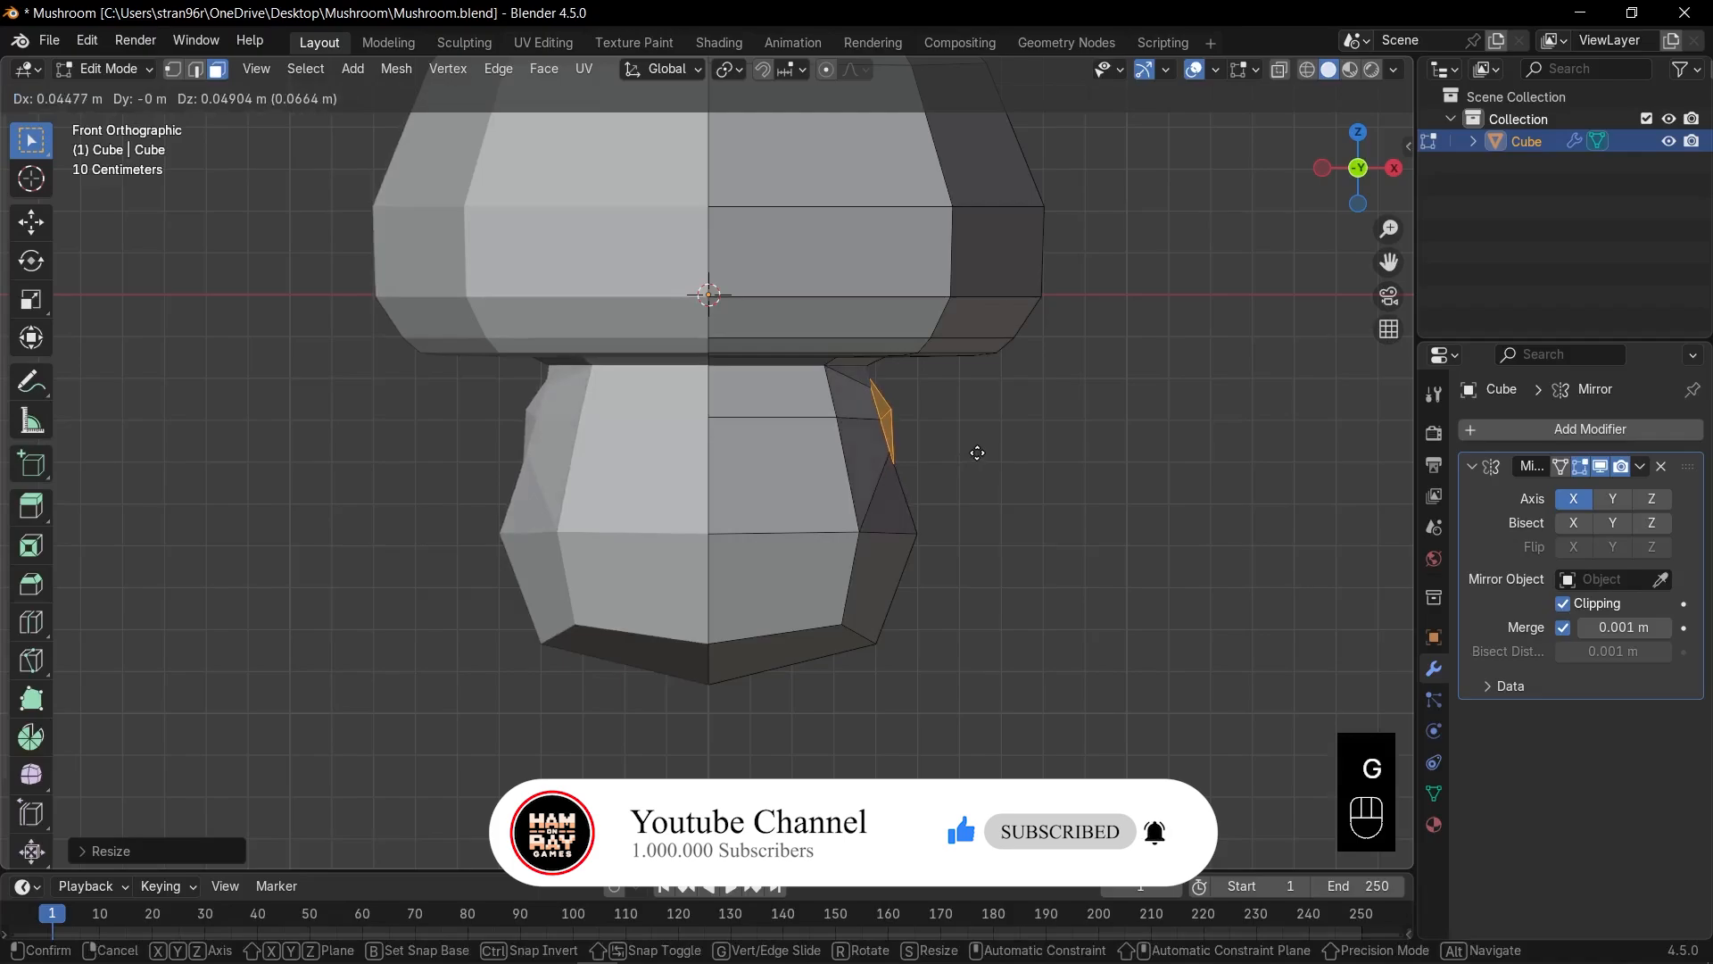
pyautogui.click(976, 452)
pyautogui.press('x')
pyautogui.click(977, 451)
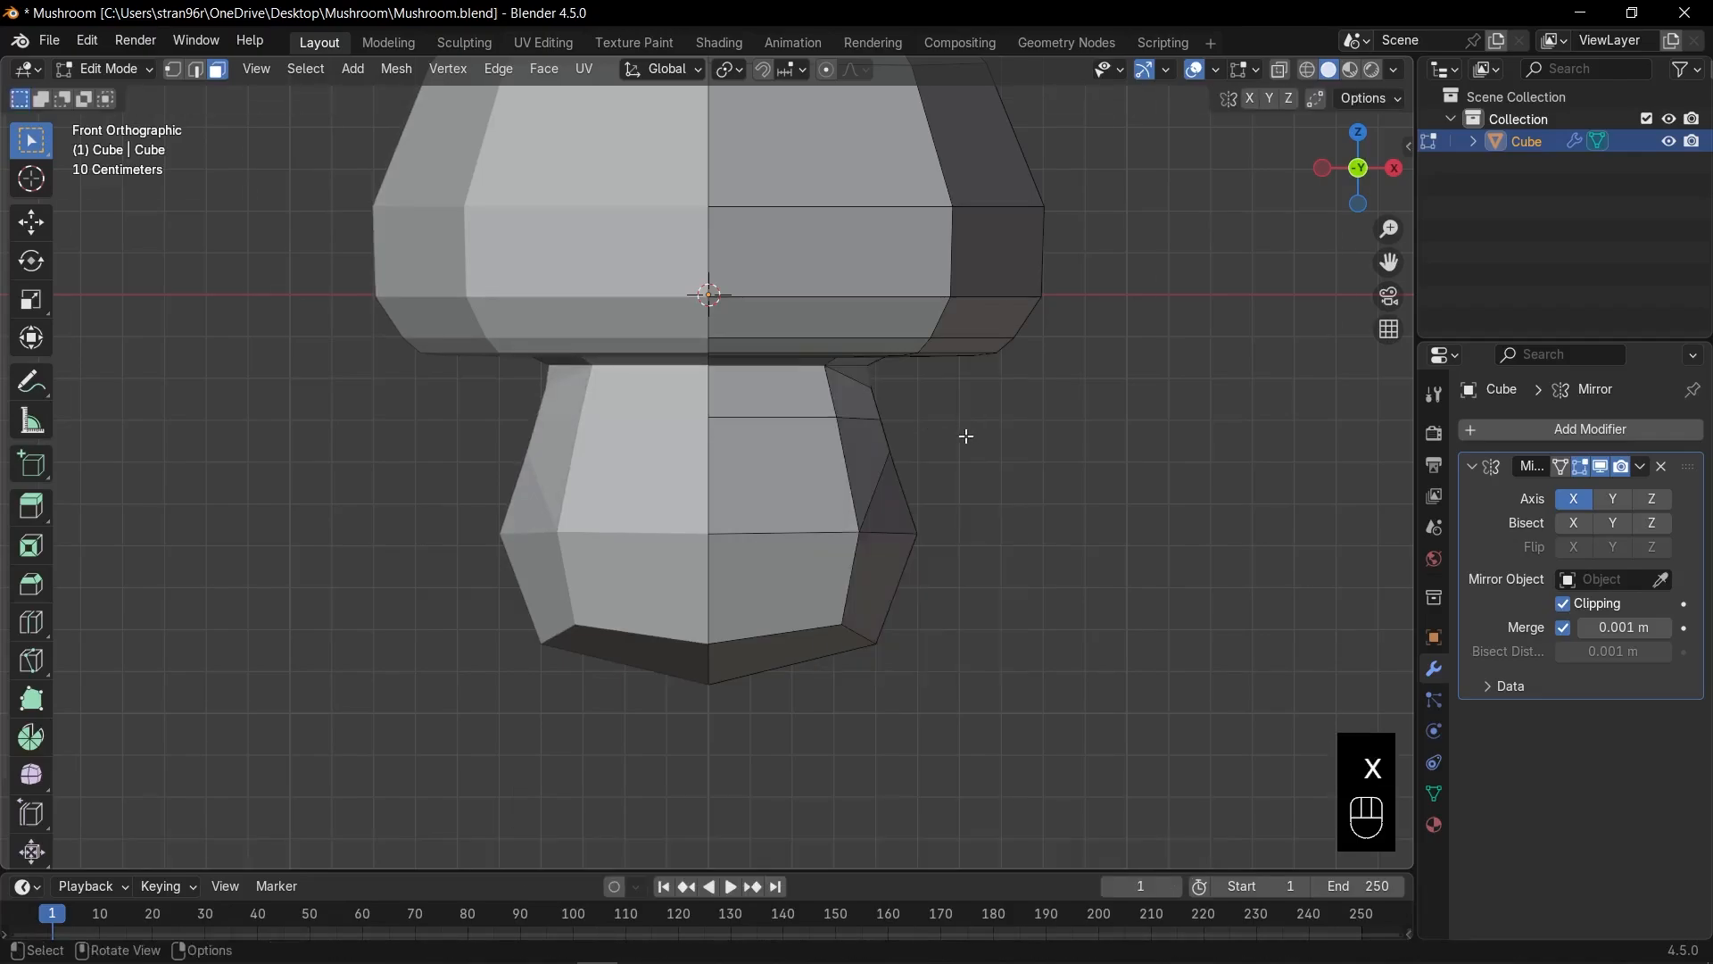
pyautogui.moveTo(964, 436); pyautogui.dragTo(810, 424, button='middle')
pyautogui.press('2')
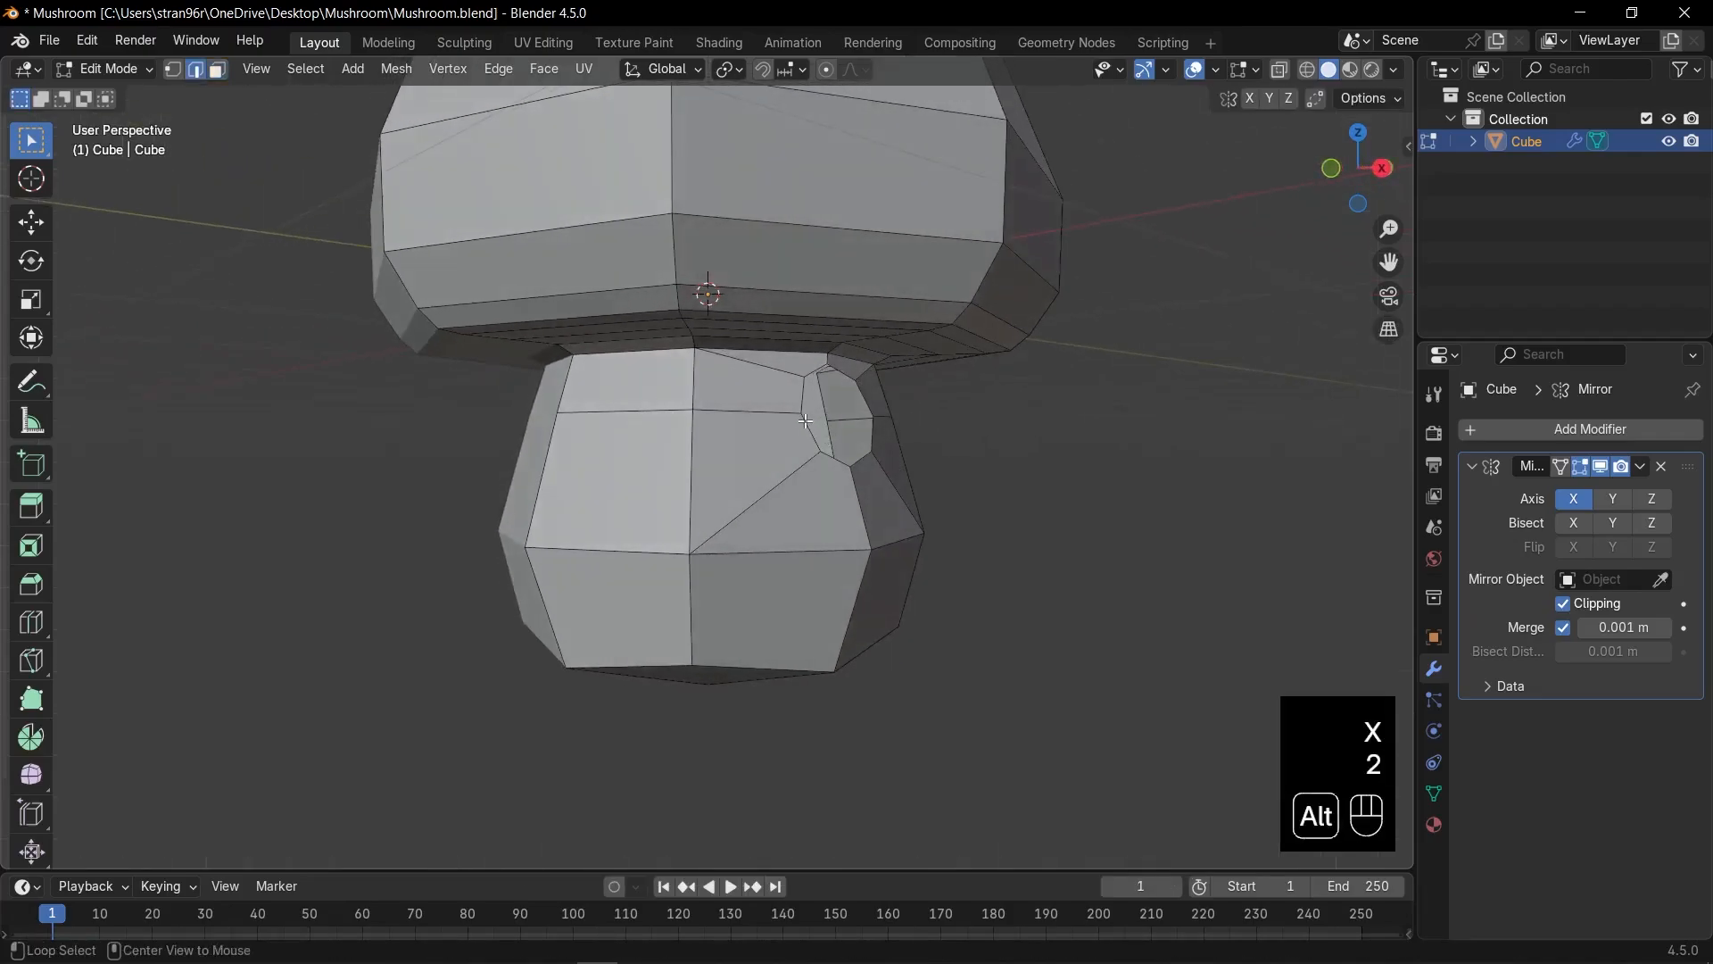
pyautogui.keyDown('alt'); pyautogui.click(810, 424); pyautogui.keyUp('alt')
pyautogui.press('s')
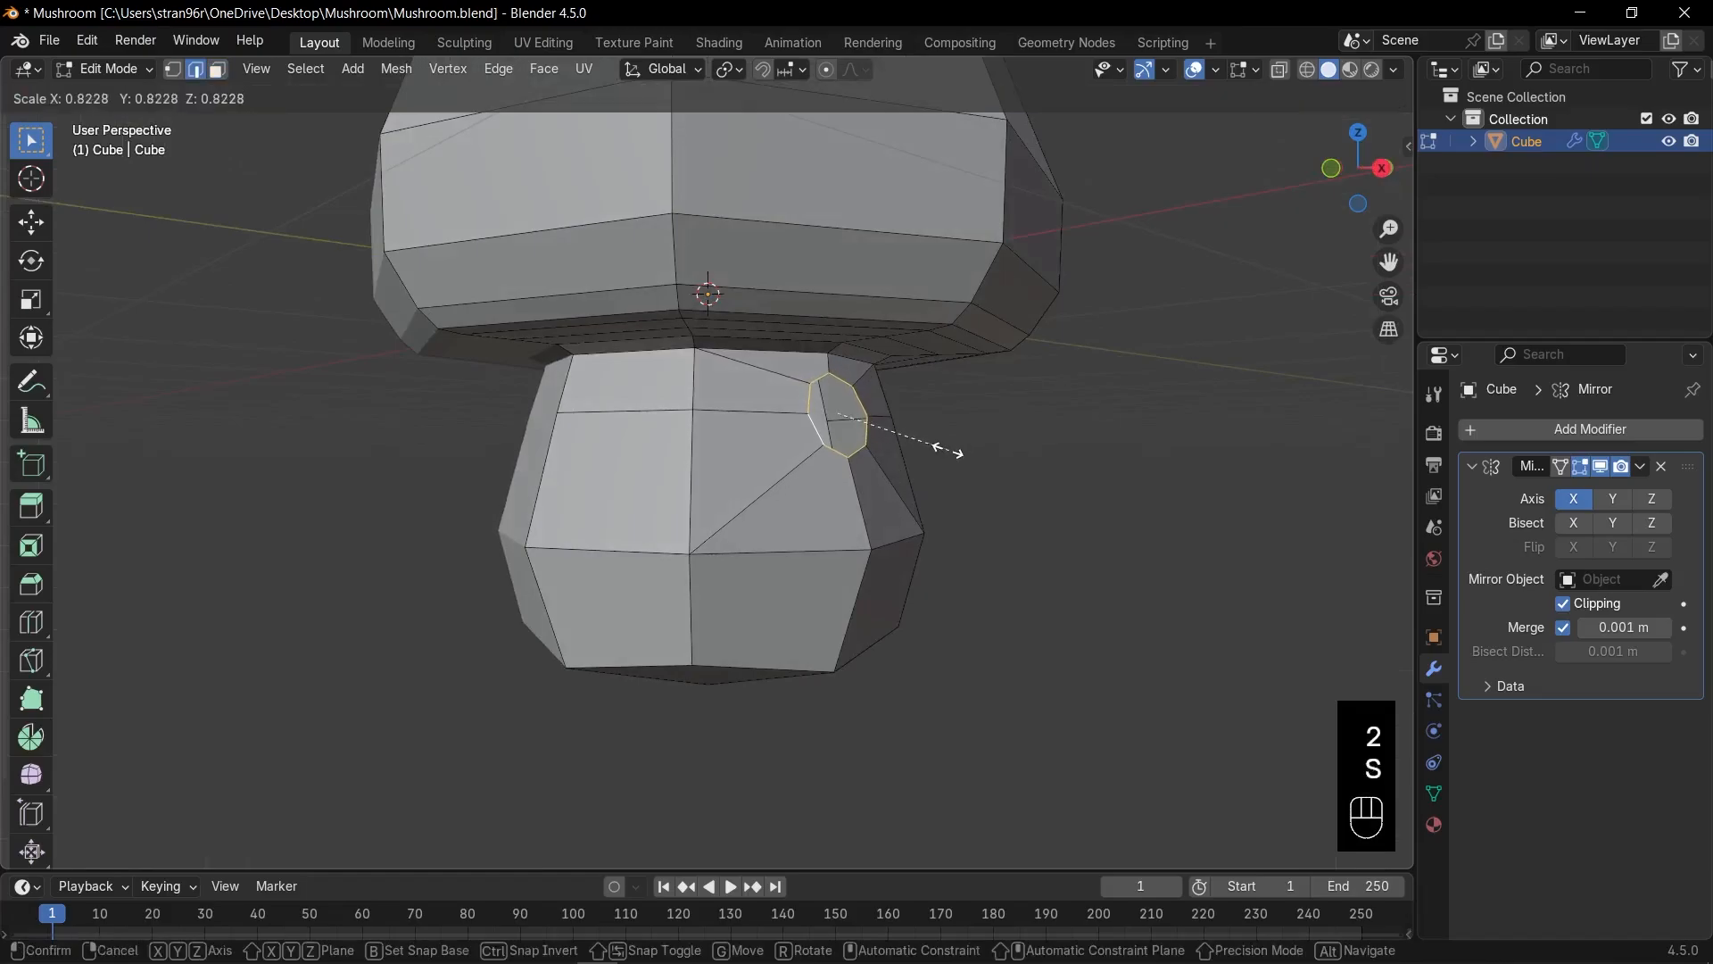
pyautogui.click(945, 450)
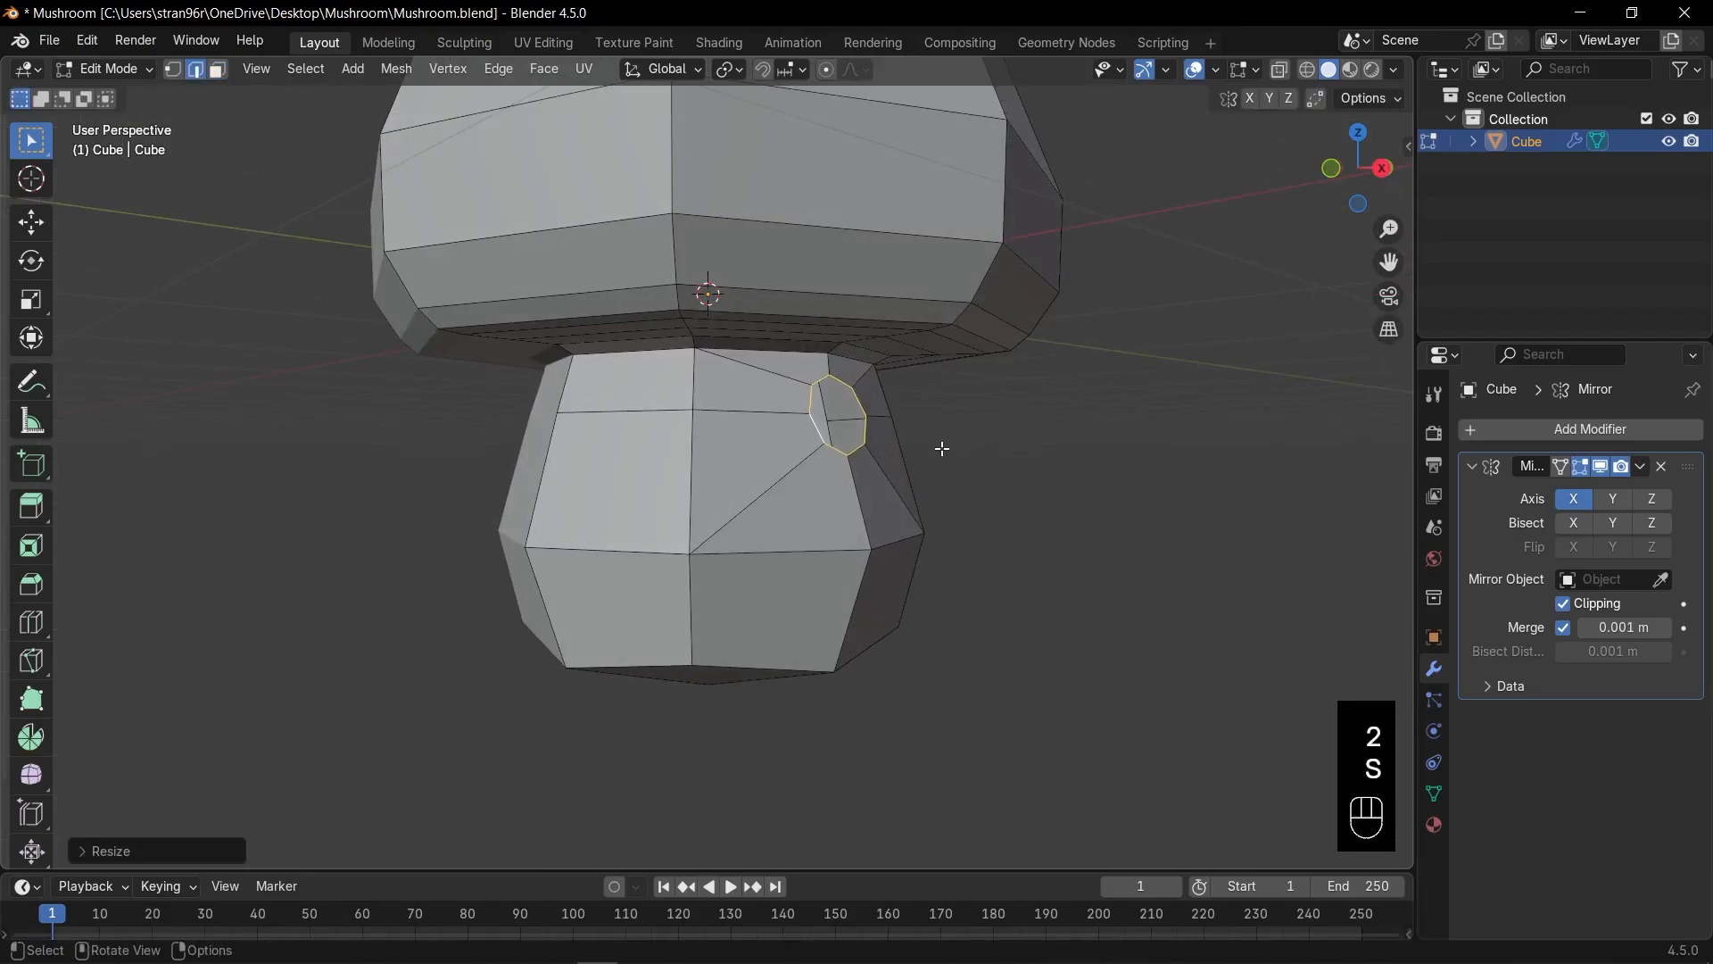
pyautogui.press('KP_1')
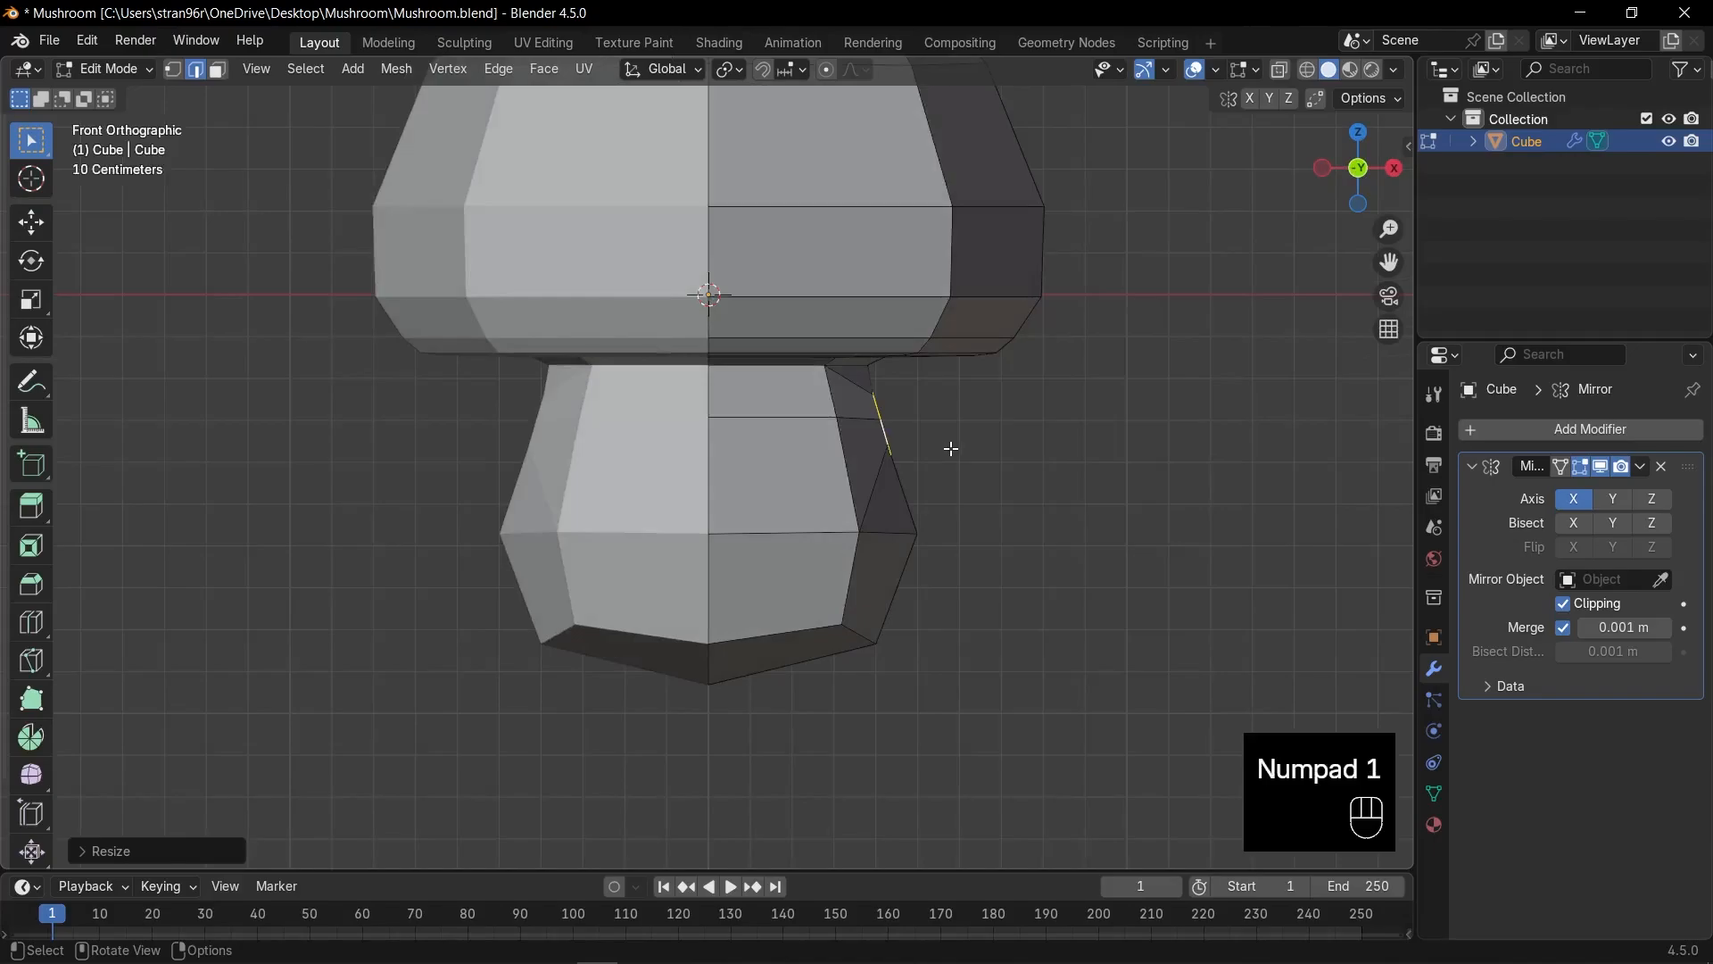
# Extrude the hole's edge loop outward into an arm, tilting and positioning its tip.
pyautogui.press('e')
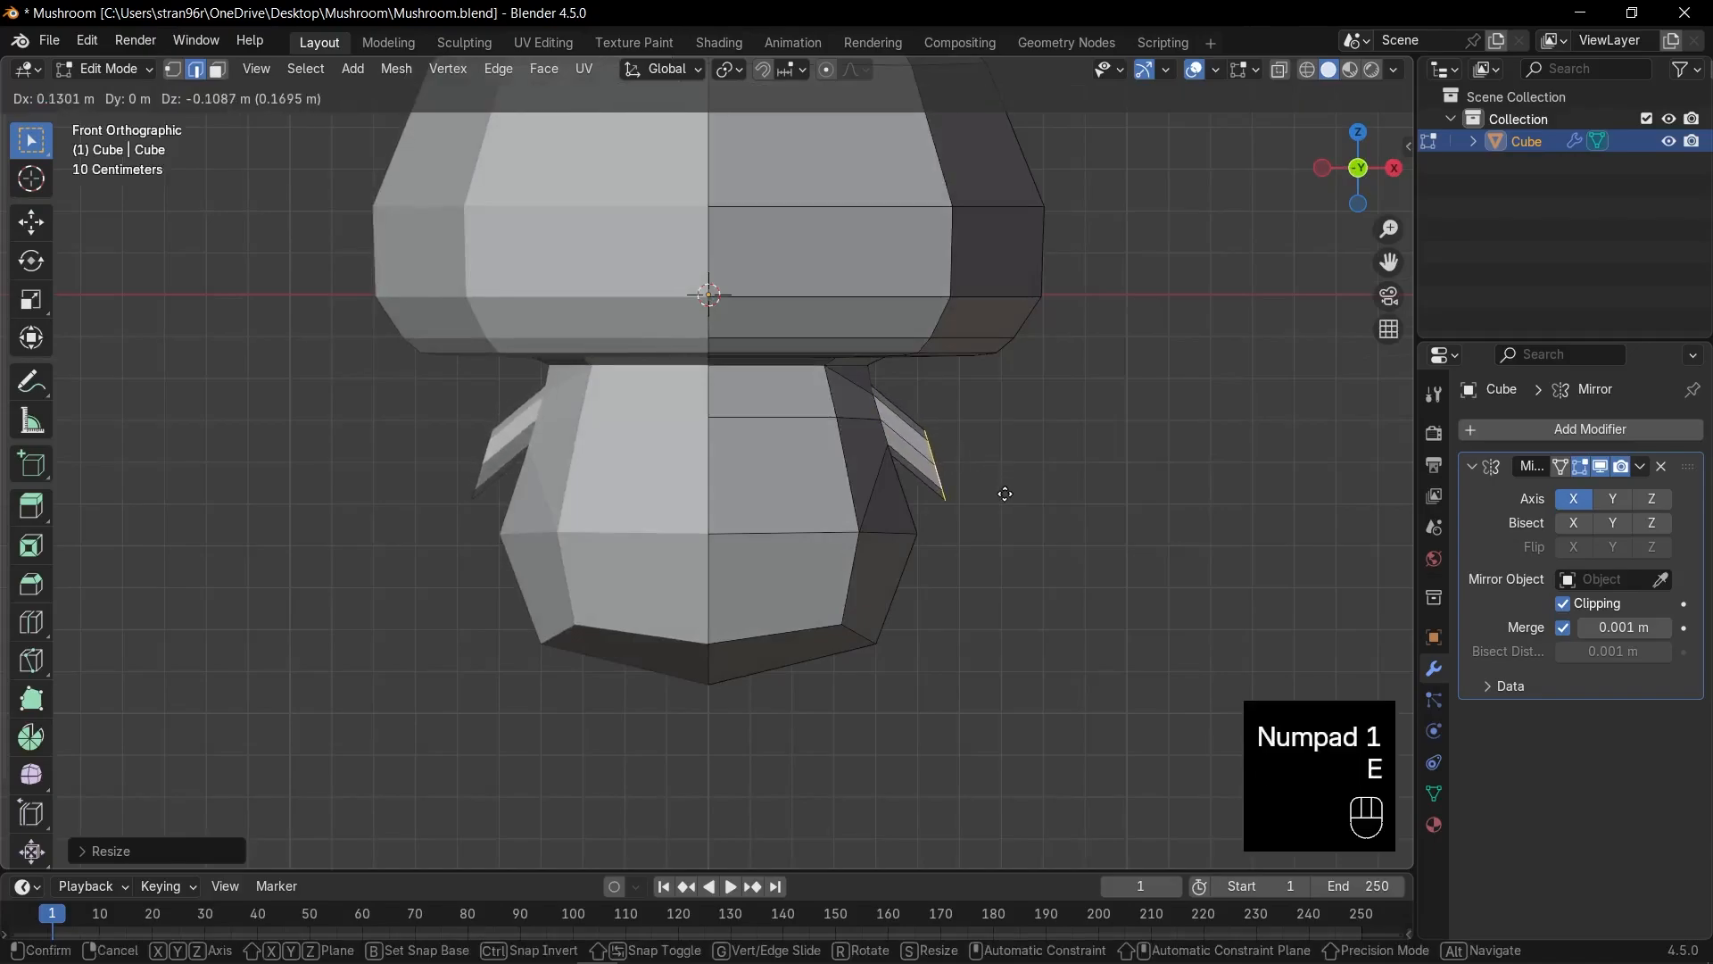
pyautogui.press('r')
pyautogui.click(1006, 544)
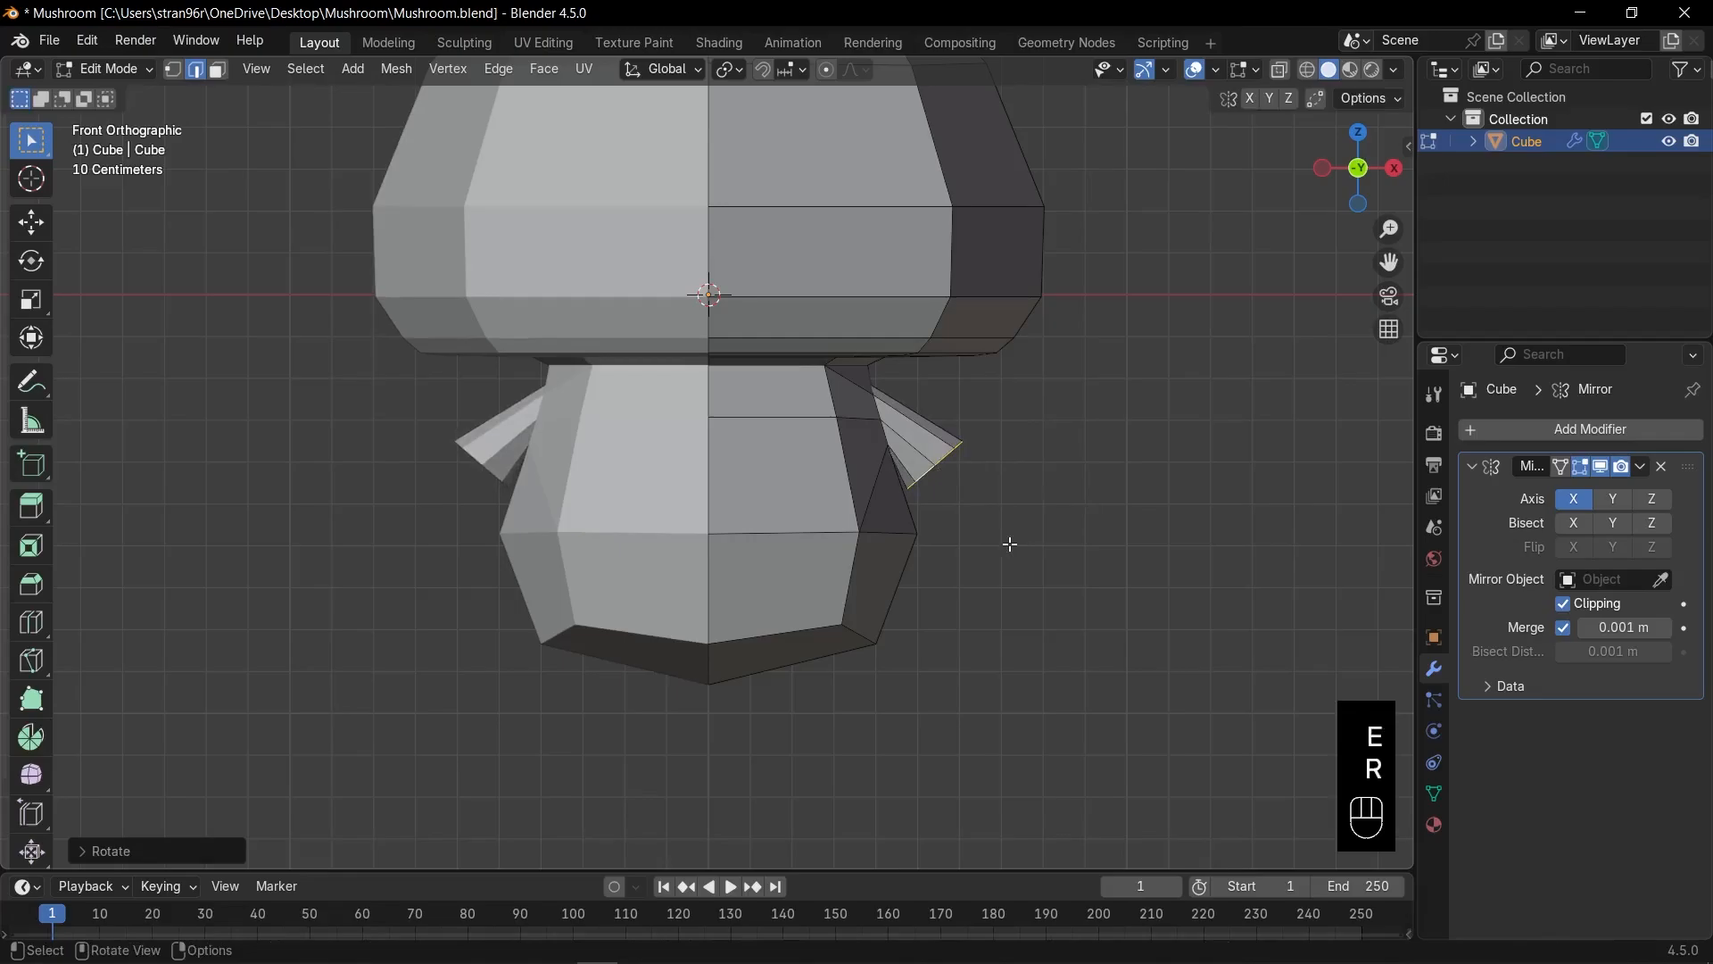
pyautogui.press('g')
pyautogui.click(1042, 499)
pyautogui.press('KP_1')
pyautogui.press('g')
pyautogui.press('r')
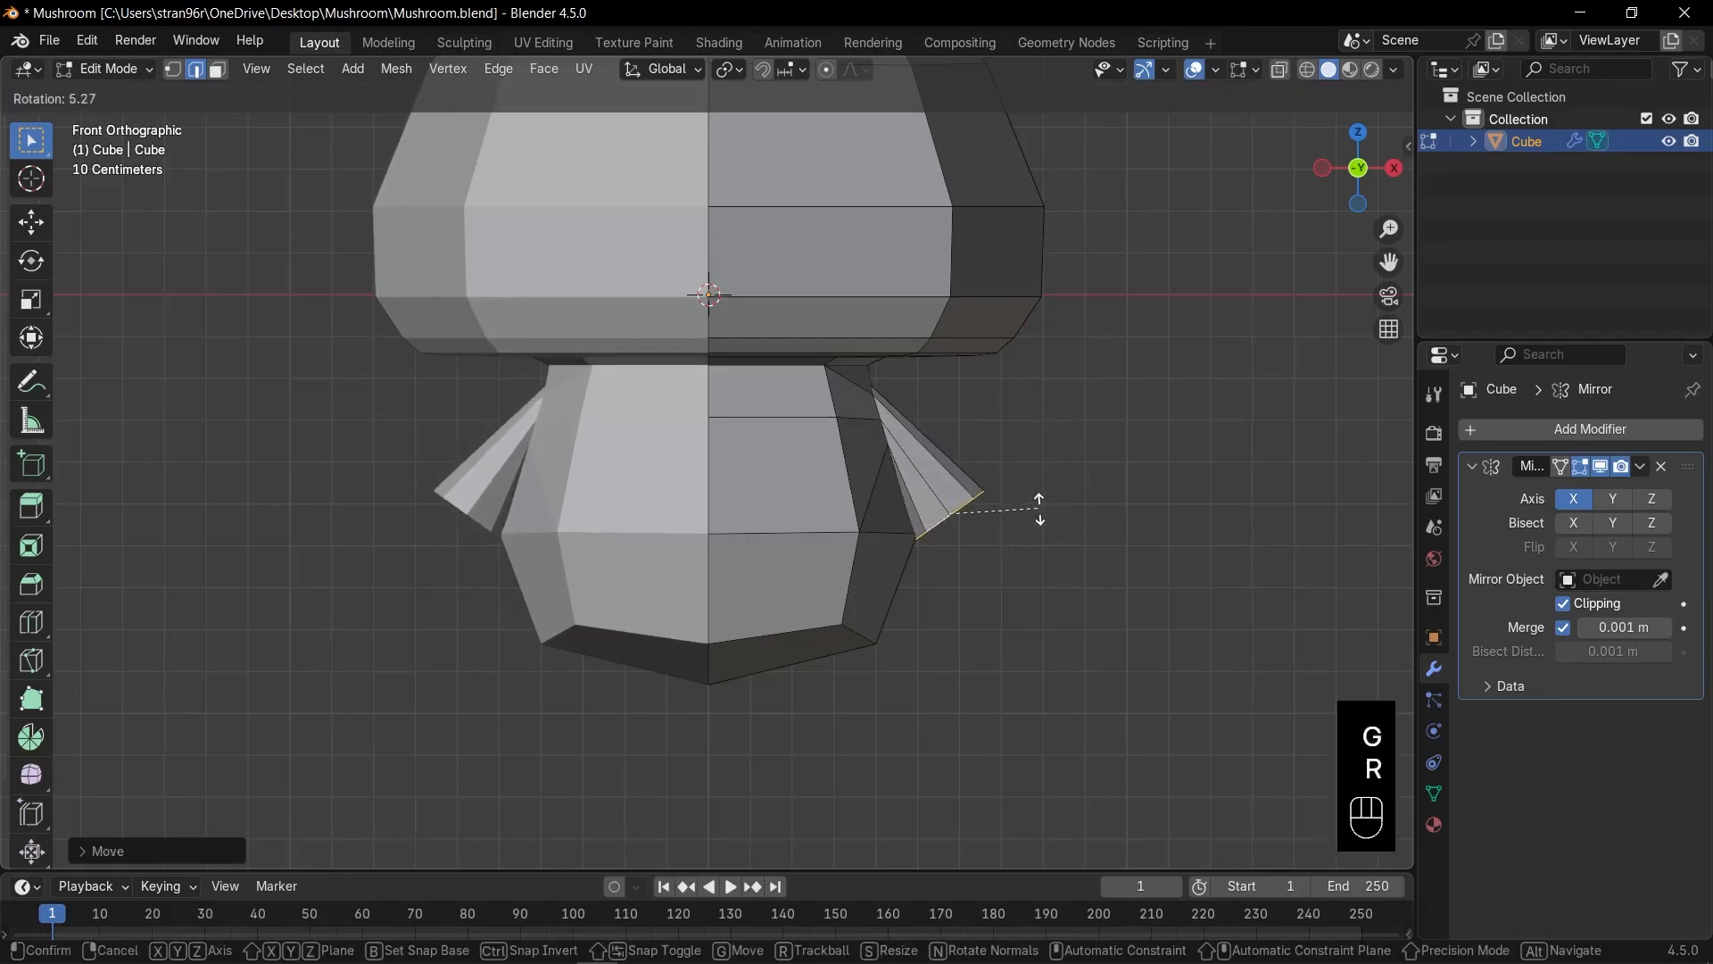
pyautogui.click(1038, 494)
pyautogui.moveTo(1038, 494); pyautogui.dragTo(1026, 486, button='middle')
# Fill the arm's open end with a face and bevel the tip.
pyautogui.press('f')
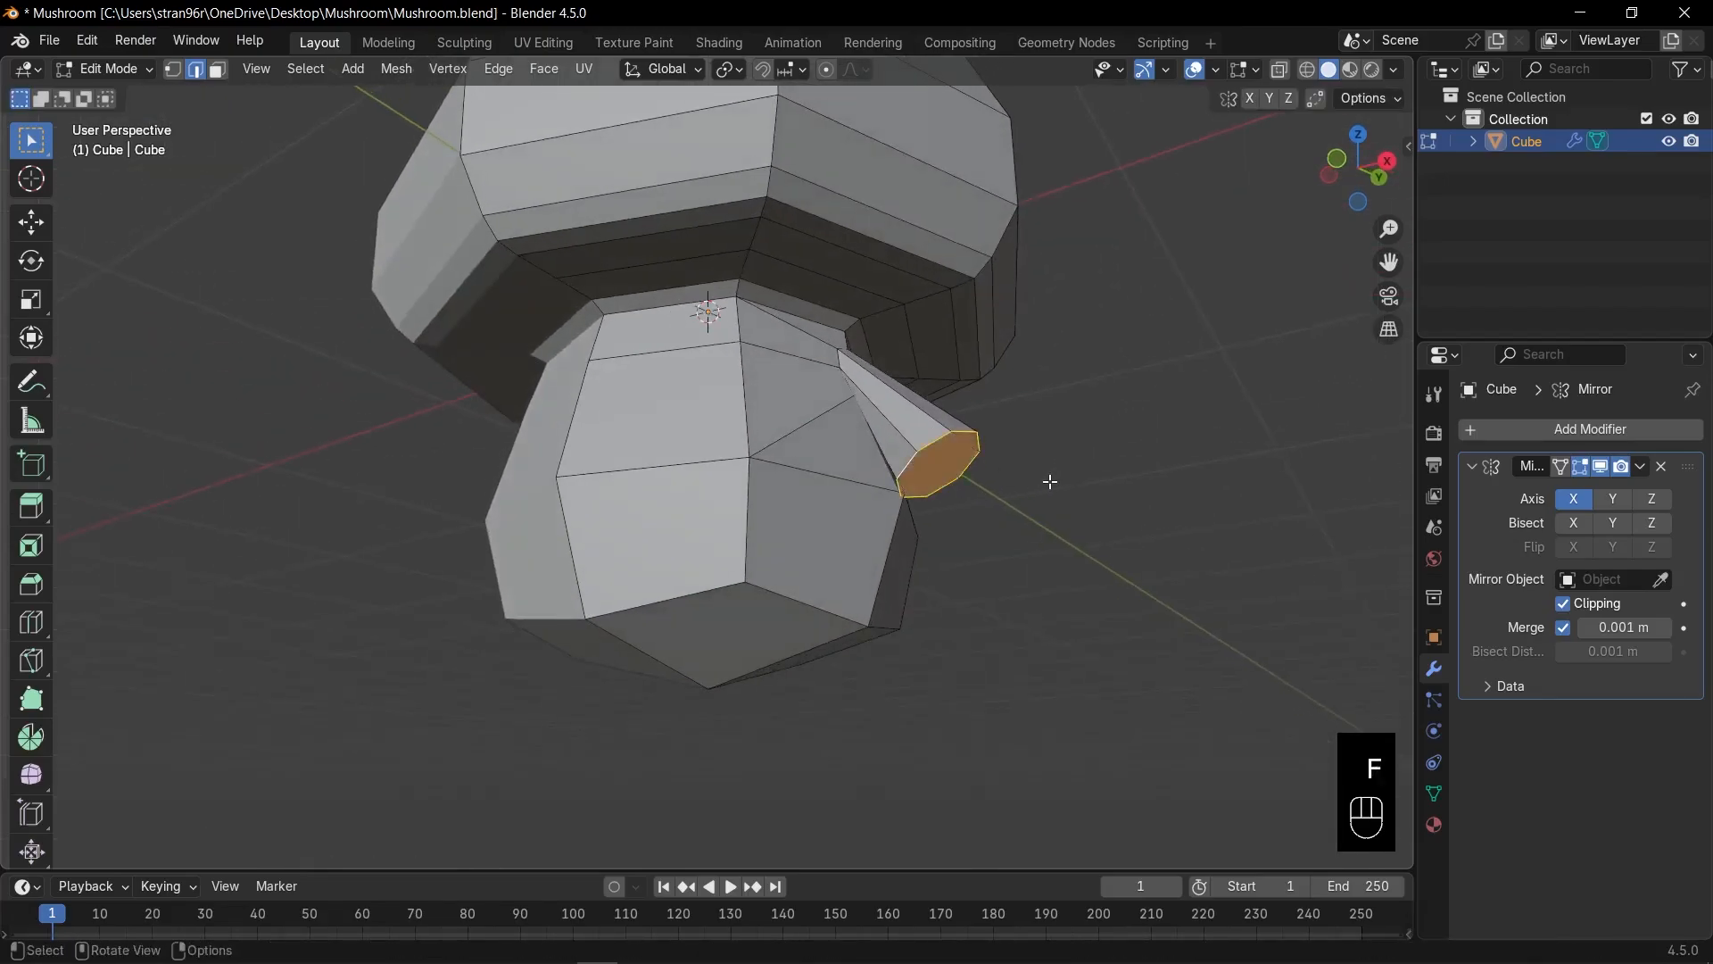
pyautogui.hotkey('ctrl', 'b')
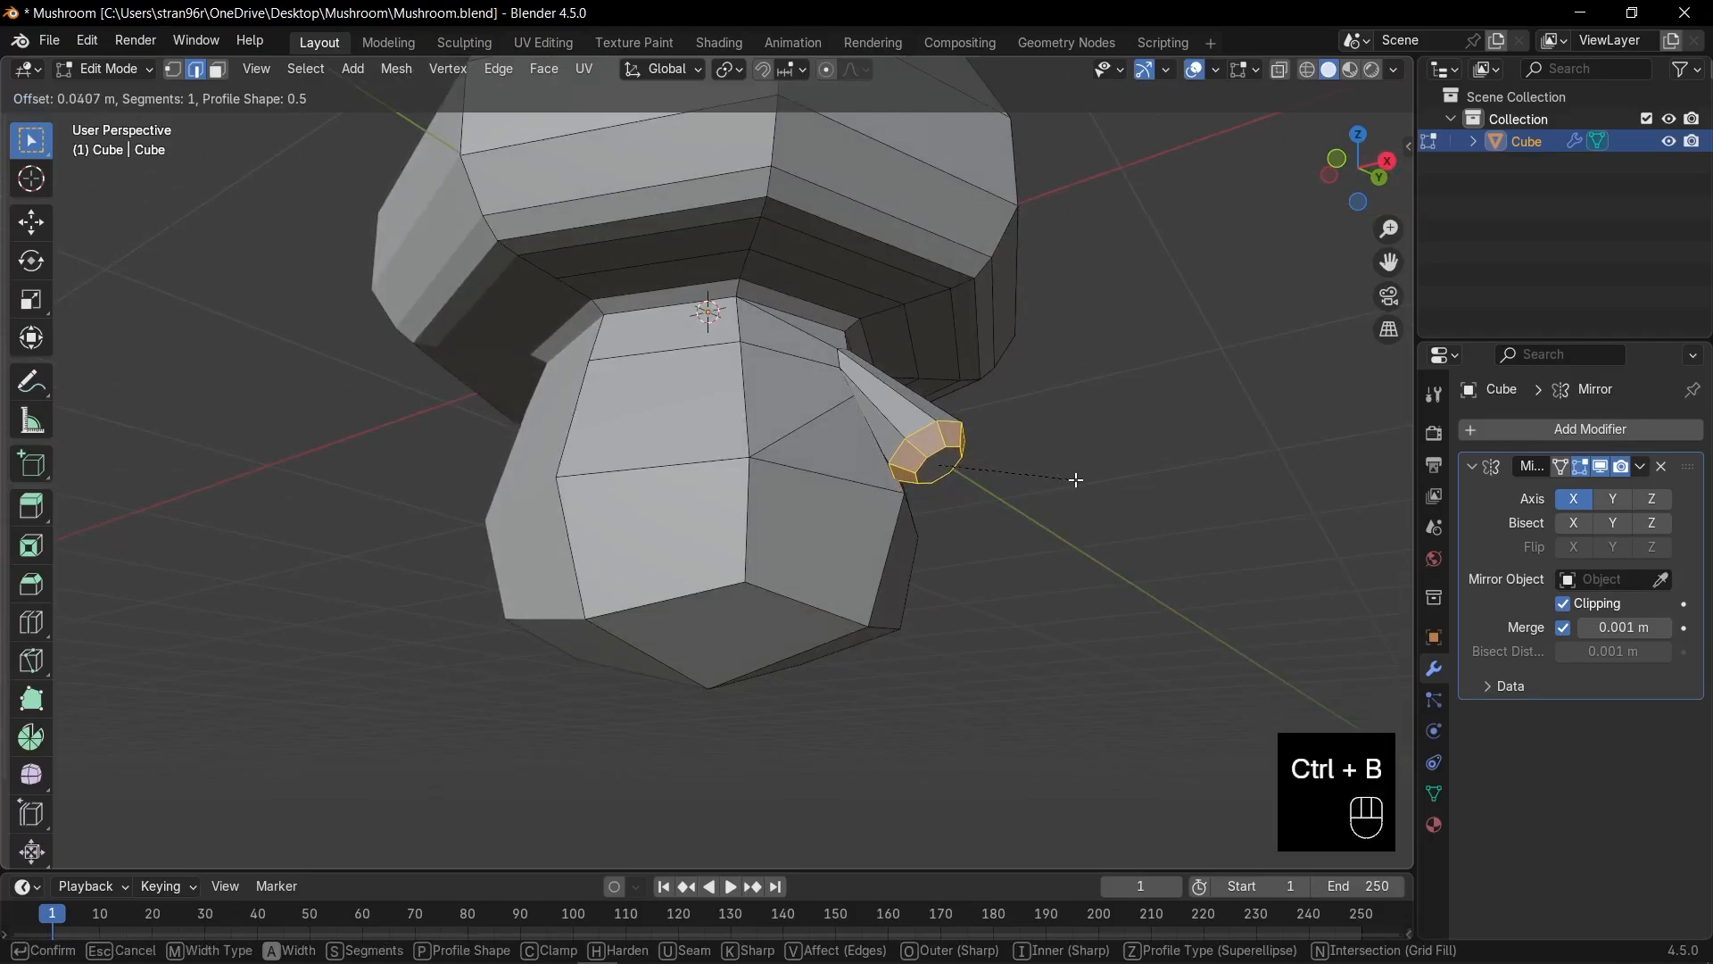
pyautogui.click(1076, 479)
pyautogui.press('KP_1')
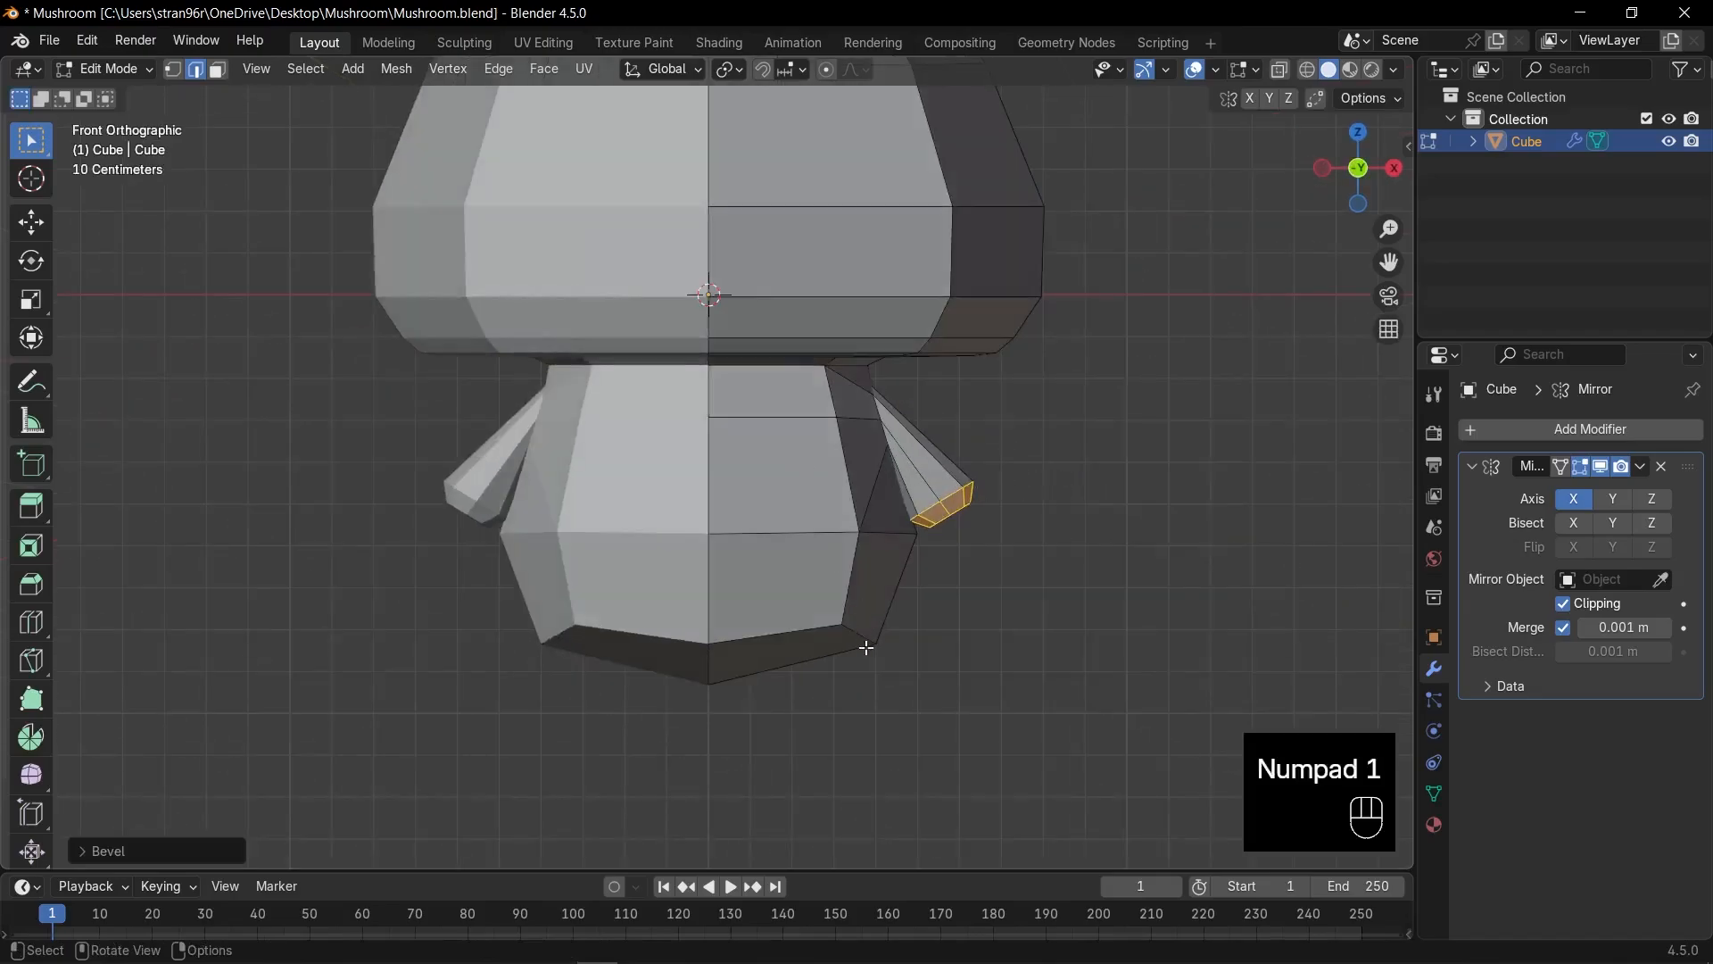
# Inset faces on the body's underside, narrow the inset along Y, and delete it to leave a hole.
pyautogui.scroll(-2, 853, 635)
pyautogui.moveTo(849, 631); pyautogui.dragTo(848, 592, button='middle')
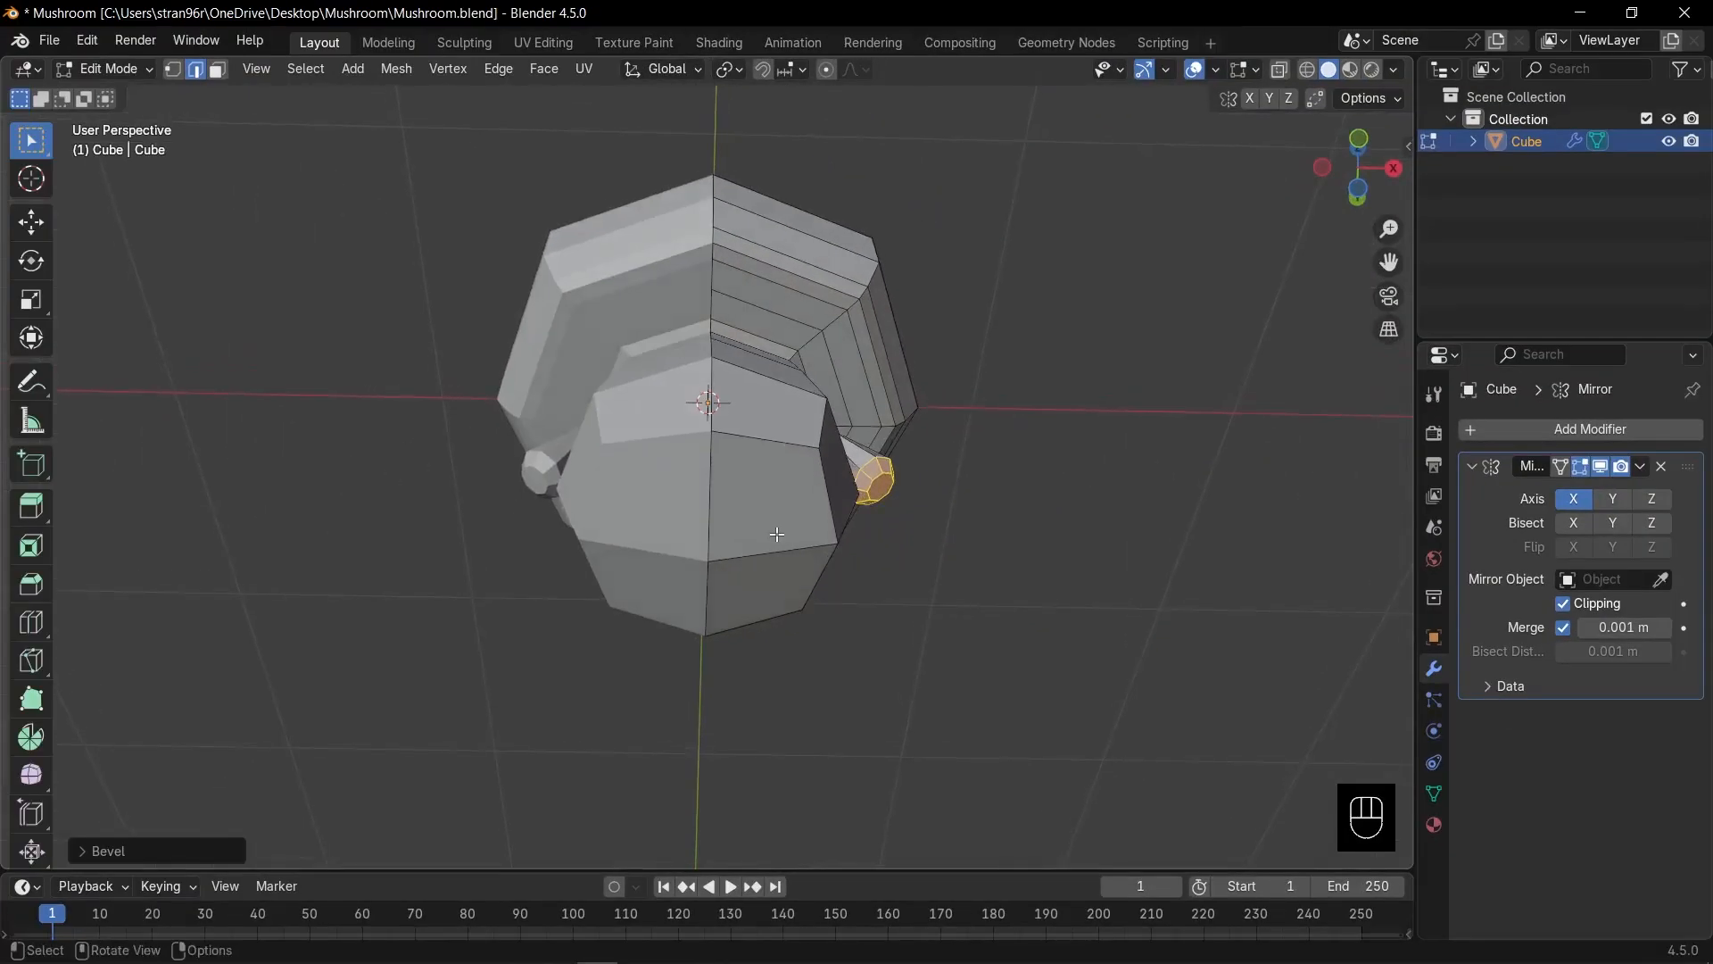
pyautogui.press('3')
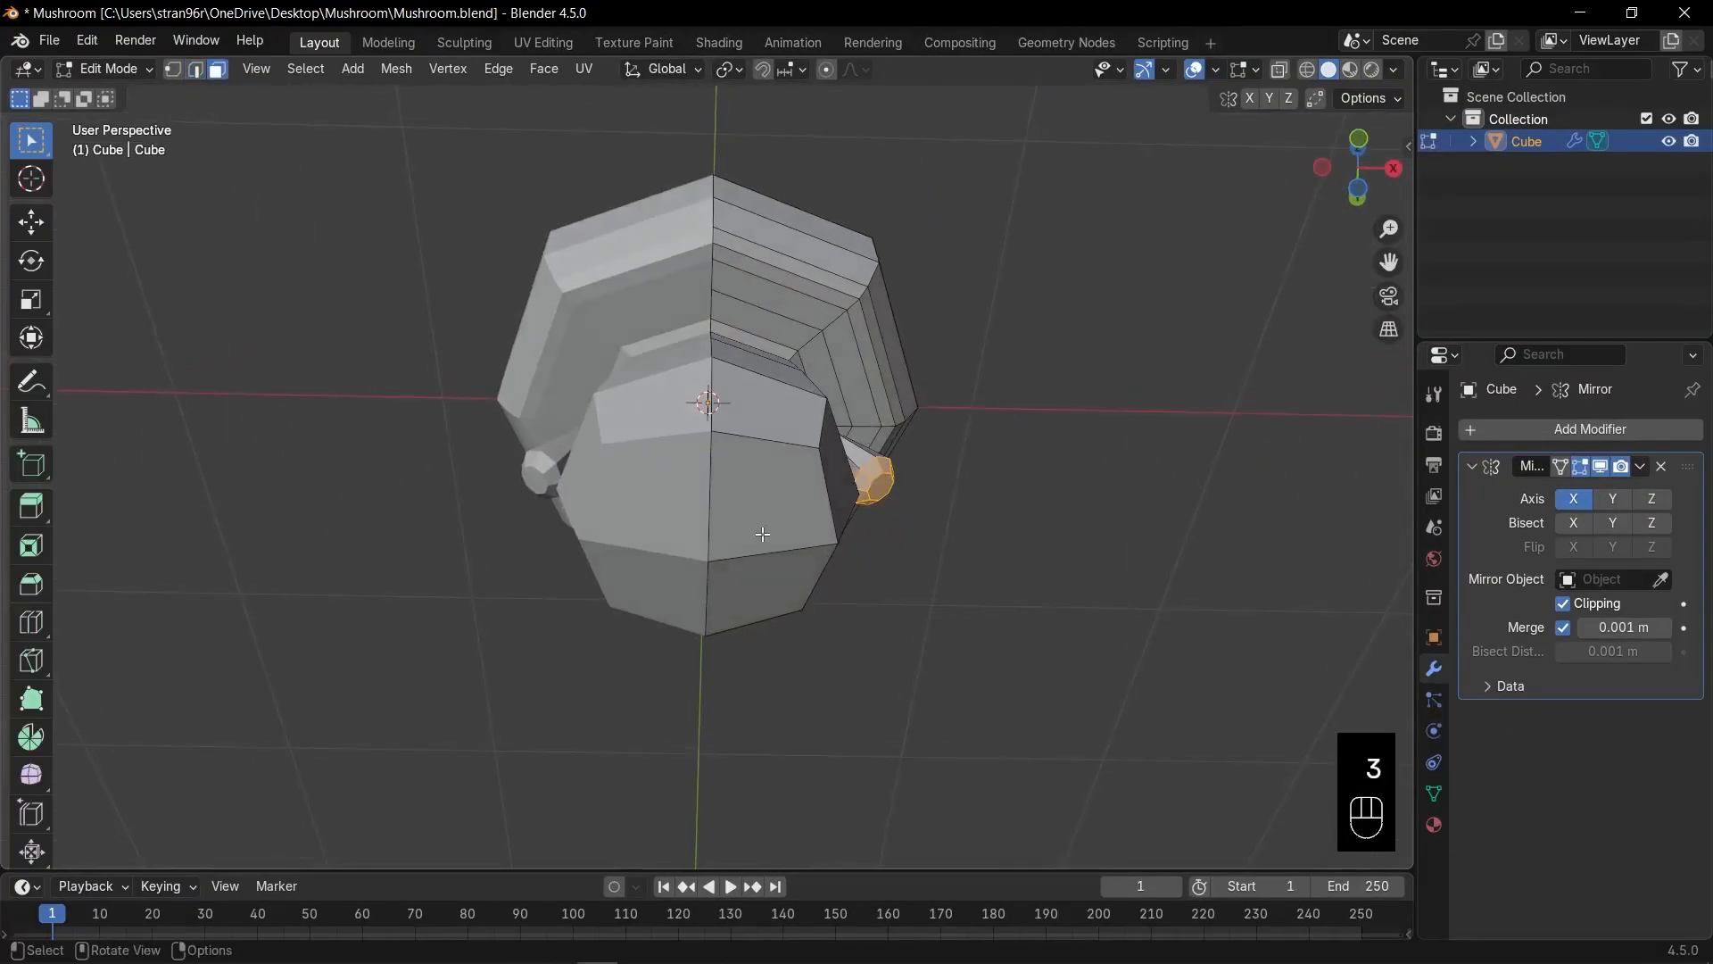
pyautogui.moveTo(762, 533); pyautogui.dragTo(783, 580)
pyautogui.moveTo(893, 589); pyautogui.dragTo(873, 589, button='middle')
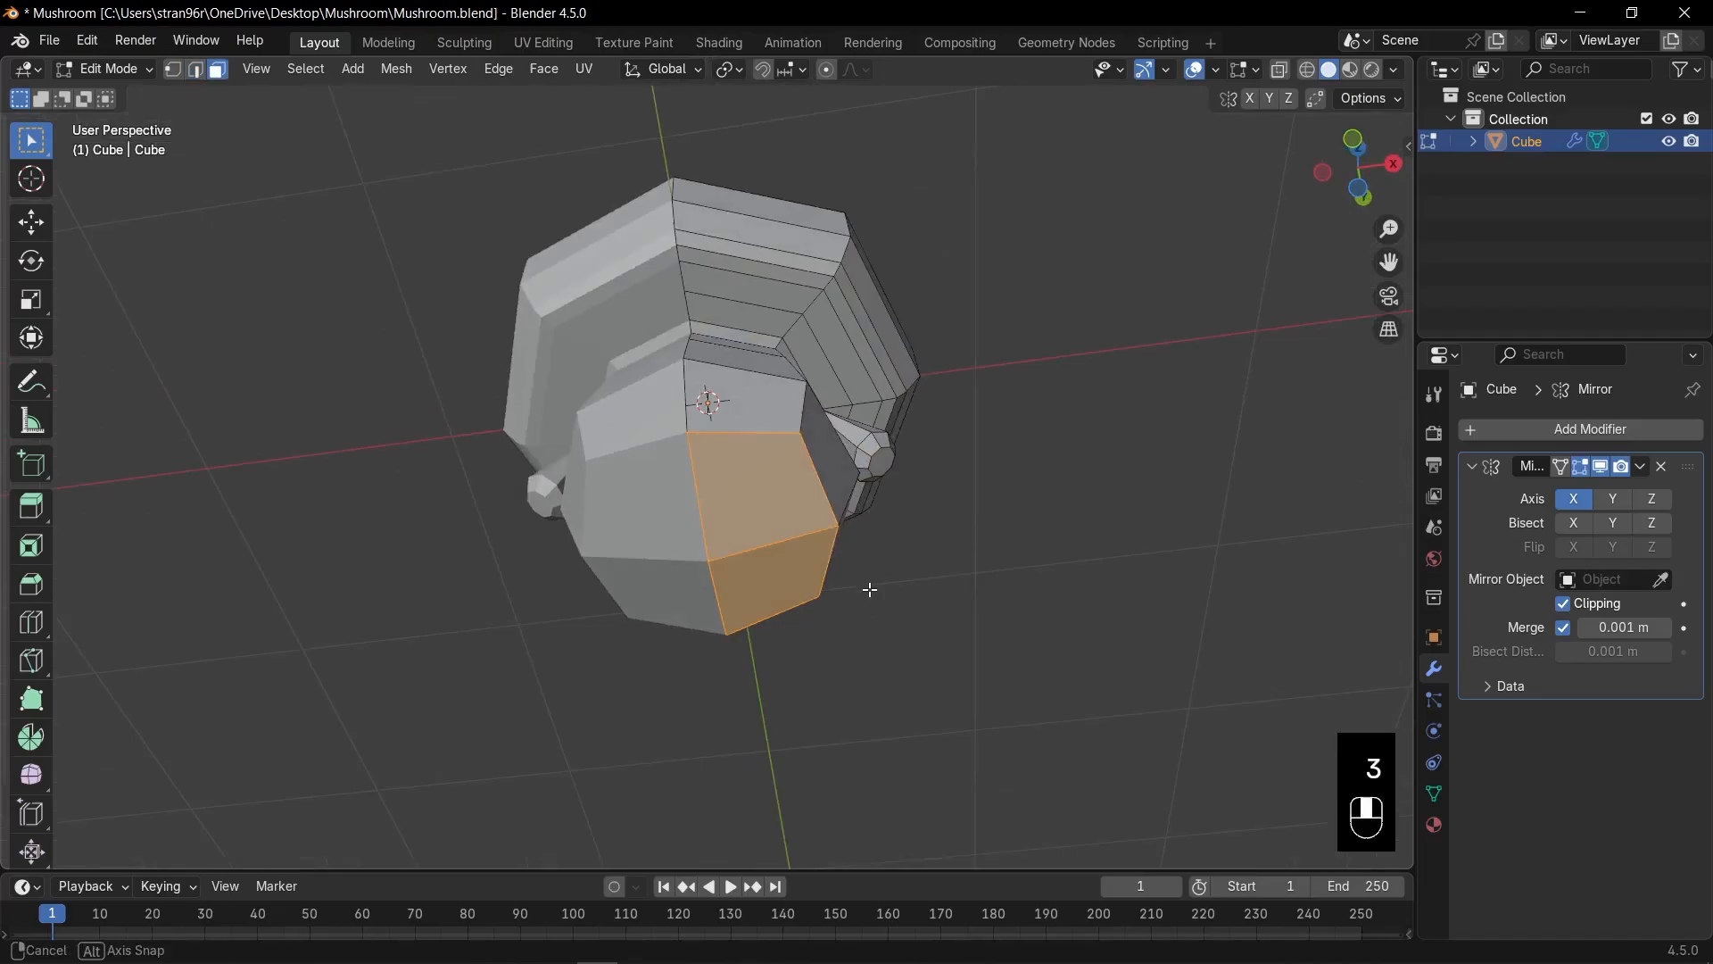
pyautogui.press('i')
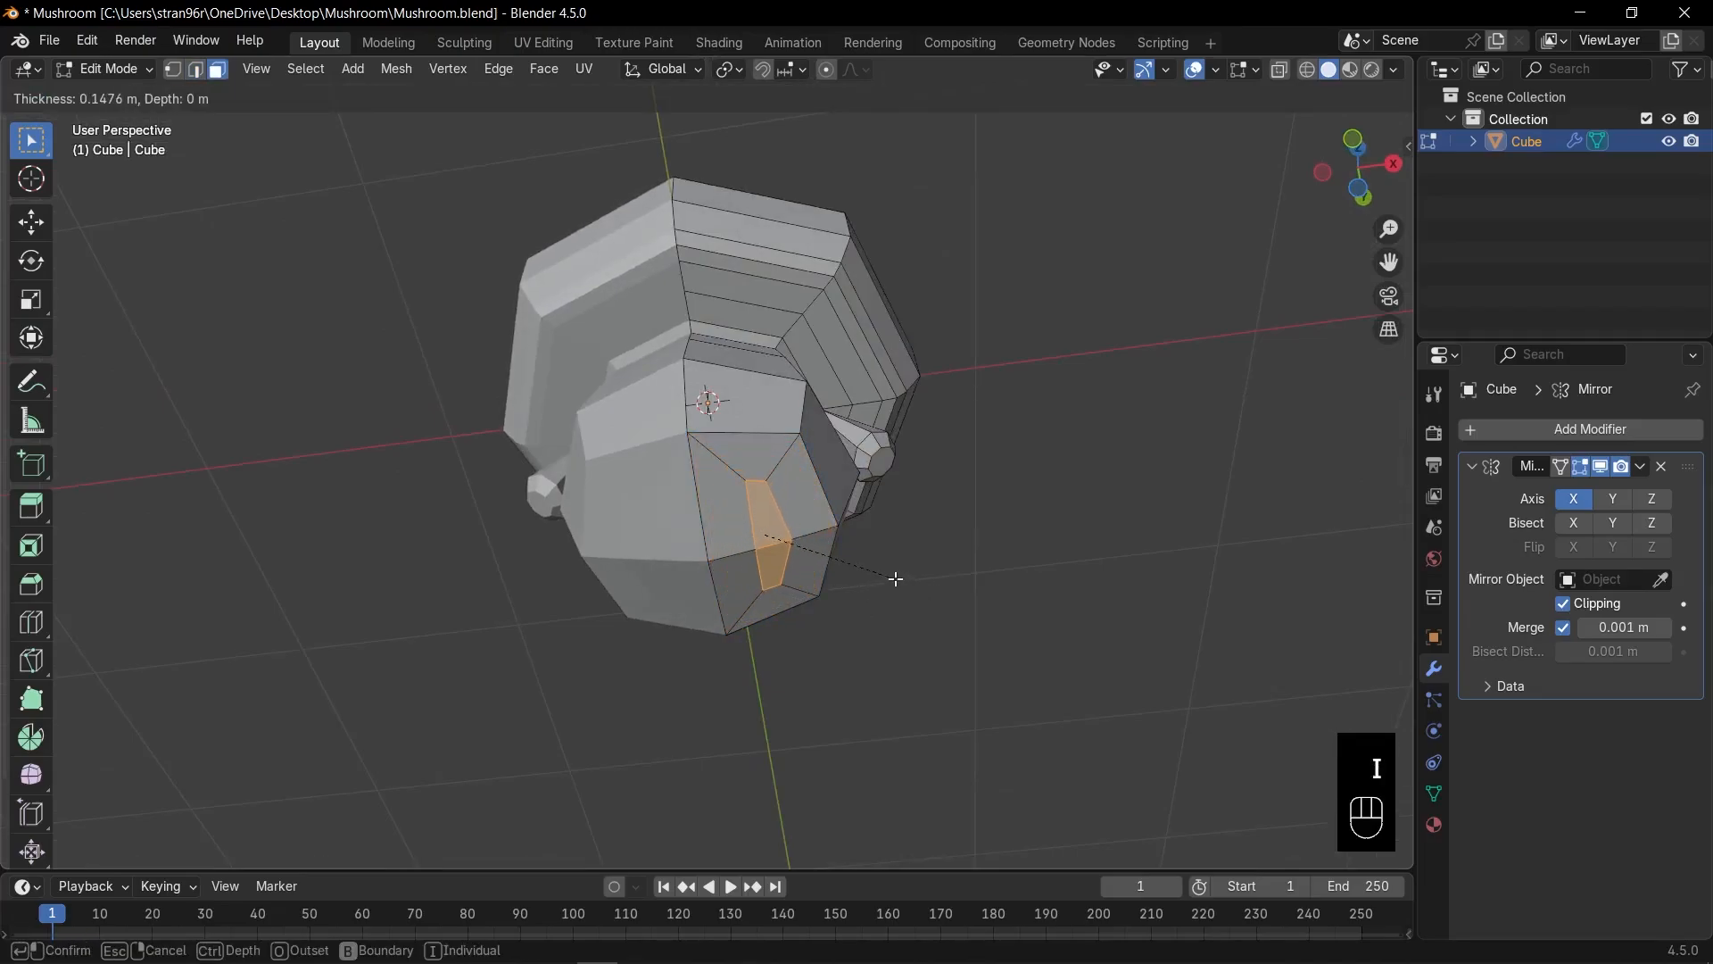
pyautogui.click(896, 578)
pyautogui.press('s')
pyautogui.press('y')
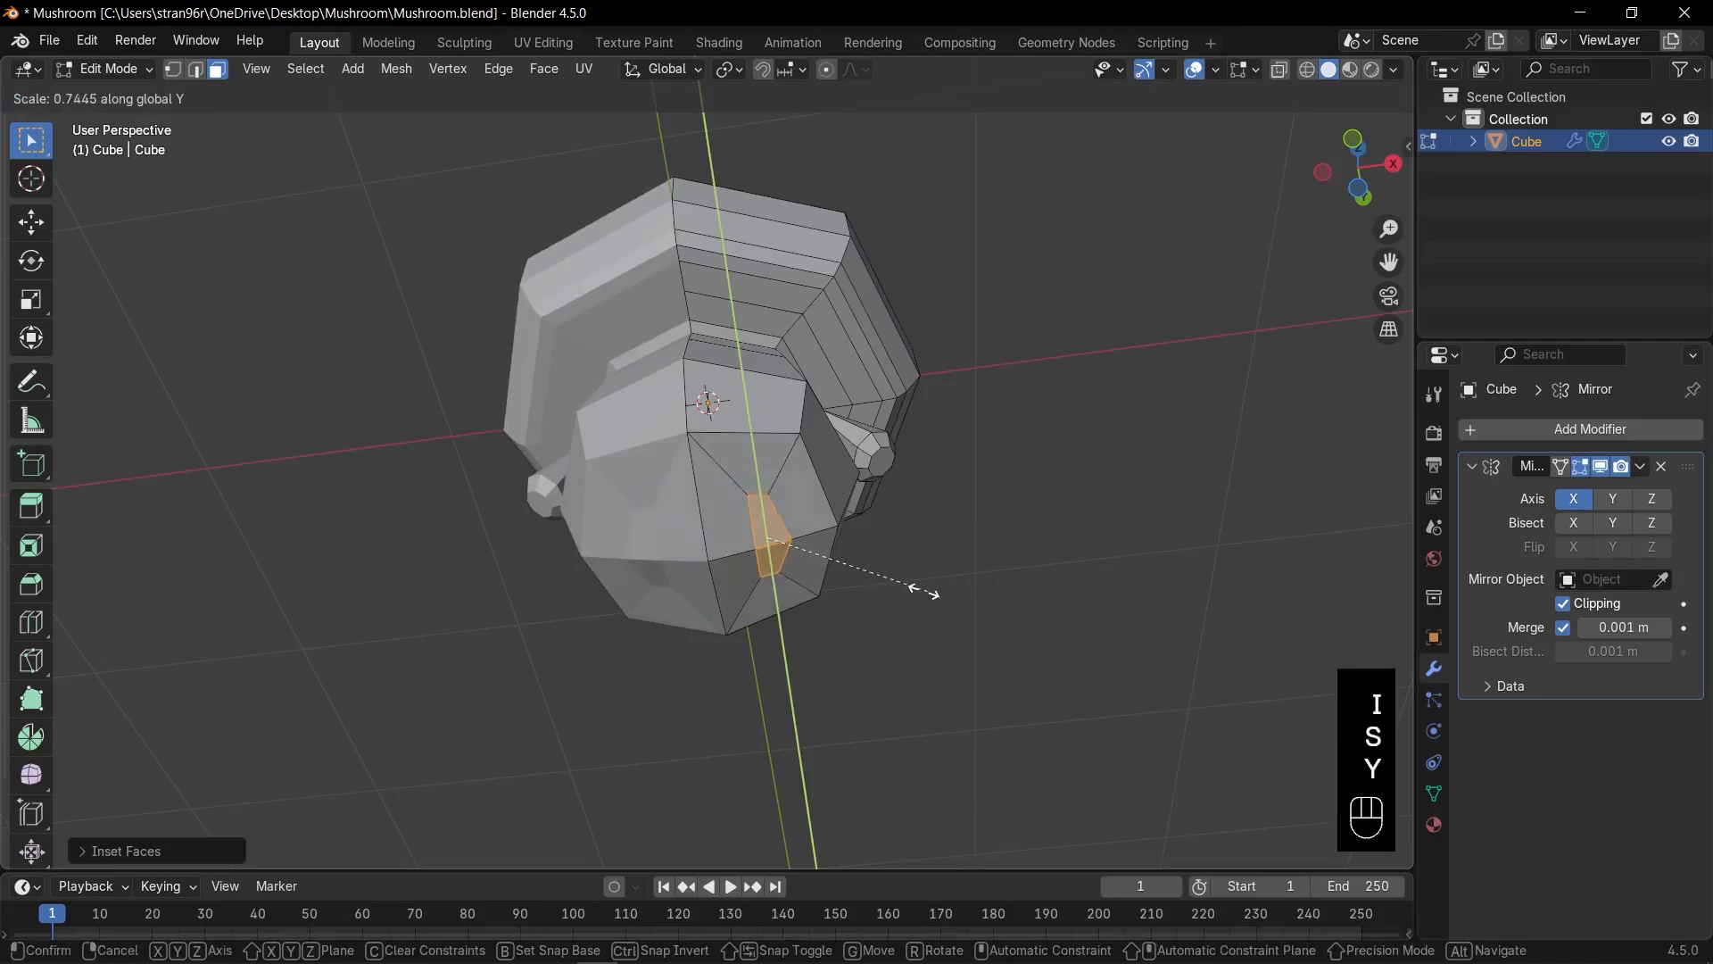
pyautogui.click(871, 566)
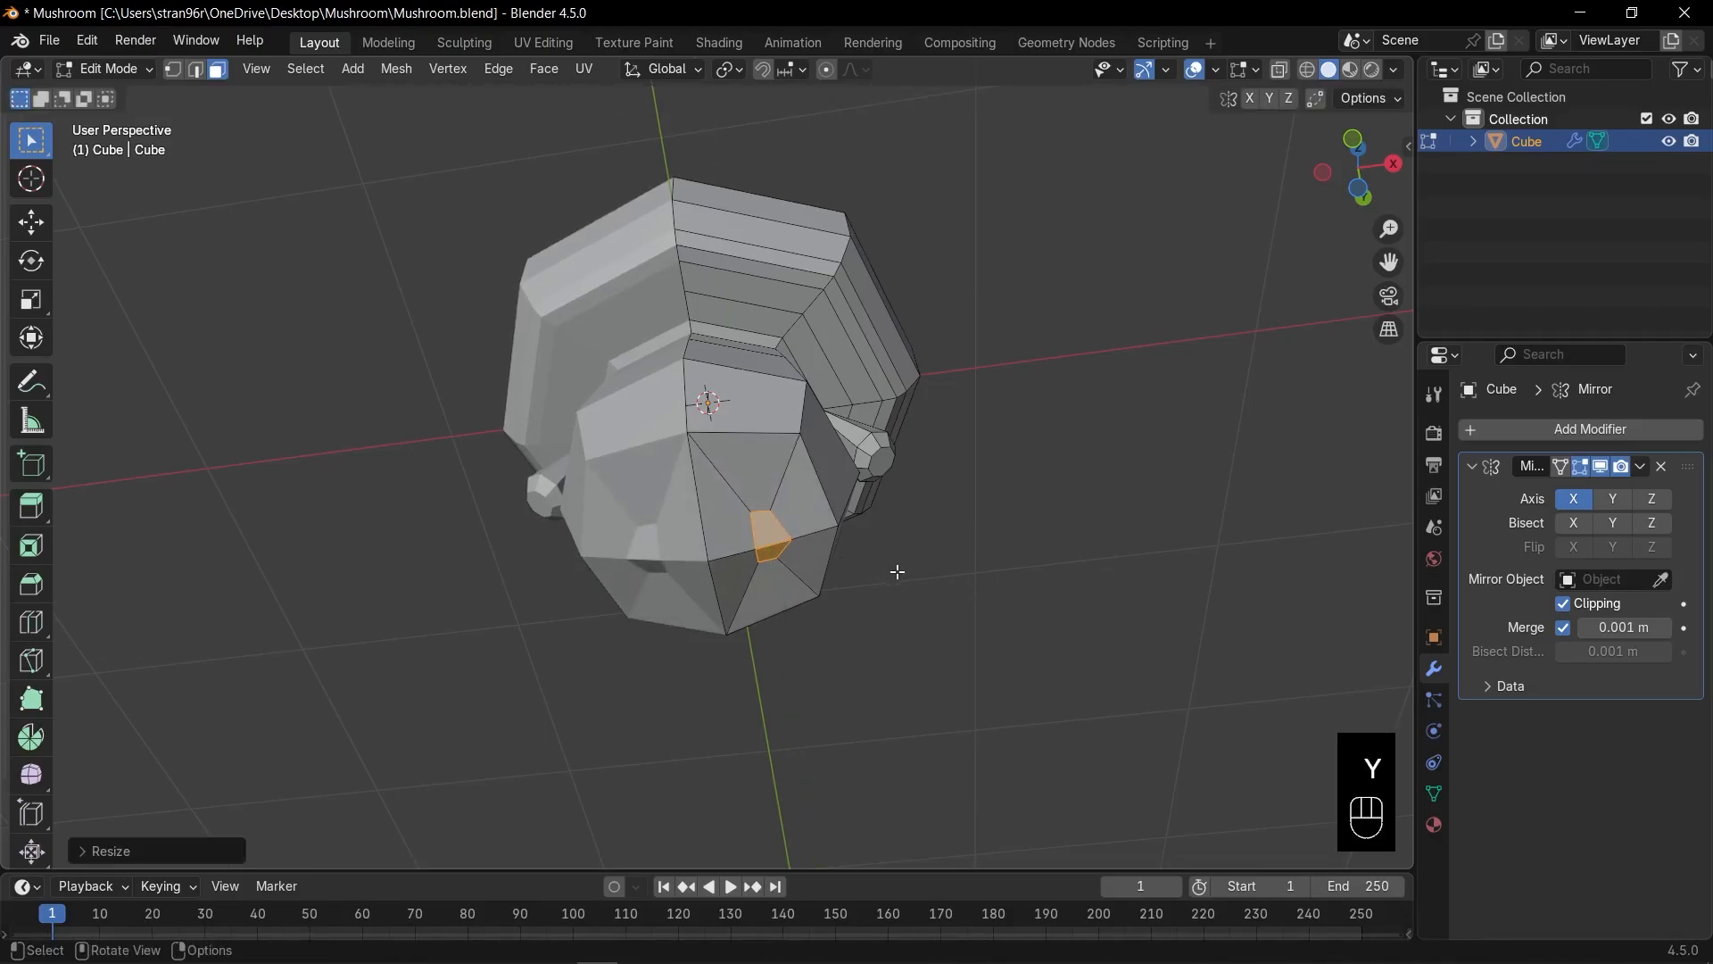
pyautogui.press('x')
pyautogui.click(897, 571)
# Round the hole's edge loop into a perfect circle with LoopTools Circle.
pyautogui.press('2')
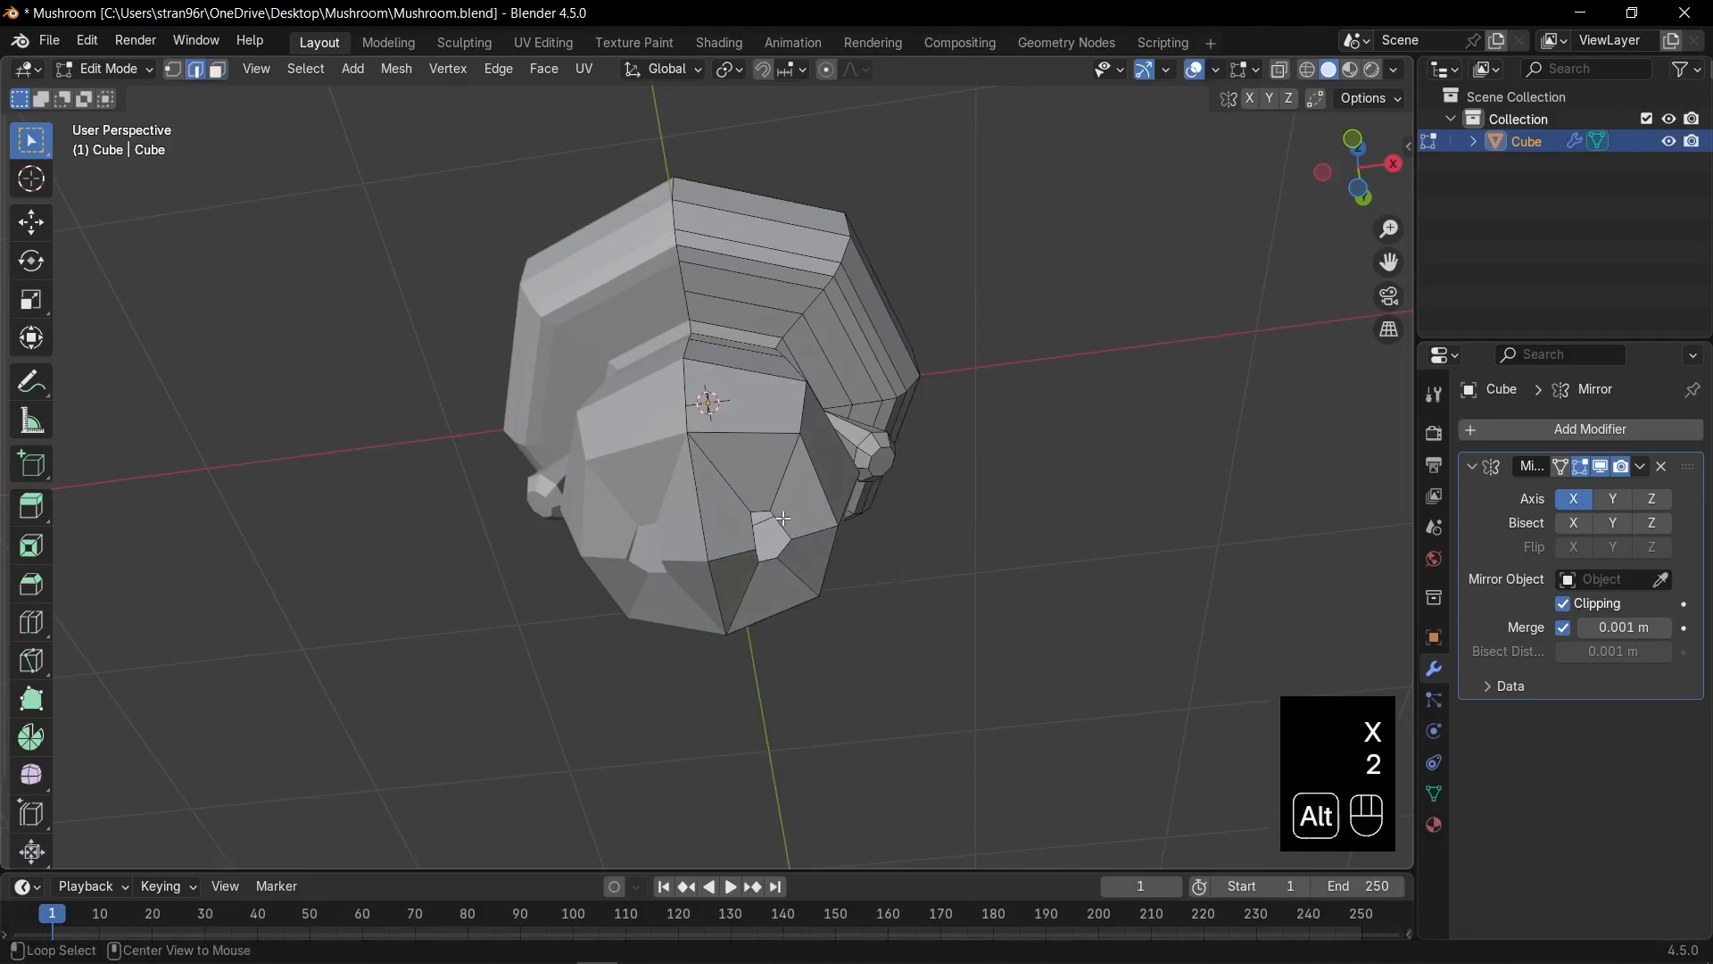
pyautogui.keyDown('alt'); pyautogui.click(789, 525); pyautogui.keyUp('alt')
pyautogui.rightClick(789, 525)
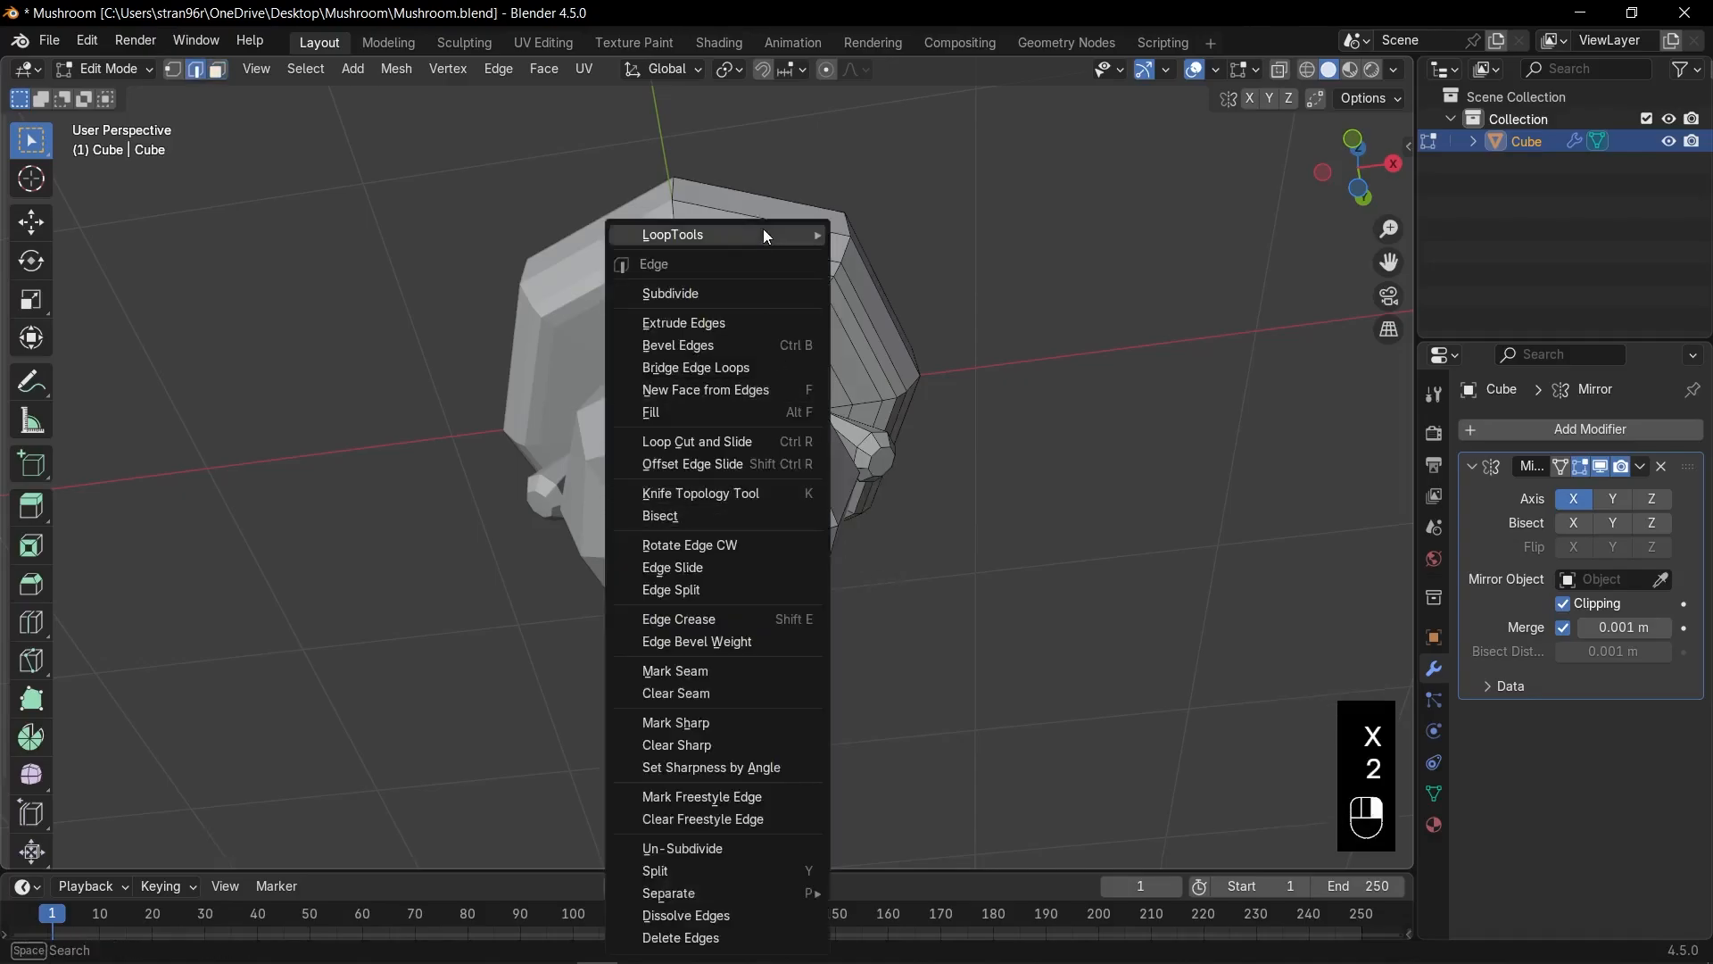
pyautogui.moveTo(774, 232)
pyautogui.click(883, 255)
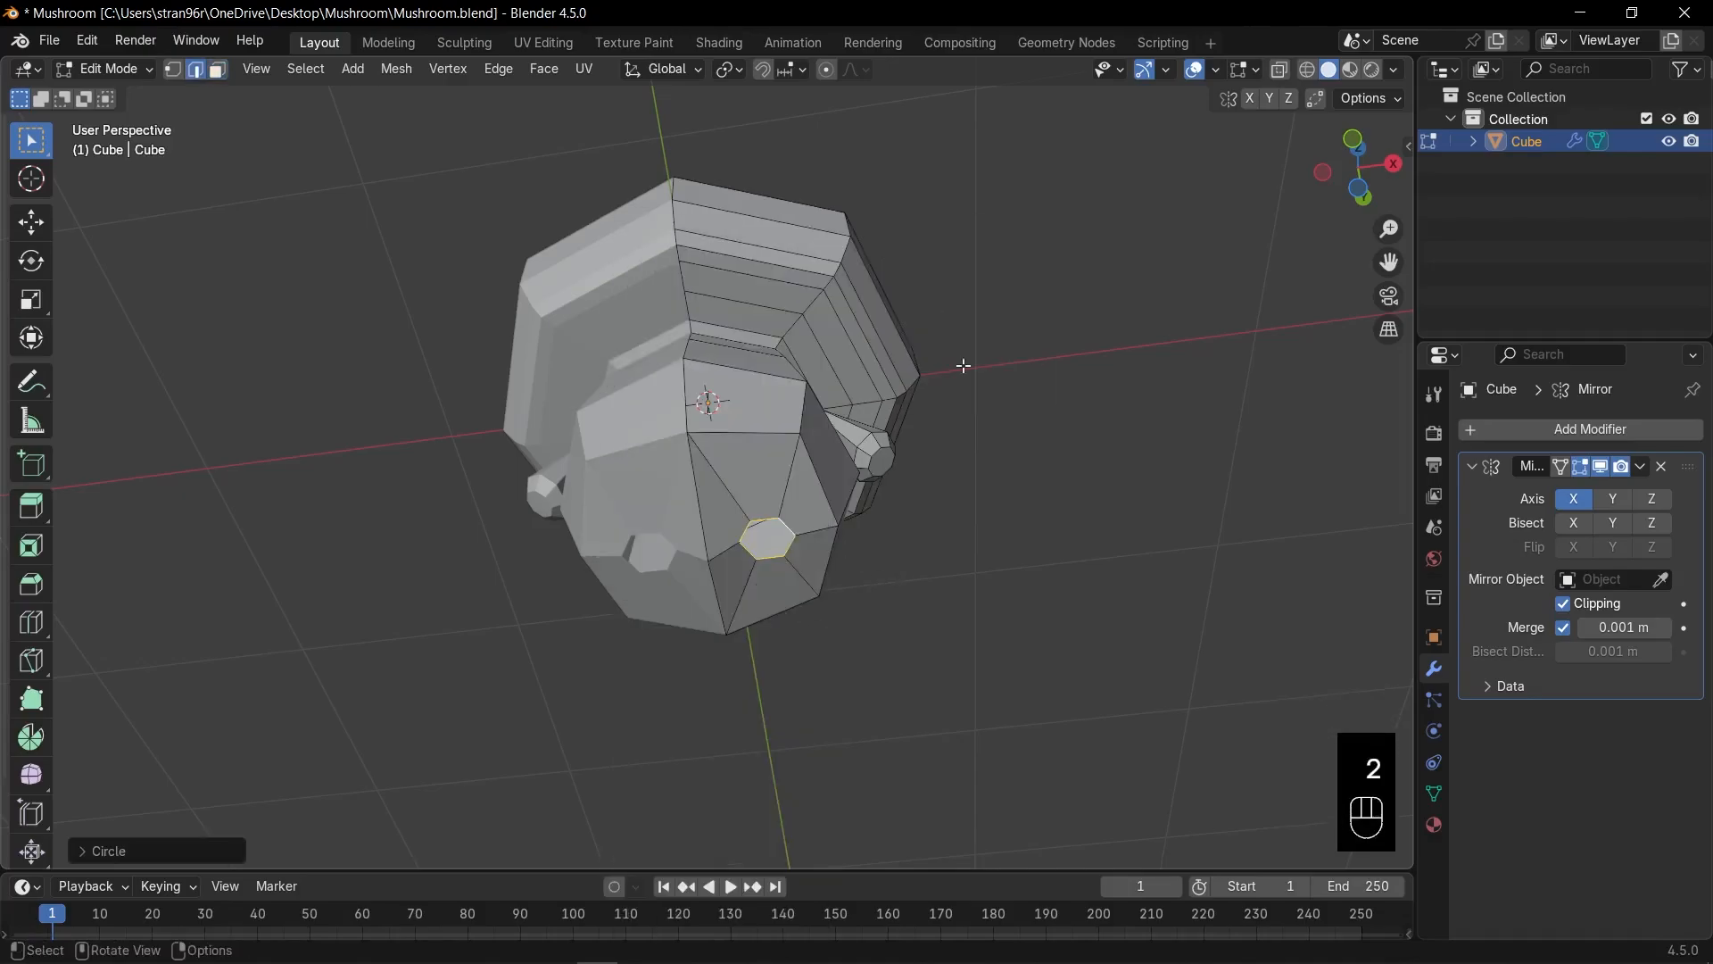
# Move the circular loop down and extrude it straight down about 0.08 m into a stubby leg.
pyautogui.press('KP_1')
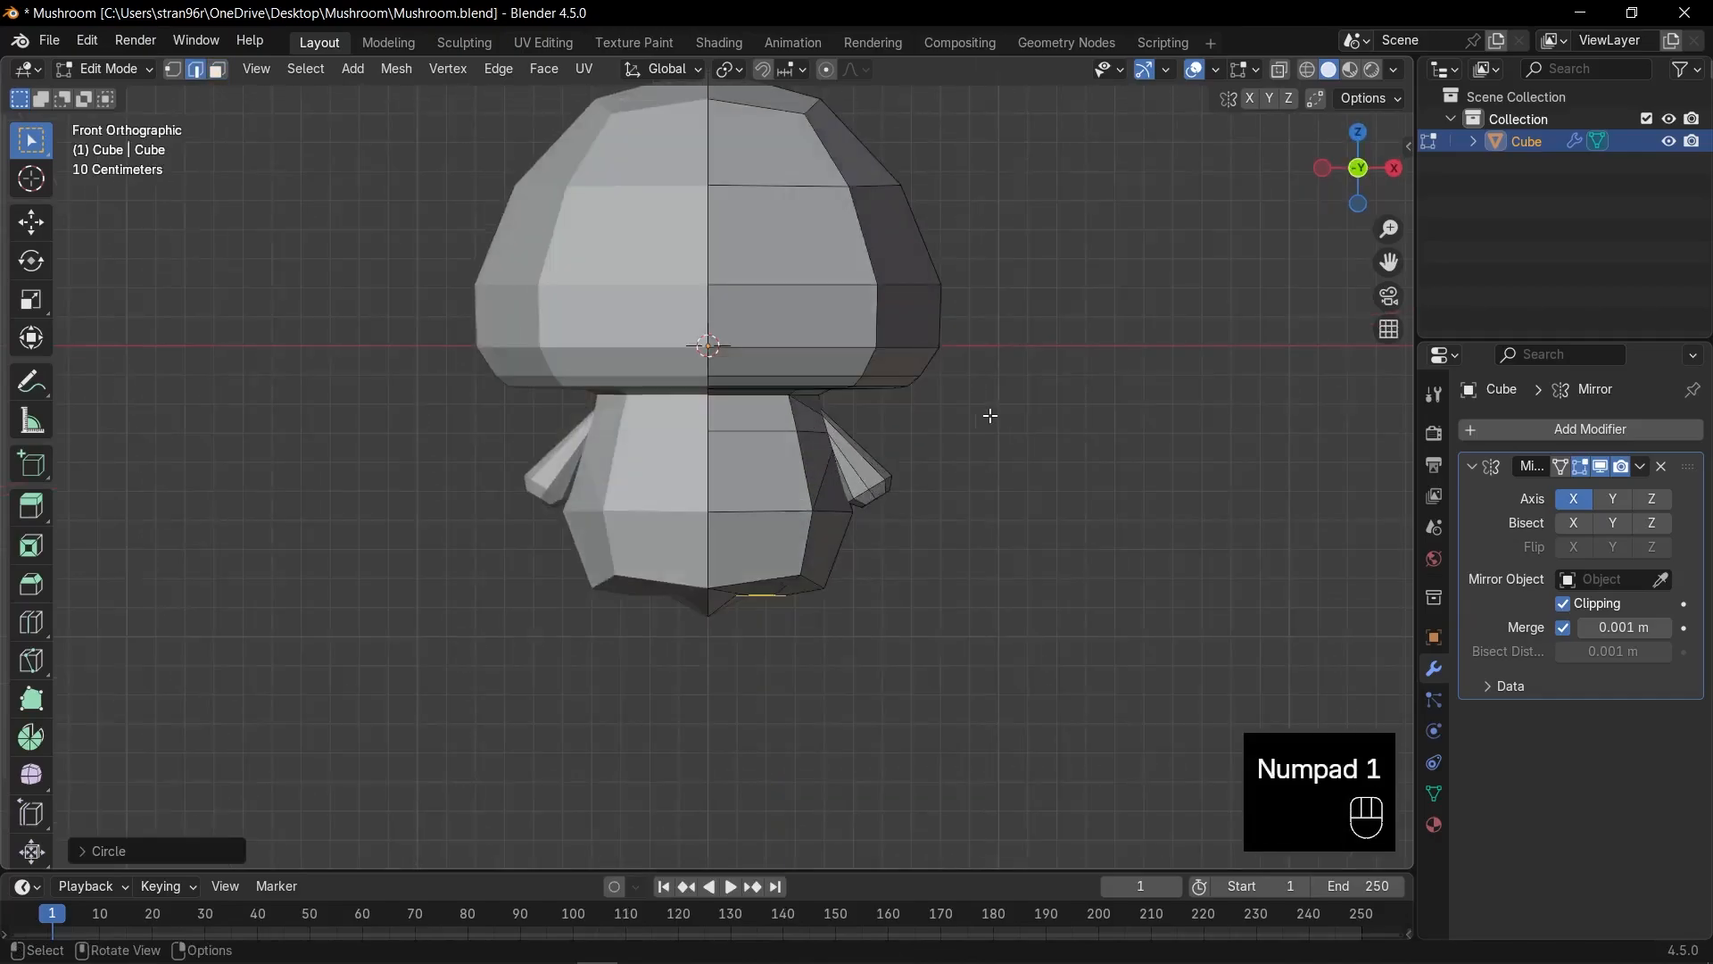
pyautogui.keyDown('shift'); pyautogui.moveTo(892, 593); pyautogui.dragTo(918, 566, button='middle'); pyautogui.keyUp('shift')
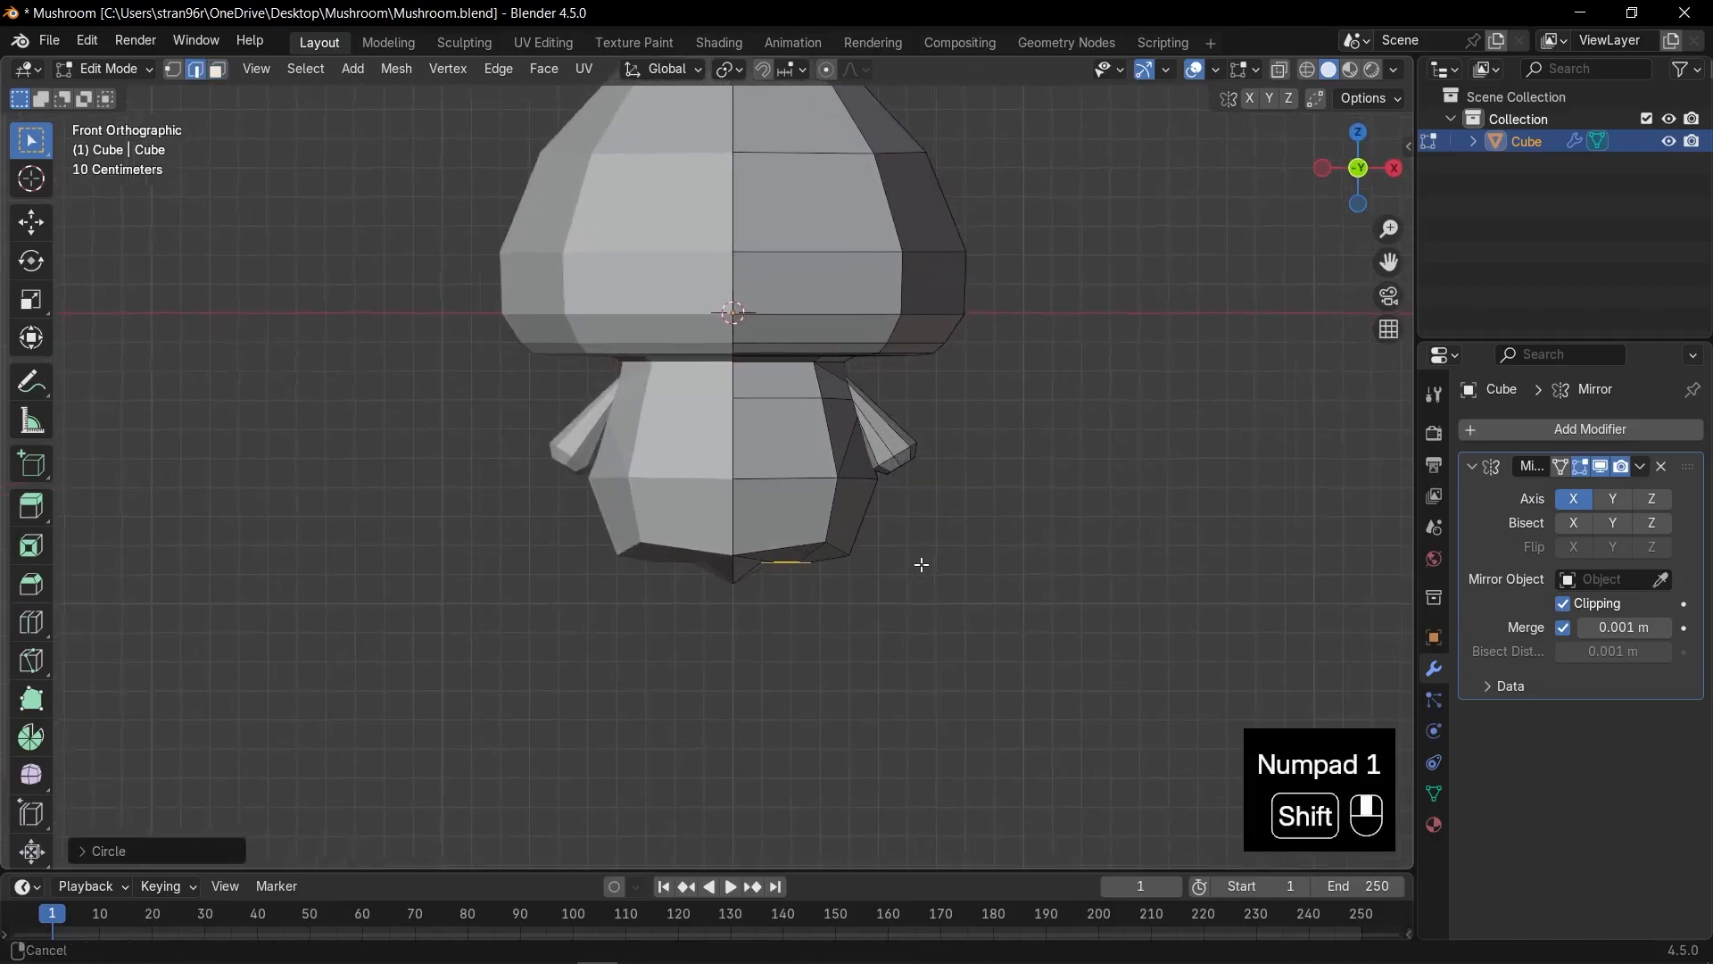
pyautogui.scroll(1, 902, 581)
pyautogui.press('g')
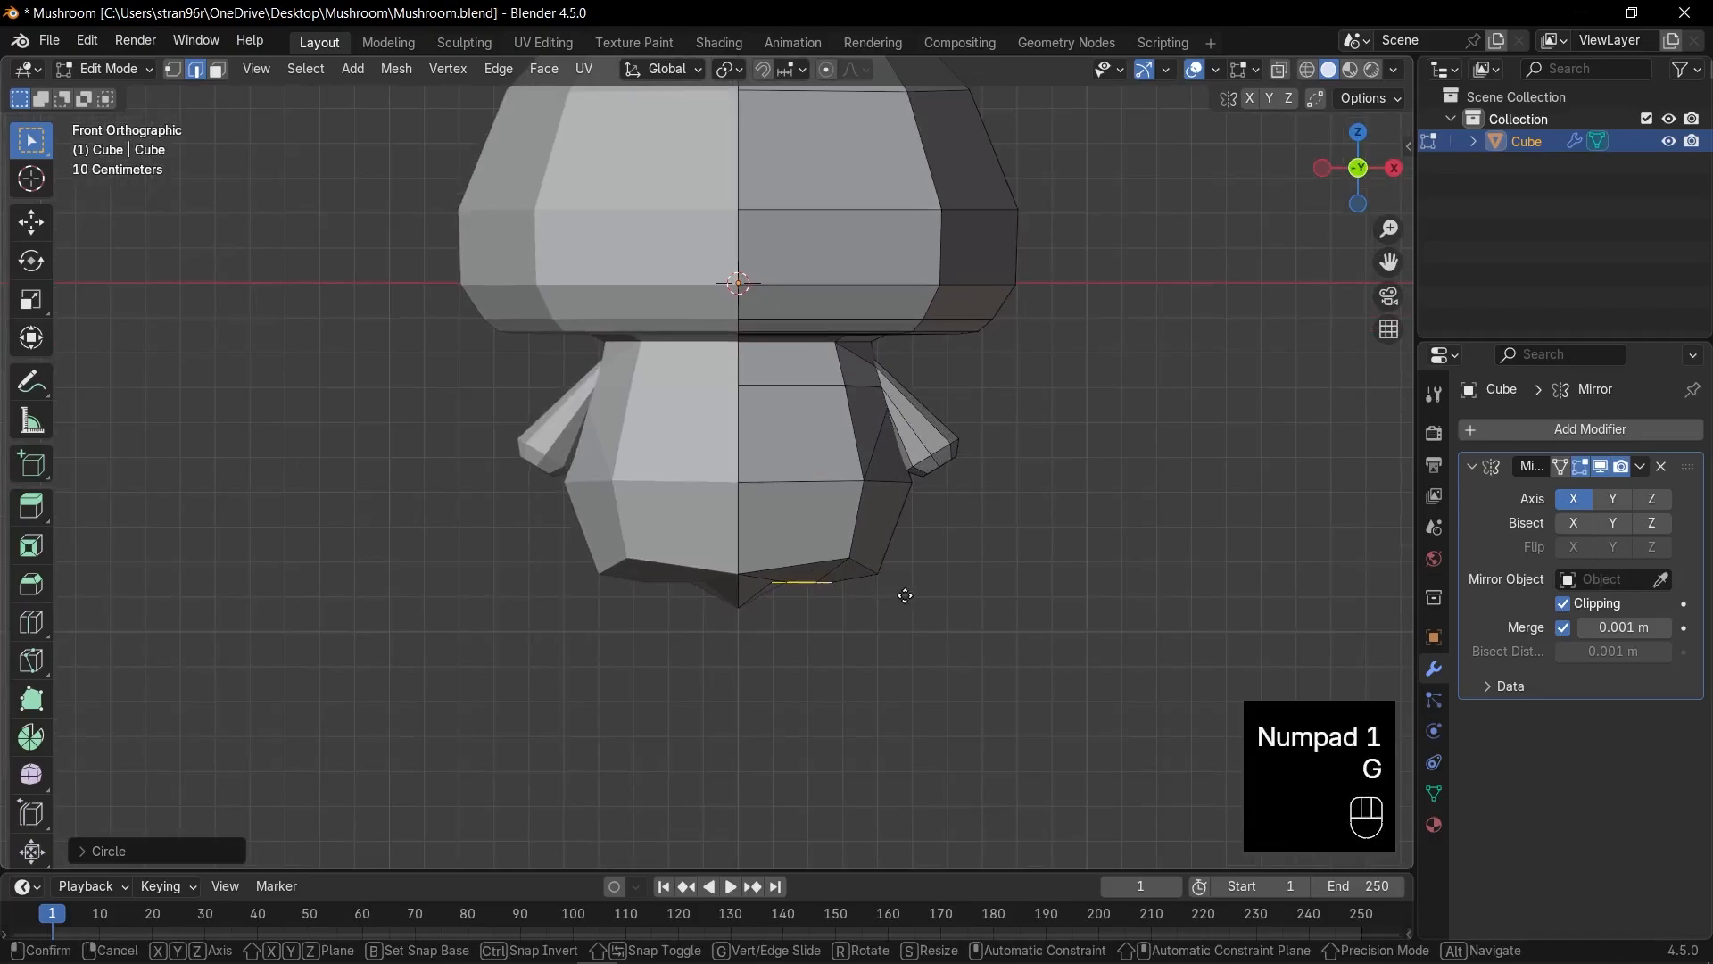
pyautogui.click(912, 617)
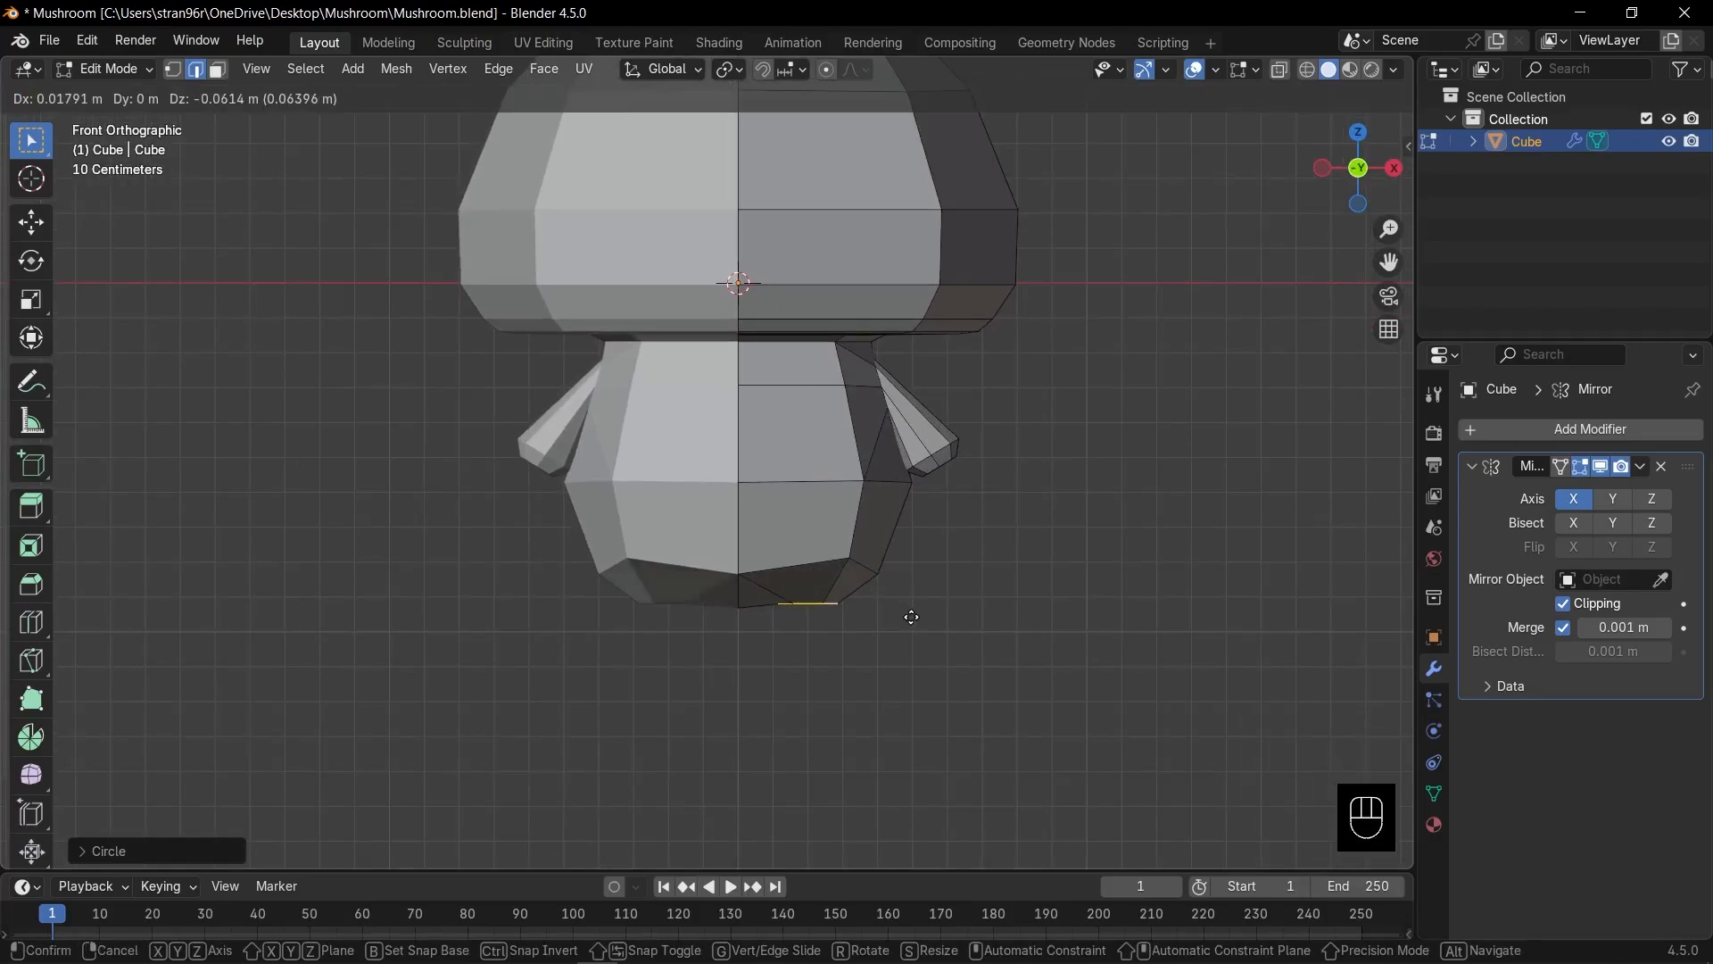
pyautogui.press('e')
pyautogui.press('z')
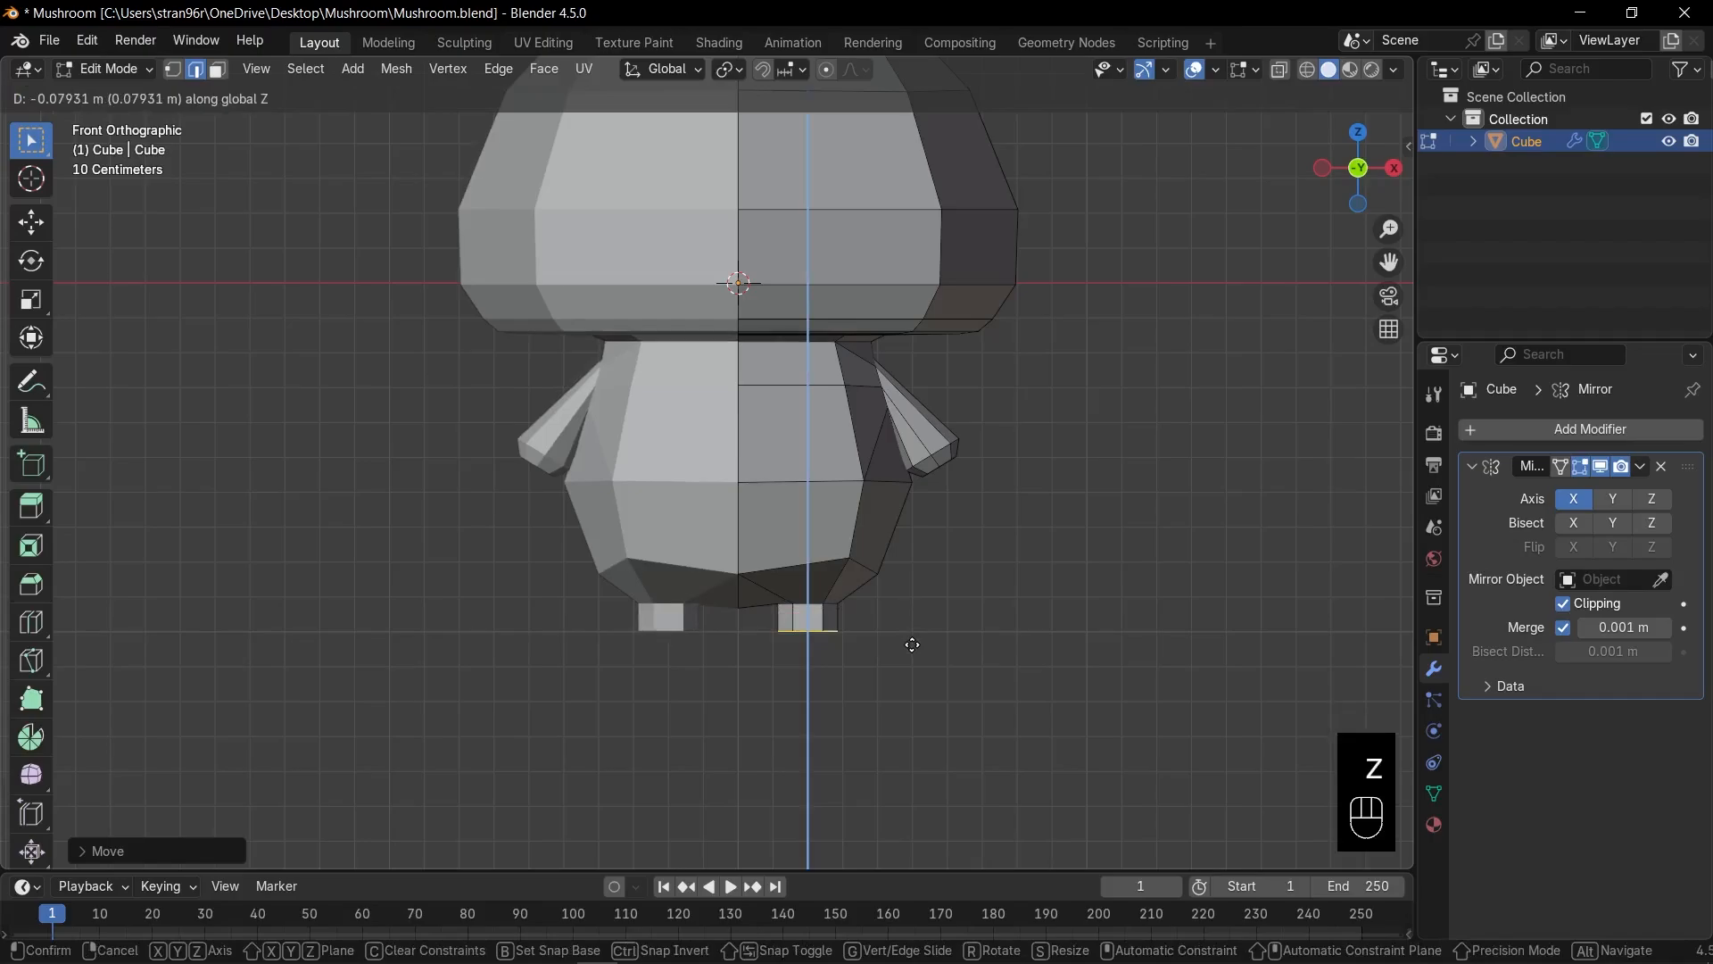
pyautogui.click(911, 646)
pyautogui.scroll(4, 900, 649)
pyautogui.moveTo(899, 650); pyautogui.dragTo(890, 531, button='middle')
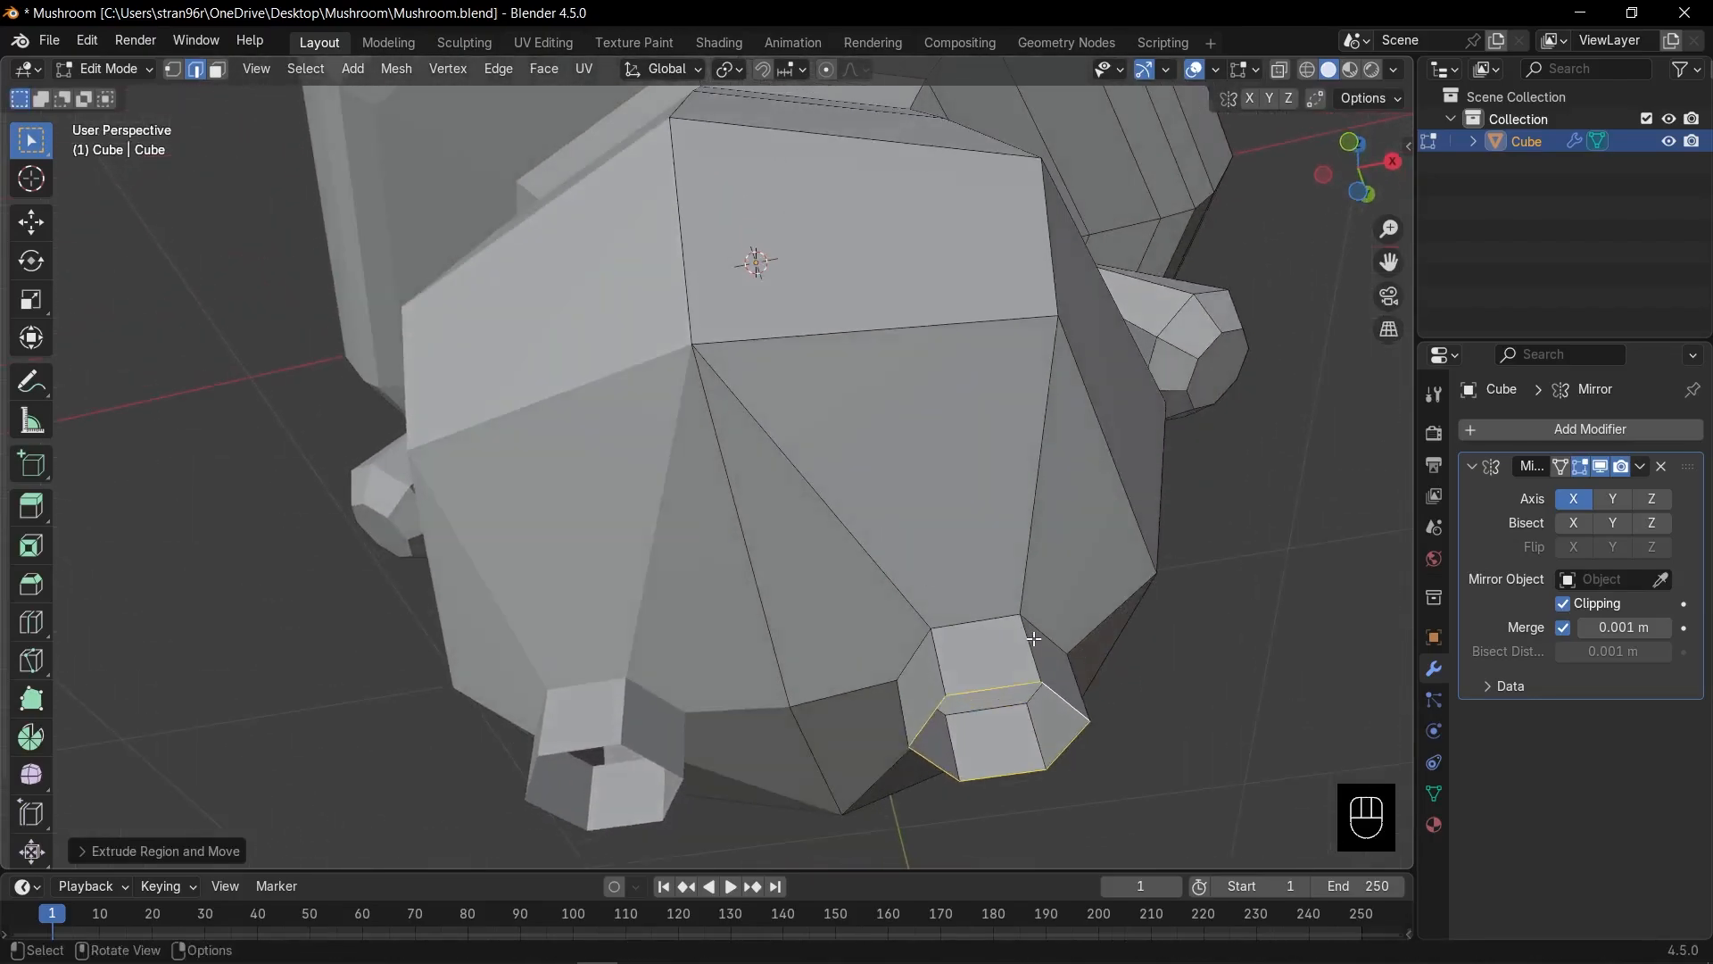
# Cap the open leg bottoms with a face and bevel the foot's bottom edge.
pyautogui.press('f')
pyautogui.hotkey('ctrl', 'b')
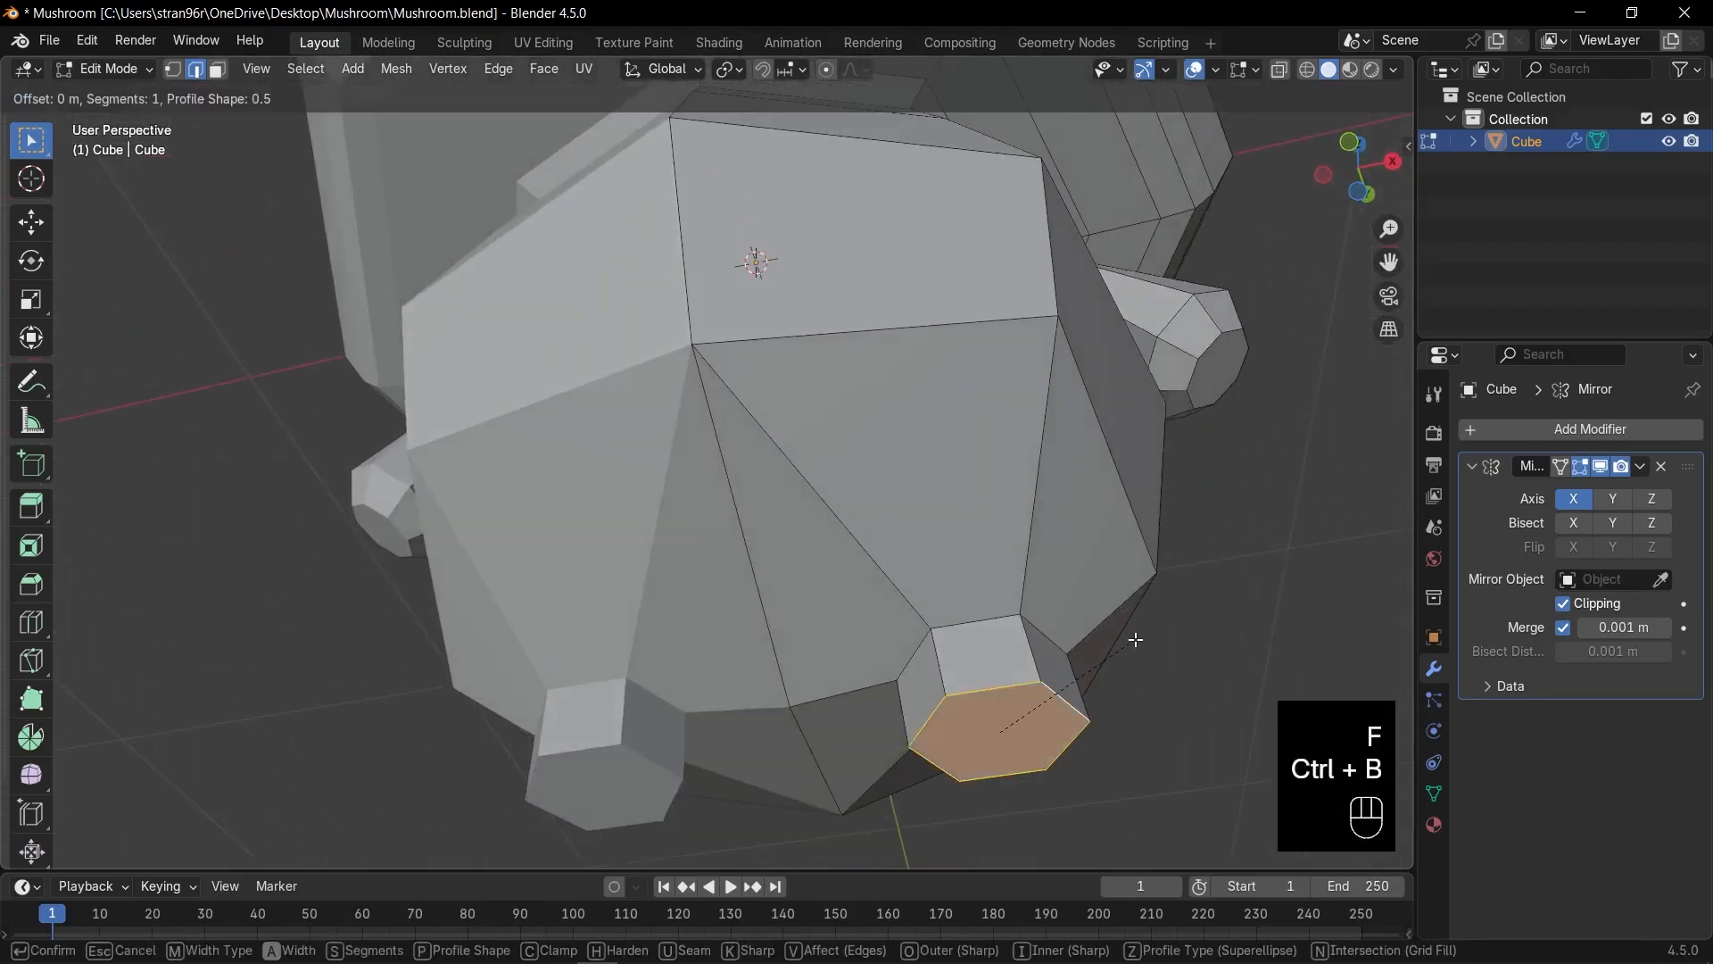
pyautogui.click(1140, 639)
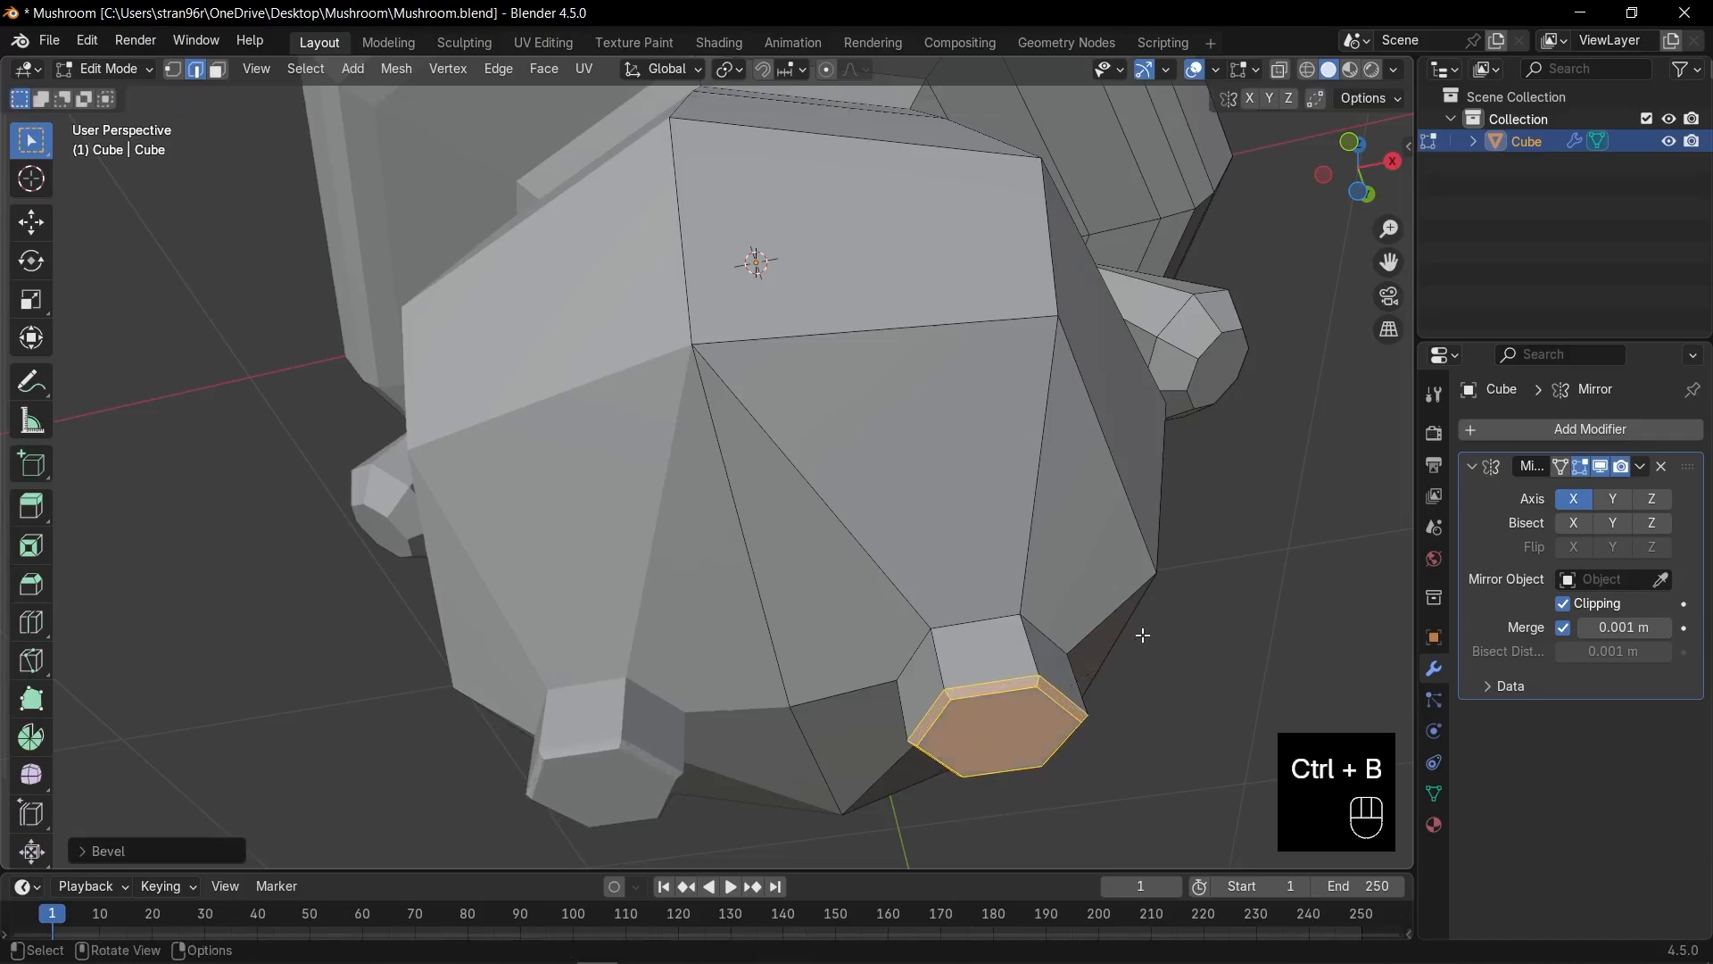
pyautogui.press('KP_1')
pyautogui.keyDown('shift'); pyautogui.moveTo(960, 700); pyautogui.dragTo(1030, 581, button='middle'); pyautogui.keyUp('shift')
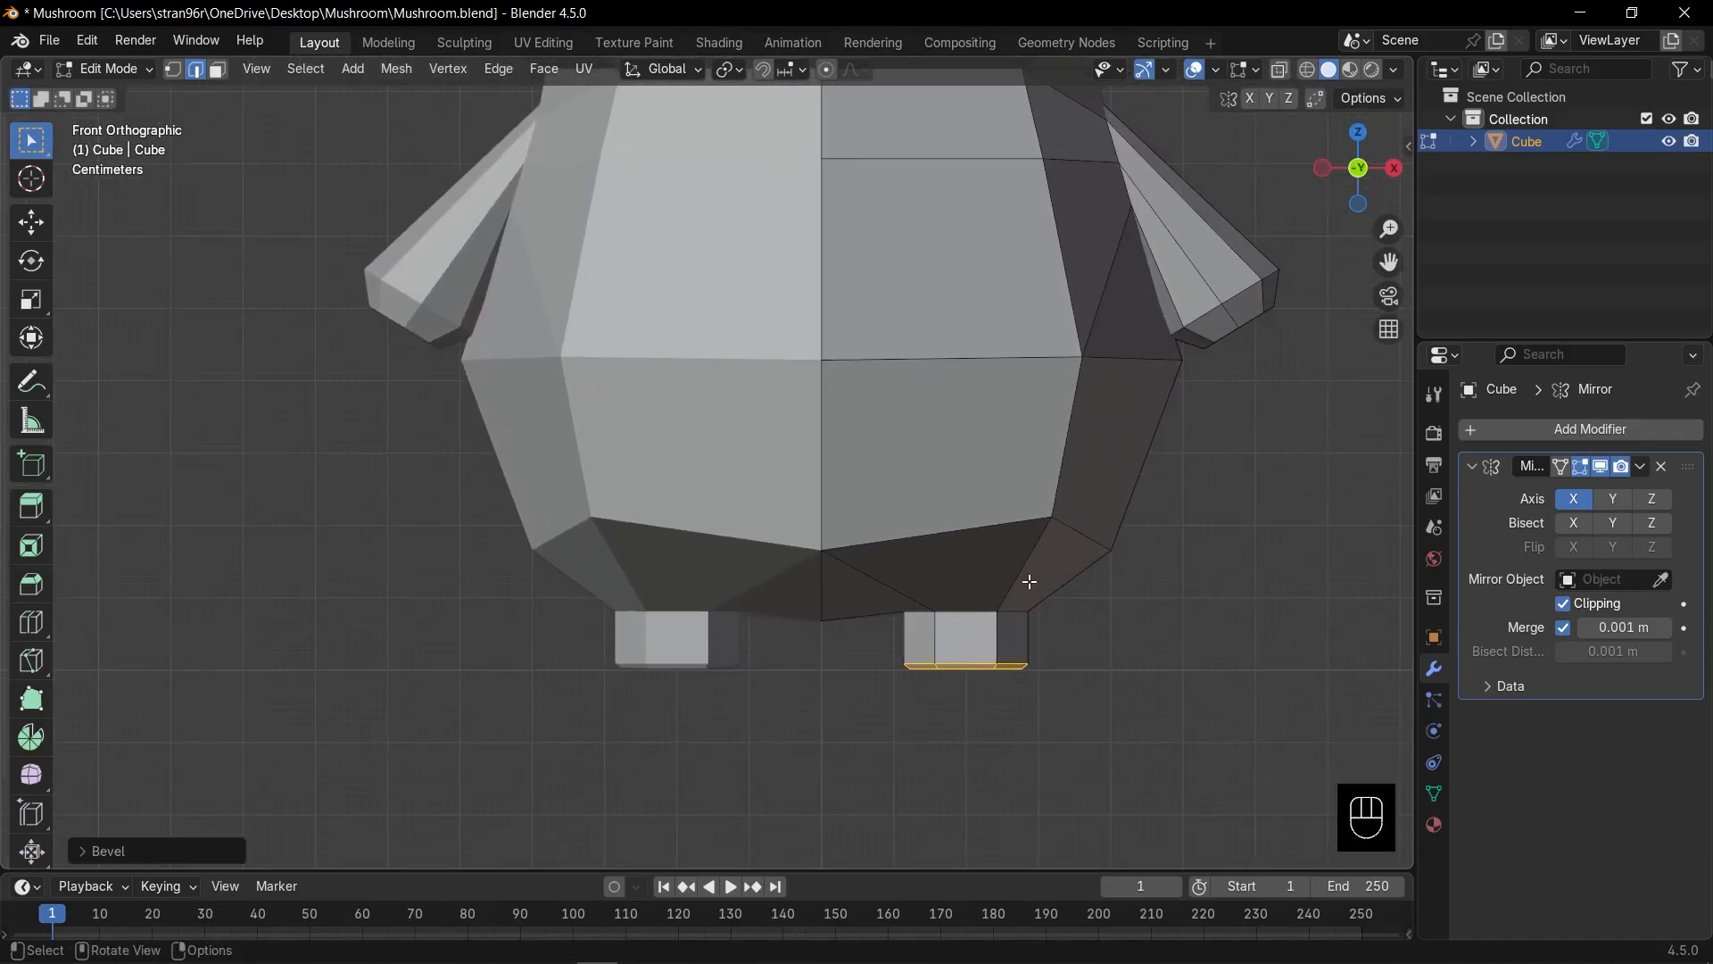
# In see-through vertex mode, widen the top vertices of the right leg.
pyautogui.press('Tab')
pyautogui.press('Tab')
pyautogui.hotkey('alt', 'z')
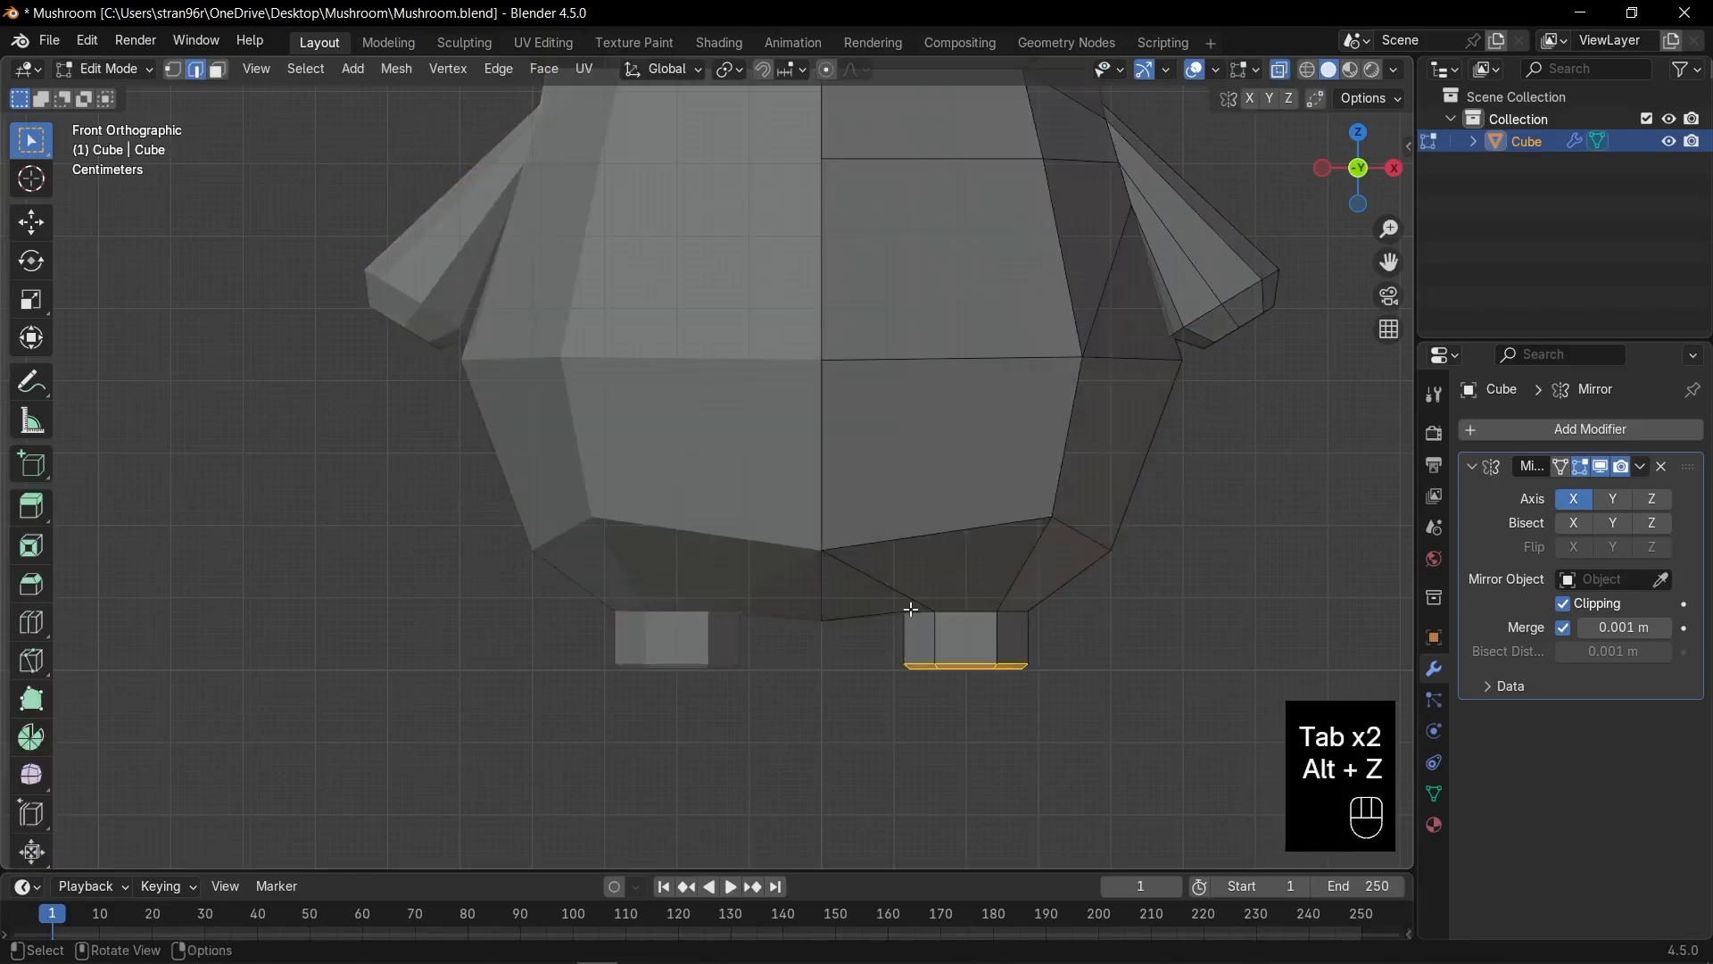
pyautogui.press('1')
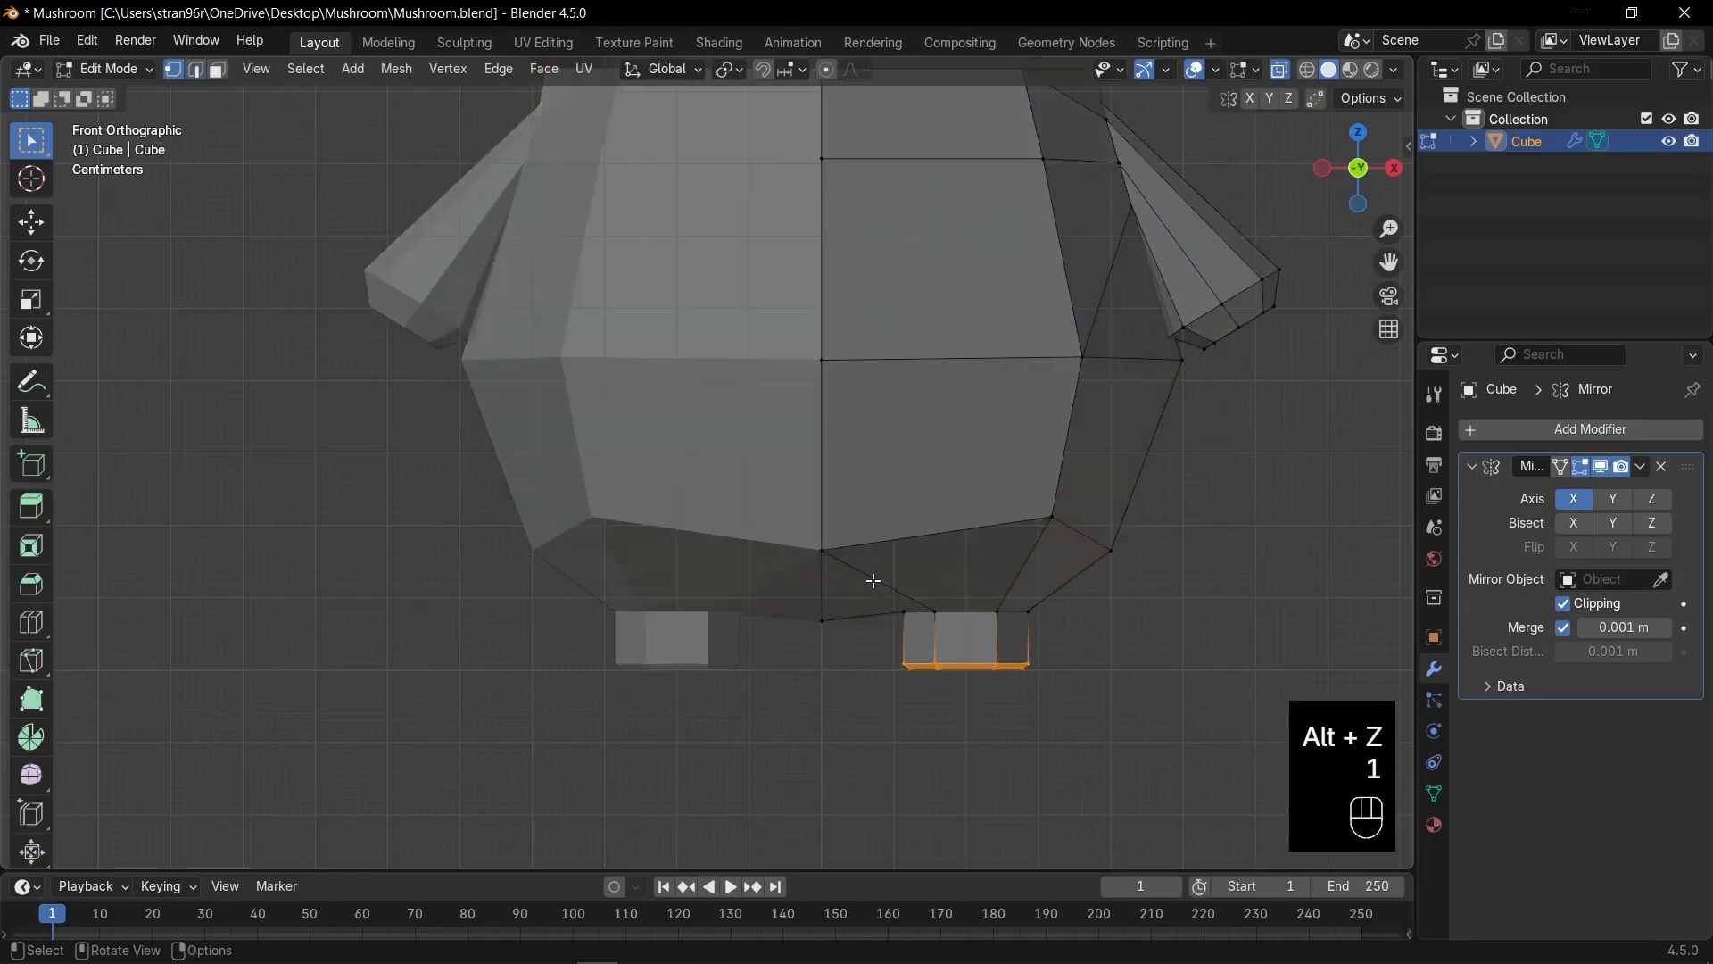
pyautogui.moveTo(874, 581); pyautogui.dragTo(1042, 641)
pyautogui.press('s')
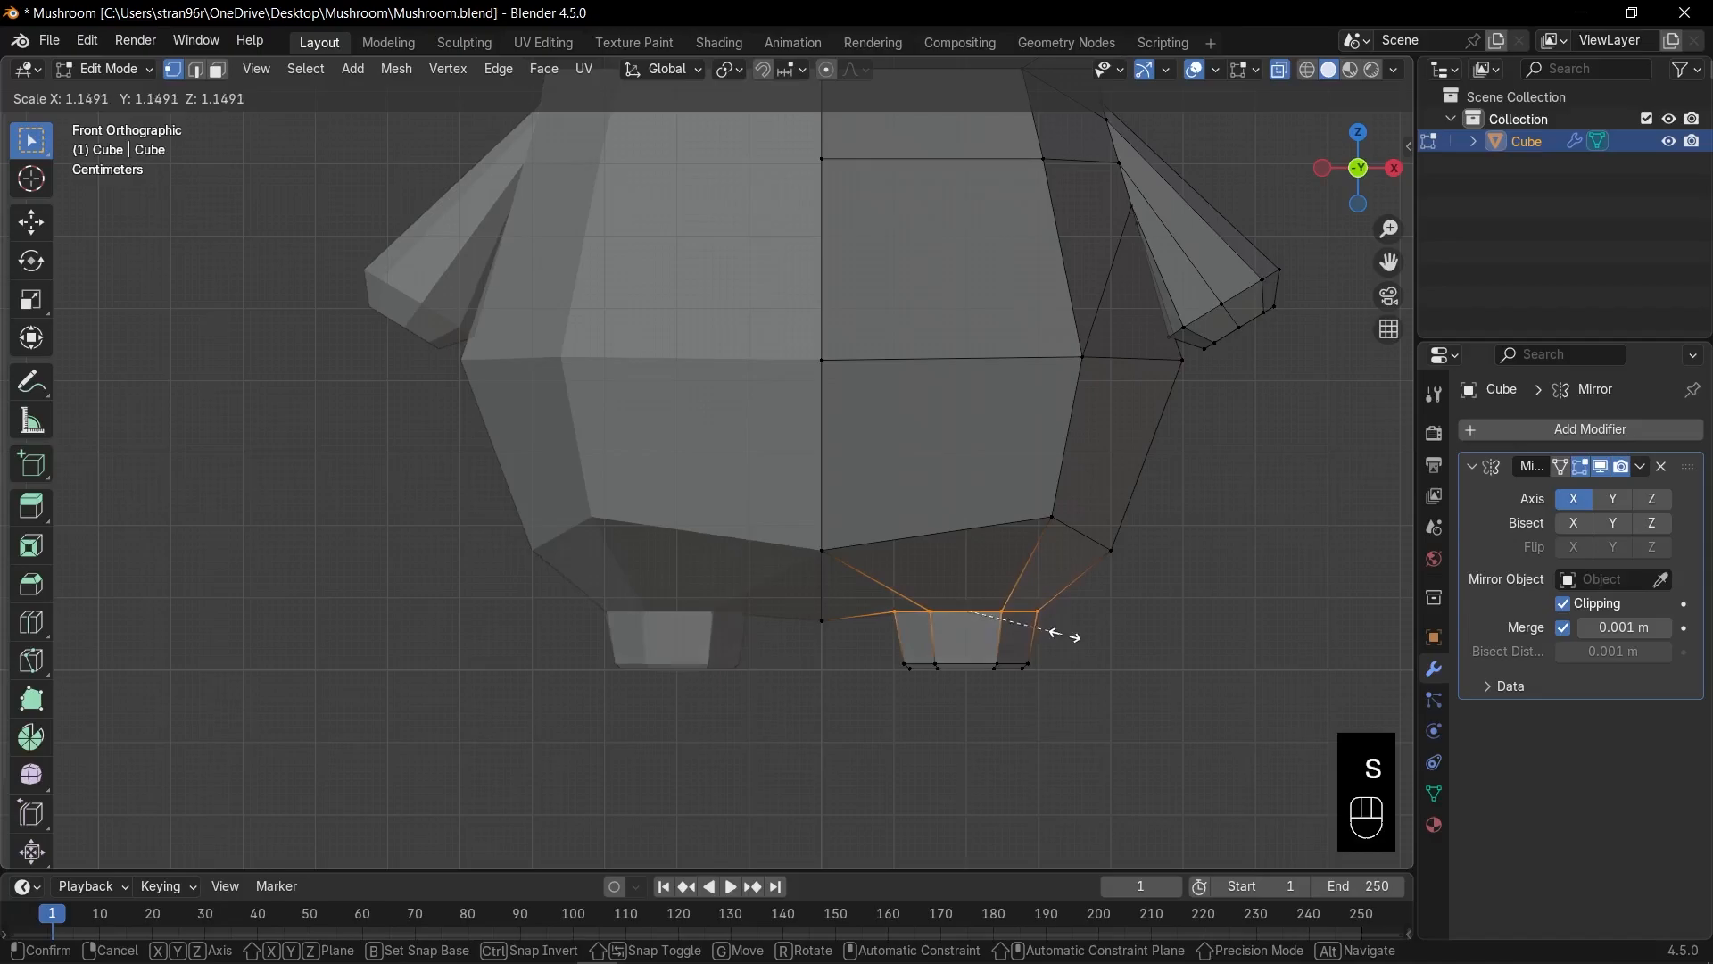
pyautogui.click(1085, 635)
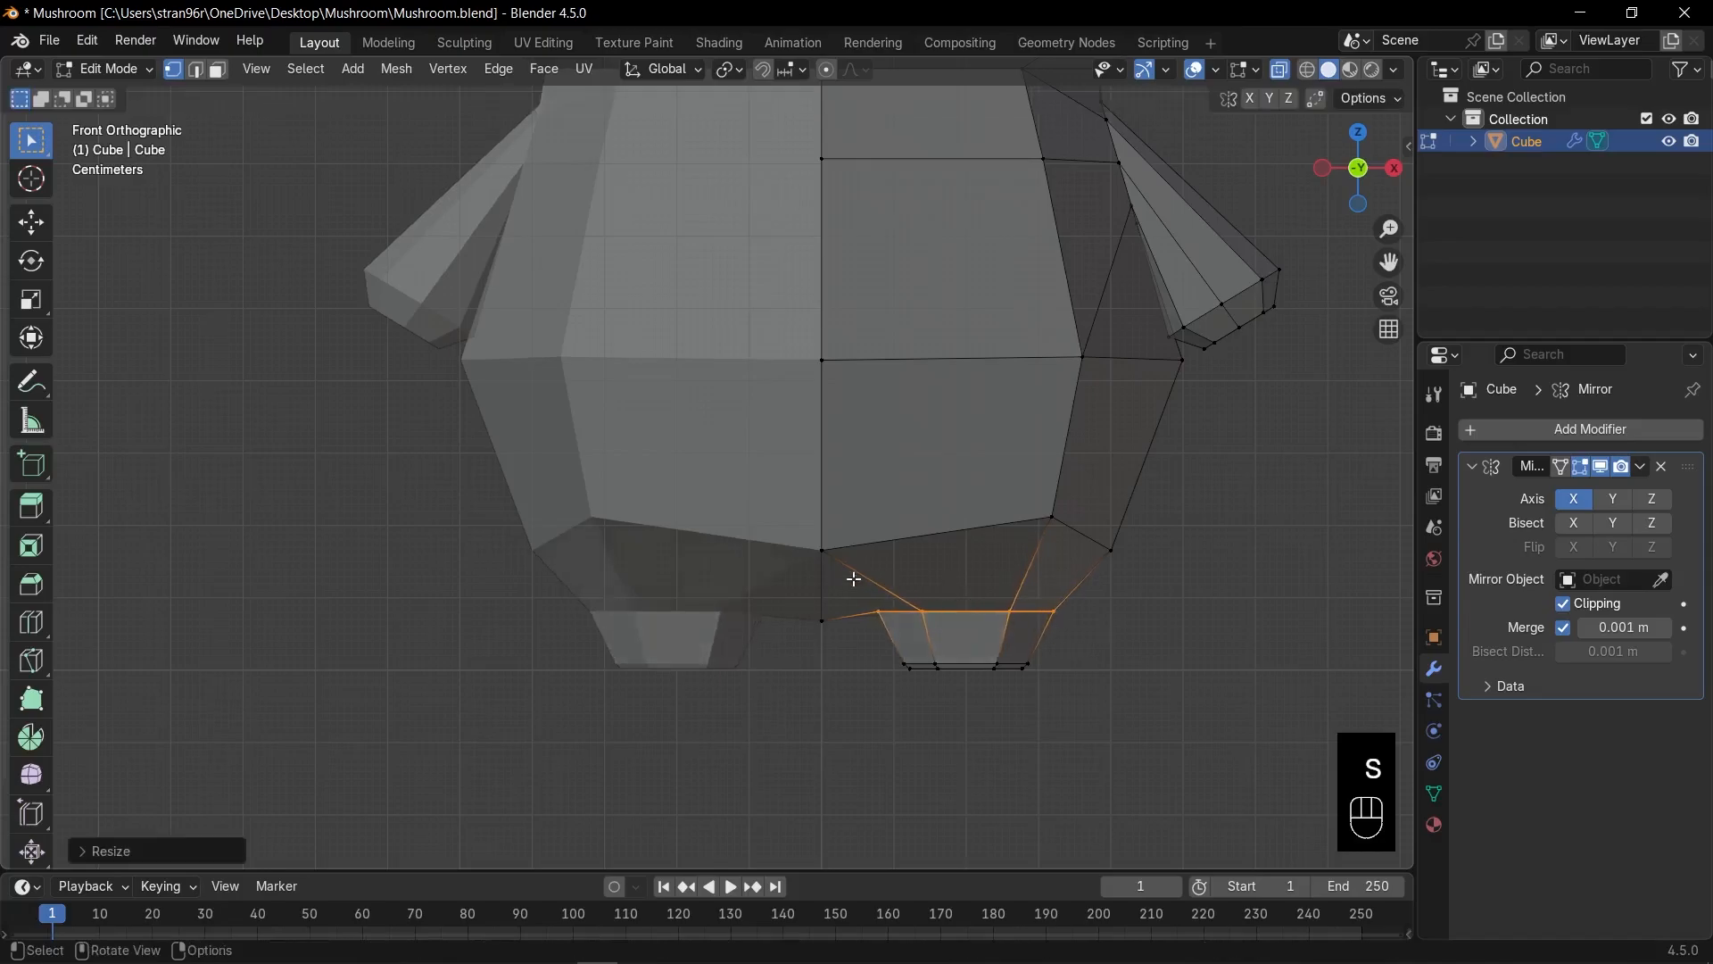
# Slide the right leg's foot vertices sideways along X toward the centre.
pyautogui.moveTo(841, 580); pyautogui.dragTo(1072, 717)
pyautogui.press('g')
pyautogui.press('z')
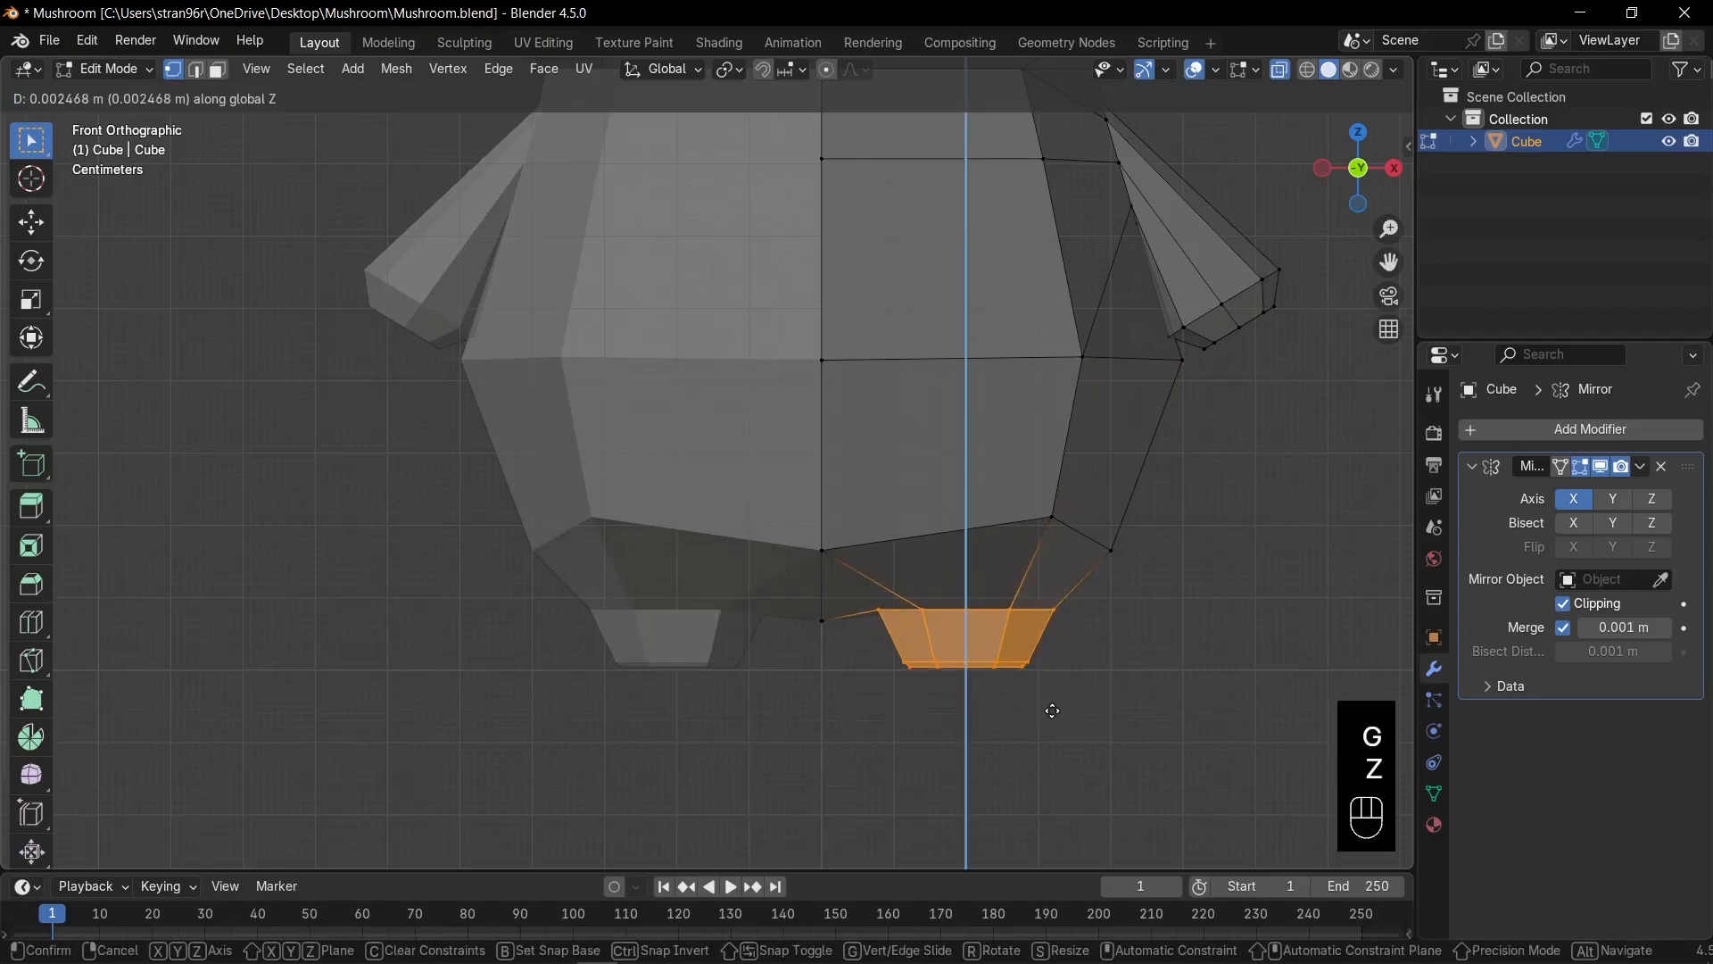
pyautogui.press('x')
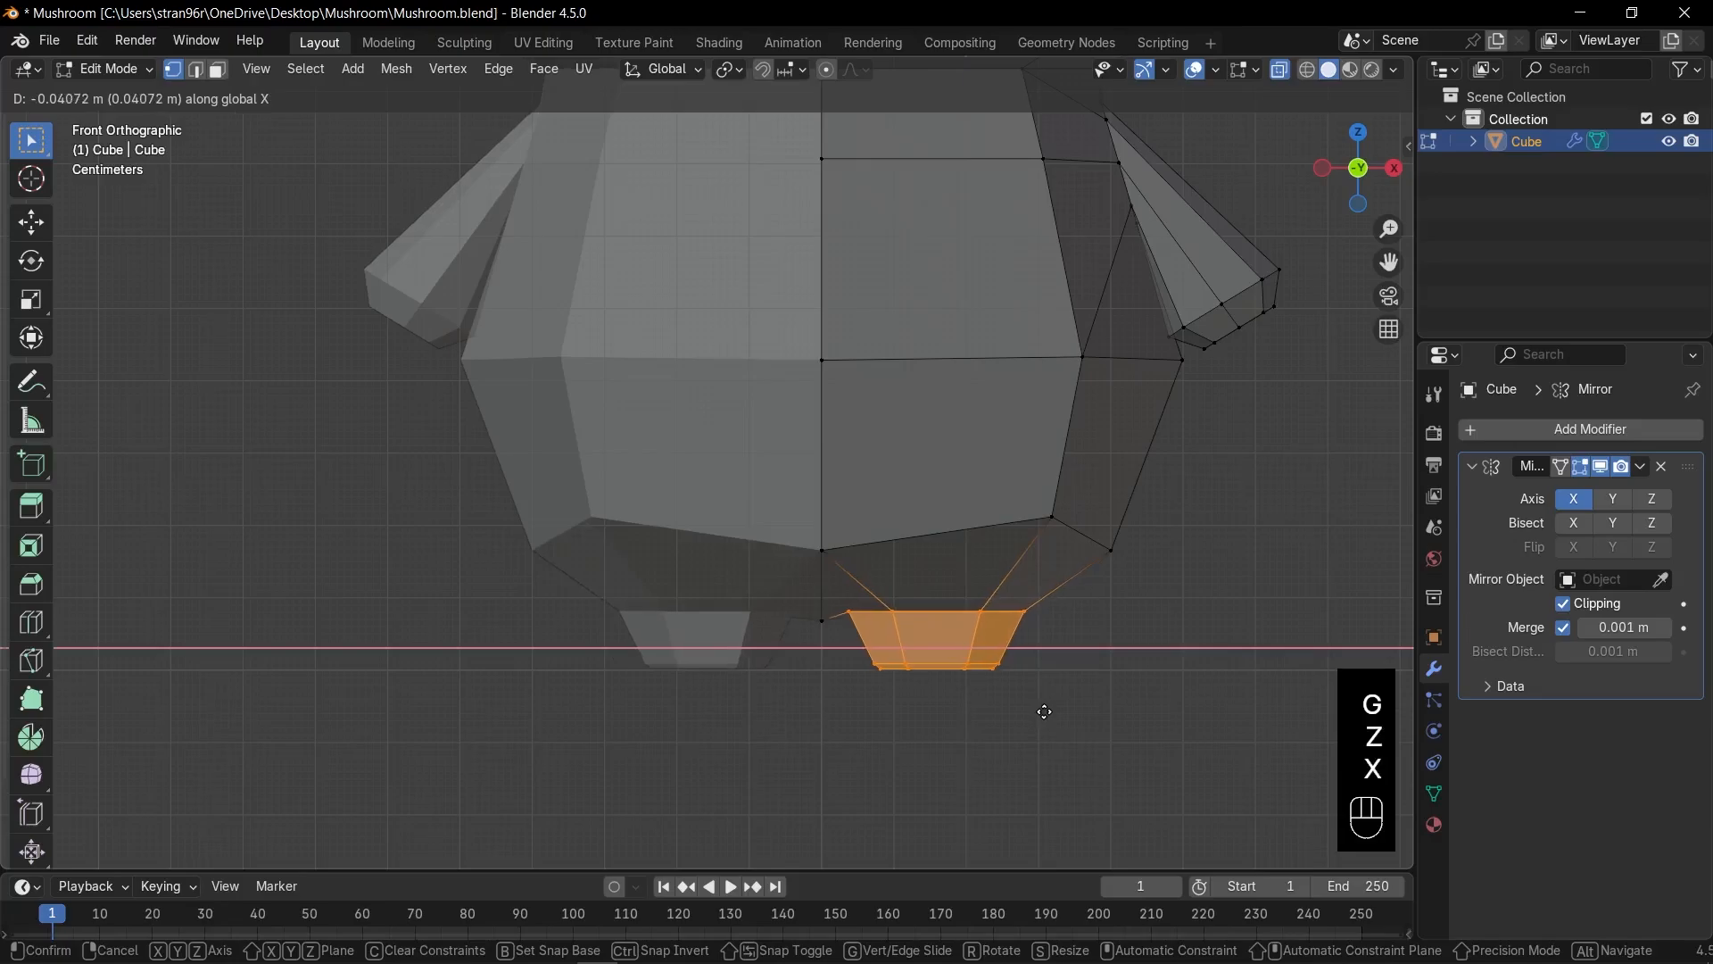
pyautogui.click(1045, 709)
# Raise the centre vertex between the legs along Z.
pyautogui.moveTo(809, 603); pyautogui.dragTo(838, 641)
pyautogui.press('g')
pyautogui.press('z')
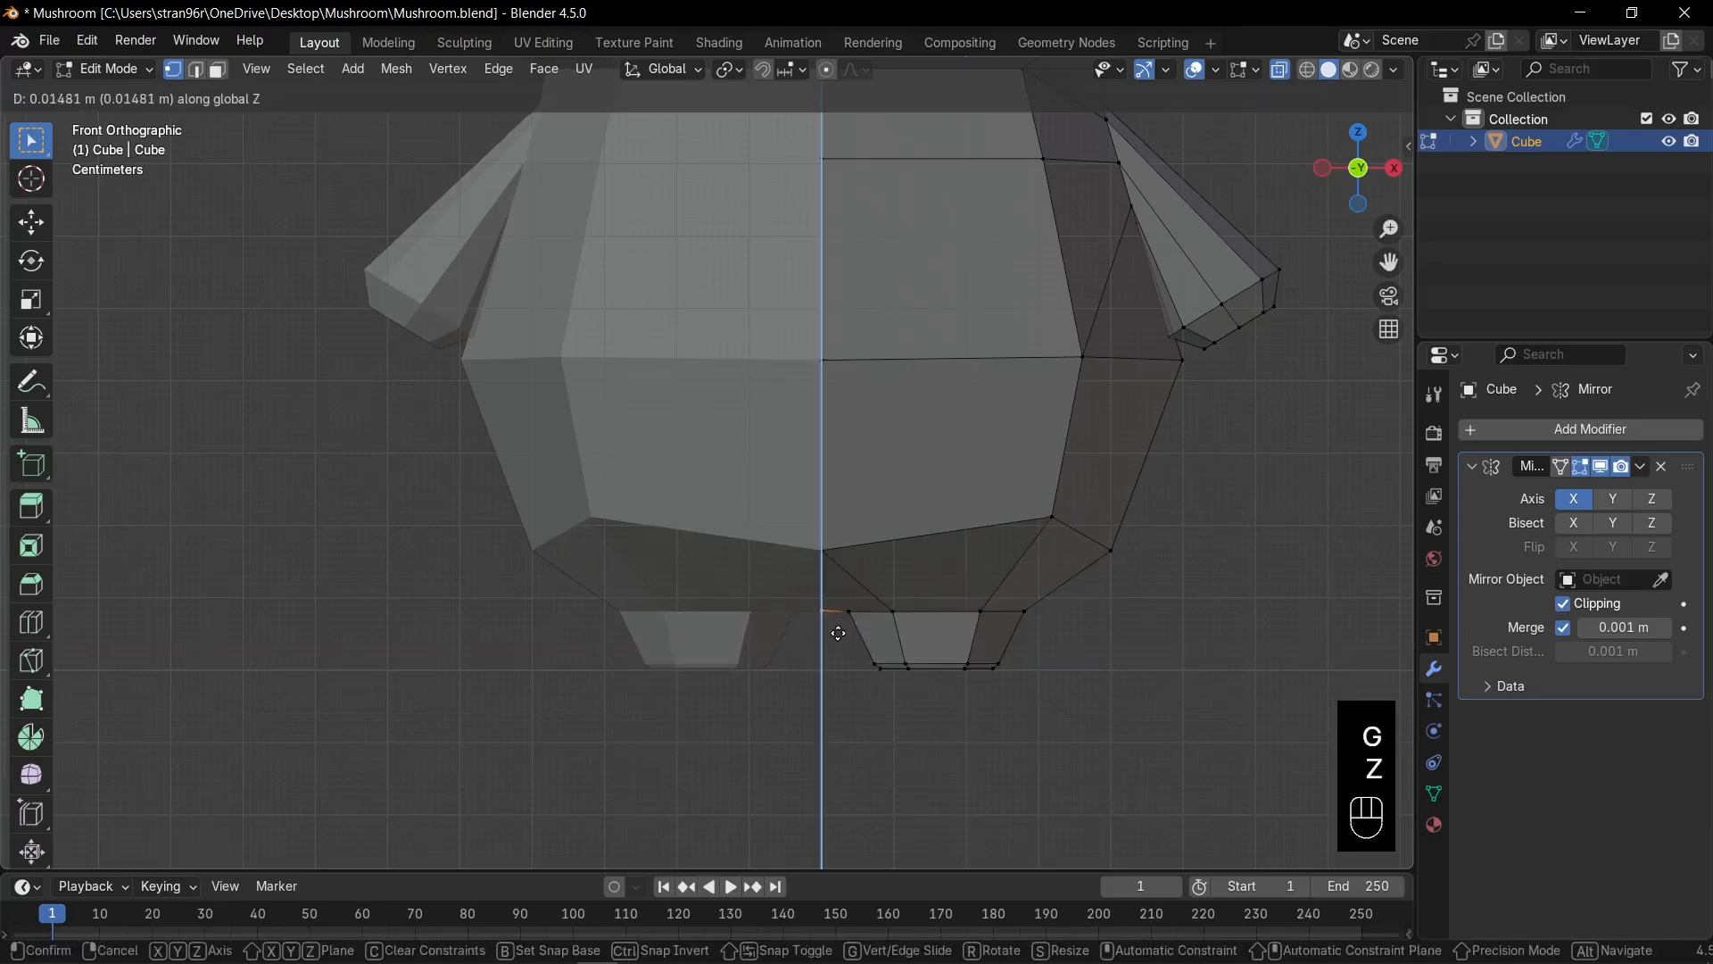
pyautogui.click(836, 629)
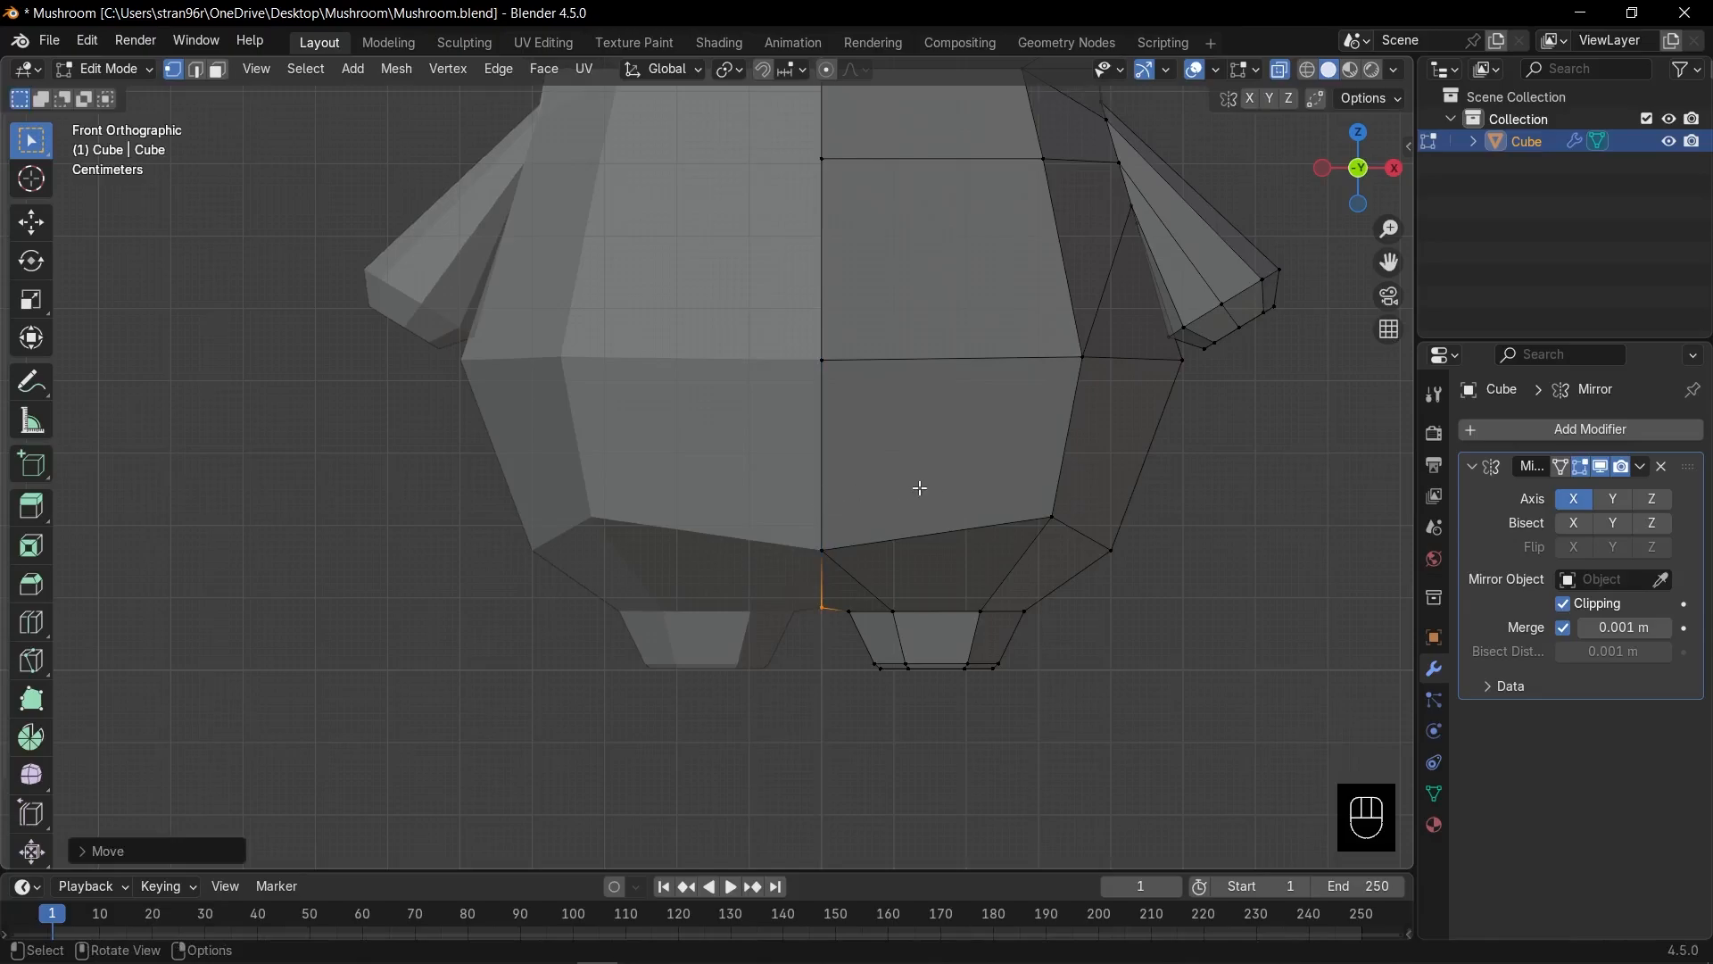
# Add a level-2 Subdivision Surface after the Mirror modifier and collapse both modifier panels.
pyautogui.press('Tab')
pyautogui.hotkey('alt', 'z')
pyautogui.scroll(-5, 939, 484)
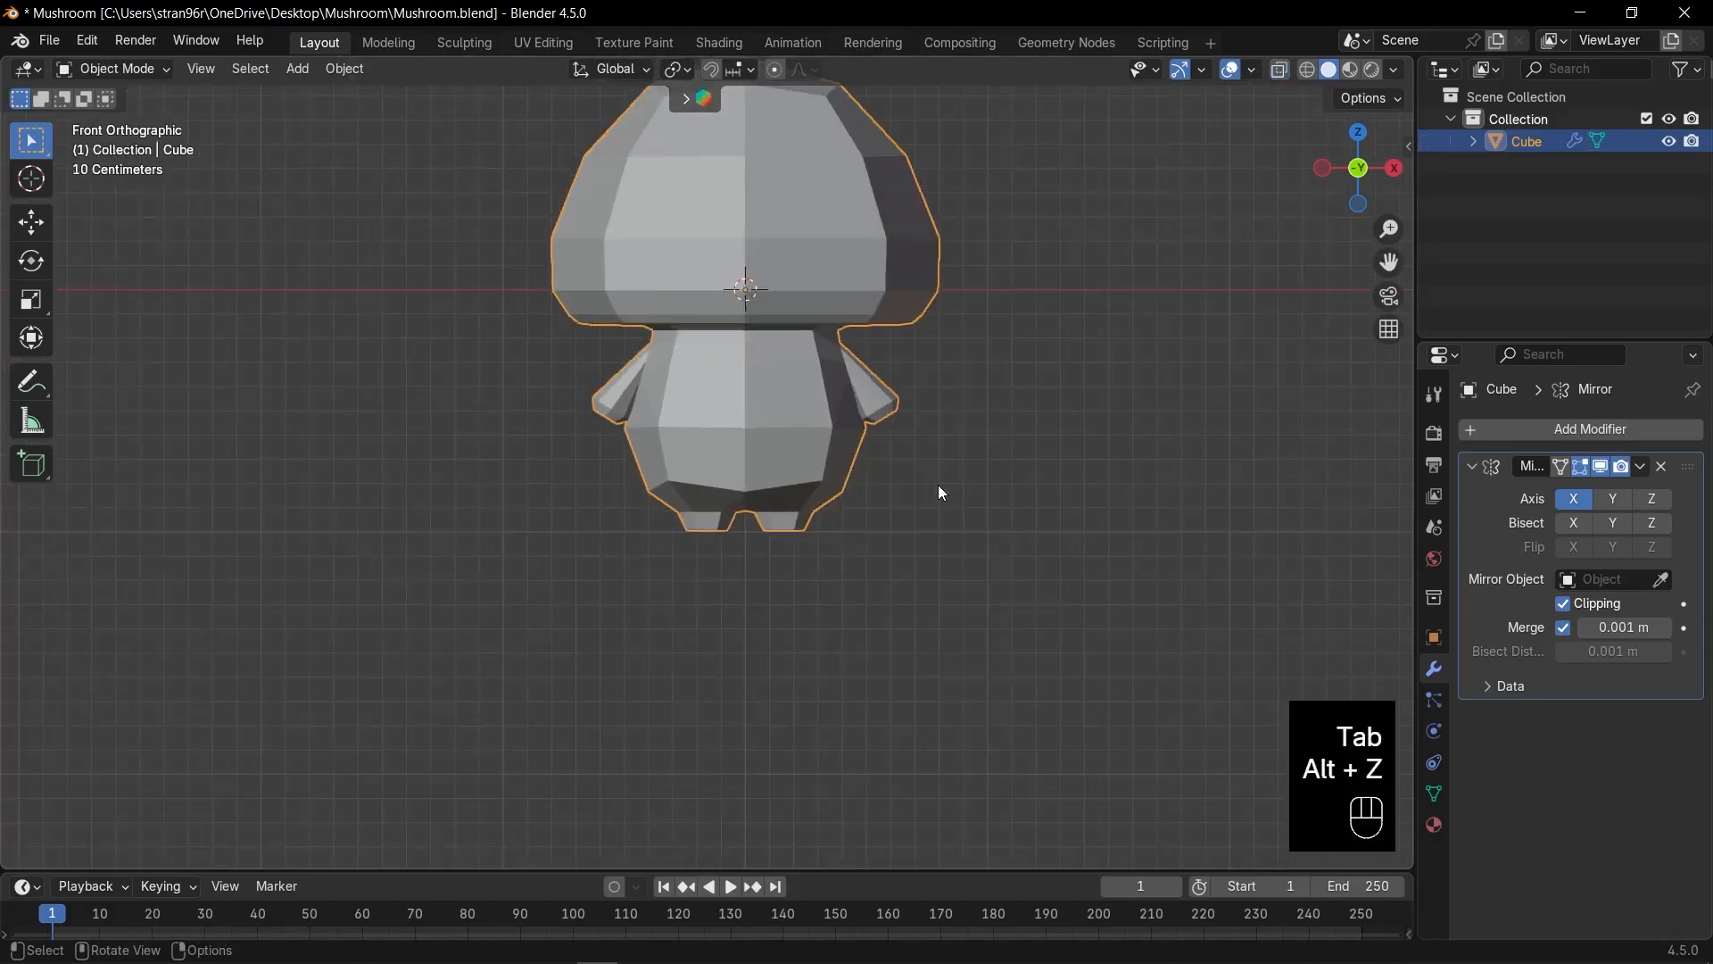
pyautogui.hotkey('ctrl', '2')
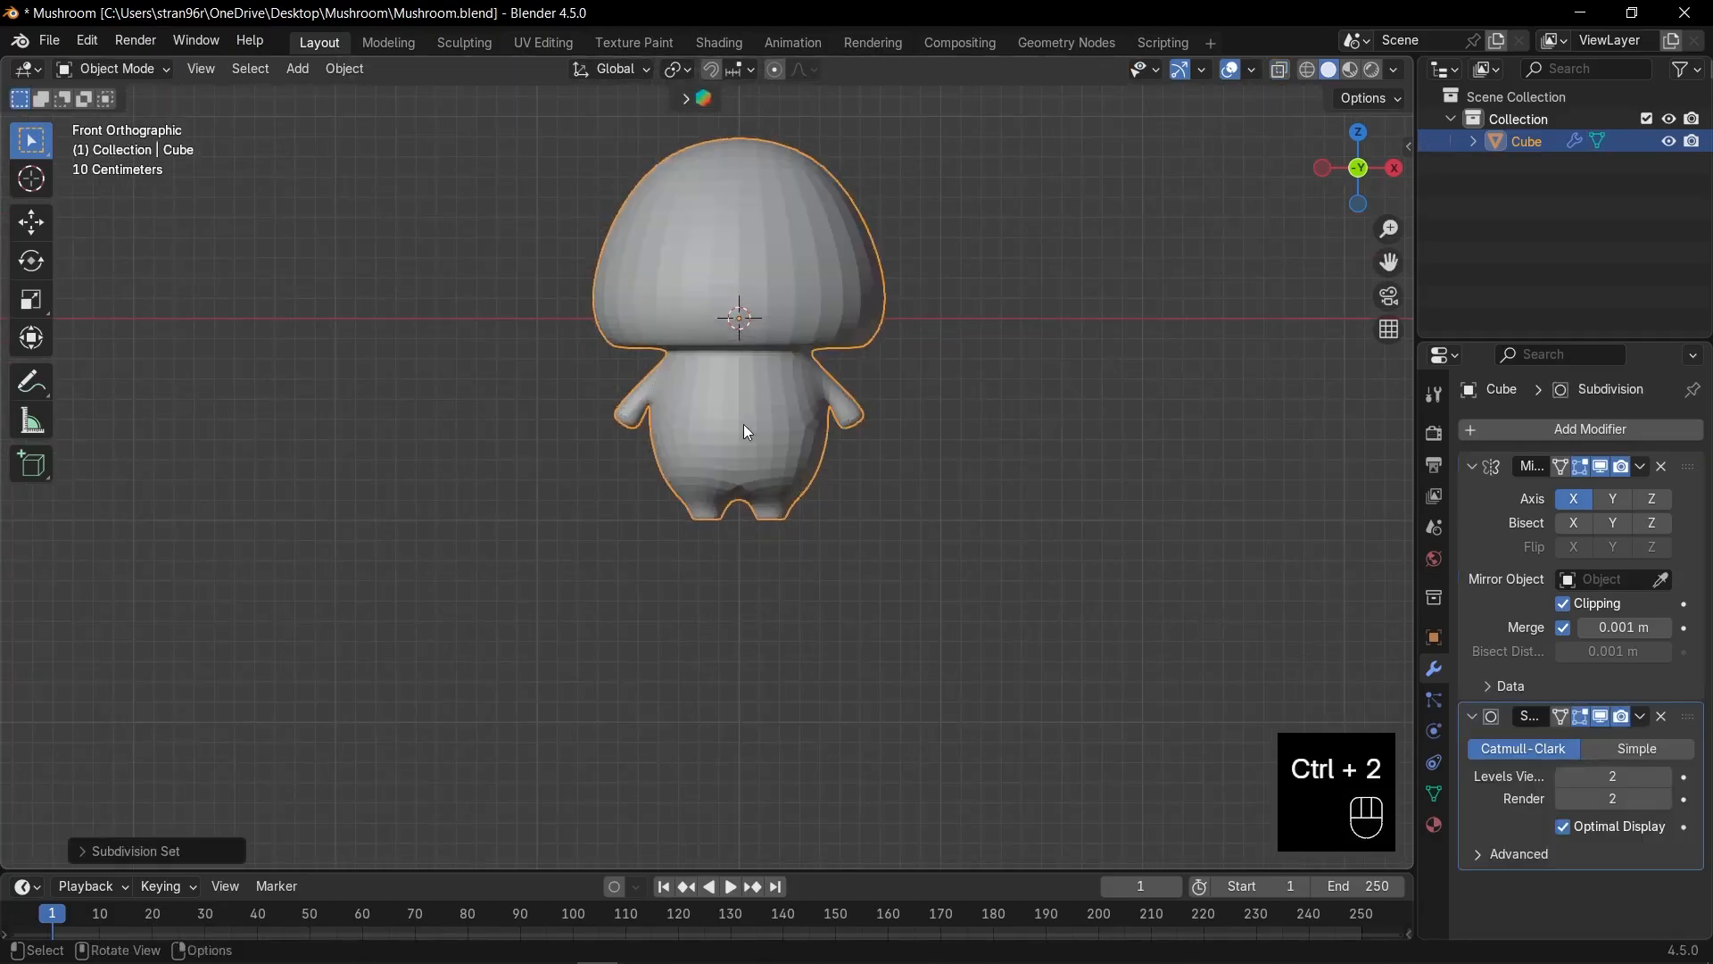
pyautogui.click(1468, 467)
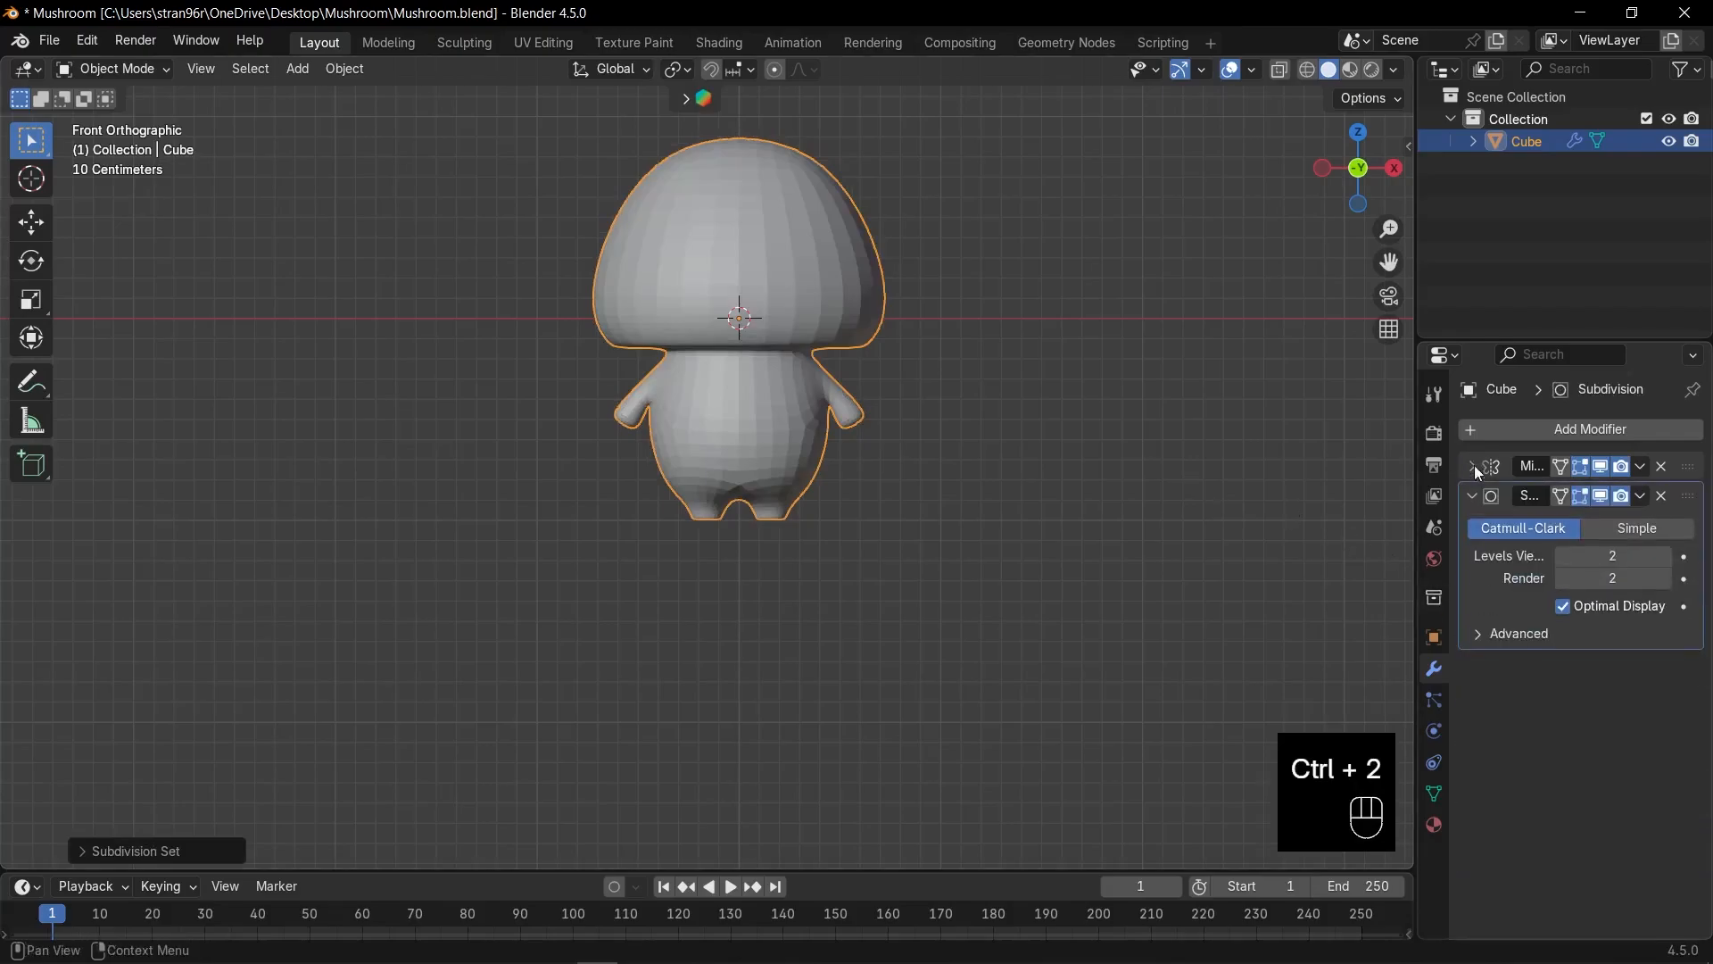
pyautogui.click(1474, 493)
pyautogui.scroll(3, 836, 506)
pyautogui.scroll(2, 919, 546)
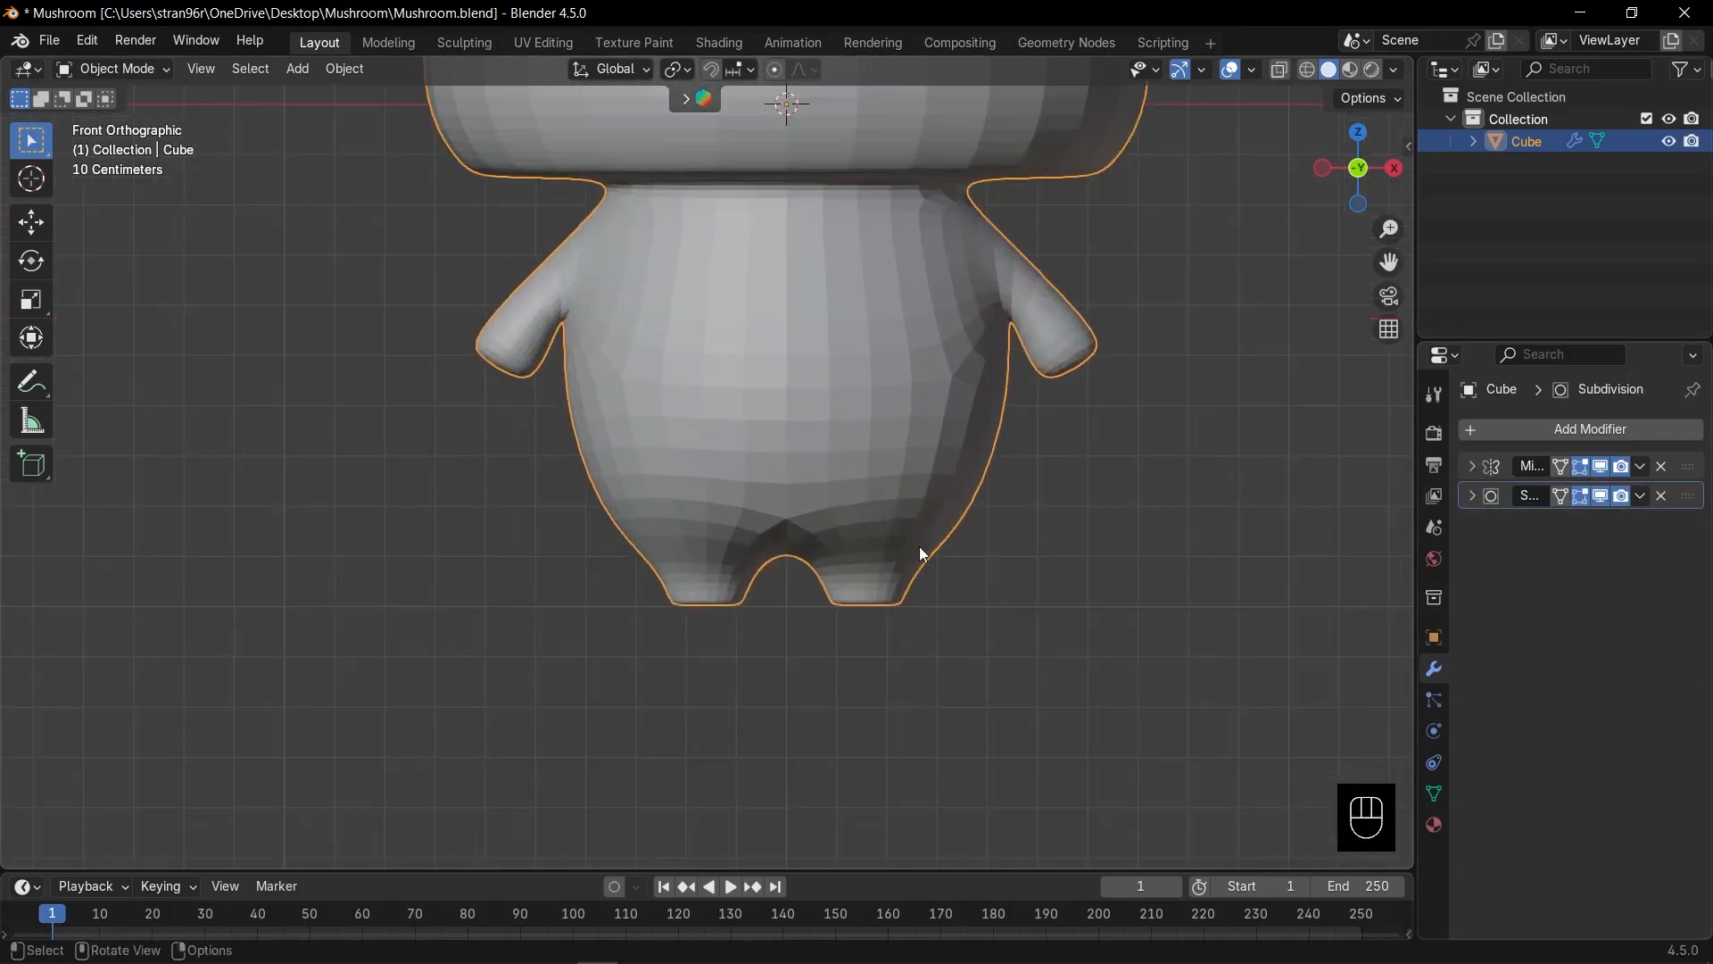
pyautogui.press('Tab')
pyautogui.scroll(2, 929, 573)
pyautogui.keyDown('shift'); pyautogui.moveTo(933, 574); pyautogui.dragTo(904, 577, button='middle'); pyautogui.keyUp('shift')
# Flatten the upper ring of lower-body vertices to a single height.
pyautogui.scroll(2, 903, 576)
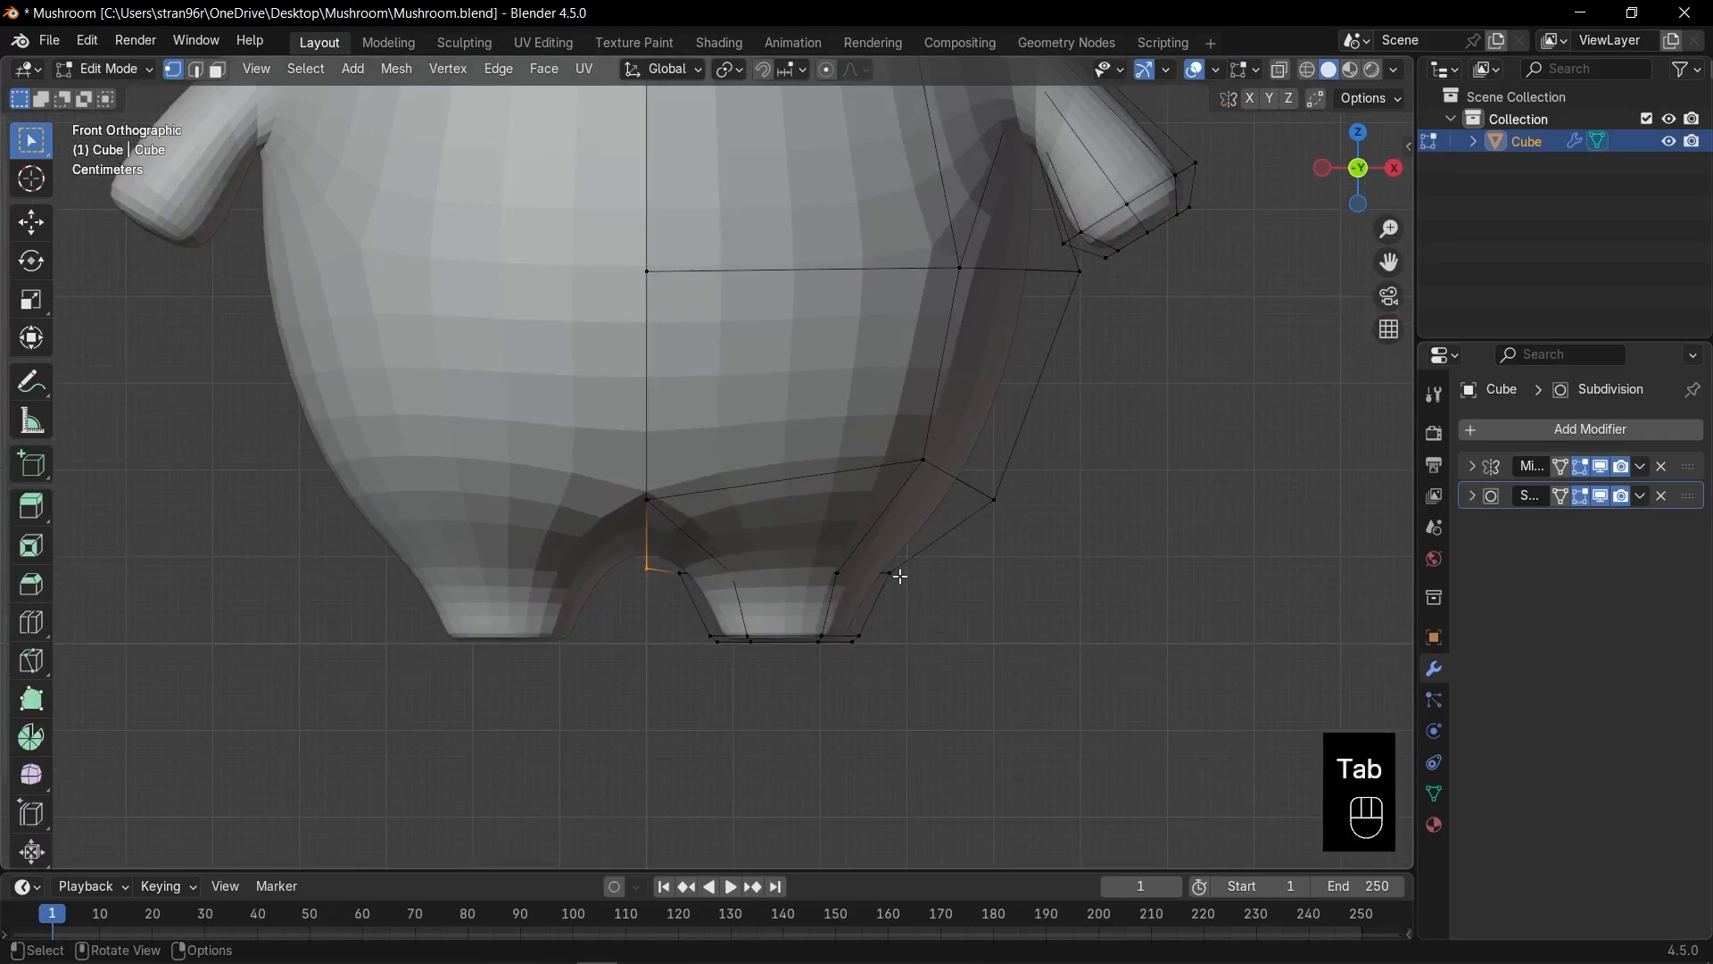
pyautogui.press('1')
pyautogui.hotkey('alt', 'z')
pyautogui.moveTo(657, 539); pyautogui.dragTo(949, 612)
pyautogui.press('s')
pyautogui.moveTo(586, 396); pyautogui.dragTo(991, 514)
pyautogui.press('s')
pyautogui.press('z')
pyautogui.press('0')
pyautogui.press('Return')
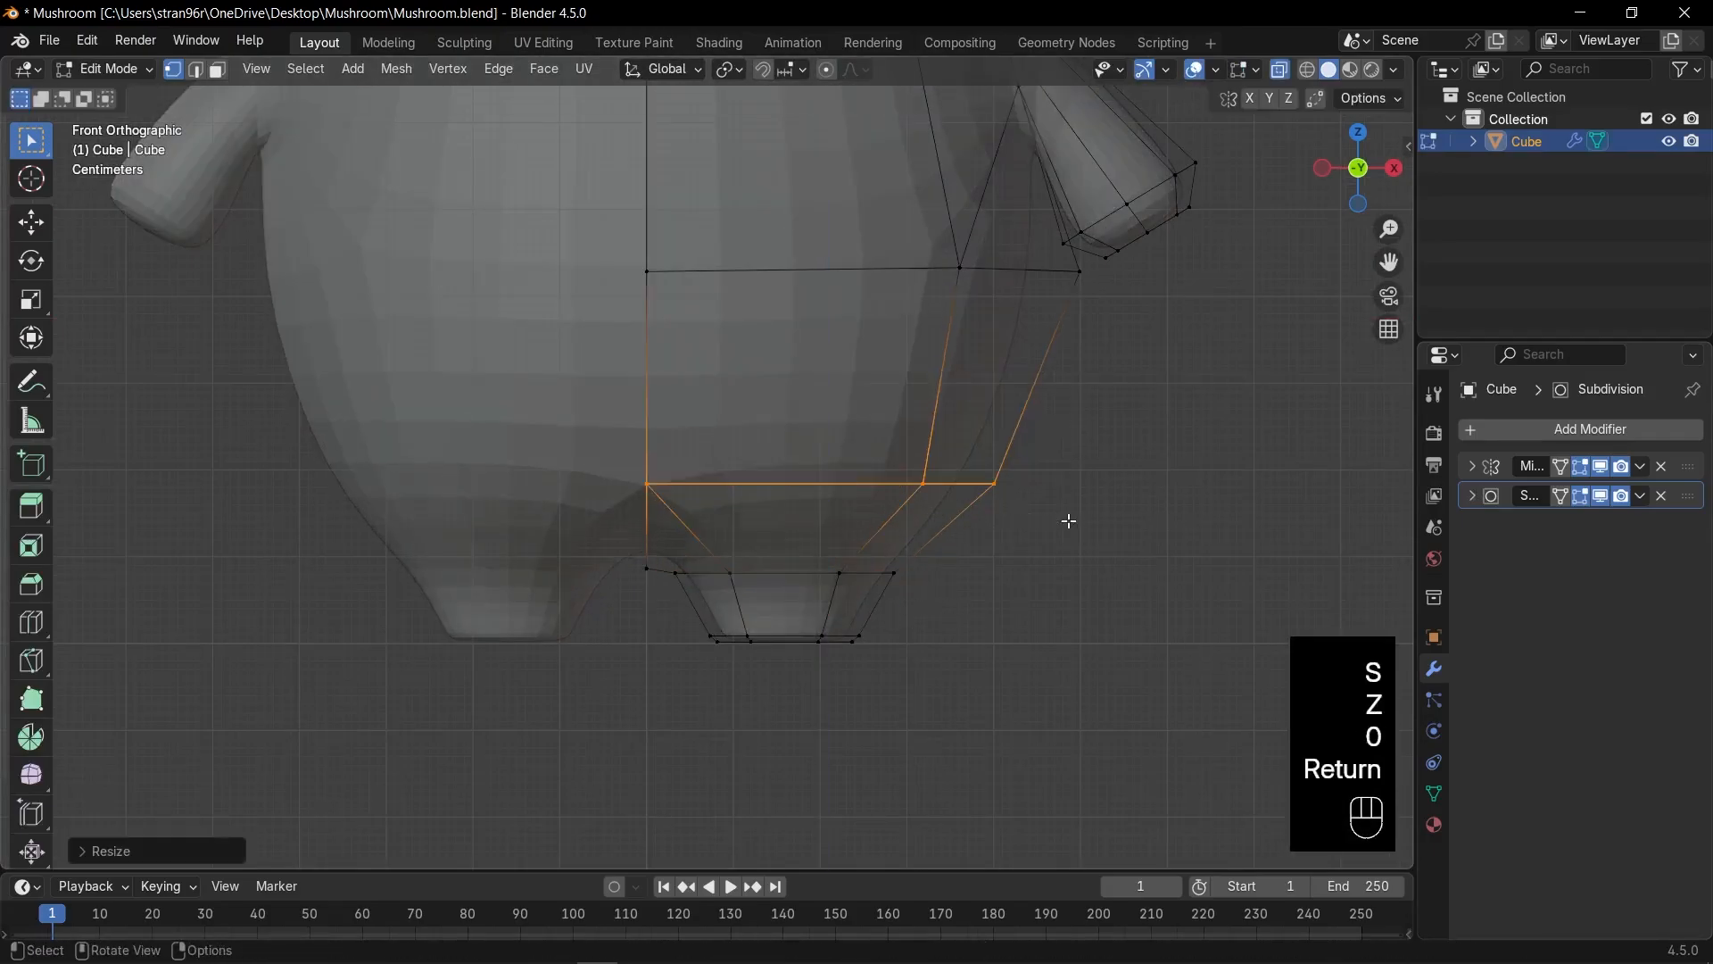
# Lower the flattened ring vertically and resize the vertex ring beneath it.
pyautogui.press('g')
pyautogui.press('z')
pyautogui.click(1063, 549)
pyautogui.scroll(2, 685, 575)
pyautogui.moveTo(658, 600); pyautogui.dragTo(1008, 664)
pyautogui.press('s')
pyautogui.click(1047, 651)
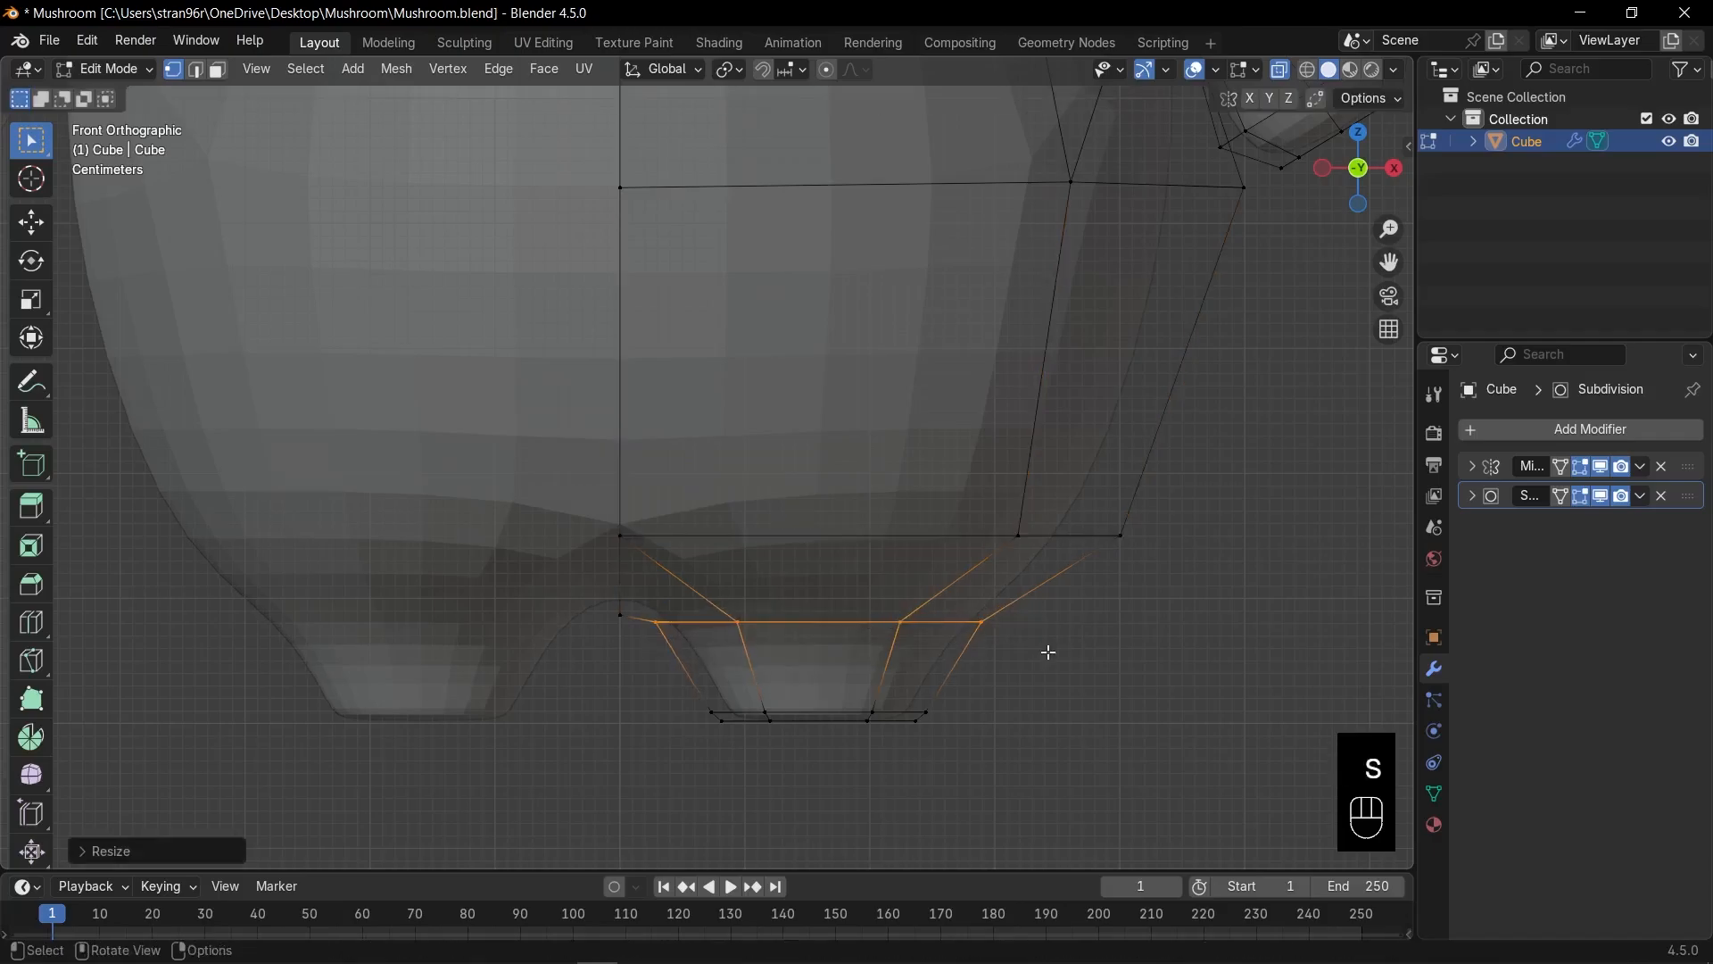
# Rotate and scale the lower foot ring, then move the foot-bottom vertices straight down.
pyautogui.press('g')
pyautogui.press('r')
pyautogui.press('s')
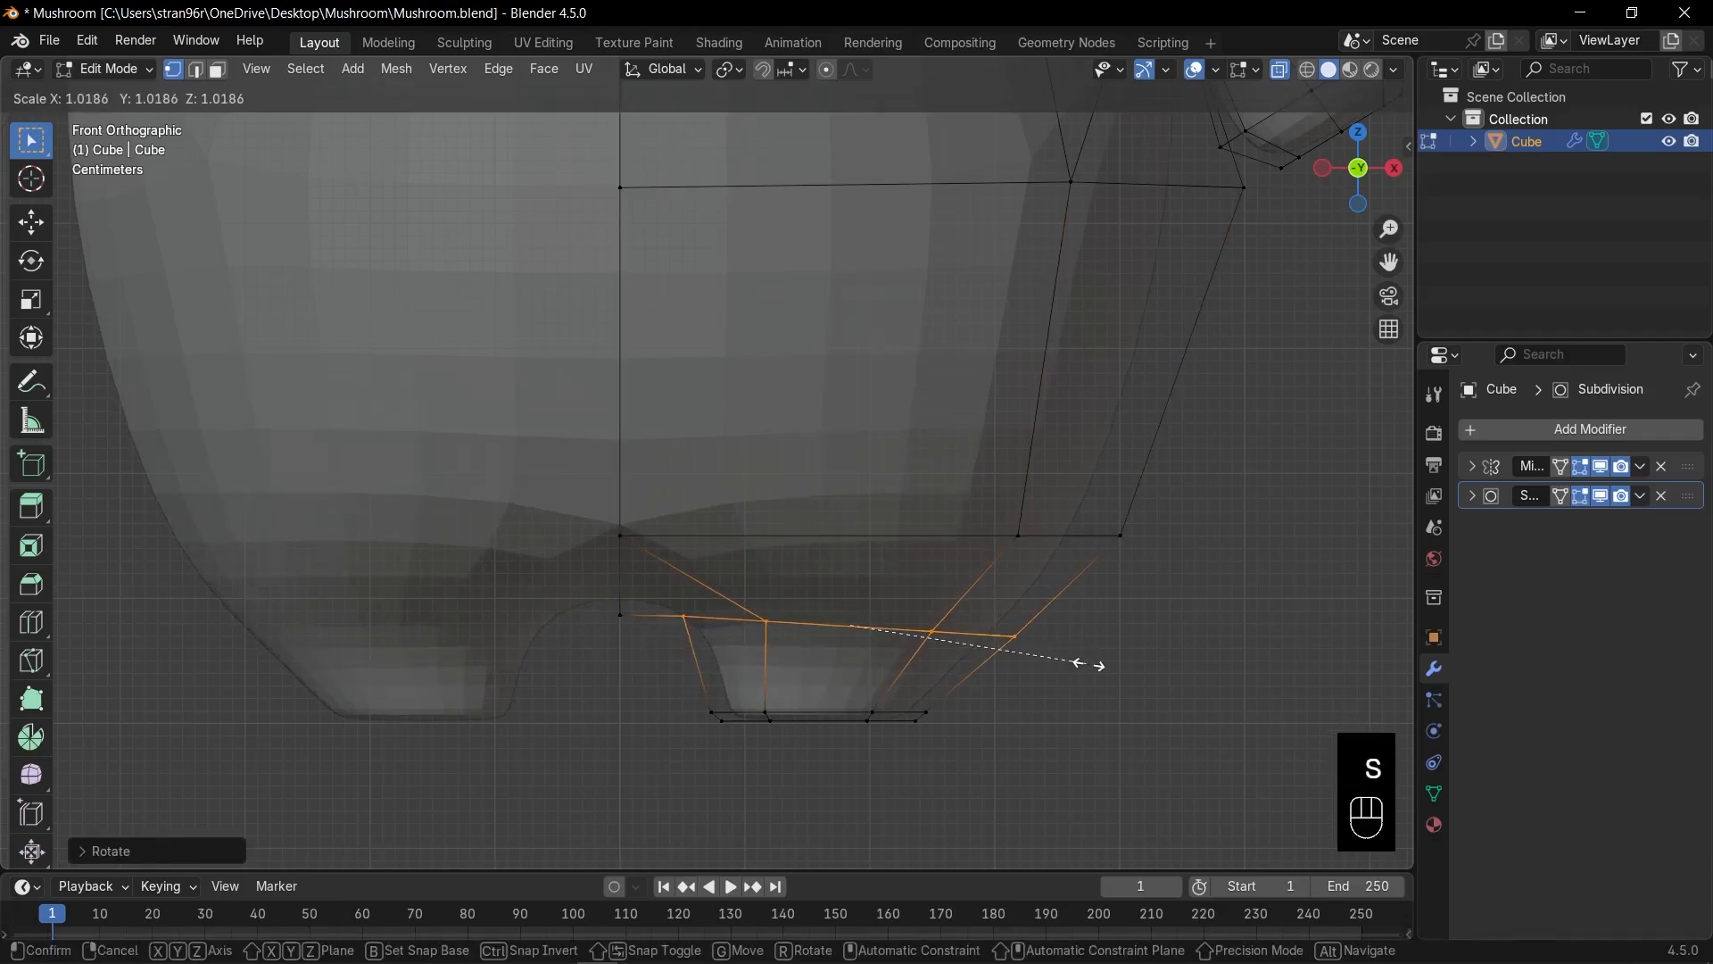
pyautogui.click(1094, 666)
pyautogui.moveTo(596, 508); pyautogui.dragTo(705, 580)
pyautogui.press('g')
pyautogui.press('z')
pyautogui.click(719, 608)
# Select the arm's middle and tip edge loops with see-through display on.
pyautogui.scroll(-4, 923, 613)
pyautogui.press('Tab')
pyautogui.hotkey('alt', 'z')
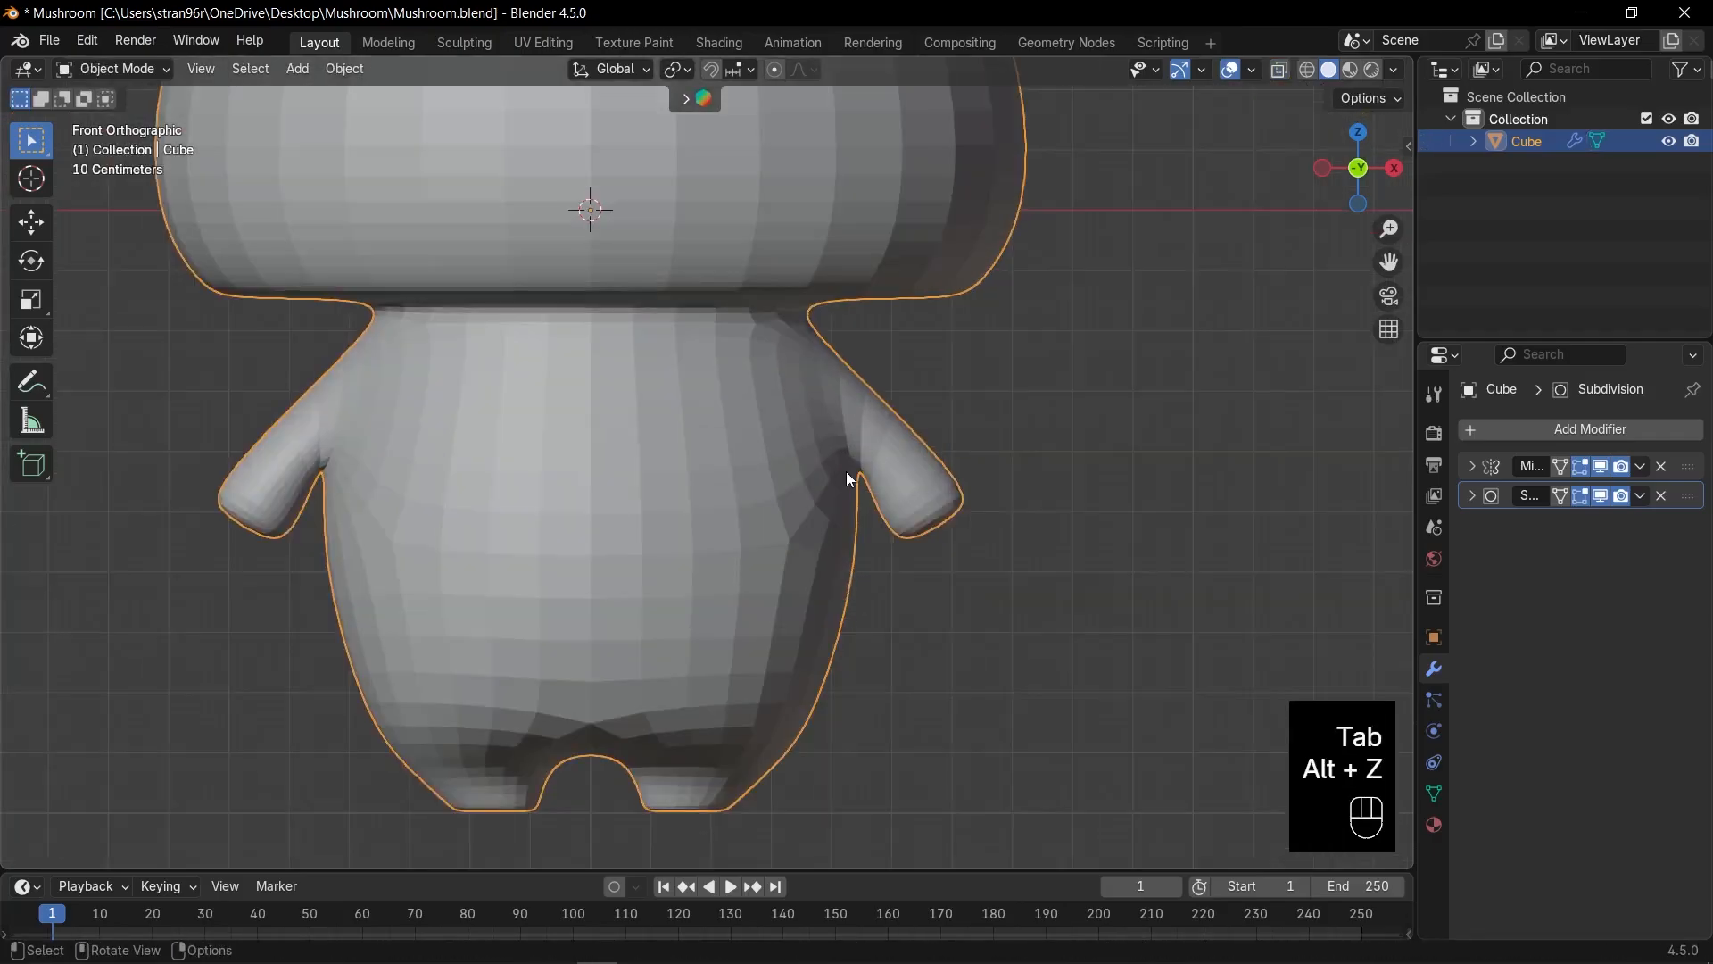
pyautogui.scroll(2, 946, 460)
pyautogui.press('Tab')
pyautogui.press('2')
pyautogui.hotkey('alt', 'z')
pyautogui.hotkey('alt', 'z')
pyautogui.keyDown('alt'); pyautogui.click(942, 500); pyautogui.keyUp('alt')
pyautogui.hotkey('alt', 'z')
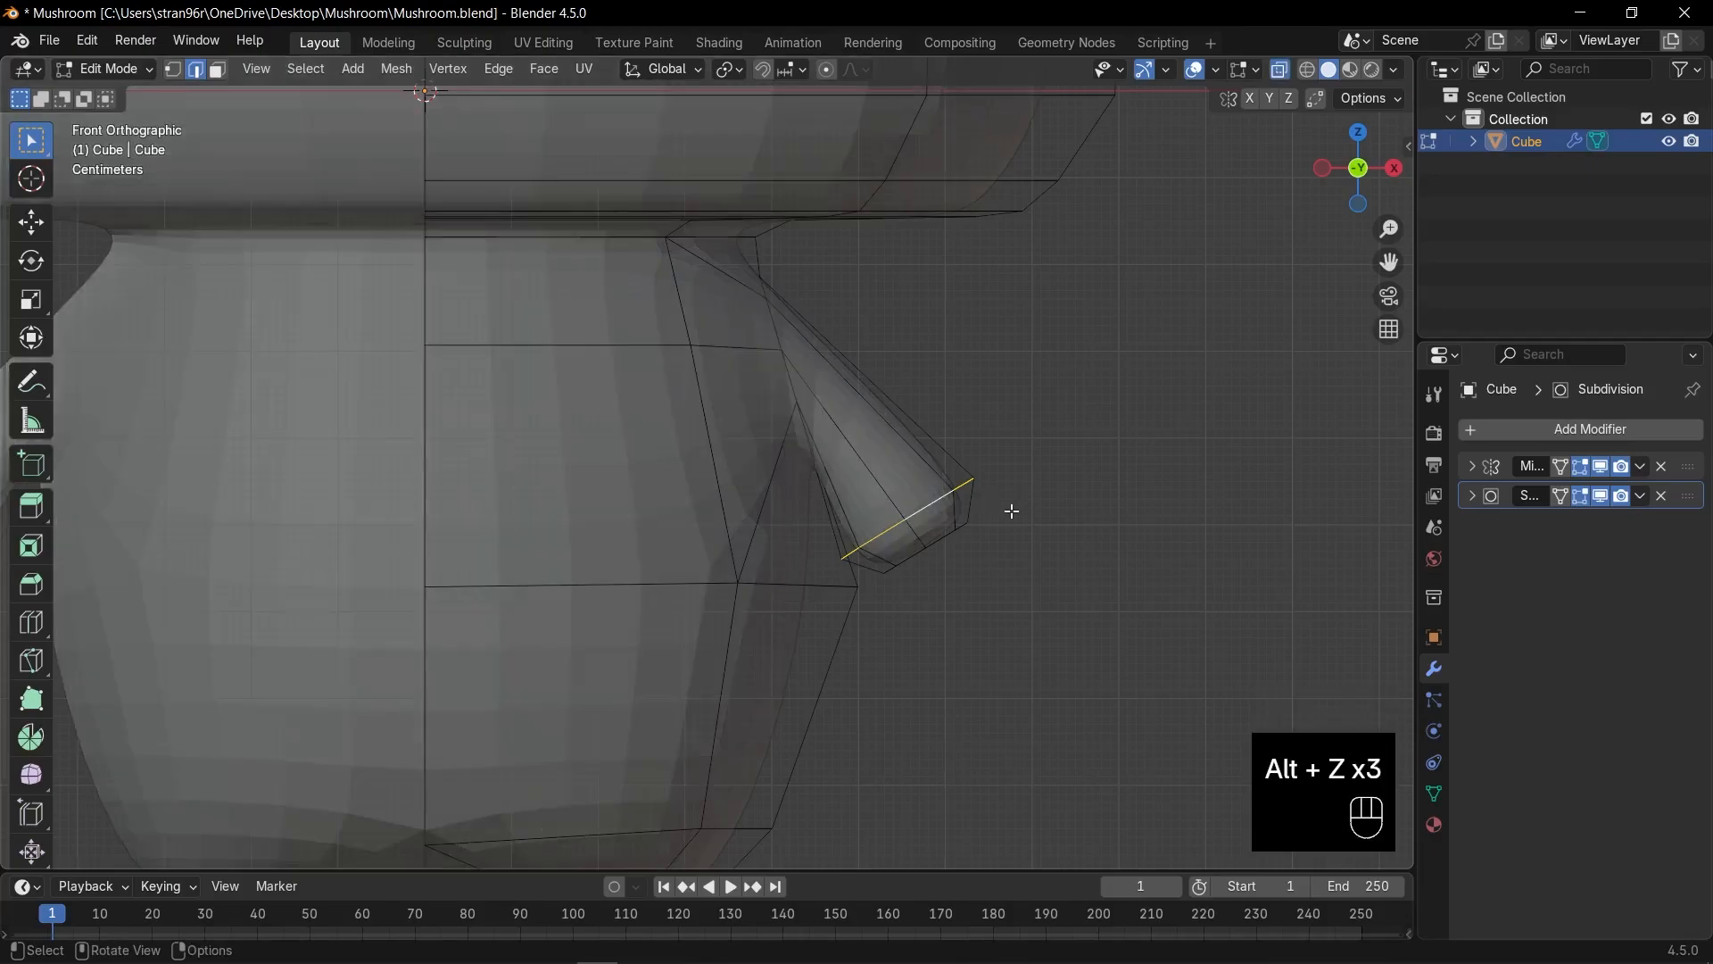
pyautogui.keyDown('alt'); pyautogui.keyDown('shift'); pyautogui.click(944, 539); pyautogui.keyUp('shift'); pyautogui.keyUp('alt')
# Enlarge, move and rotate the two selected arm edge loops.
pyautogui.press('s')
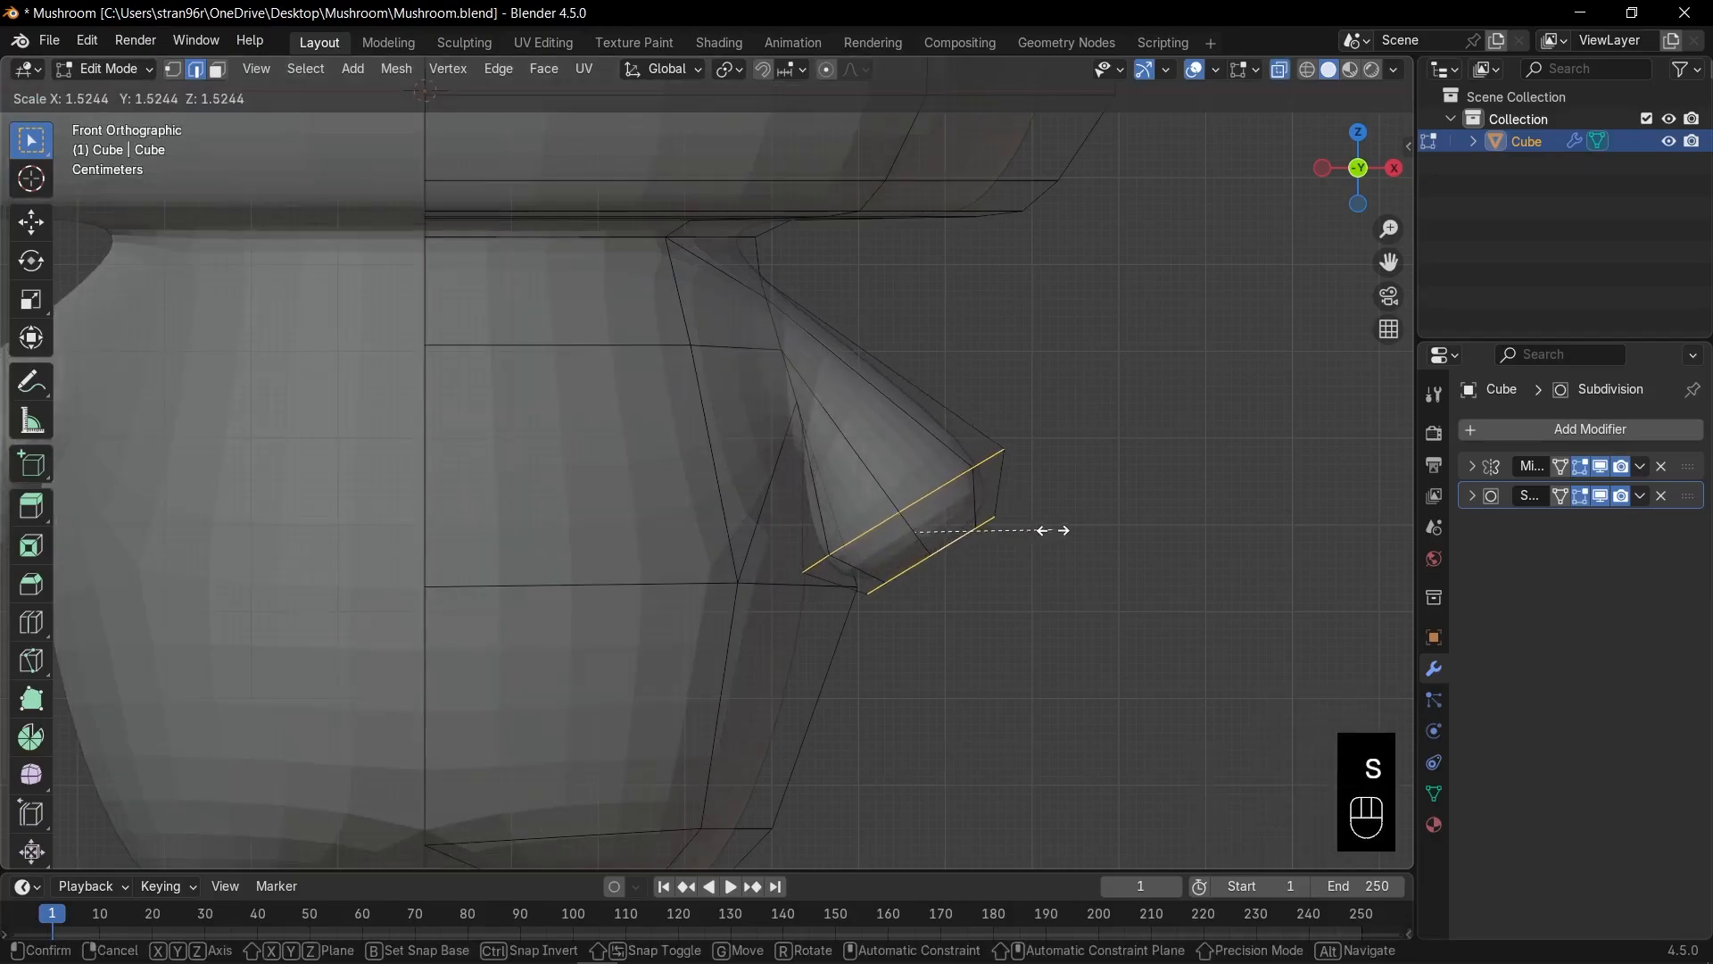
pyautogui.click(1051, 531)
pyautogui.press('g')
pyautogui.click(1044, 553)
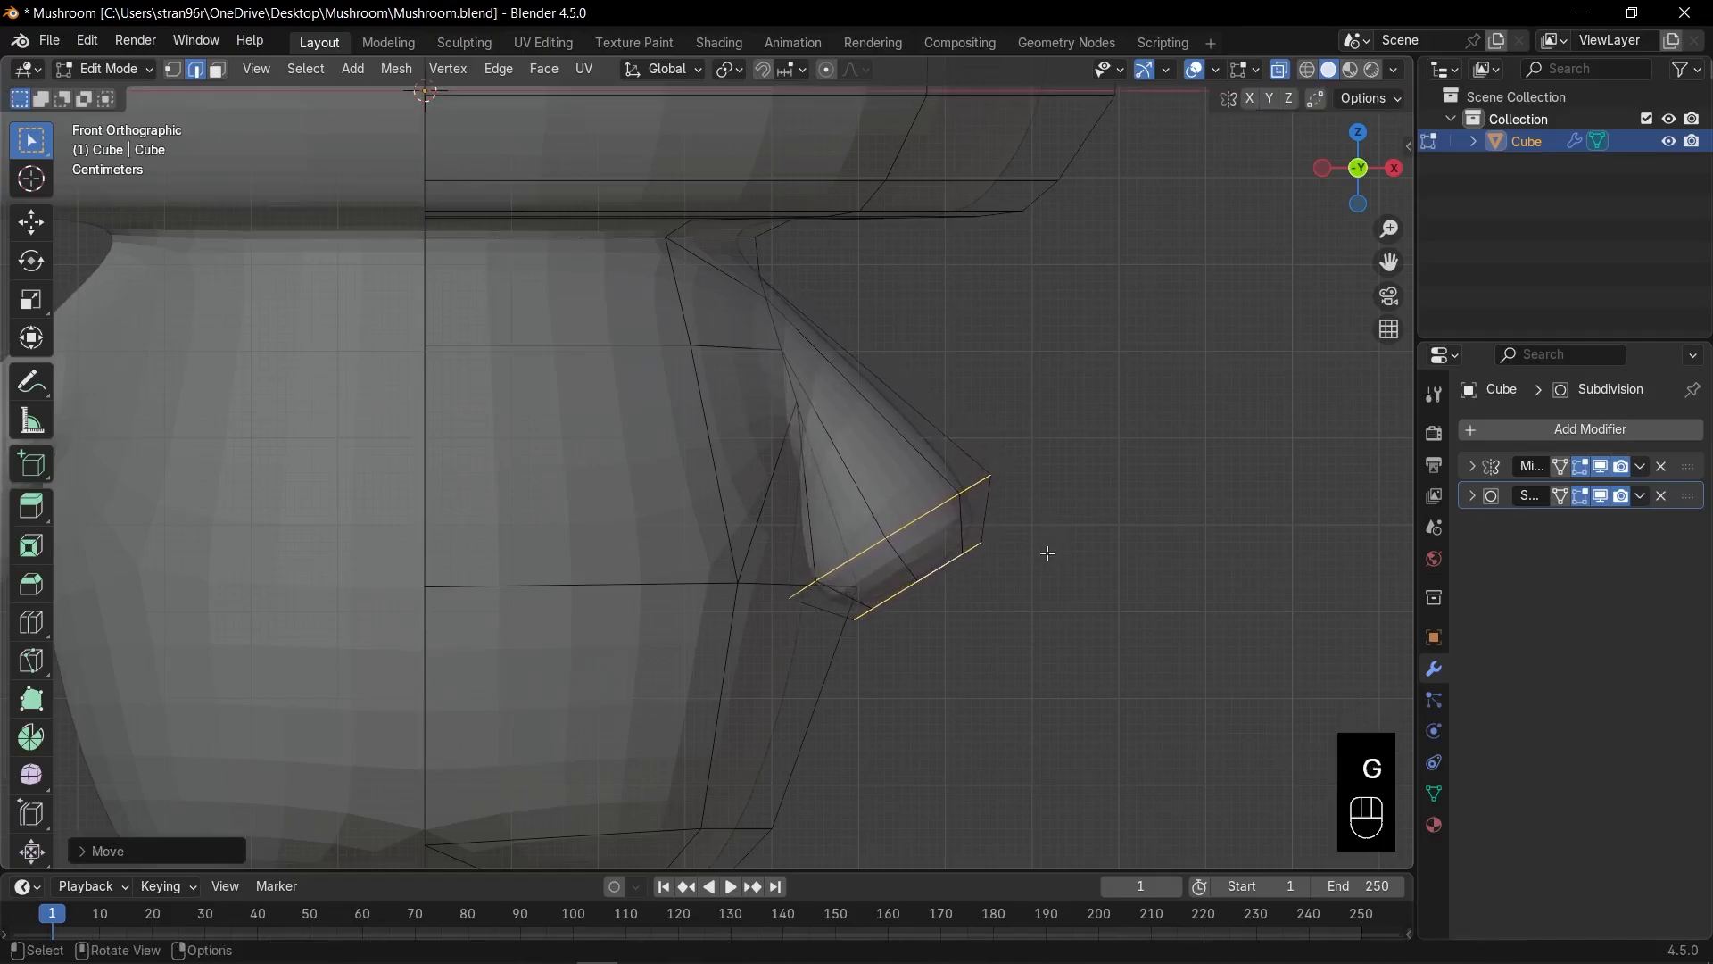
pyautogui.press('r')
pyautogui.click(1059, 554)
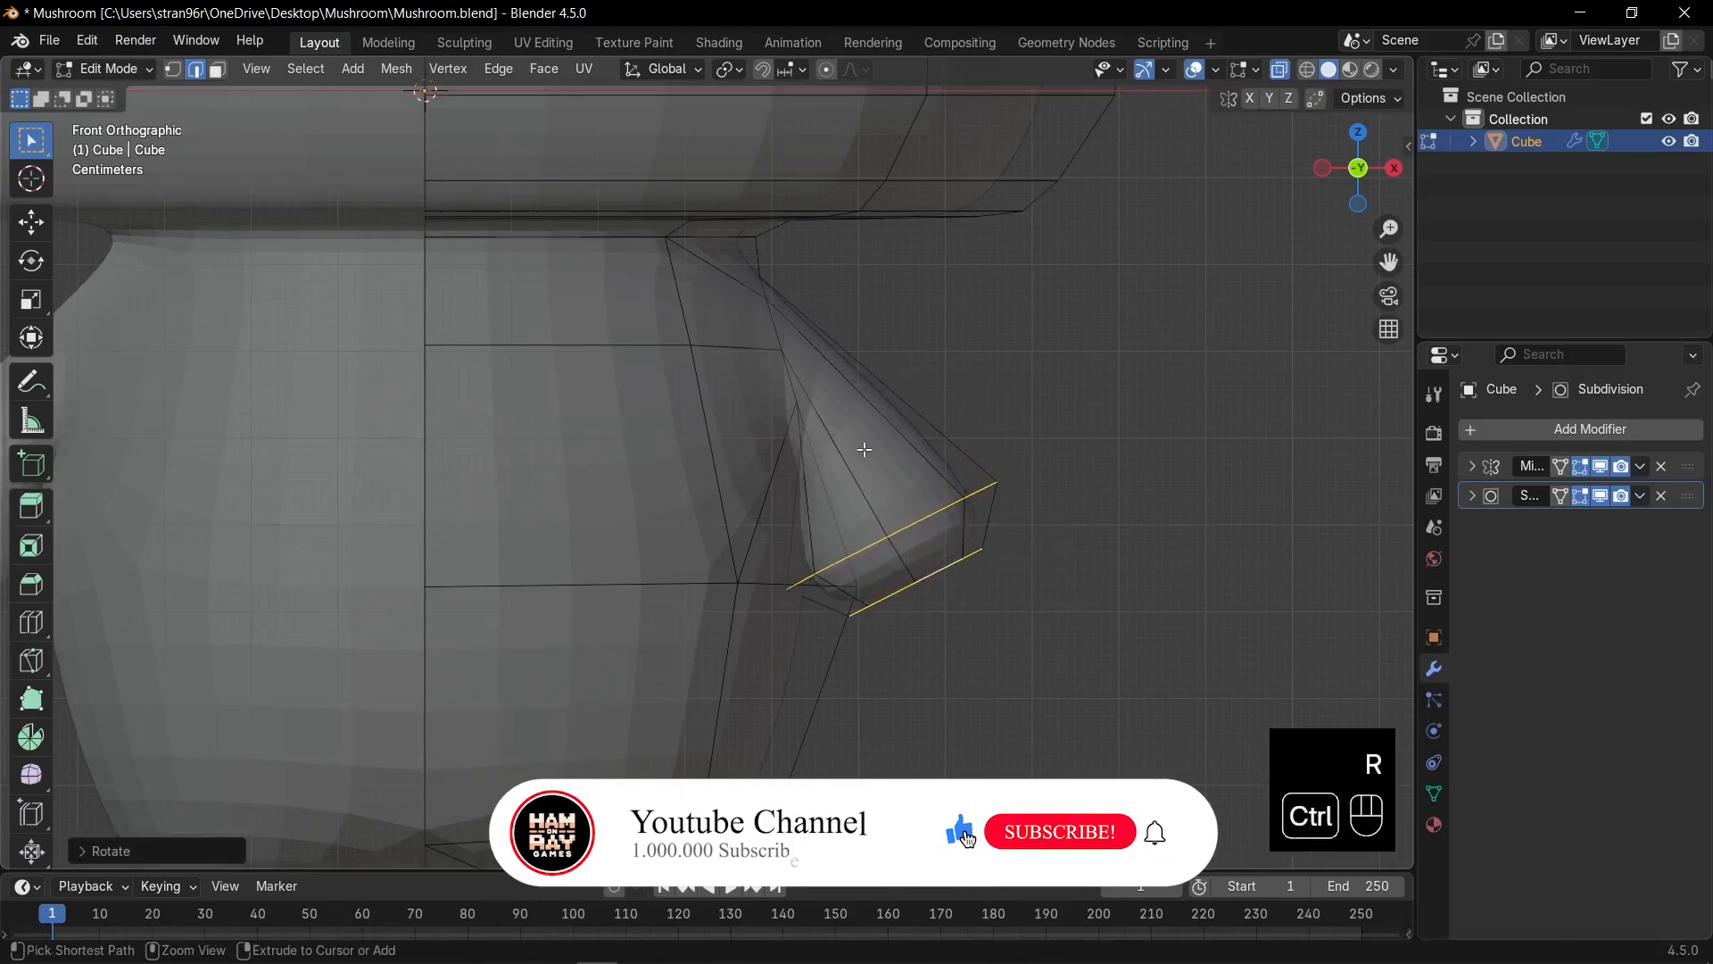
# Insert a new edge loop across the arm and adjust its position.
pyautogui.hotkey('ctrl', 'r')
pyautogui.click(879, 451)
pyautogui.click(886, 464)
pyautogui.press('g')
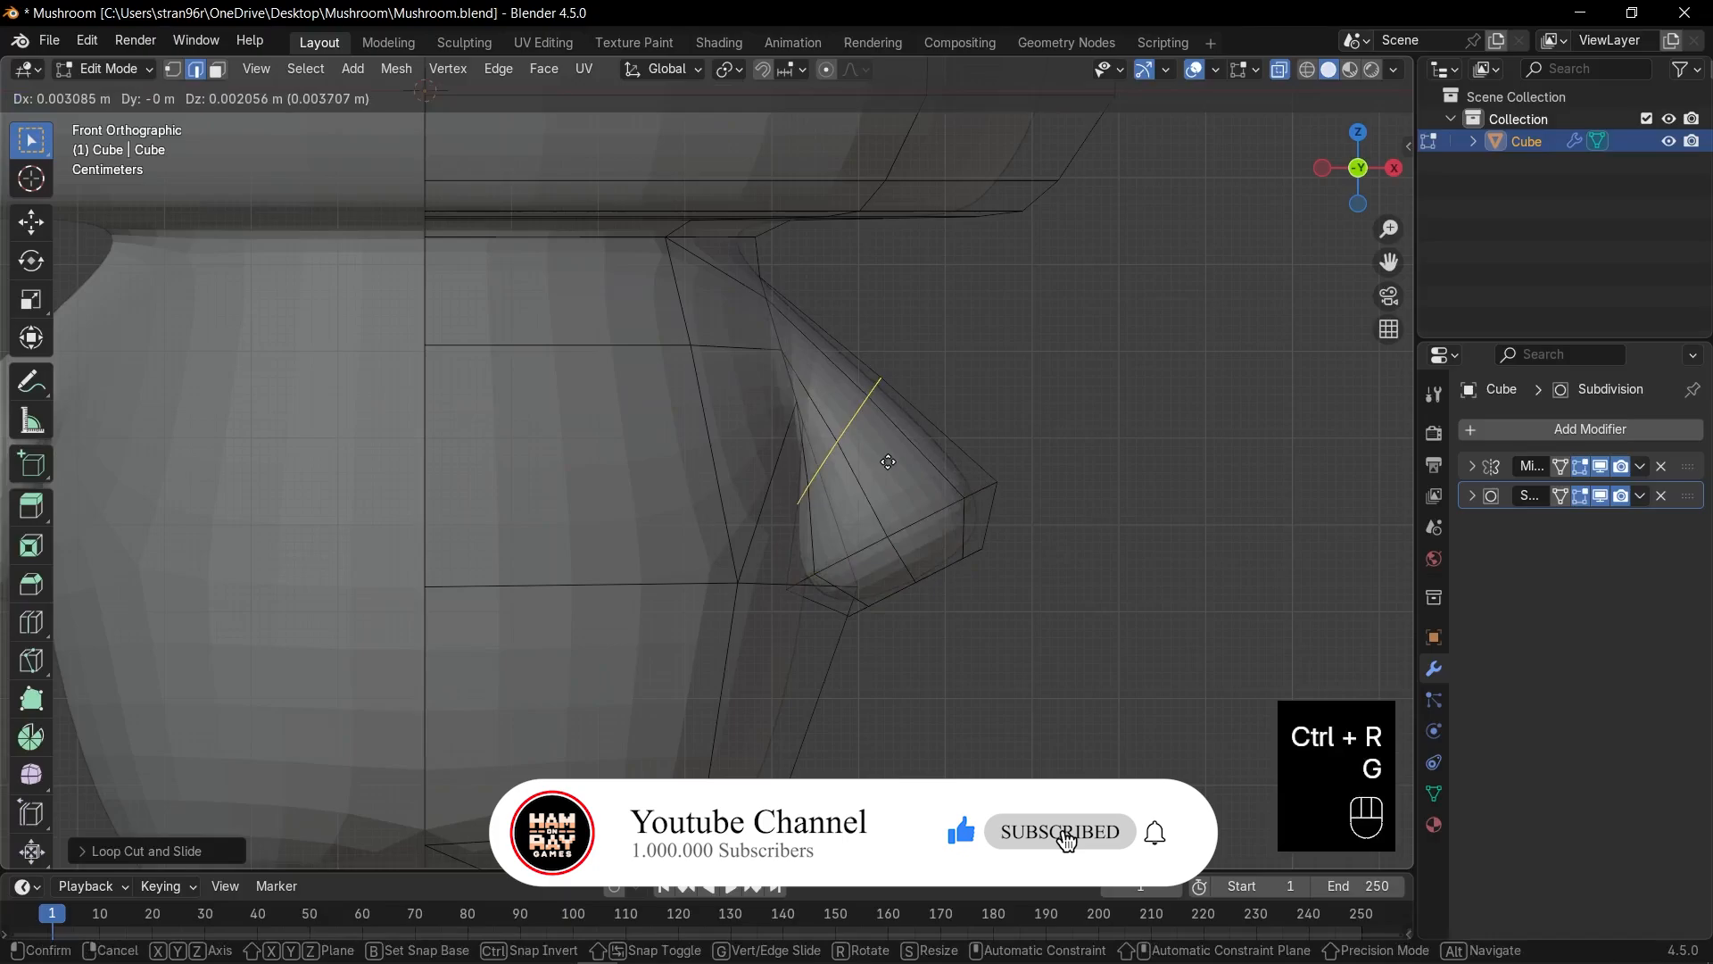
pyautogui.click(924, 431)
pyautogui.press('r')
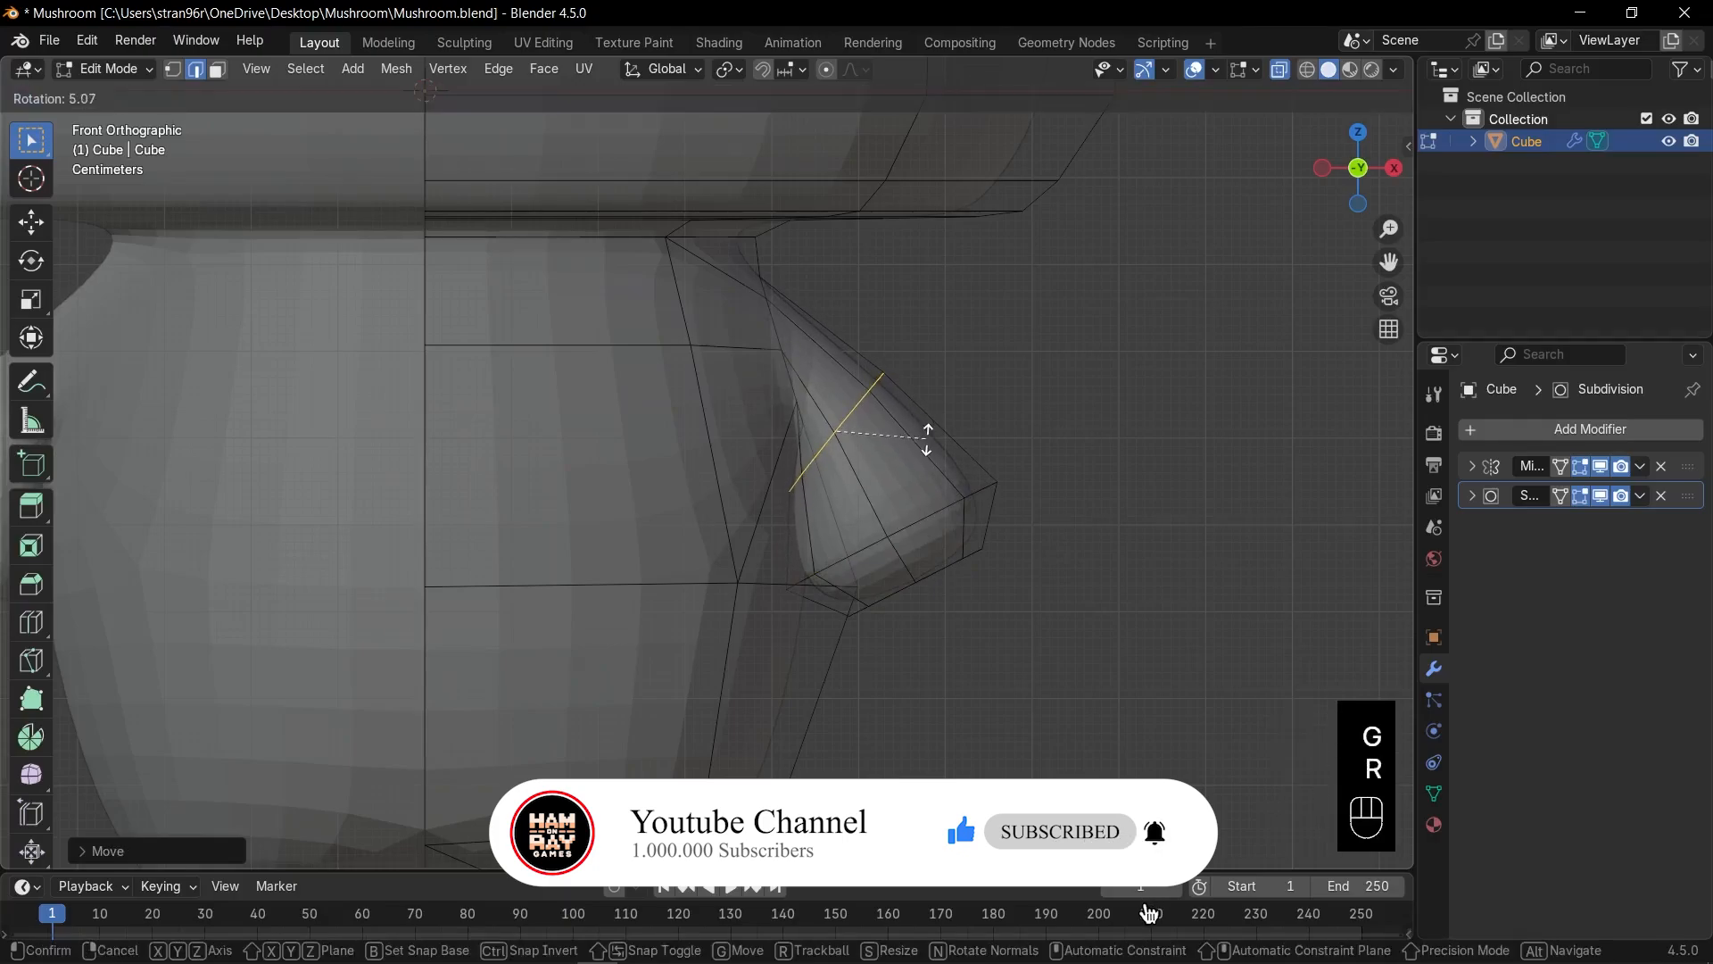
pyautogui.press('g')
pyautogui.click(936, 457)
# Shrink the lower arm loop and adjust the arm's bottom edge loop.
pyautogui.press('Tab')
pyautogui.hotkey('alt', 'z')
pyautogui.press('Tab')
pyautogui.hotkey('alt', 'z')
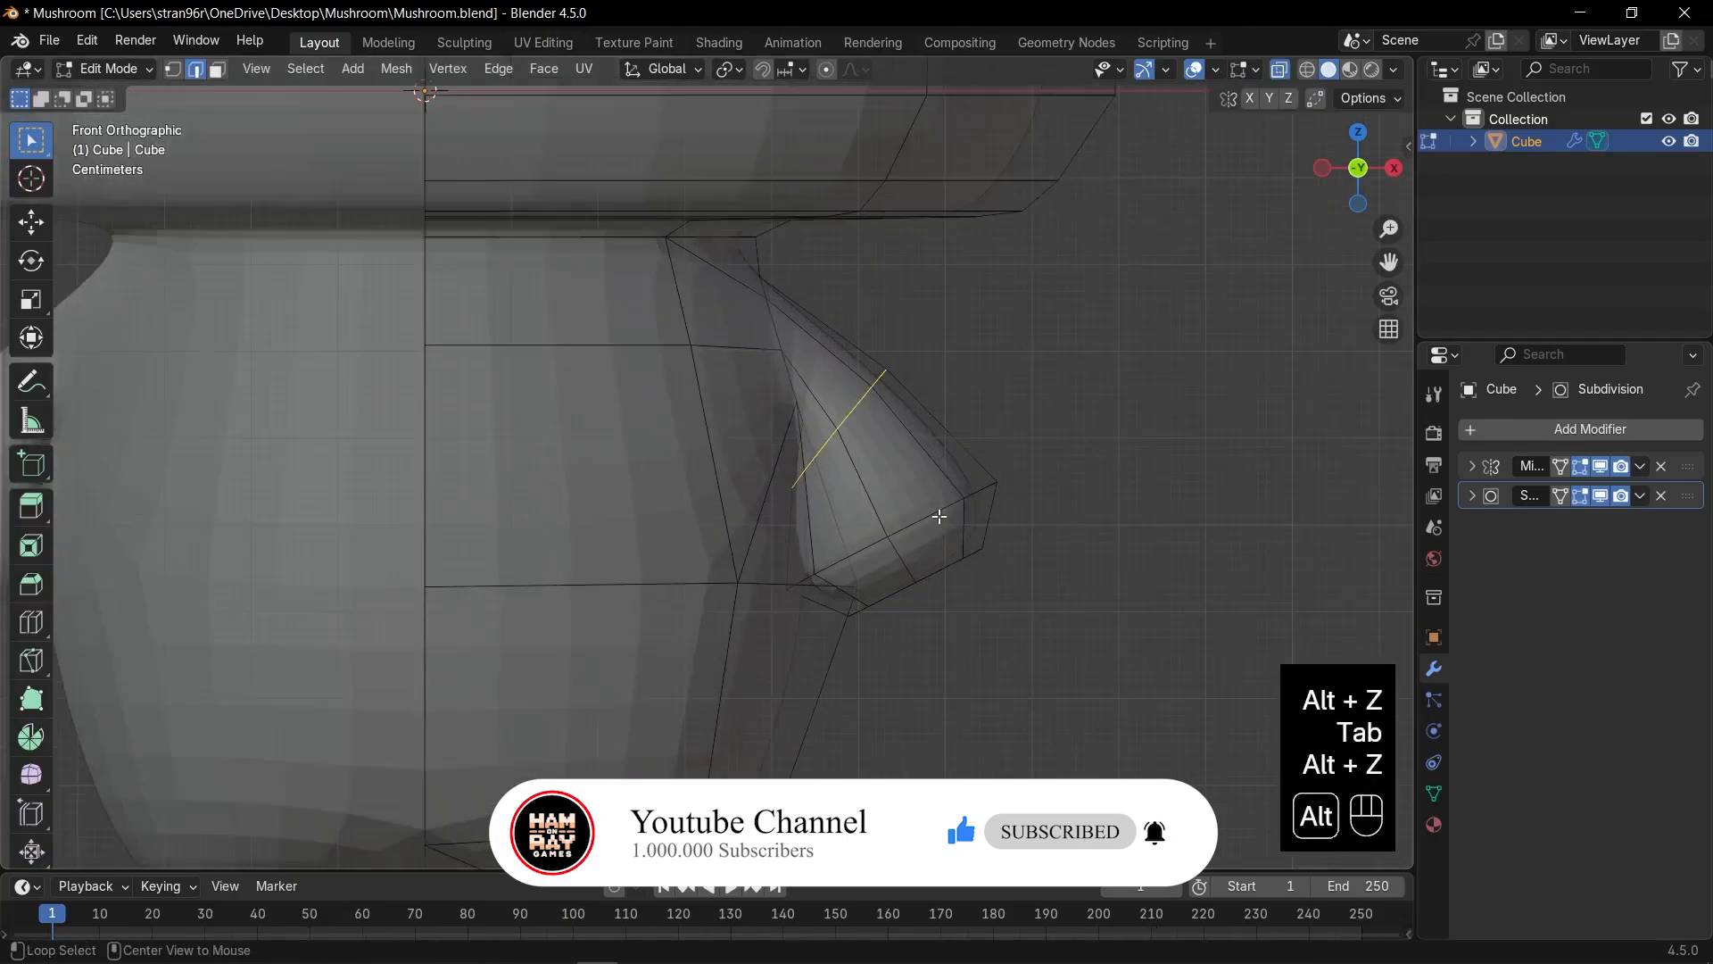
pyautogui.keyDown('alt'); pyautogui.click(937, 516); pyautogui.keyUp('alt')
pyautogui.press('s')
pyautogui.click(998, 511)
pyautogui.keyDown('alt'); pyautogui.click(962, 578); pyautogui.keyUp('alt')
pyautogui.press('Escape')
pyautogui.hotkey('ctrl', 'z')
pyautogui.press('g')
pyautogui.click(1004, 592)
# Give the whole mushroom smooth shading in Object Mode.
pyautogui.press('r')
pyautogui.press('s')
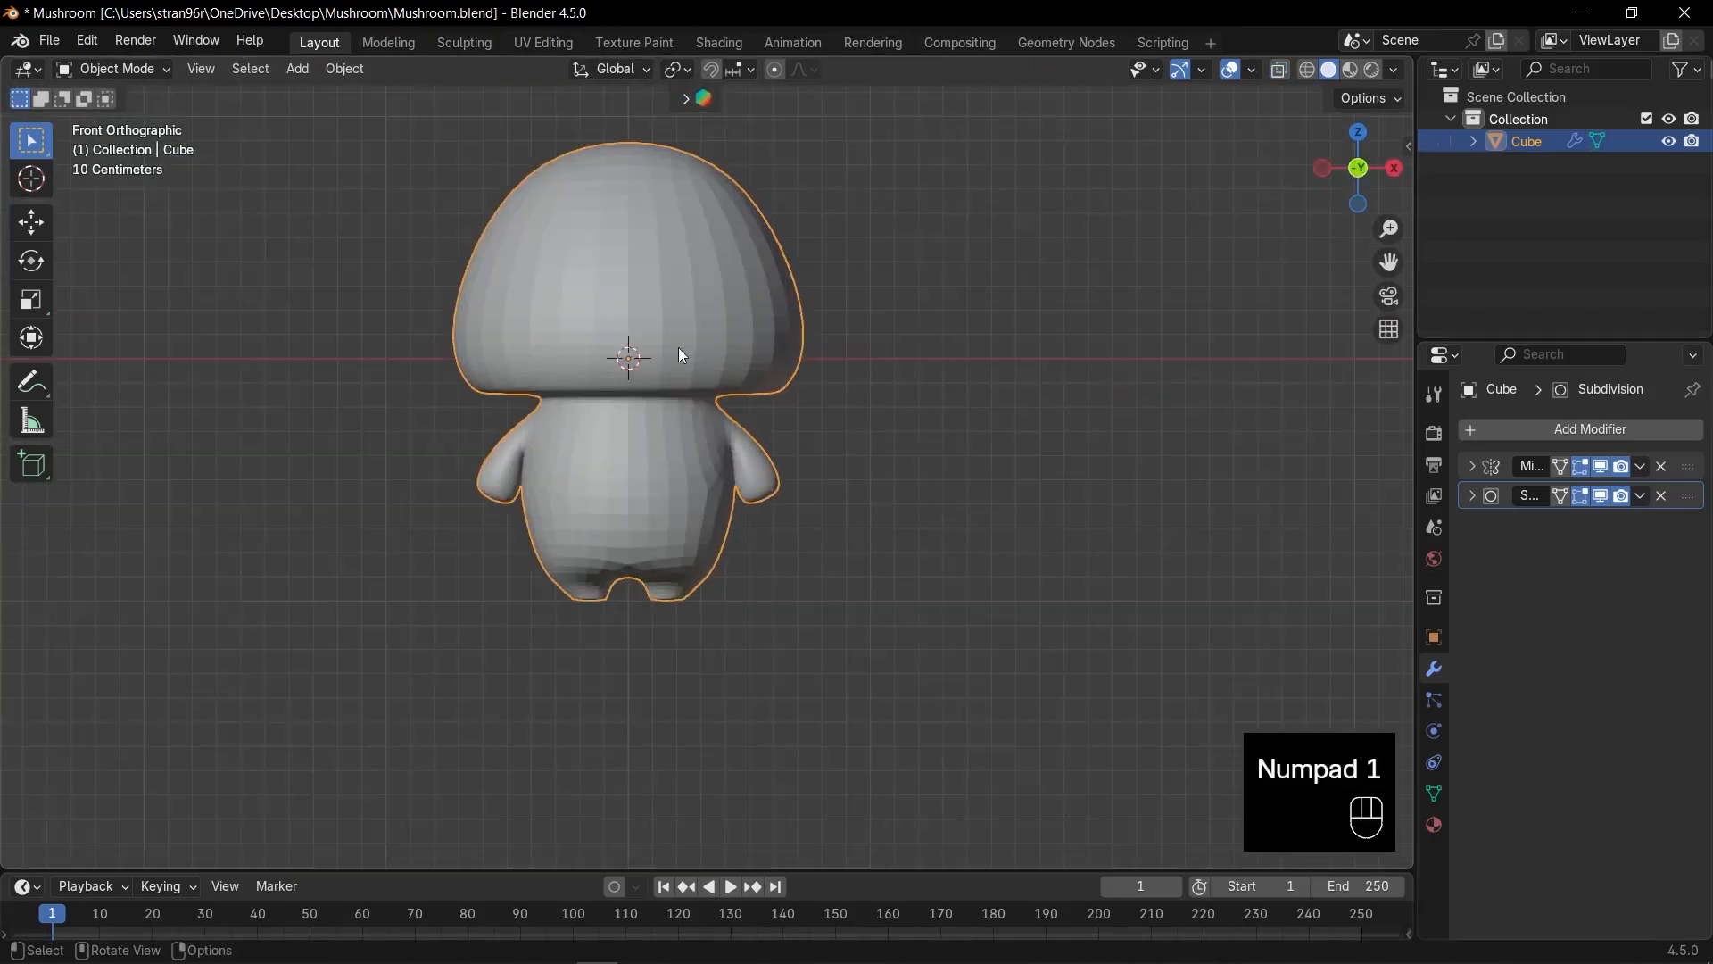
pyautogui.rightClick(678, 347)
pyautogui.click(678, 346)
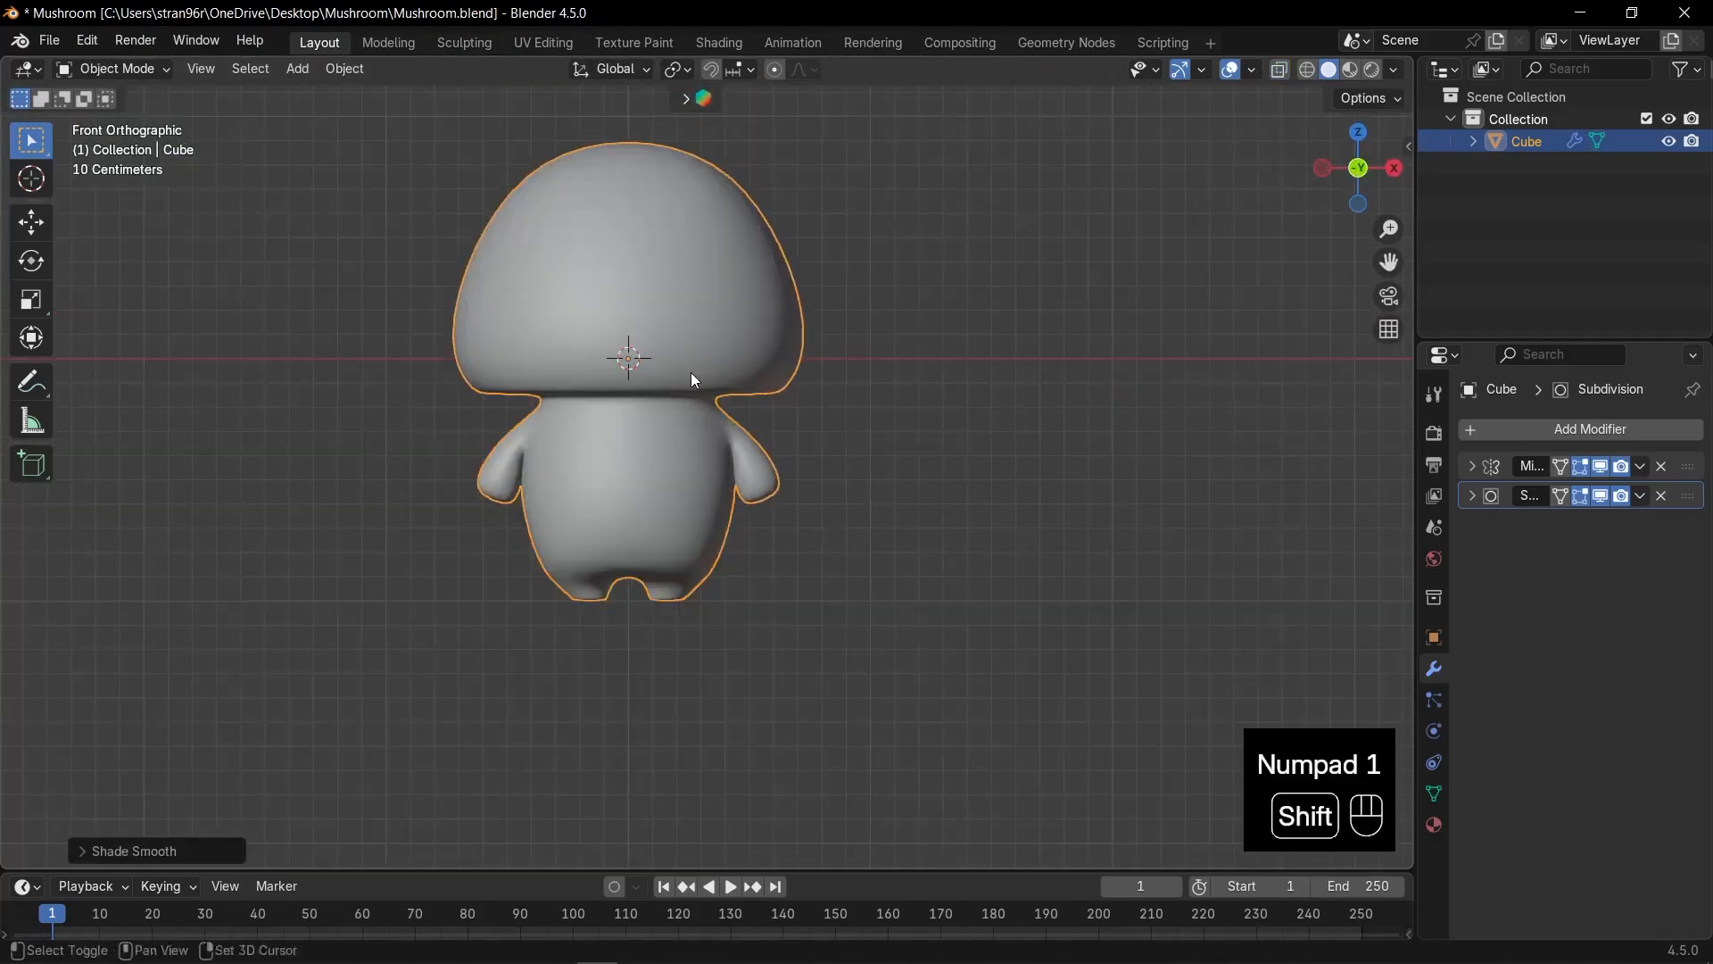
# Deselect the mushroom and bring up the Add menu's Mesh primitives list.
pyautogui.keyDown('shift'); pyautogui.moveTo(692, 375); pyautogui.dragTo(815, 394, button='middle'); pyautogui.keyUp('shift')
pyautogui.click(971, 447)
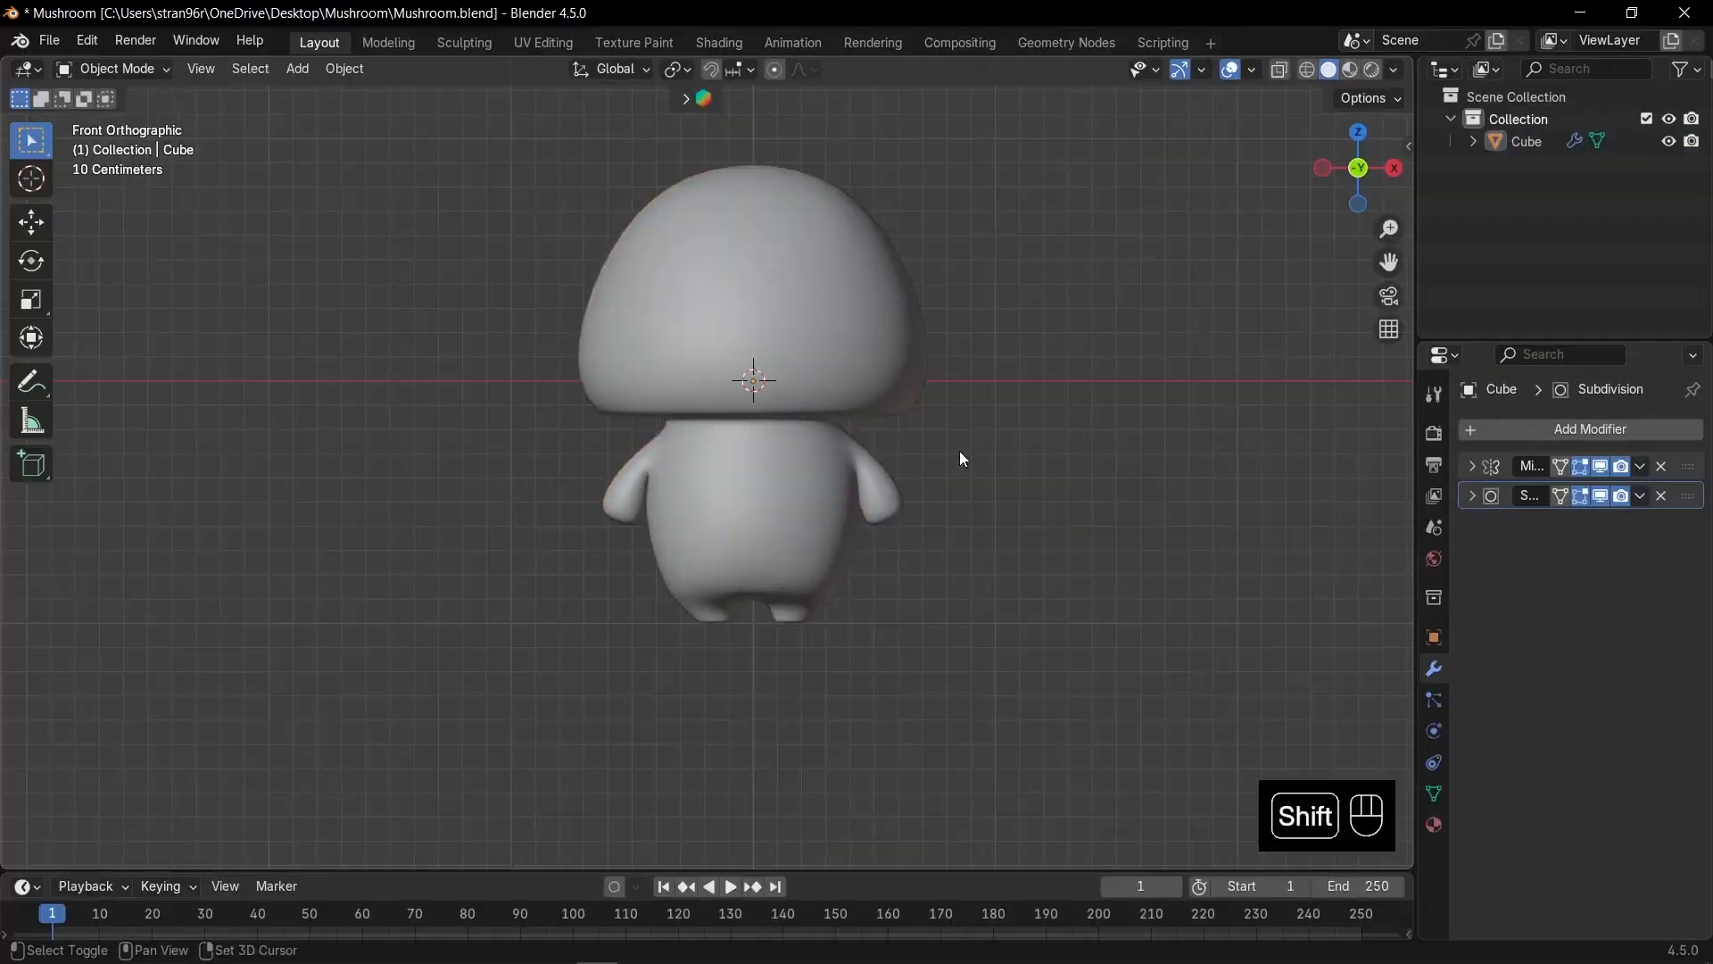
pyautogui.hotkey('shift', 'a')
pyautogui.moveTo(960, 451)
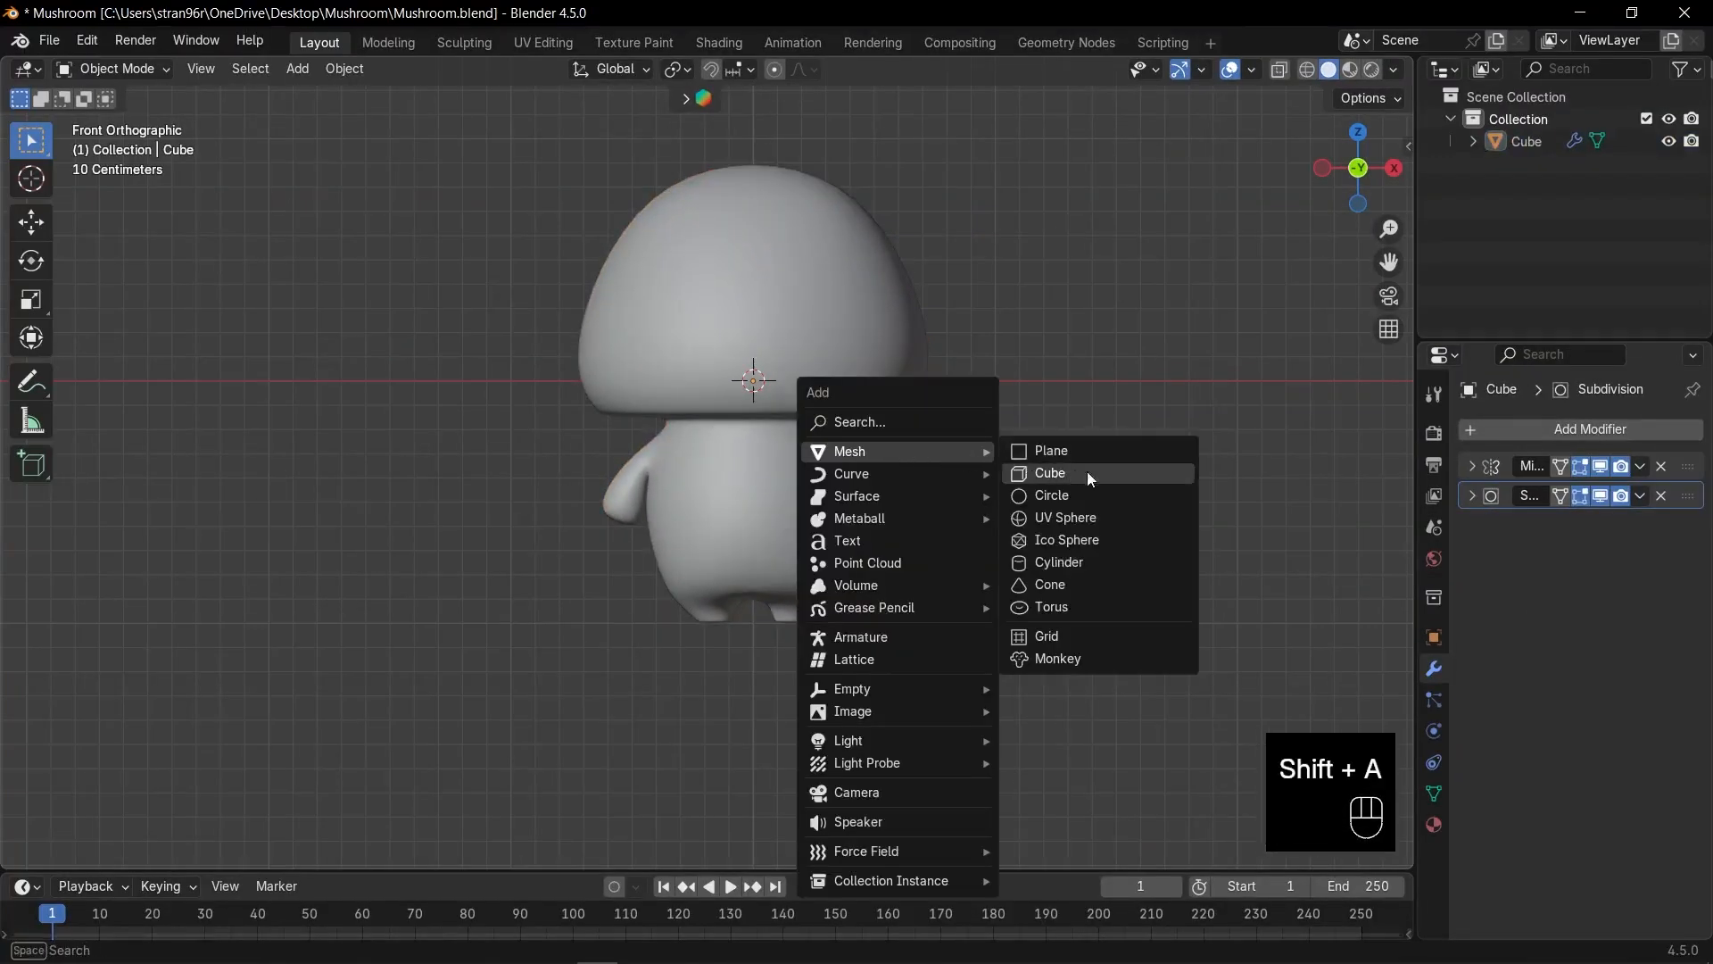
# Add a UV sphere and set both its segments and rings to 8.
pyautogui.click(1059, 530)
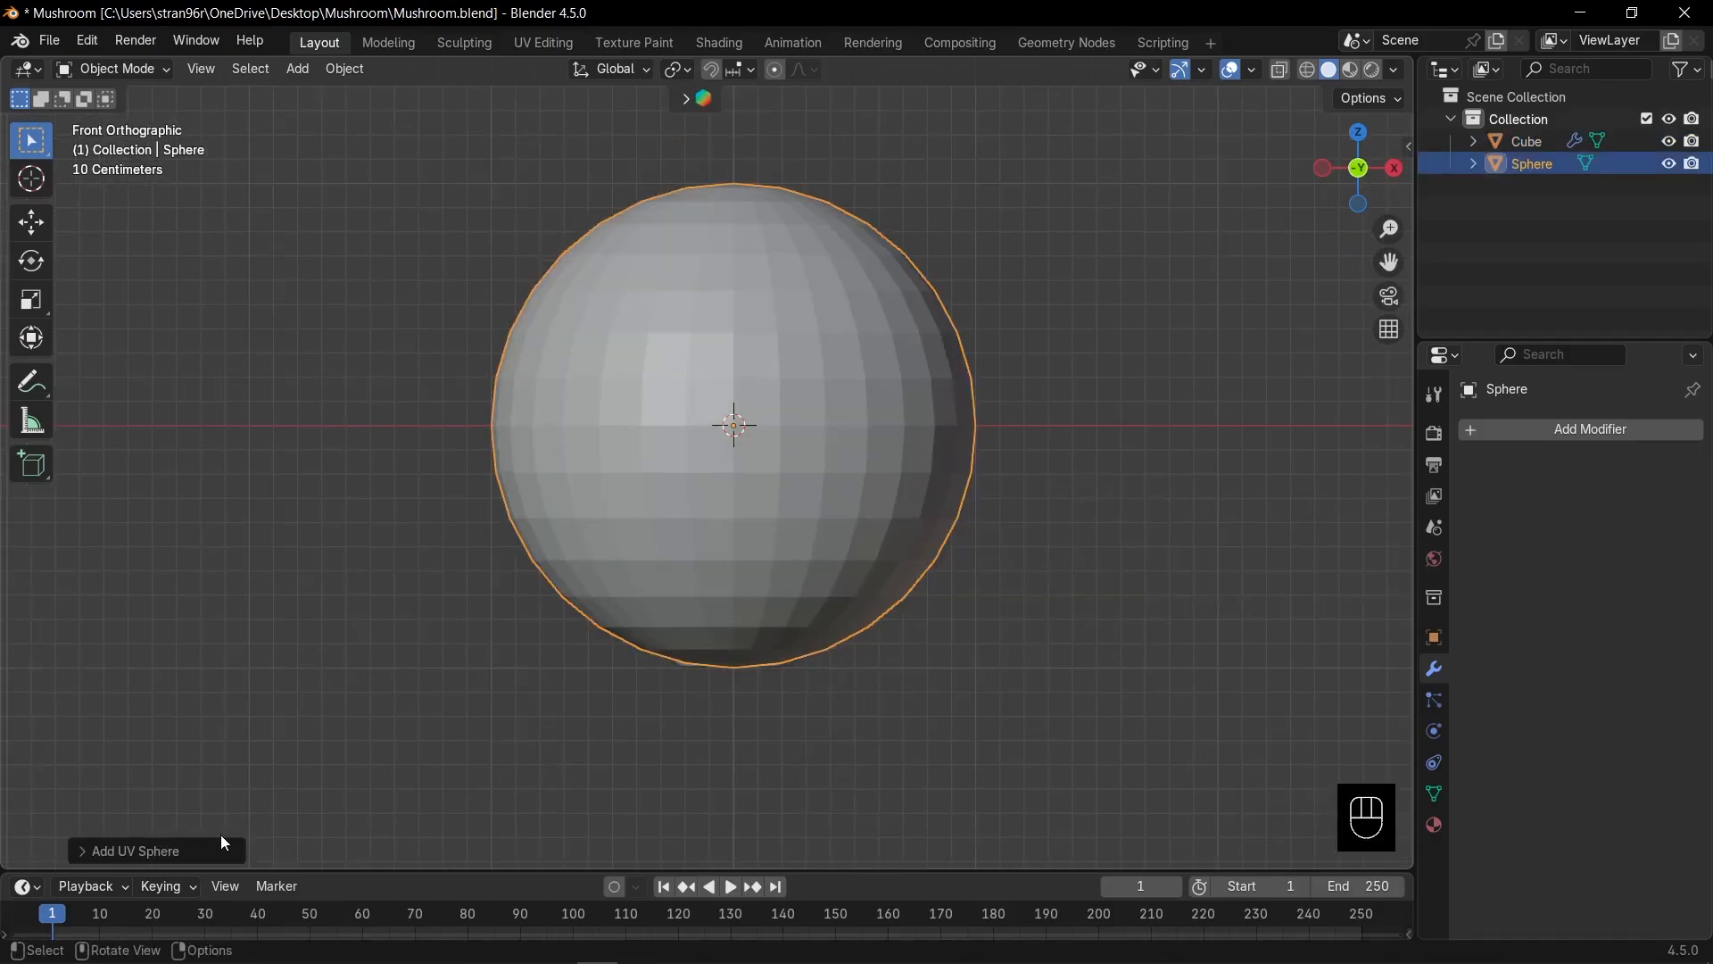
pyautogui.click(180, 845)
pyautogui.moveTo(282, 610); pyautogui.dragTo(281, 633)
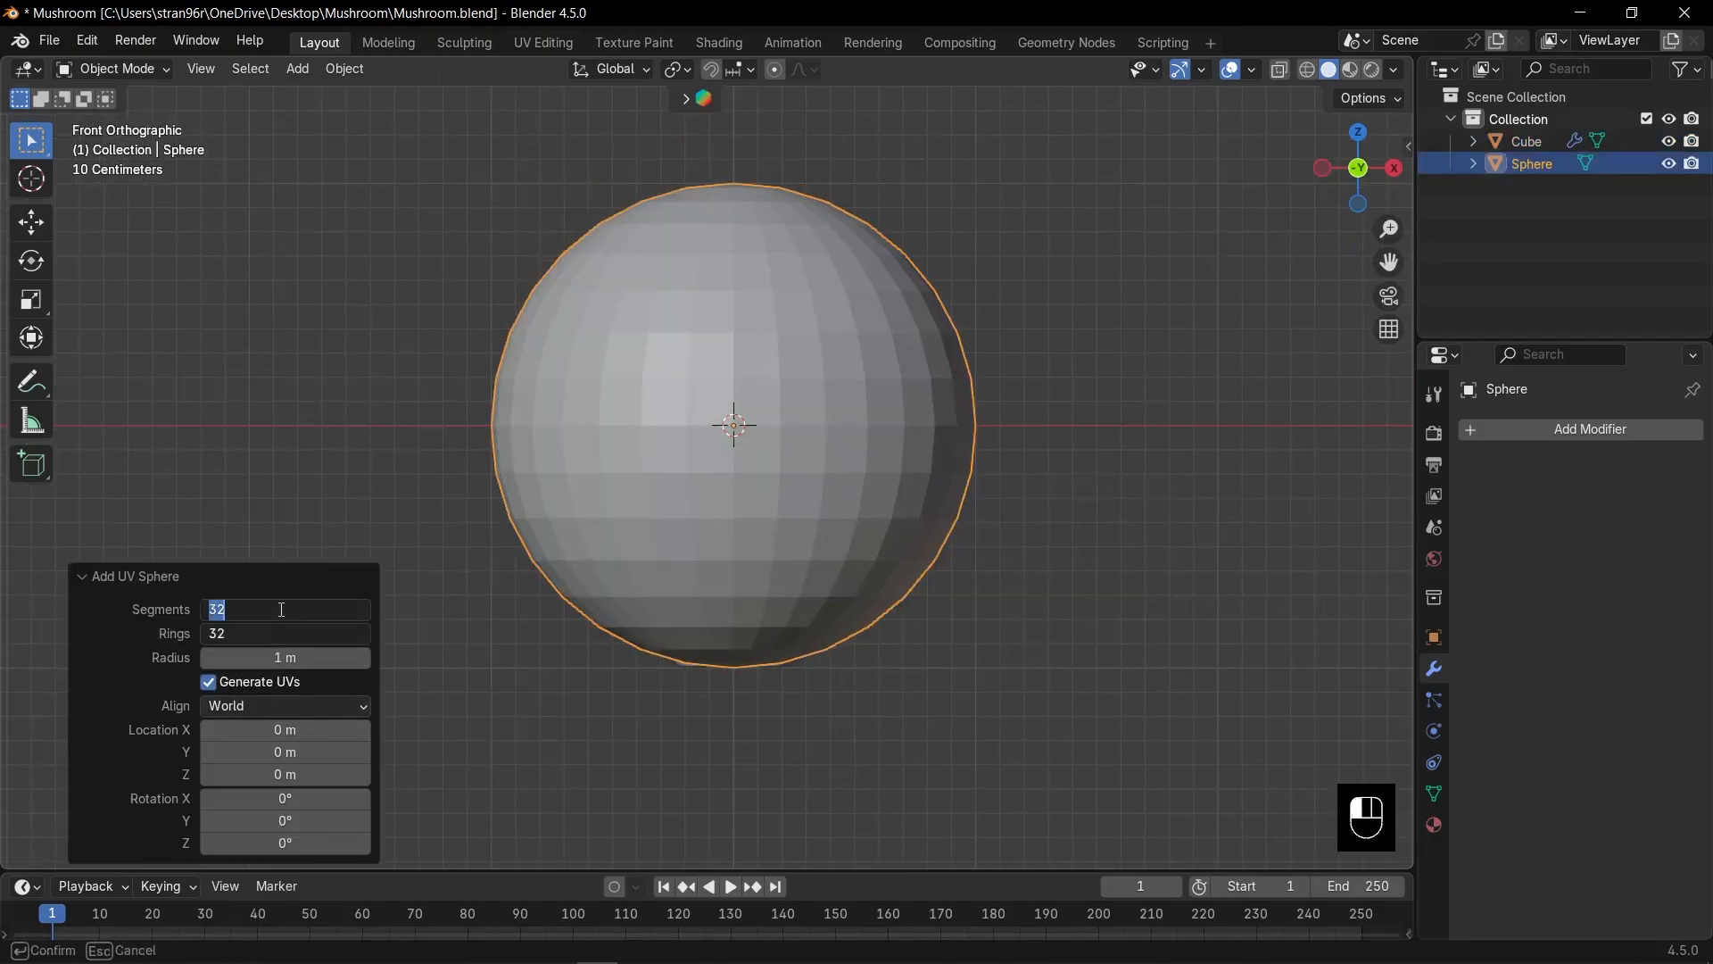
pyautogui.write('8')
pyautogui.press('Return')
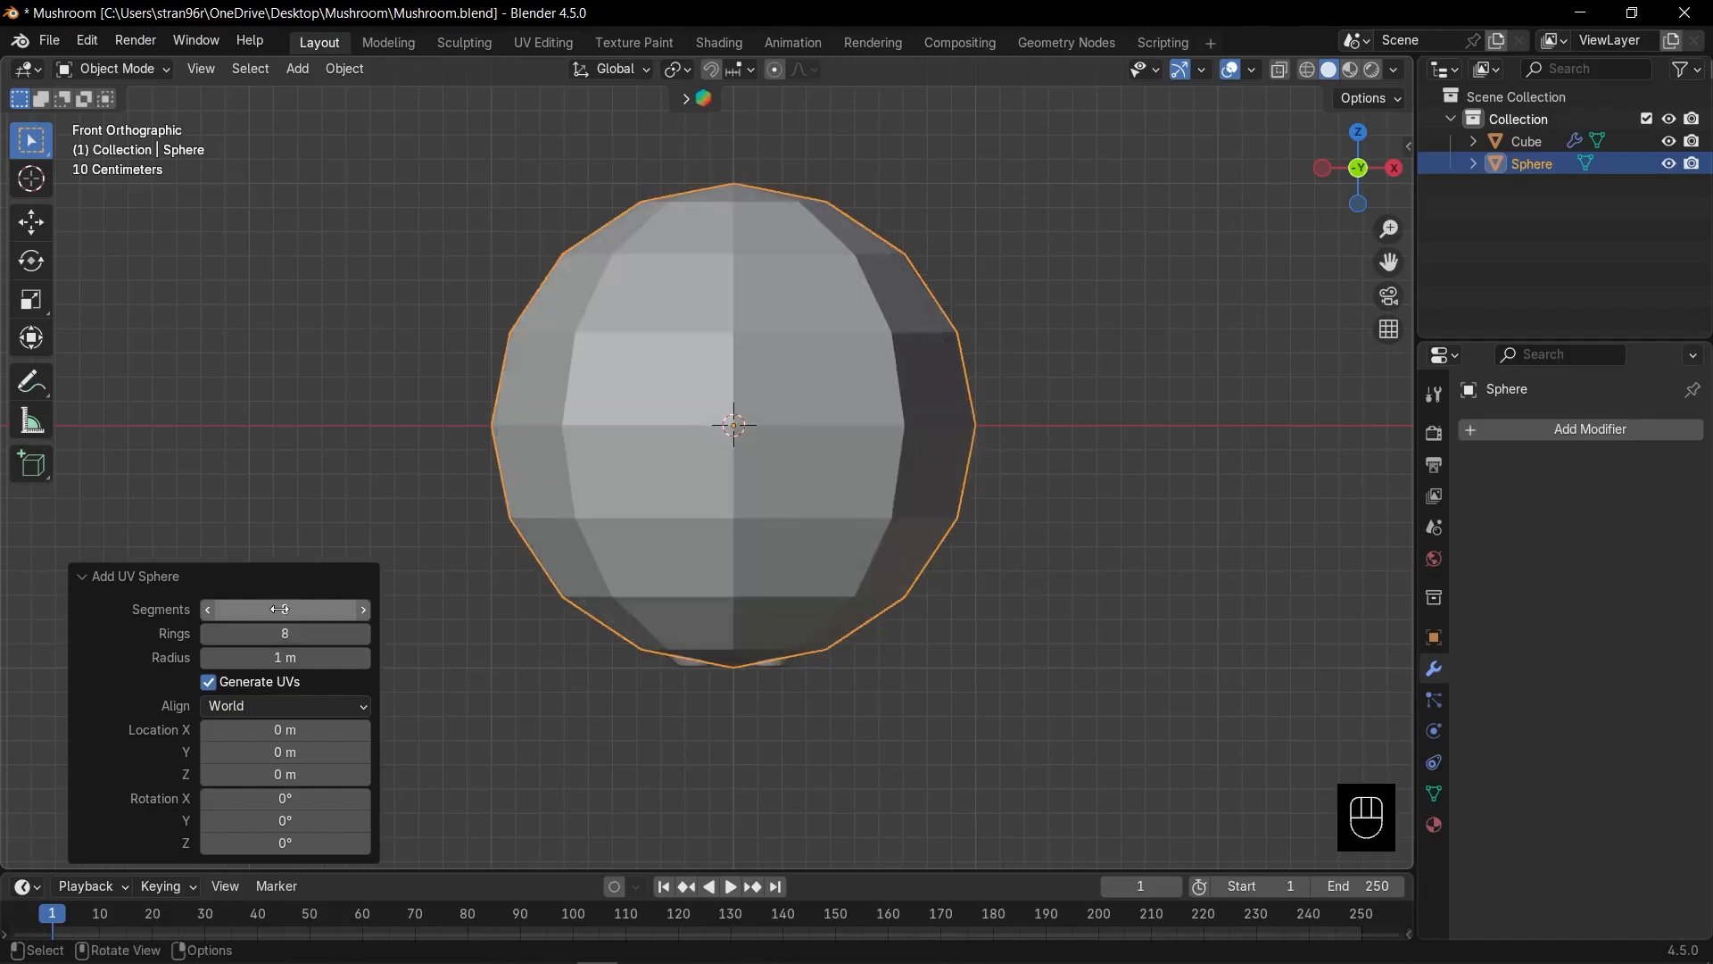
pyautogui.click(130, 578)
# Shrink the sphere and place it beside the mushroom's right arm.
pyautogui.press('s')
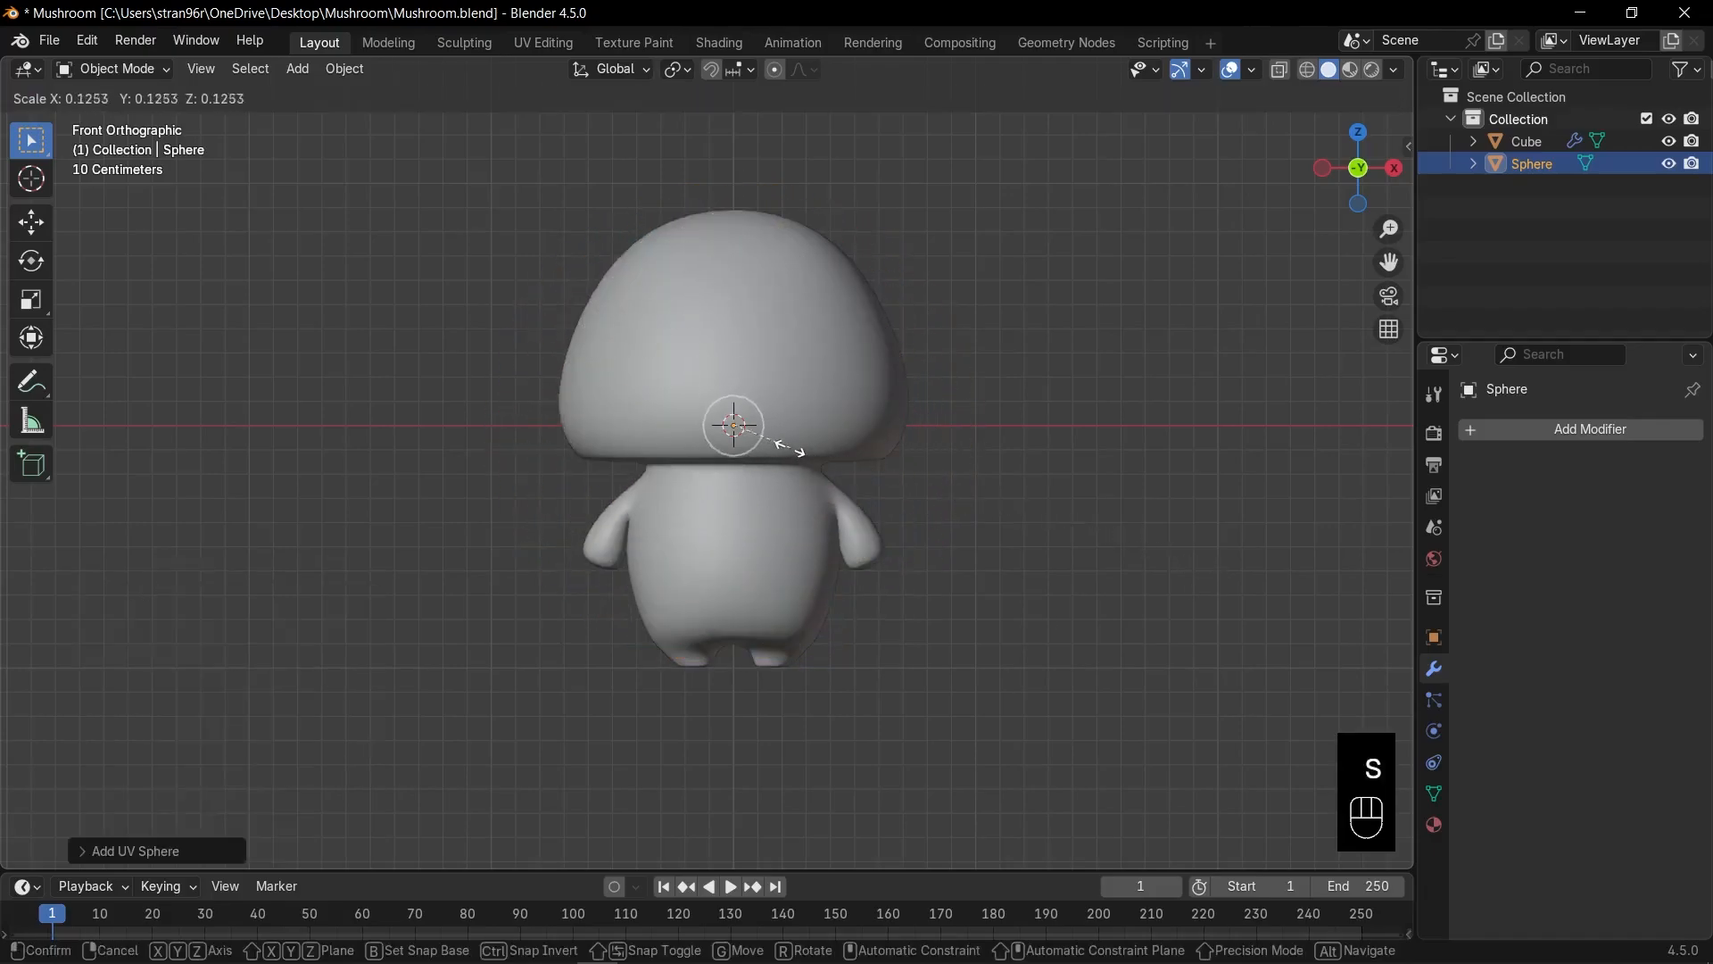
pyautogui.click(784, 448)
pyautogui.press('g')
pyautogui.click(979, 540)
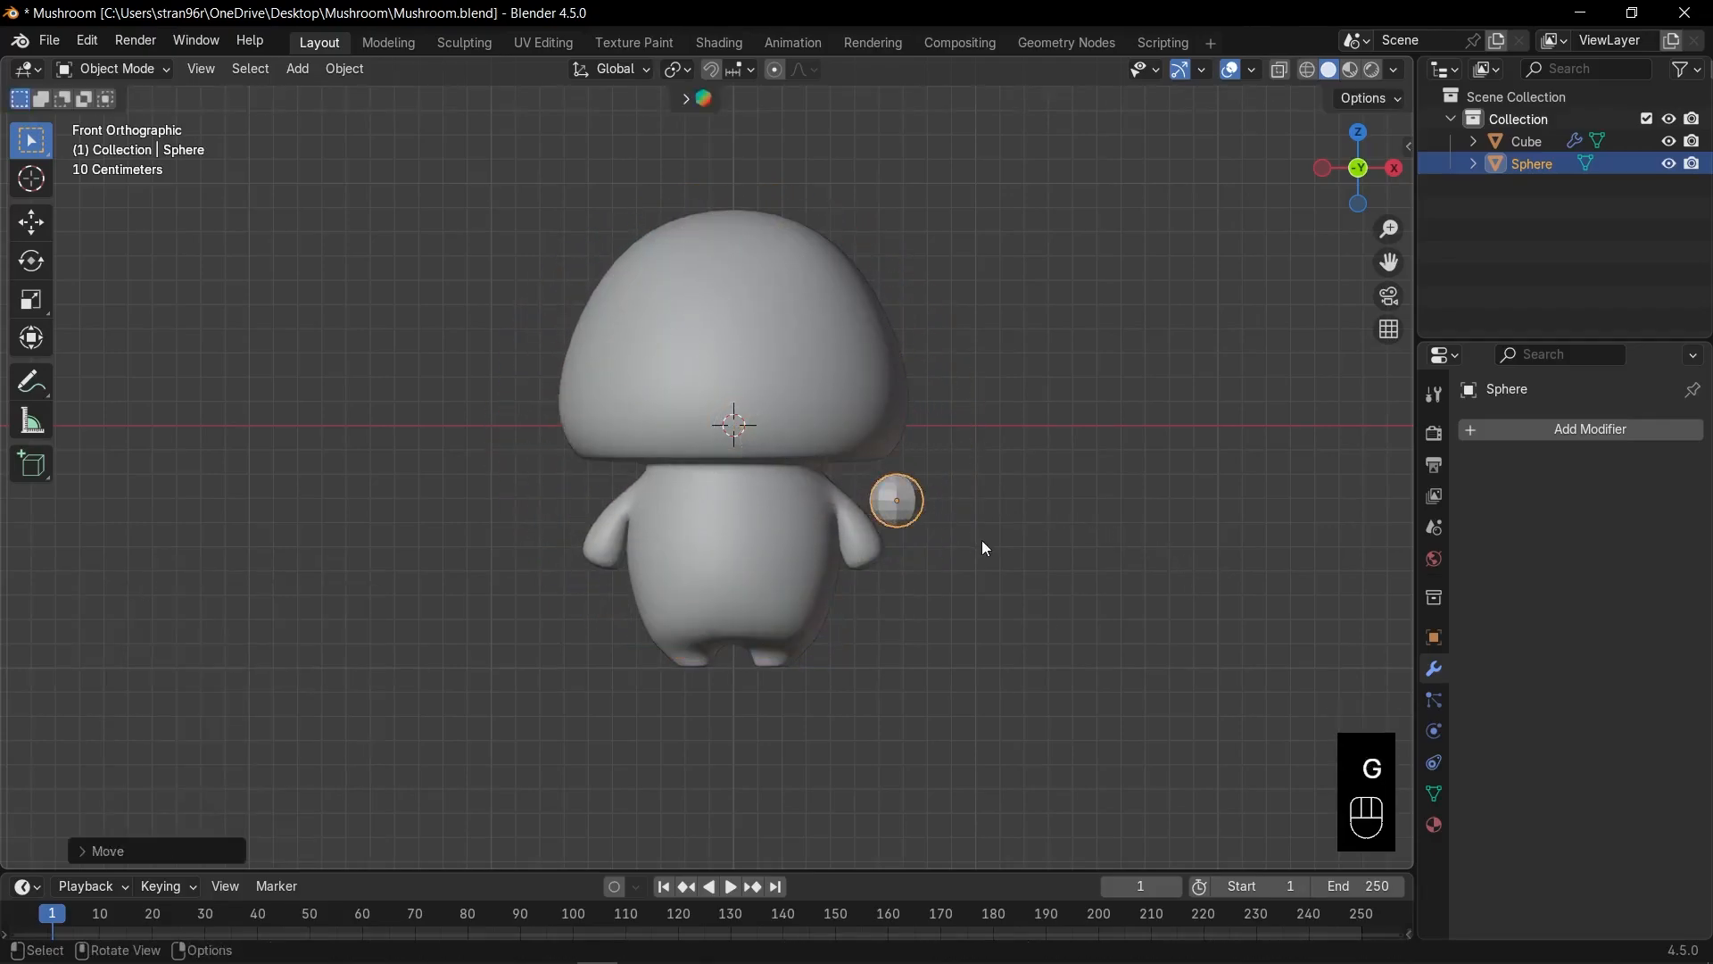
pyautogui.scroll(3, 985, 549)
# Add level-2 subdivision to the sphere and squash it to about 0.89 along Z.
pyautogui.hotkey('ctrl', '2')
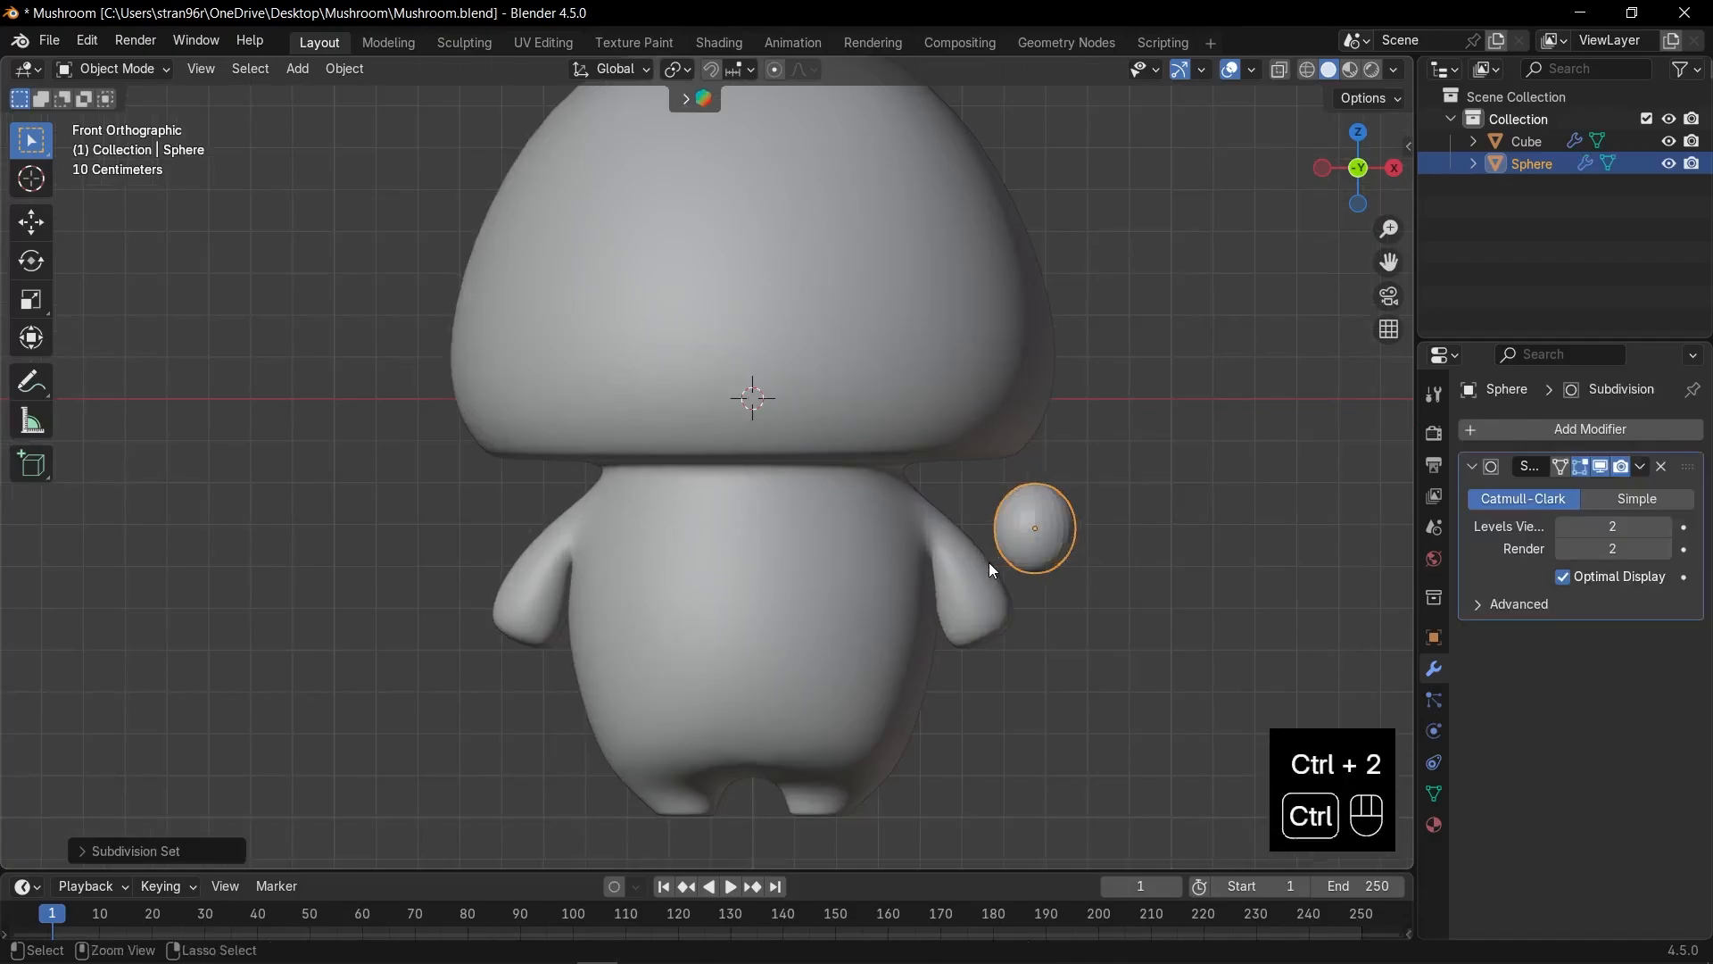
pyautogui.scroll(2, 1008, 568)
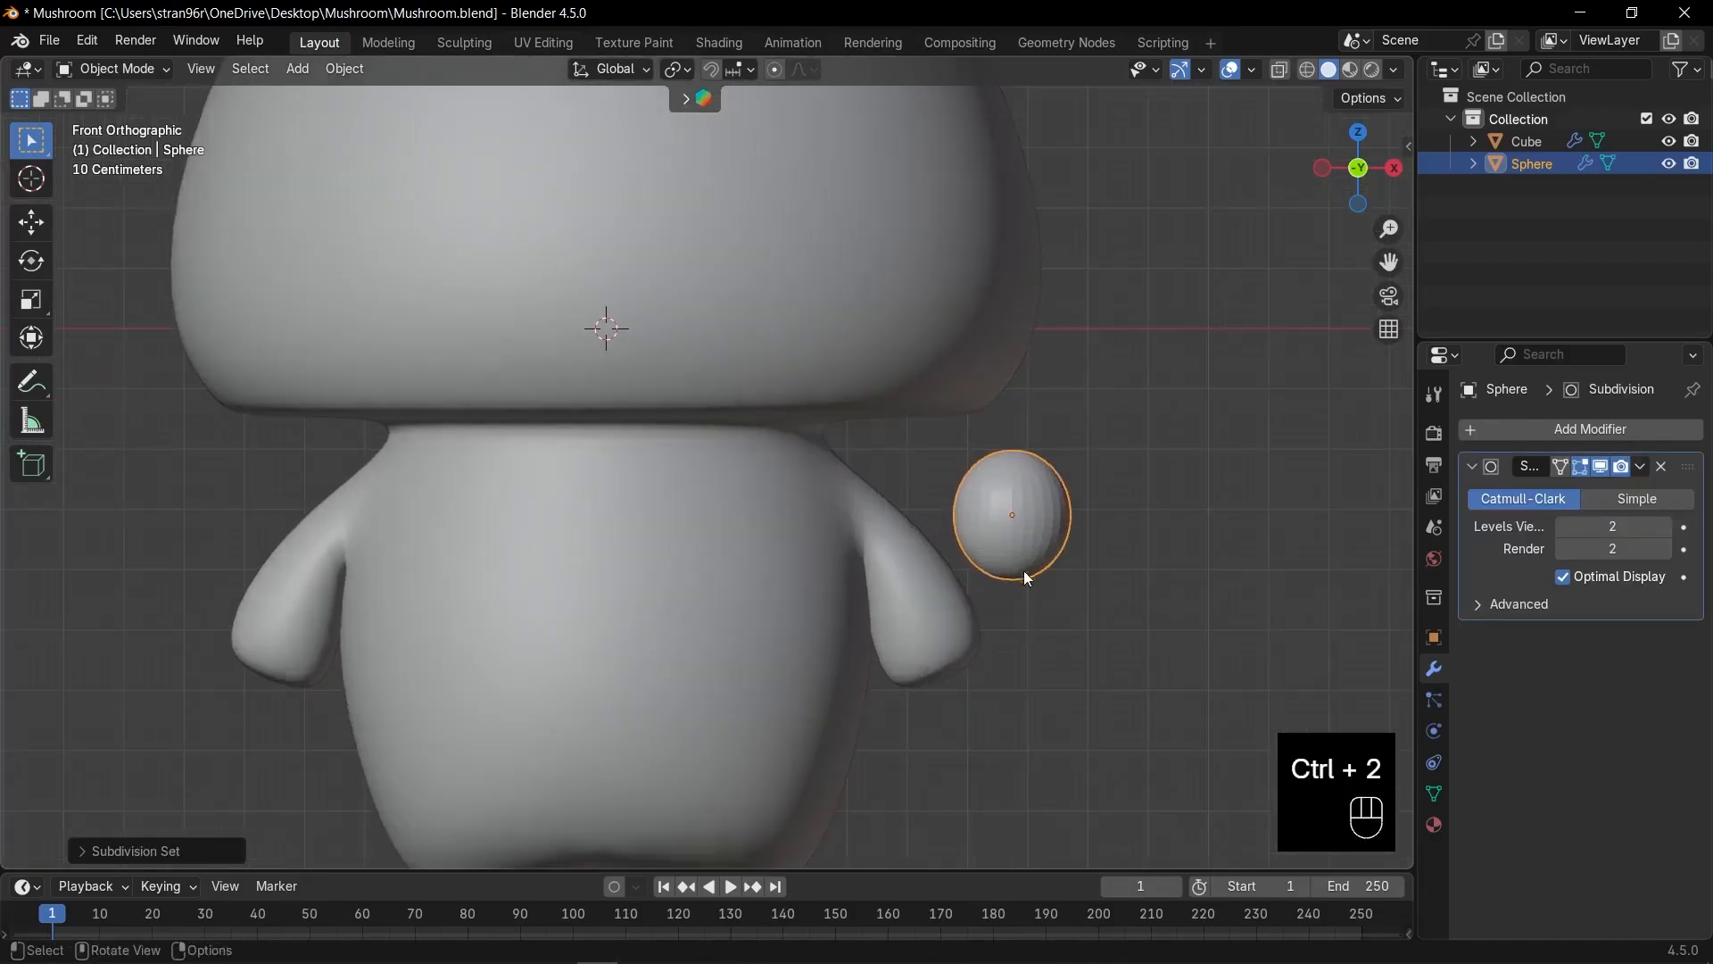
pyautogui.press('s')
pyautogui.press('z')
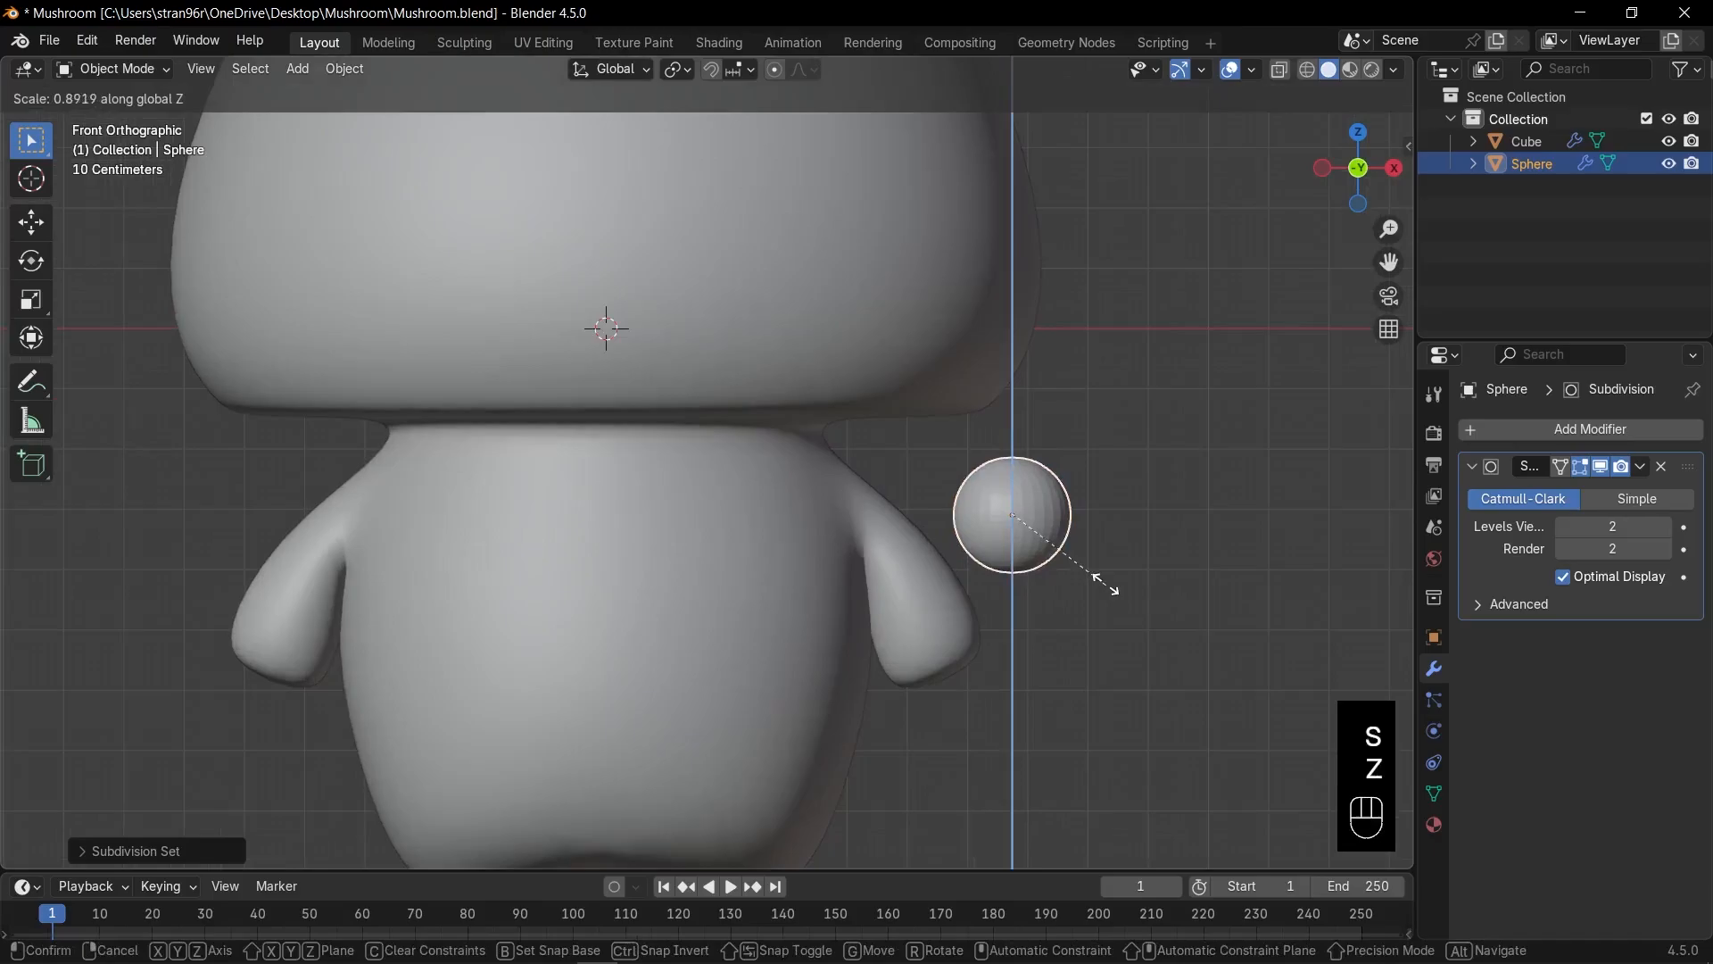
pyautogui.click(1105, 578)
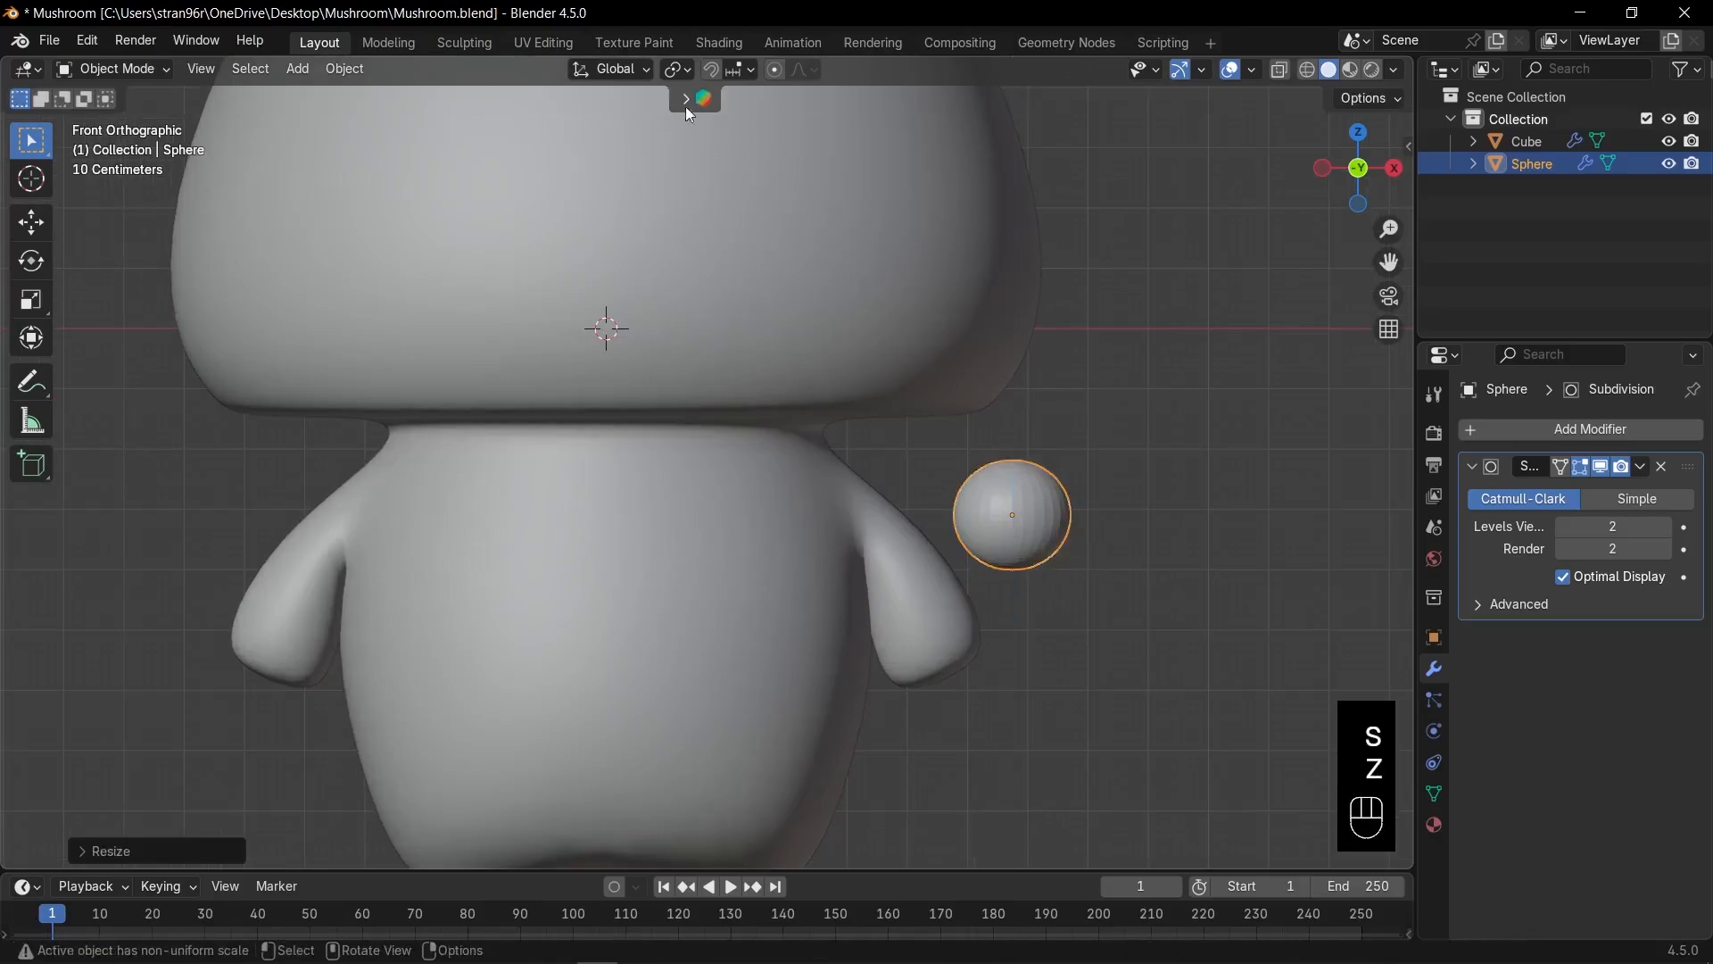
# Set snapping to Face Project with Align Rotation to Target and Backface Culling on.
pyautogui.click(731, 70)
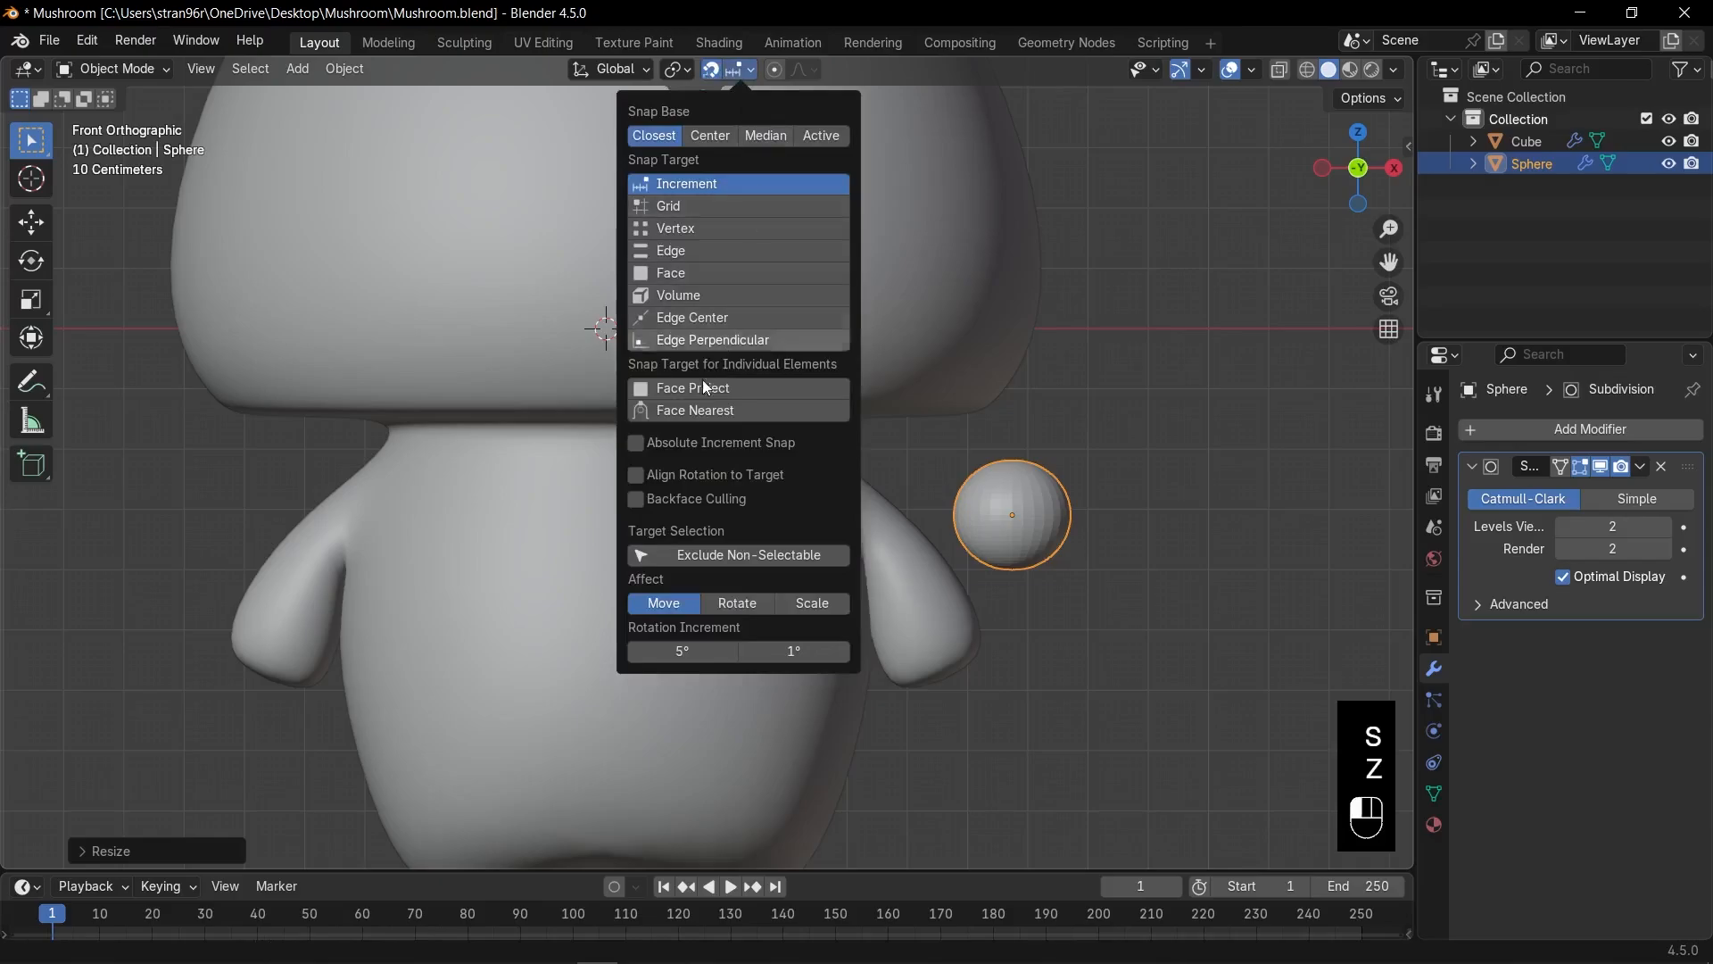
pyautogui.click(669, 389)
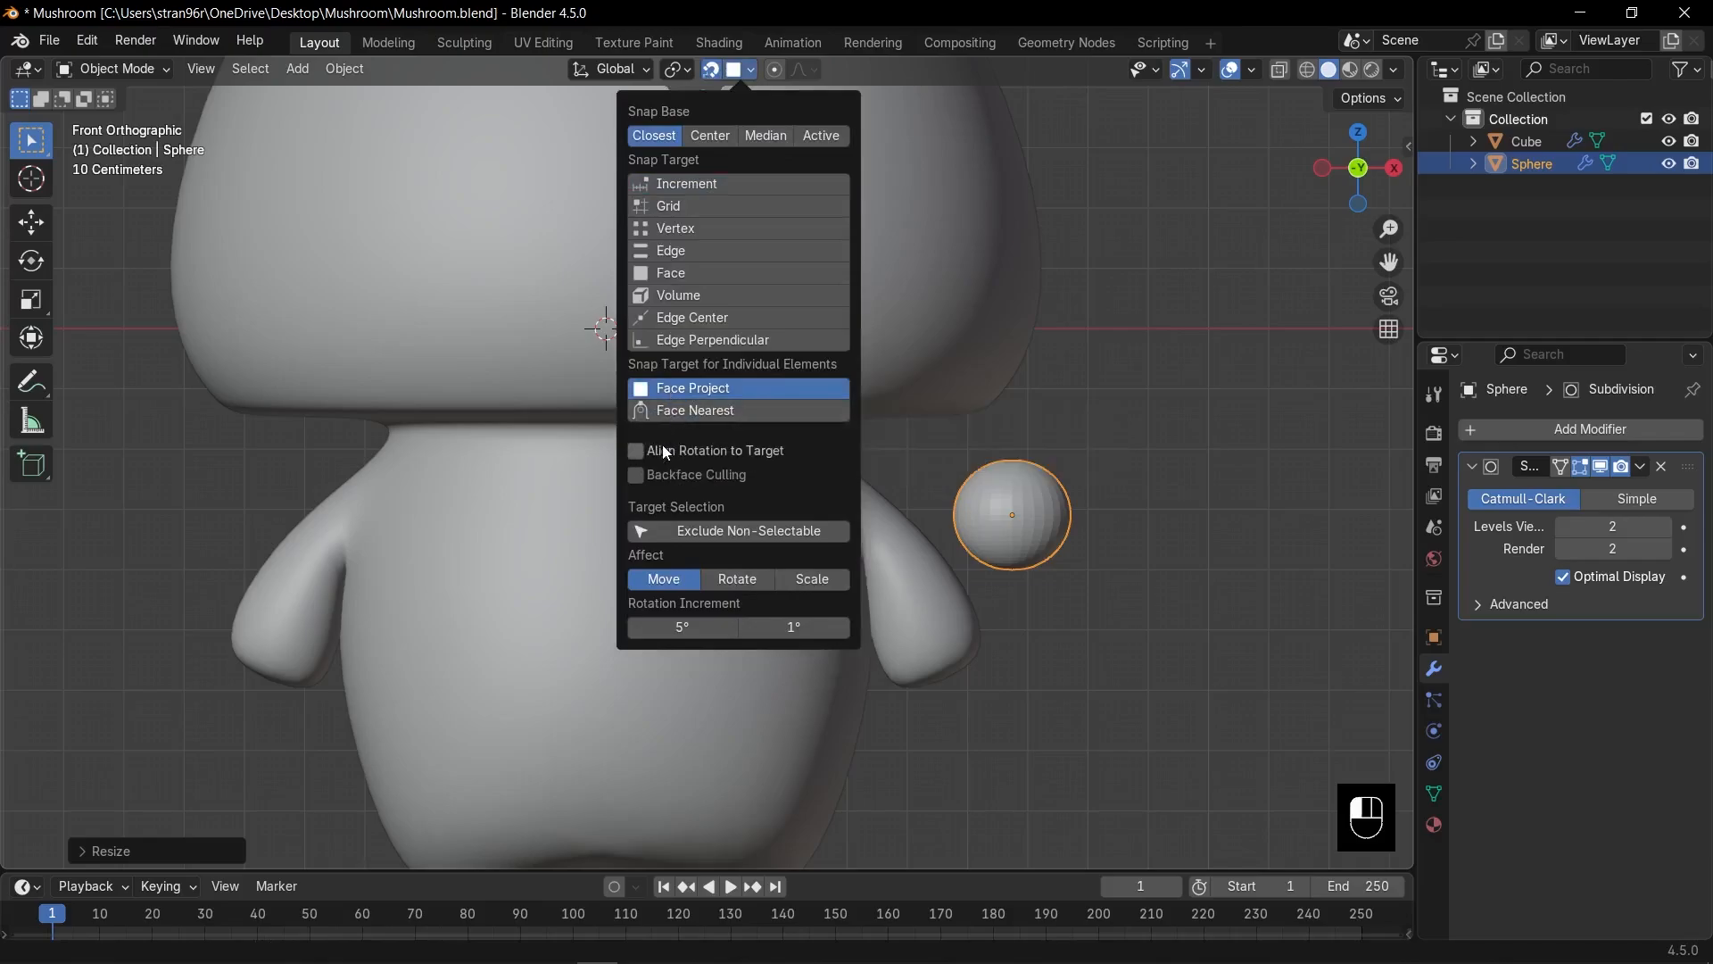
pyautogui.click(664, 448)
pyautogui.click(670, 473)
pyautogui.press('s')
pyautogui.press('Escape')
# Snap the sphere onto the front of the body below the cap and shrink it.
pyautogui.press('g')
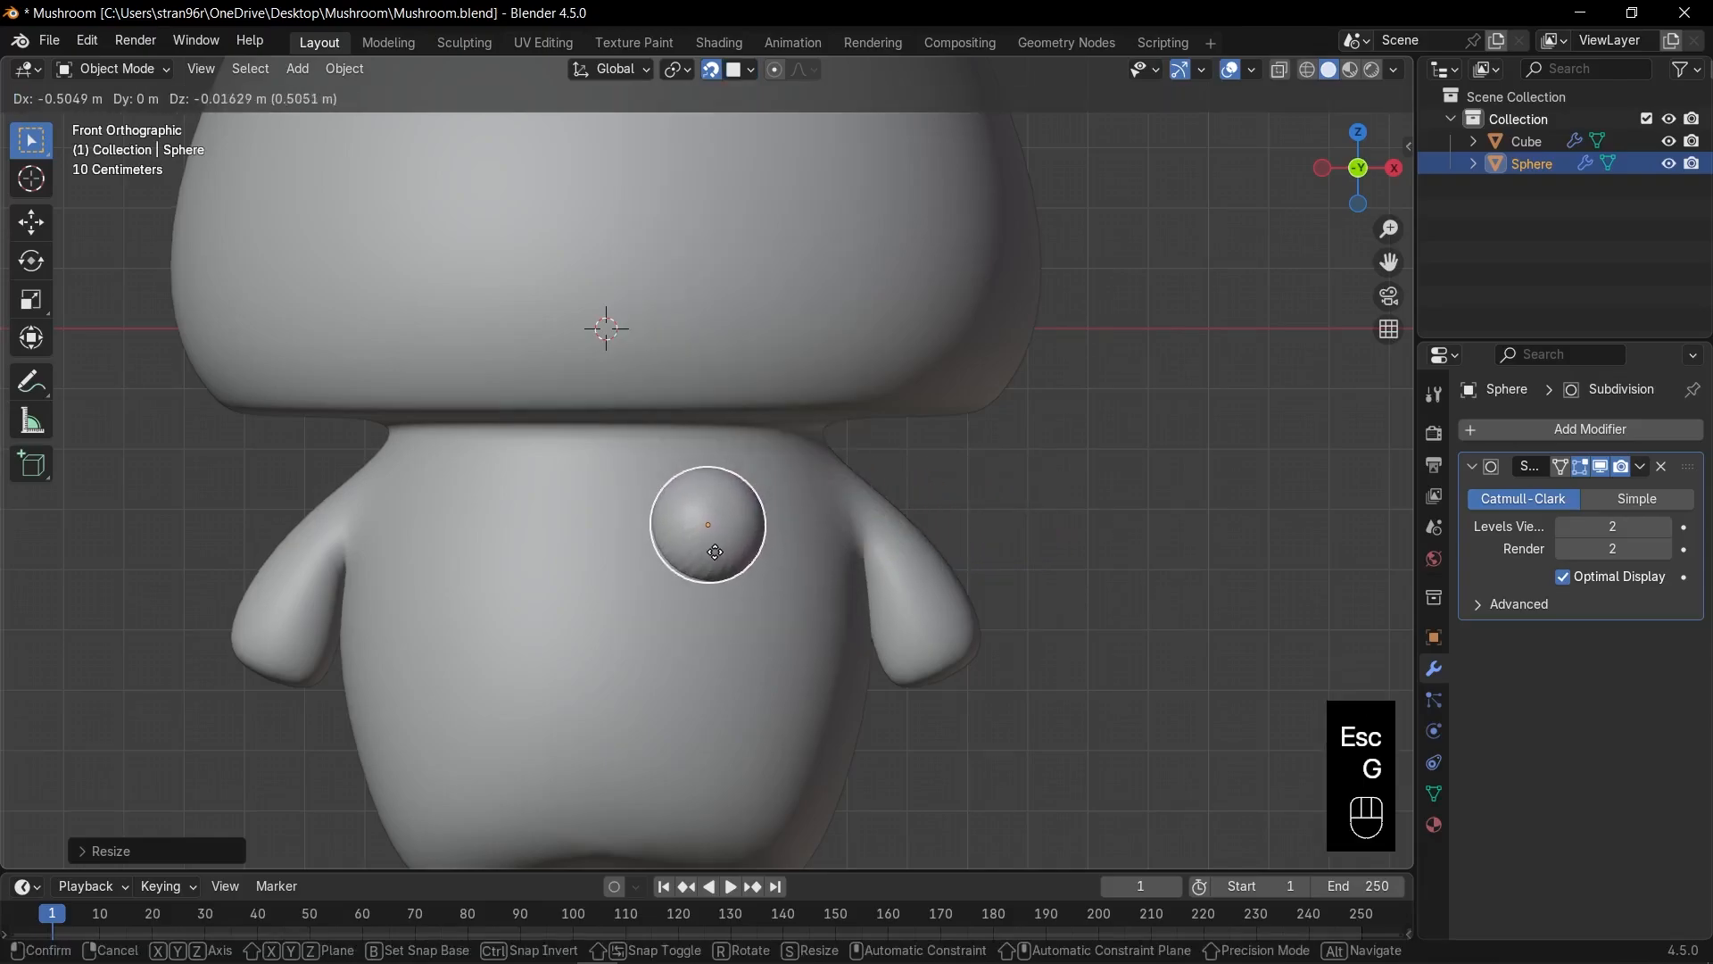
pyautogui.click(717, 556)
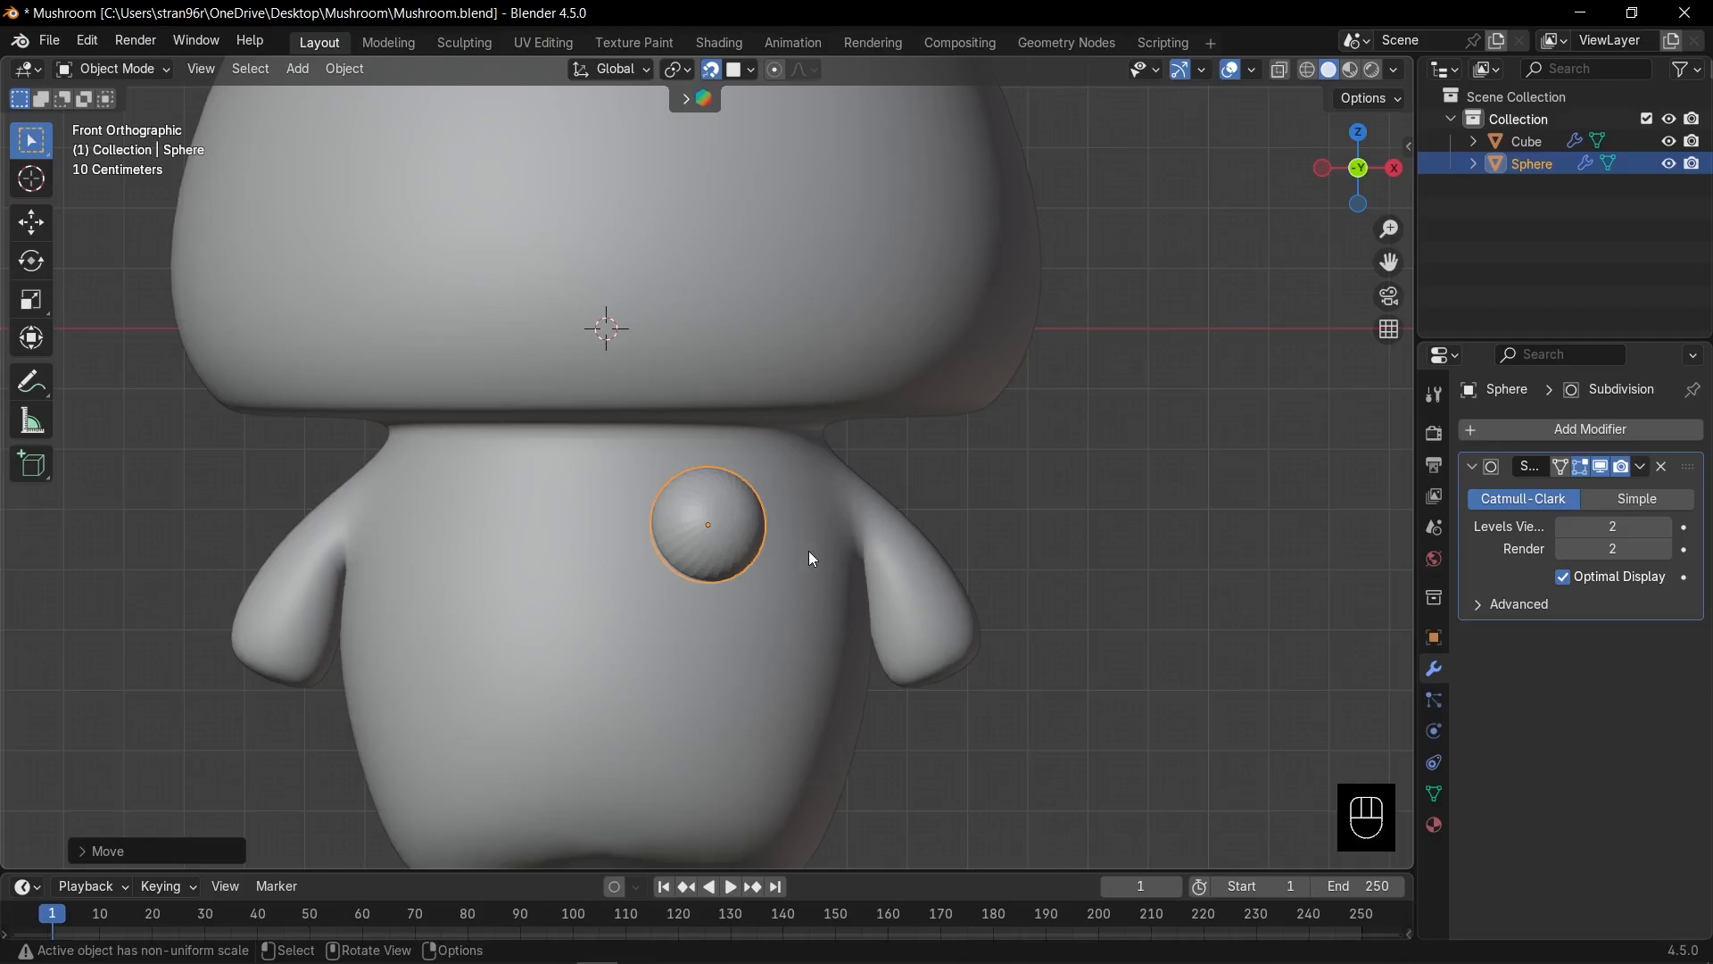
pyautogui.press('s')
pyautogui.click(768, 559)
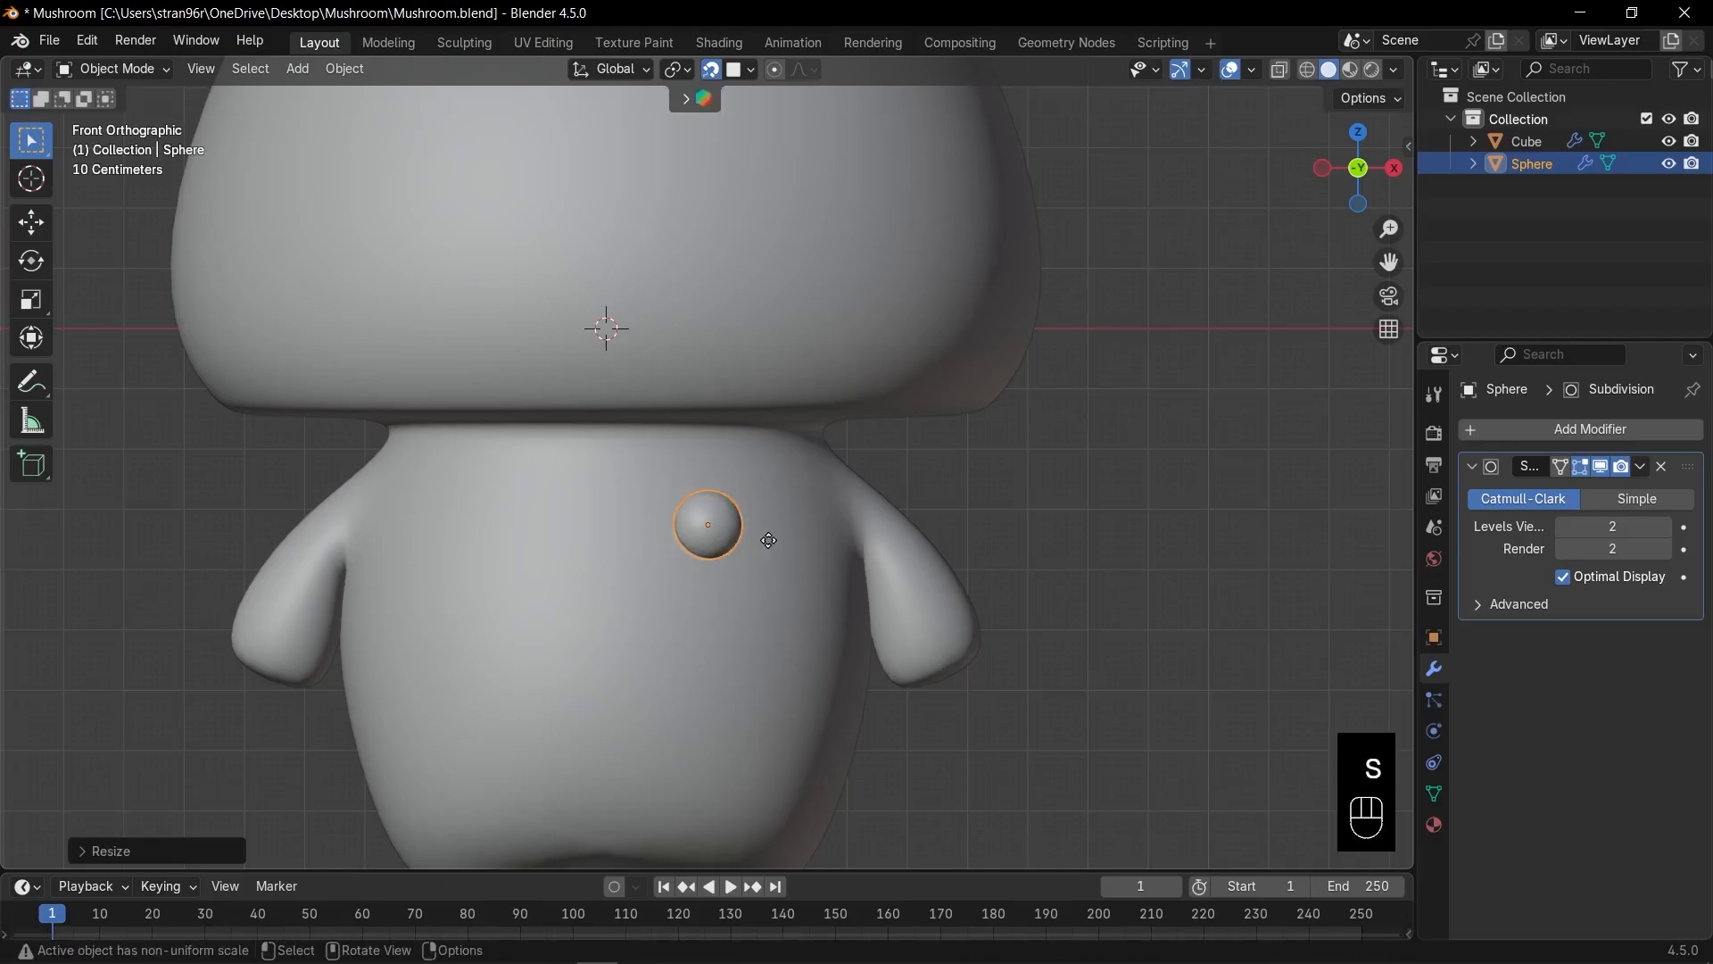
pyautogui.press('g')
pyautogui.press('s')
pyautogui.click(791, 525)
# Give the small sphere smooth shading.
pyautogui.click(946, 597)
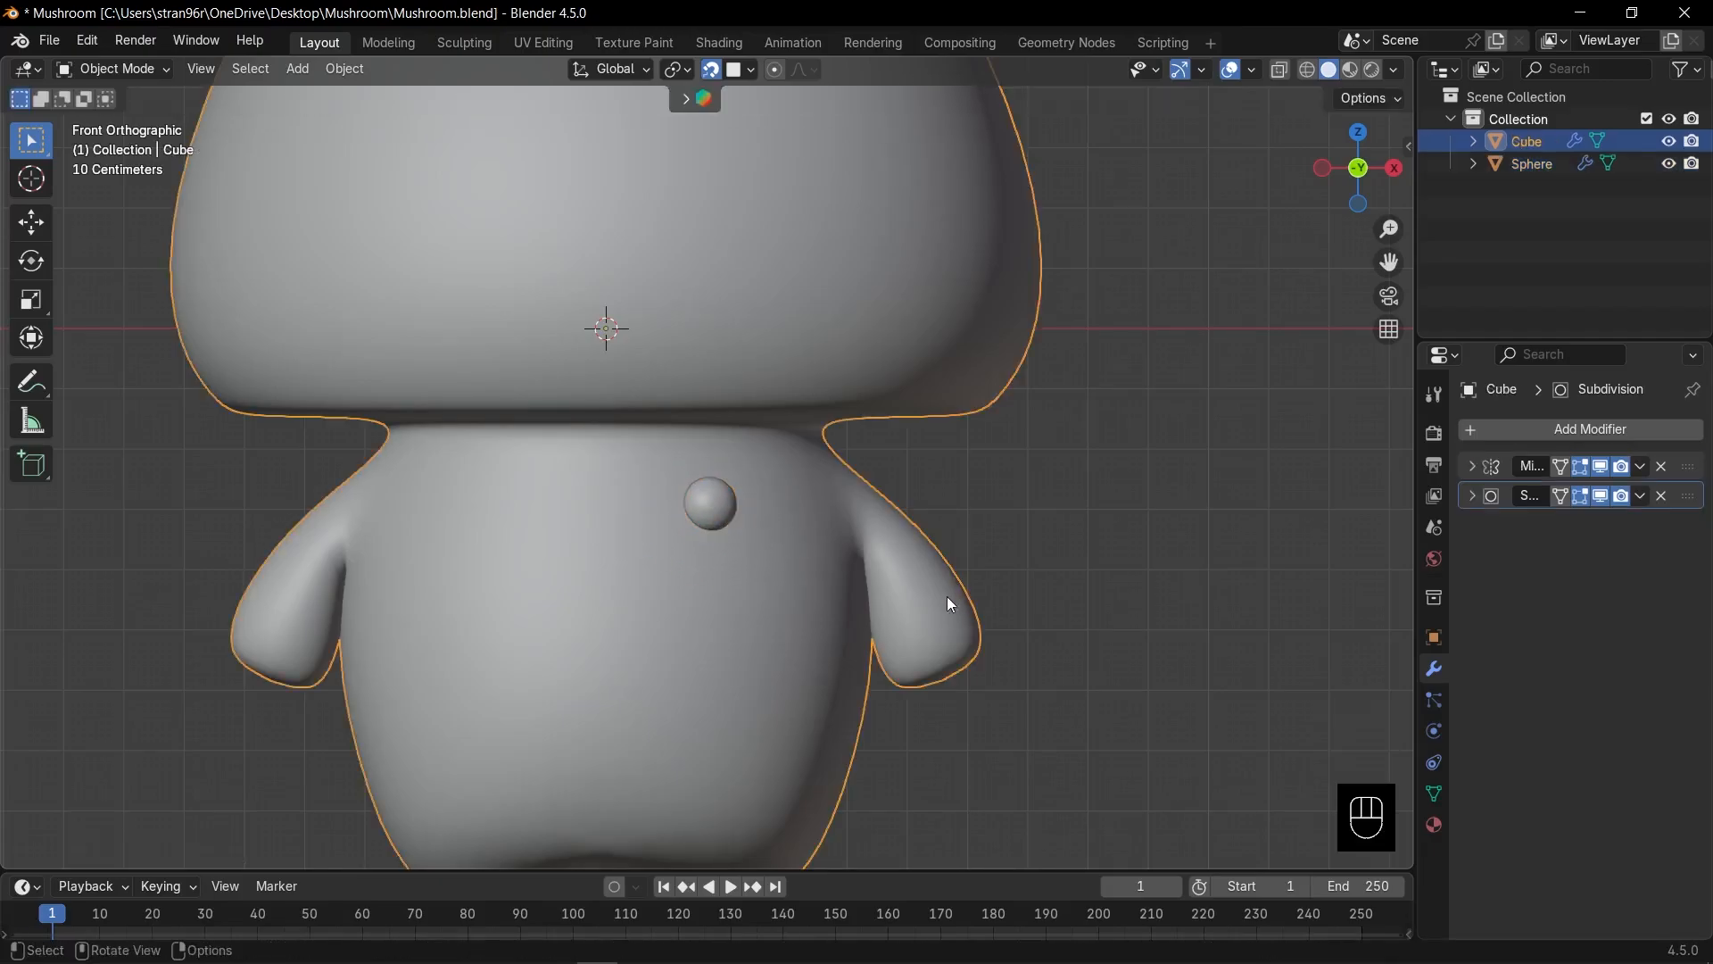
pyautogui.scroll(1, 721, 519)
pyautogui.click(722, 519)
pyautogui.rightClick(721, 520)
pyautogui.click(709, 514)
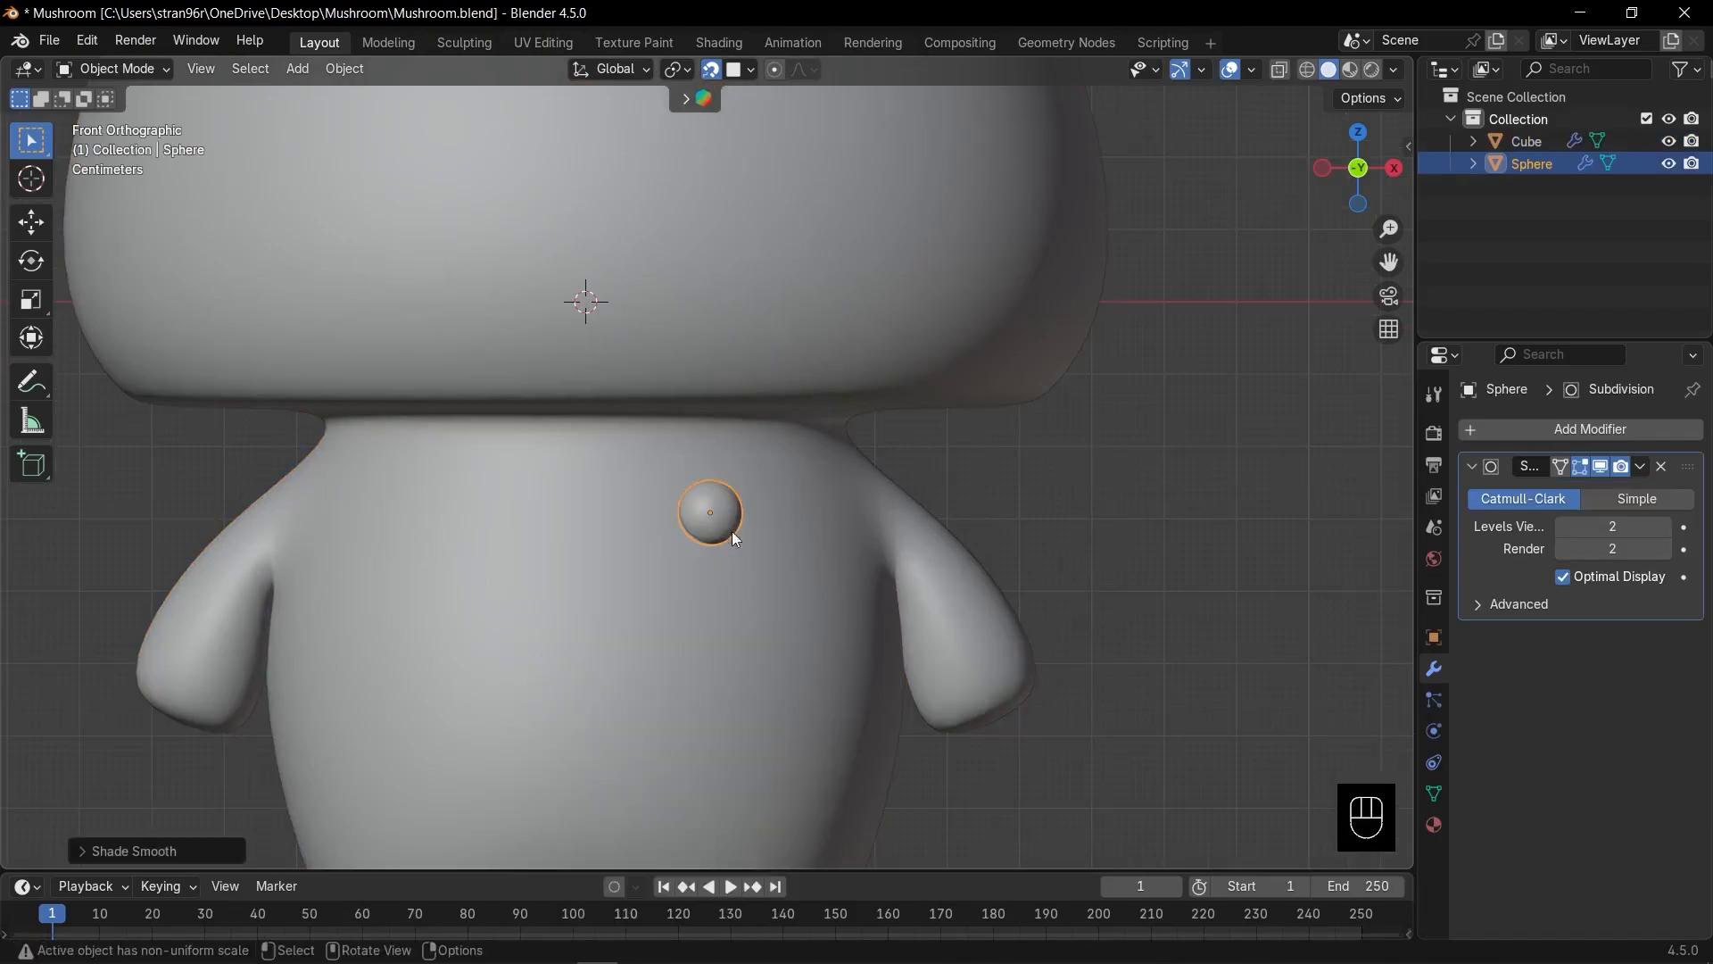
pyautogui.scroll(5, 741, 536)
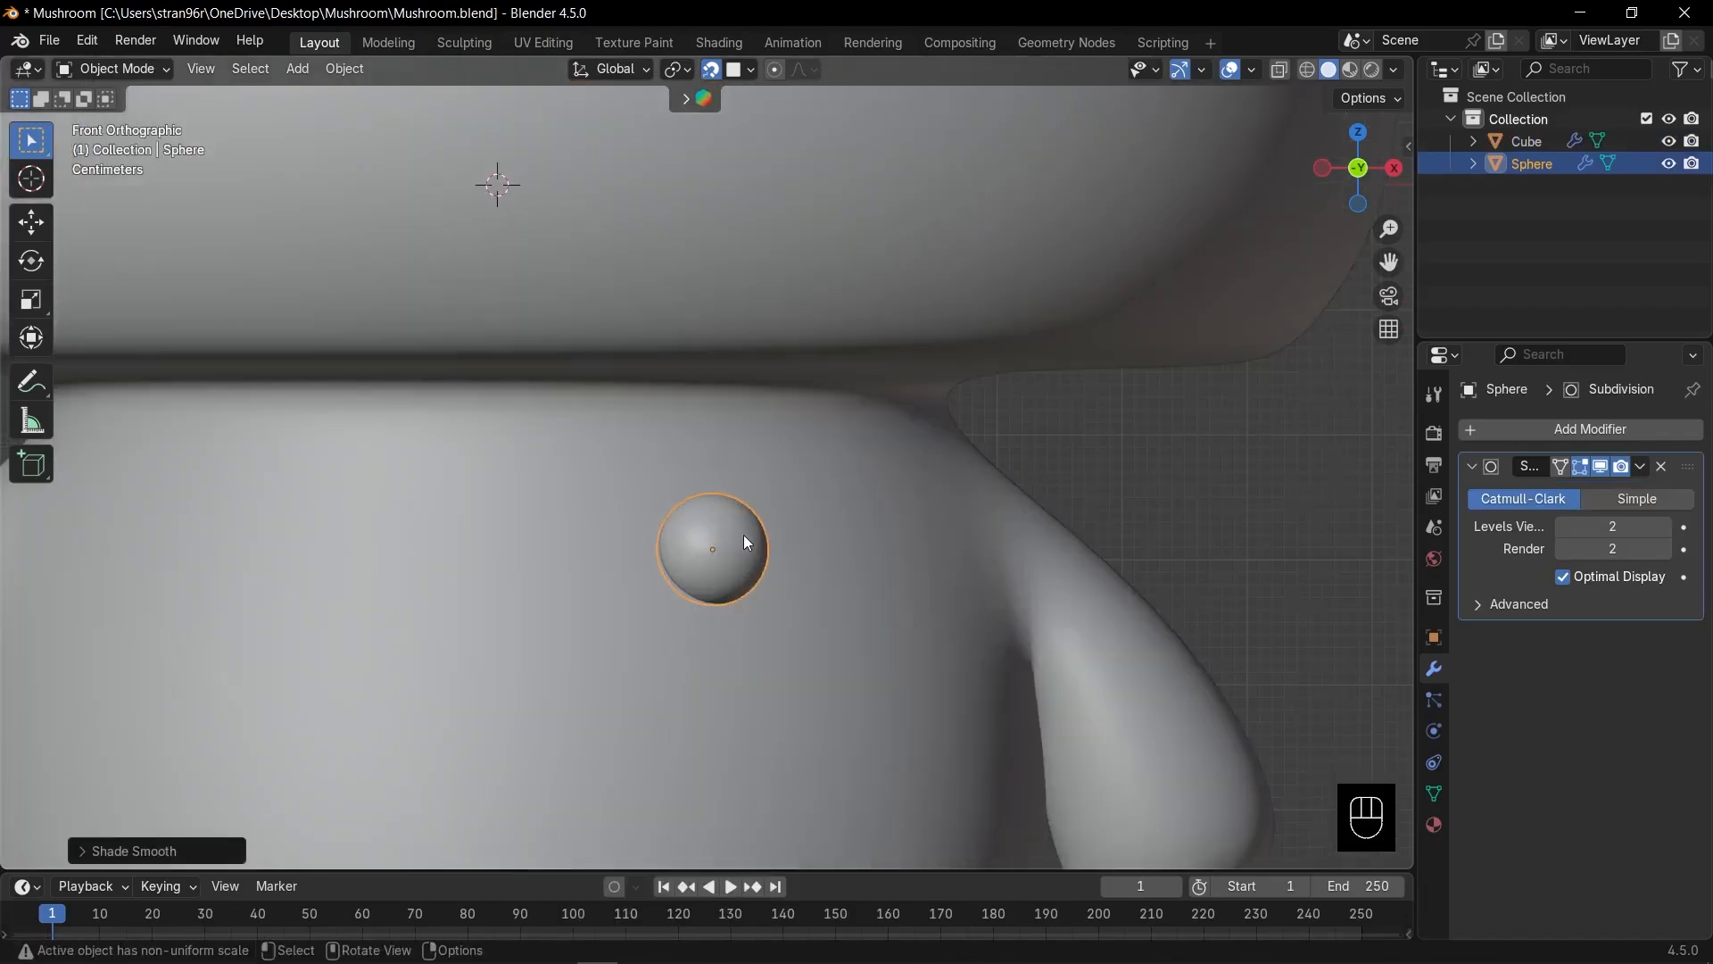
# Add a Mirror modifier to the eye sphere with the body Cube as the mirror object.
pyautogui.click(1474, 465)
pyautogui.click(1494, 433)
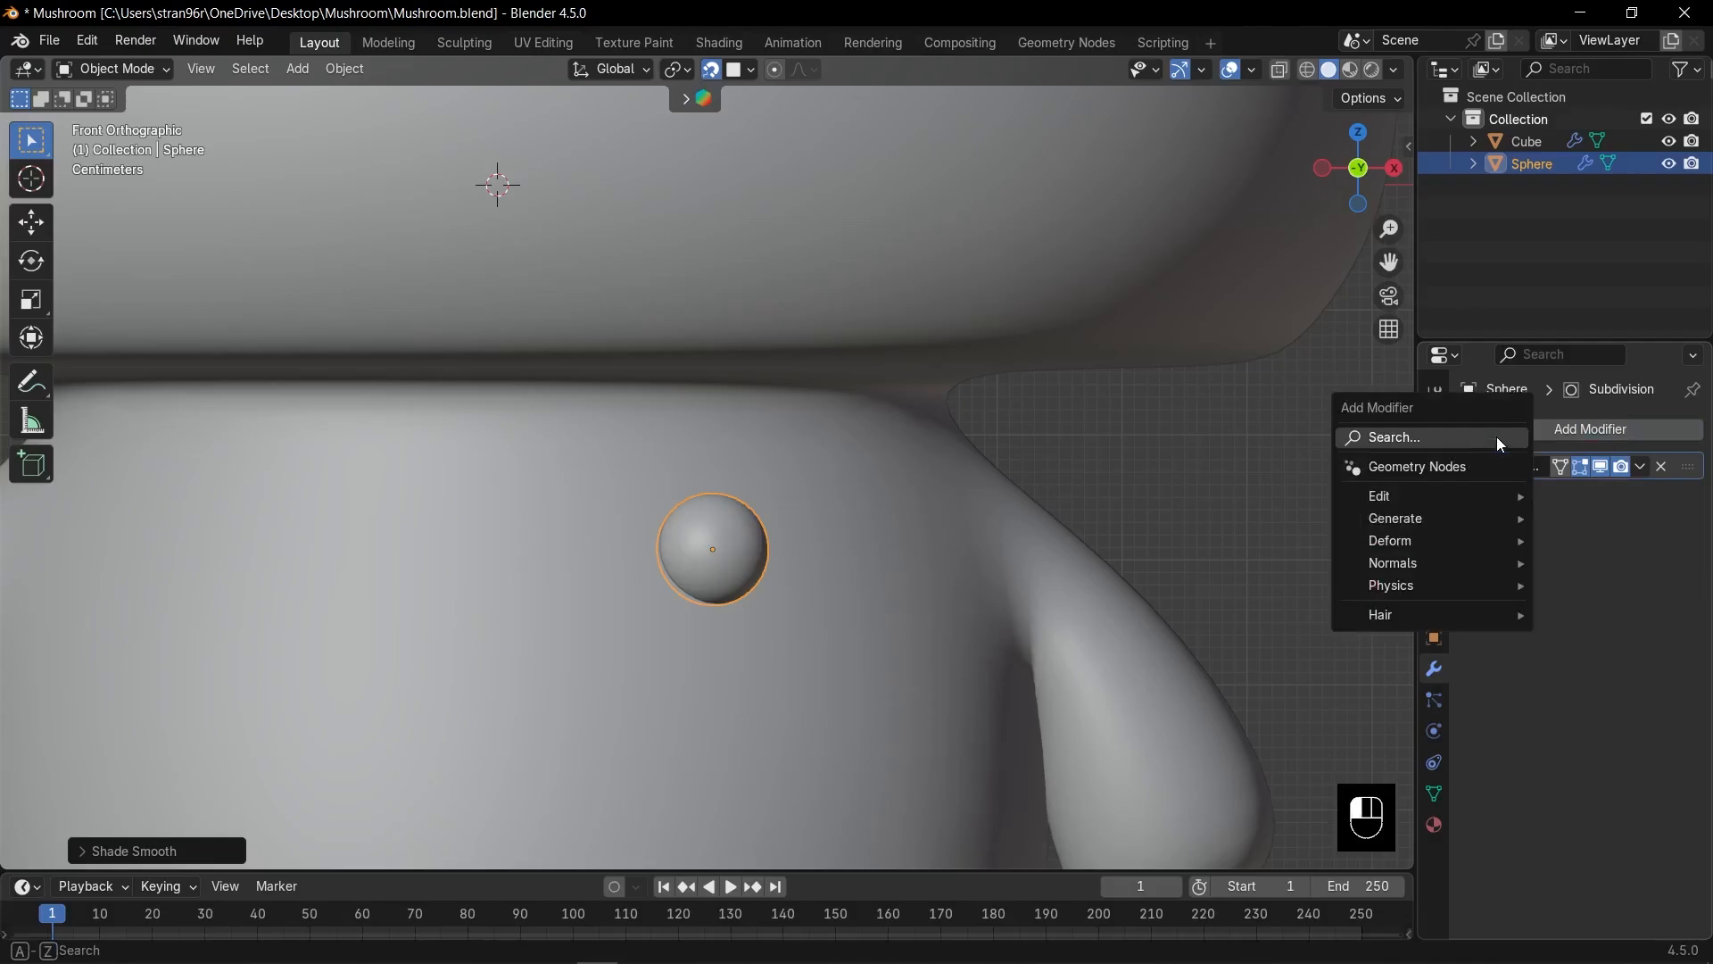
pyautogui.write('mi')
pyautogui.press('Return')
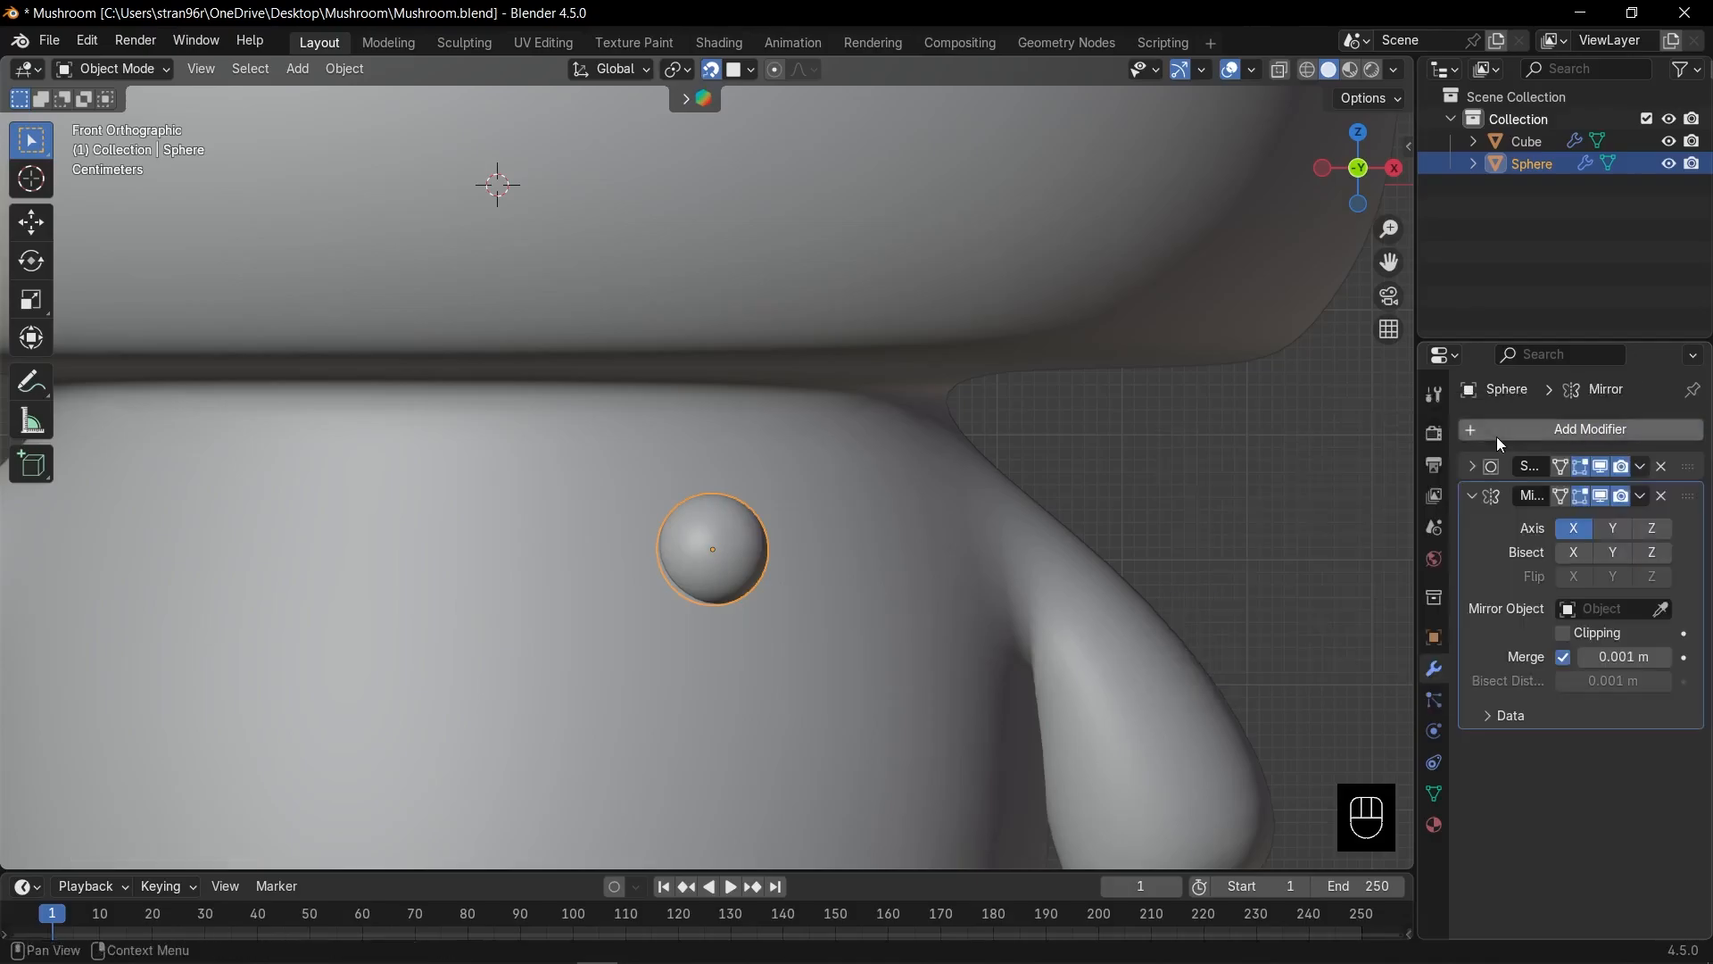
pyautogui.click(1671, 612)
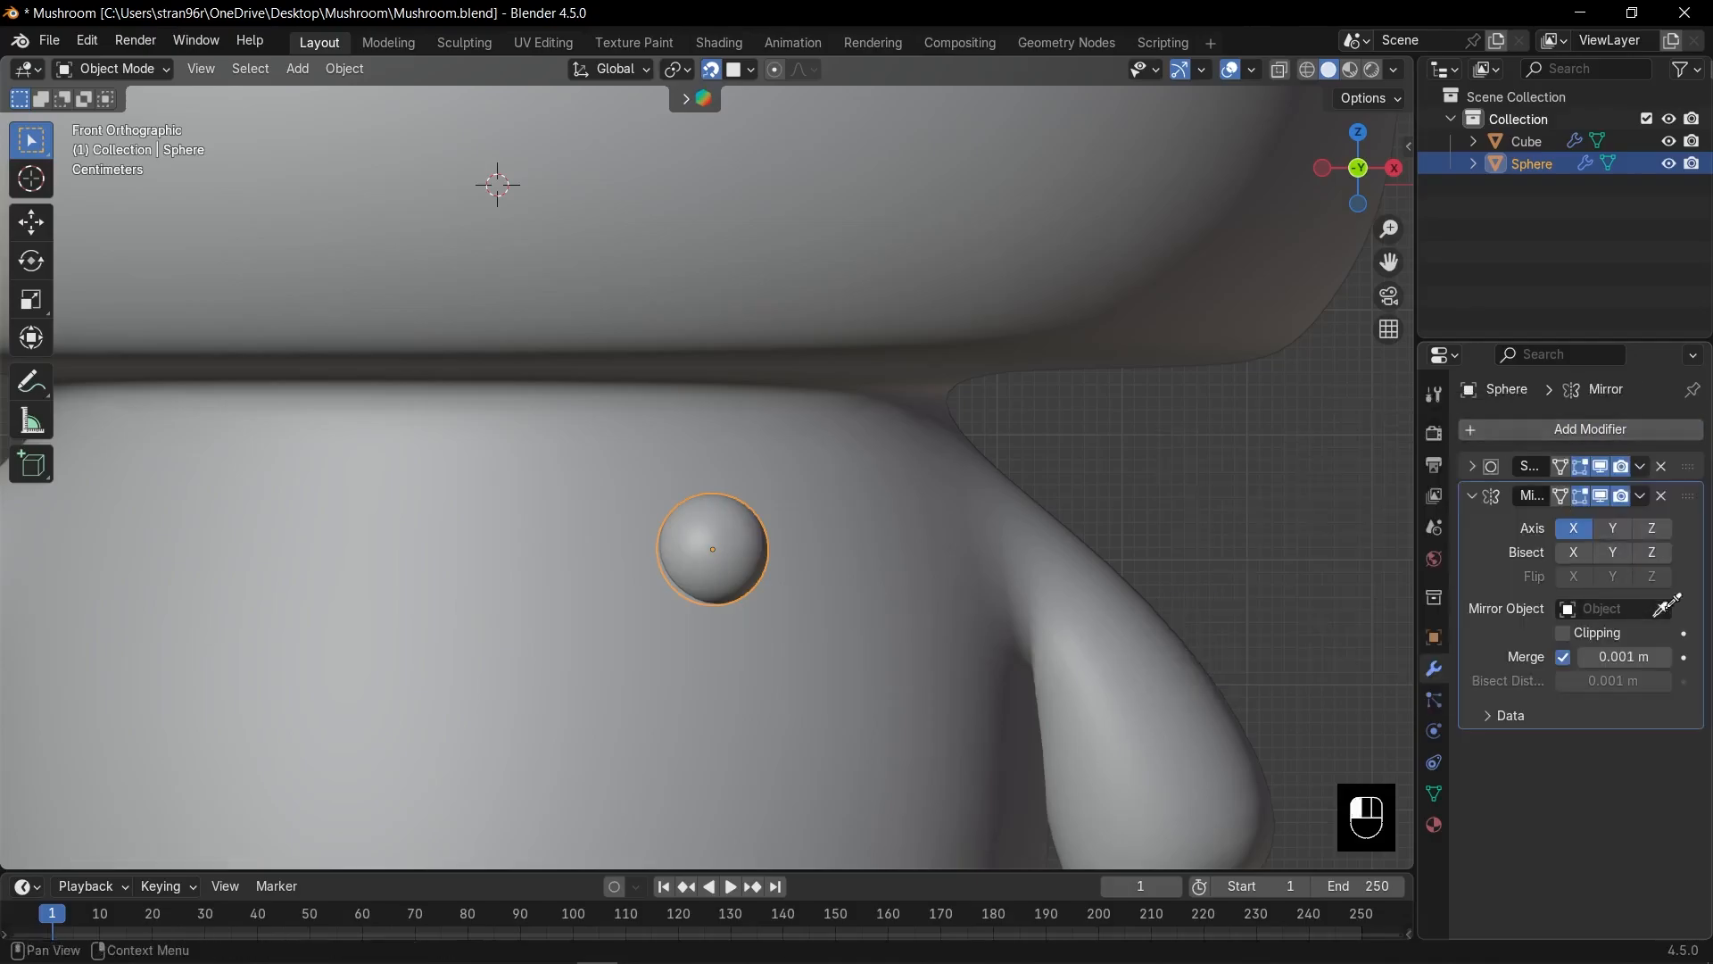
pyautogui.click(976, 567)
# Move the mirrored eye pair into place on the front of the body.
pyautogui.scroll(-4, 974, 566)
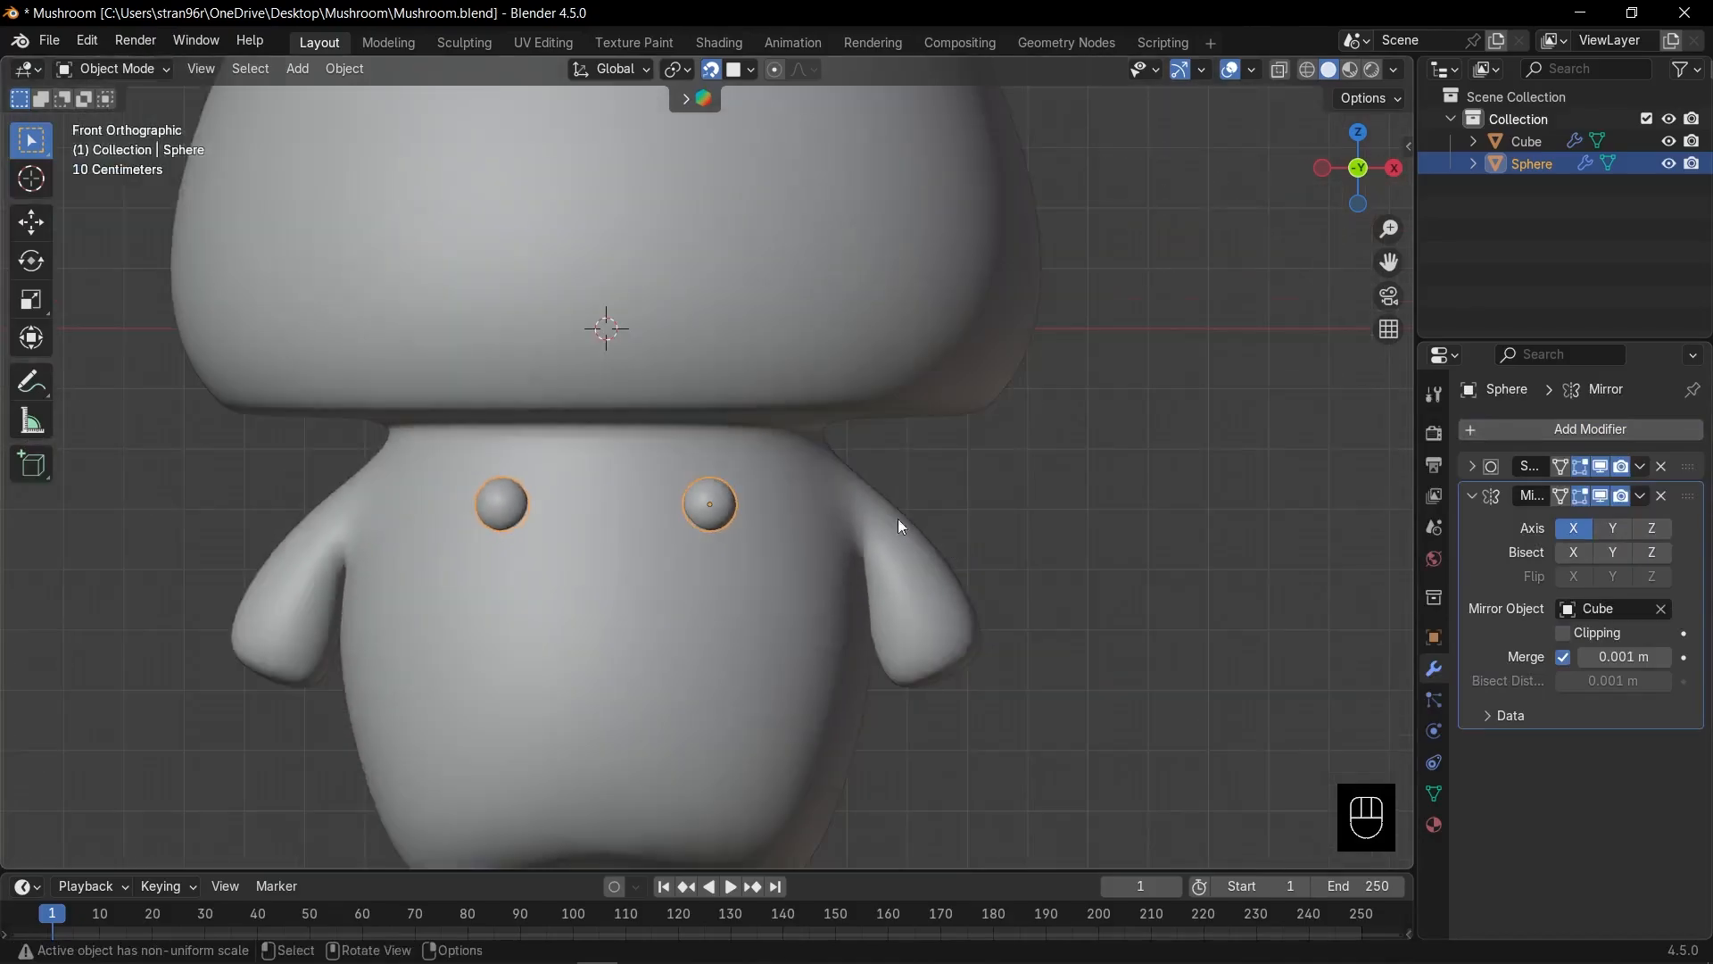
pyautogui.scroll(2, 783, 587)
pyautogui.press('g')
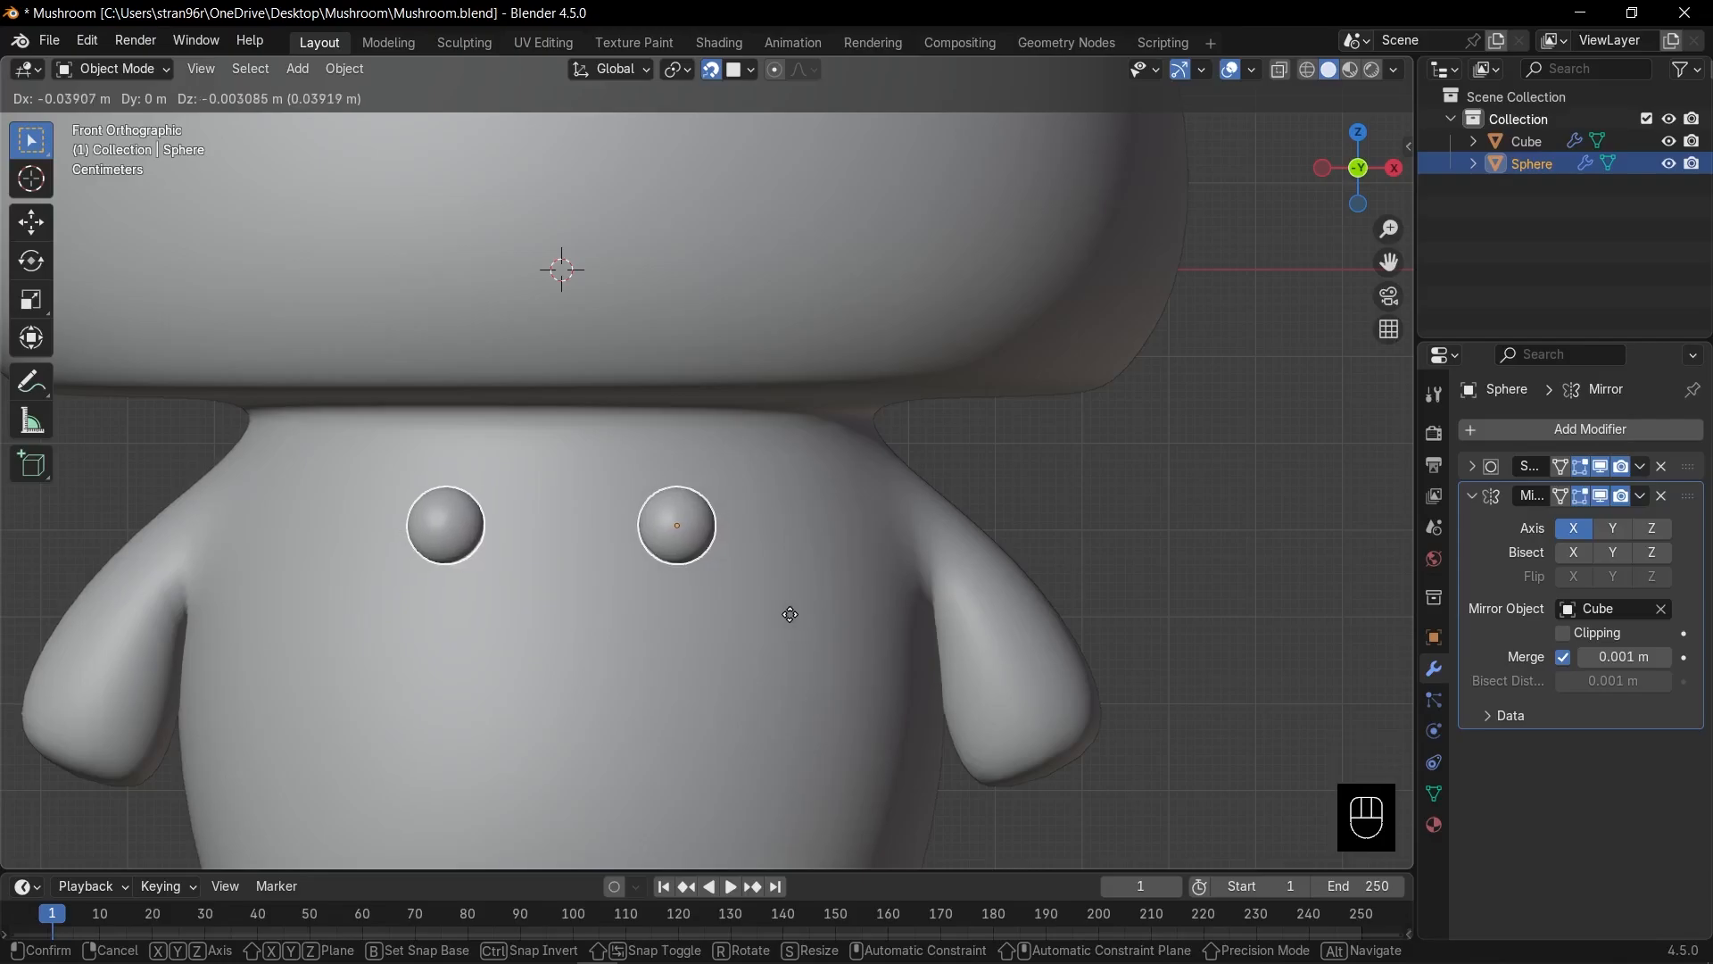
pyautogui.click(790, 614)
pyautogui.keyDown('shift'); pyautogui.moveTo(716, 626); pyautogui.dragTo(810, 585, button='middle'); pyautogui.keyUp('shift')
pyautogui.scroll(1, 830, 580)
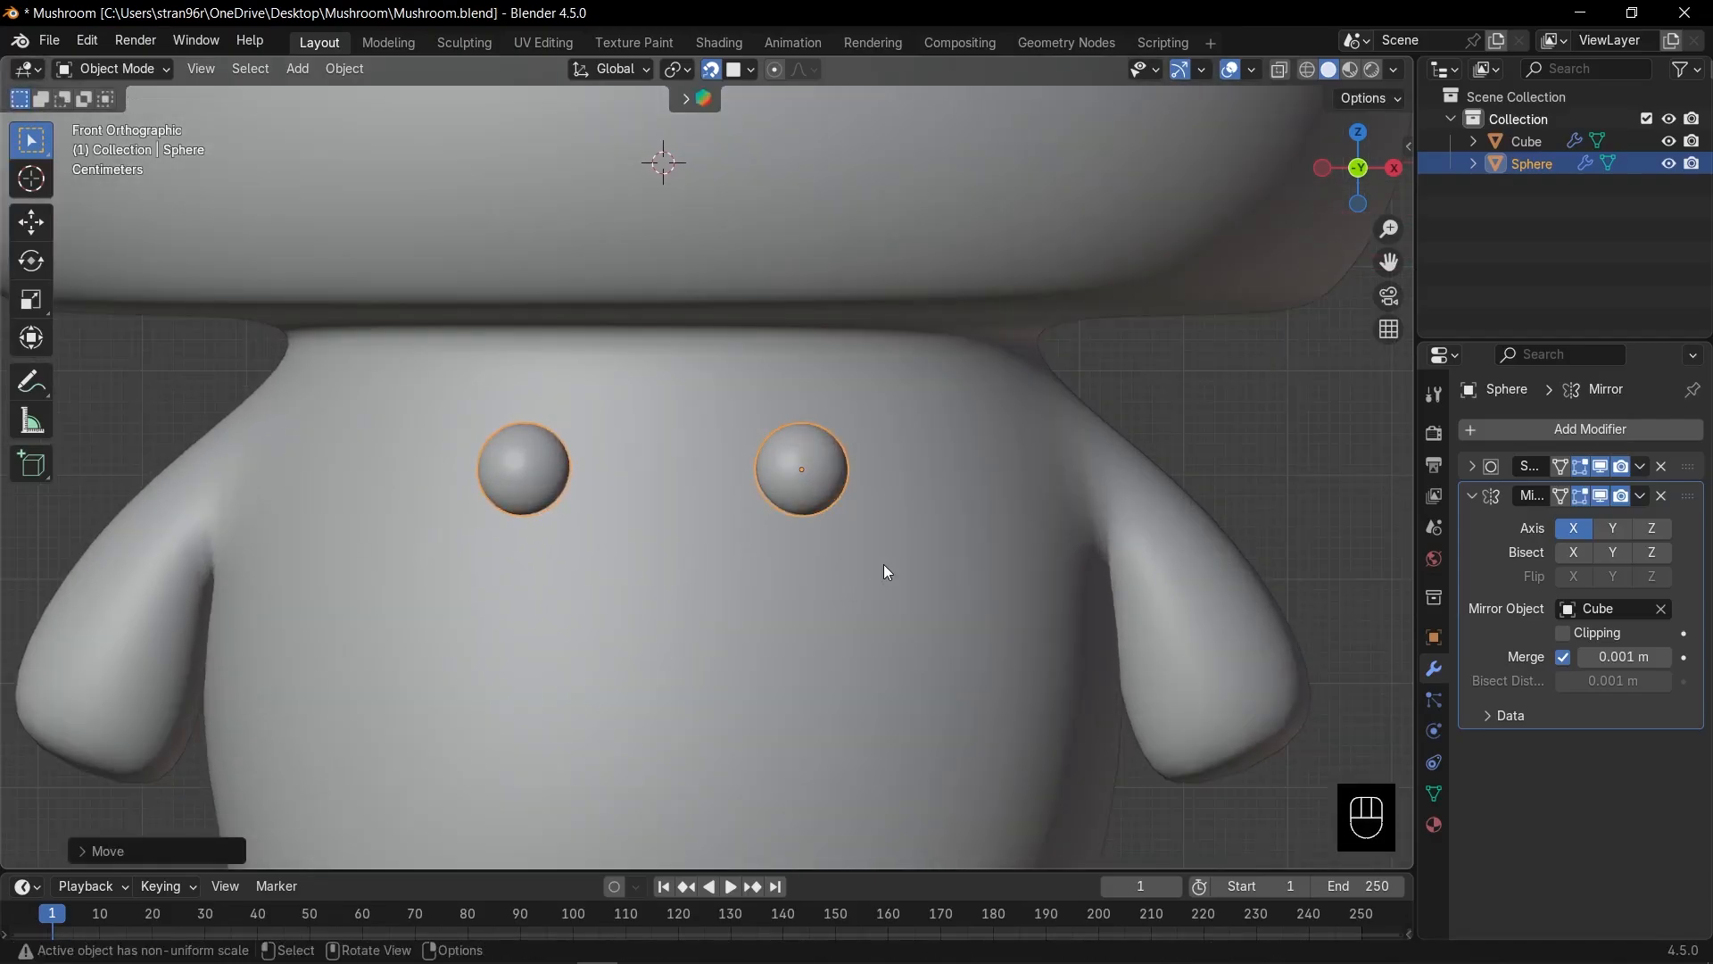
# Duplicate the eye sphere pair below the eyes and shrink the copy for cheeks.
pyautogui.hotkey('shift', 'd')
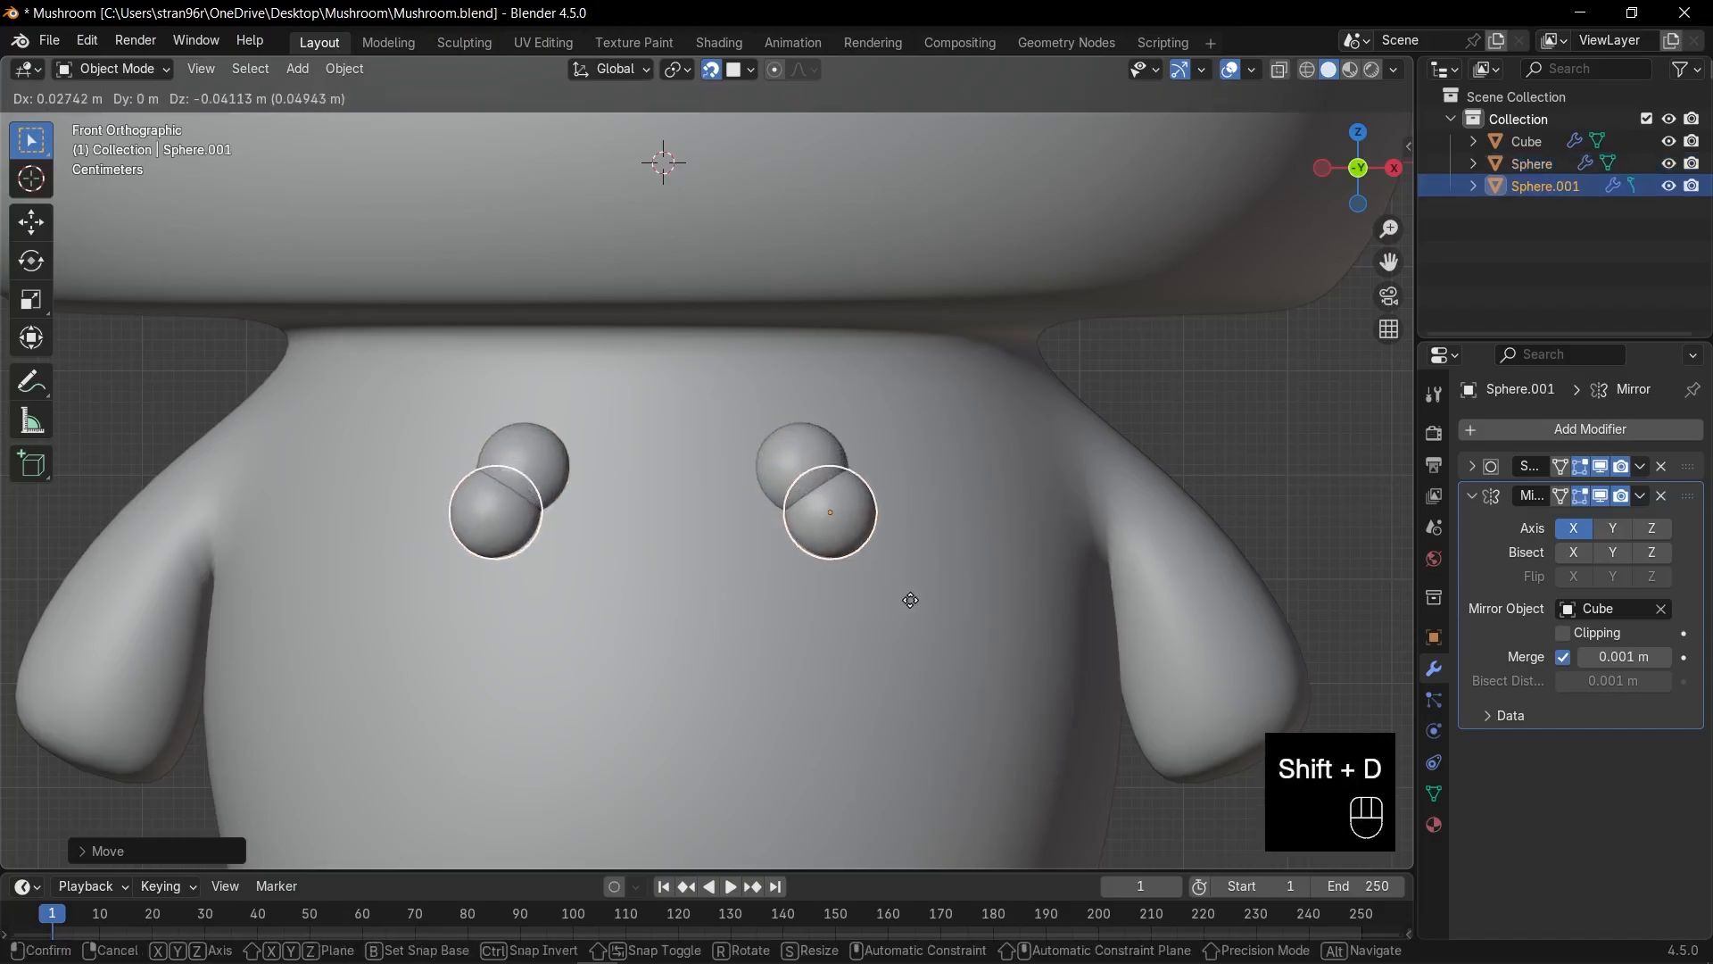
pyautogui.click(919, 611)
pyautogui.press('s')
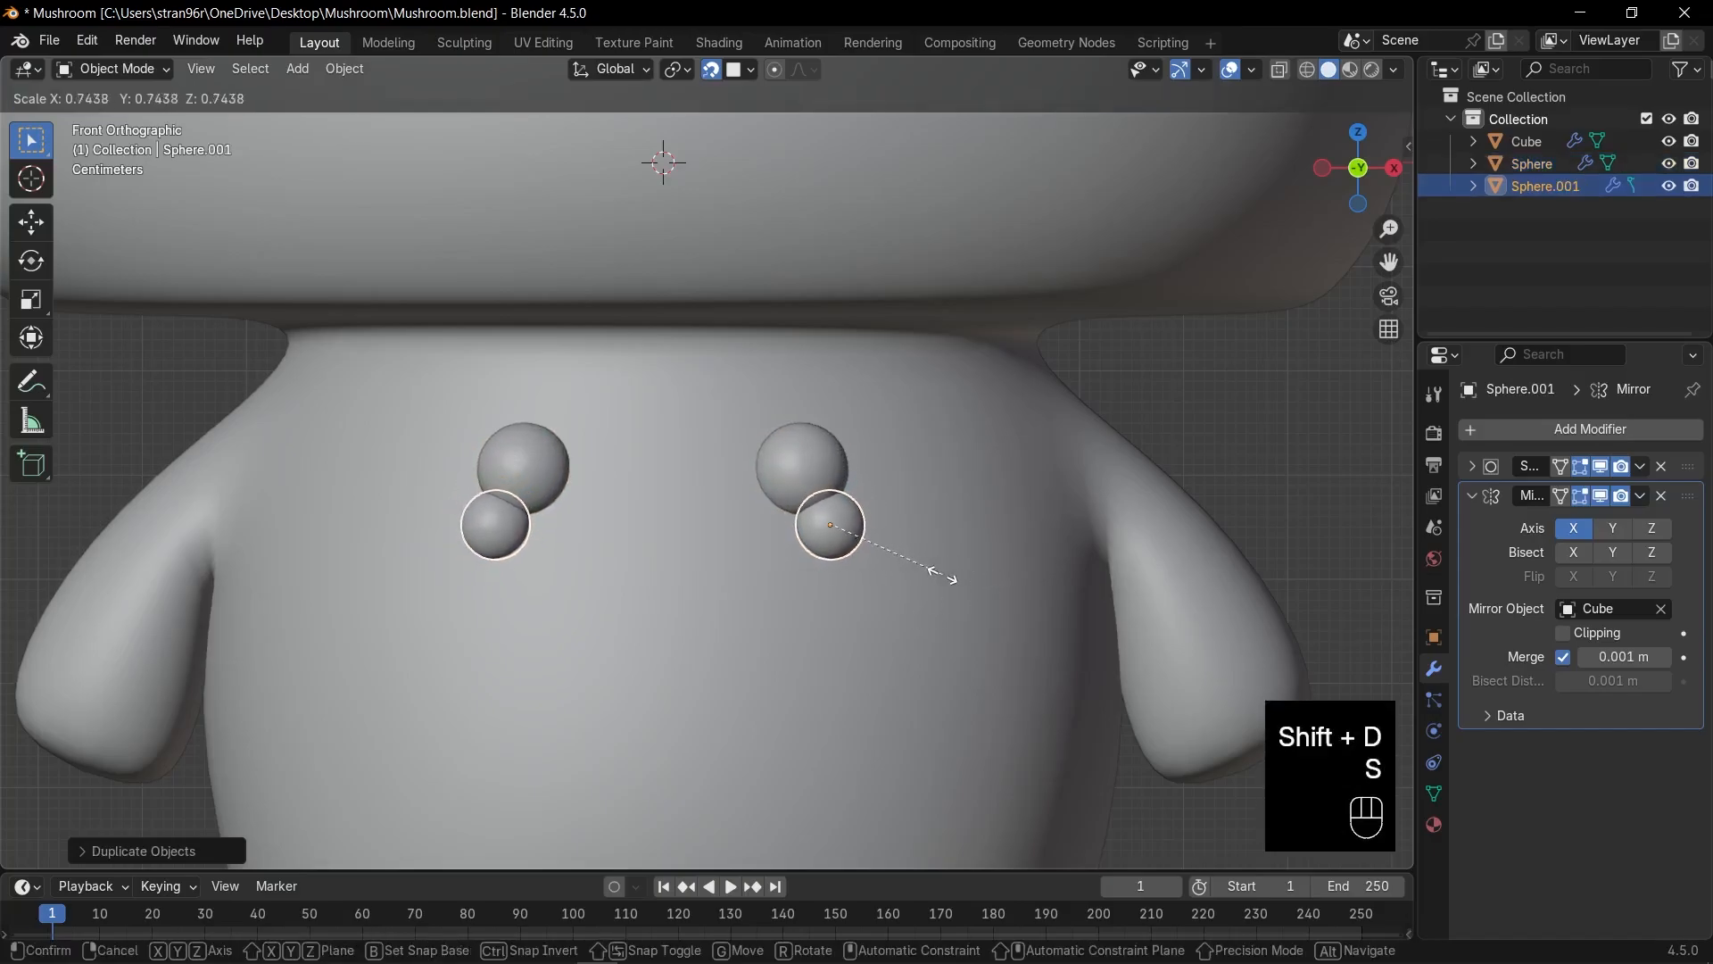
pyautogui.click(933, 581)
pyautogui.scroll(3, 930, 575)
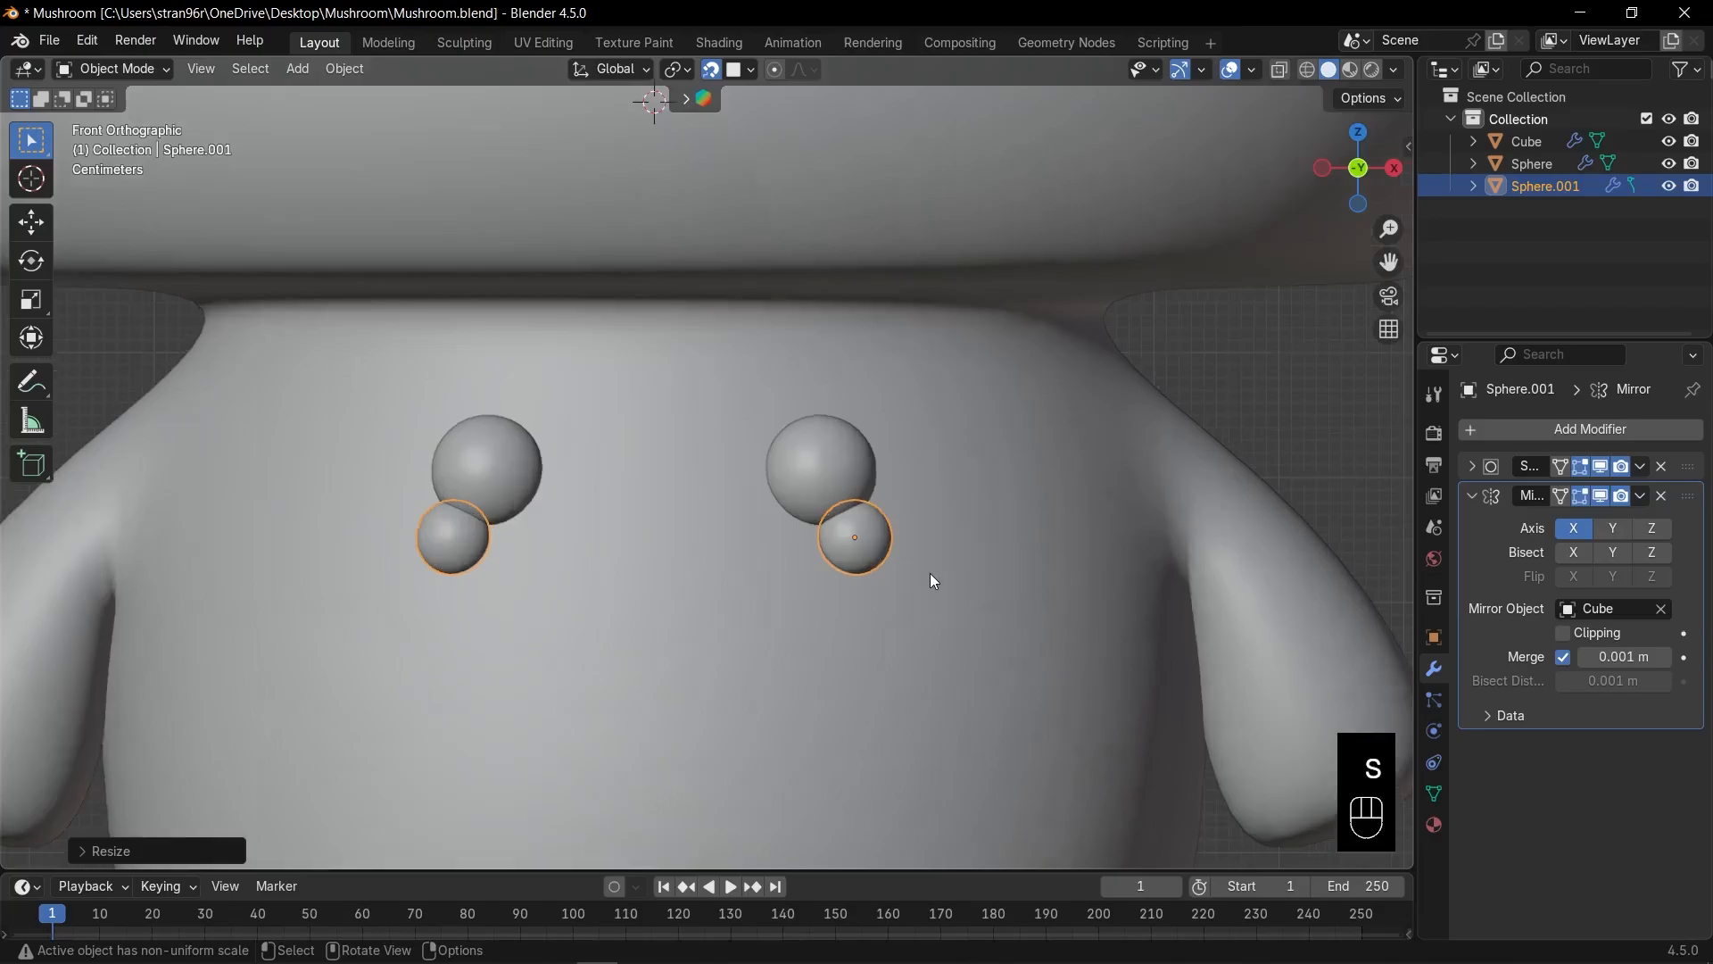
pyautogui.keyDown('shift'); pyautogui.moveTo(973, 598); pyautogui.dragTo(951, 564, button='middle'); pyautogui.keyUp('shift')
pyautogui.press('s')
pyautogui.click(982, 577)
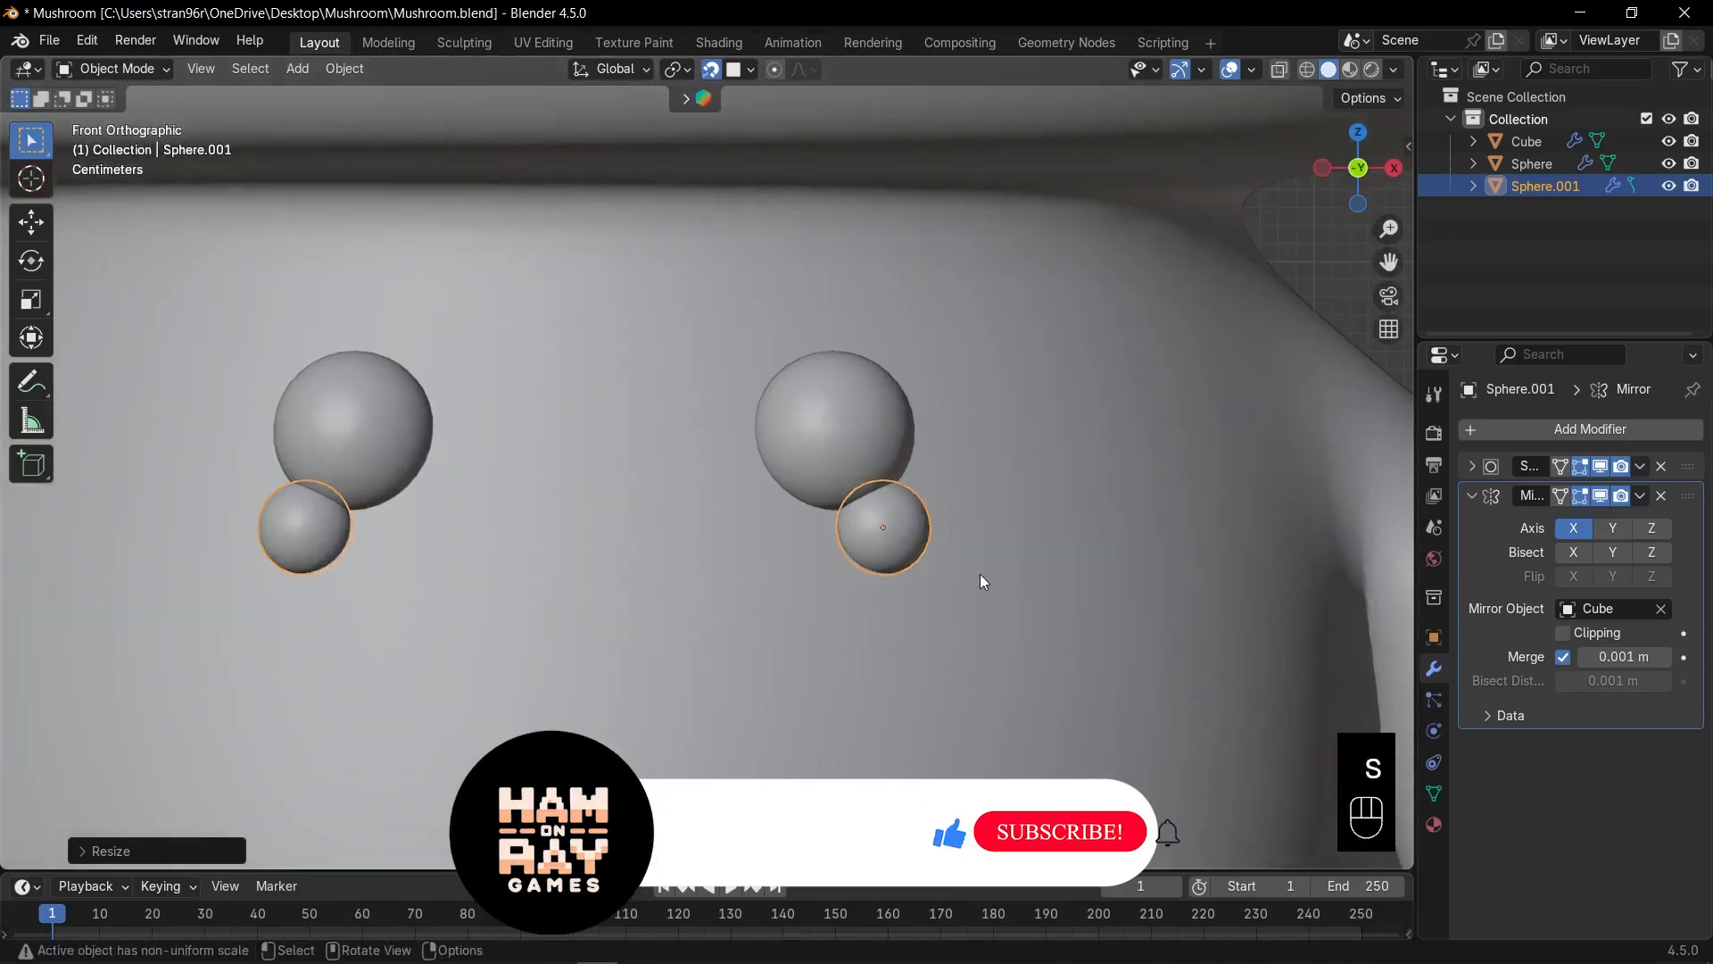
# Position the cheek spheres just below and outside the eyes and fine-tune their size.
pyautogui.press('g')
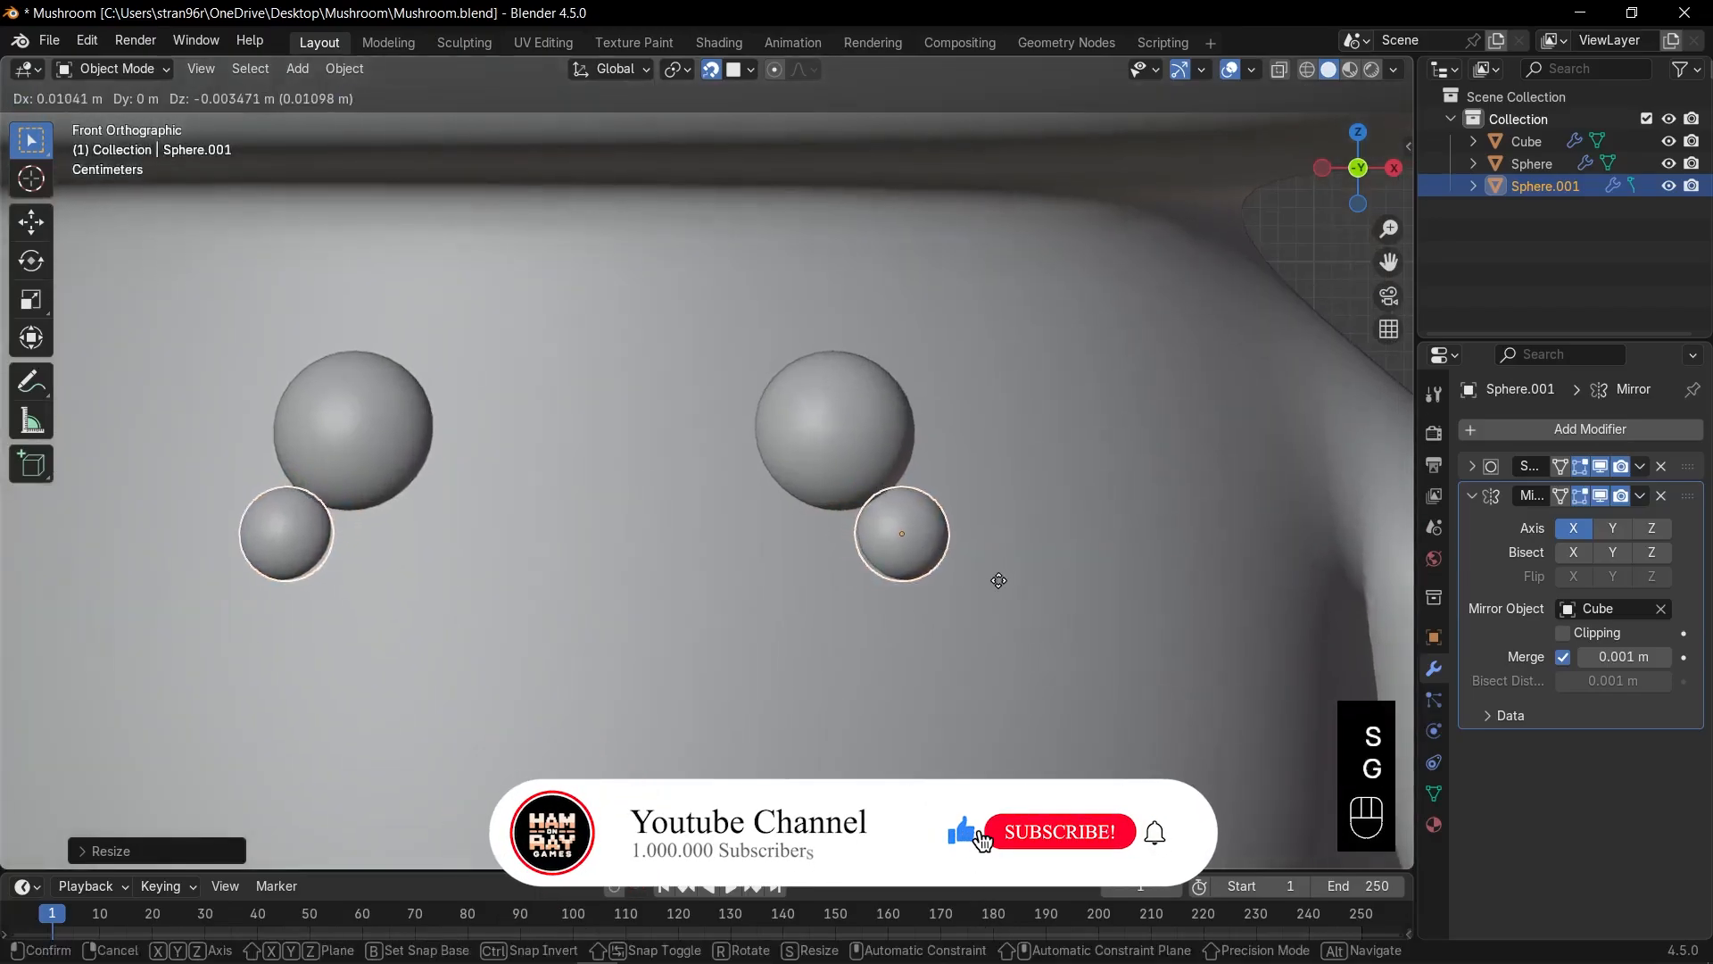
pyautogui.click(1001, 581)
pyautogui.press('s')
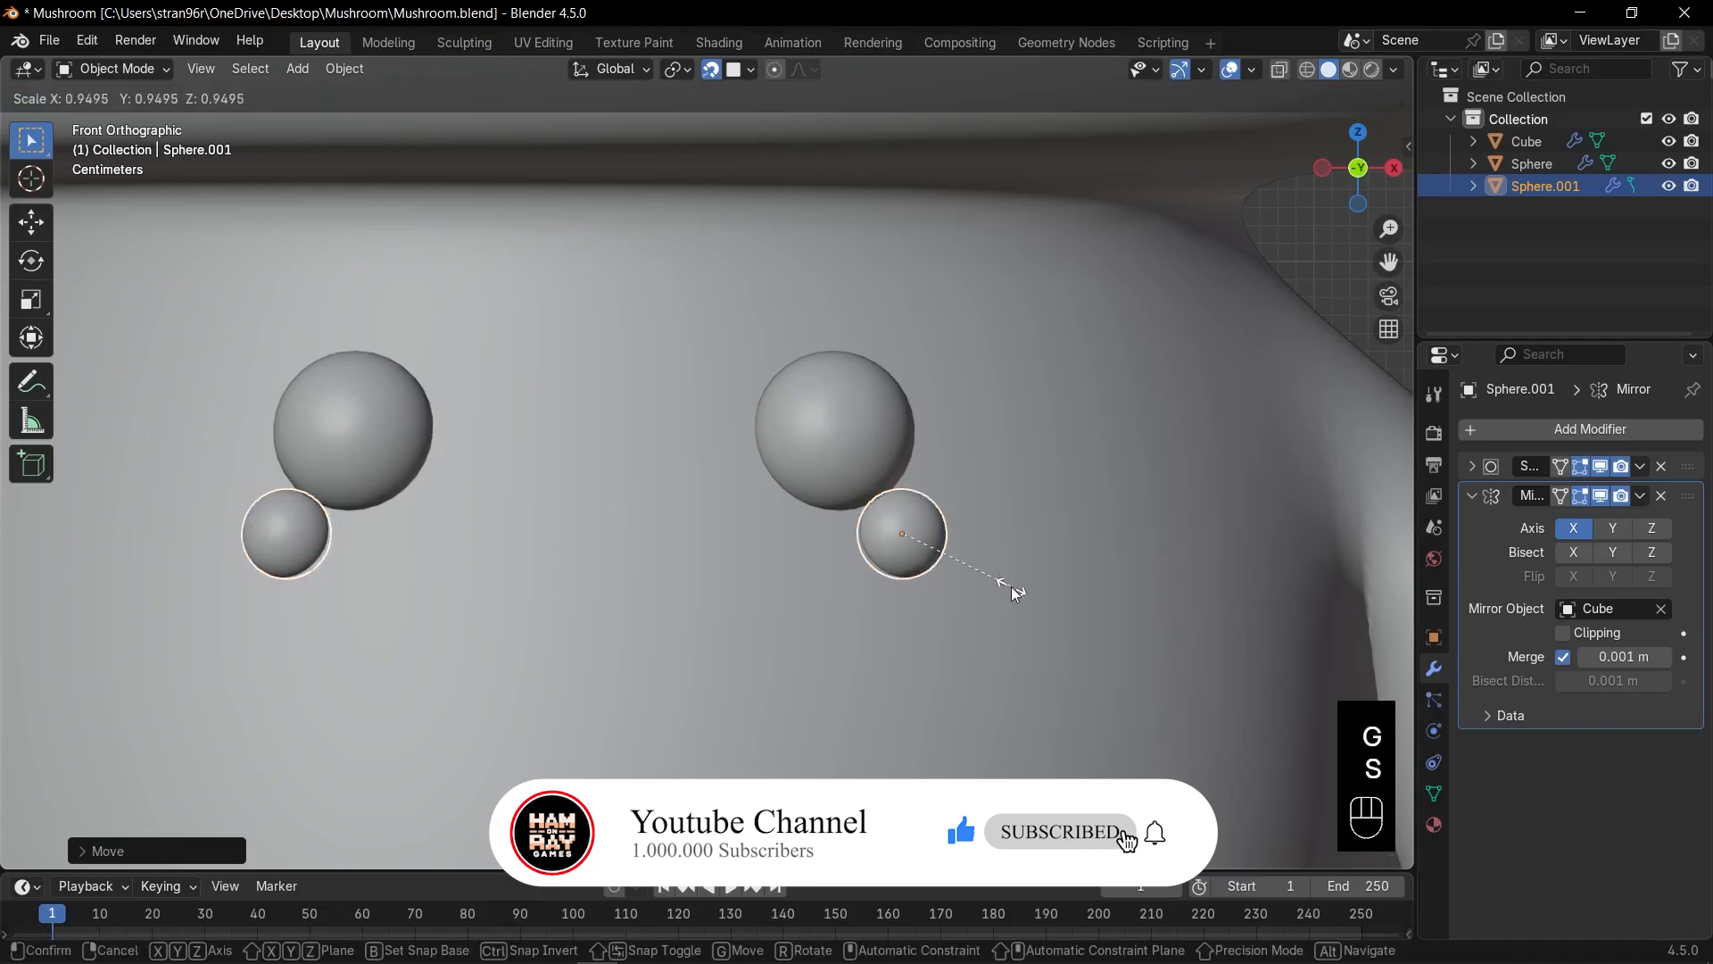
pyautogui.click(1010, 589)
pyautogui.moveTo(1014, 585); pyautogui.dragTo(952, 612, button='middle')
# Flatten the cheek spheres along local Y and Z, then return to the front view.
pyautogui.press('KP_Decimal')
pyautogui.press('s')
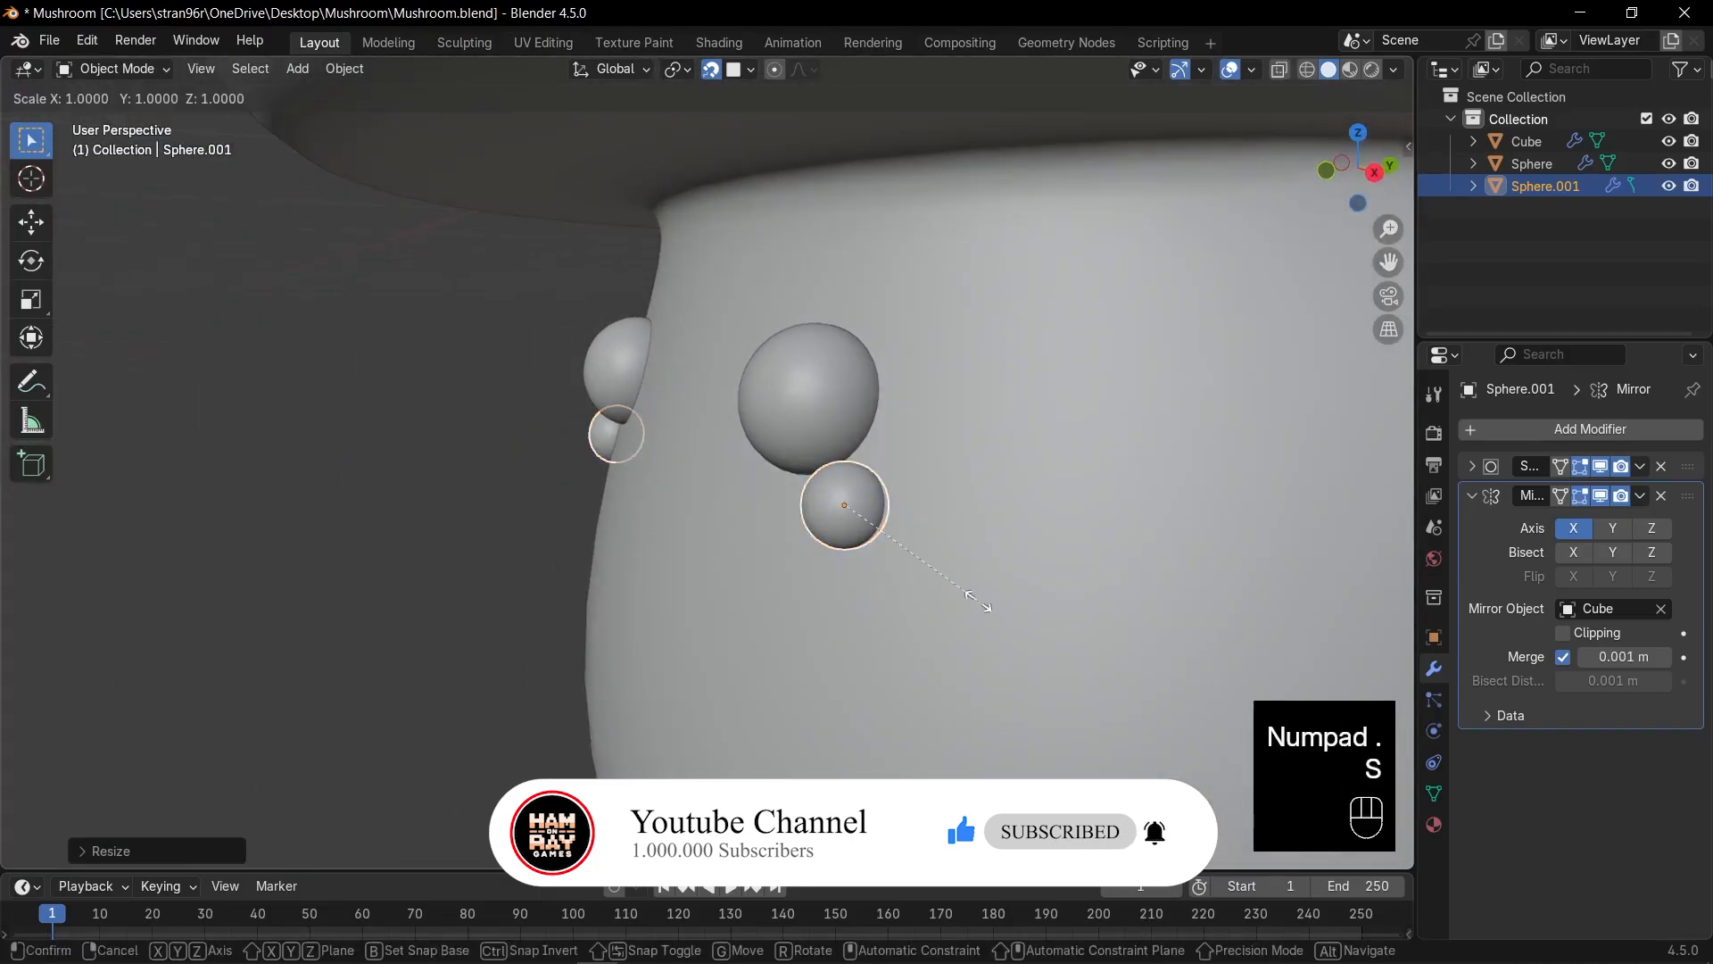
pyautogui.press('y')
pyautogui.press('y')
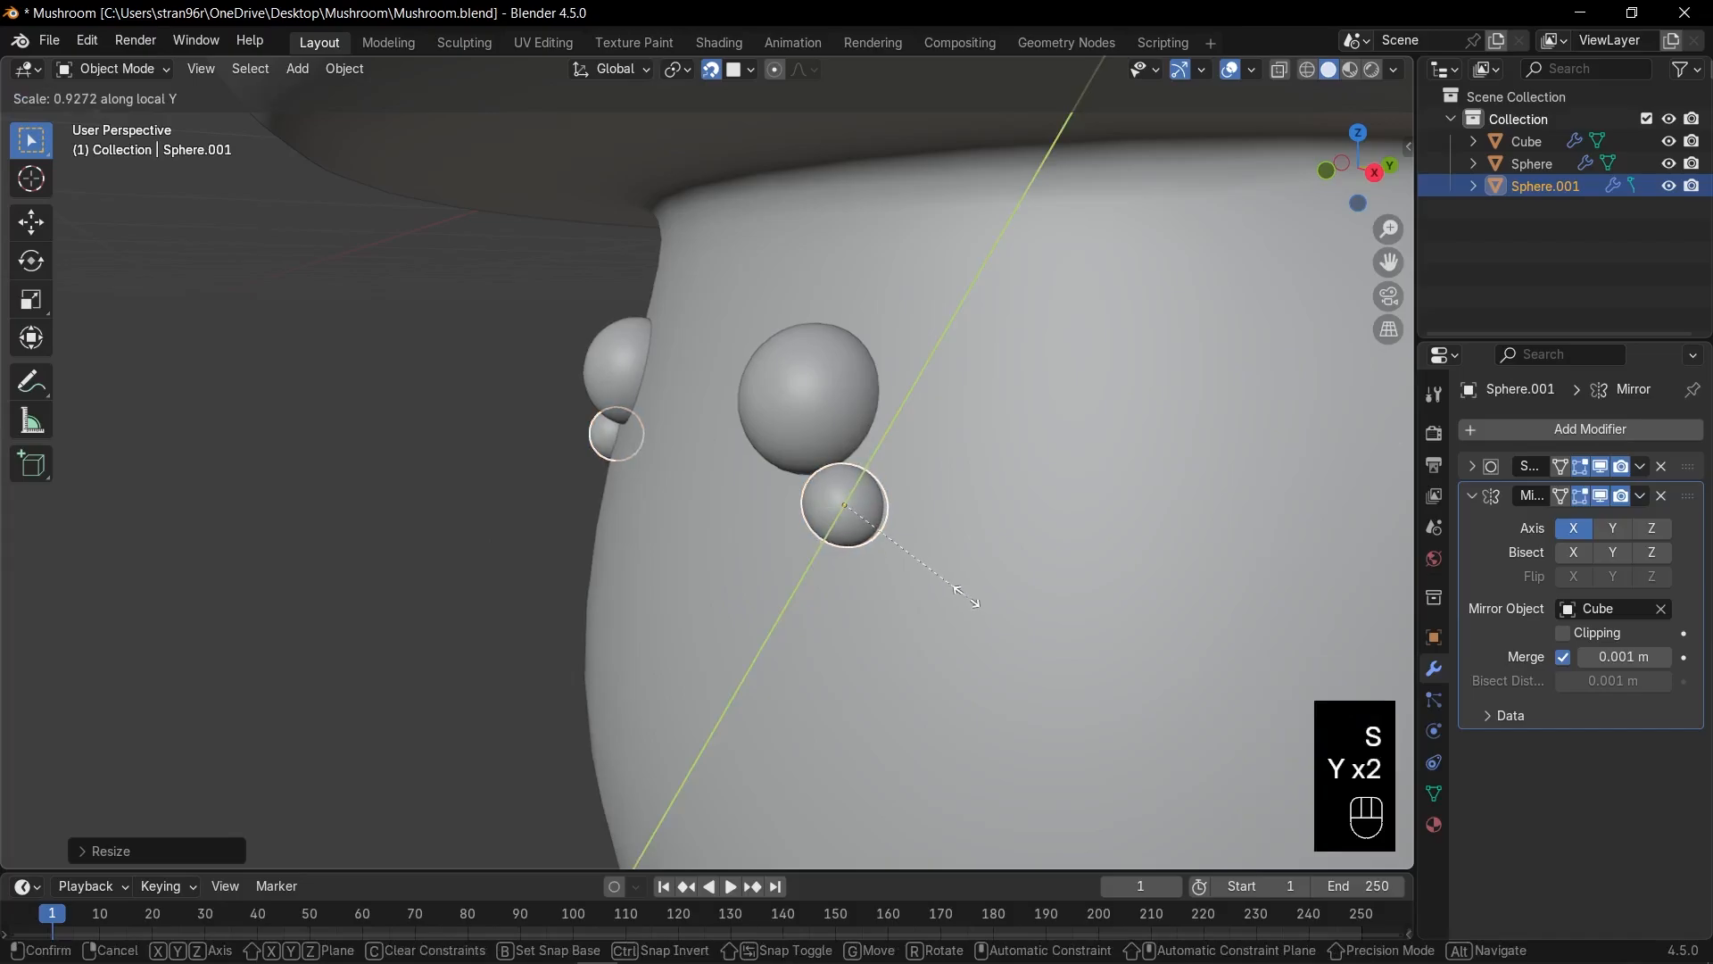
pyautogui.press('z')
pyautogui.press('z')
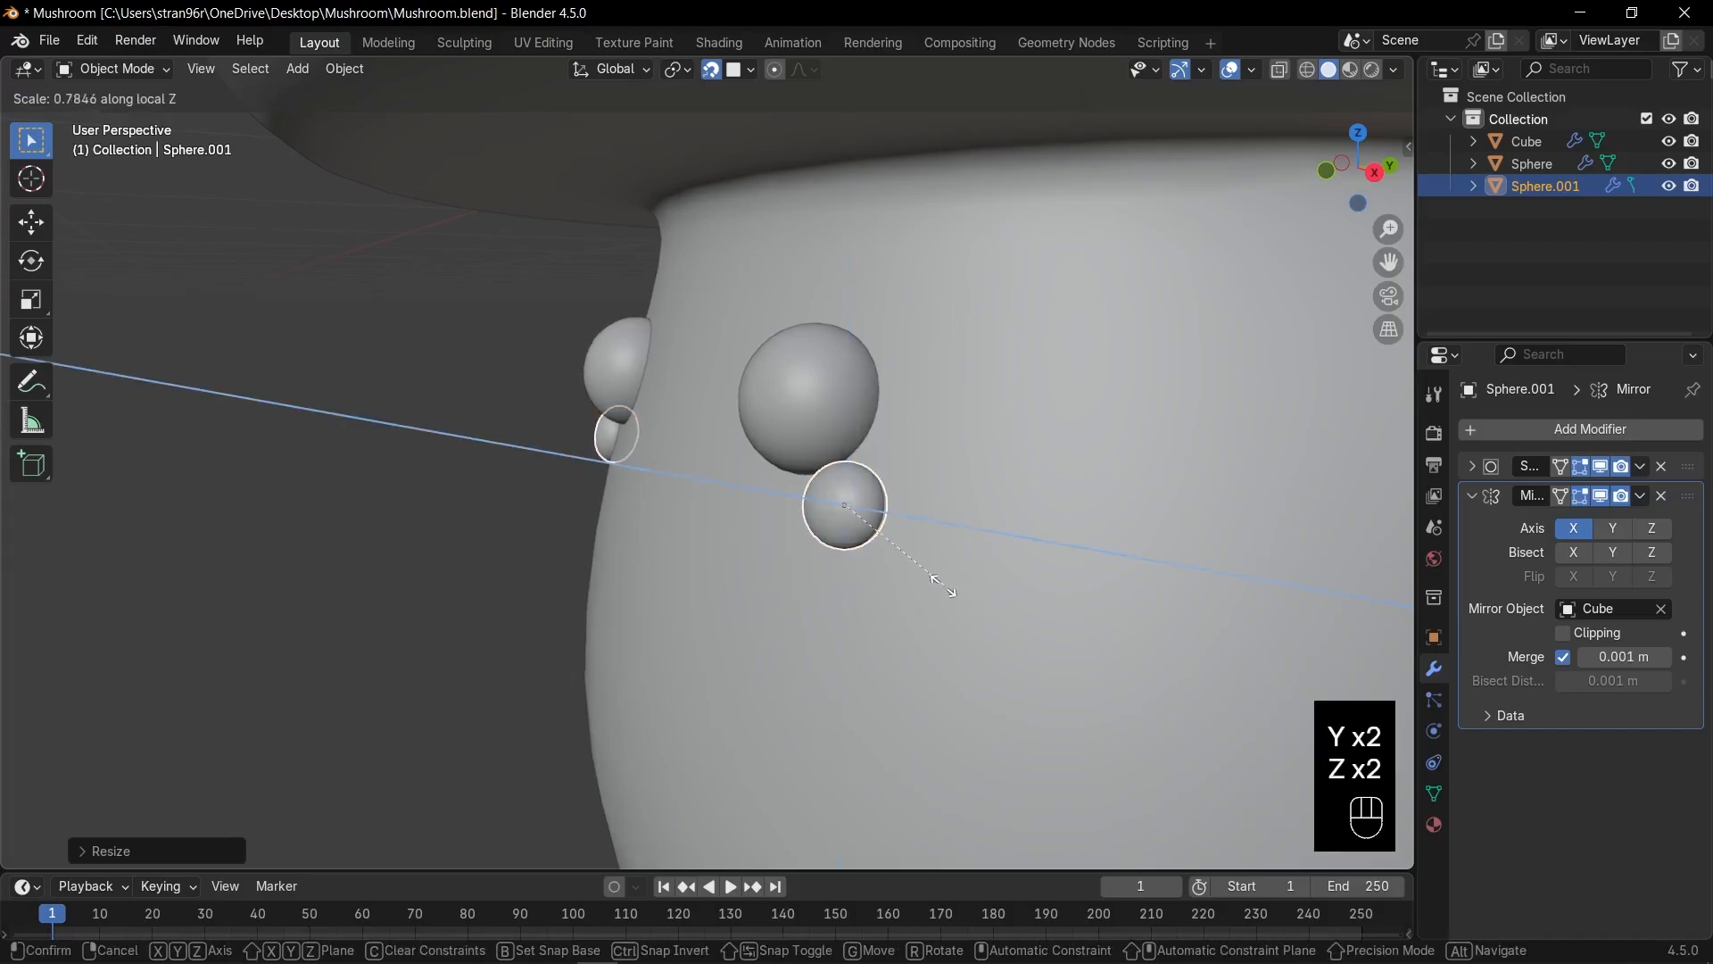
pyautogui.click(935, 578)
pyautogui.moveTo(940, 575); pyautogui.dragTo(1126, 573, button='middle')
pyautogui.press('KP_1')
pyautogui.scroll(-3, 1071, 564)
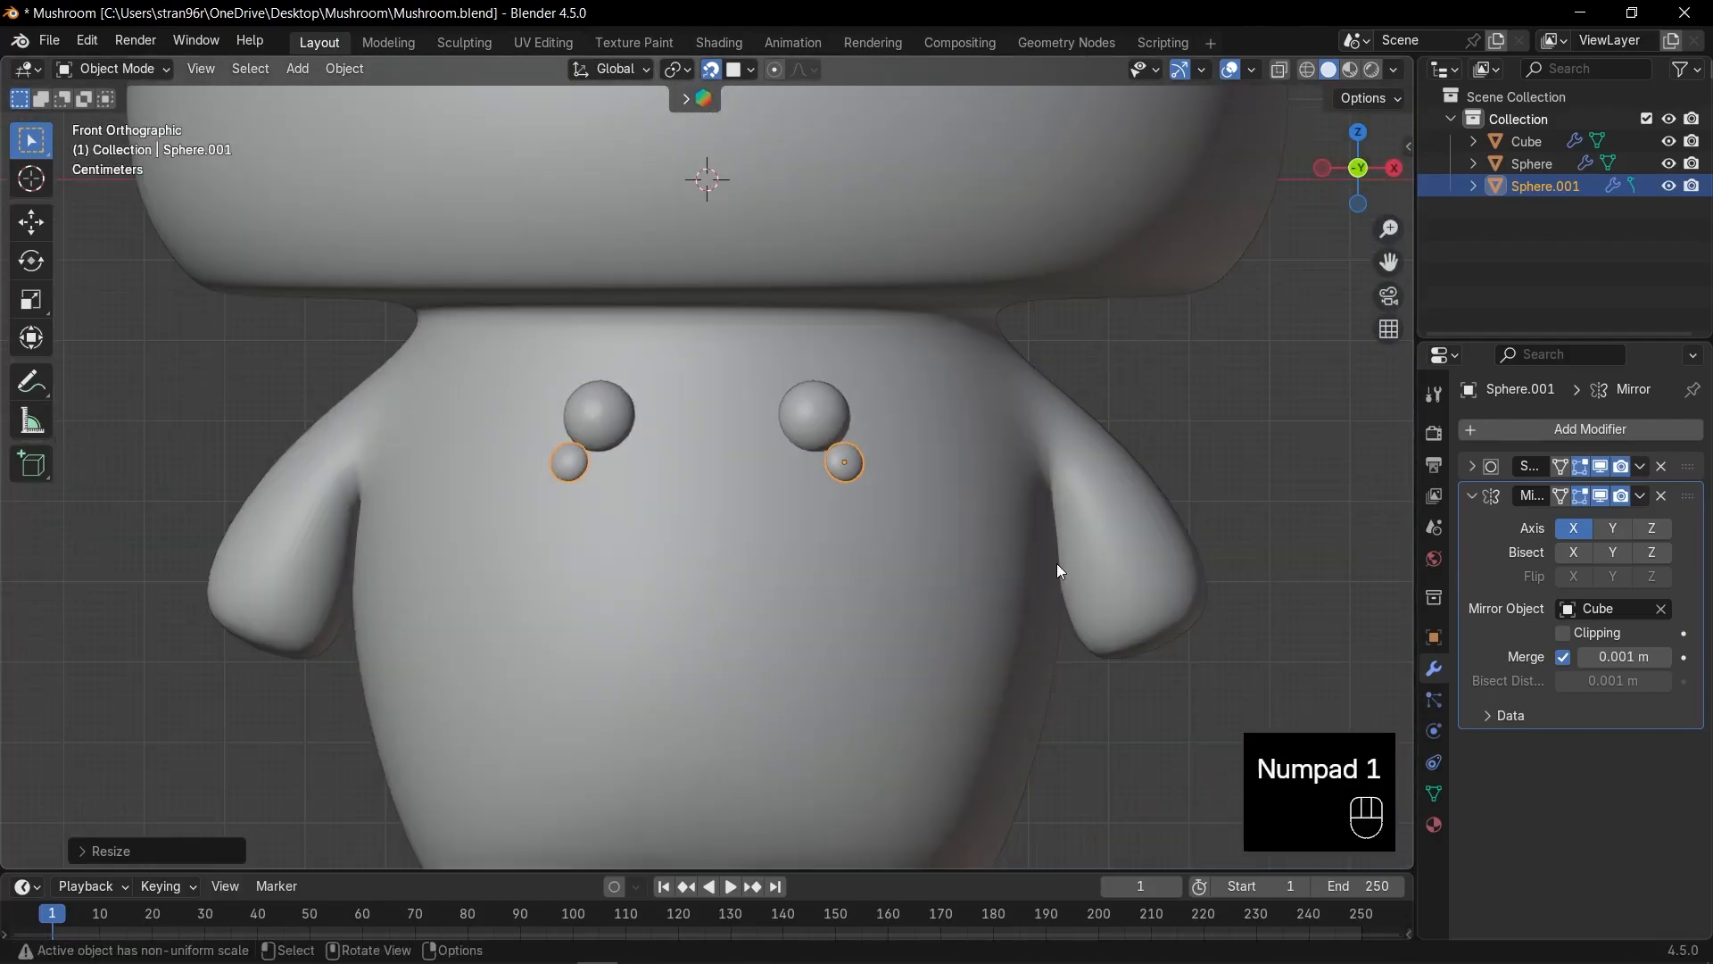
pyautogui.scroll(-4, 956, 541)
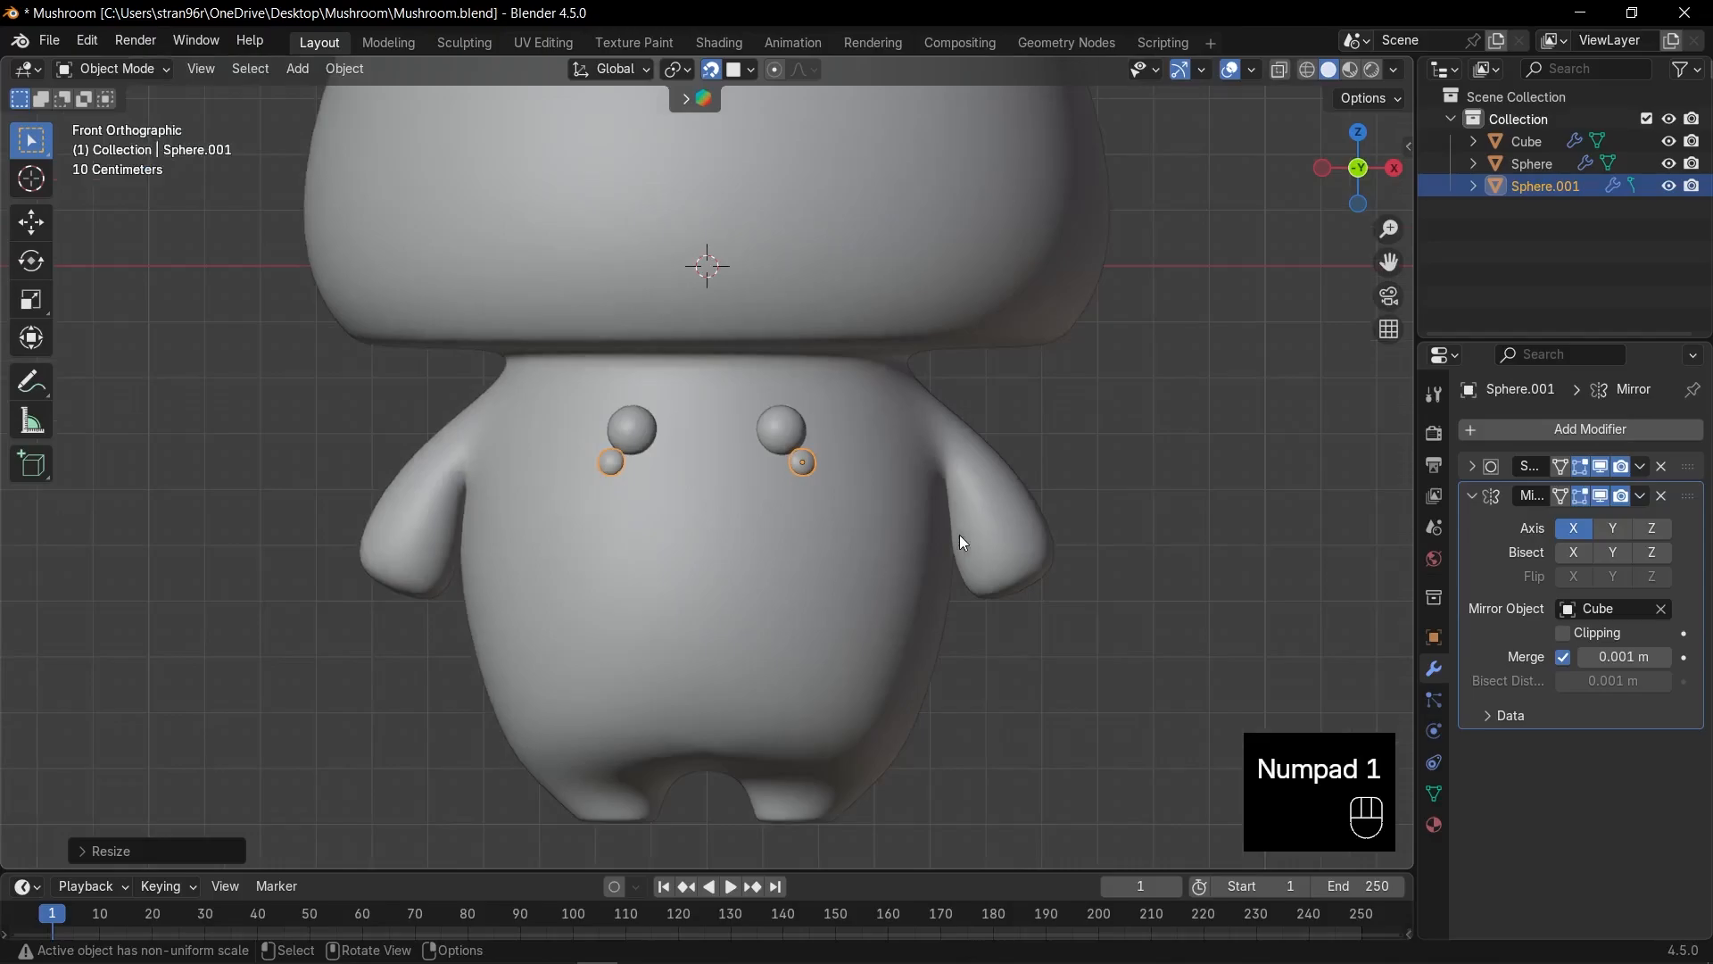
pyautogui.press('shift')
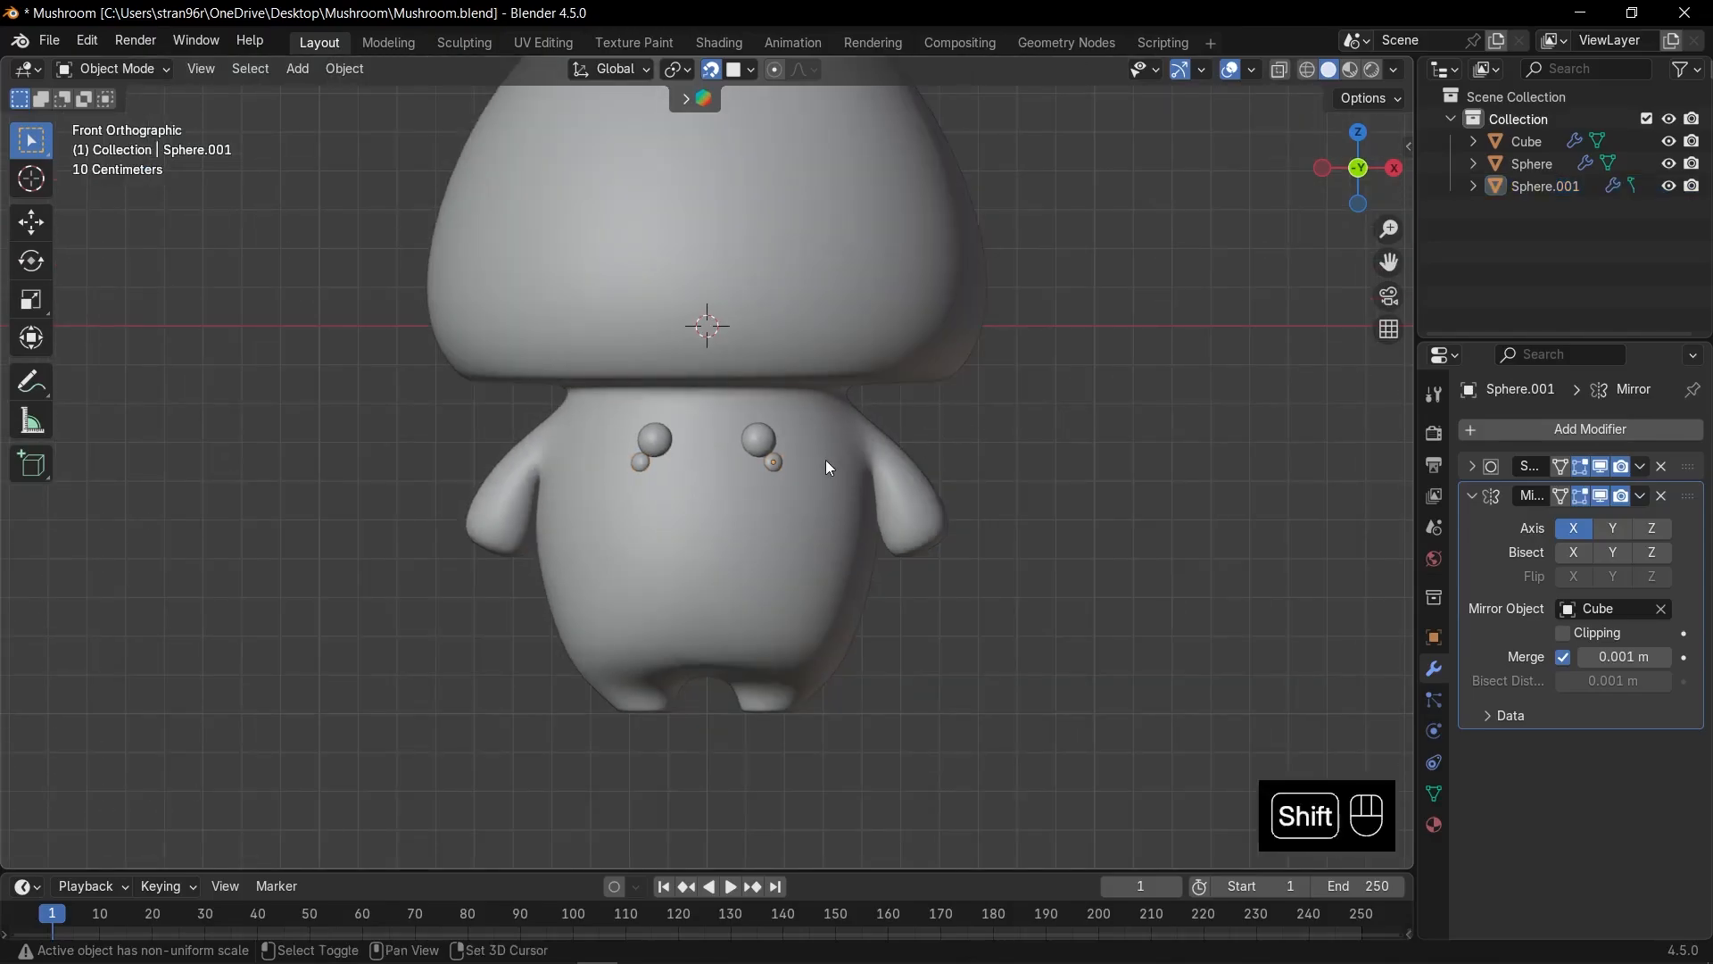
# Add a small cube and lower it along Z to below the eyes.
pyautogui.hotkey('shift', 'a')
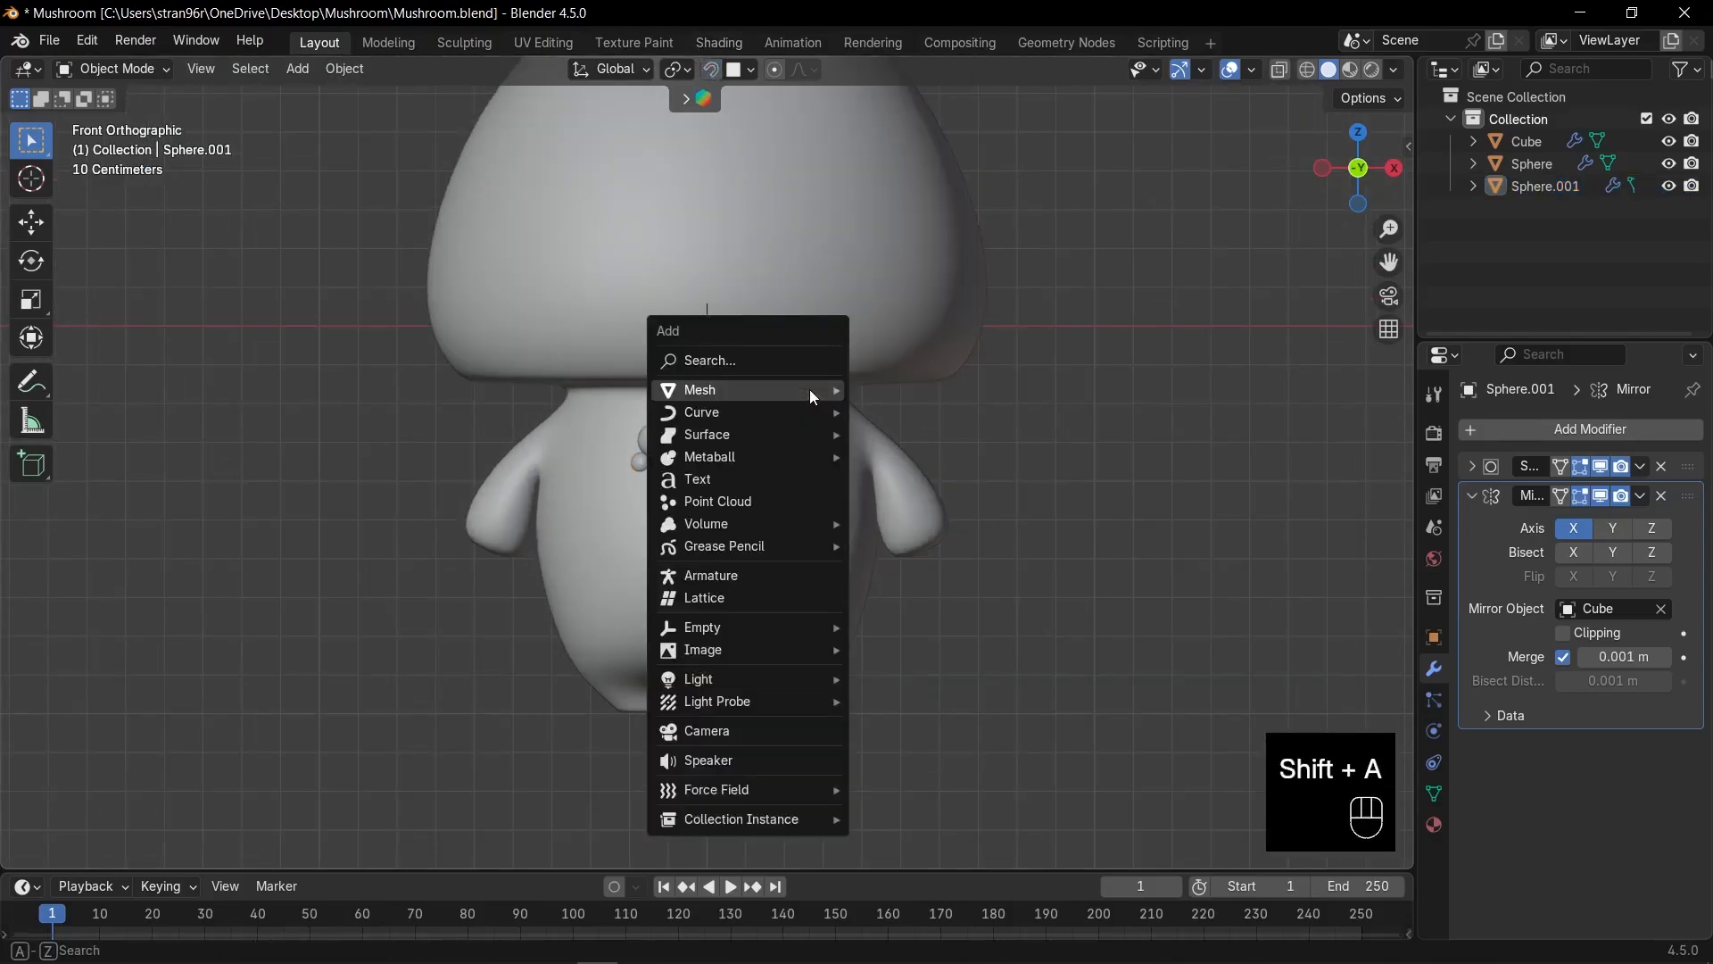
pyautogui.moveTo(750, 390)
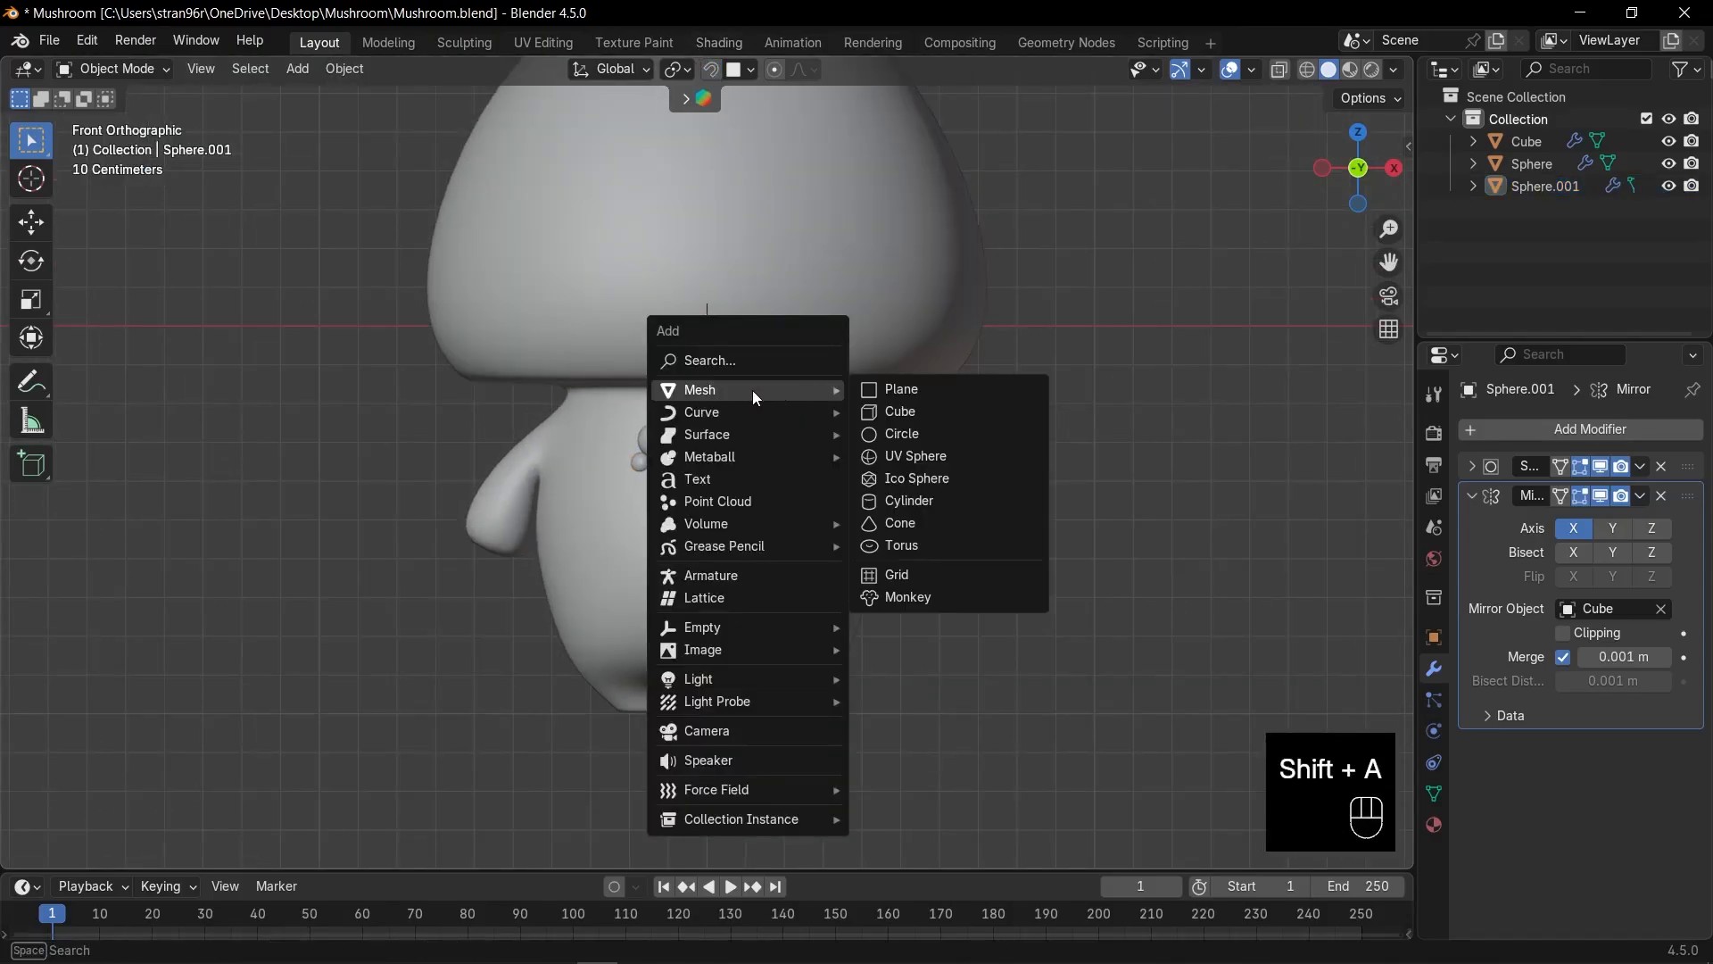
pyautogui.click(917, 412)
pyautogui.scroll(-3, 929, 419)
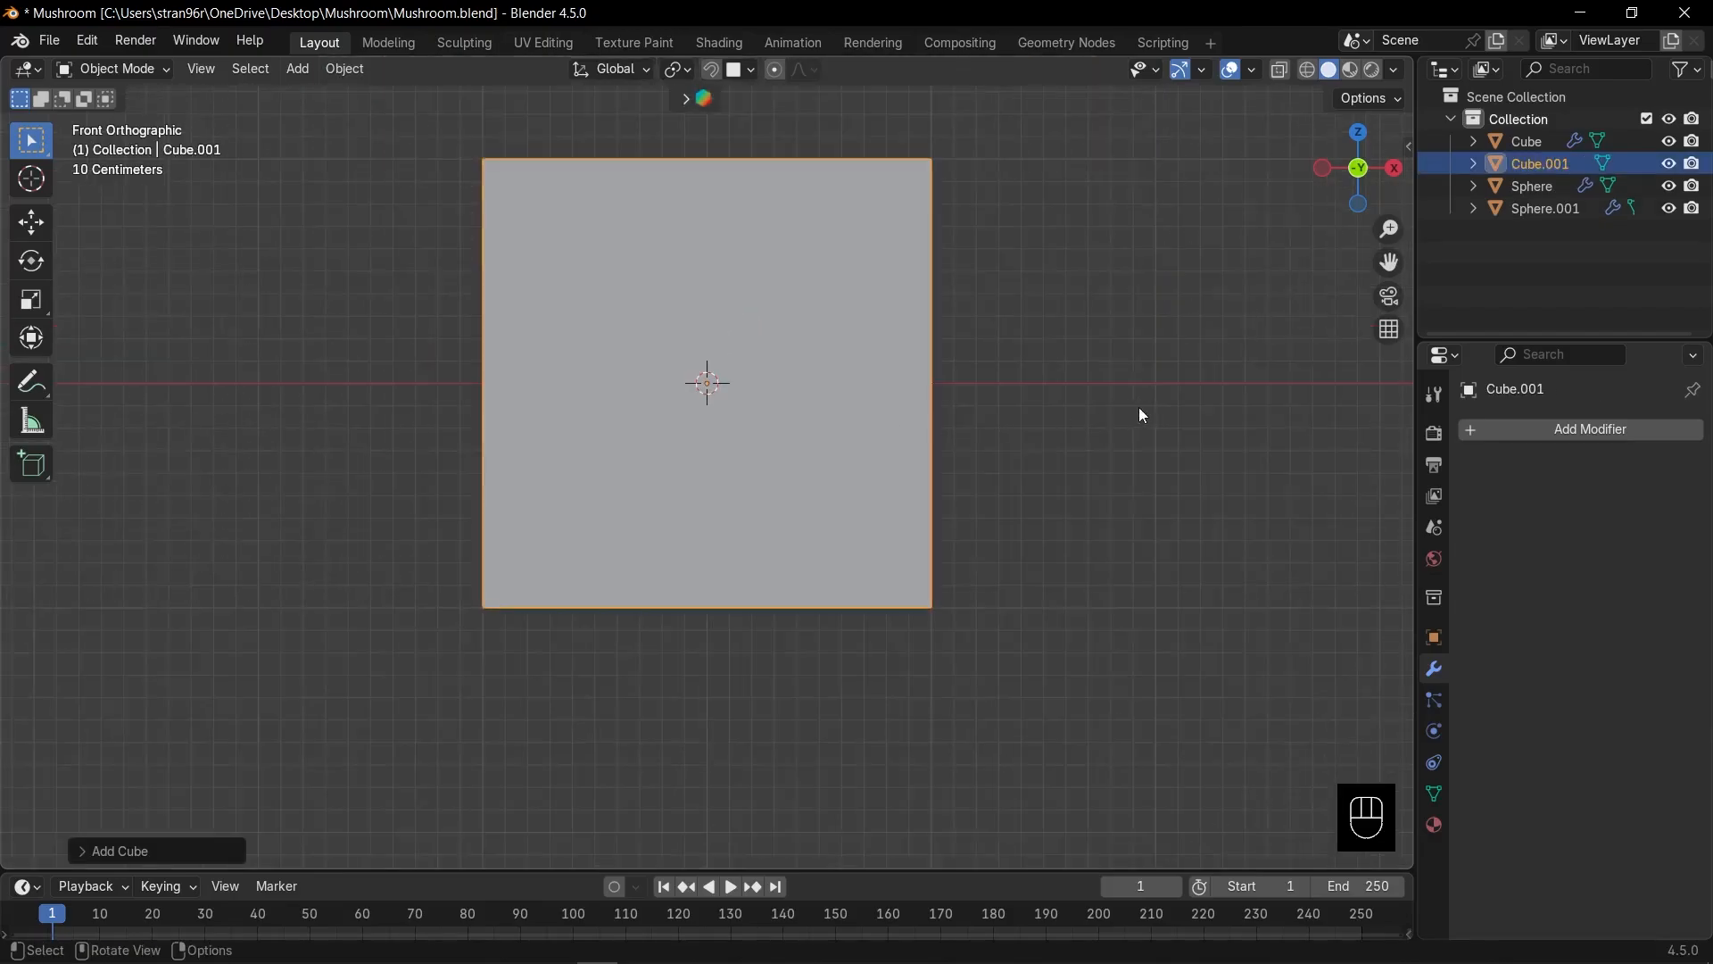
pyautogui.press('s')
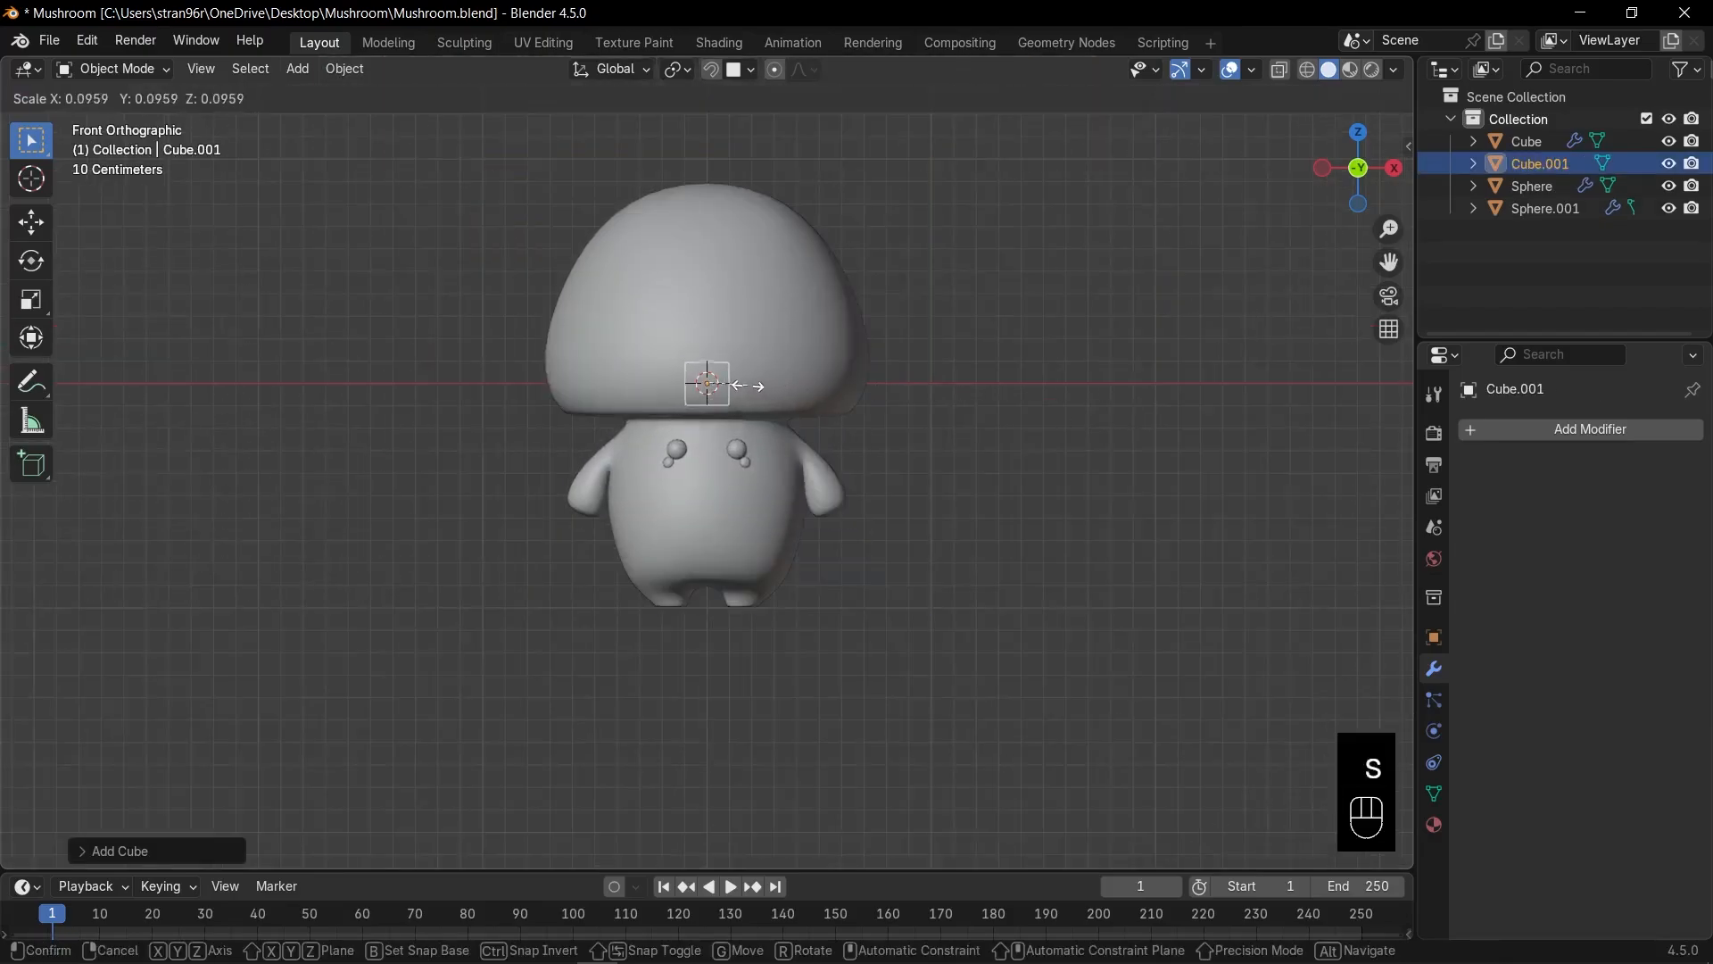
pyautogui.click(744, 389)
pyautogui.press('g')
pyautogui.press('z')
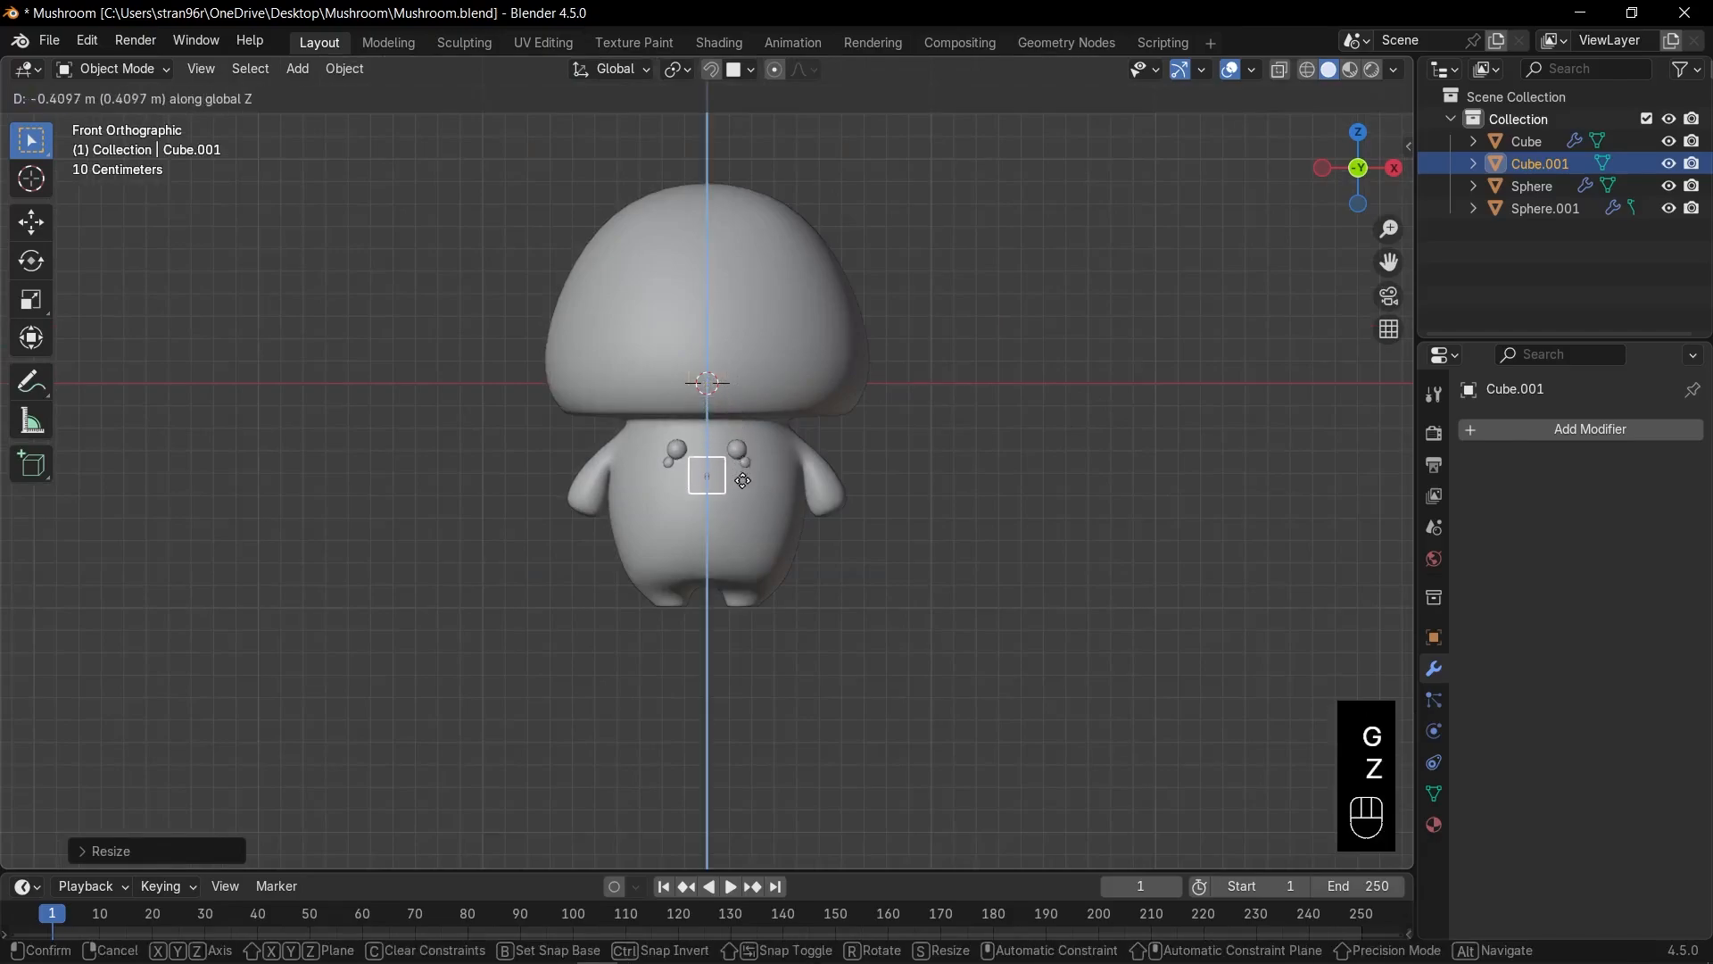
pyautogui.click(744, 489)
# Move the cube along Y so it sits on the body surface.
pyautogui.moveTo(860, 462); pyautogui.dragTo(747, 484, button='middle')
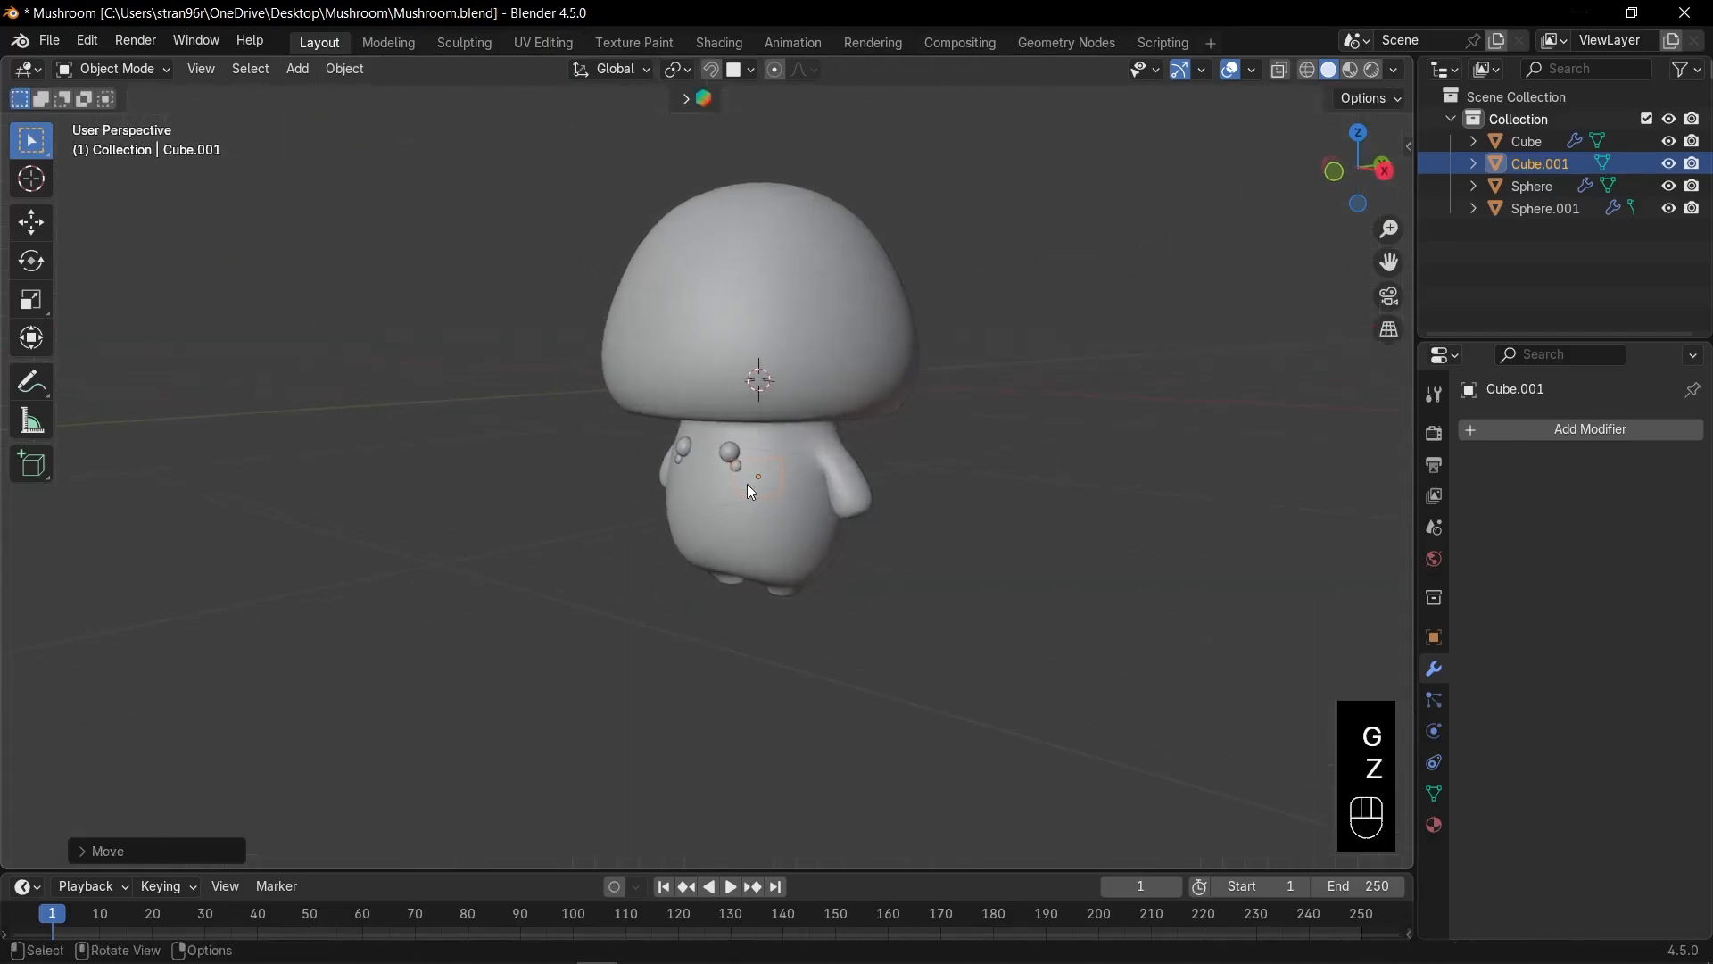
pyautogui.press('g')
pyautogui.press('y')
pyautogui.click(692, 510)
pyautogui.scroll(3, 804, 532)
pyautogui.press('KP_Decimal')
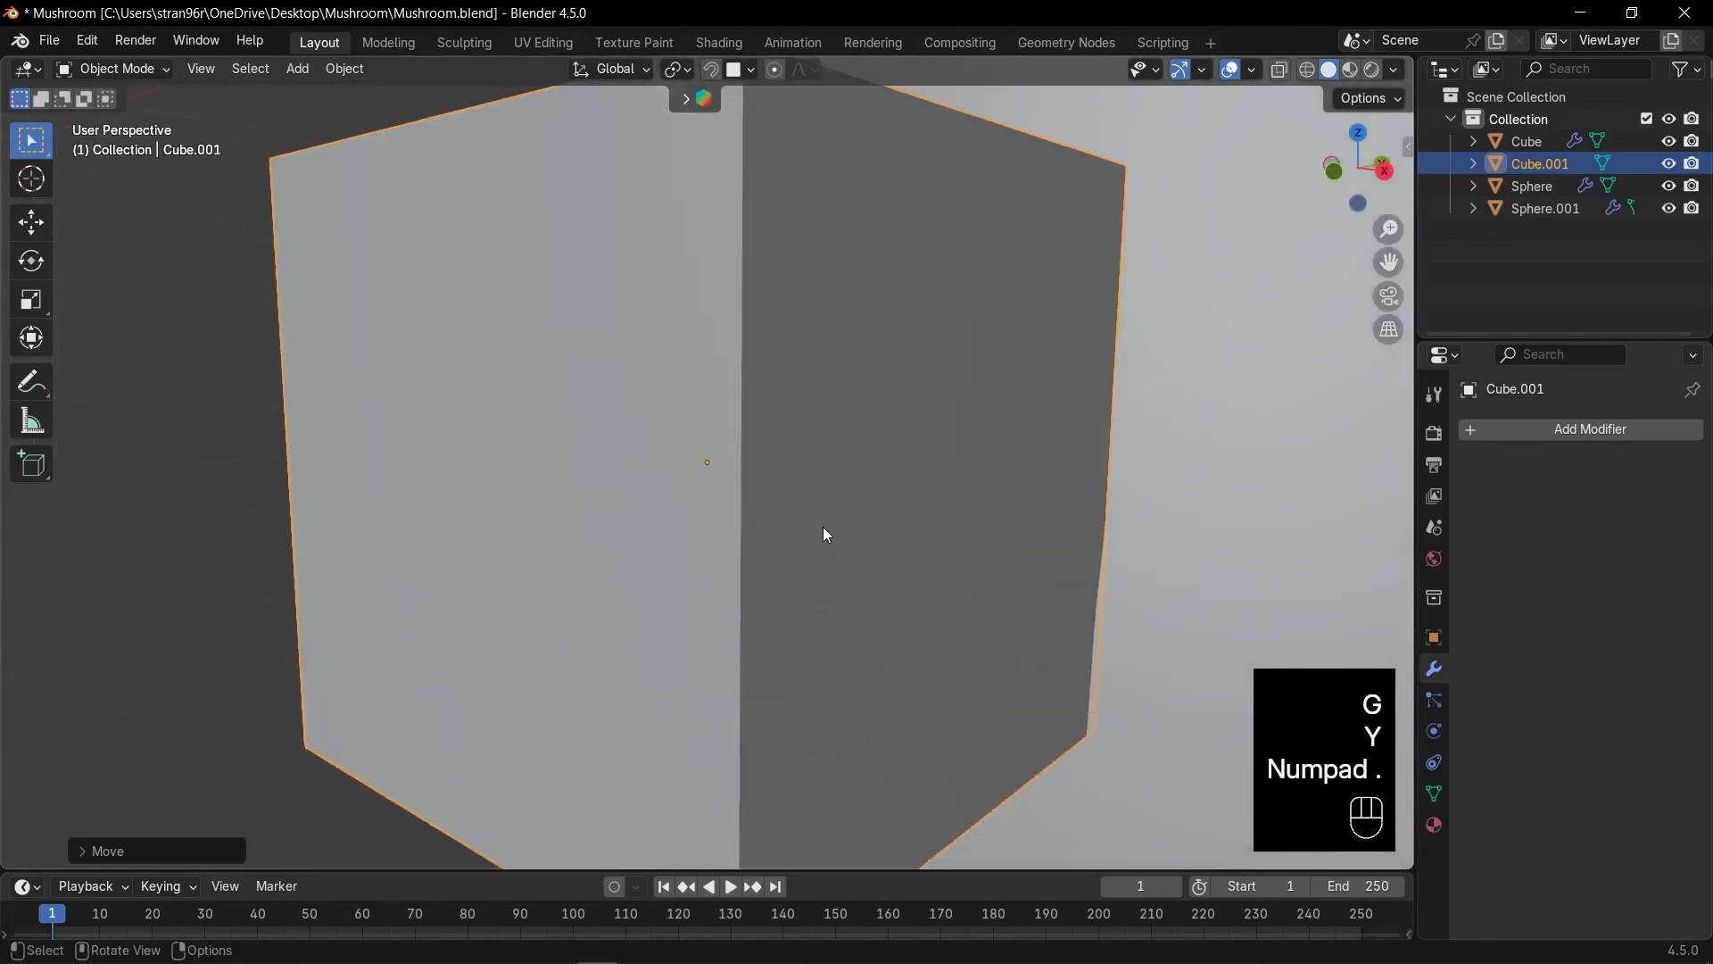
pyautogui.scroll(-4, 823, 526)
# Flatten the cube into a thin bar, apply rotation and scale, and enter Edit Mode.
pyautogui.press('s')
pyautogui.hotkey('shift', 'x')
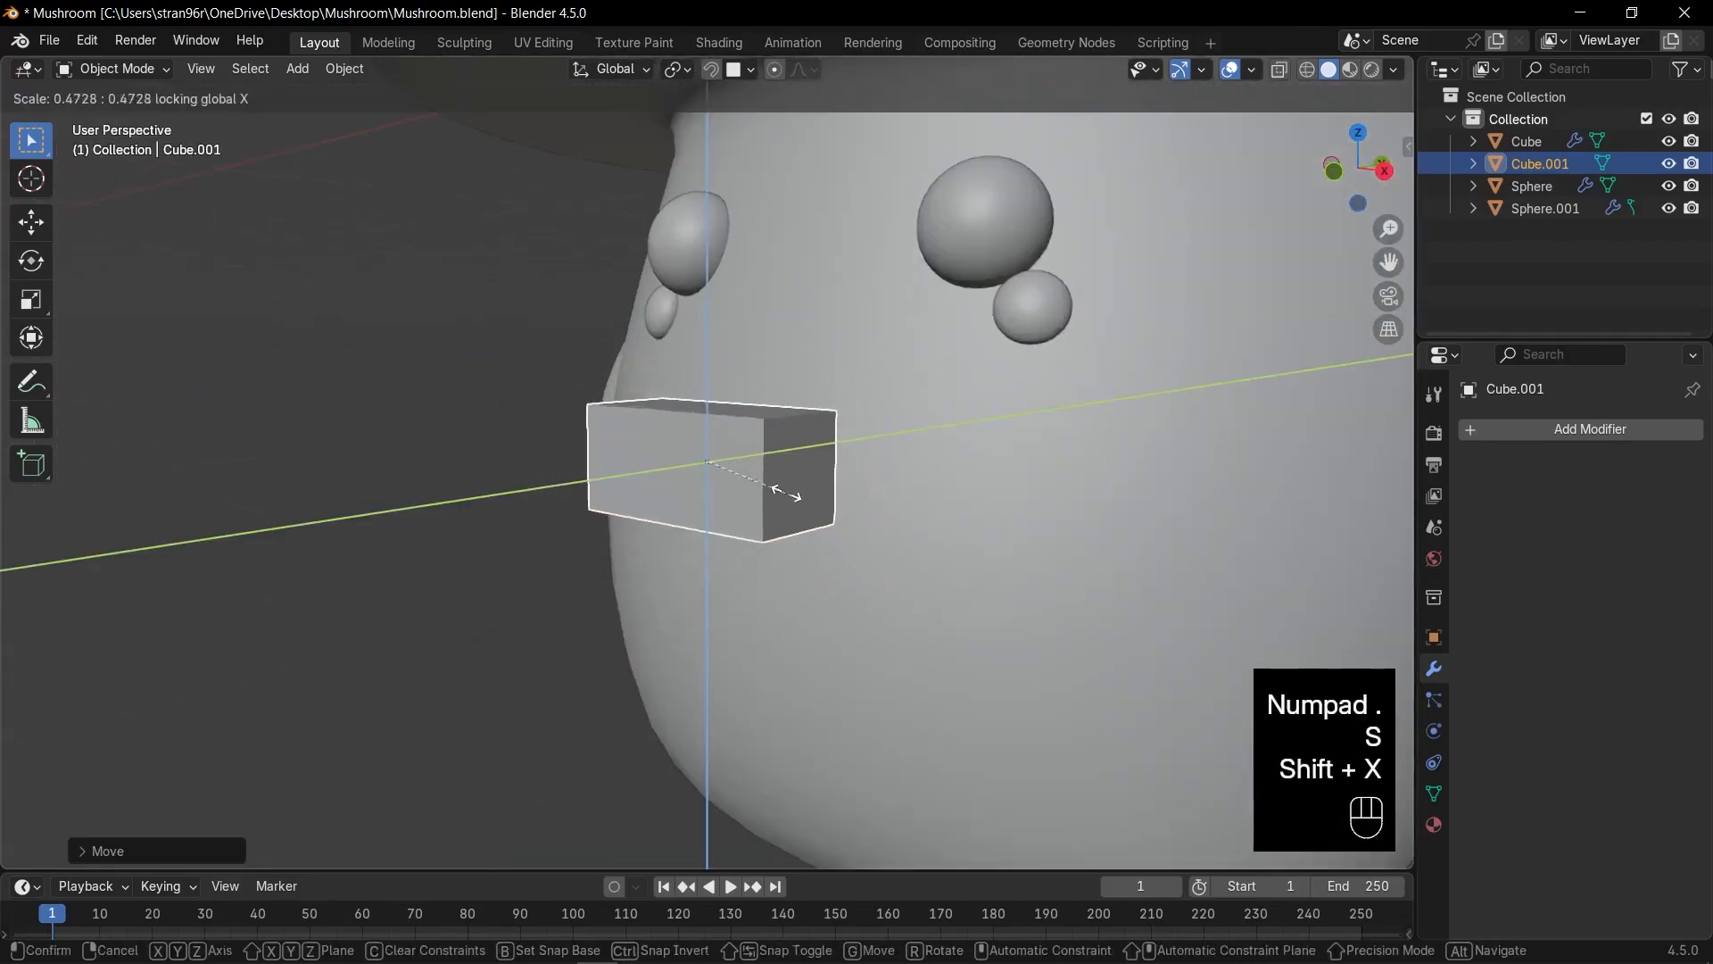
pyautogui.click(724, 468)
pyautogui.press('KP_1')
pyautogui.hotkey('ctrl', 'a')
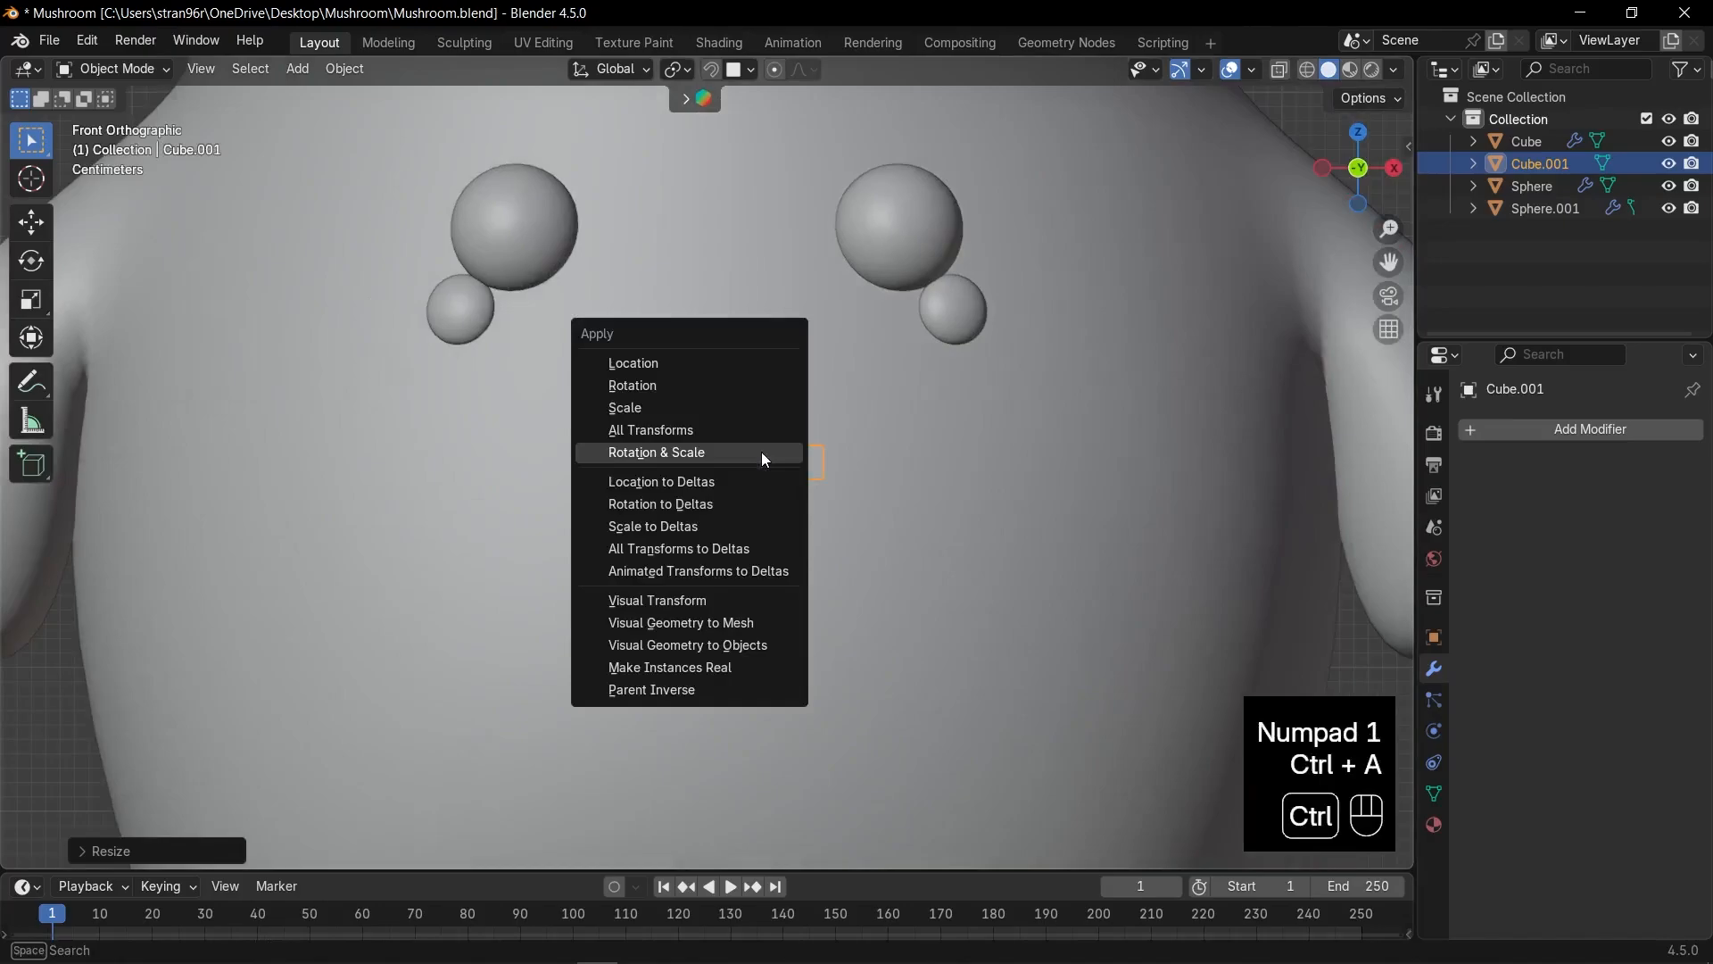
pyautogui.click(762, 451)
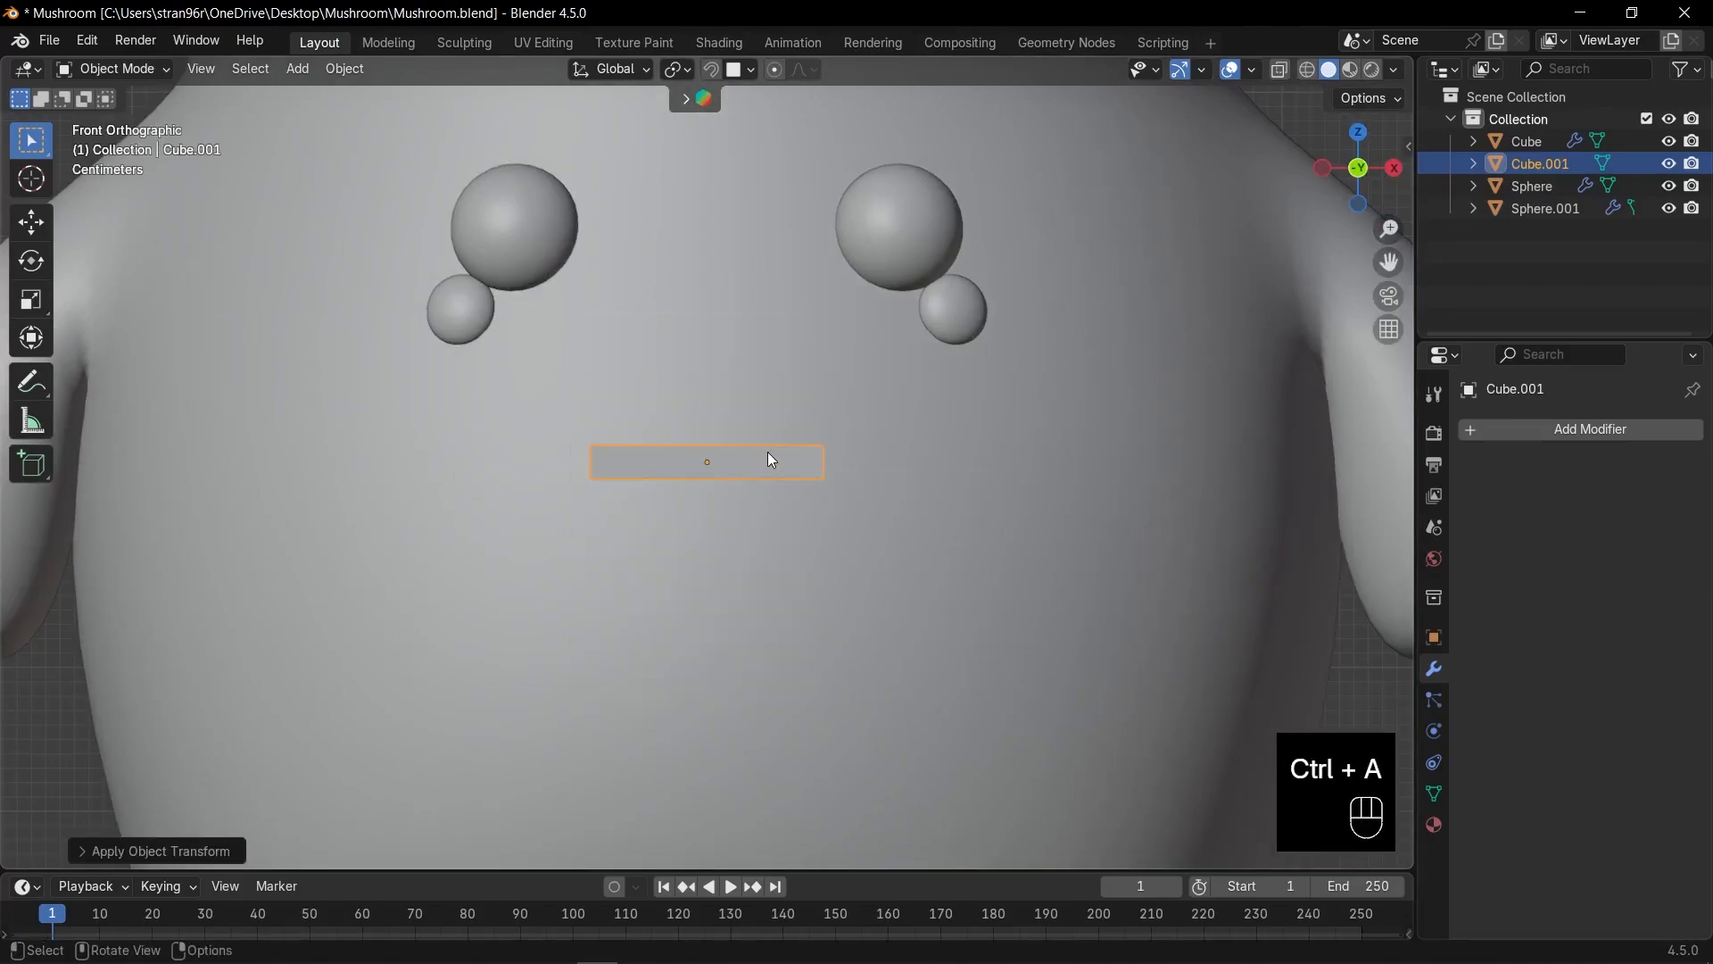
pyautogui.scroll(2, 791, 475)
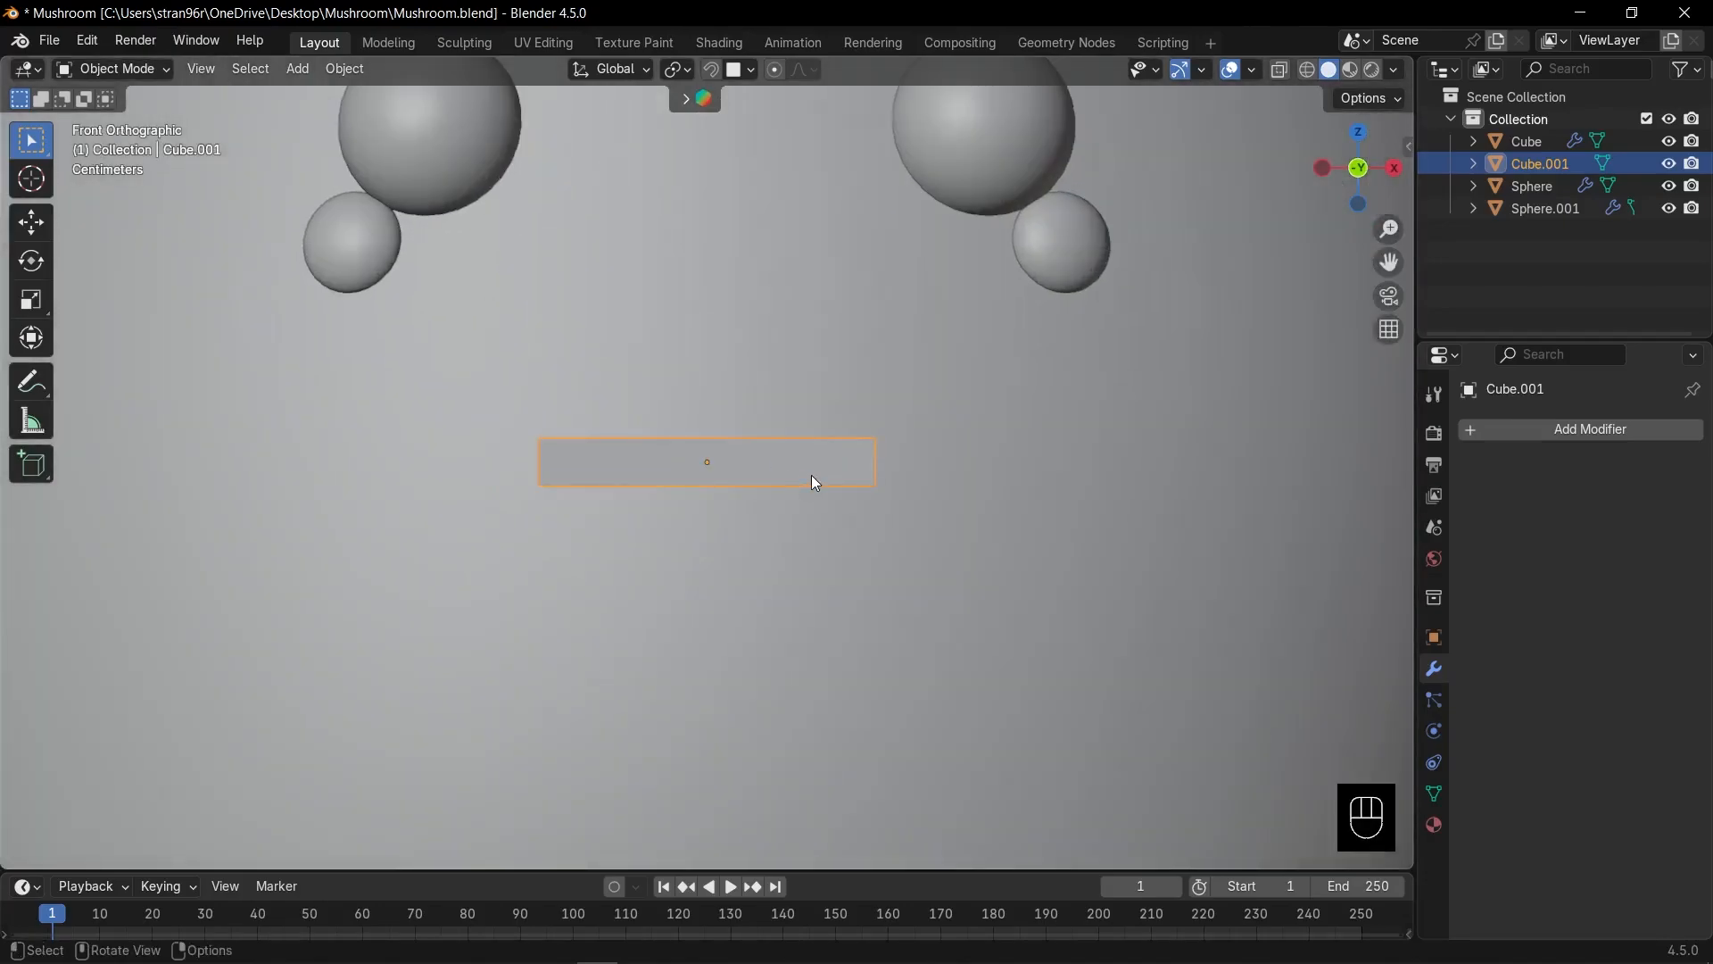
pyautogui.press('Tab')
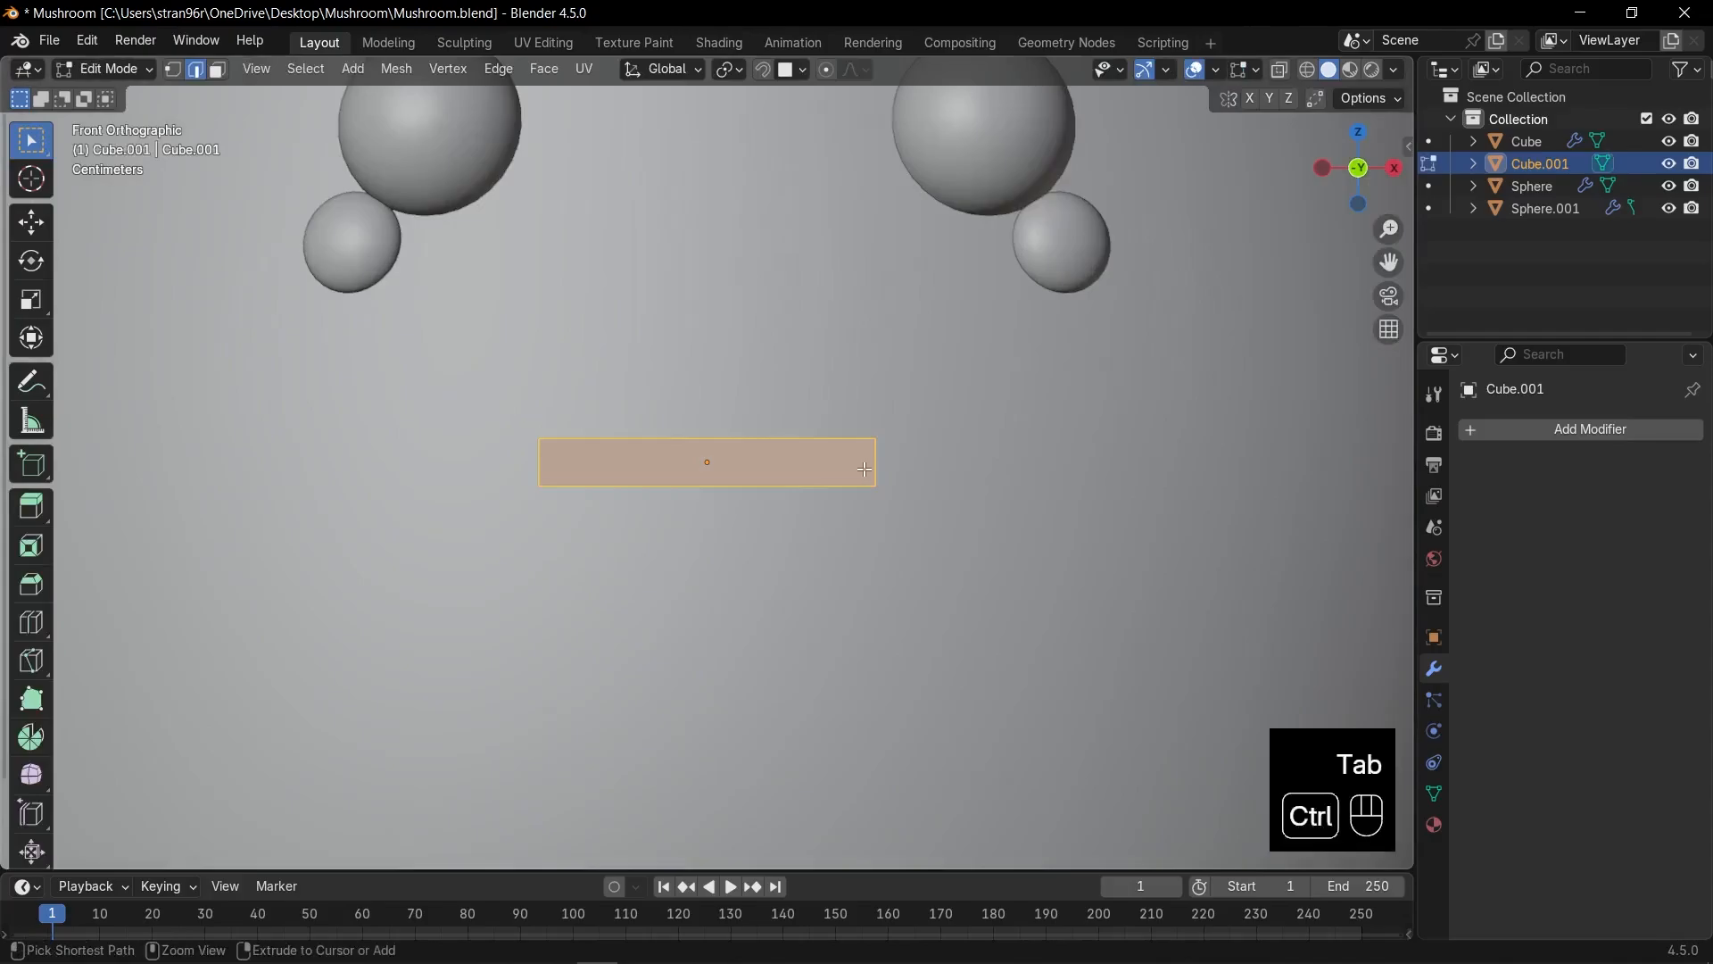
# Add a horizontal centre edge loop to the bar and scale it to point the ends.
pyautogui.hotkey('ctrl', 'r')
pyautogui.click(865, 470)
pyautogui.click(928, 473)
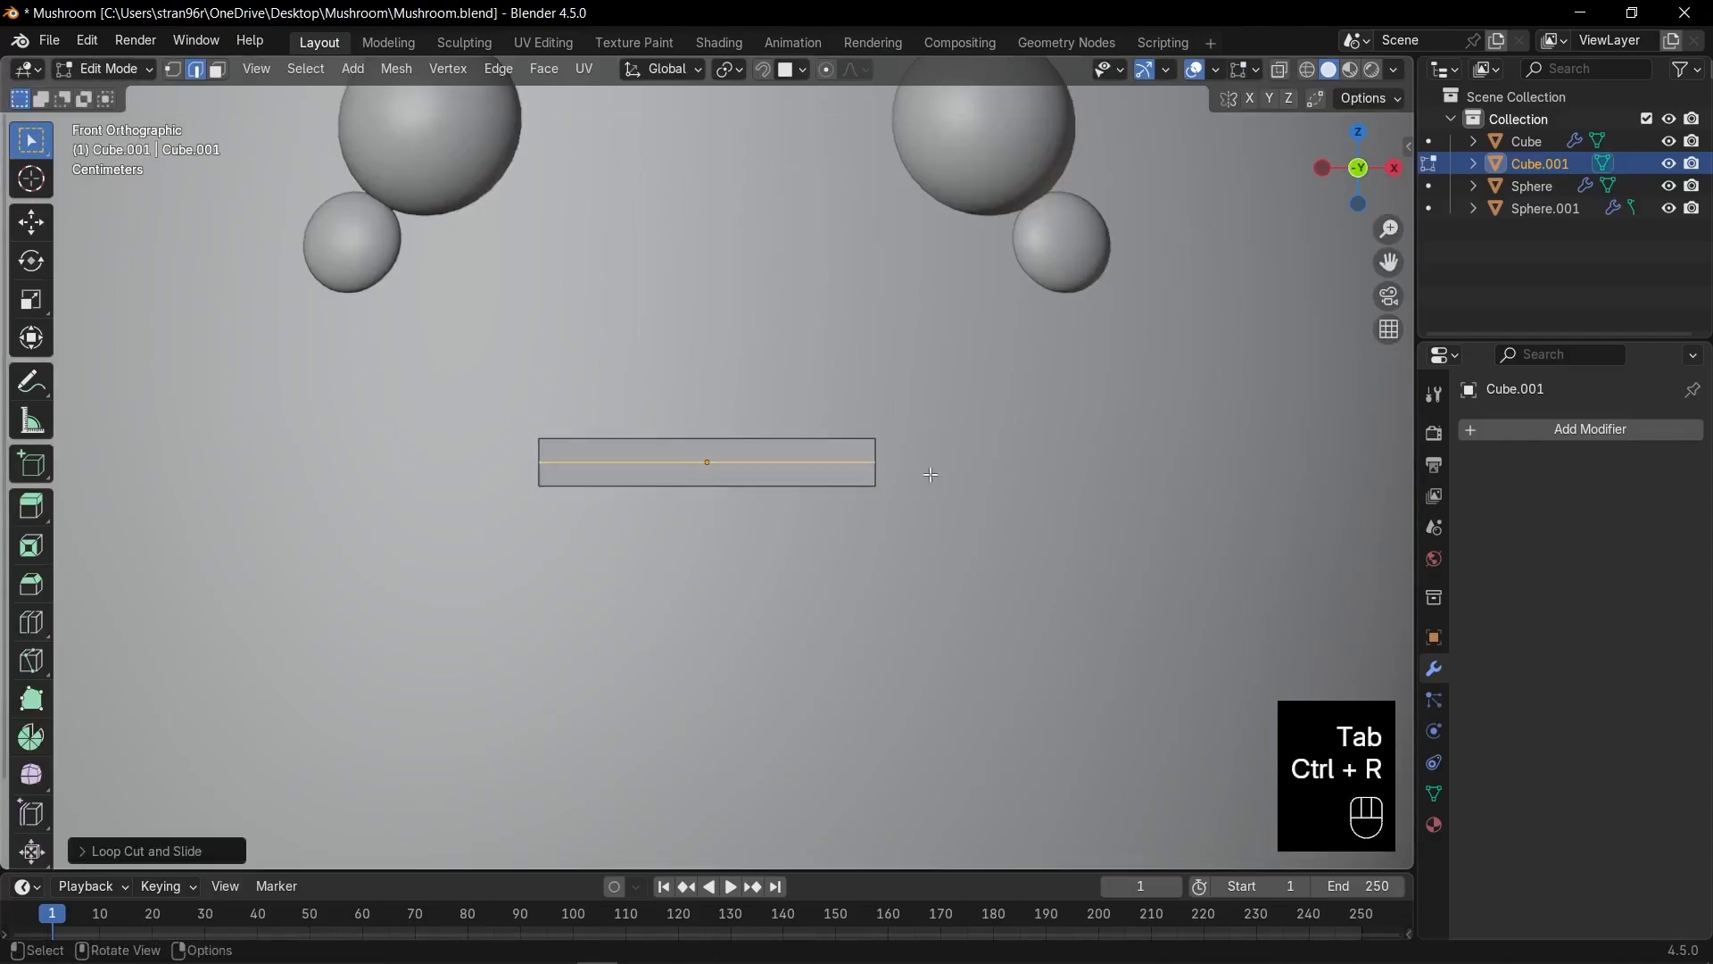
pyautogui.press('s')
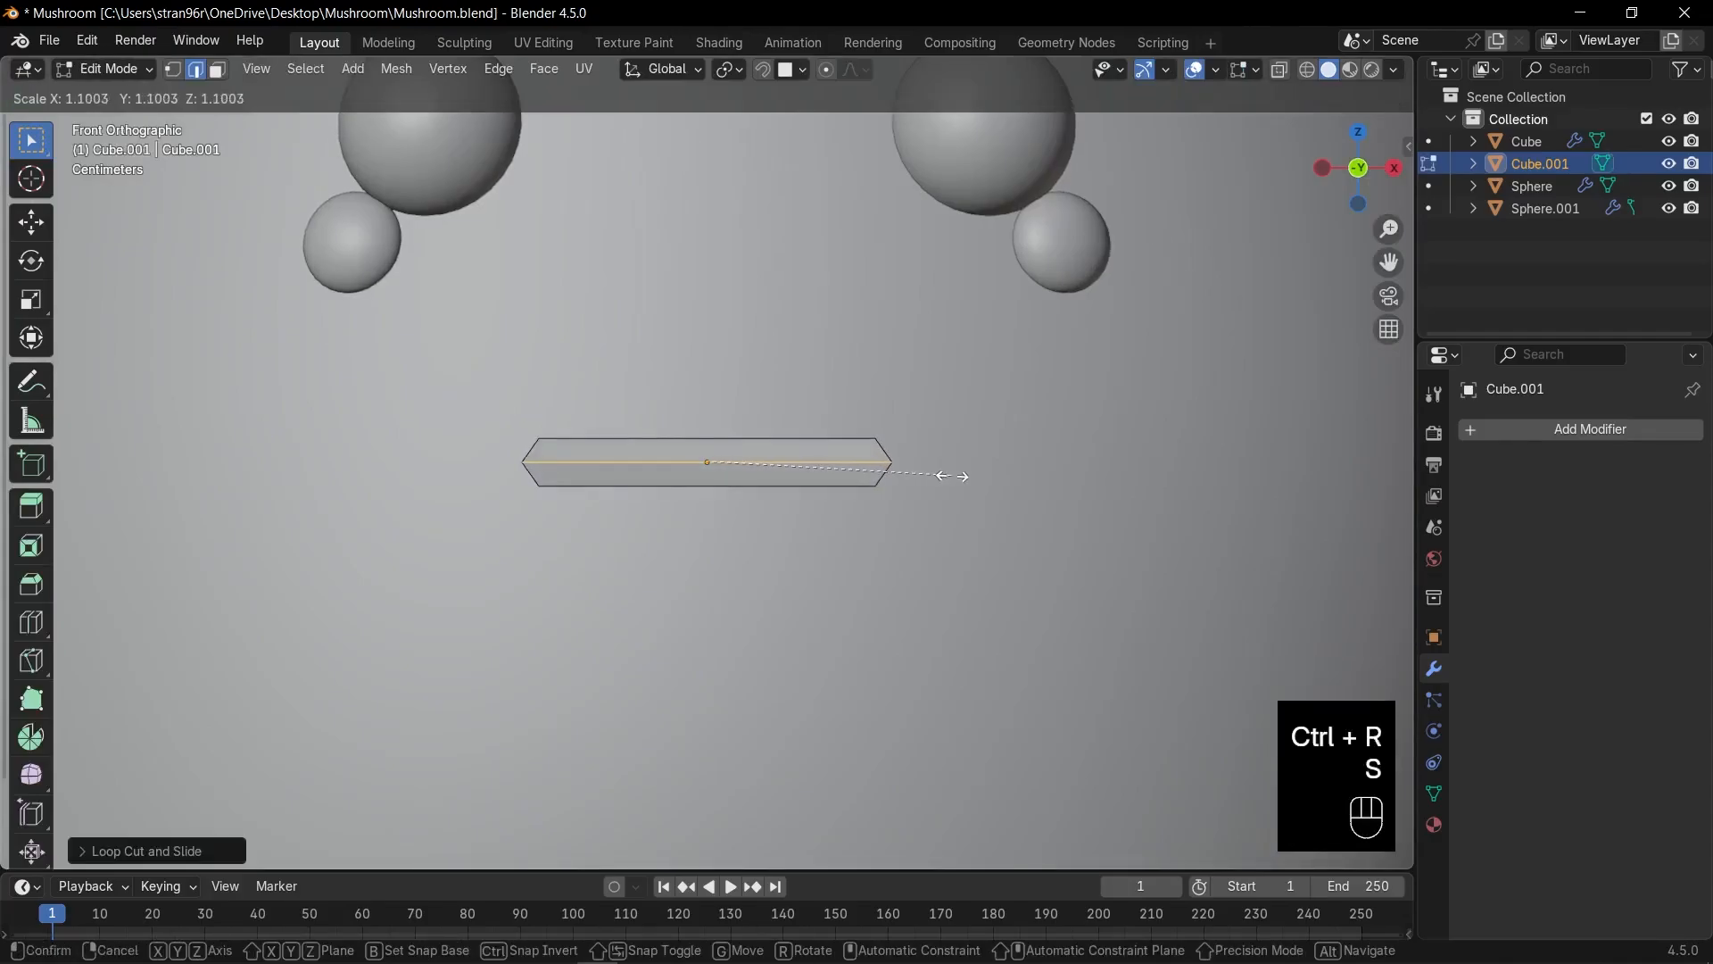
pyautogui.click(954, 476)
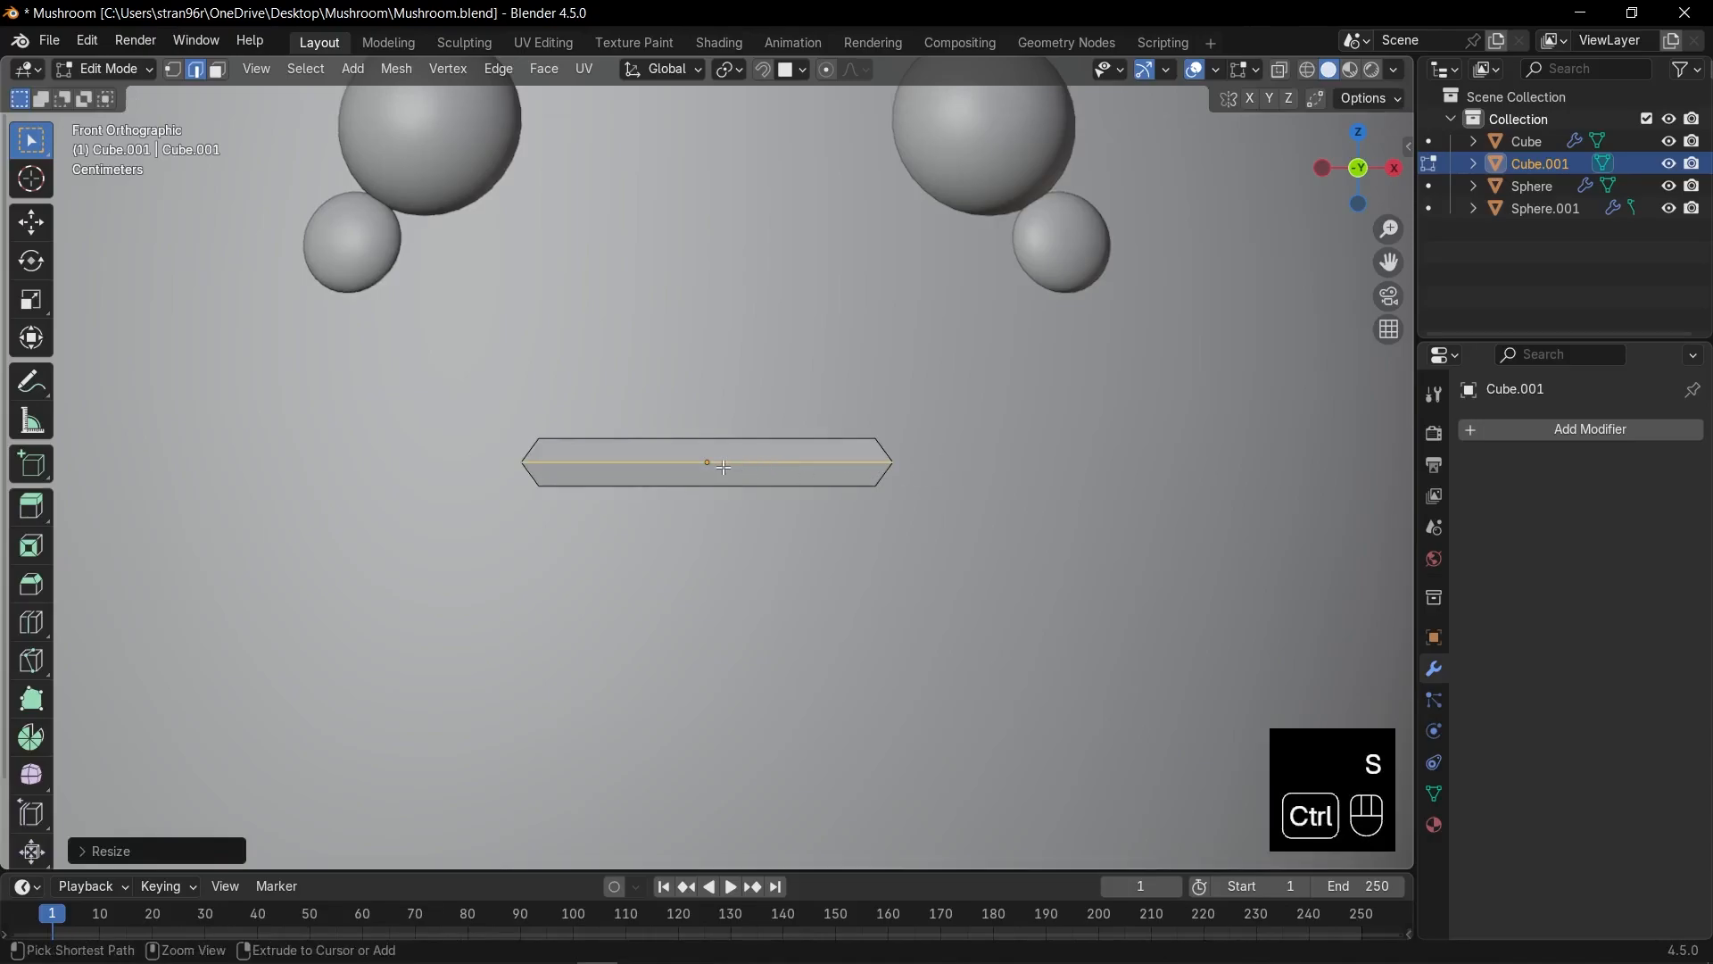
# Add a vertical centre loop cut and lower it about 0.06 m into a V.
pyautogui.hotkey('ctrl', 'r')
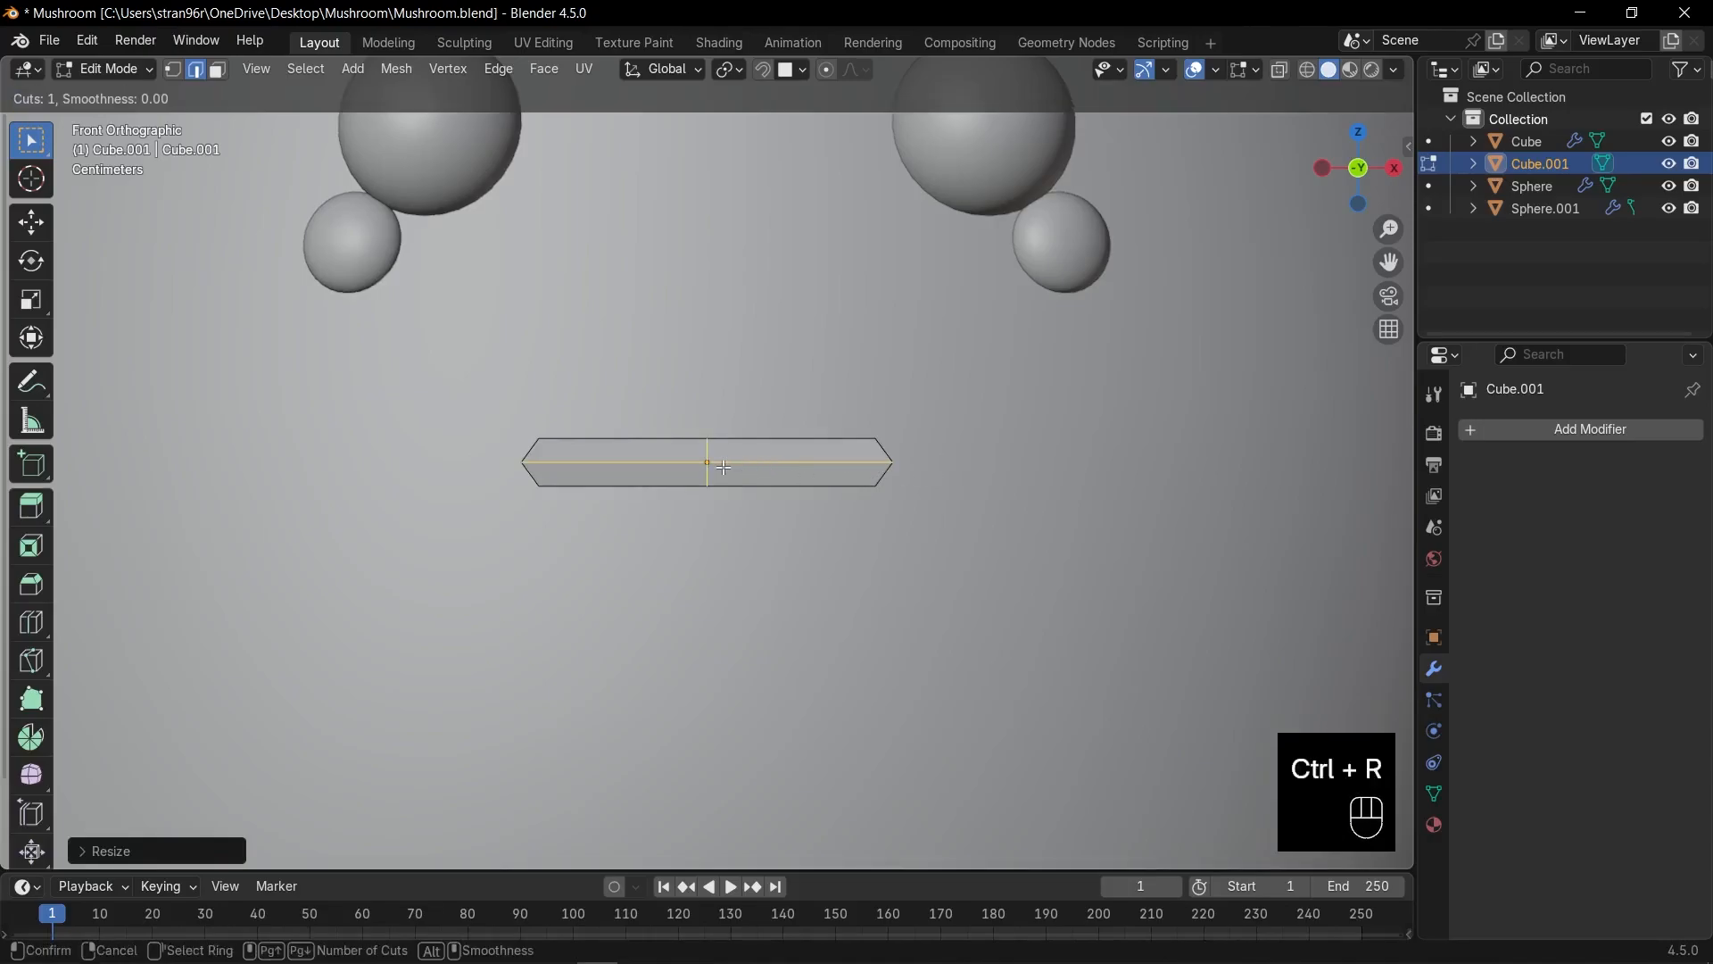
pyautogui.click(724, 467)
pyautogui.rightClick(754, 467)
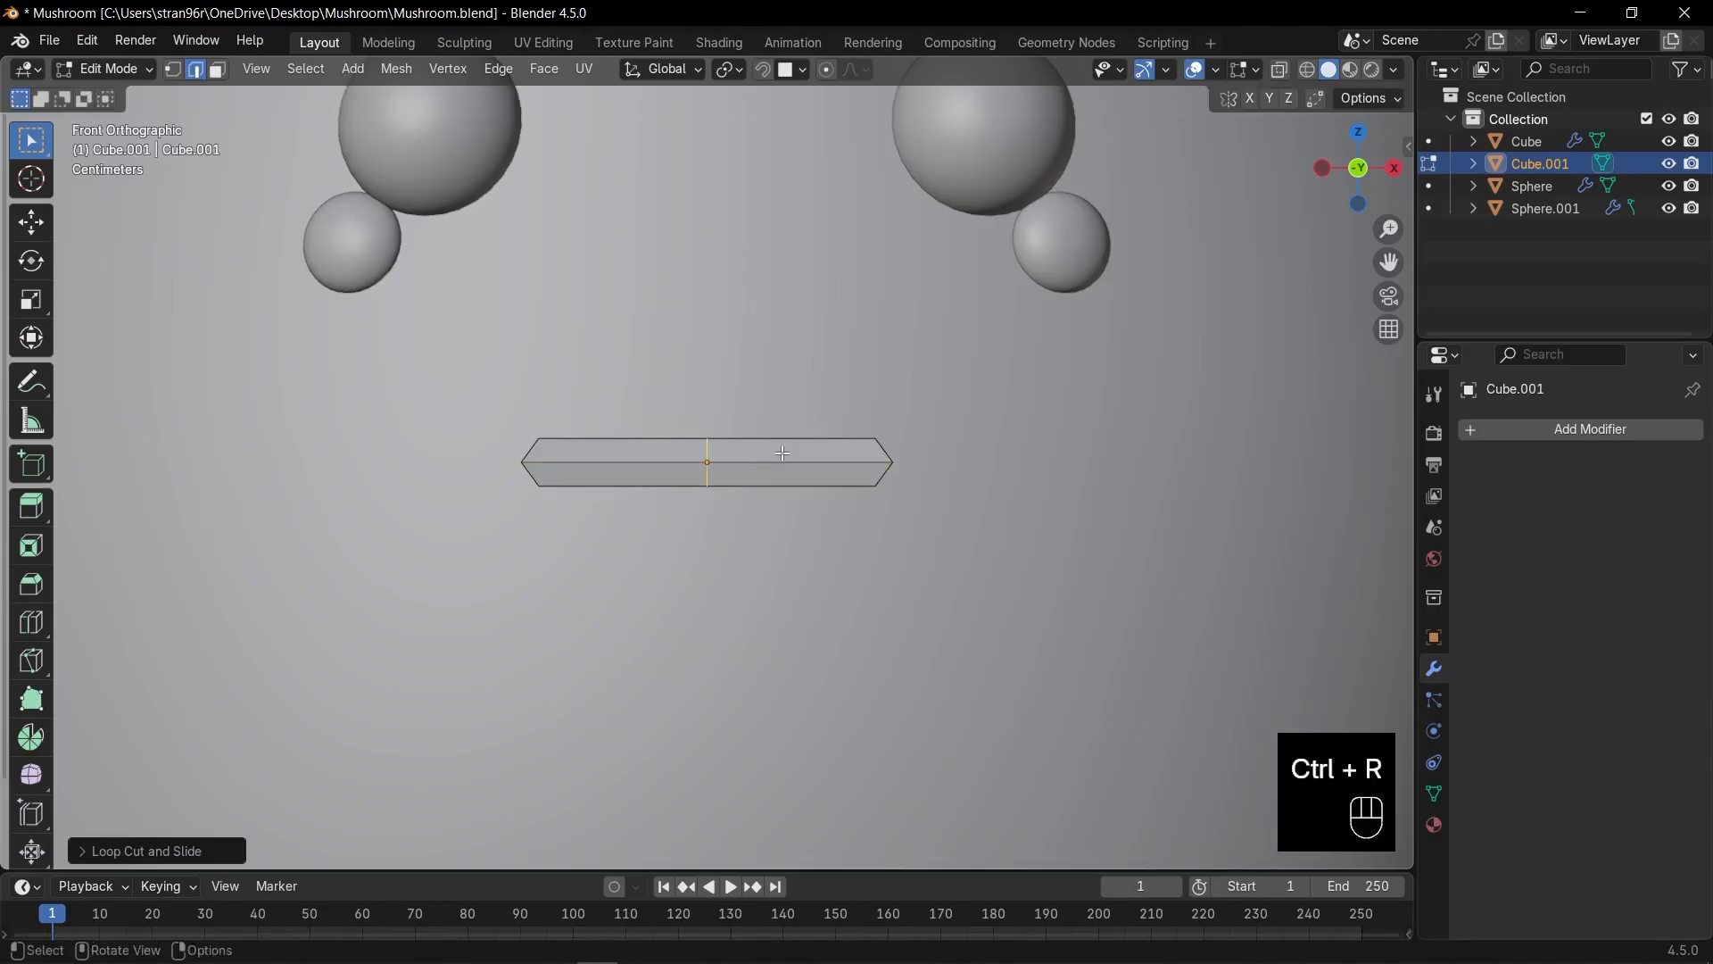
pyautogui.press('g')
pyautogui.press('z')
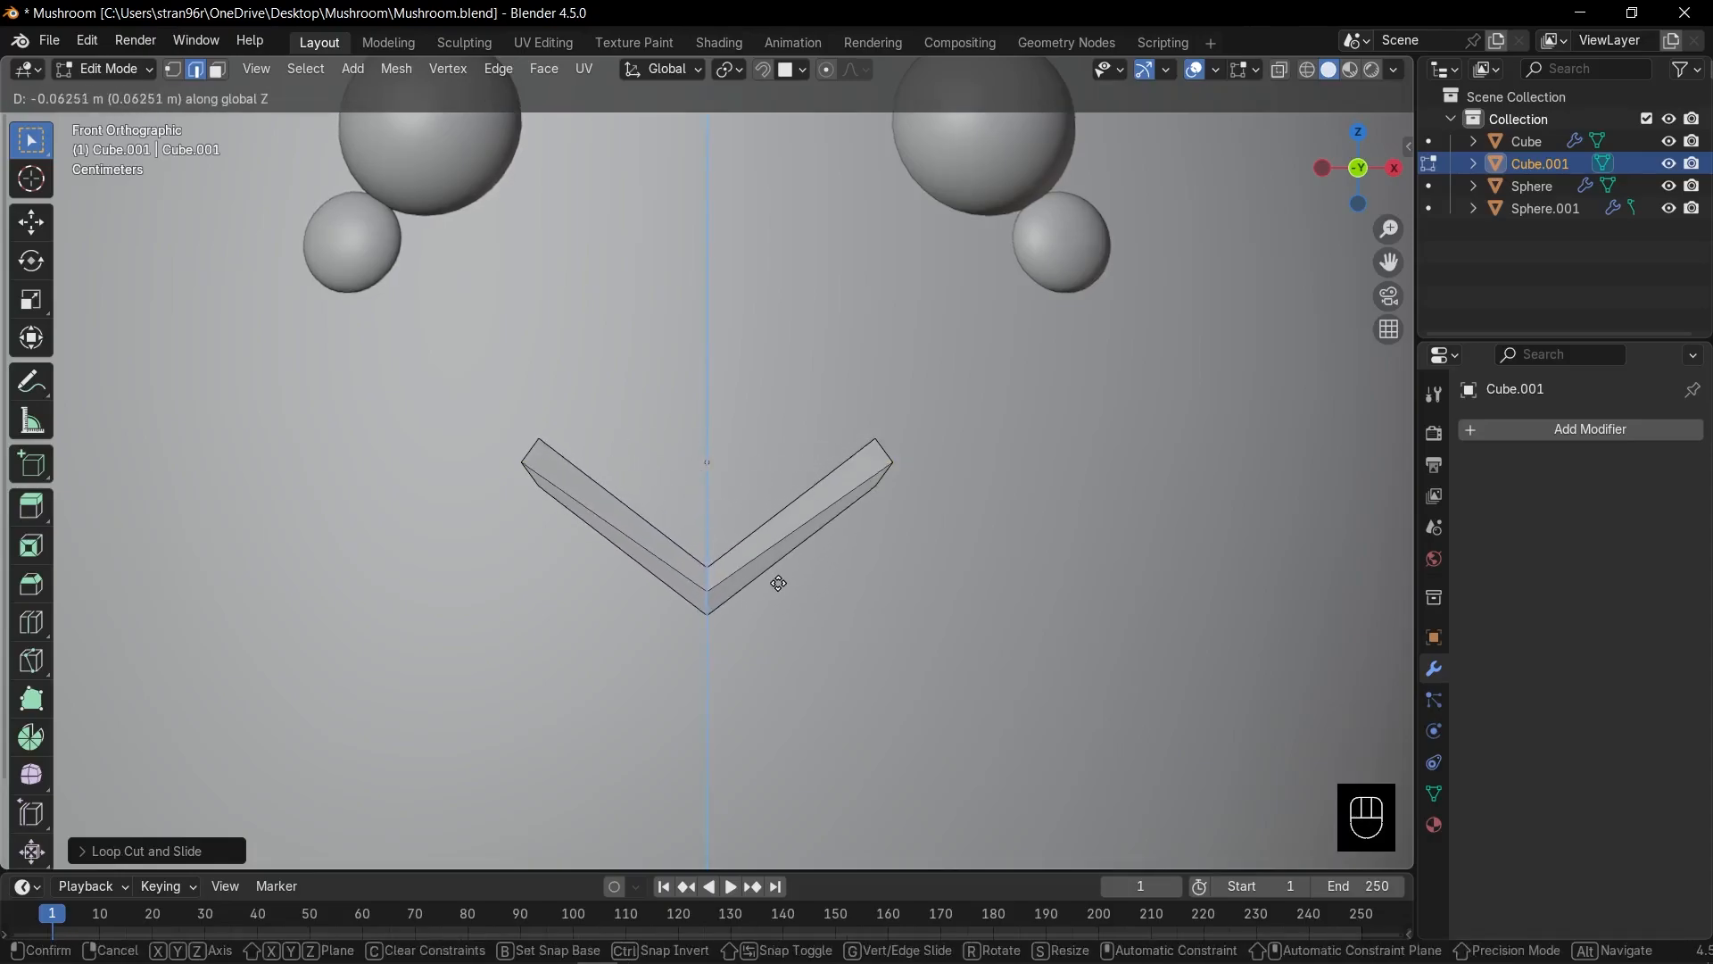
pyautogui.click(777, 588)
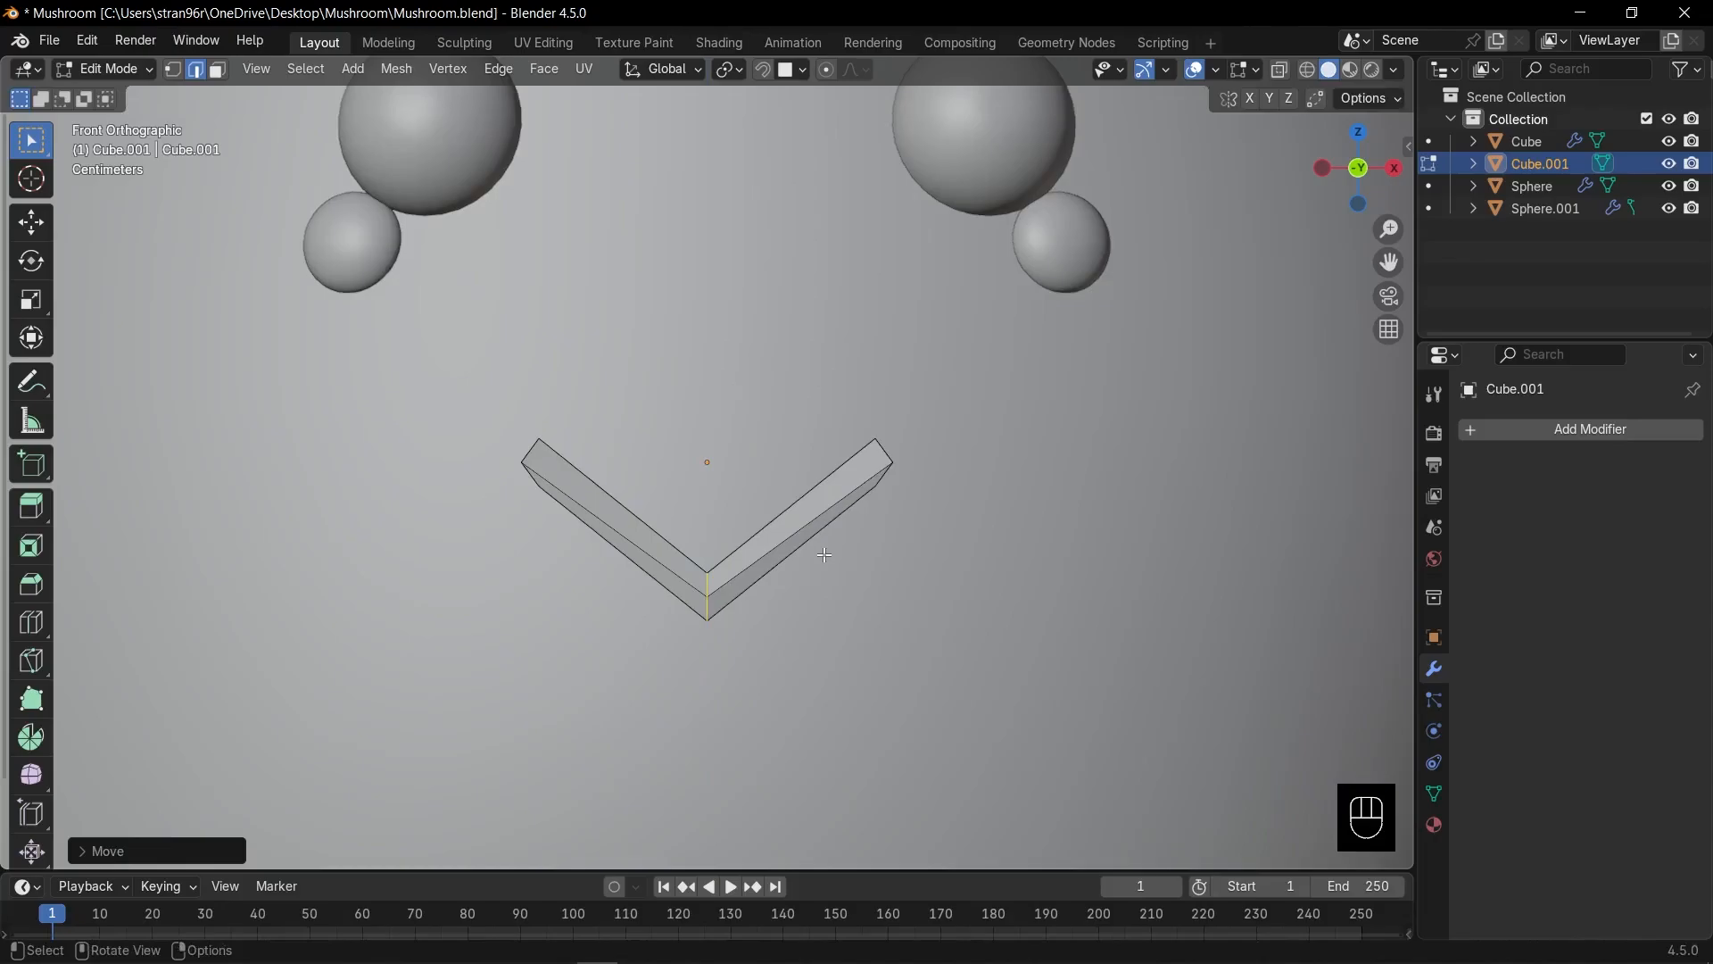
# Give the mouth level-2 subdivision, bevel its bottom edge, and raise the mesh.
pyautogui.press('Tab')
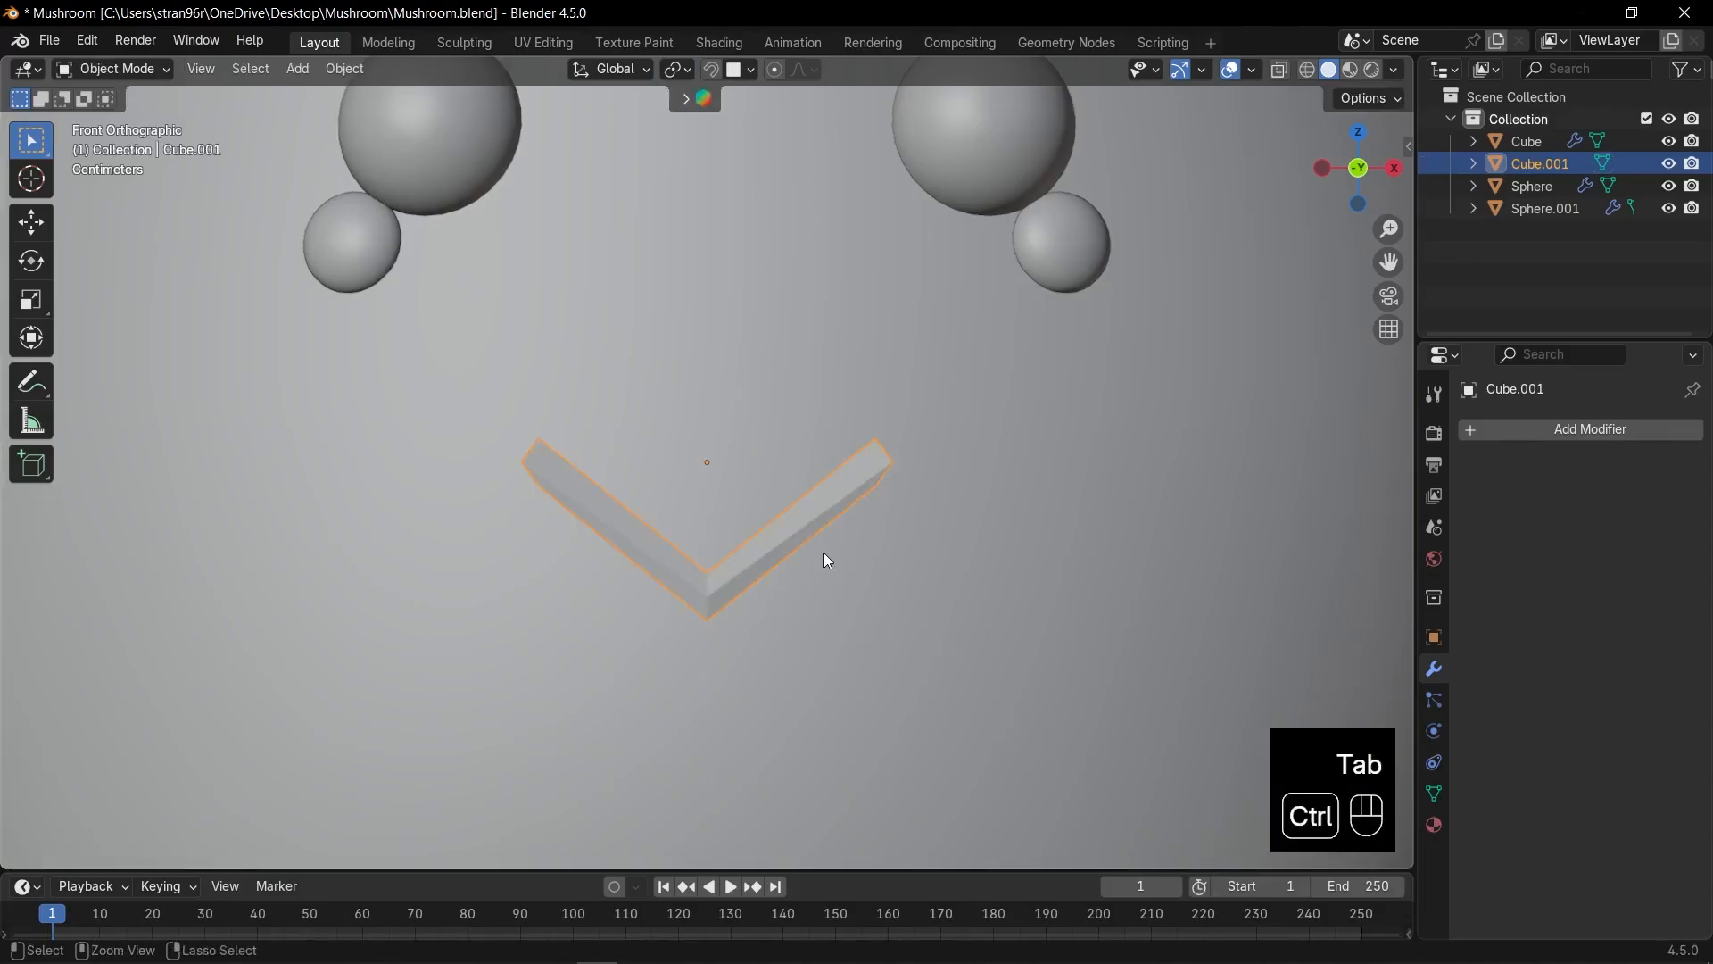
pyautogui.hotkey('ctrl', '2')
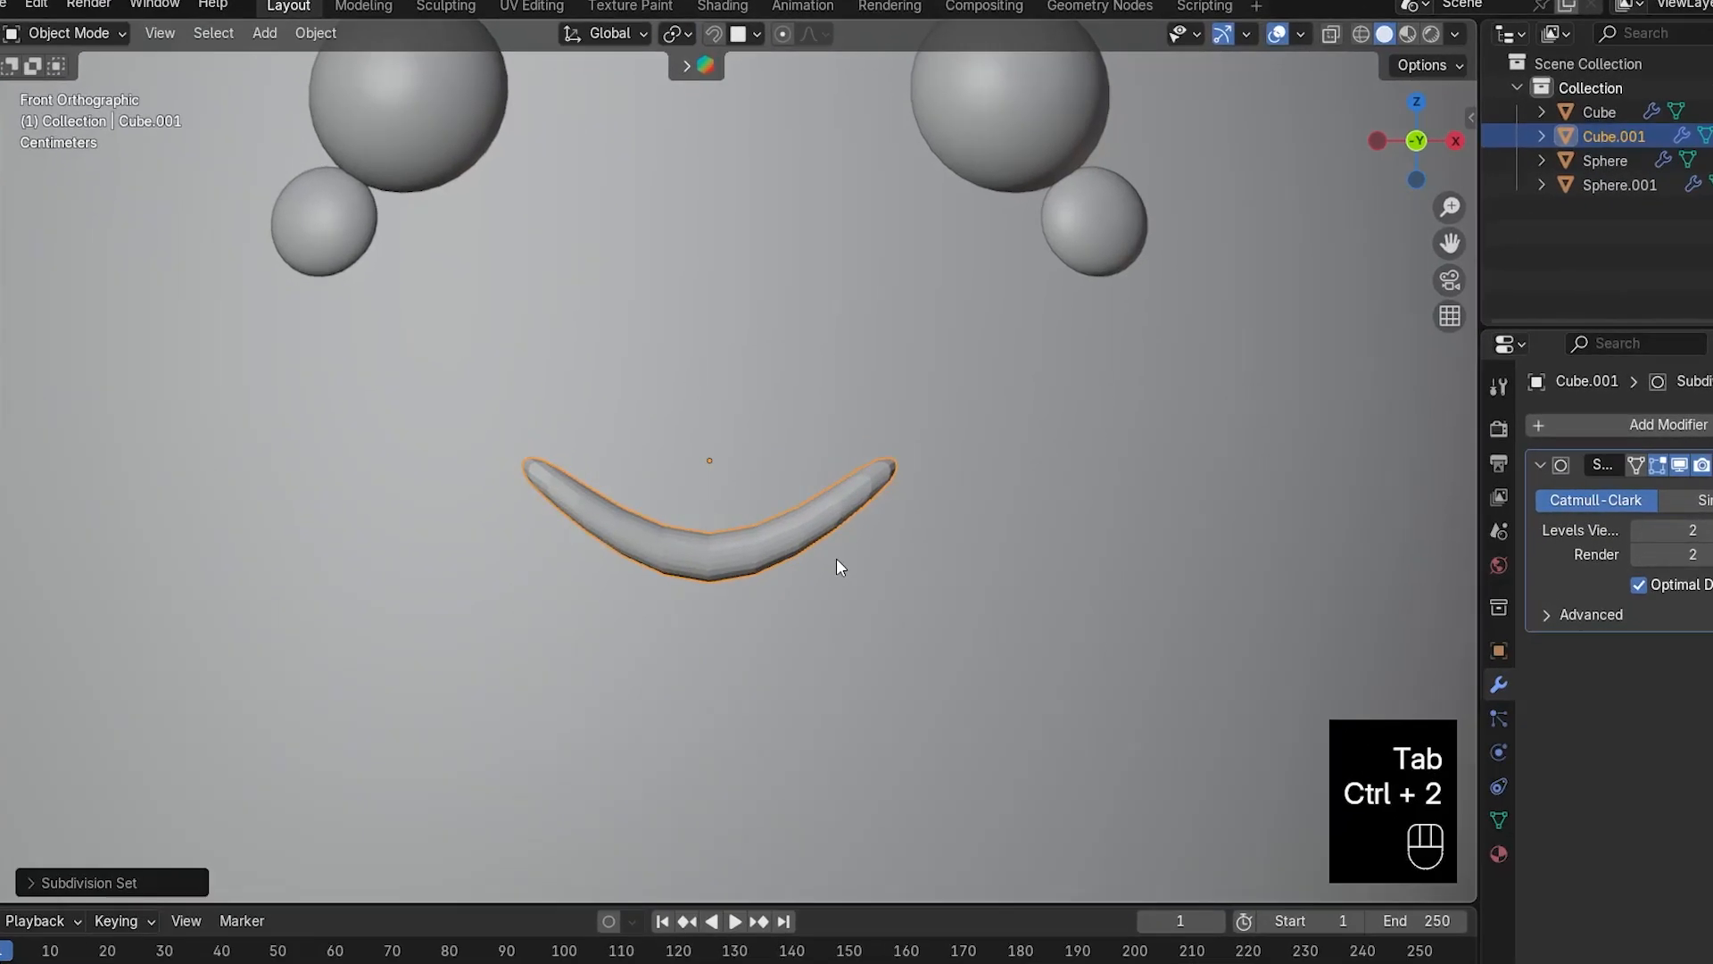
pyautogui.press('Tab')
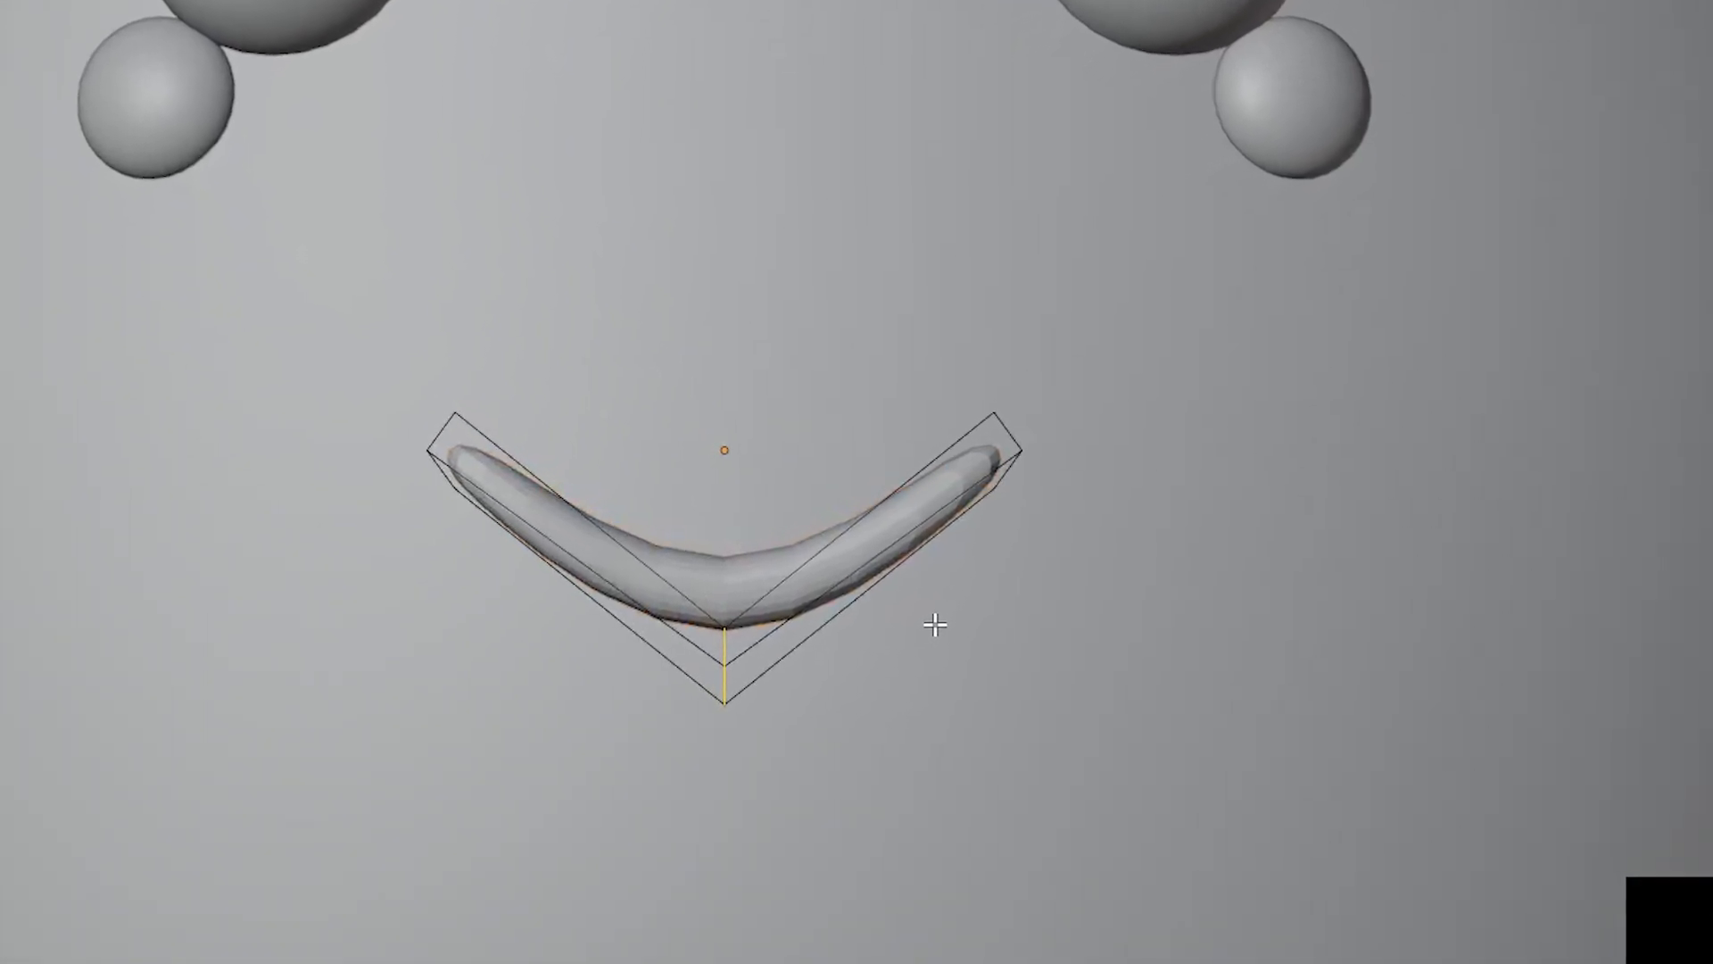
pyautogui.hotkey('ctrl', 'b')
pyautogui.scroll(1, 1079, 629)
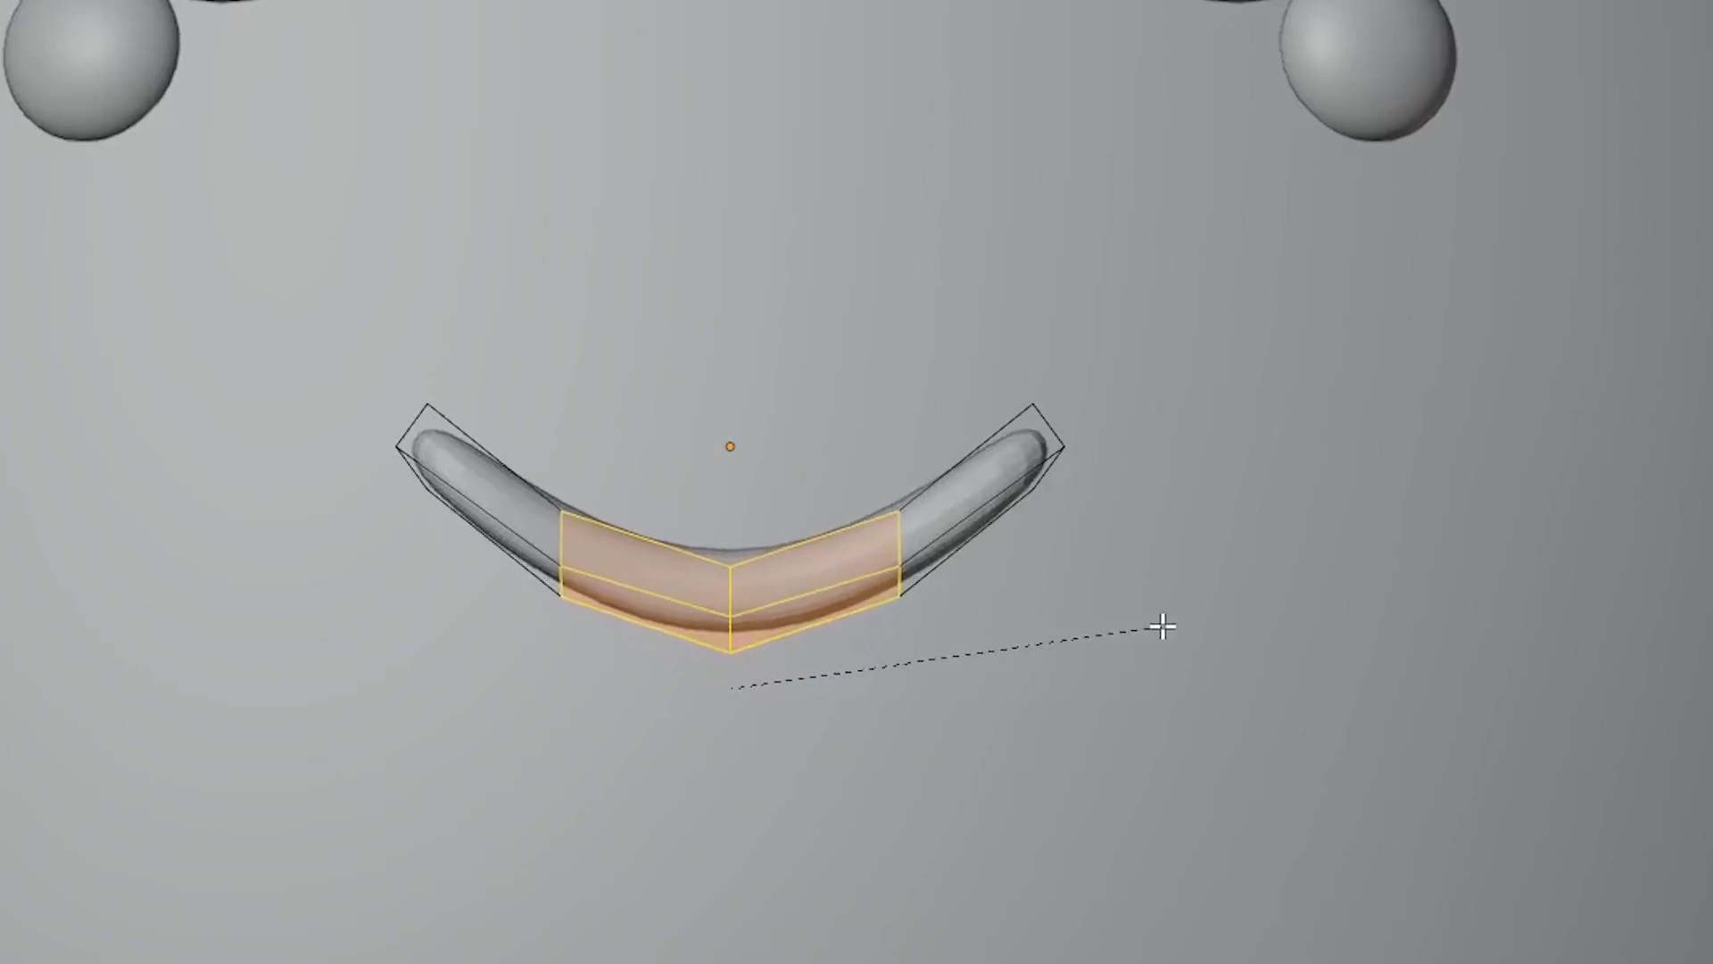
pyautogui.press('a')
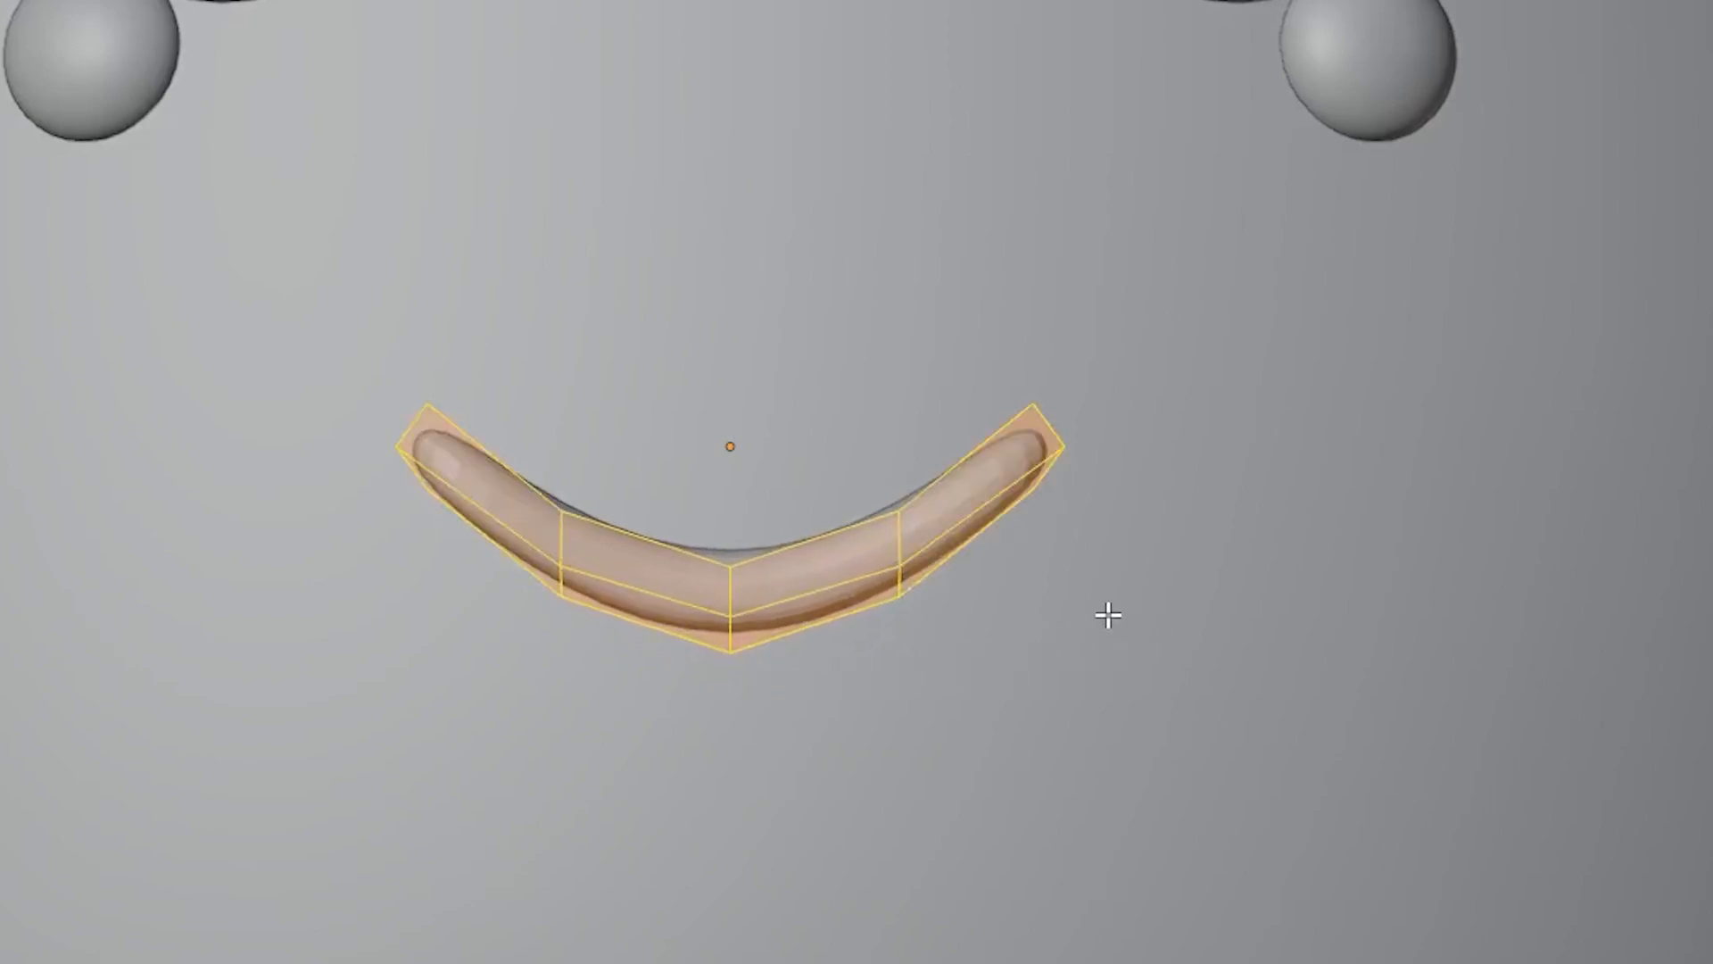
pyautogui.press('g')
pyautogui.press('z')
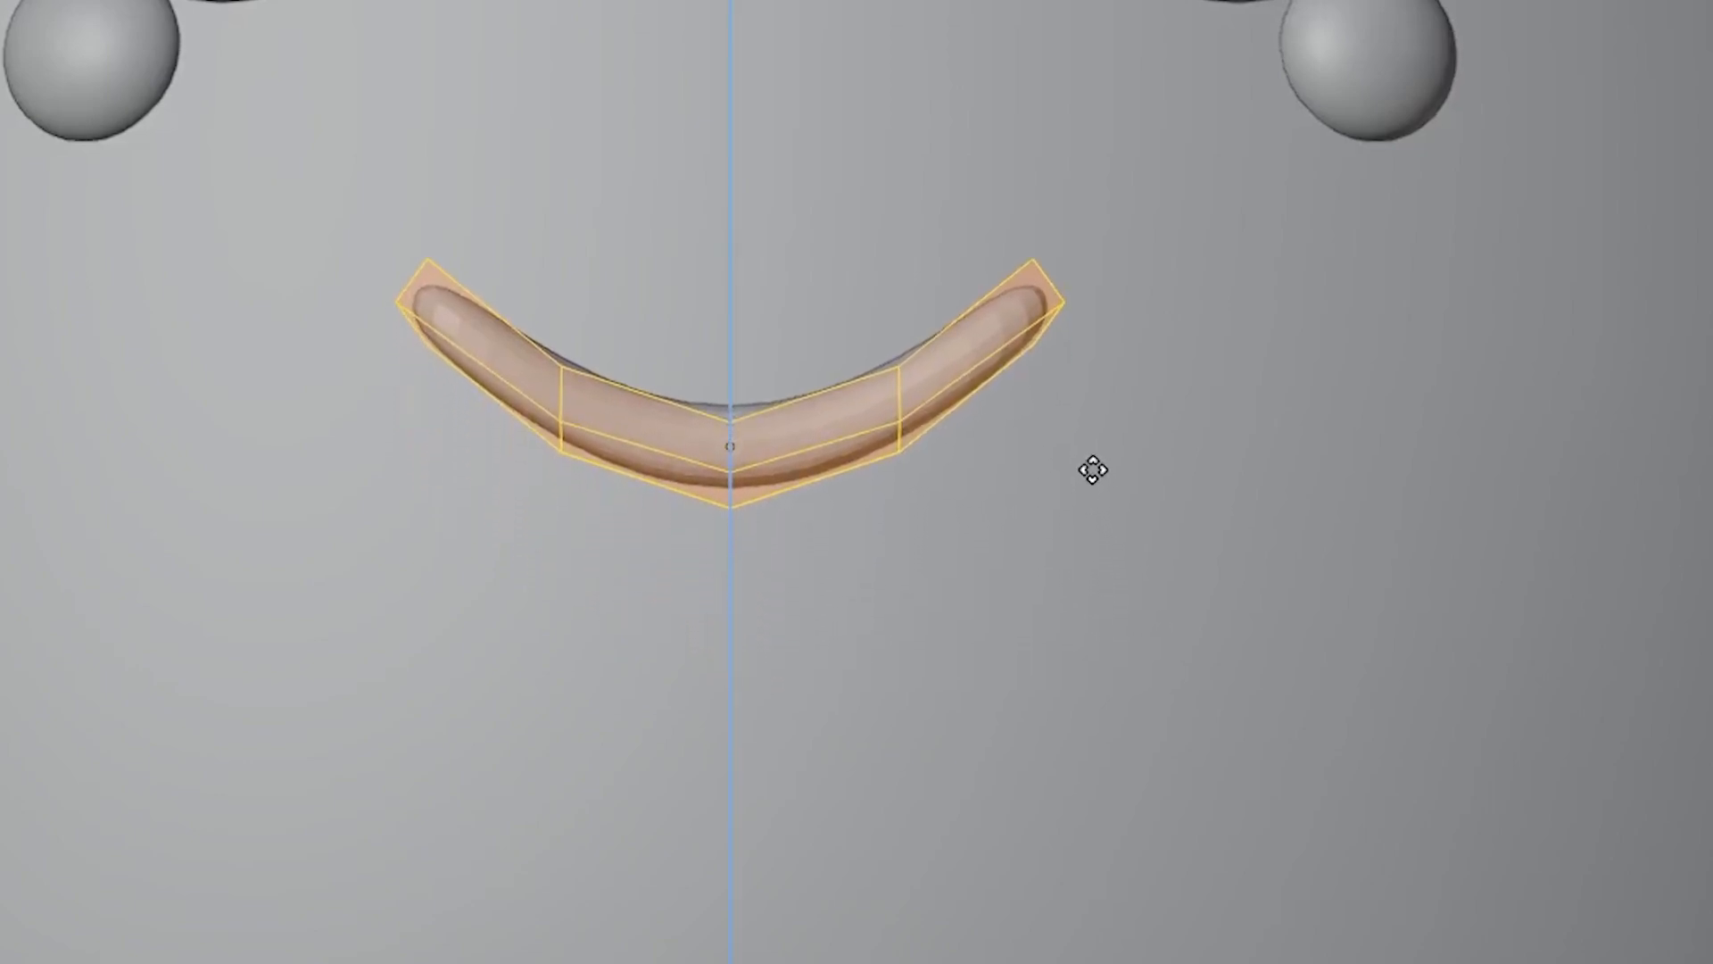
pyautogui.click(852, 451)
pyautogui.press('Tab')
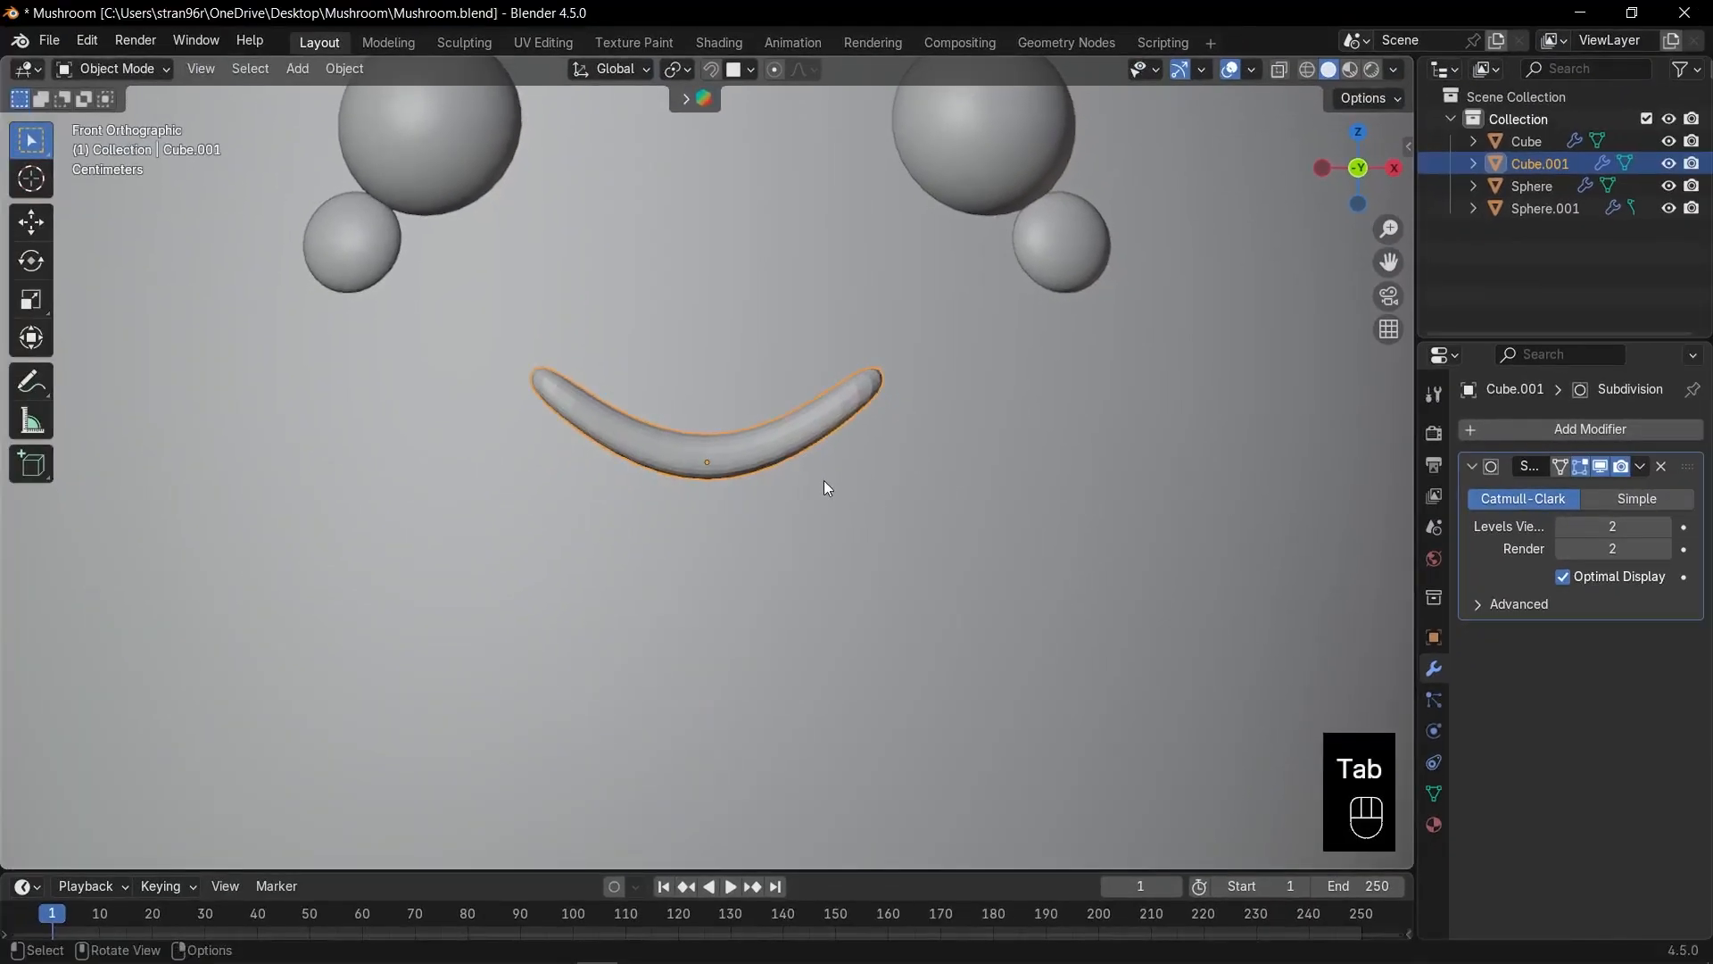
# Narrow the mouth along X, shorten it along Z, and move it higher.
pyautogui.press('s')
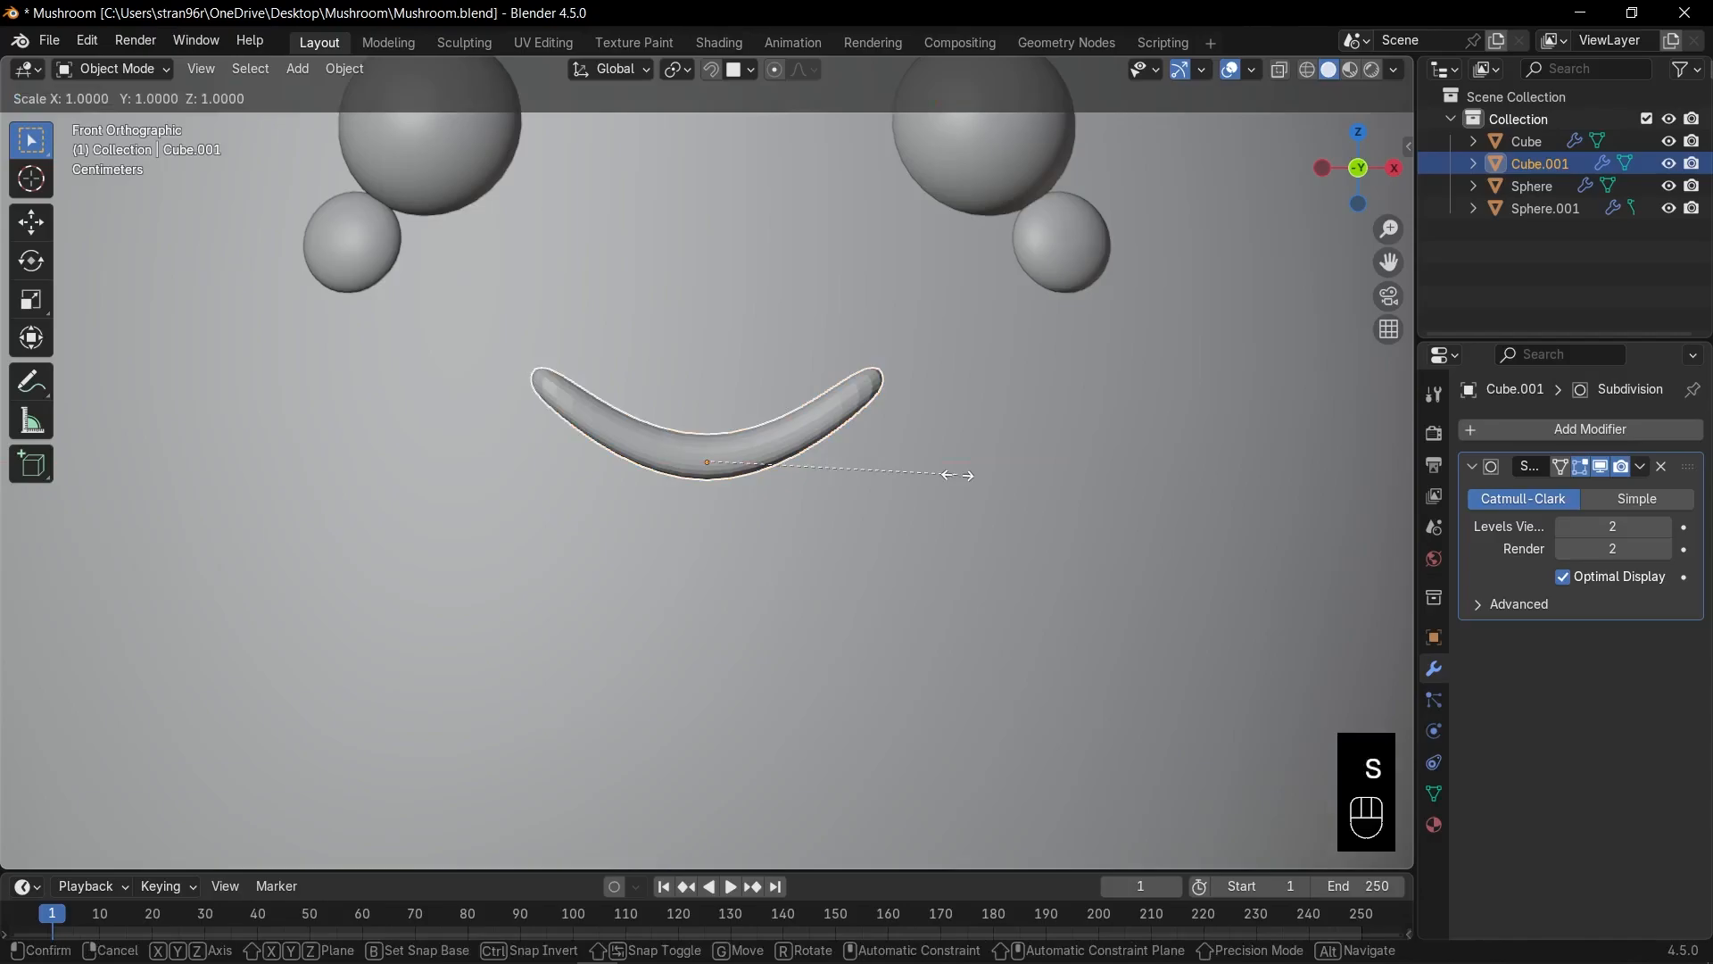
pyautogui.press('x')
pyautogui.click(860, 475)
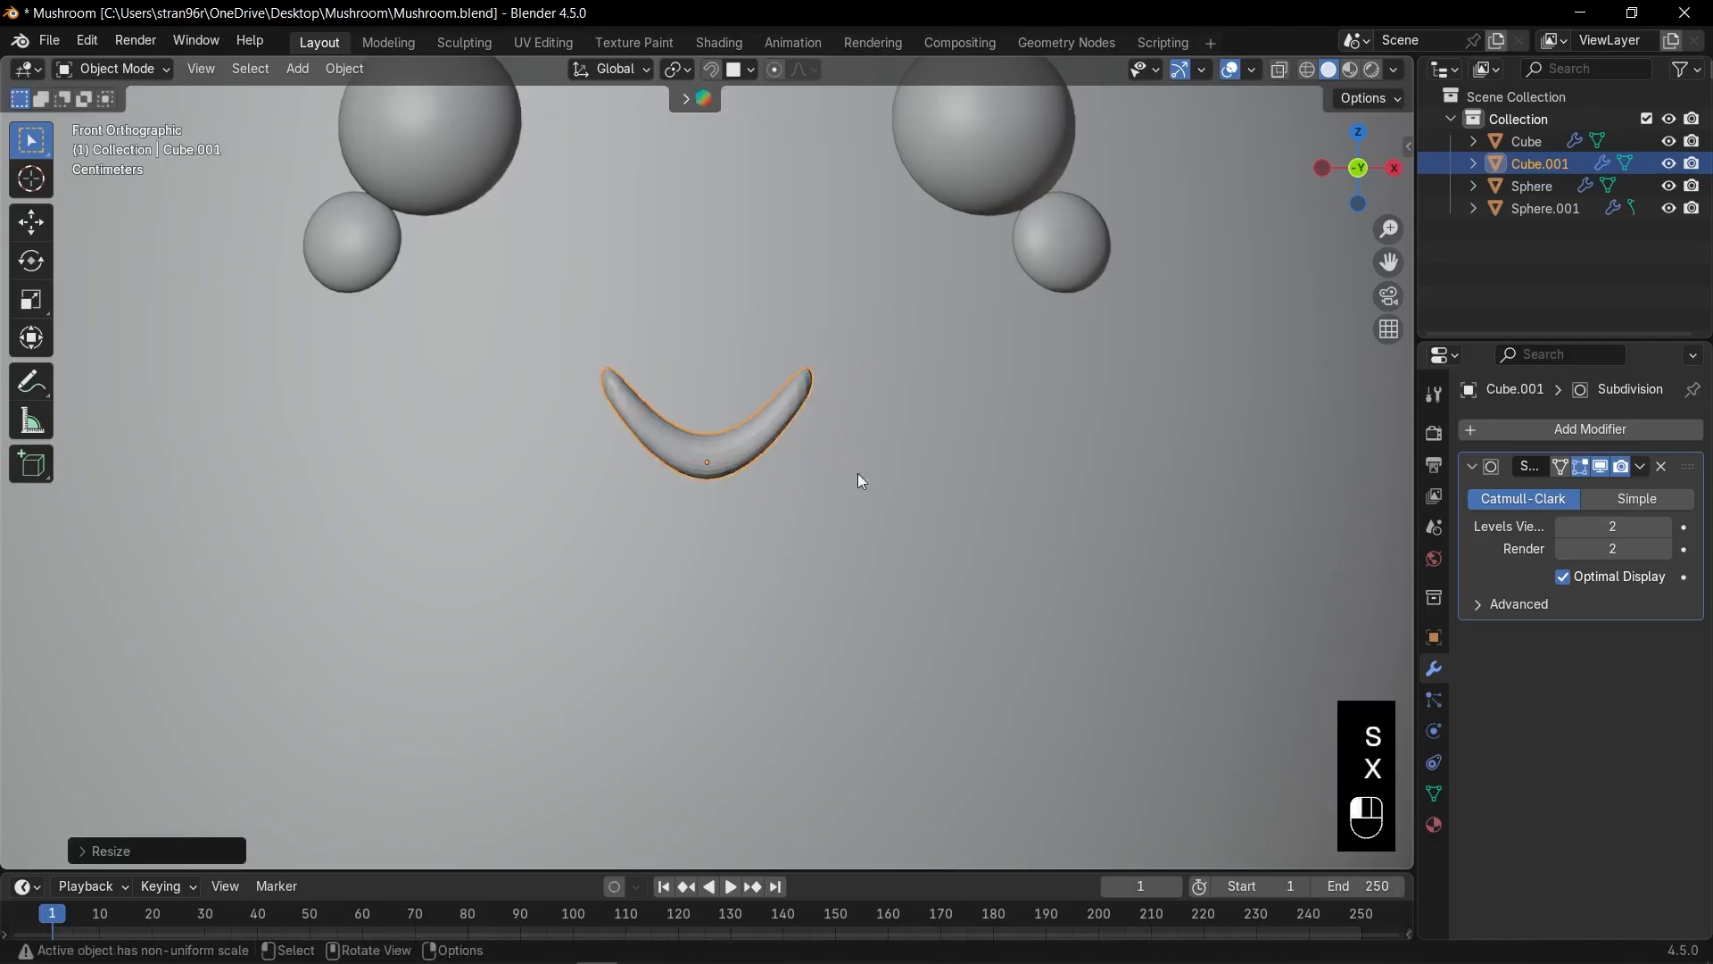
pyautogui.press('s')
pyautogui.press('z')
pyautogui.click(859, 469)
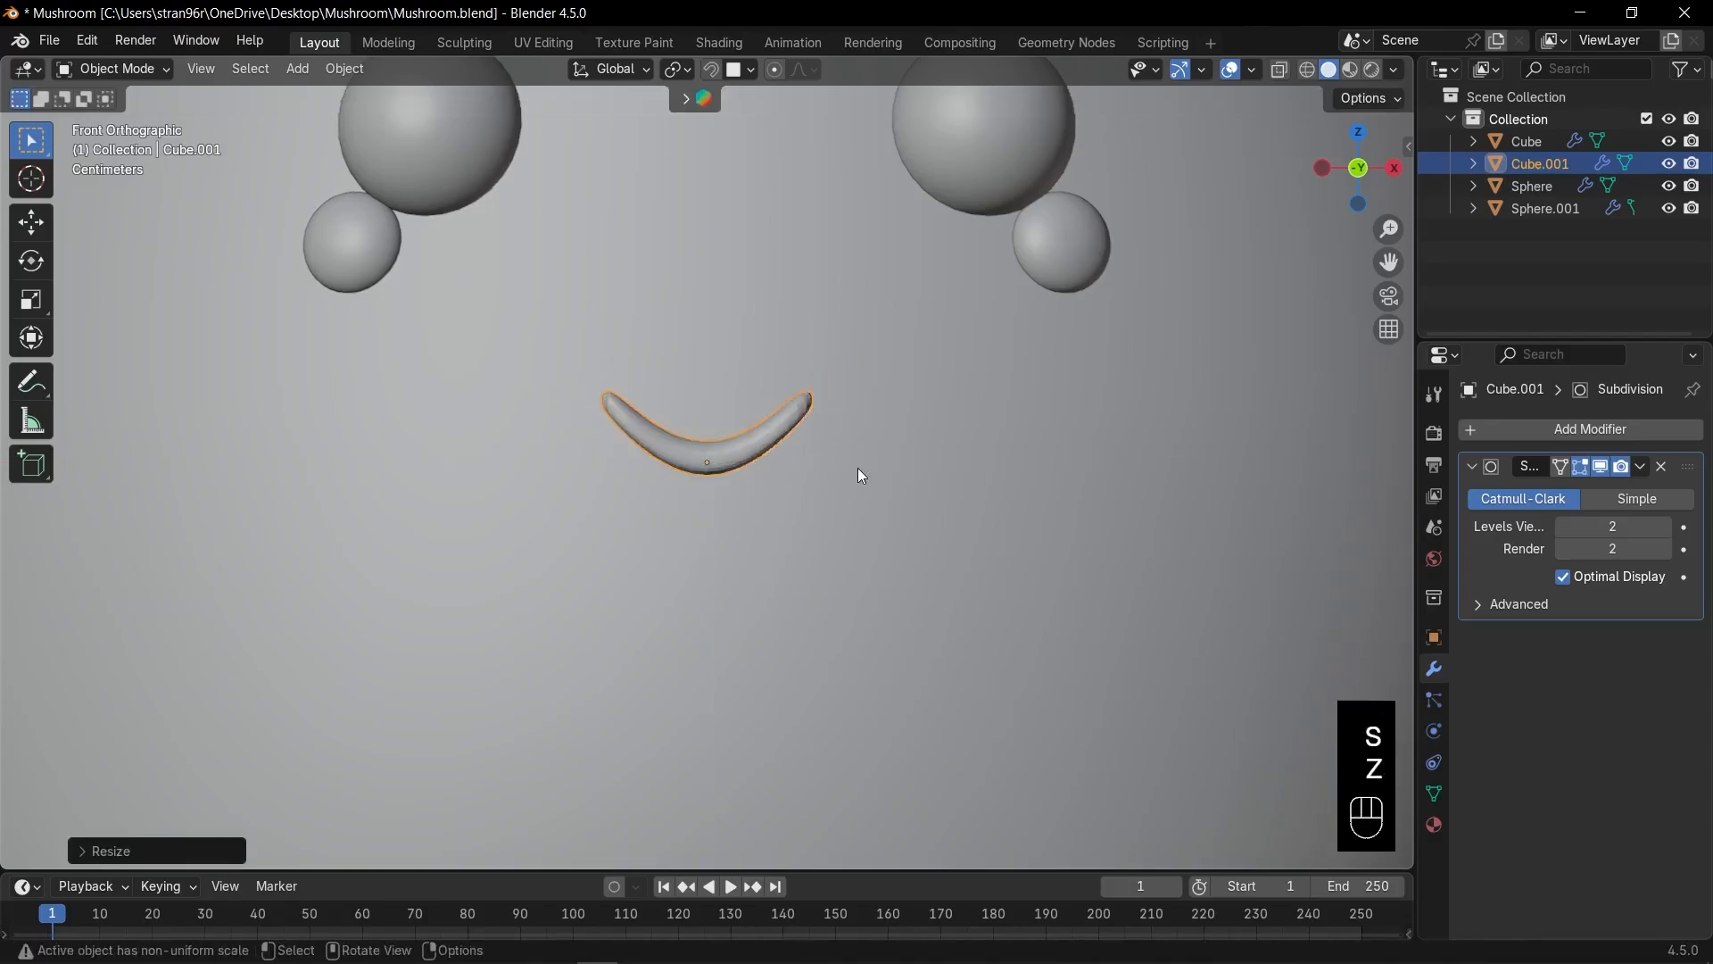
pyautogui.press('g')
pyautogui.press('z')
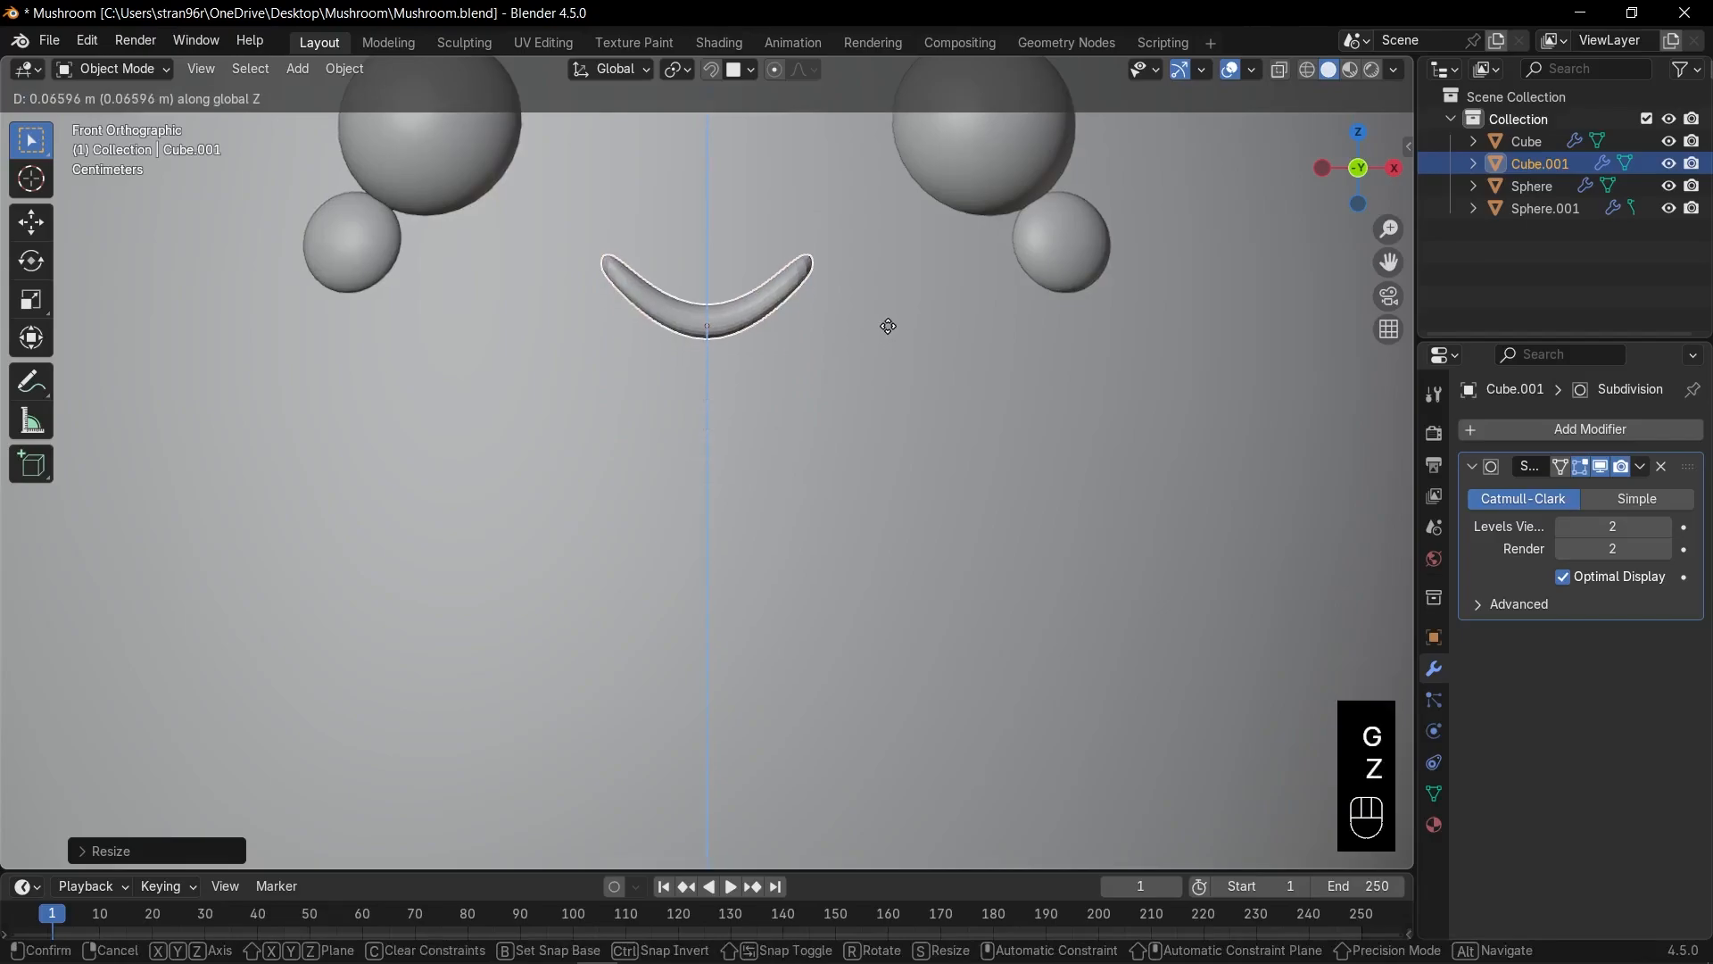
pyautogui.click(900, 316)
# In right side view, thin the mouth's depth and push it onto the body surface.
pyautogui.press('KP_3')
pyautogui.press('s')
pyautogui.press('d')
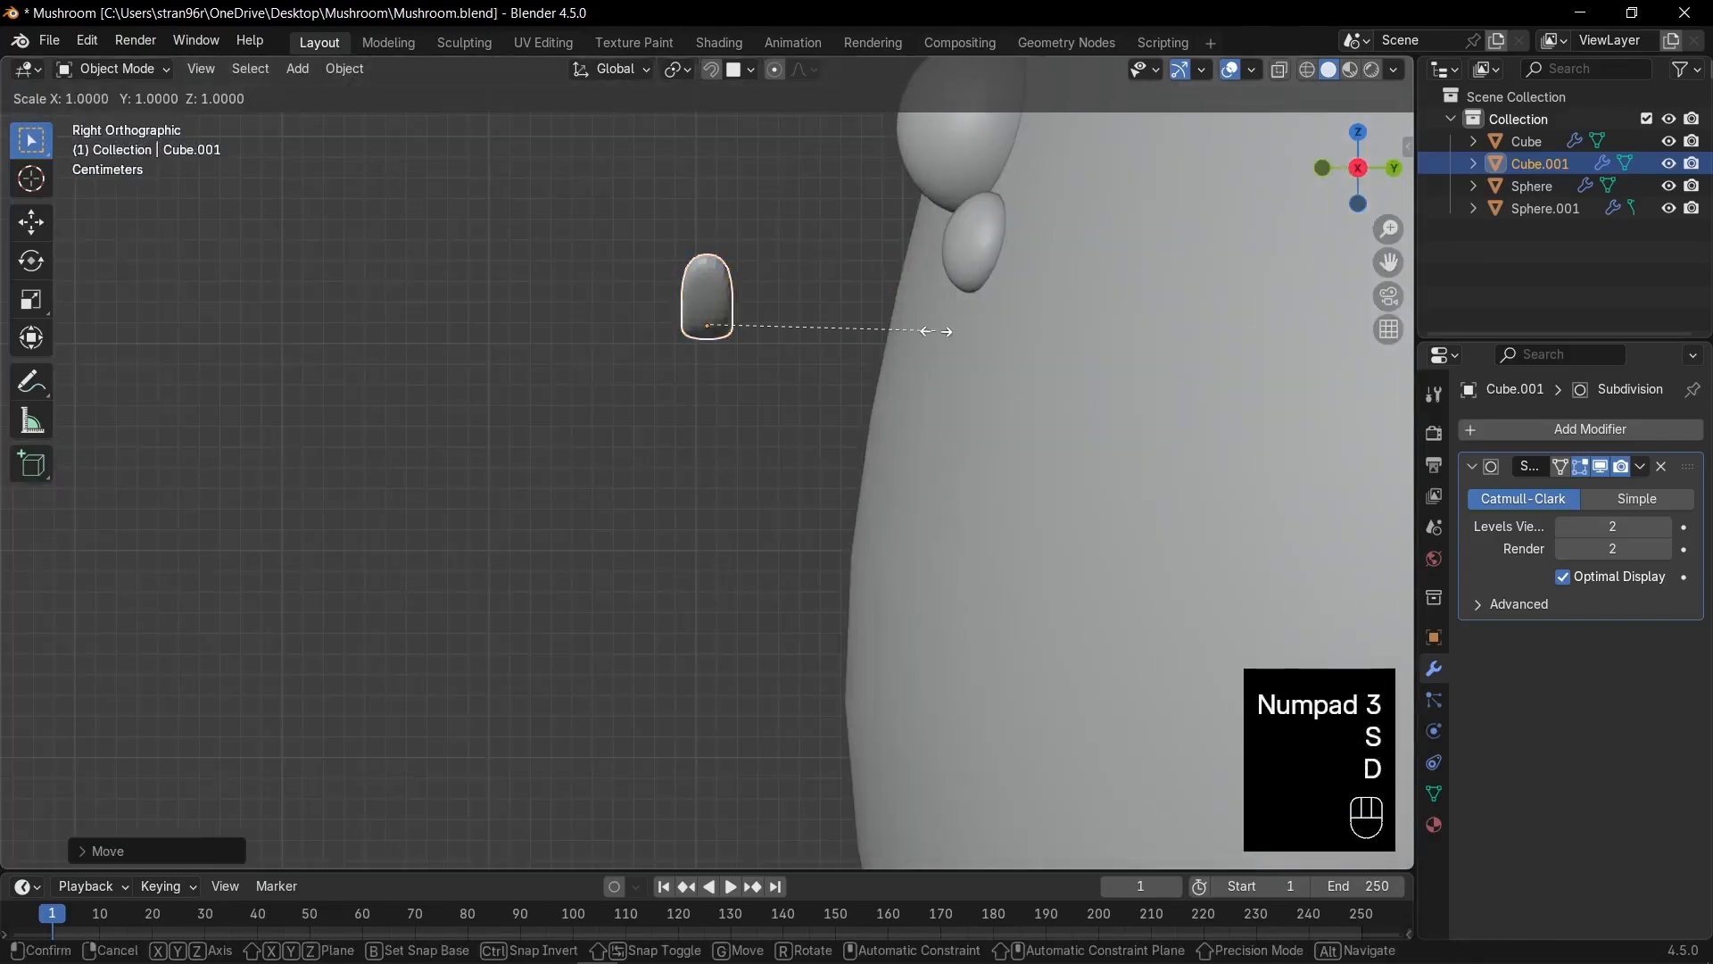
pyautogui.press('y')
pyautogui.click(898, 339)
pyautogui.press('g')
pyautogui.press('y')
pyautogui.click(1080, 317)
# Tilt the mouth about 20° to follow the body and shade it smooth.
pyautogui.press('r')
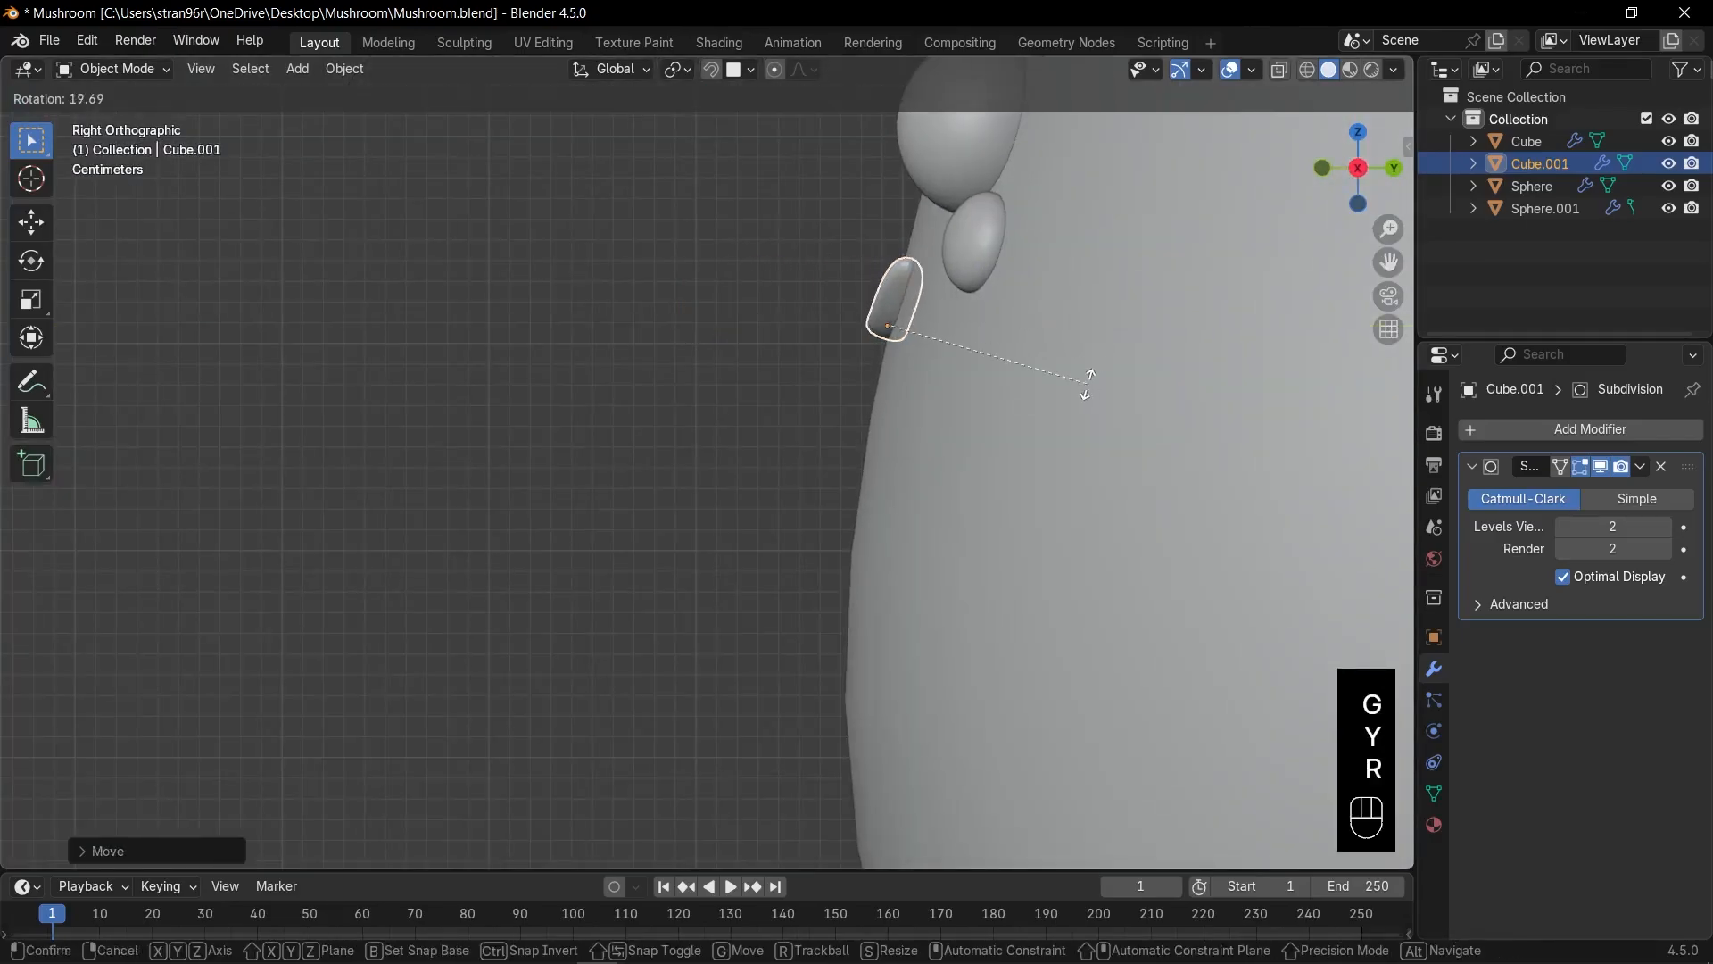
pyautogui.click(1091, 384)
pyautogui.rightClick(900, 293)
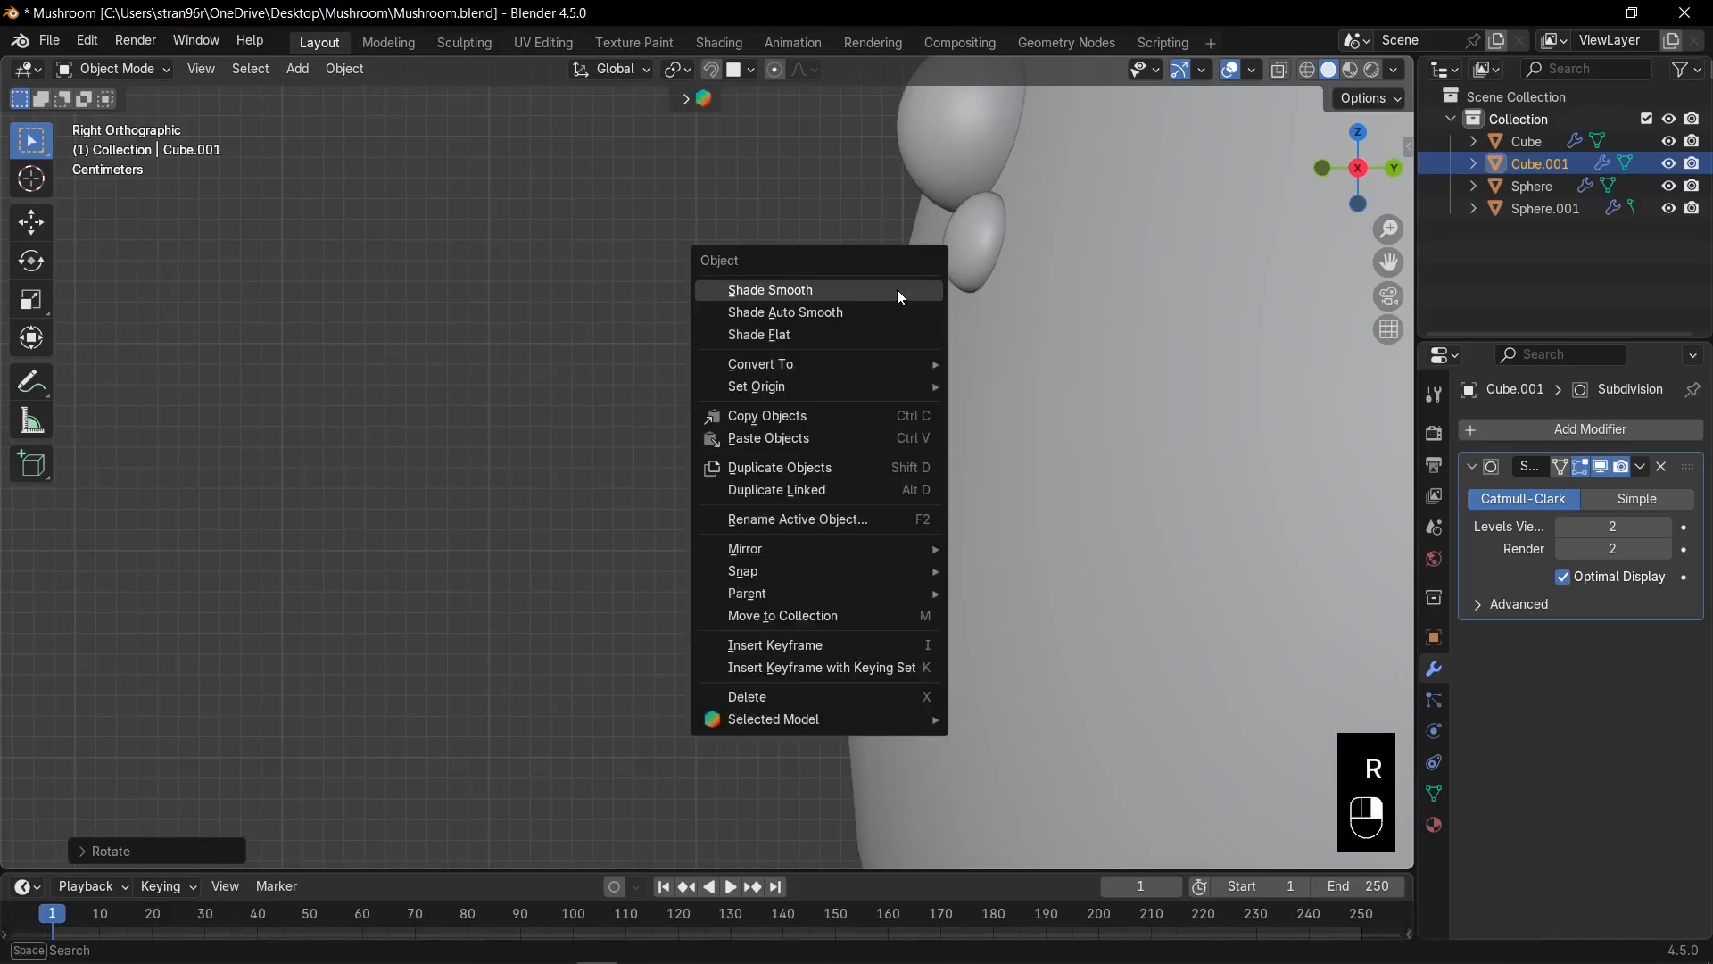
pyautogui.click(897, 289)
pyautogui.press('KP_1')
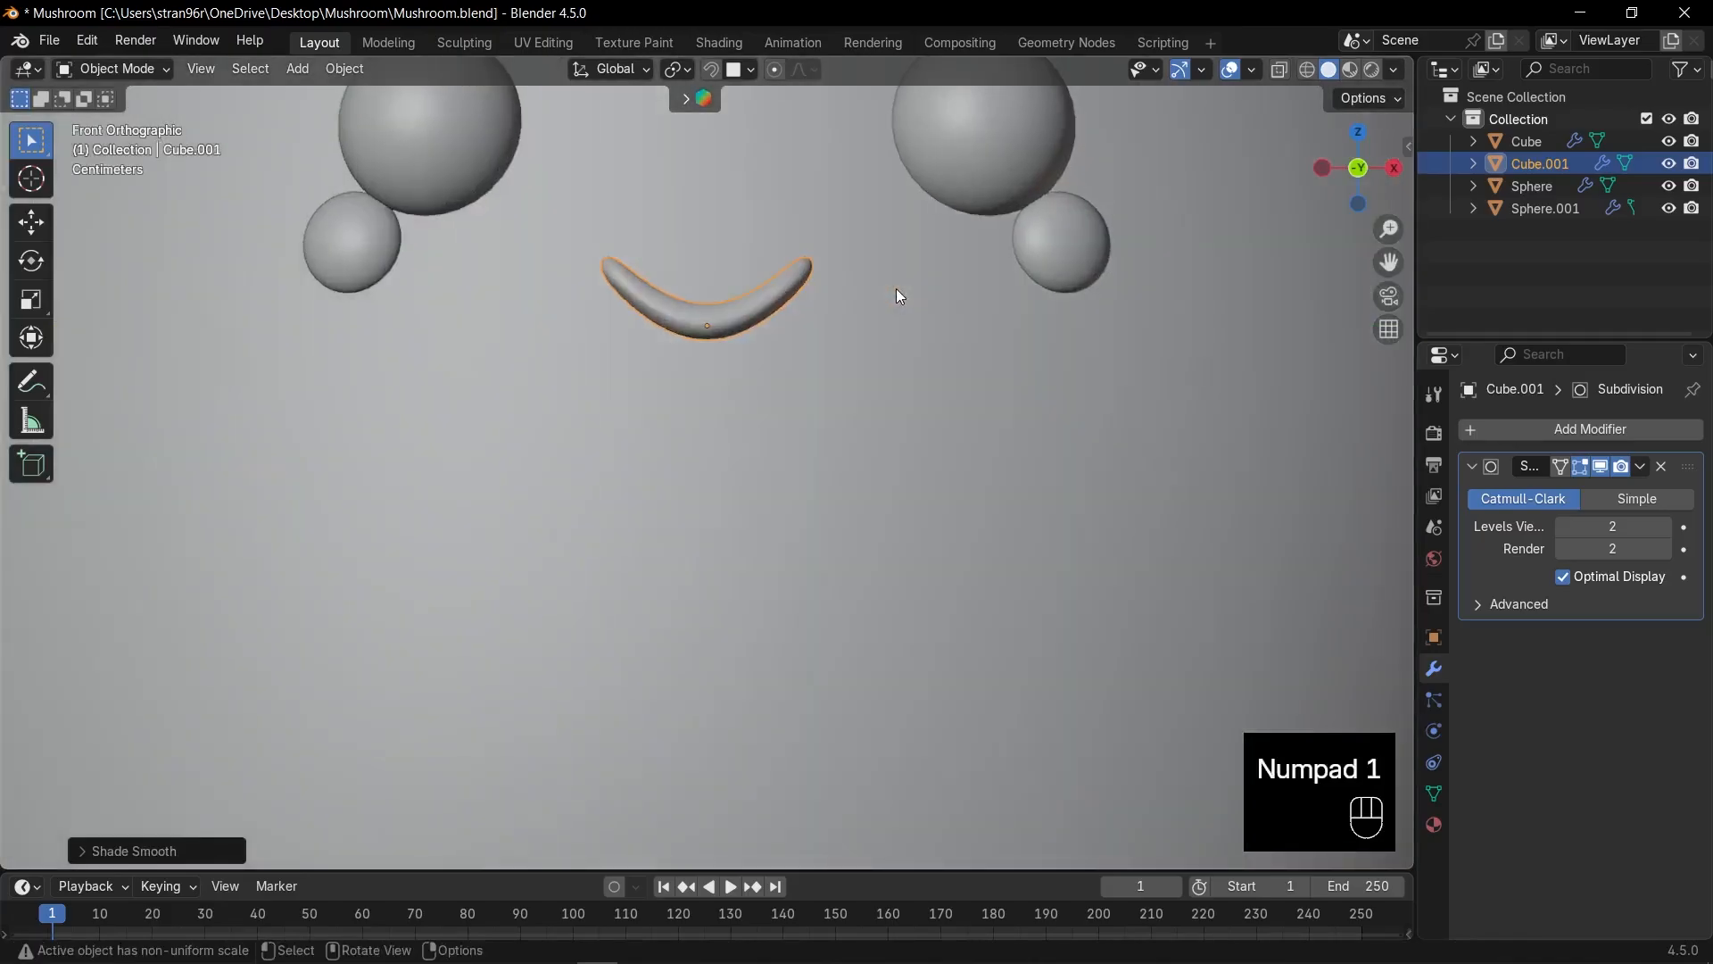
pyautogui.scroll(-4, 821, 350)
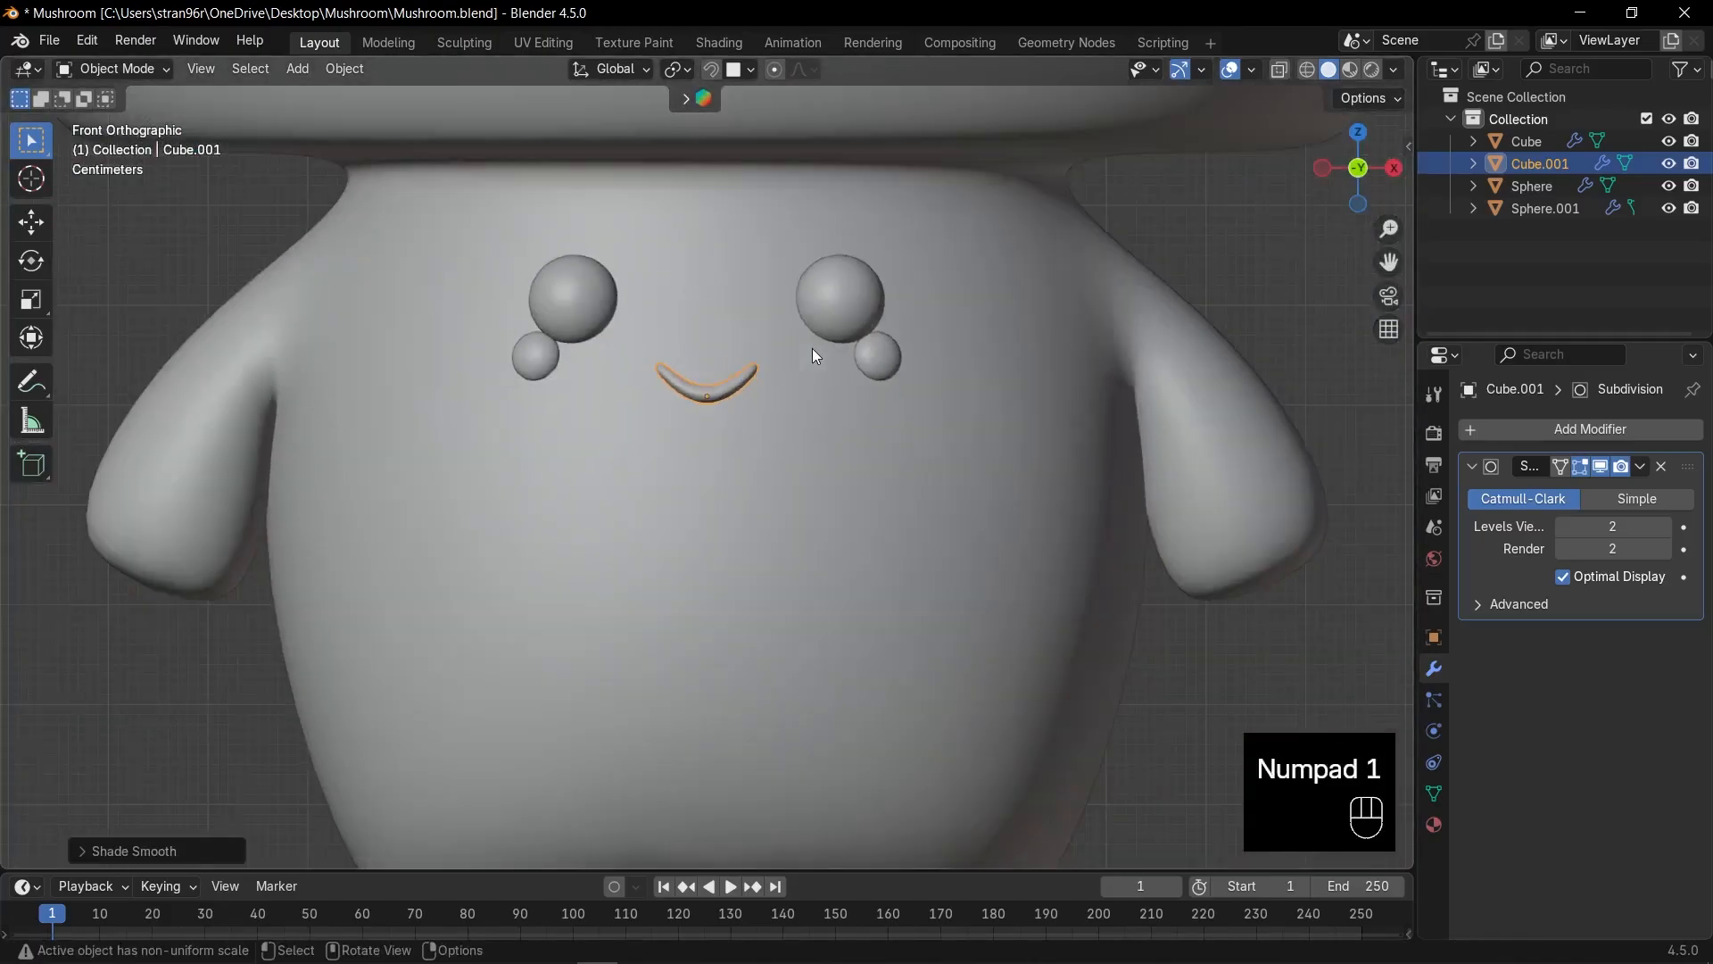
pyautogui.scroll(-4, 812, 348)
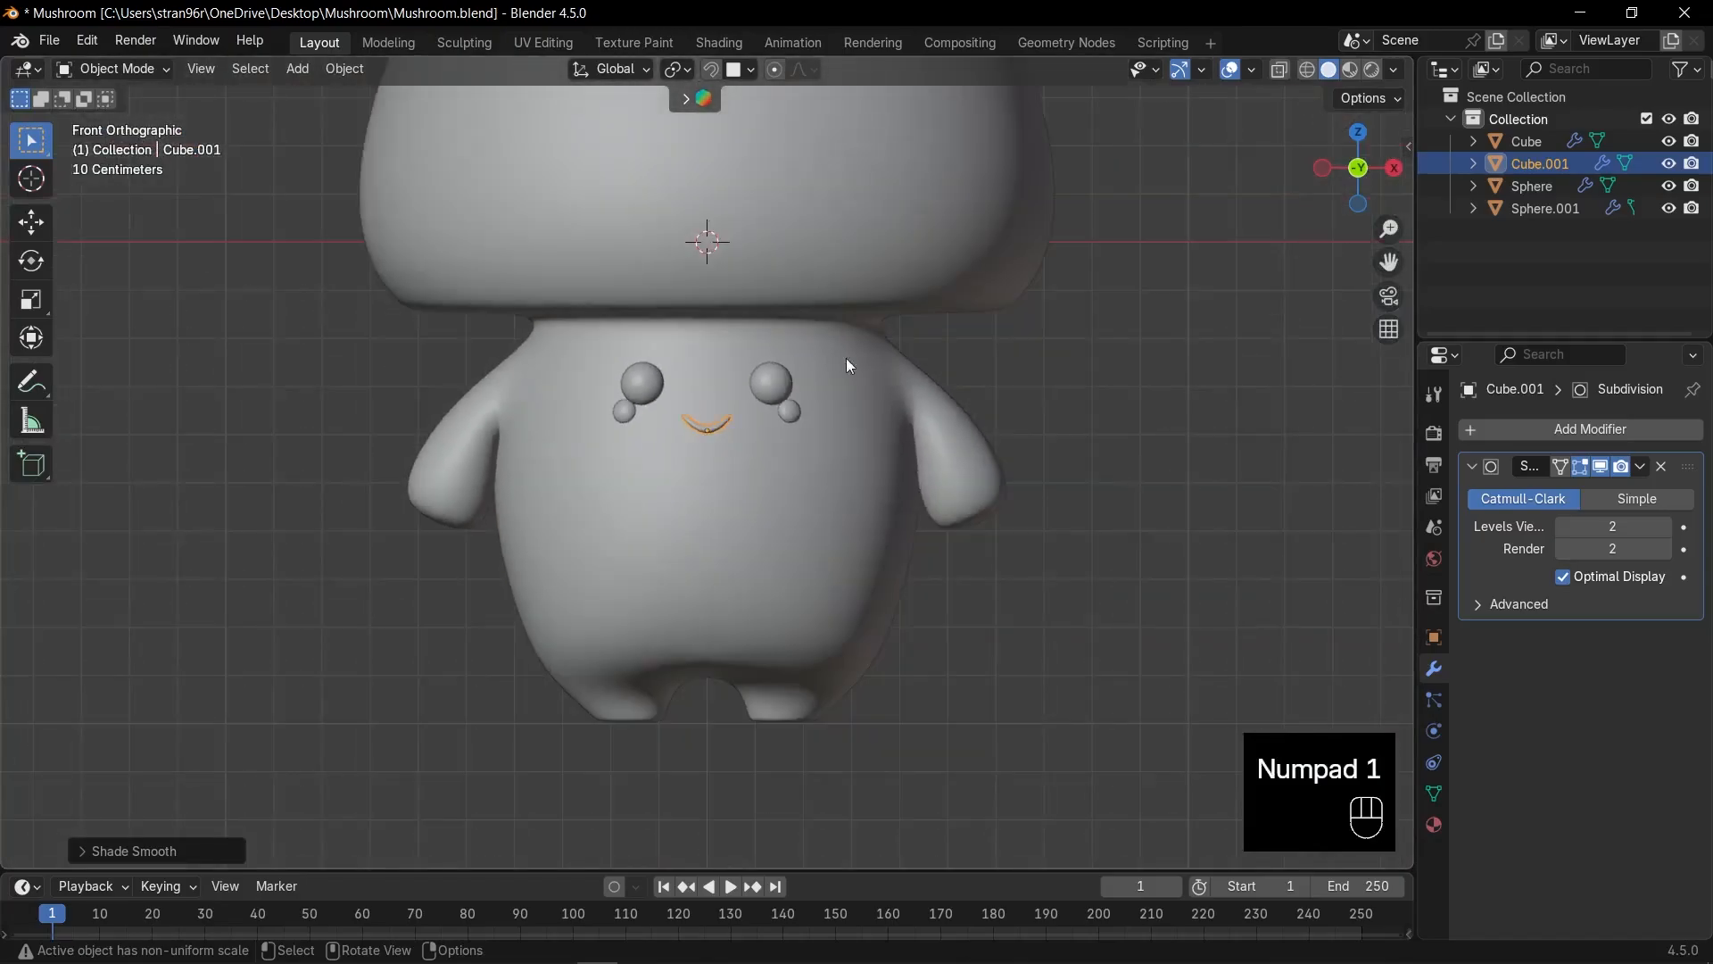
pyautogui.scroll(-3, 1058, 381)
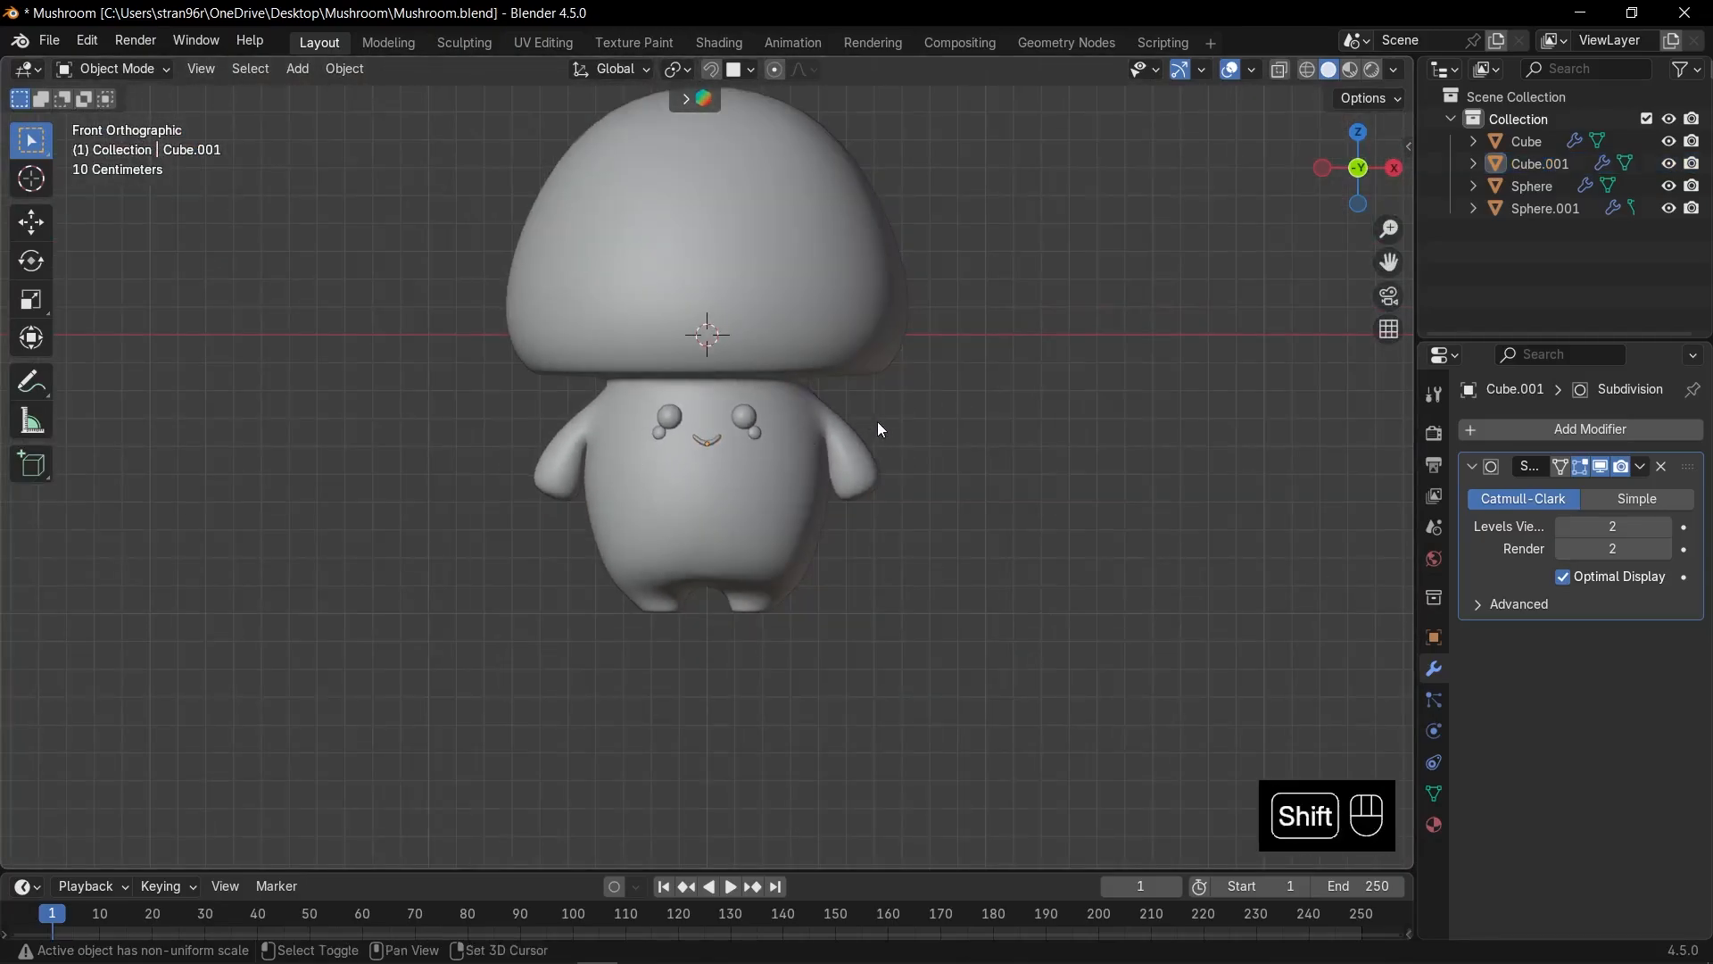
pyautogui.keyDown('shift'); pyautogui.moveTo(876, 422); pyautogui.dragTo(929, 561, button='middle'); pyautogui.keyUp('shift')
pyautogui.click(808, 552)
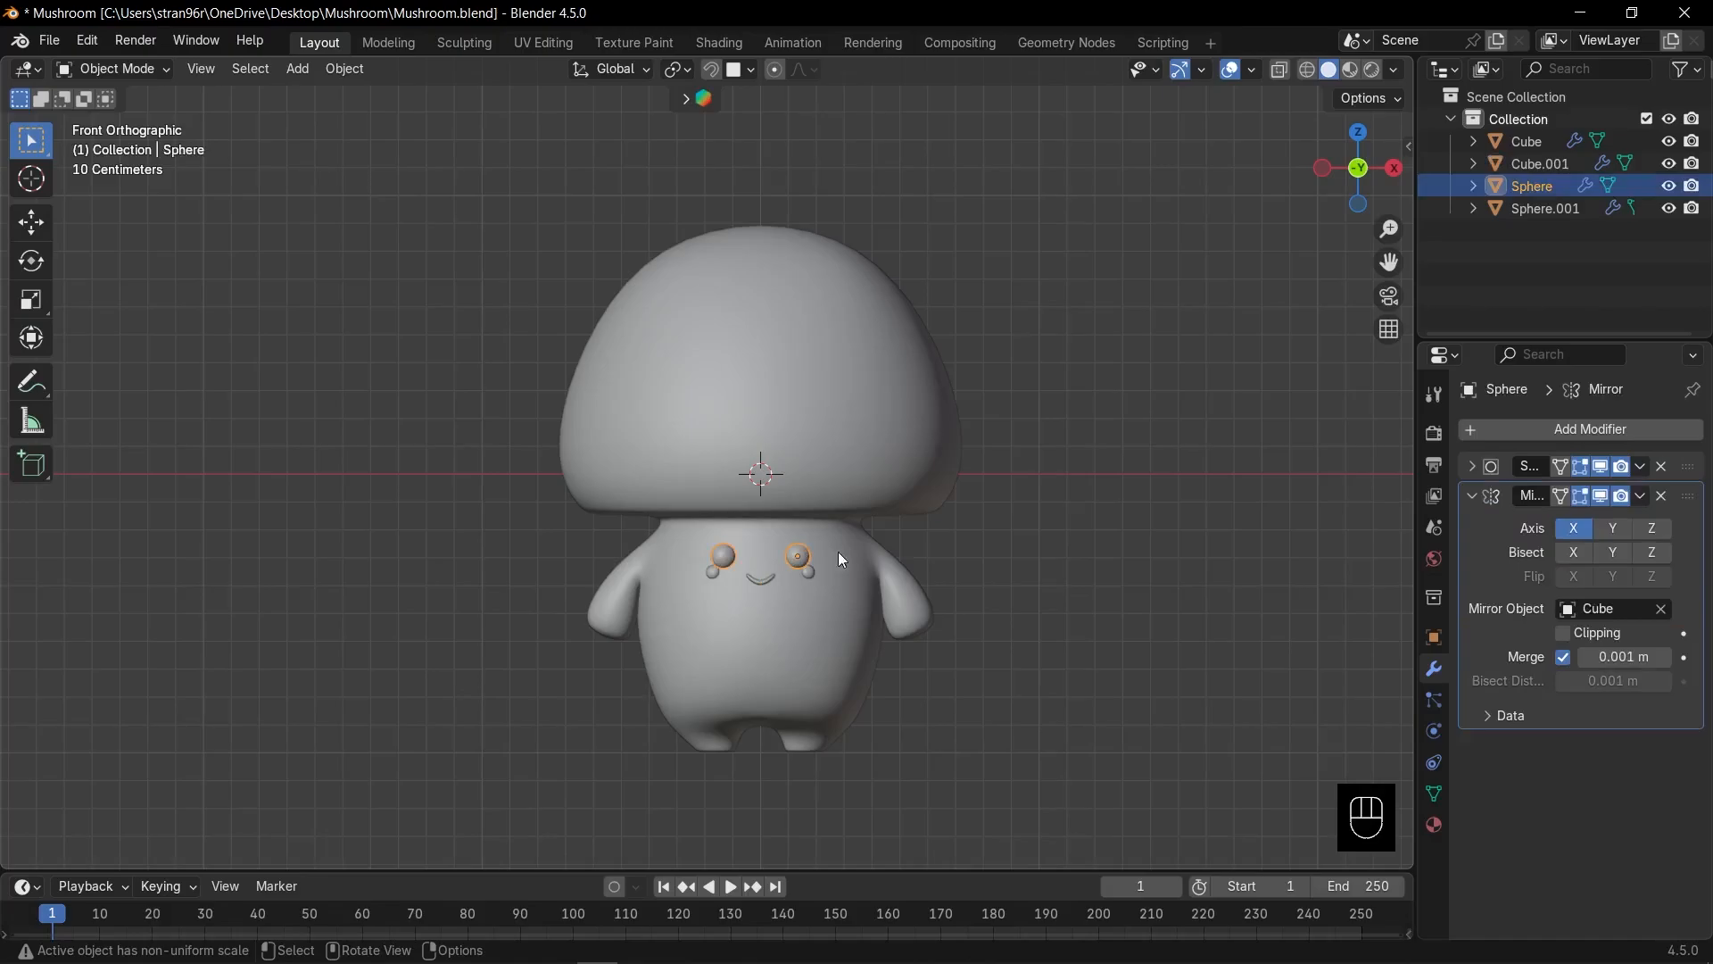
pyautogui.scroll(2, 890, 563)
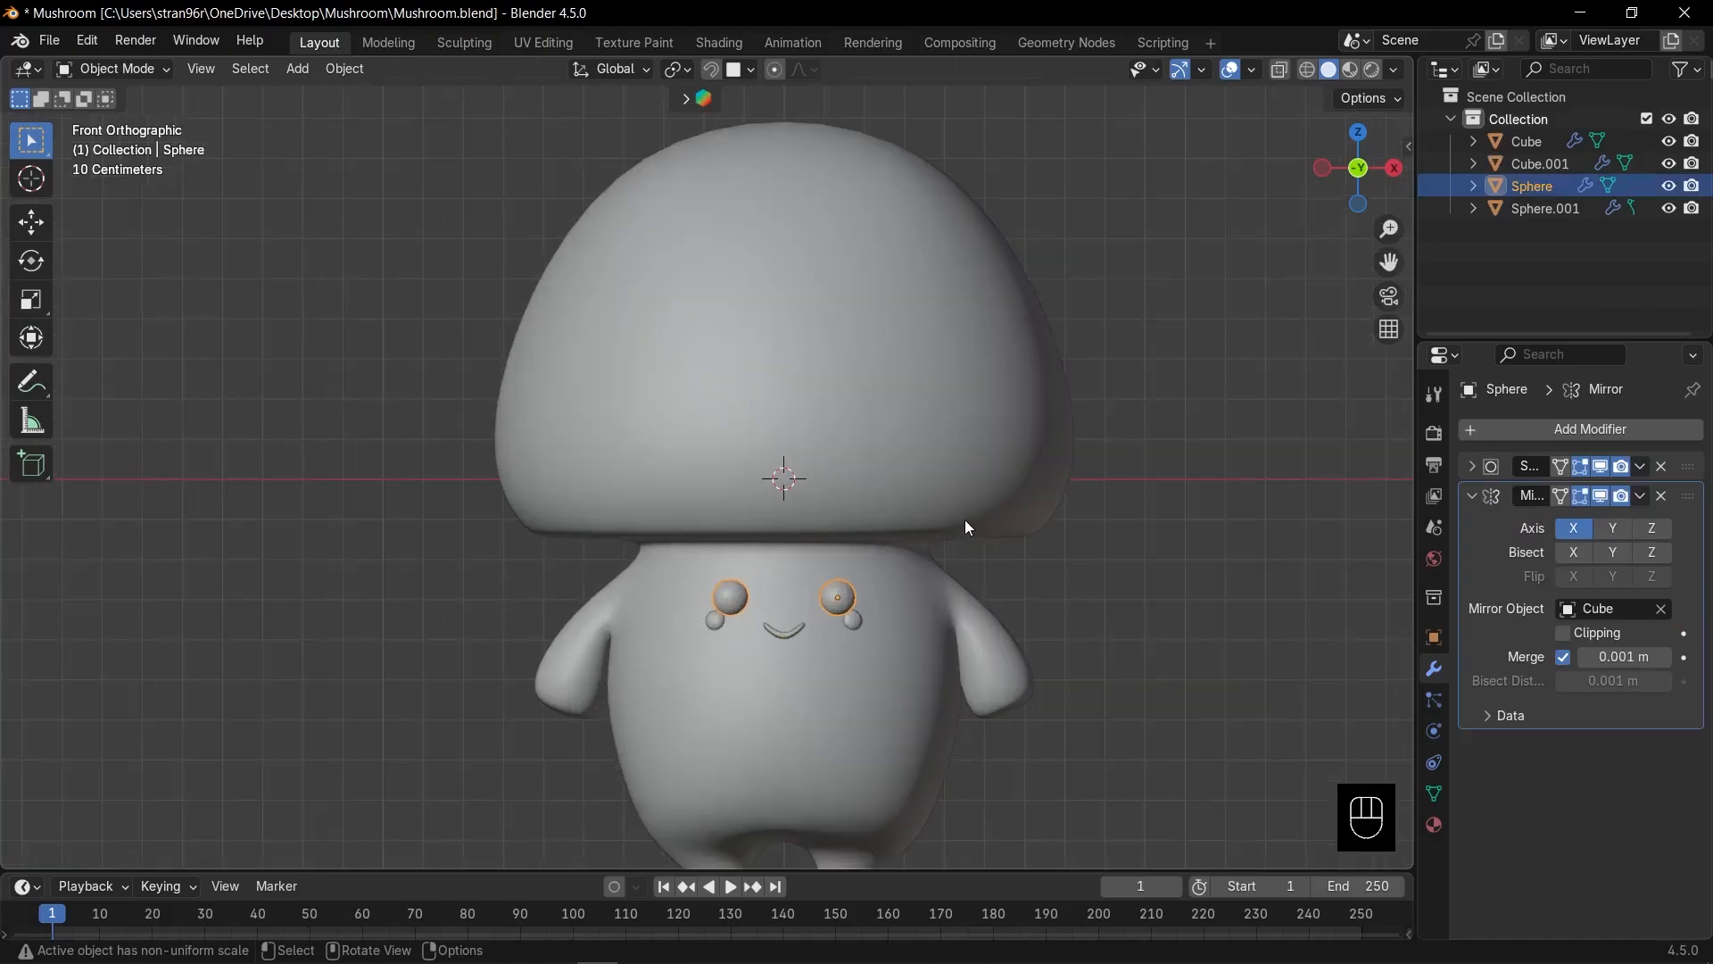
pyautogui.keyDown('shift'); pyautogui.moveTo(966, 526); pyautogui.dragTo(896, 569, button='middle'); pyautogui.keyUp('shift')
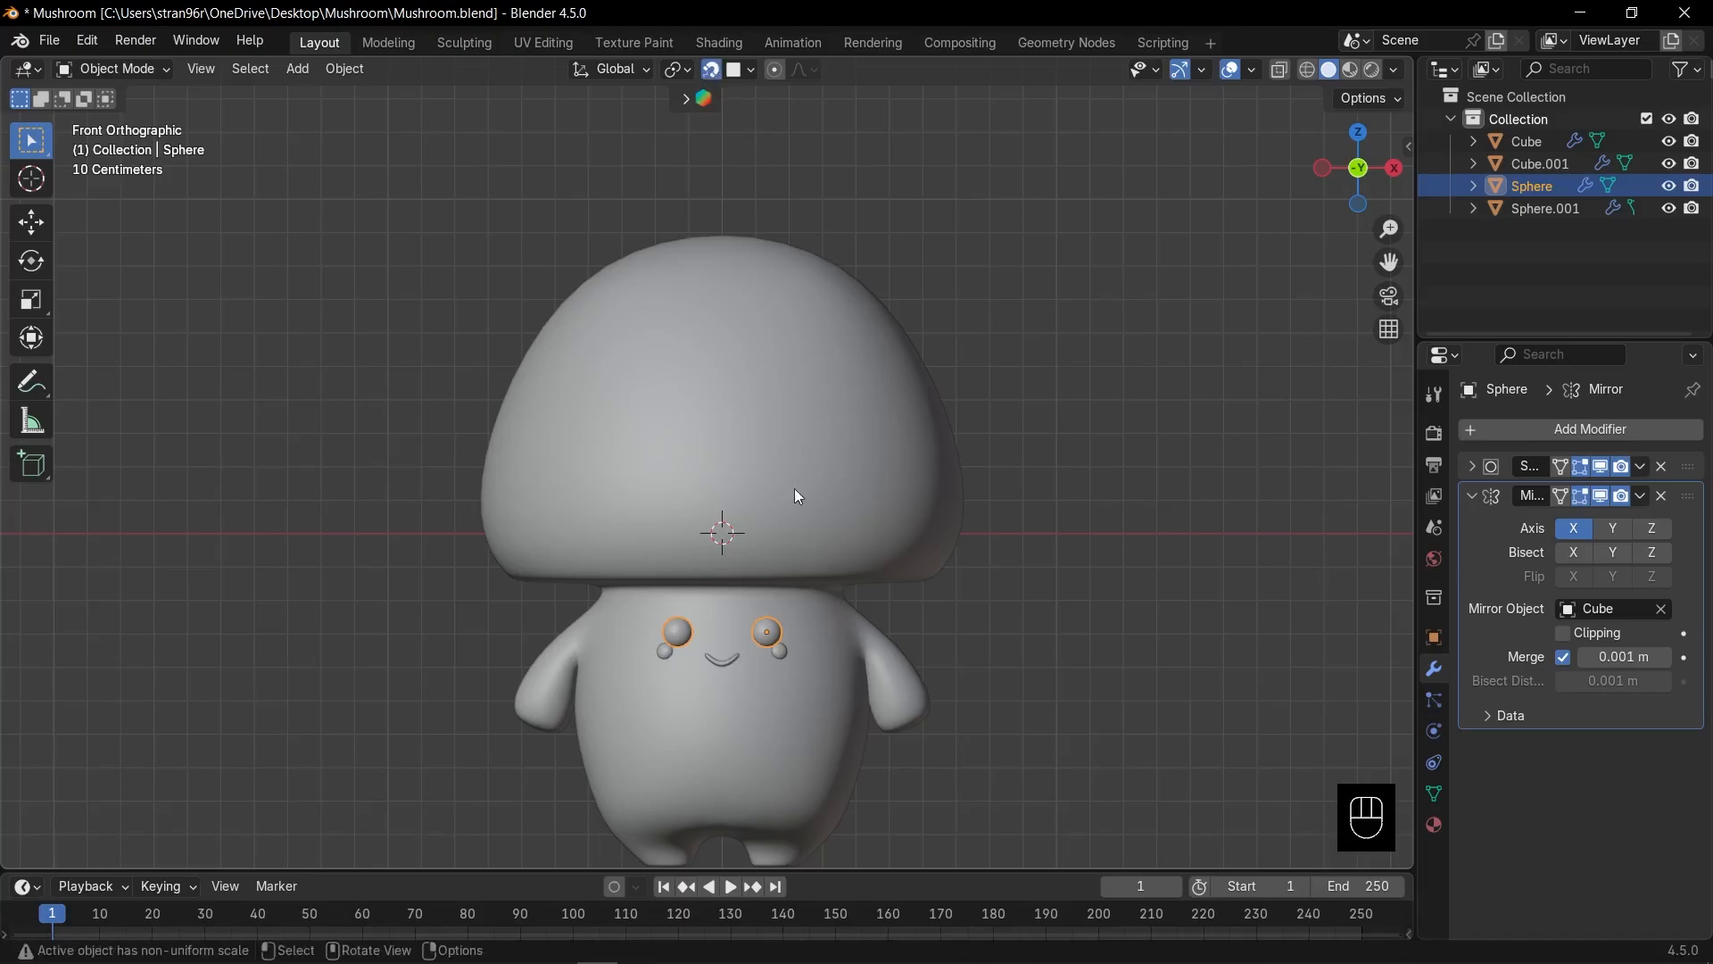
# Copy the eye spheres onto the cap as Sphere.002, scaled about 1.37, and orbit to check.
pyautogui.hotkey('shift', 'd')
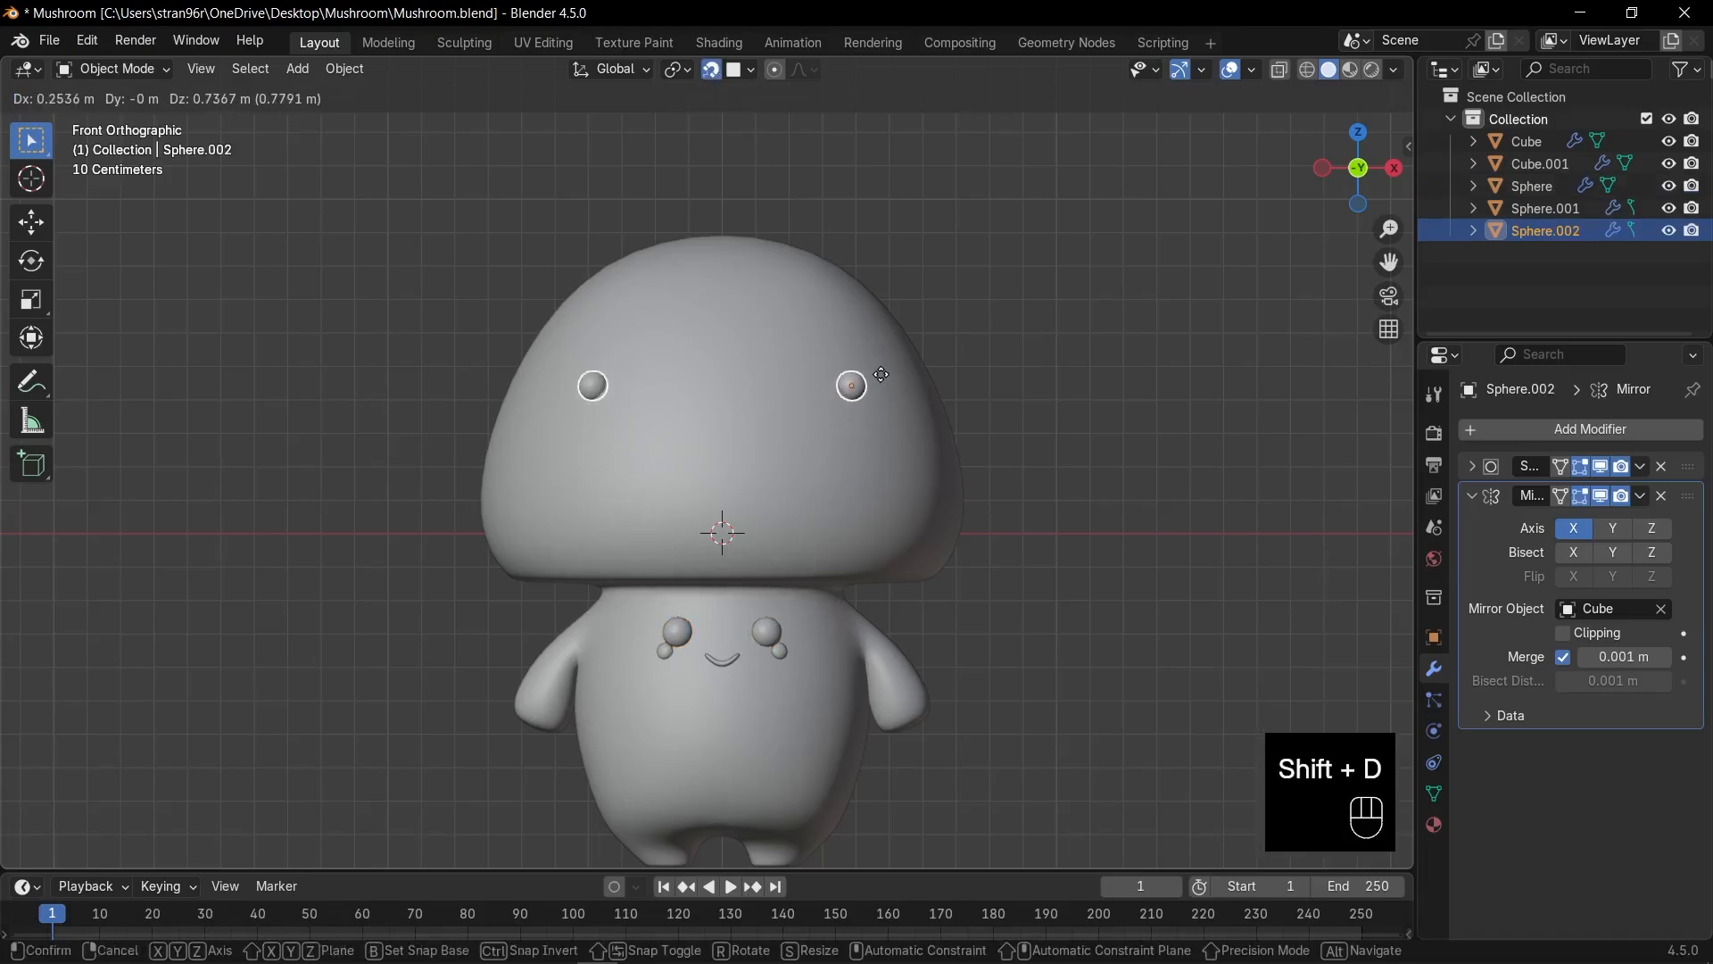
pyautogui.click(871, 390)
pyautogui.press('s')
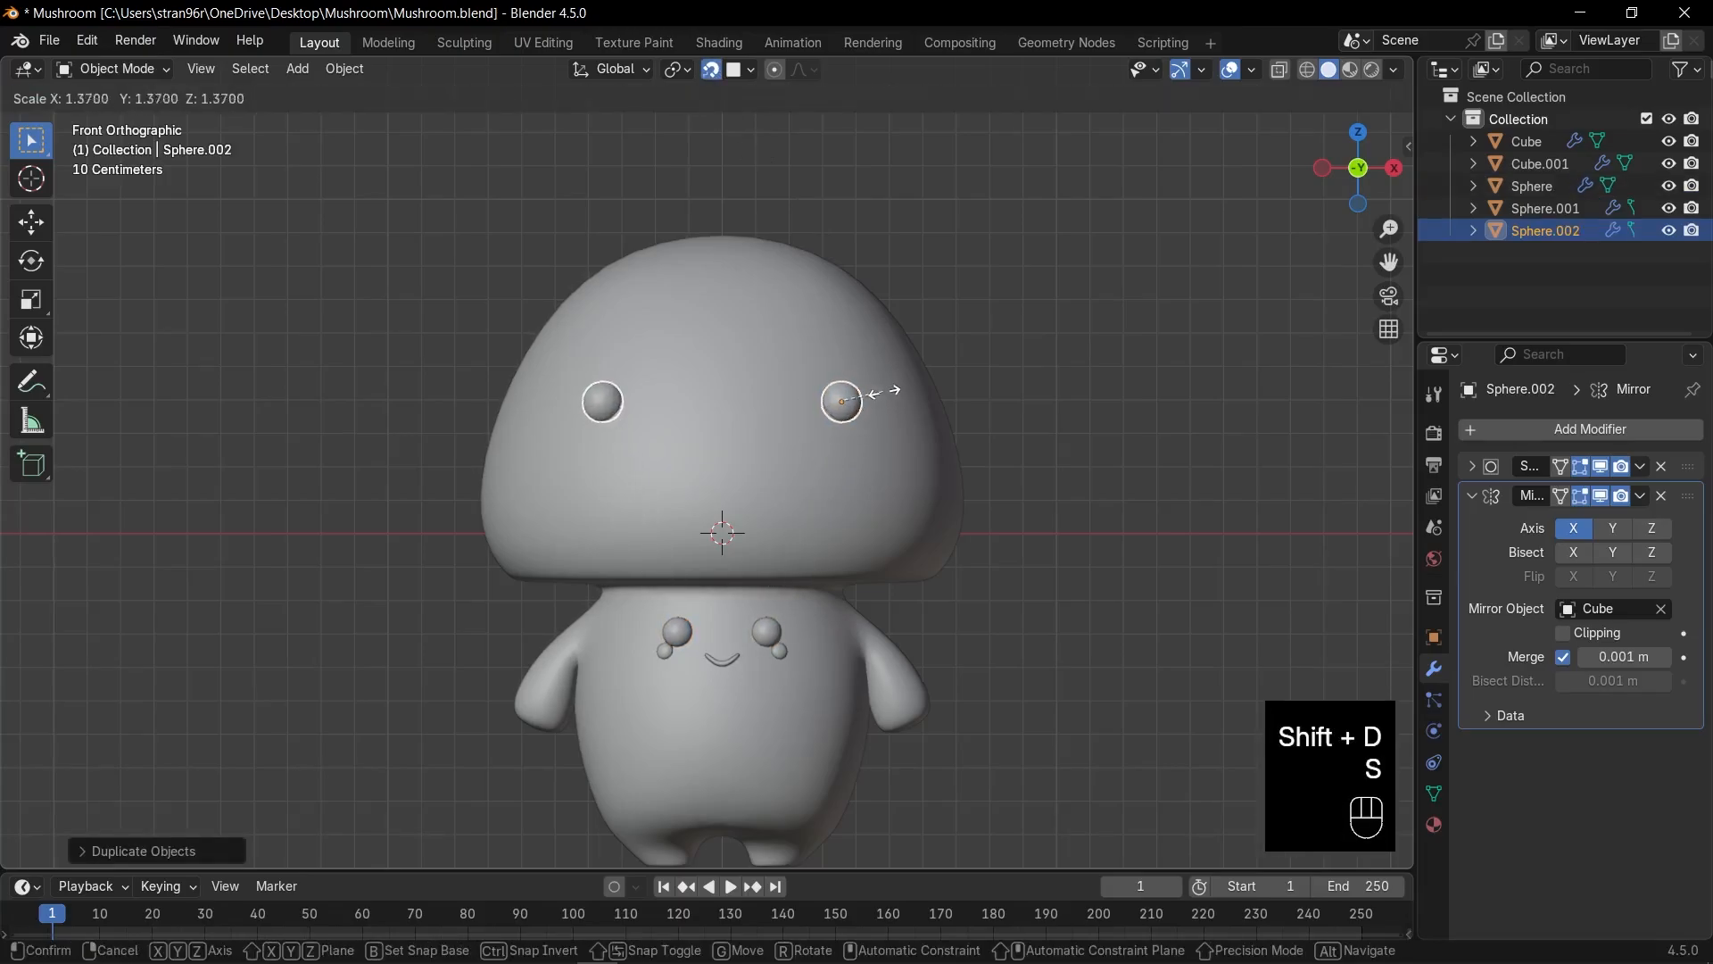
pyautogui.click(891, 393)
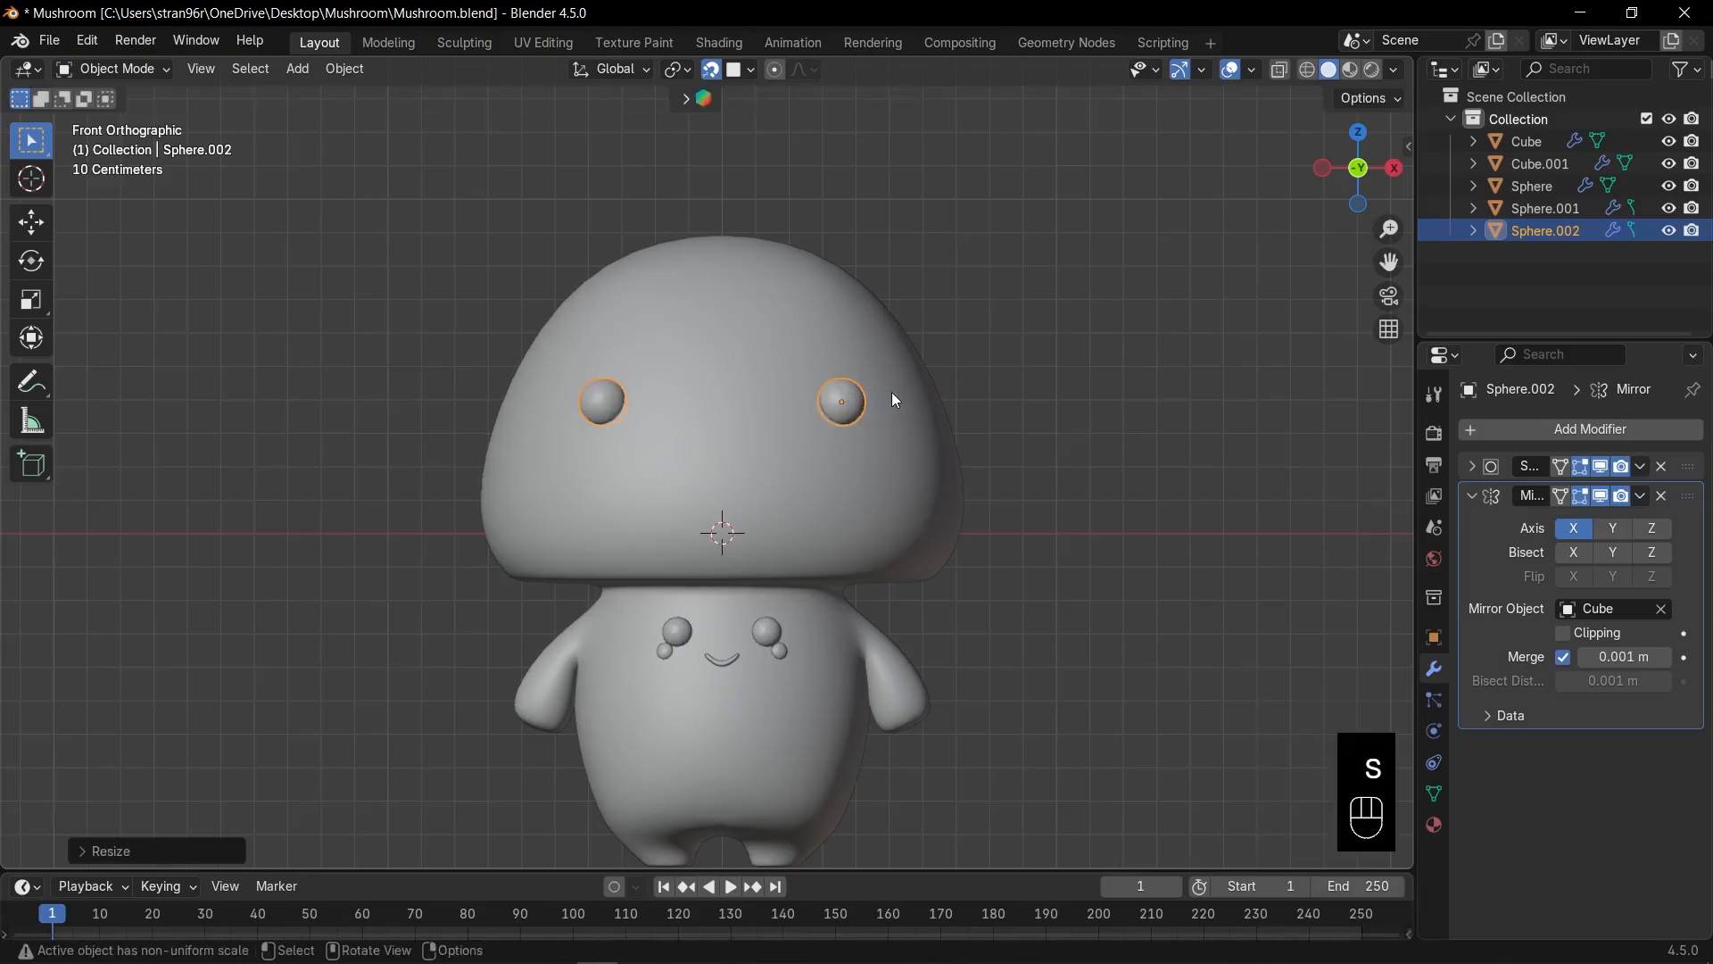
pyautogui.press('KP_Decimal')
pyautogui.press('KP_1')
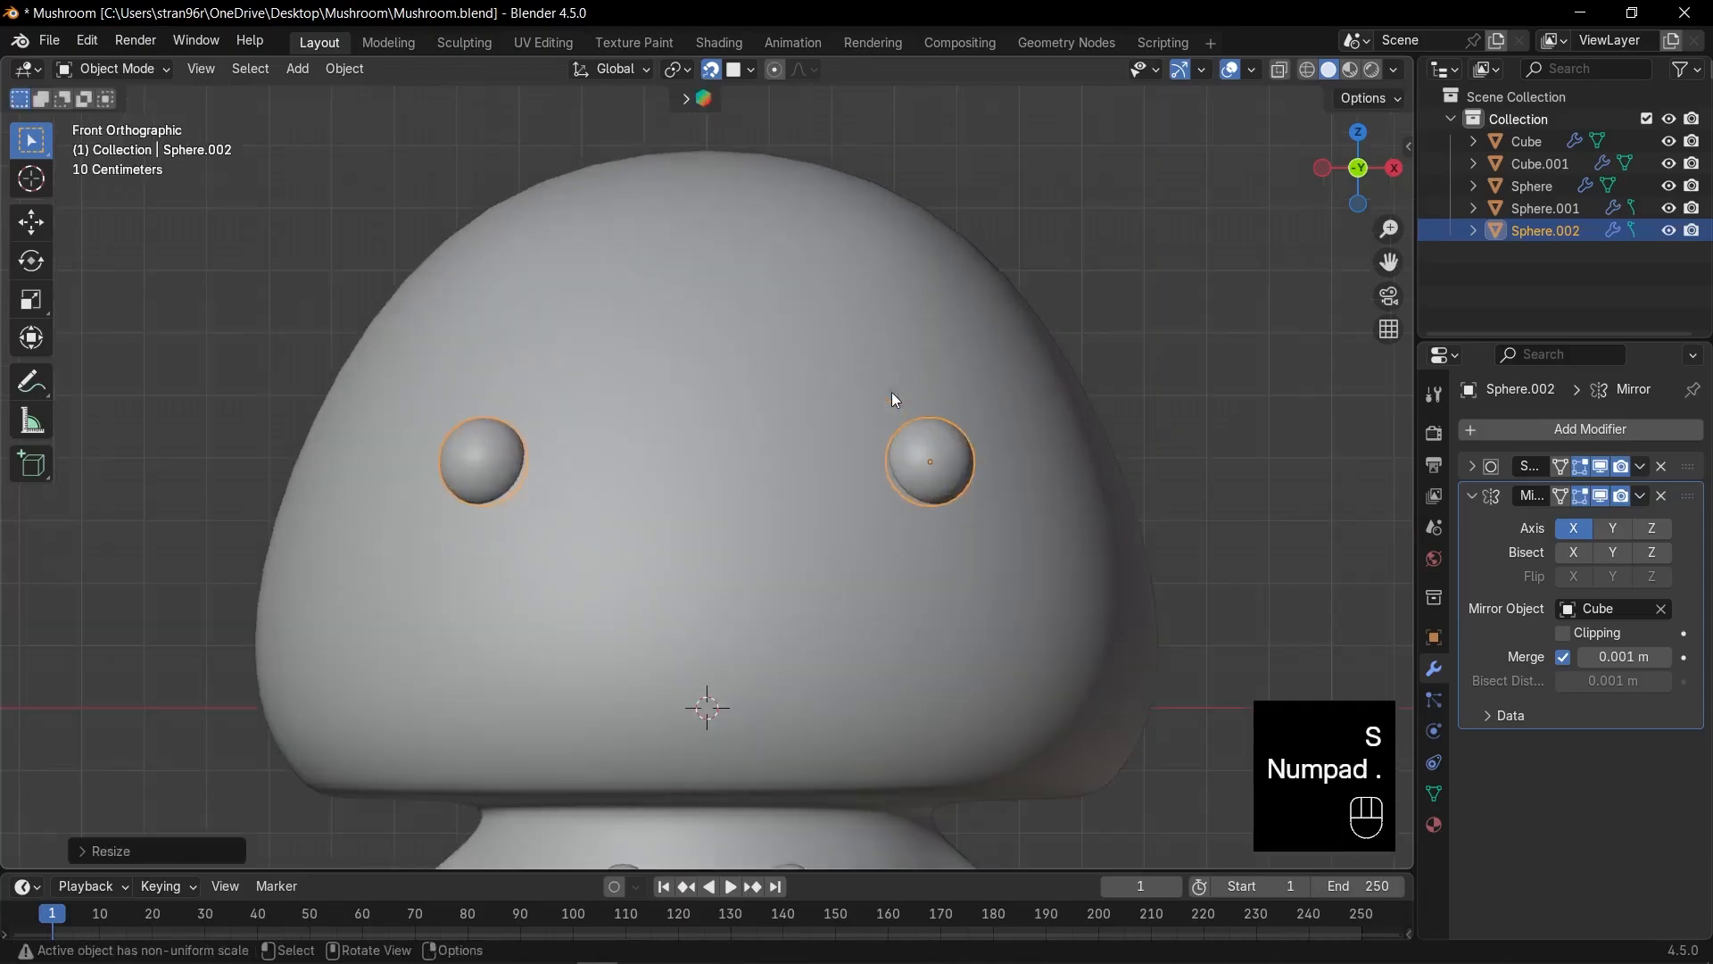
pyautogui.scroll(-3, 892, 393)
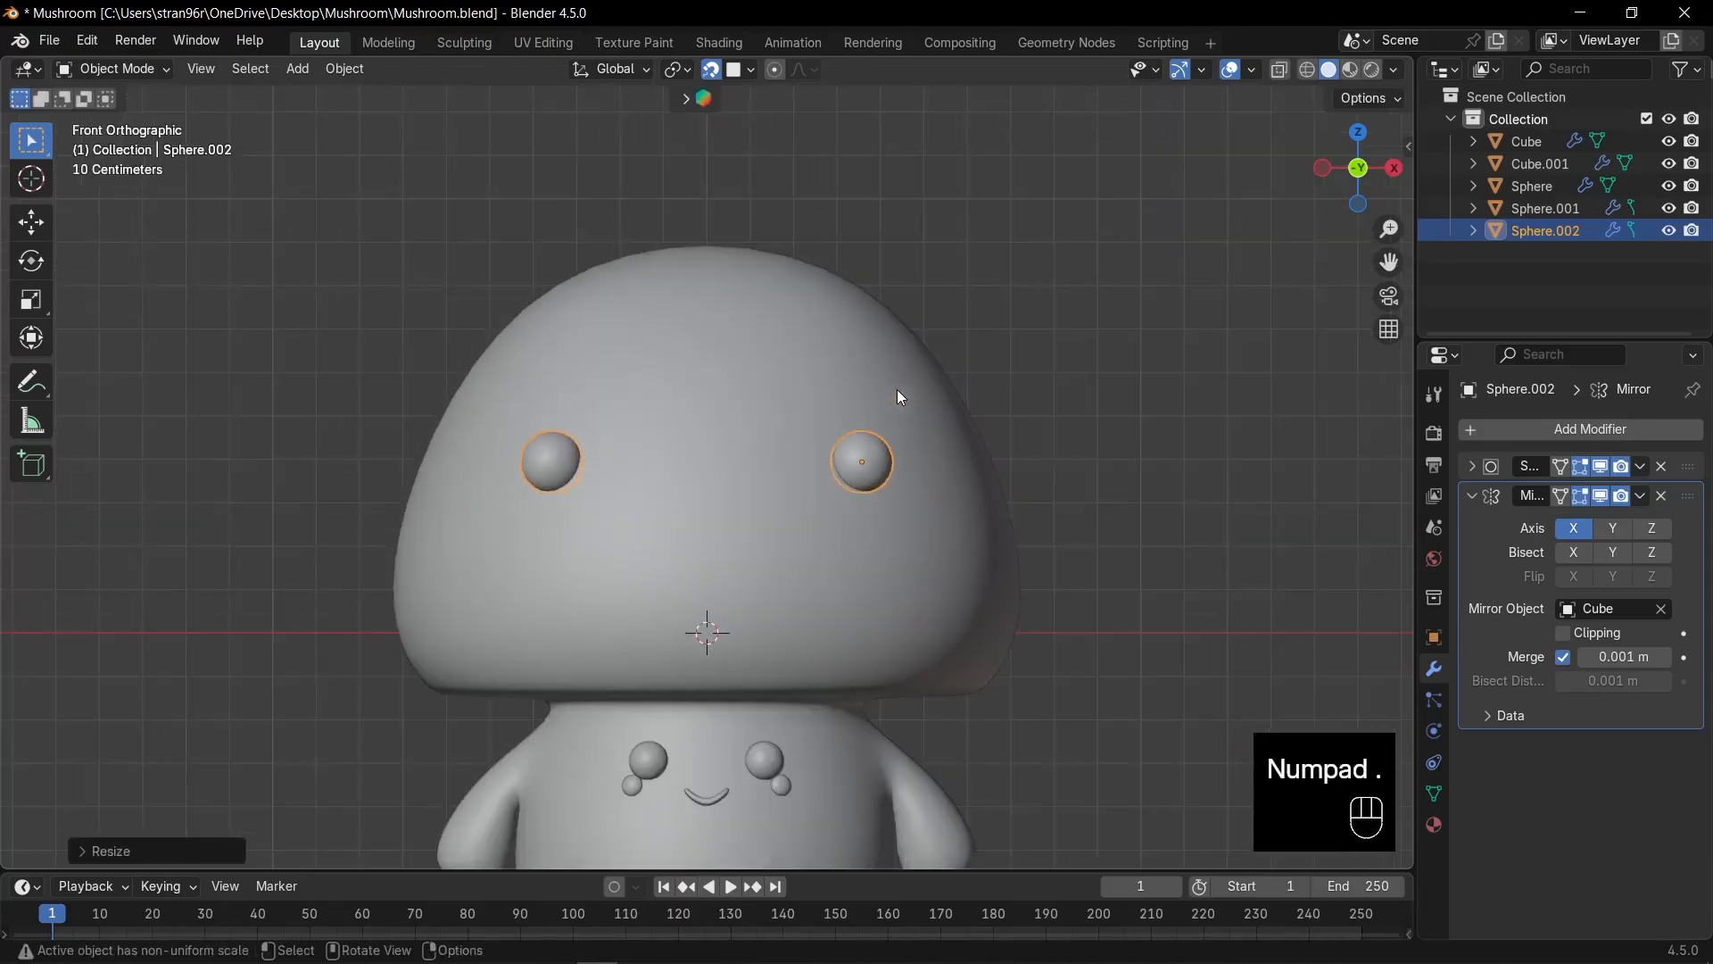
pyautogui.moveTo(897, 389); pyautogui.dragTo(809, 418, button='middle')
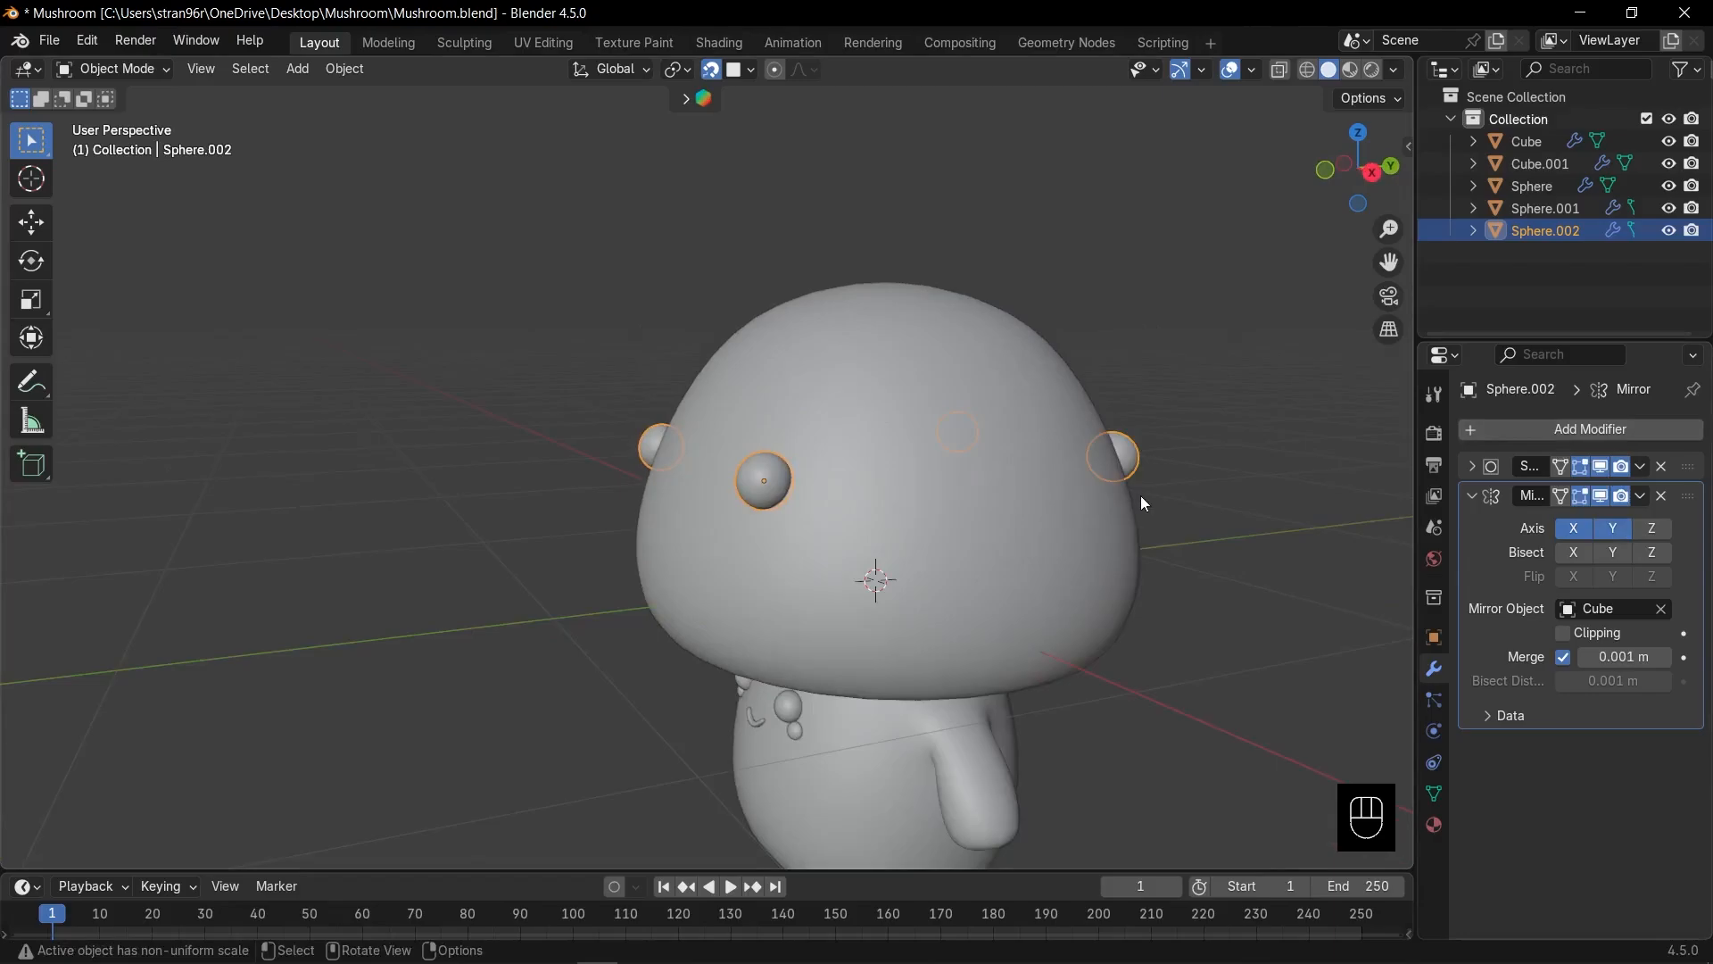
pyautogui.moveTo(1142, 497); pyautogui.dragTo(1031, 499, button='middle')
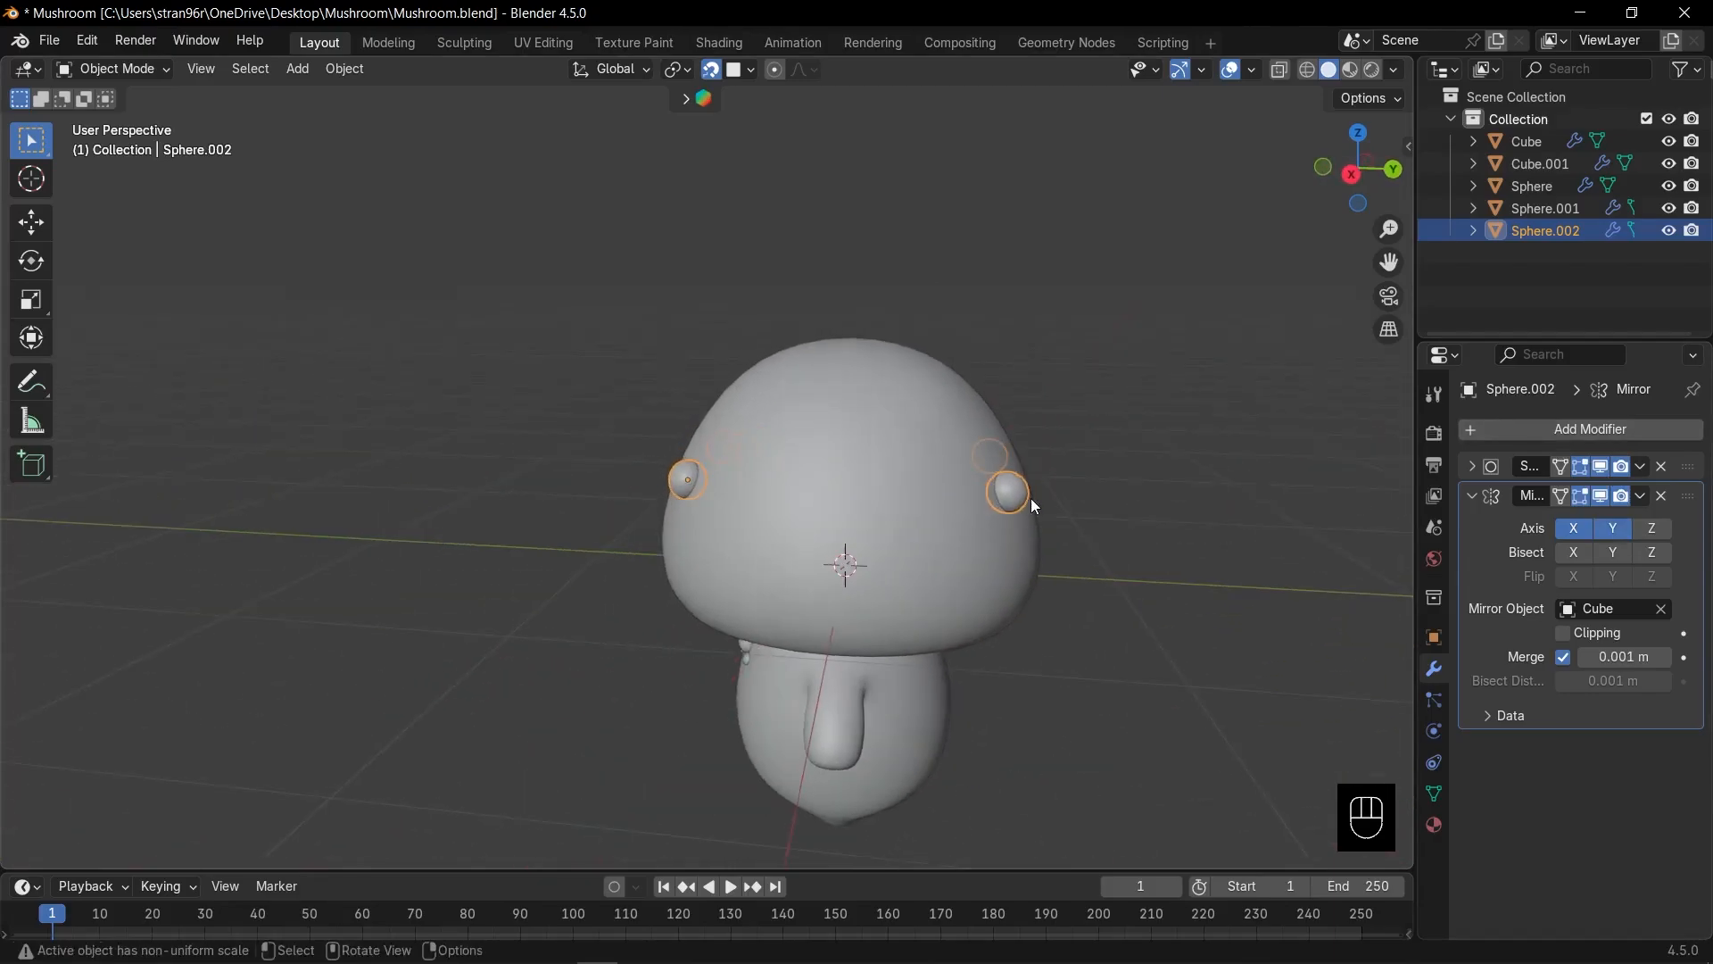
# Linked-duplicate the spot spheres, shrink the copy, and flatten the small sphere along Z.
pyautogui.press('KP_1')
pyautogui.scroll(4, 935, 448)
pyautogui.moveTo(936, 448); pyautogui.dragTo(790, 484, button='middle')
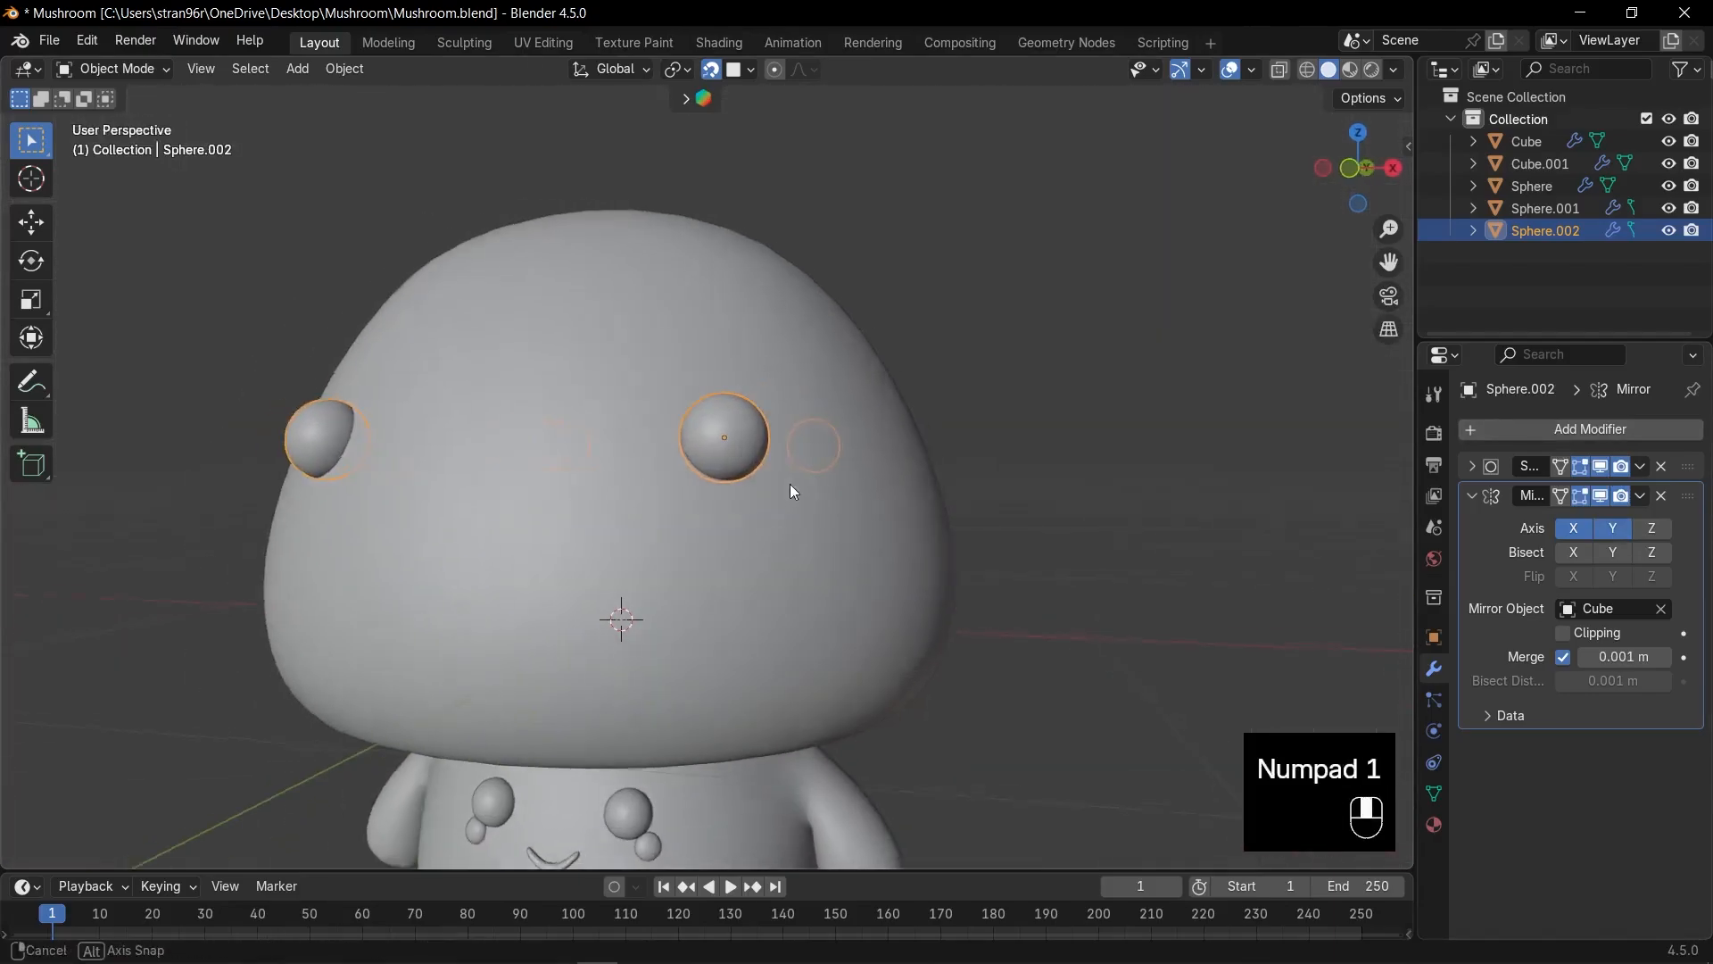
pyautogui.hotkey('alt', 'd')
pyautogui.click(842, 528)
pyautogui.press('s')
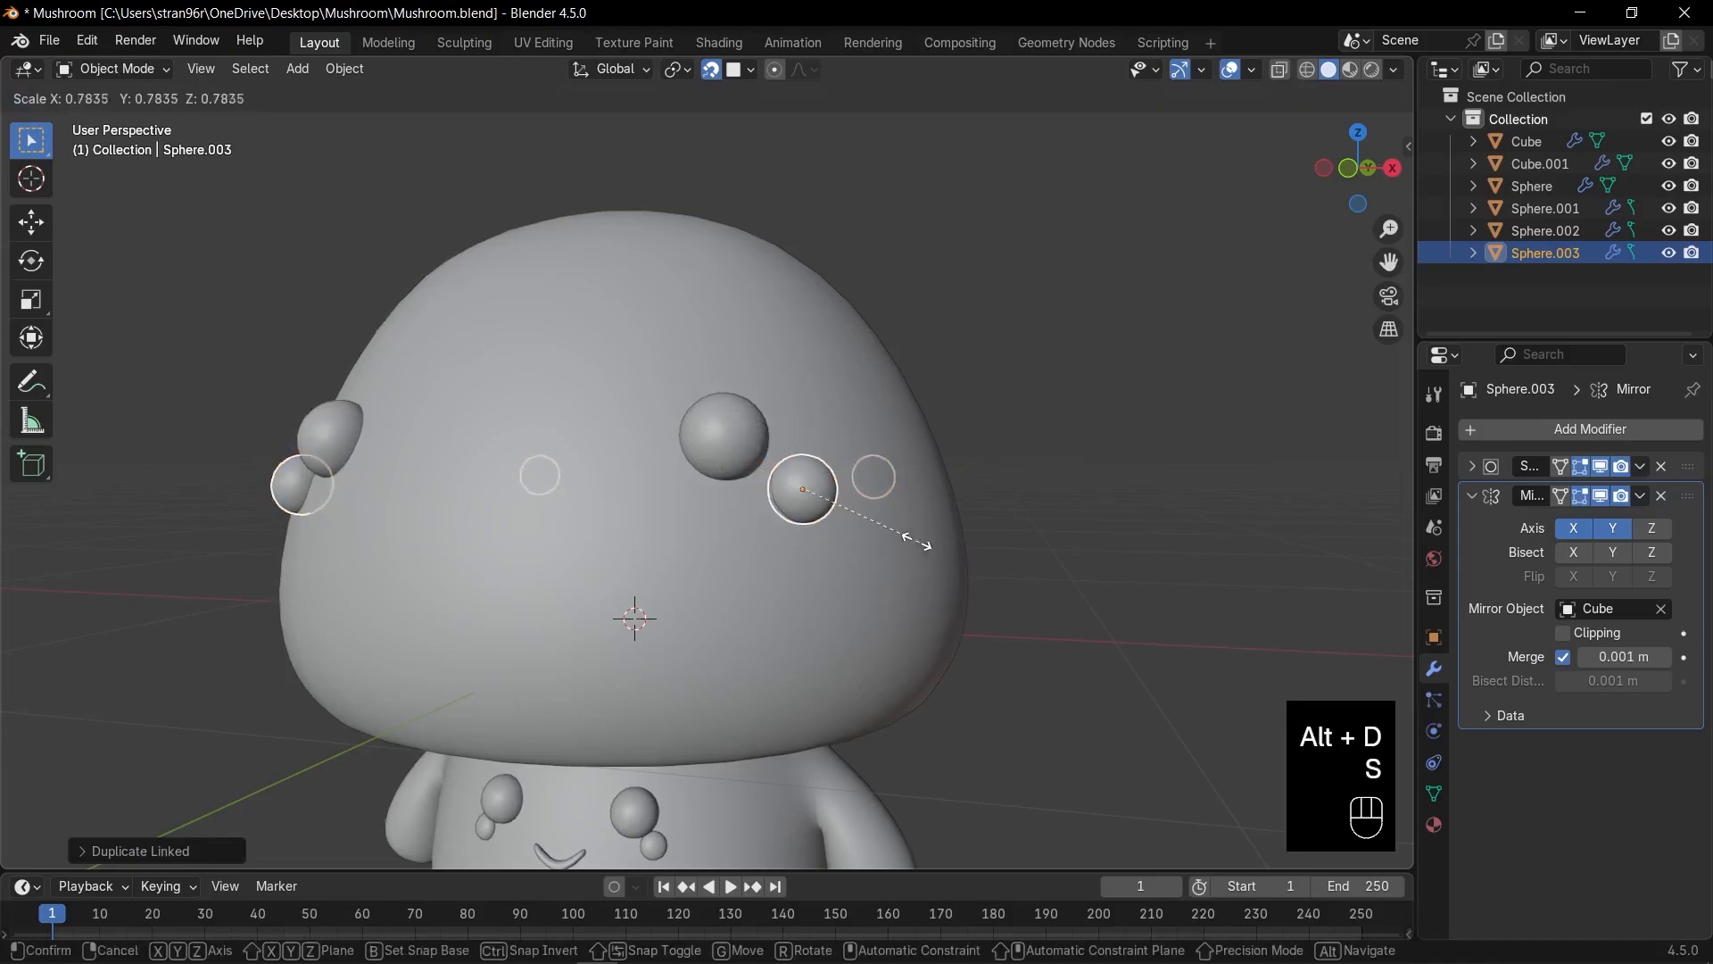
pyautogui.click(912, 544)
pyautogui.press('KP_Decimal')
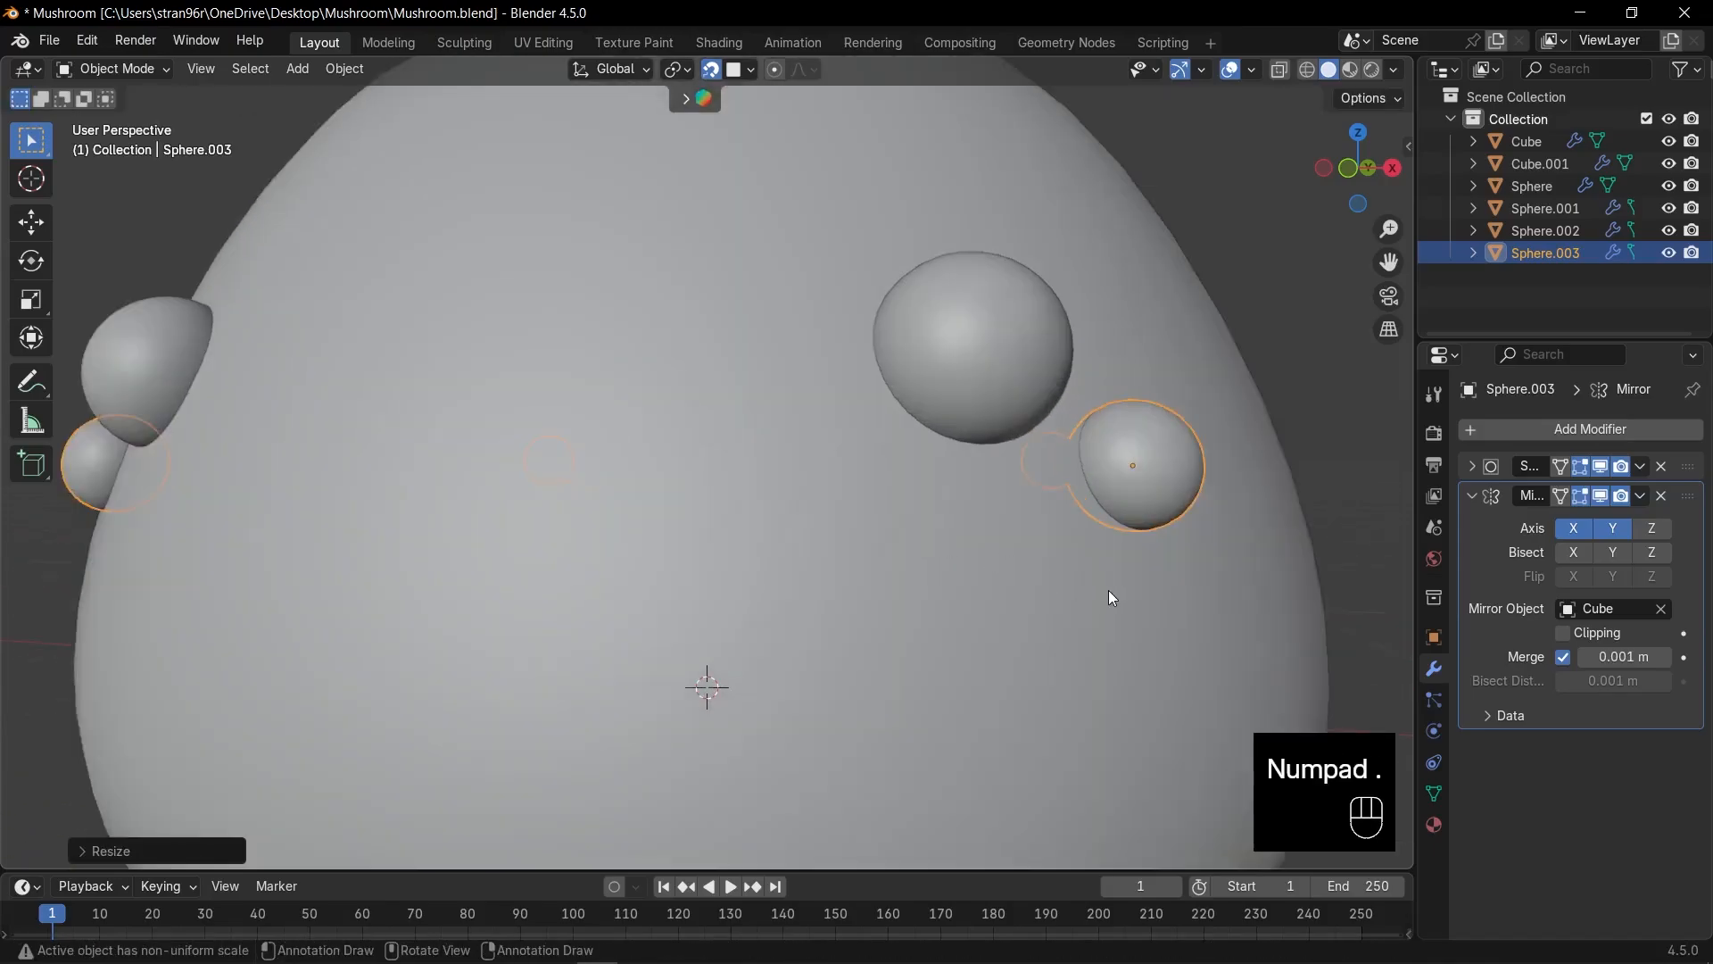
pyautogui.press('s')
pyautogui.press('z')
pyautogui.press('z')
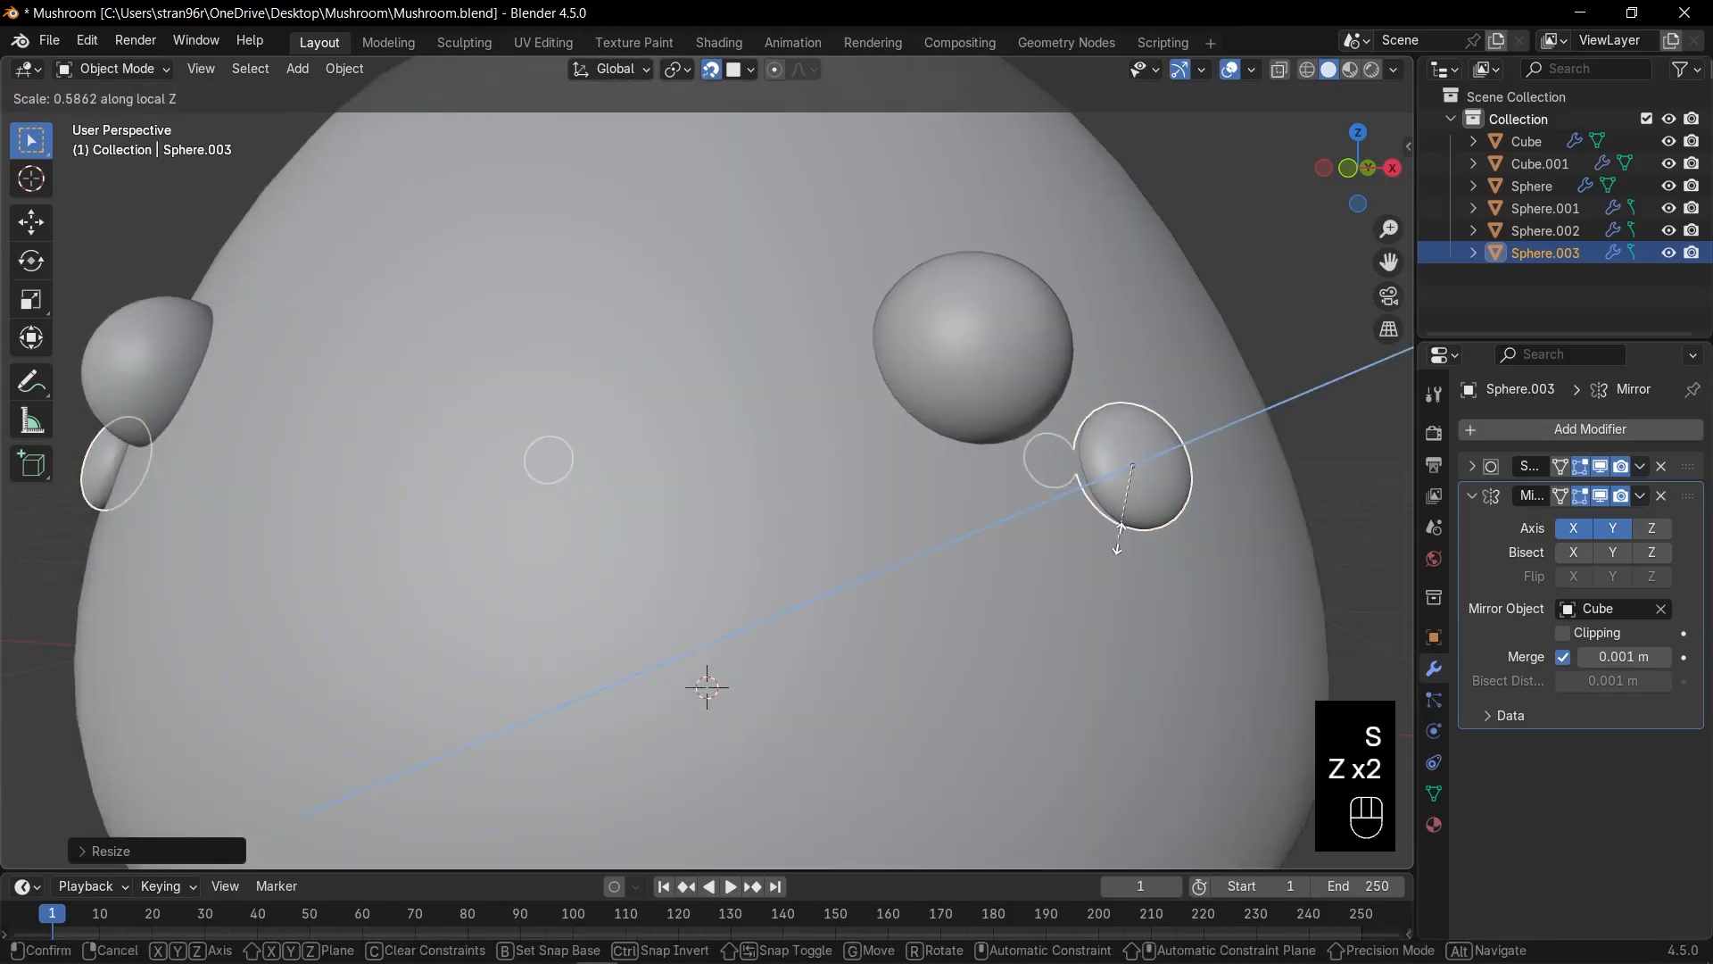
pyautogui.click(1115, 549)
# Make a smaller linked copy of the big cap sphere and place it beside it.
pyautogui.moveTo(1113, 548); pyautogui.dragTo(1058, 571, button='middle')
pyautogui.scroll(-3, 1027, 562)
pyautogui.click(727, 522)
pyautogui.hotkey('alt', 'd')
pyautogui.click(894, 520)
pyautogui.press('s')
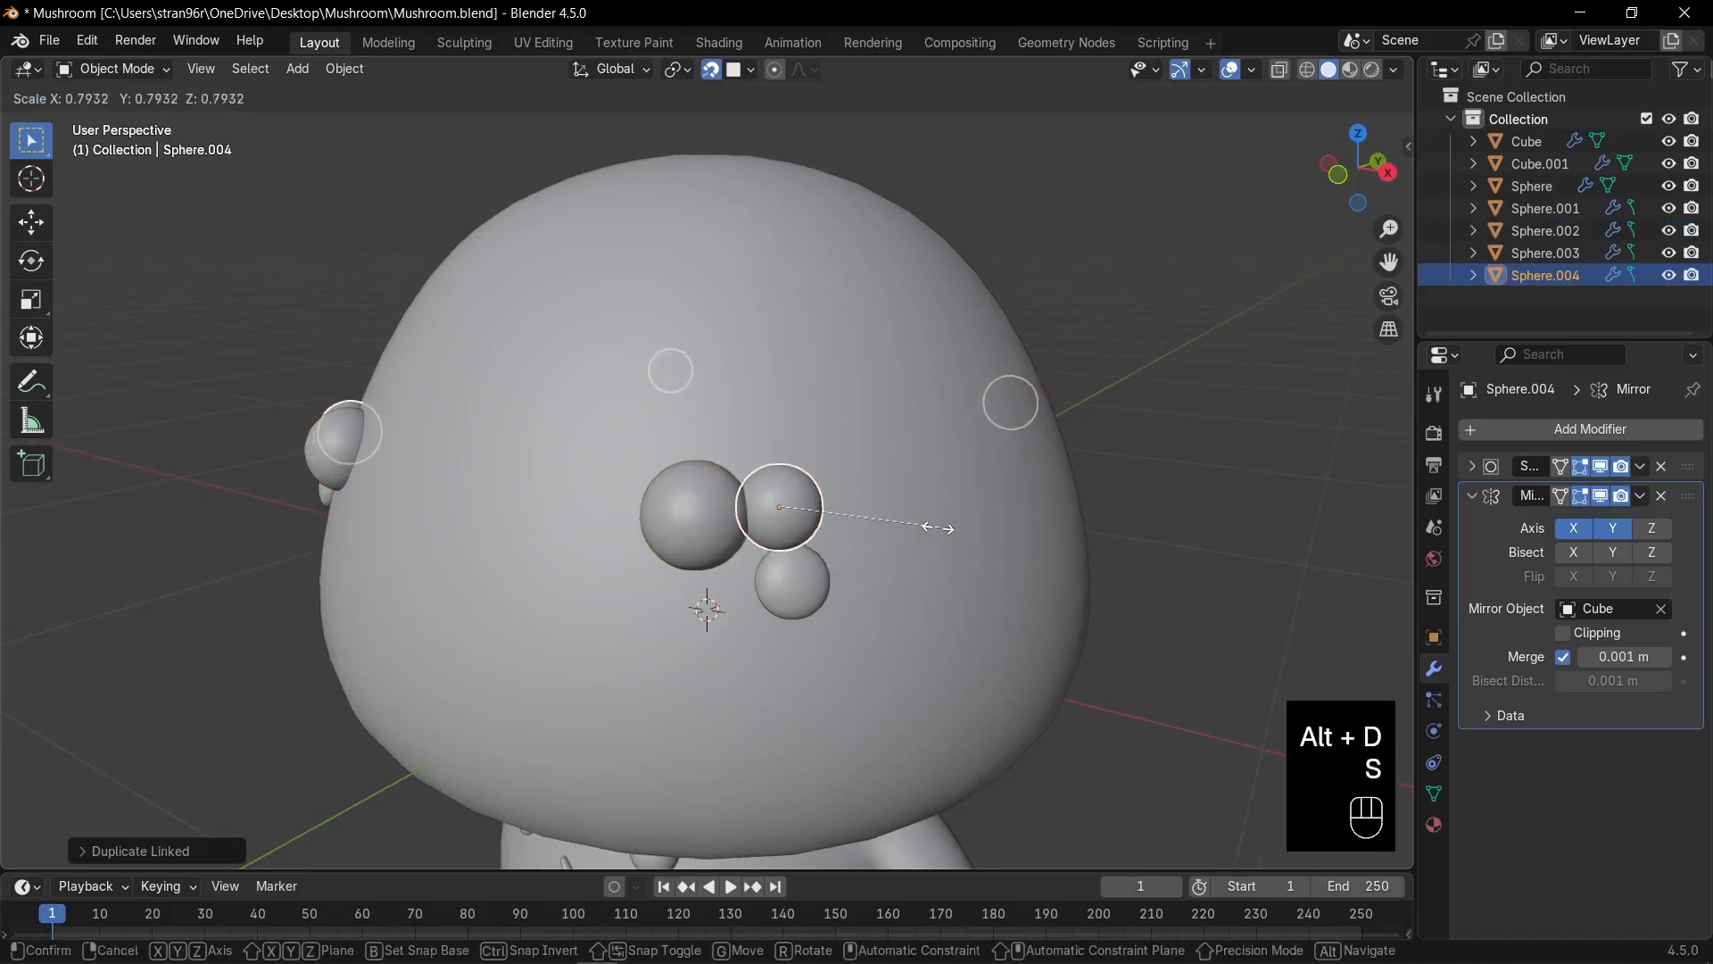
pyautogui.click(894, 537)
pyautogui.press('g')
pyautogui.click(810, 546)
pyautogui.press('s')
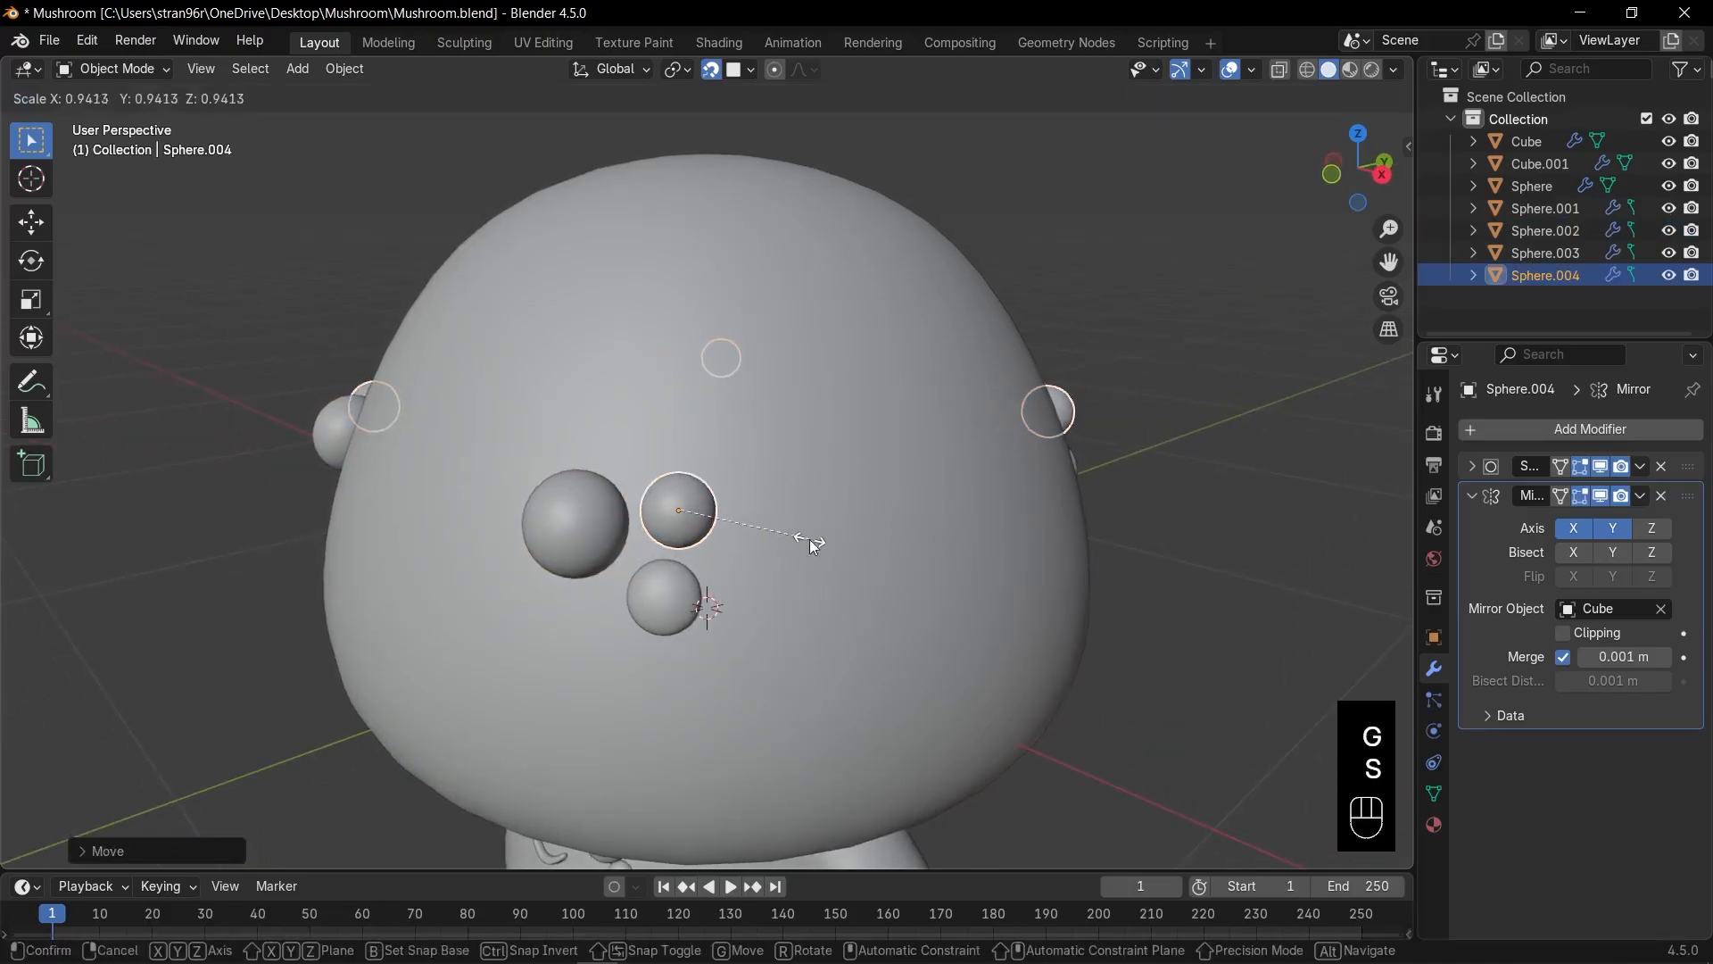
pyautogui.click(810, 543)
# Select the three spheres and scatter several linked copies of the trio across the cap.
pyautogui.keyDown('shift'); pyautogui.click(608, 528); pyautogui.keyUp('shift')
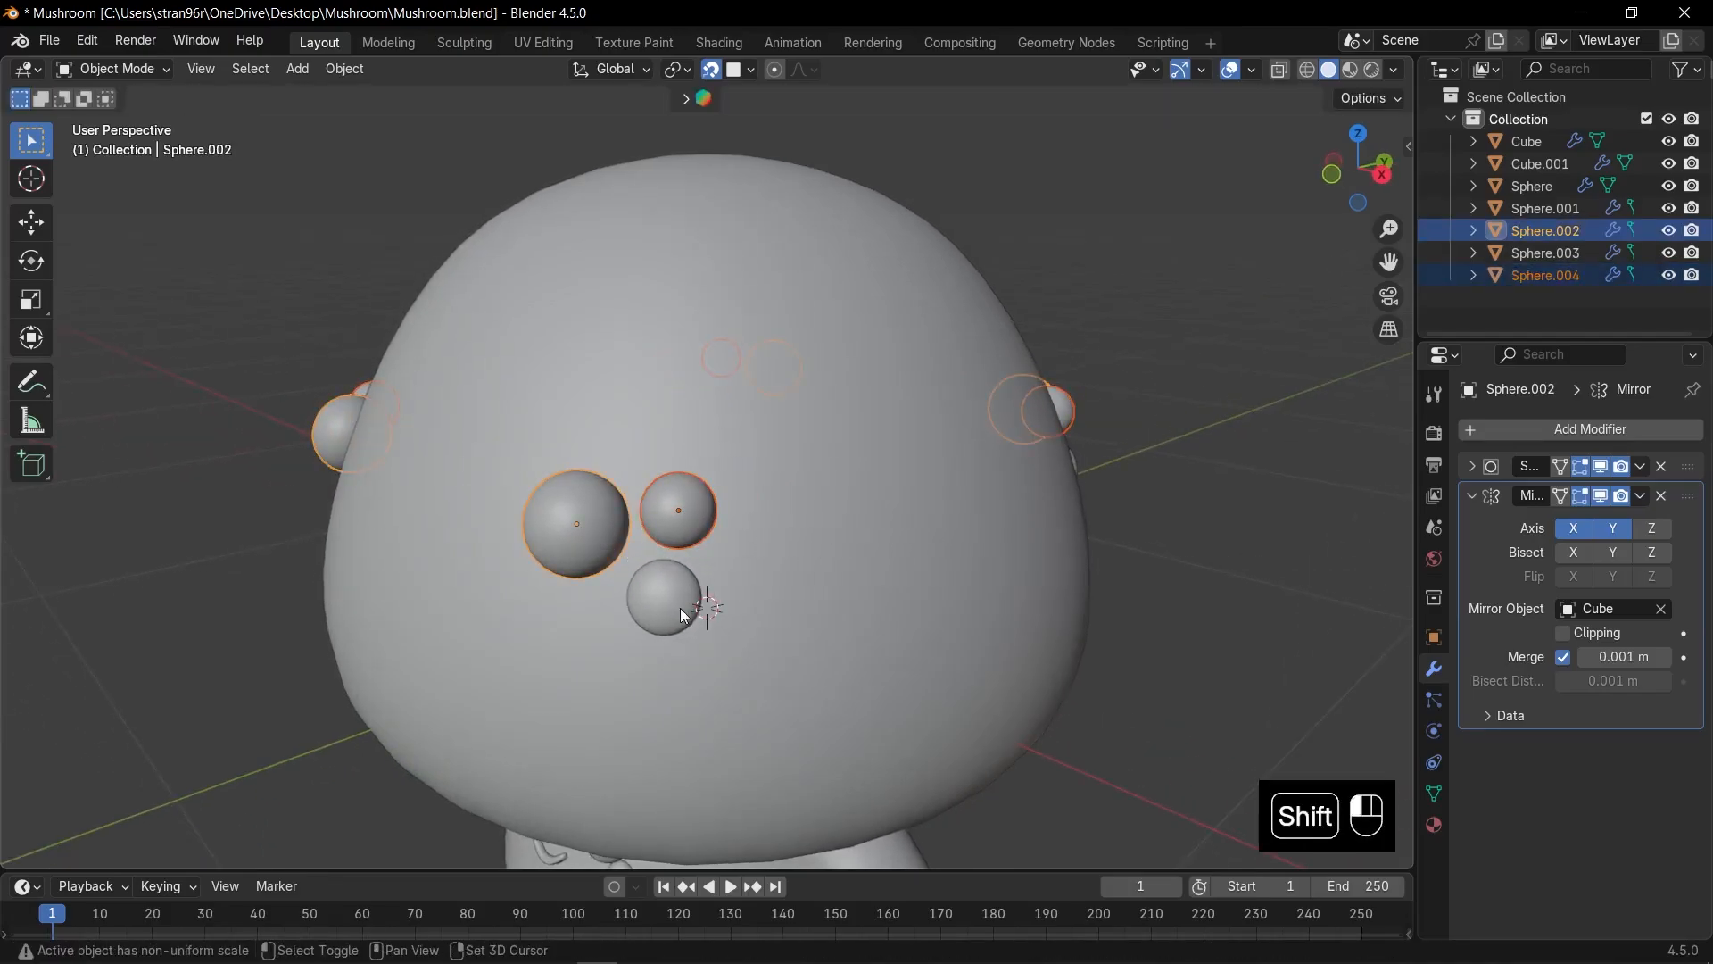
pyautogui.keyDown('shift'); pyautogui.click(676, 601); pyautogui.keyUp('shift')
pyautogui.moveTo(805, 590); pyautogui.dragTo(789, 611, button='middle')
pyautogui.hotkey('alt', 'd')
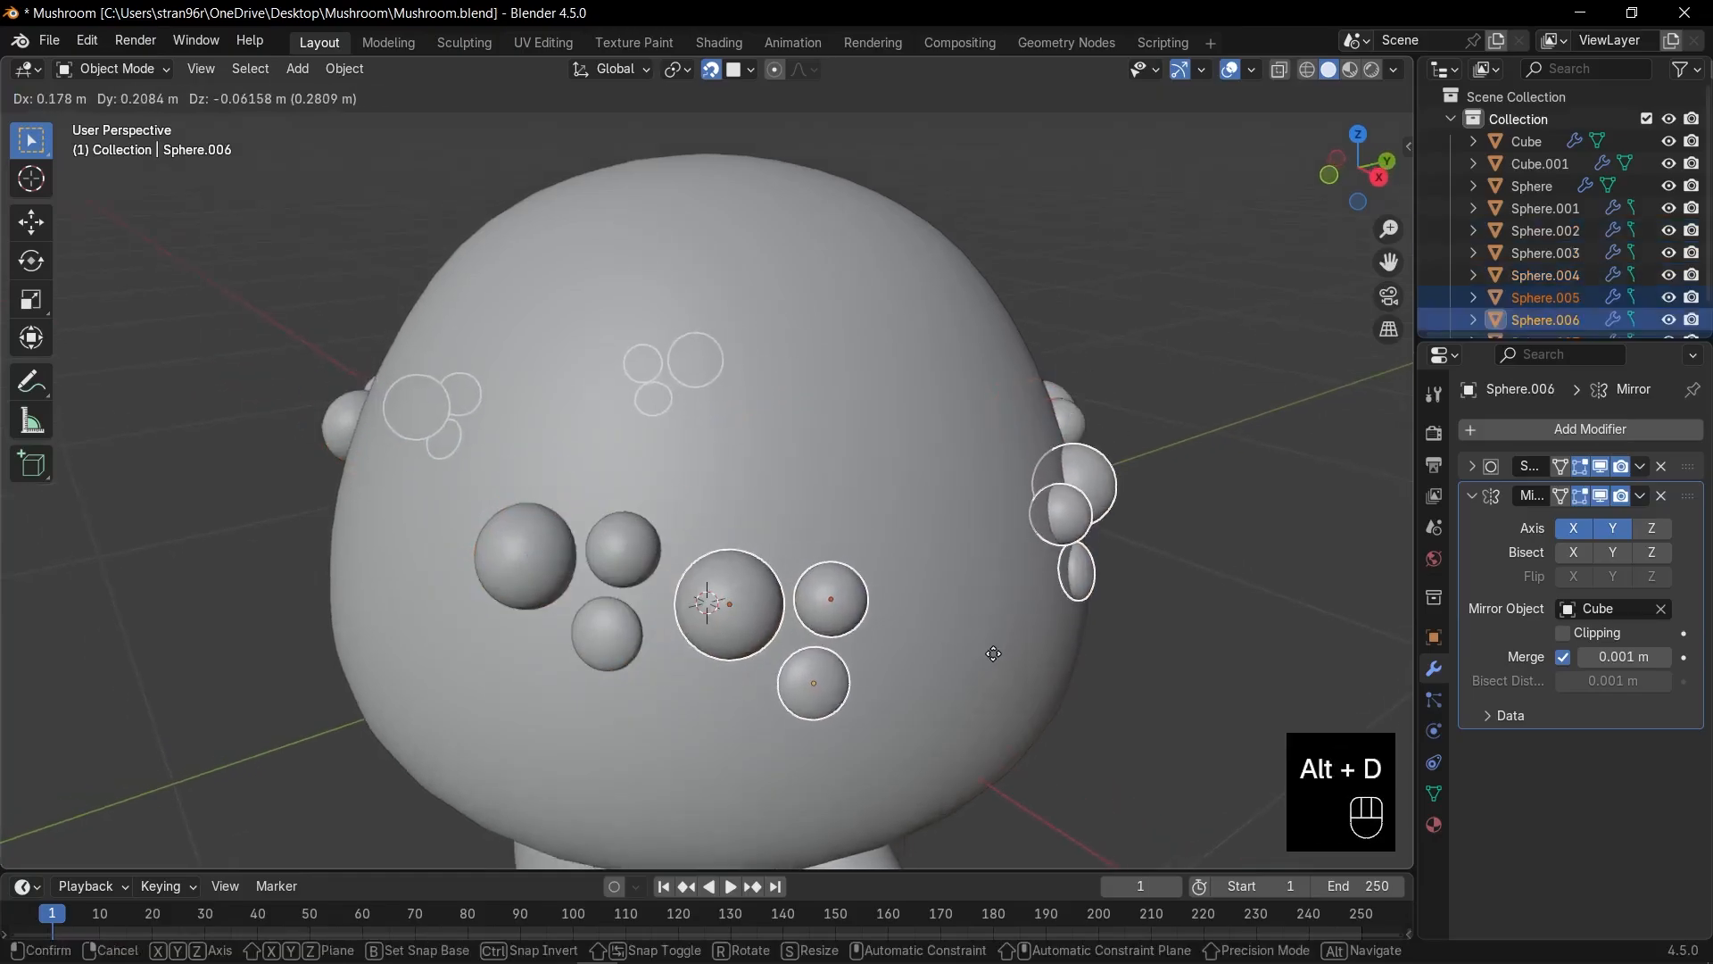
pyautogui.click(994, 655)
pyautogui.hotkey('alt', 'd')
pyautogui.click(935, 452)
pyautogui.hotkey('alt', 'd')
pyautogui.click(665, 388)
pyautogui.moveTo(727, 408)
pyautogui.mouseDown(button='middle')
pyautogui.moveTo(837, 388)
pyautogui.moveTo(844, 433)
pyautogui.moveTo(853, 400)
pyautogui.moveTo(714, 393)
pyautogui.mouseUp(button='middle')
pyautogui.hotkey('alt', 'd')
pyautogui.click(773, 696)
# Add more linked copies of single spheres and pairs, shrinking some, around the cap.
pyautogui.click(797, 610)
pyautogui.hotkey('alt', 'd')
pyautogui.click(748, 507)
pyautogui.press('s')
pyautogui.click(737, 527)
pyautogui.hotkey('alt', 'd')
pyautogui.click(749, 375)
pyautogui.click(741, 601)
pyautogui.keyDown('shift'); pyautogui.click(762, 514); pyautogui.keyUp('shift')
pyautogui.hotkey('alt', 'd')
pyautogui.click(853, 544)
pyautogui.hotkey('alt', 'd')
# Place further linked copies of sphere pairs and single spheres around the cap.
pyautogui.click(791, 420)
pyautogui.hotkey('alt', 'd')
pyautogui.click(712, 513)
pyautogui.hotkey('alt', 'd')
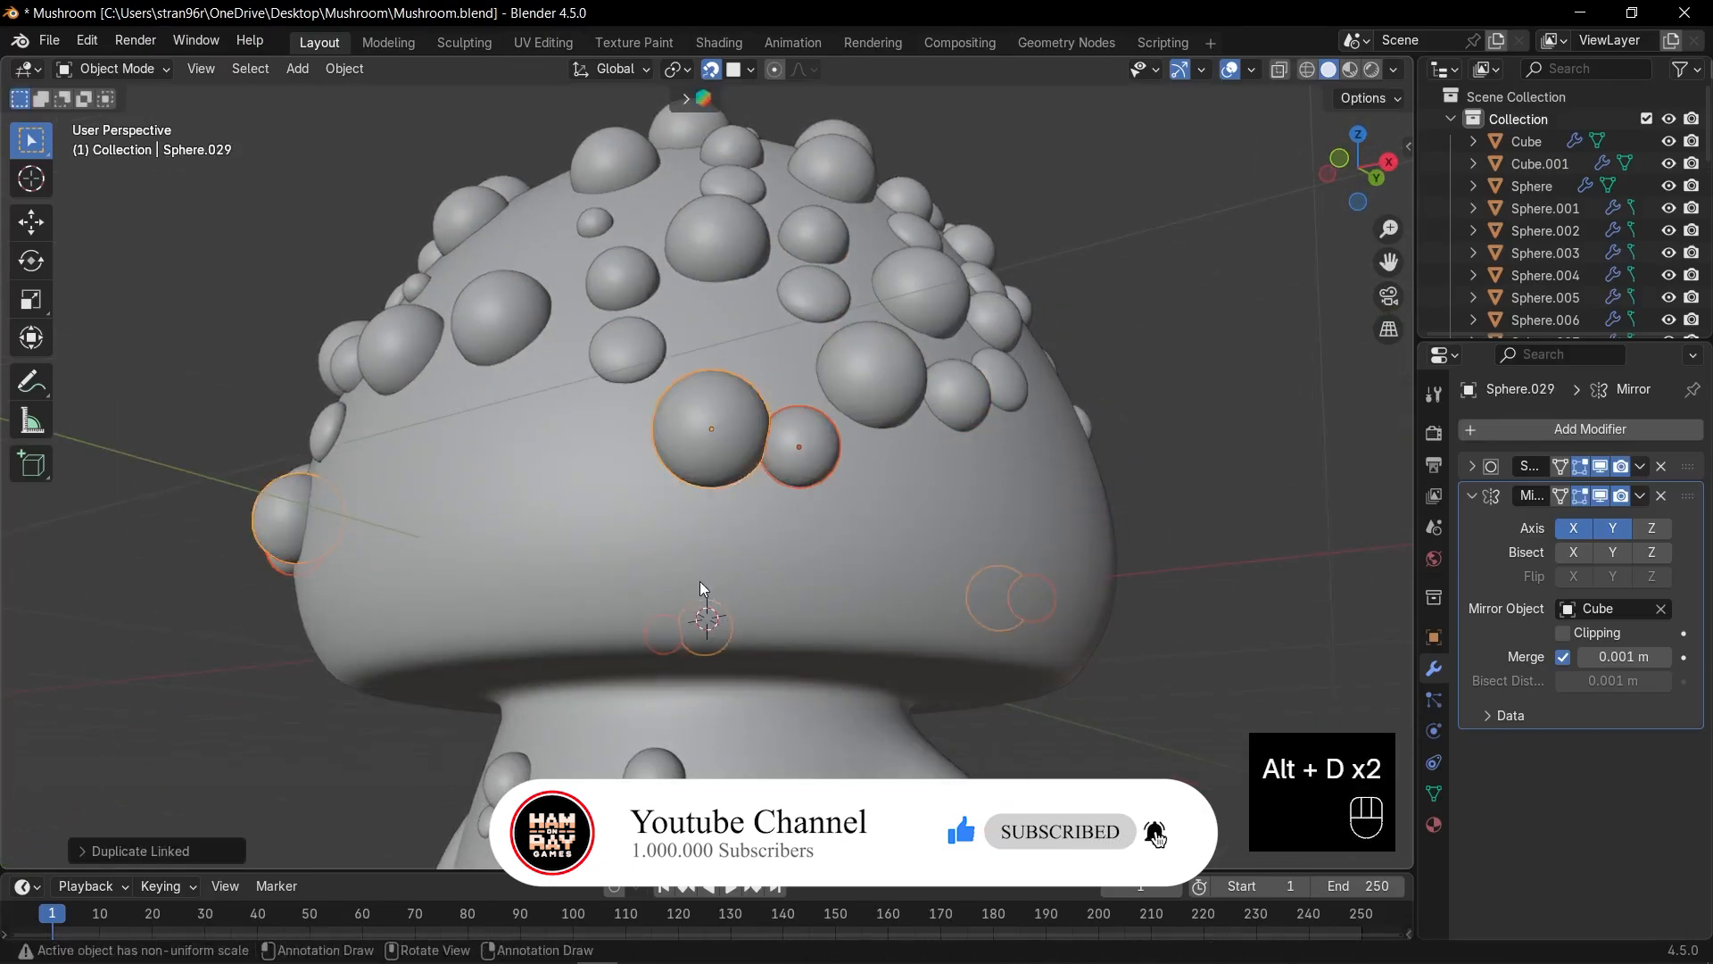
pyautogui.click(814, 296)
pyautogui.hotkey('alt', 'd')
pyautogui.click(571, 503)
pyautogui.moveTo(571, 503); pyautogui.dragTo(687, 544, button='middle')
pyautogui.press('g')
pyautogui.click(914, 482)
pyautogui.moveTo(971, 420); pyautogui.dragTo(971, 455, button='middle')
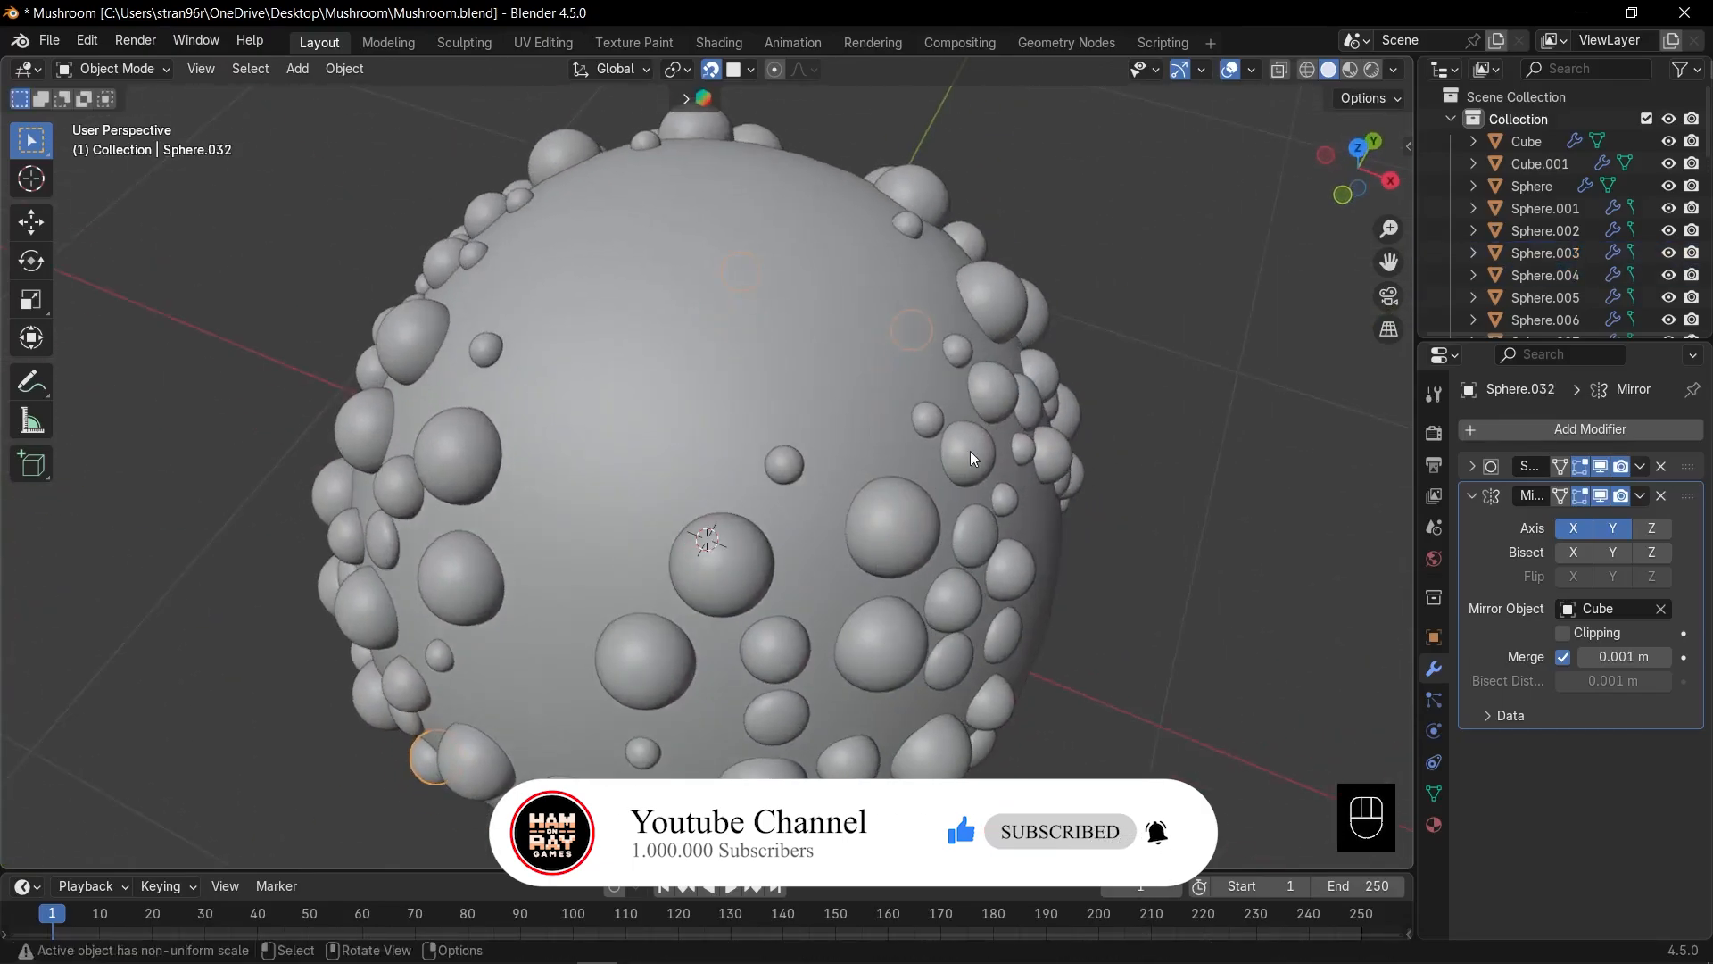
# Duplicate and resize more spheres toward the upper left and lower left of the cap.
pyautogui.keyDown('shift'); pyautogui.click(884, 539); pyautogui.keyUp('shift')
pyautogui.hotkey('alt', 'd')
pyautogui.click(692, 455)
pyautogui.click(880, 483)
pyautogui.hotkey('alt', 'd')
pyautogui.press('s')
pyautogui.click(784, 464)
pyautogui.hotkey('alt', 'd')
pyautogui.click(644, 563)
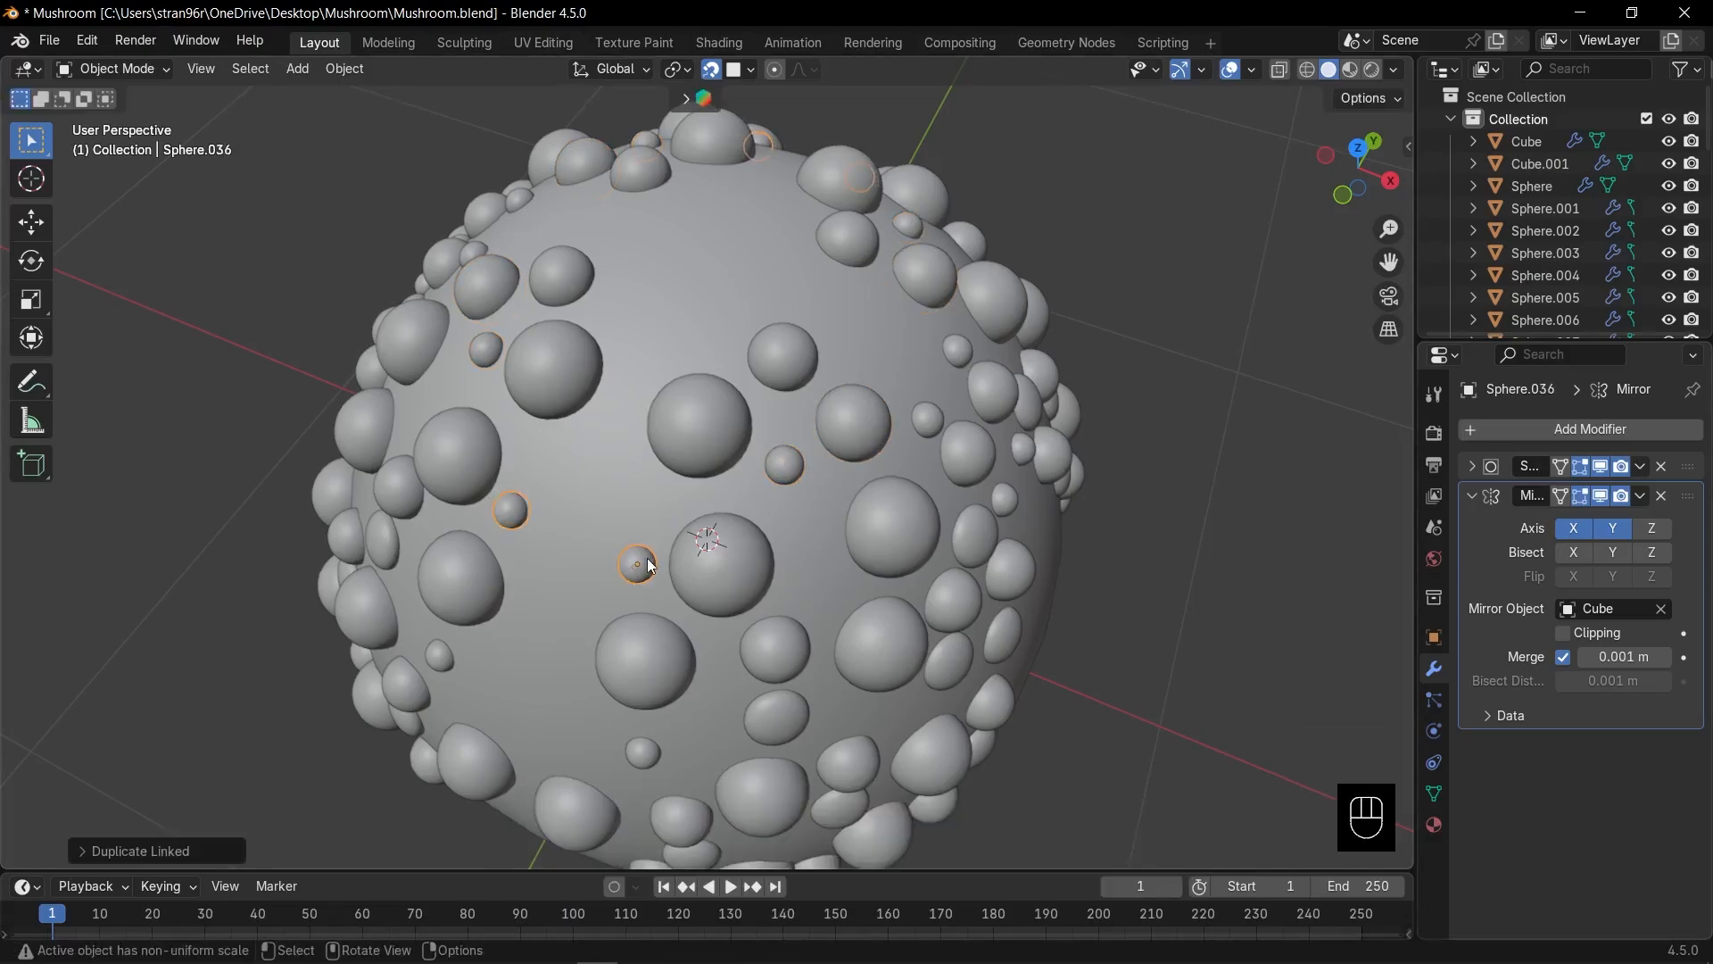
pyautogui.moveTo(646, 561); pyautogui.dragTo(670, 508, button='middle')
pyautogui.hotkey('alt', 'd')
pyautogui.click(646, 615)
# Turn off X mirroring on a sphere, then move, resize and copy it on the cap.
pyautogui.click(1578, 534)
pyautogui.press('g')
pyautogui.press('s')
pyautogui.moveTo(805, 612); pyautogui.dragTo(803, 535, button='middle')
pyautogui.hotkey('alt', 'd')
pyautogui.hotkey('alt', 'd')
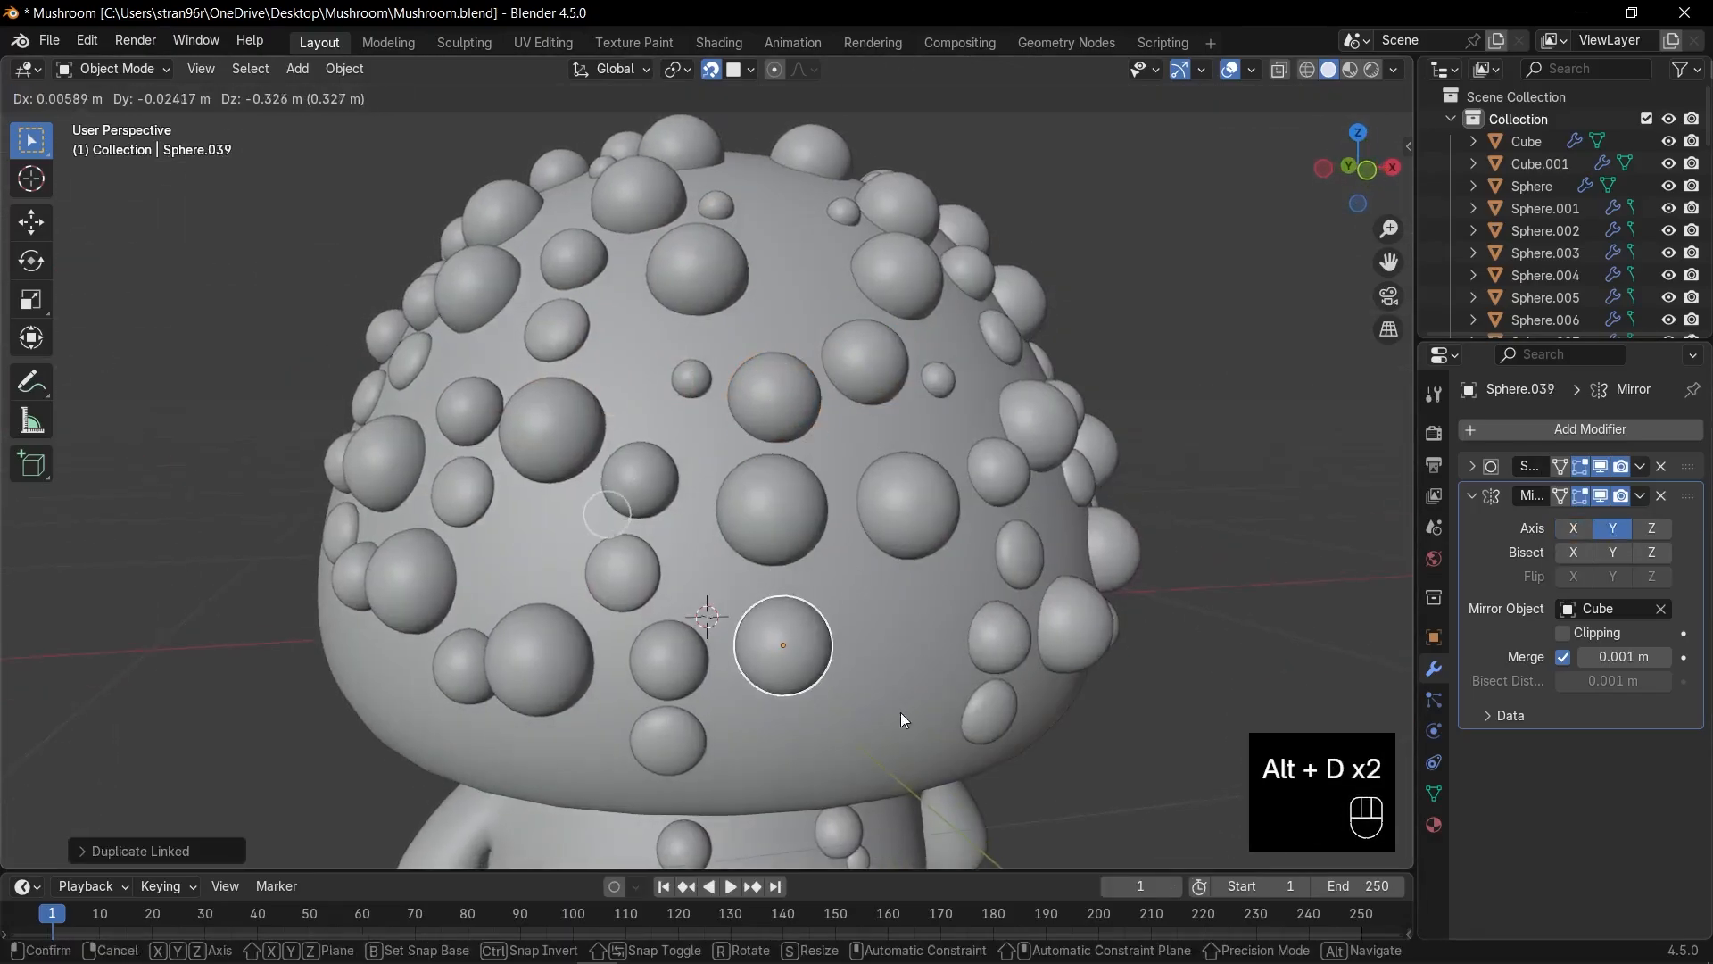
pyautogui.hotkey('alt', 'd')
pyautogui.press('s')
pyautogui.press('s')
pyautogui.press('z')
pyautogui.press('z')
pyautogui.moveTo(790, 635); pyautogui.dragTo(642, 584, button='middle')
# Copy more cap spheres, cancelling and deleting one unwanted duplicate of the large sphere.
pyautogui.hotkey('alt', 'd')
pyautogui.hotkey('alt', 'd')
pyautogui.click(1079, 624)
pyautogui.hotkey('alt', 'd')
pyautogui.hotkey('alt', 'd')
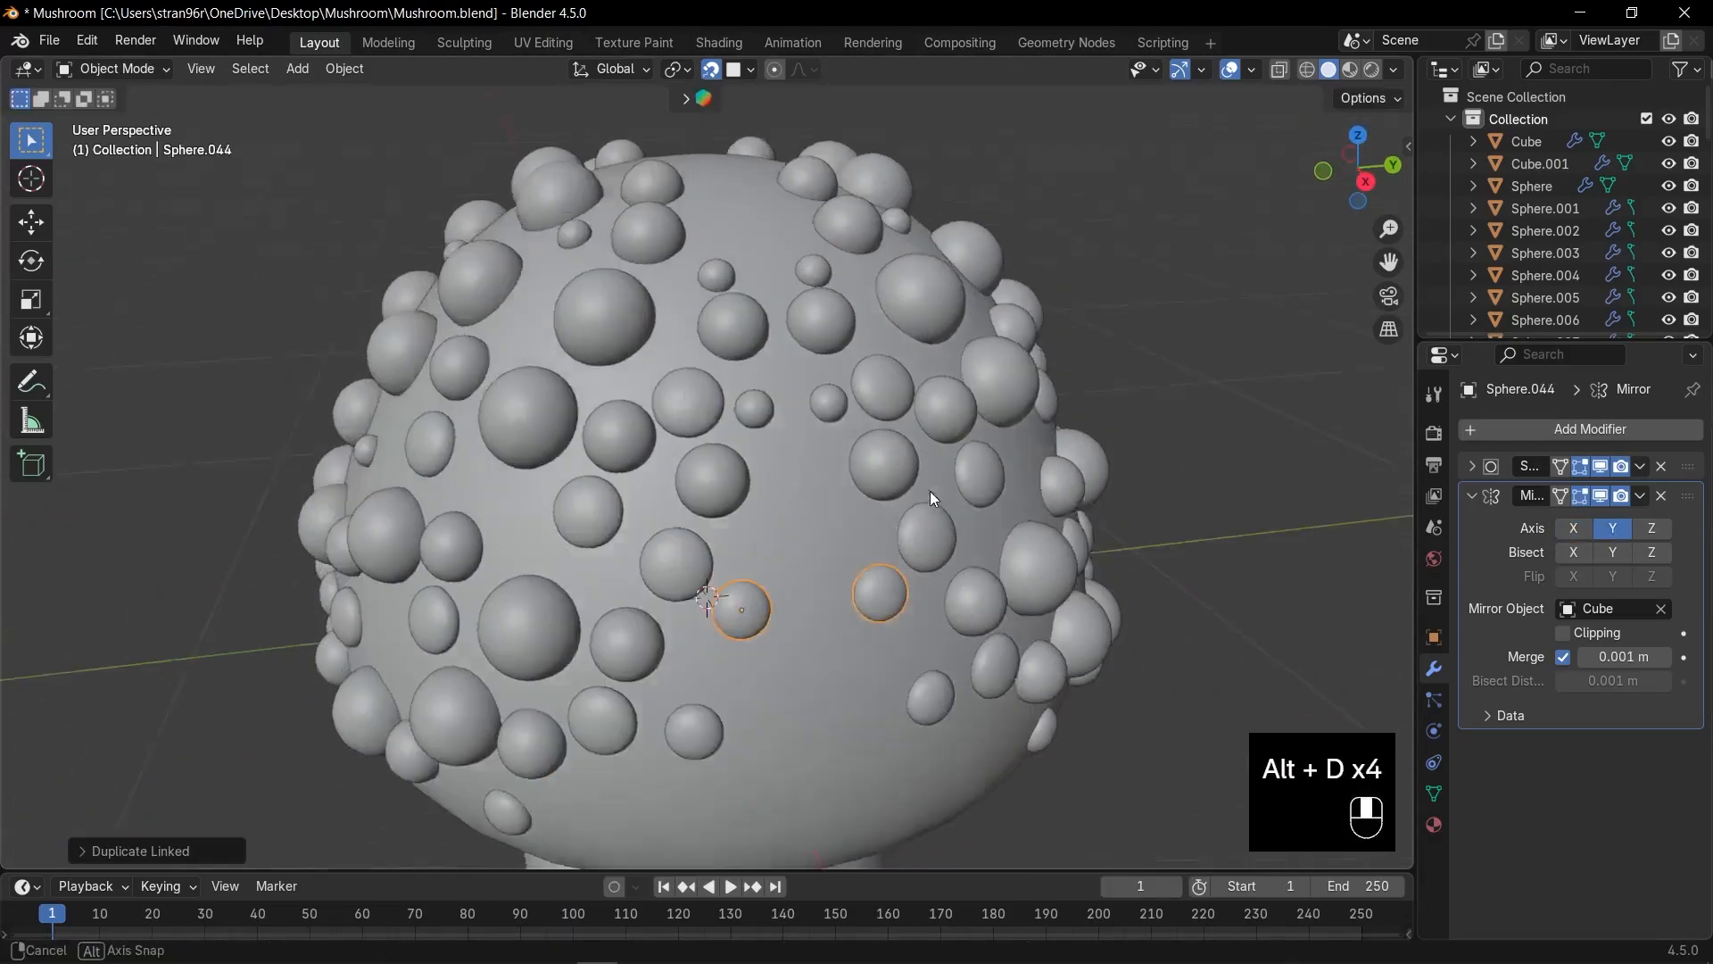
pyautogui.click(732, 541)
pyautogui.hotkey('alt', 'd')
pyautogui.moveTo(930, 490); pyautogui.dragTo(364, 546, button='middle')
pyautogui.press('Escape')
pyautogui.press('Delete')
pyautogui.click(747, 559)
pyautogui.hotkey('alt', 'd')
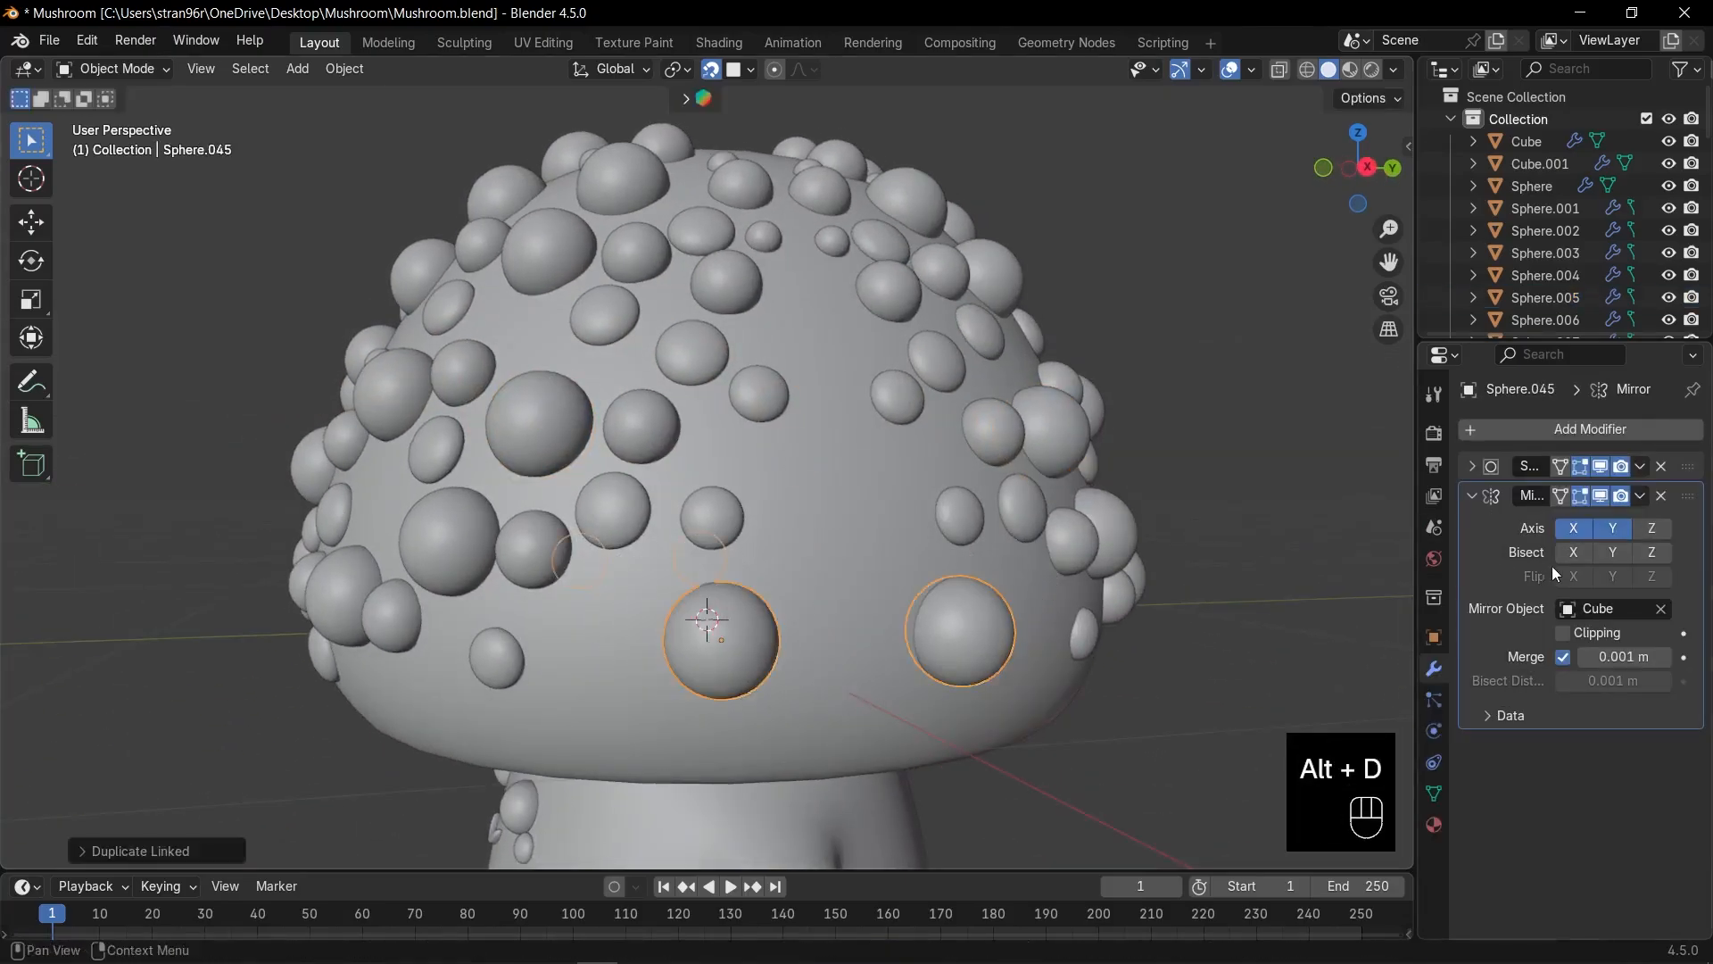
# Turn off Y mirroring on a copy and add resized copies on the cap's side.
pyautogui.click(1612, 529)
pyautogui.press('s')
pyautogui.hotkey('alt', 'd')
pyautogui.press('s')
pyautogui.click(848, 616)
pyautogui.hotkey('alt', 'd')
pyautogui.hotkey('alt', 'd')
pyautogui.press('s')
pyautogui.click(852, 694)
# Add final resized copies down to the cap's lower rim, then return to front view.
pyautogui.hotkey('alt', 'd')
pyautogui.press('s')
pyautogui.hotkey('alt', 'd')
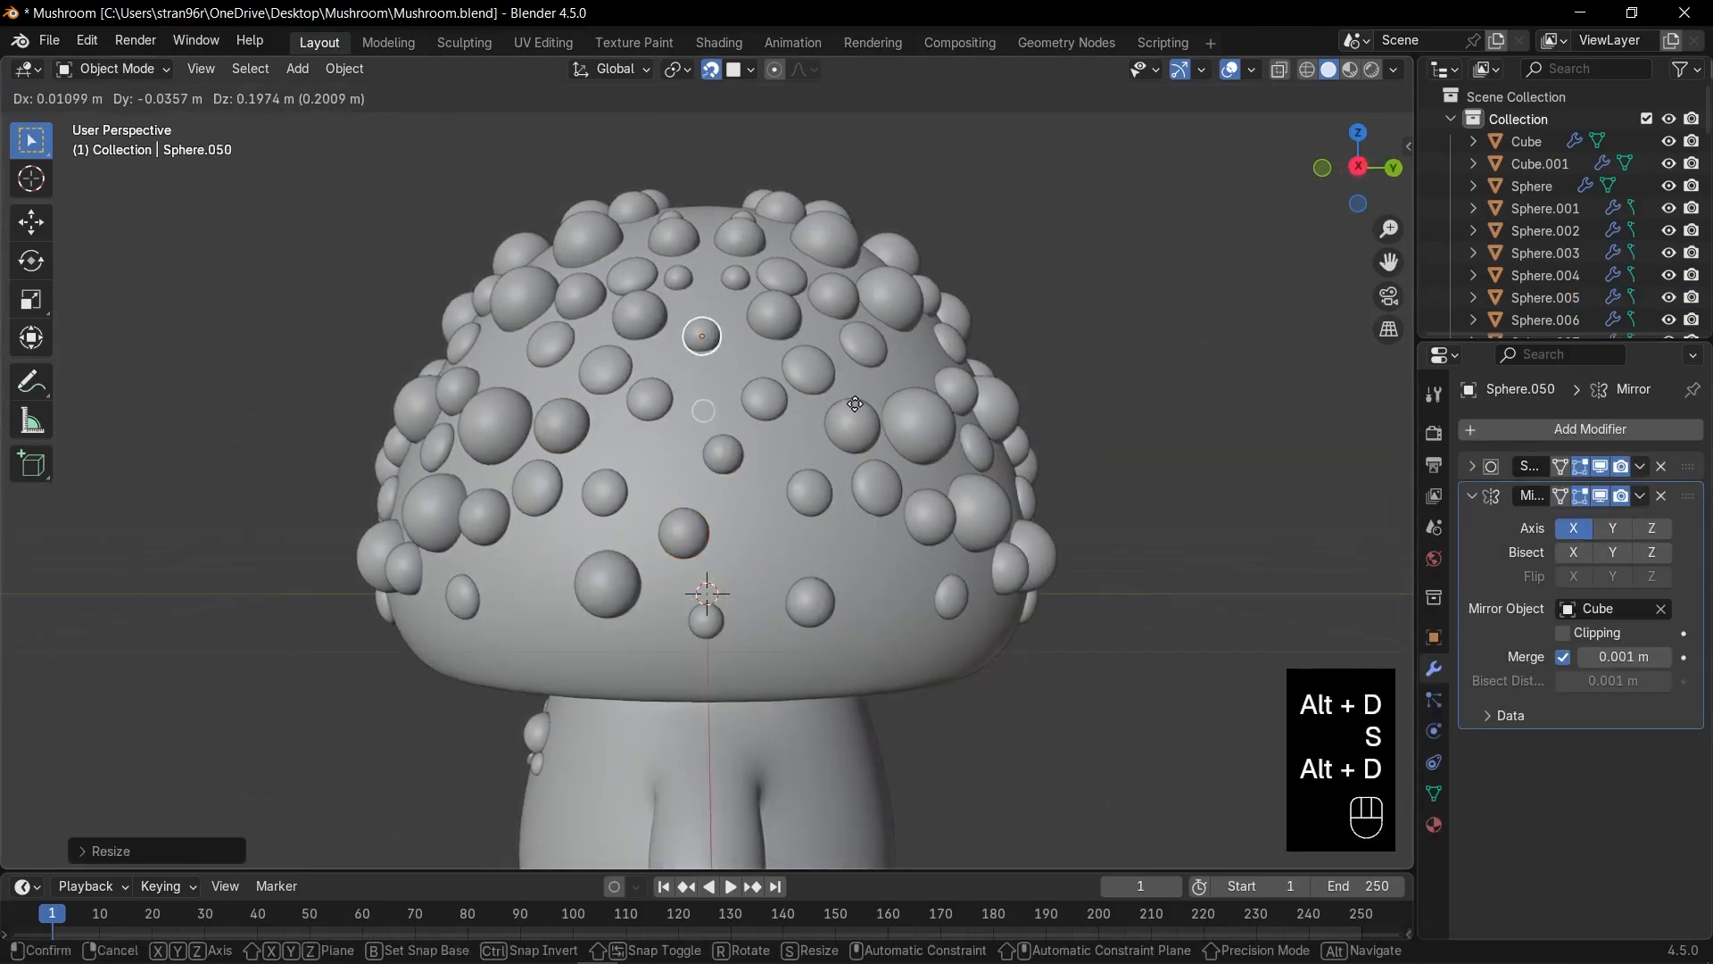
pyautogui.press('s')
pyautogui.press('z')
pyautogui.press('z')
pyautogui.hotkey('alt', 'd')
pyautogui.hotkey('alt', 'd')
pyautogui.hotkey('alt', 'd')
pyautogui.click(724, 702)
pyautogui.hotkey('alt', 'd')
pyautogui.click(713, 687)
pyautogui.moveTo(803, 589); pyautogui.dragTo(1085, 532, button='middle')
pyautogui.press('KP_1')
pyautogui.scroll(-3, 972, 506)
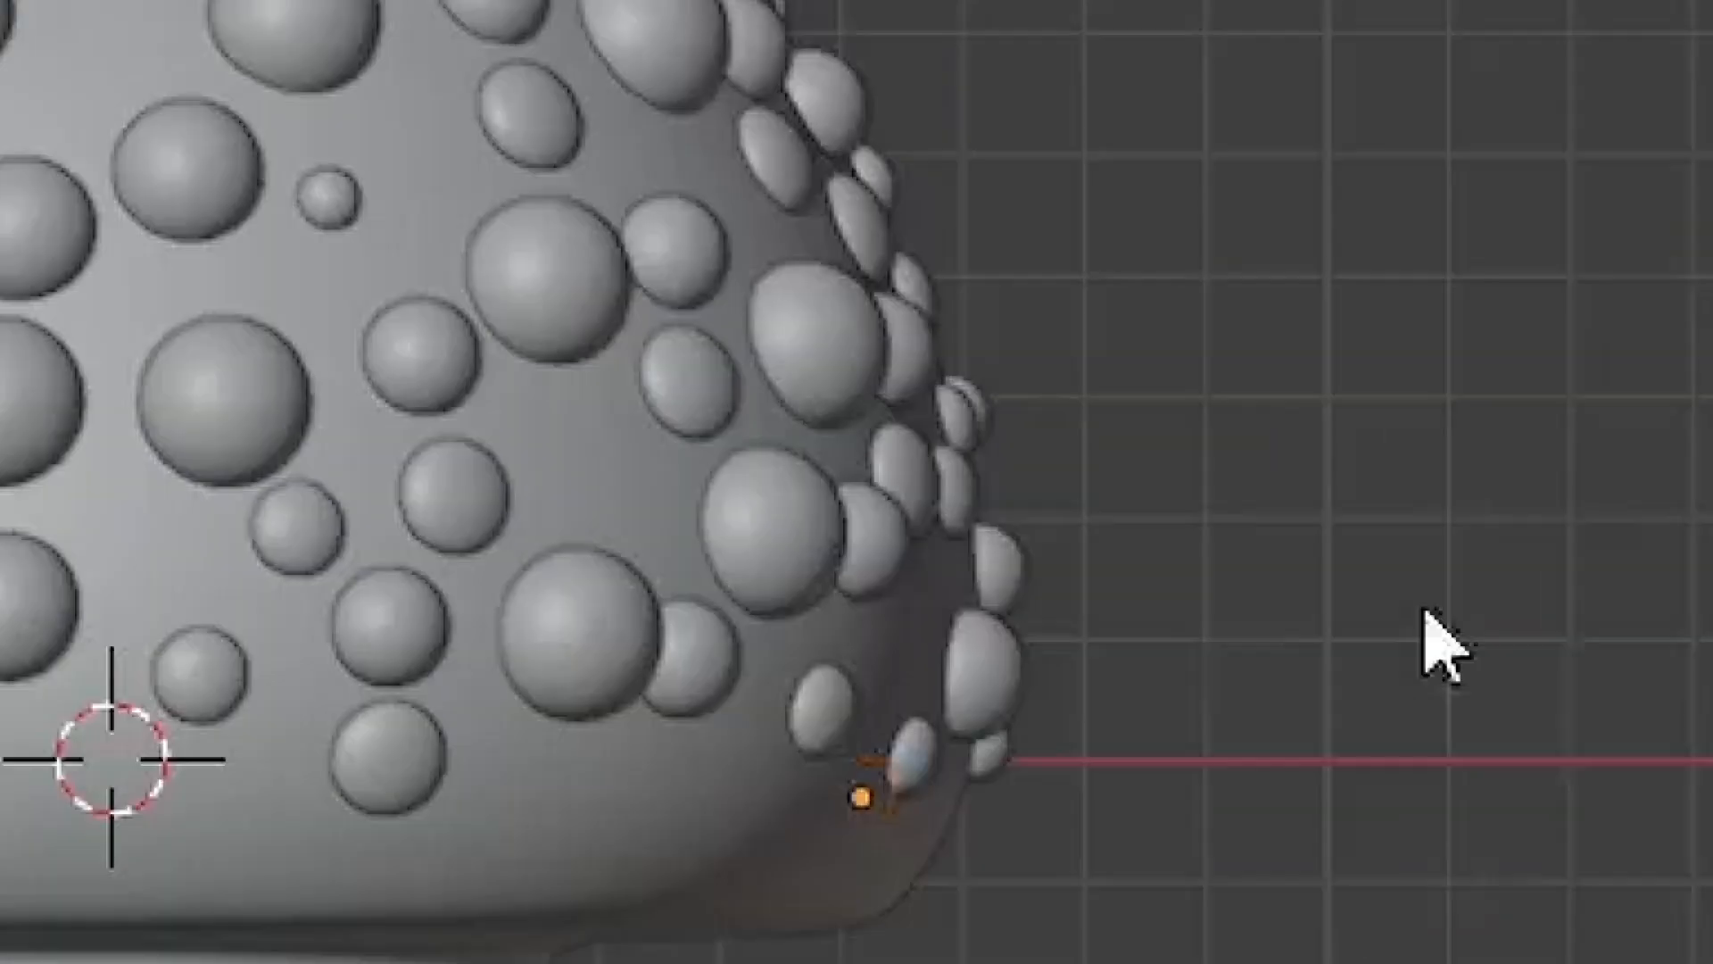
# Select everything and raise the mushroom about 0.79 m along Z onto the ground.
pyautogui.press('a')
pyautogui.press('g')
pyautogui.press('z')
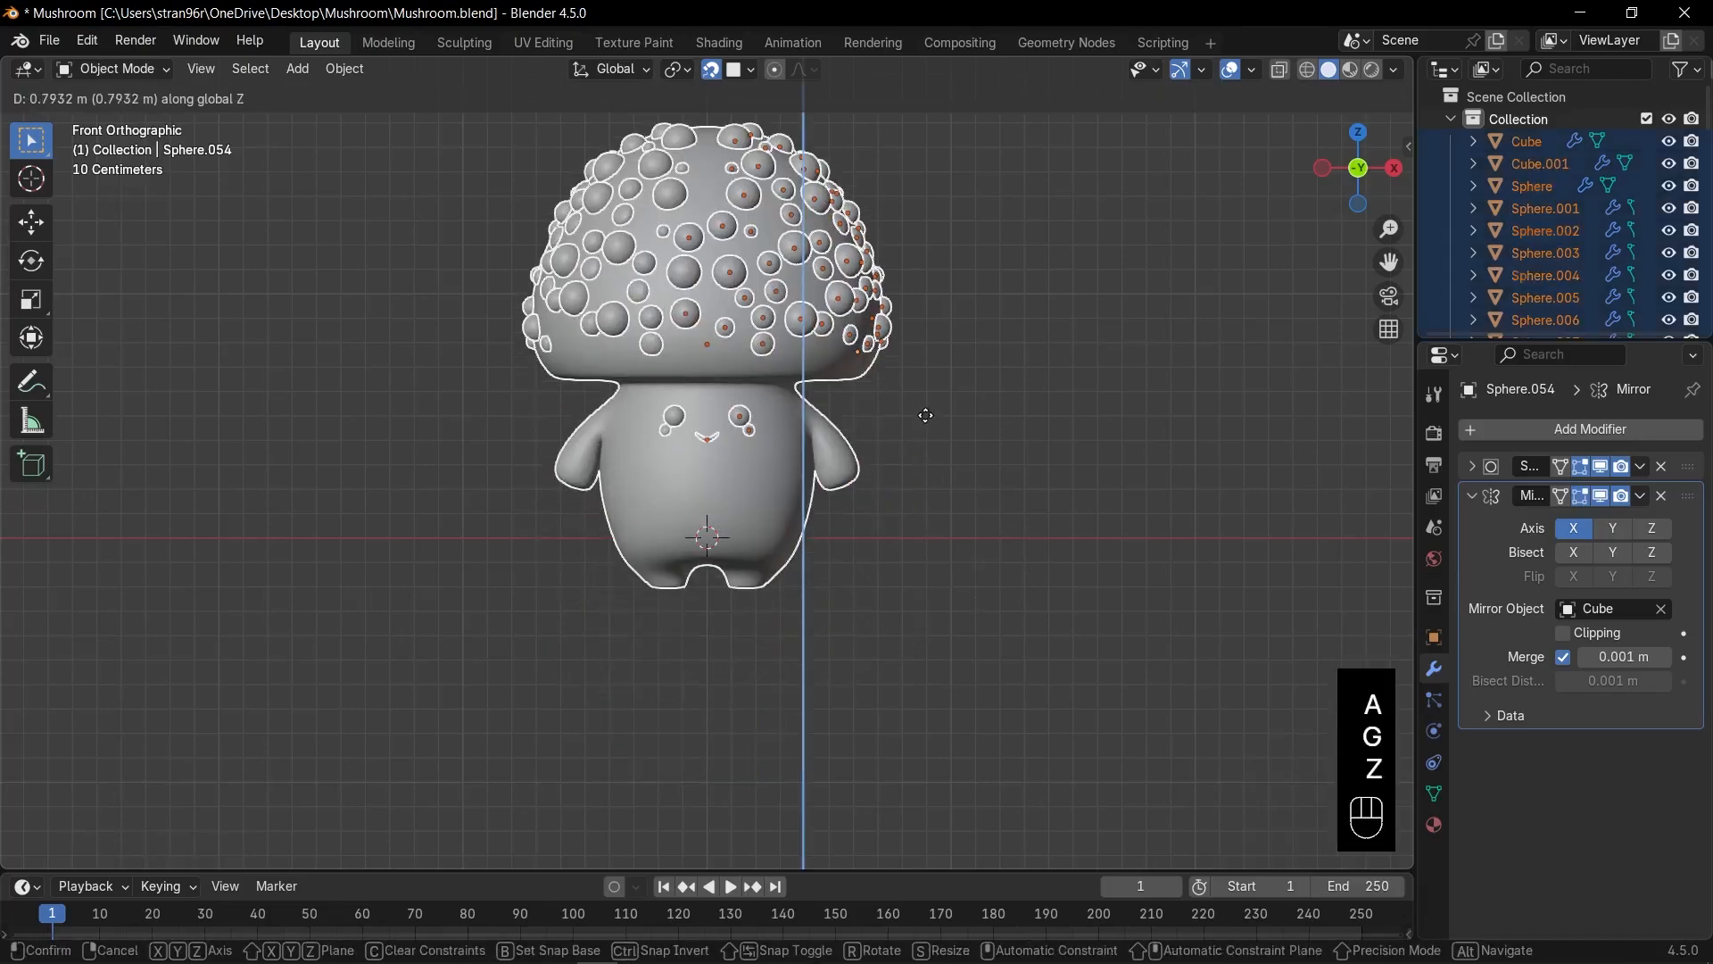
pyautogui.click(925, 390)
pyautogui.keyDown('shift'); pyautogui.moveTo(915, 367); pyautogui.dragTo(929, 489, button='middle'); pyautogui.keyUp('shift')
pyautogui.click(929, 491)
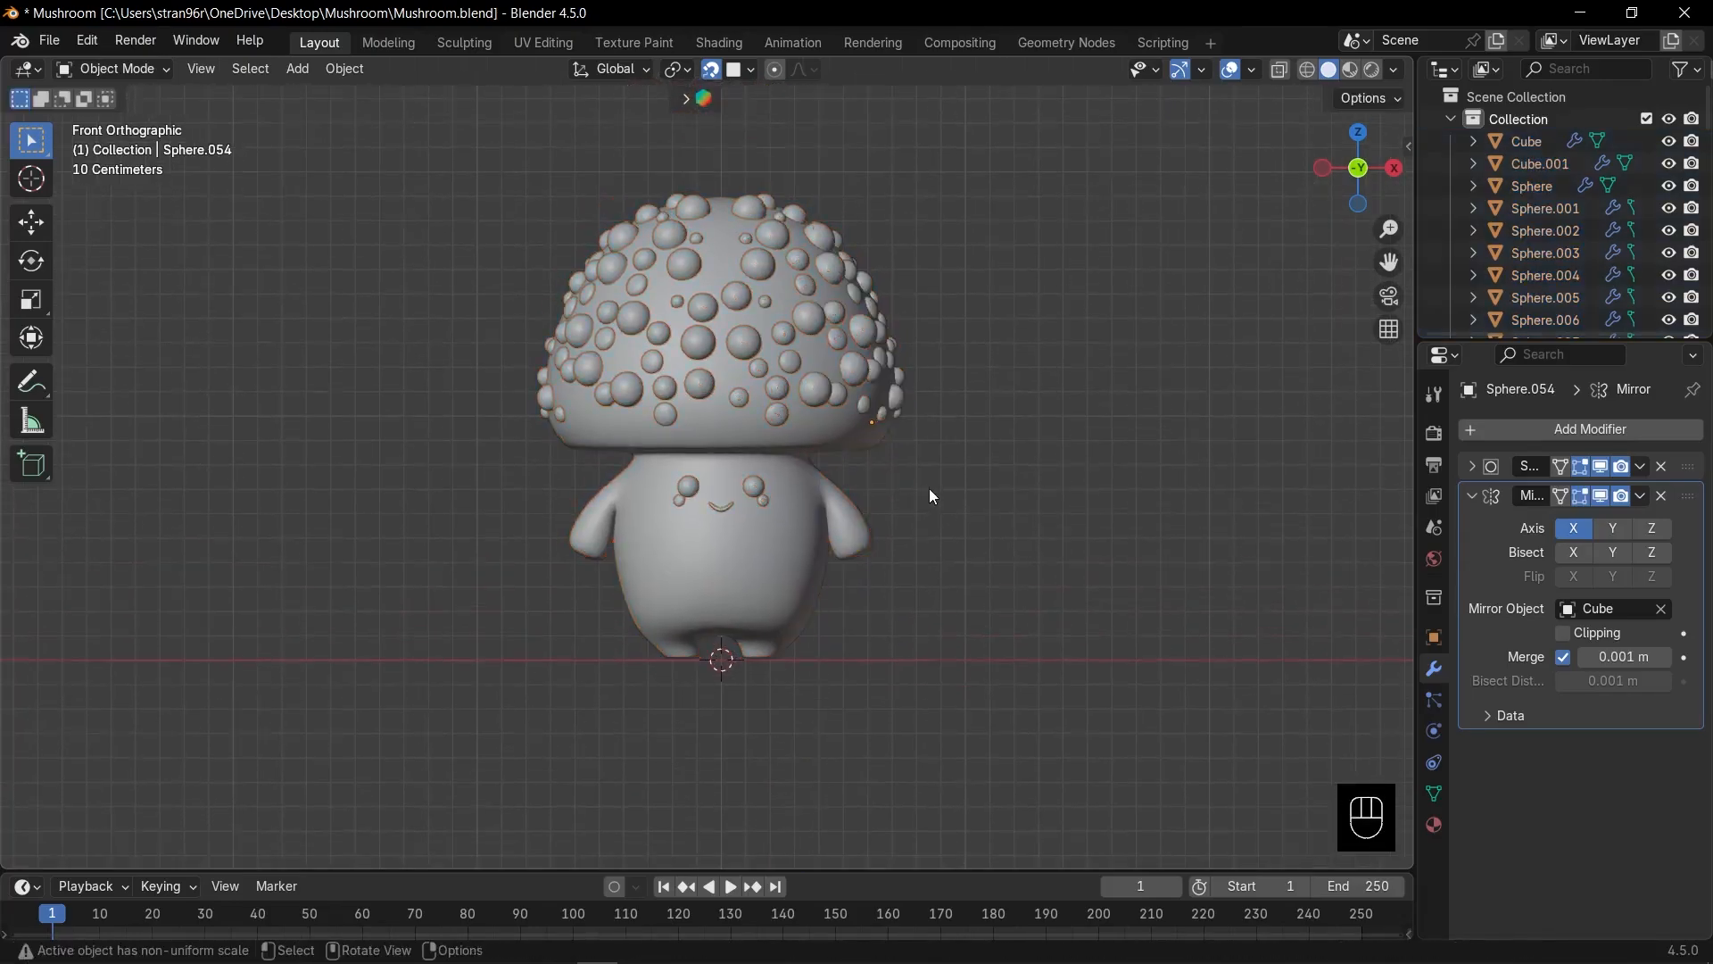
# Switch the viewport to Material Preview shading and enlarge the timeline area.
pyautogui.scroll(1, 929, 491)
pyautogui.click(1349, 71)
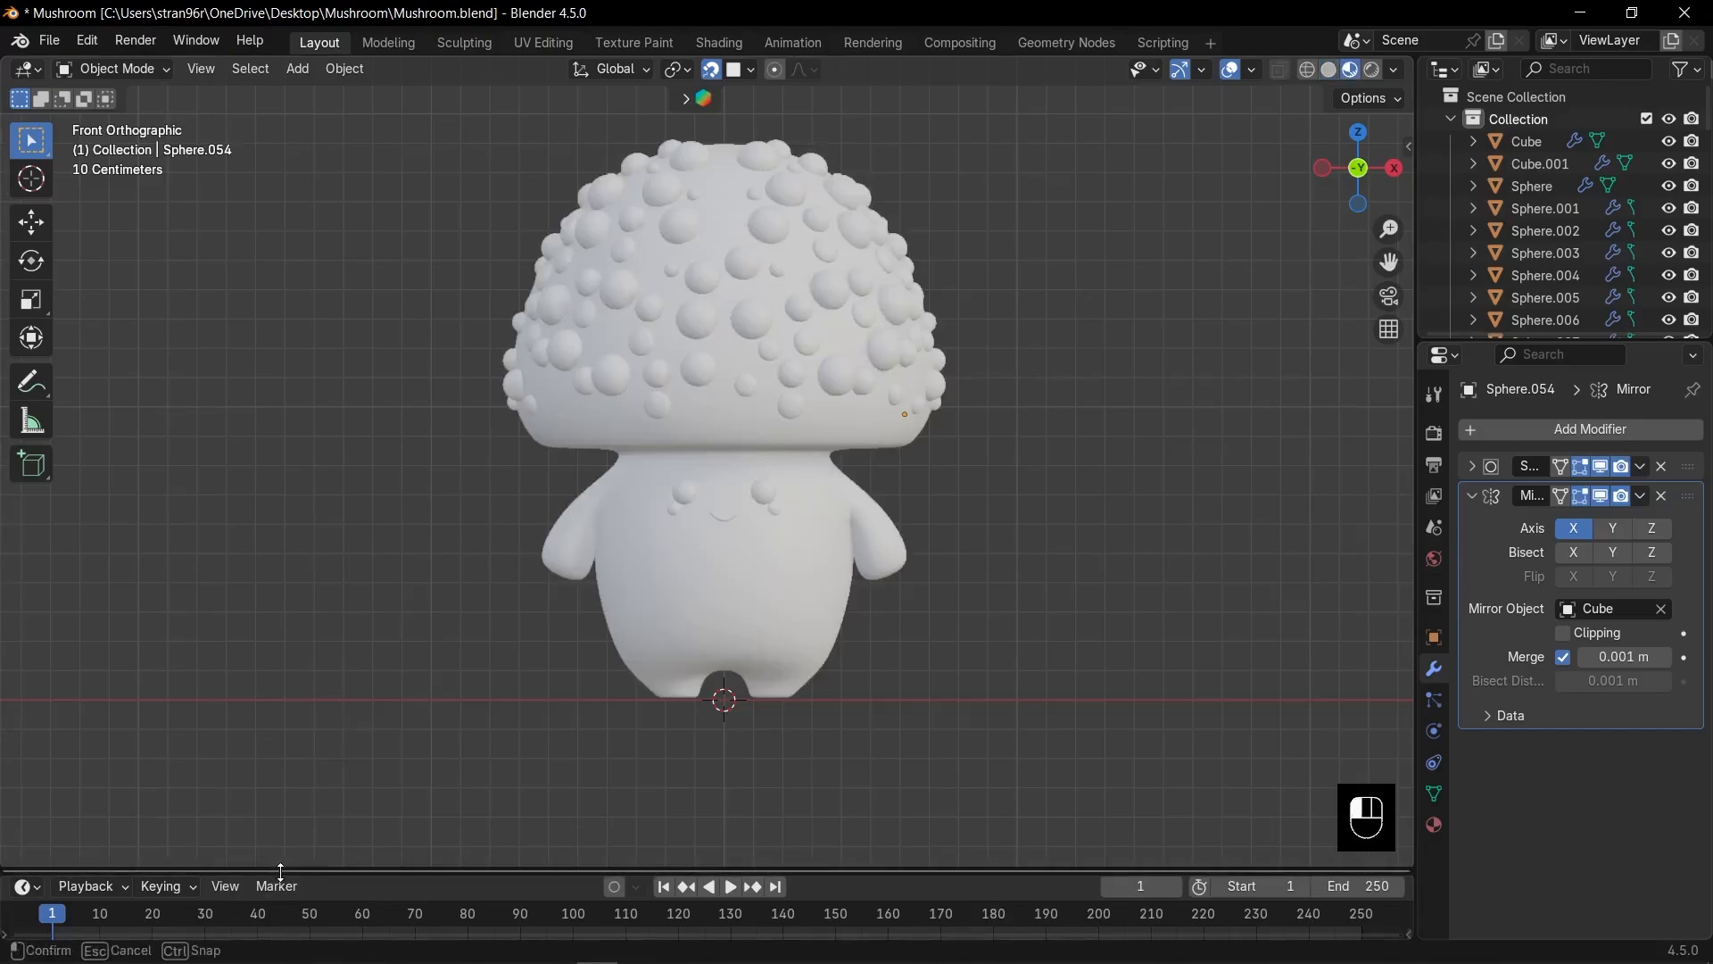
pyautogui.moveTo(294, 869); pyautogui.dragTo(339, 605)
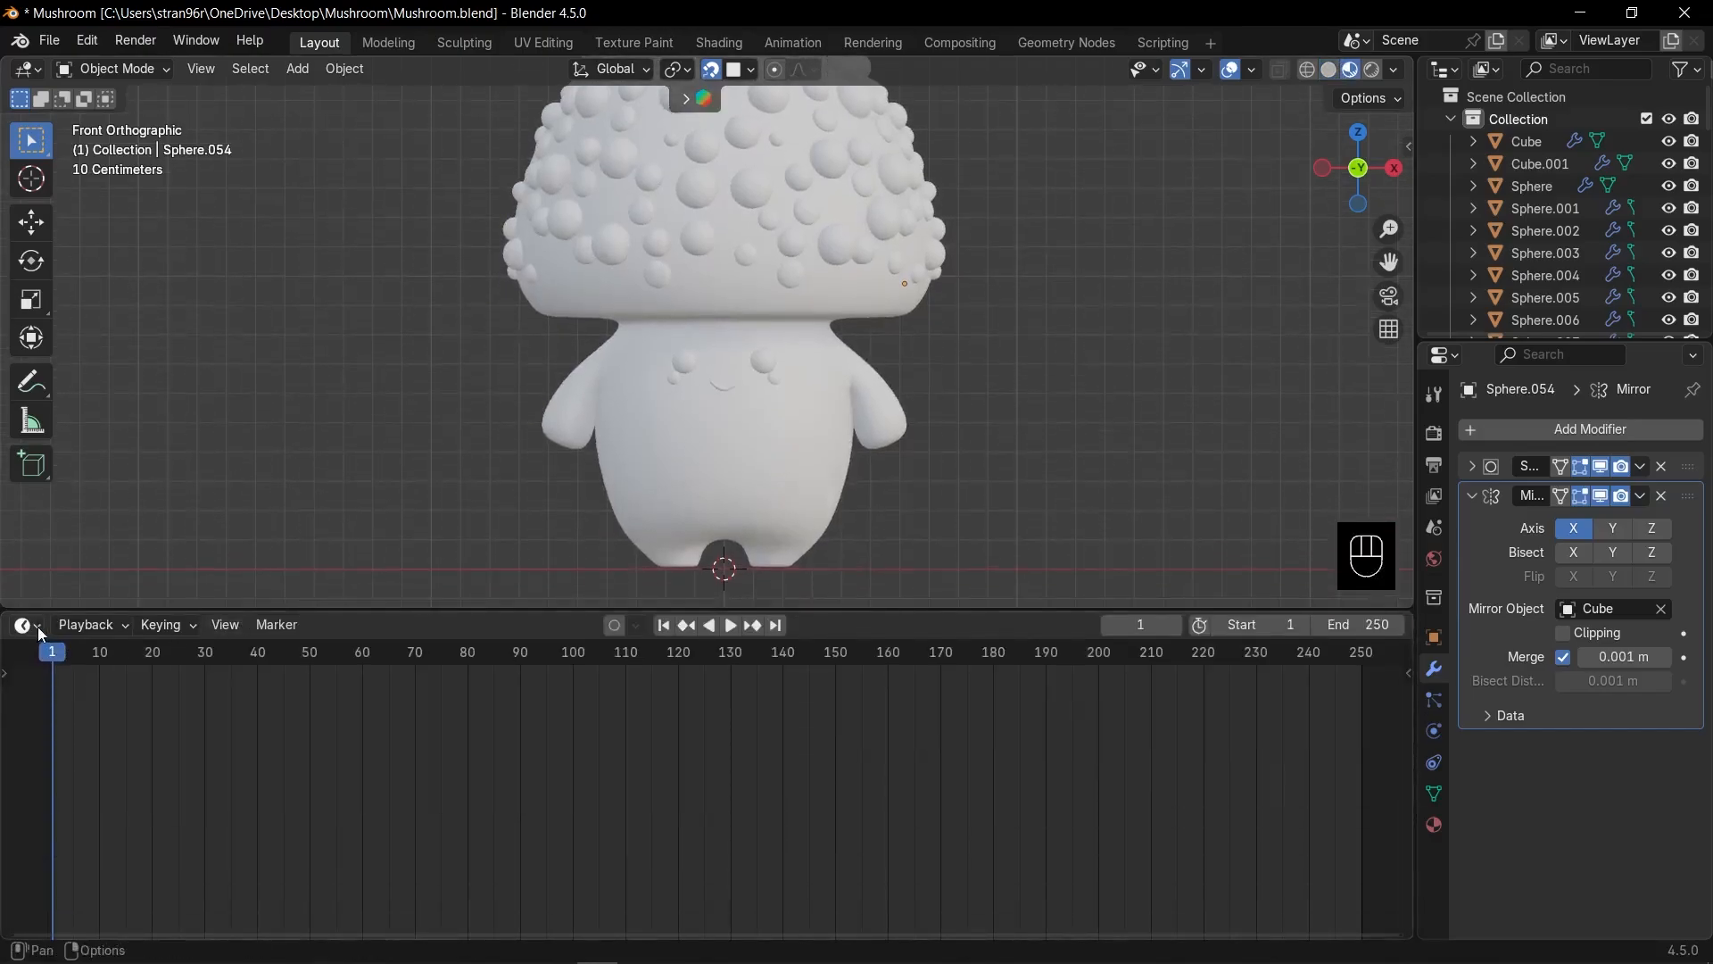
# Change the timeline into a Shader Editor without sidebar, make it taller, and select the body.
pyautogui.click(26, 626)
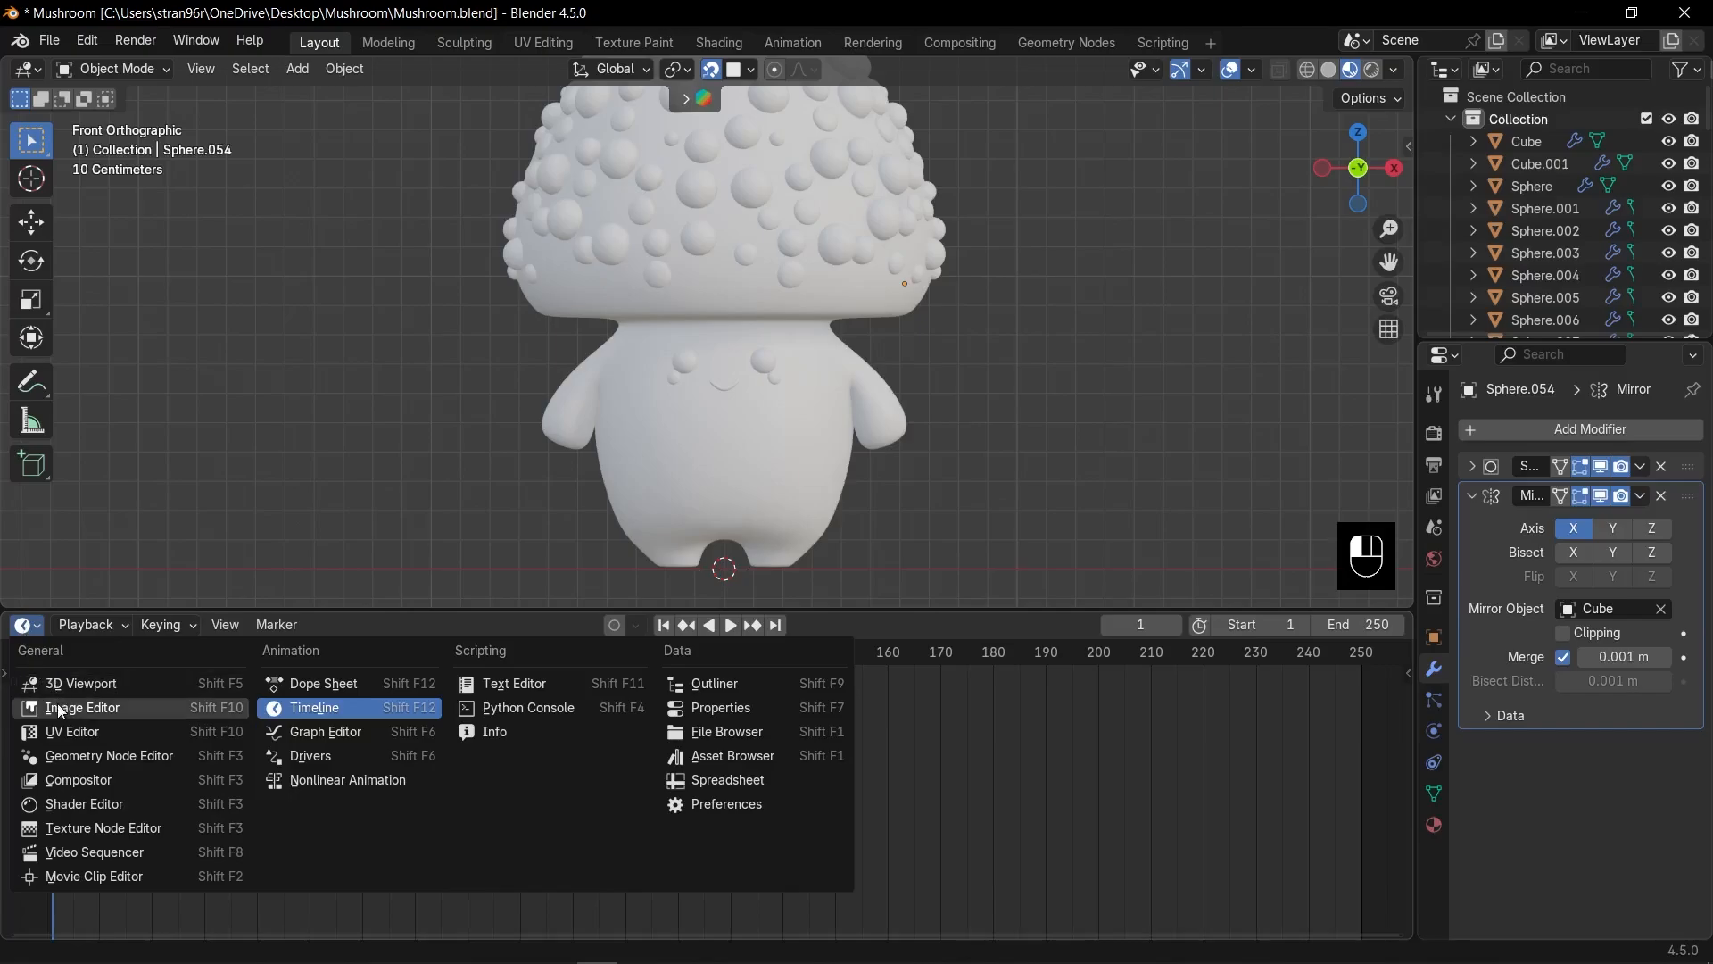
pyautogui.click(55, 806)
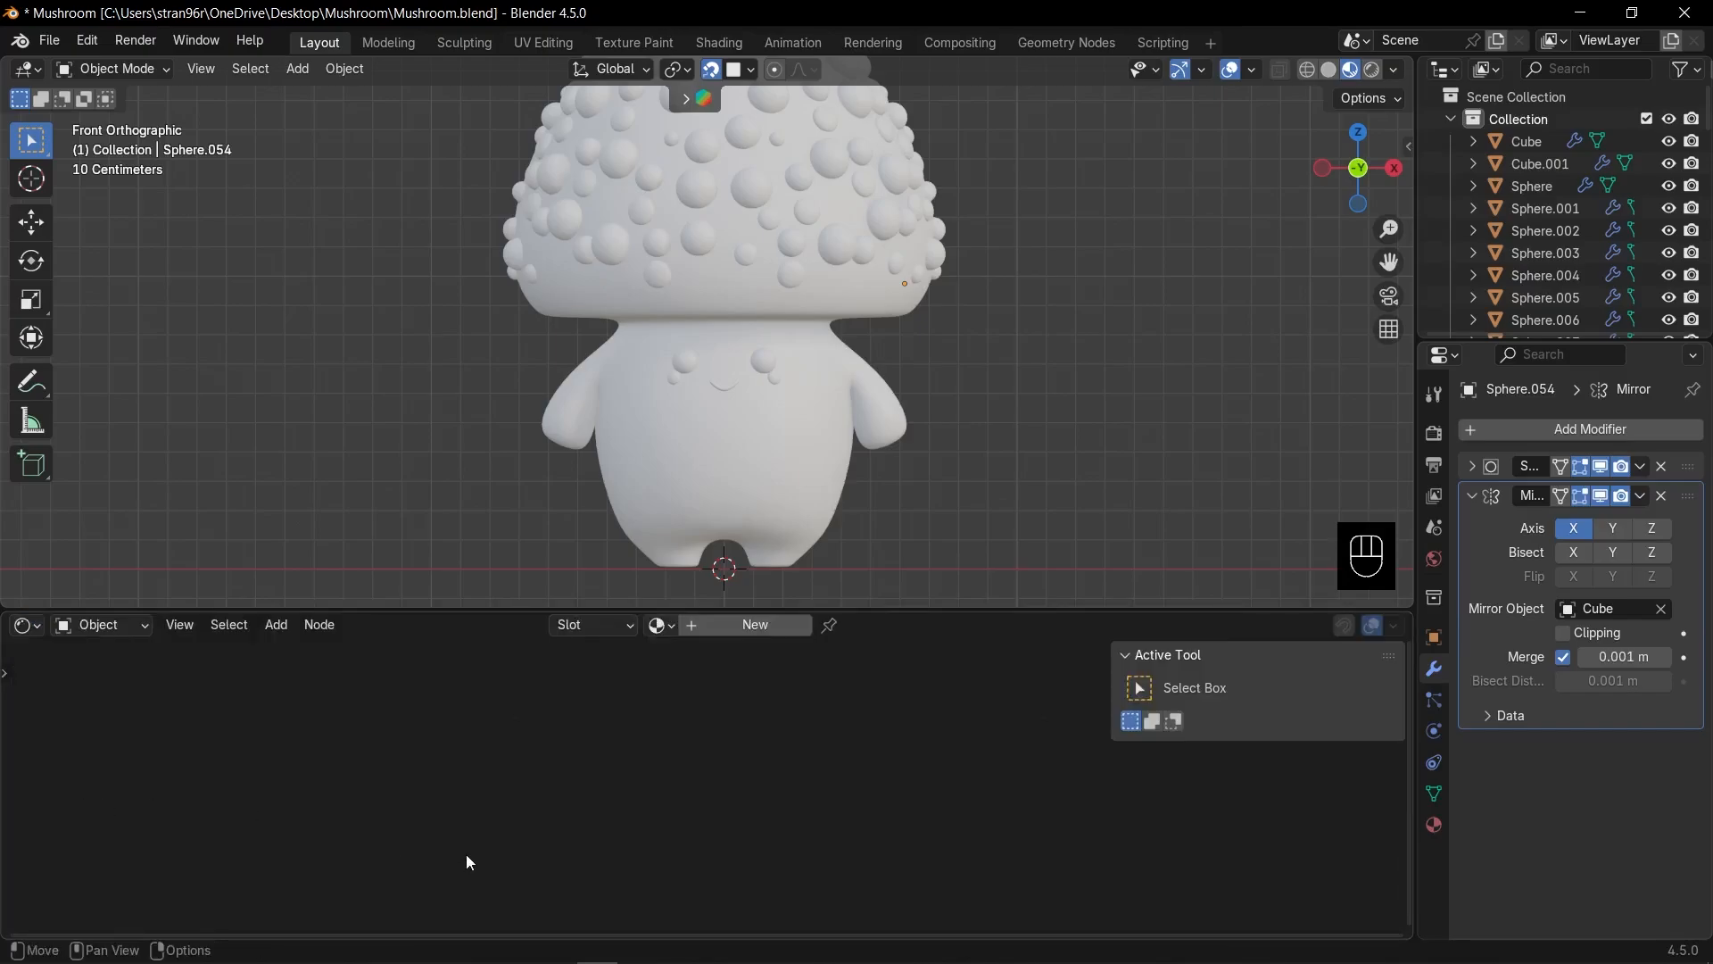
pyautogui.press('n')
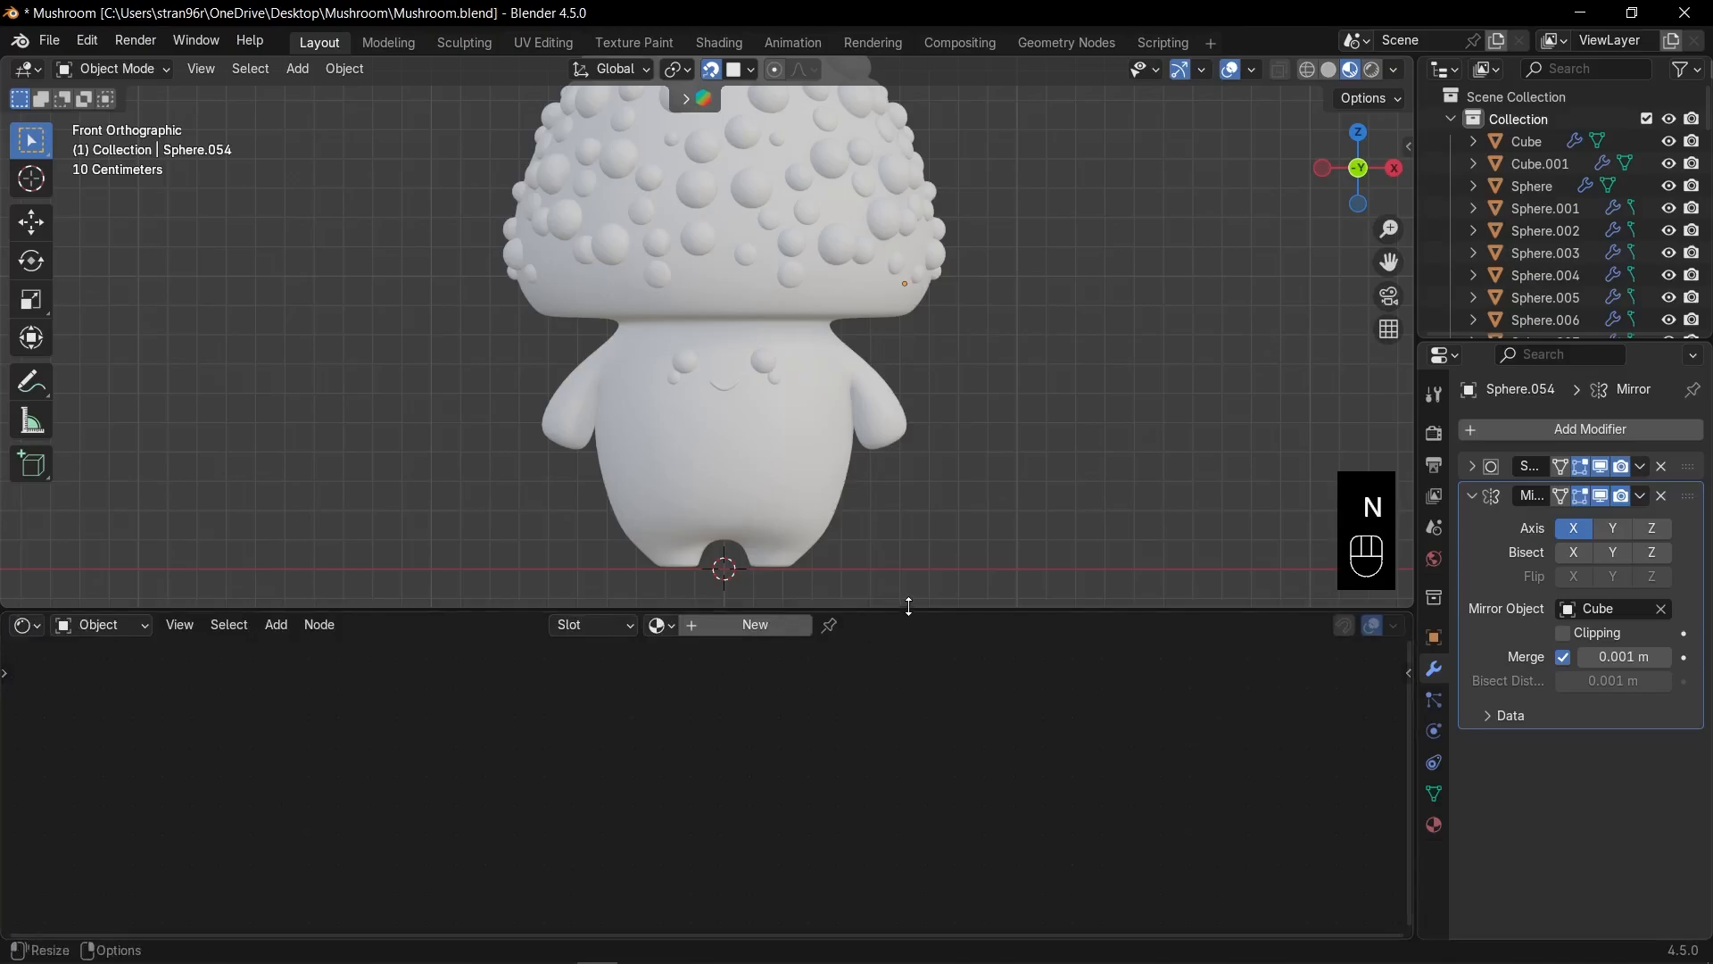
pyautogui.moveTo(910, 607); pyautogui.dragTo(910, 579)
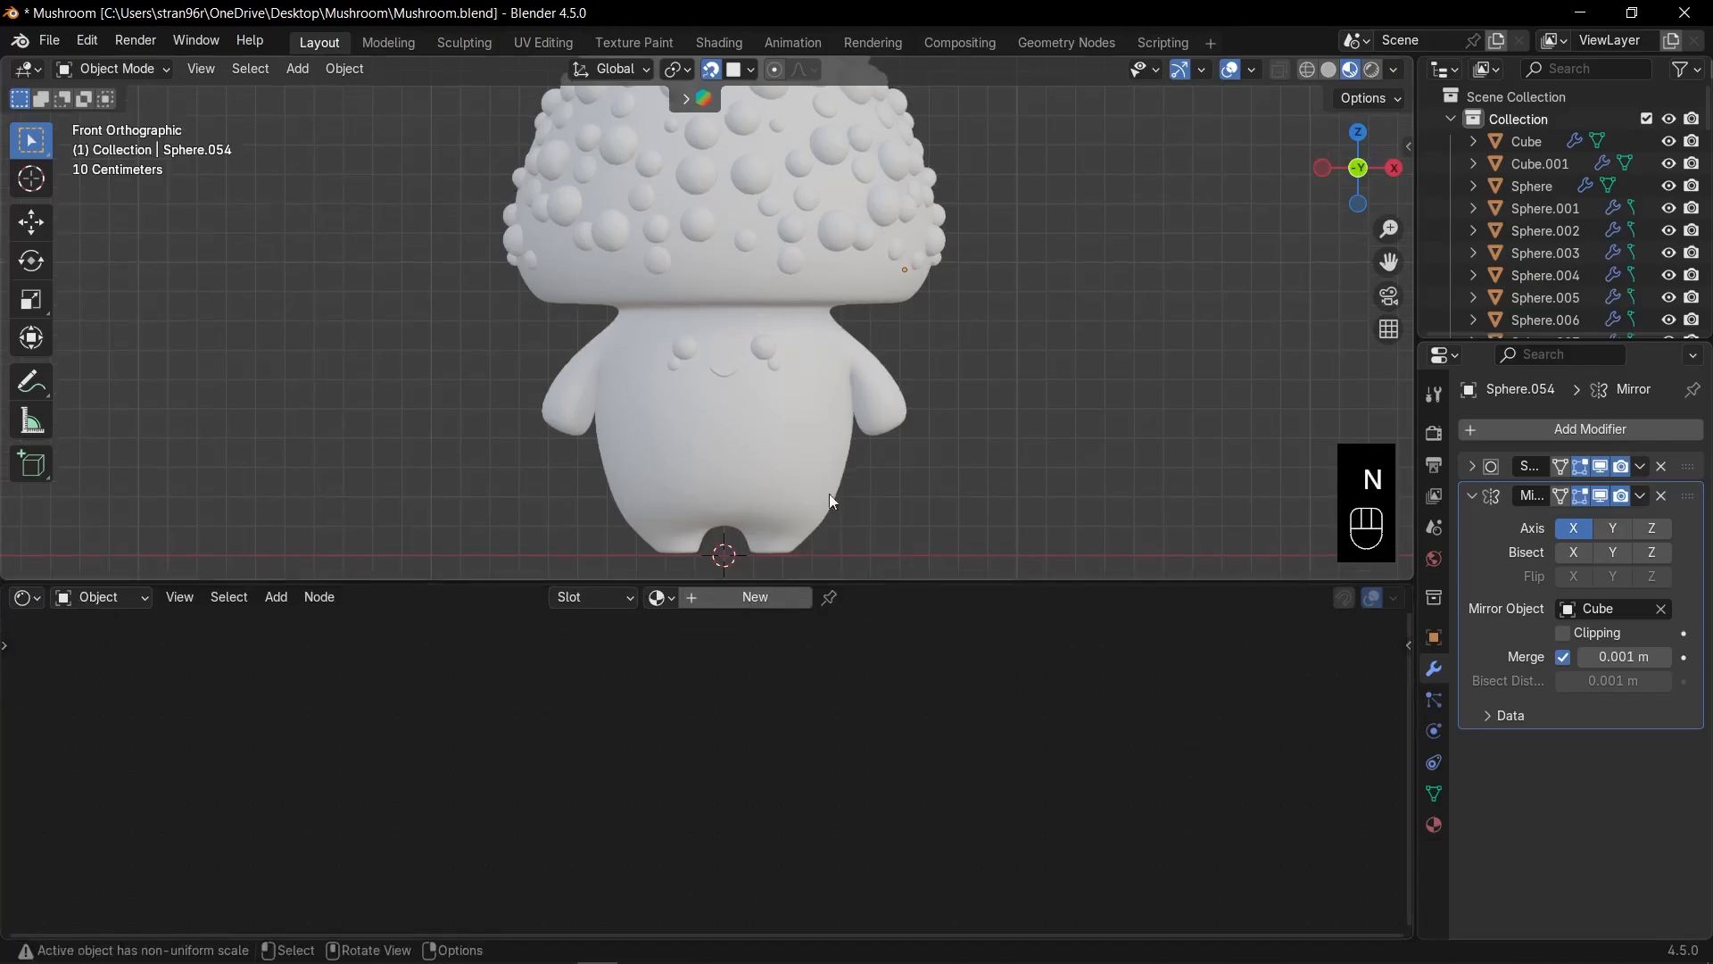
pyautogui.click(760, 452)
# In the body's Edit Mode, select the edge loop just under the cap in edge mode.
pyautogui.press('KP_Decimal')
pyautogui.moveTo(803, 378); pyautogui.dragTo(791, 298, button='middle')
pyautogui.press('Tab')
pyautogui.scroll(4, 777, 314)
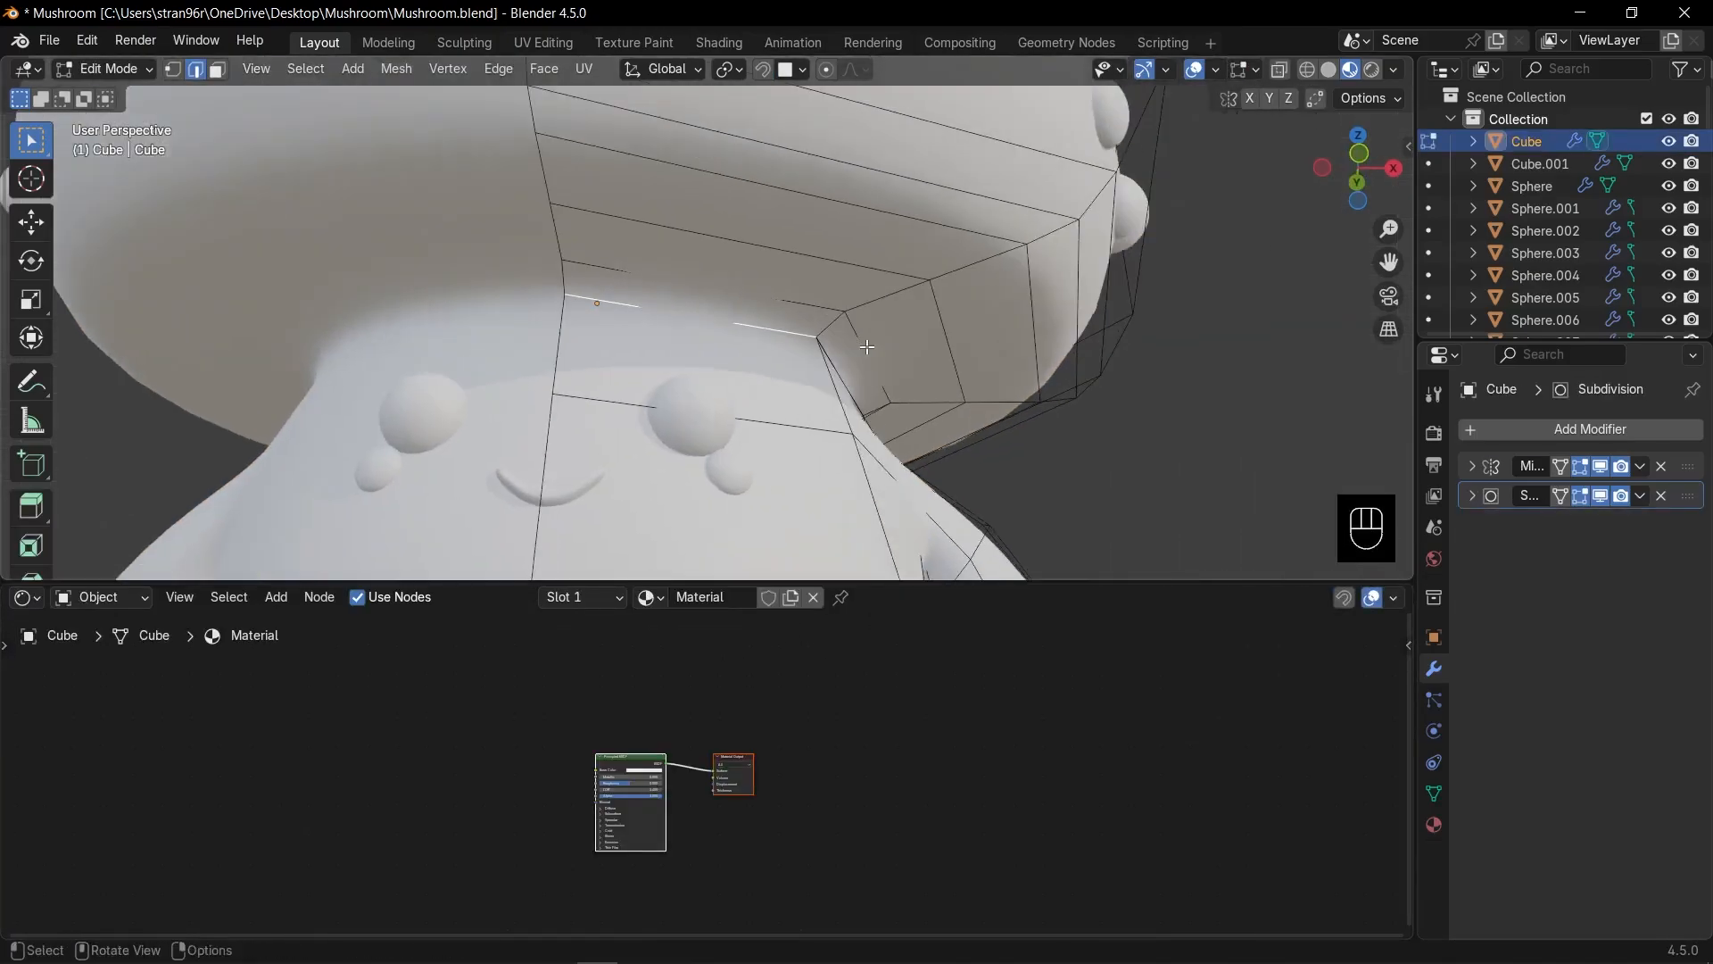
pyautogui.hotkey('ctrl', 'z')
pyautogui.press('2')
pyautogui.keyDown('alt'); pyautogui.click(735, 333); pyautogui.keyUp('alt')
pyautogui.moveTo(736, 334); pyautogui.dragTo(785, 340, button='middle')
# Slide the edge loop to the cap rim and mark it as a seam.
pyautogui.press('g')
pyautogui.press('g')
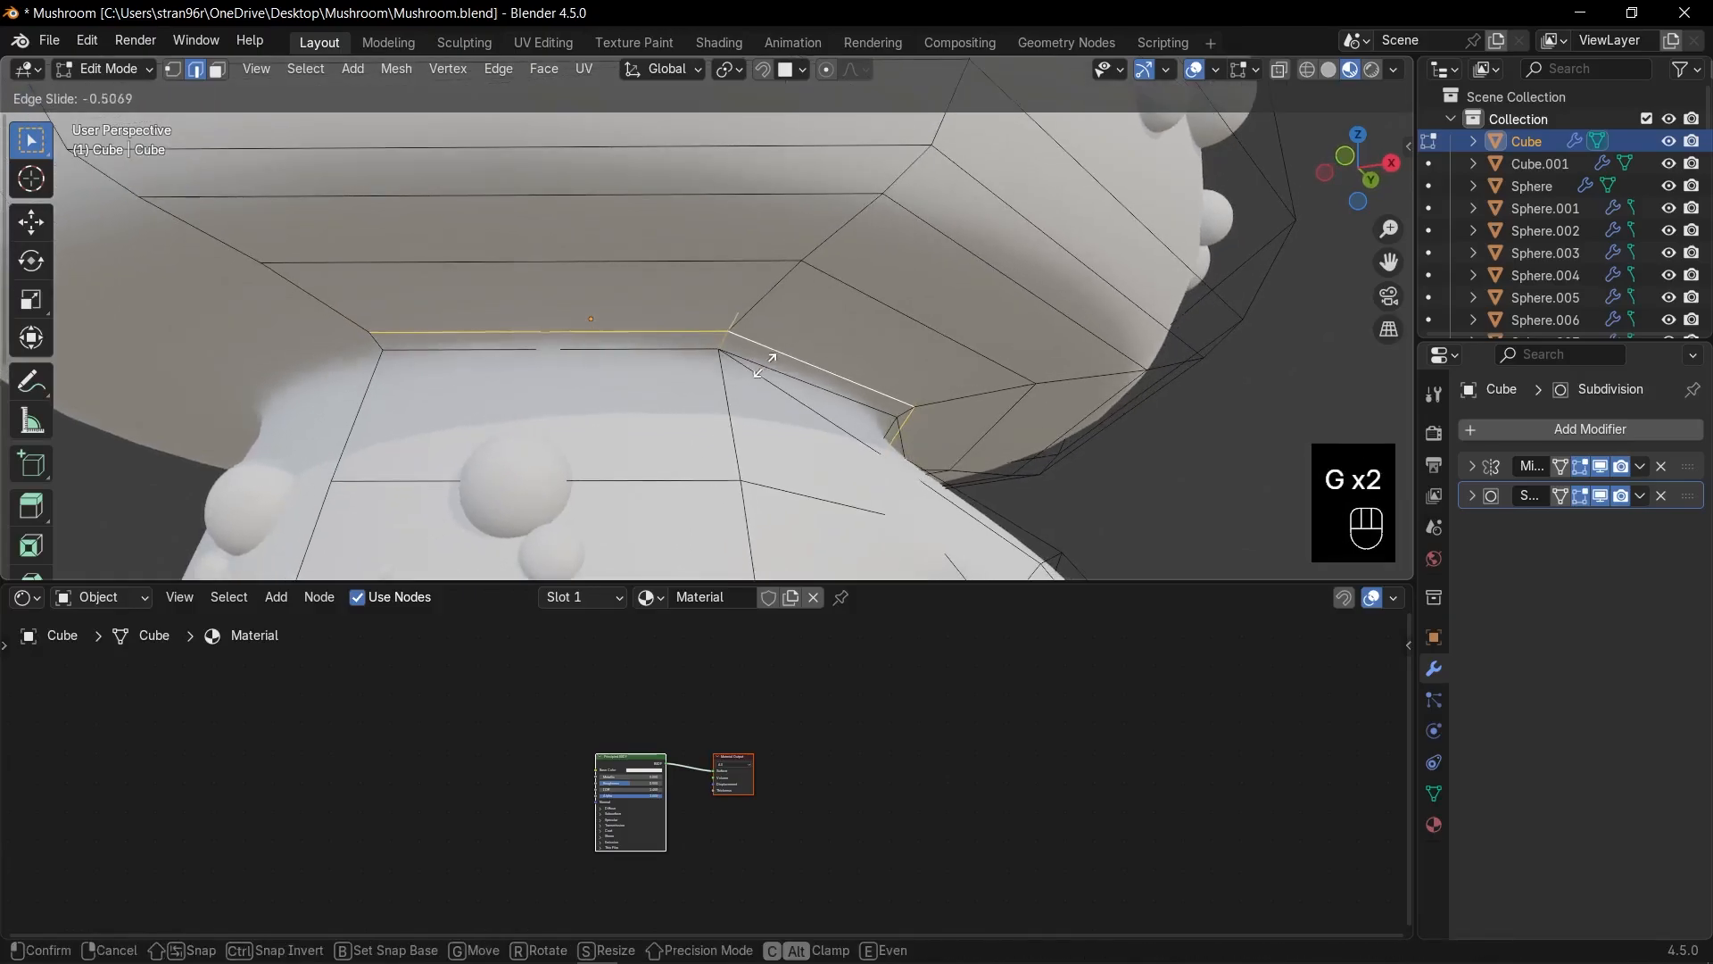
pyautogui.click(752, 372)
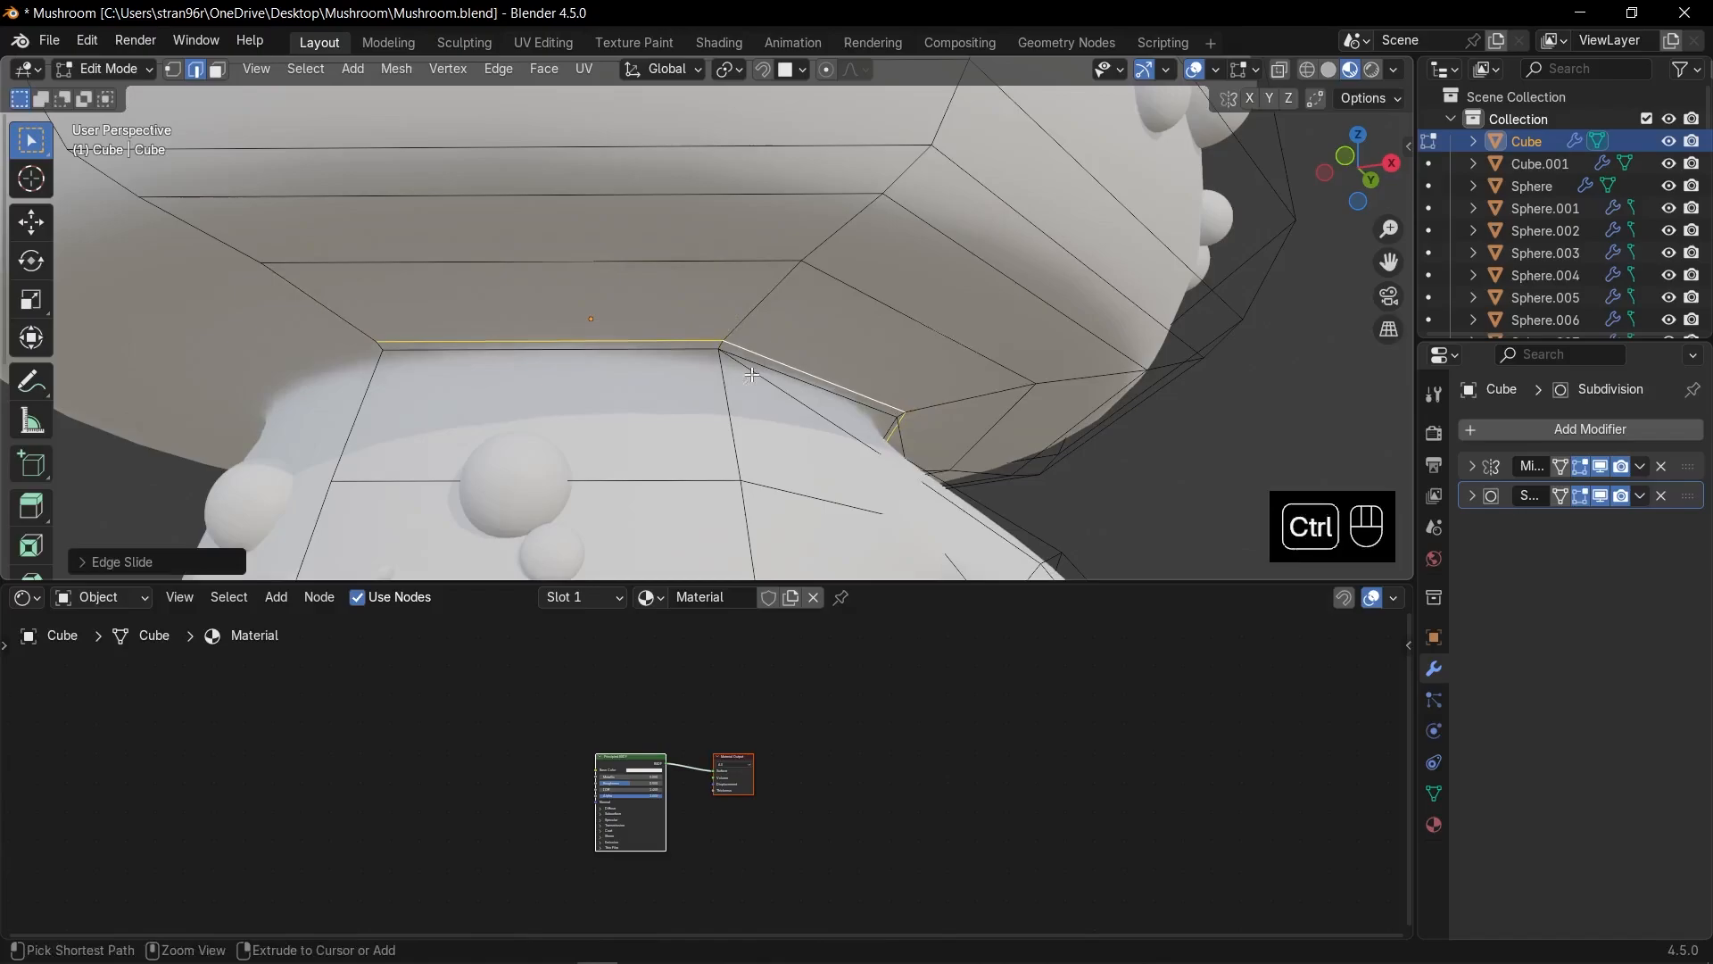
pyautogui.hotkey('ctrl', 'e')
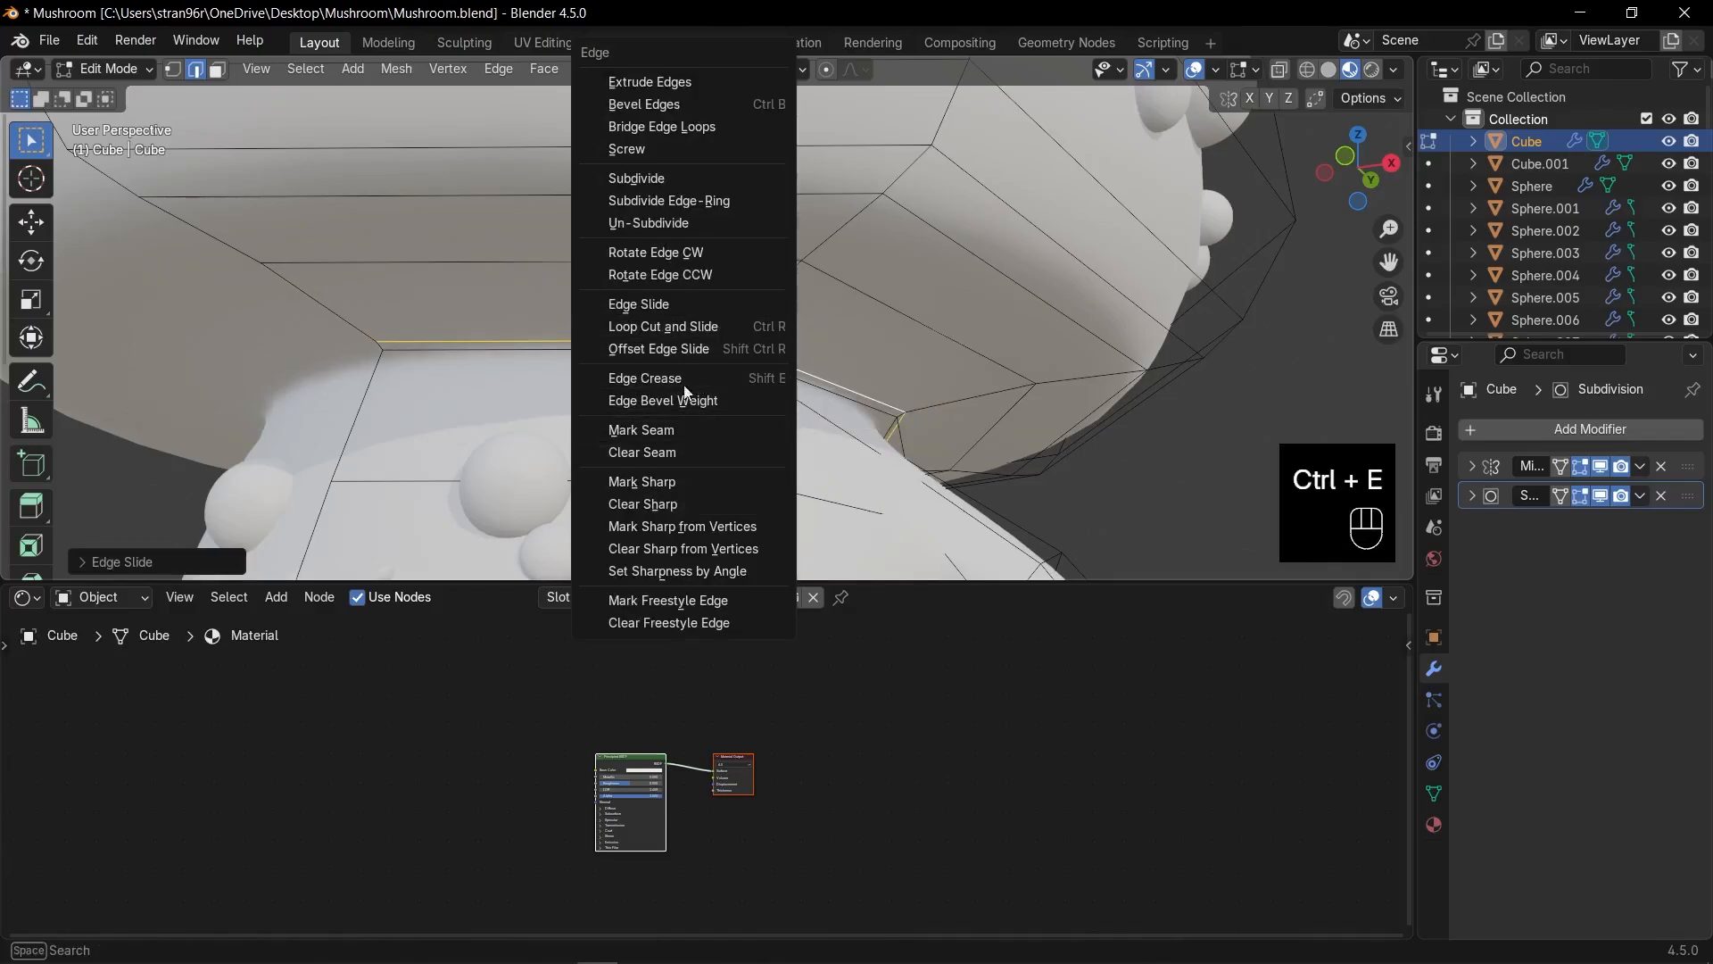
pyautogui.click(675, 436)
pyautogui.scroll(-10, 676, 436)
# Leave Edit Mode and add a Separate XYZ node to the body's shader tree.
pyautogui.press('KP_1')
pyautogui.press('Tab')
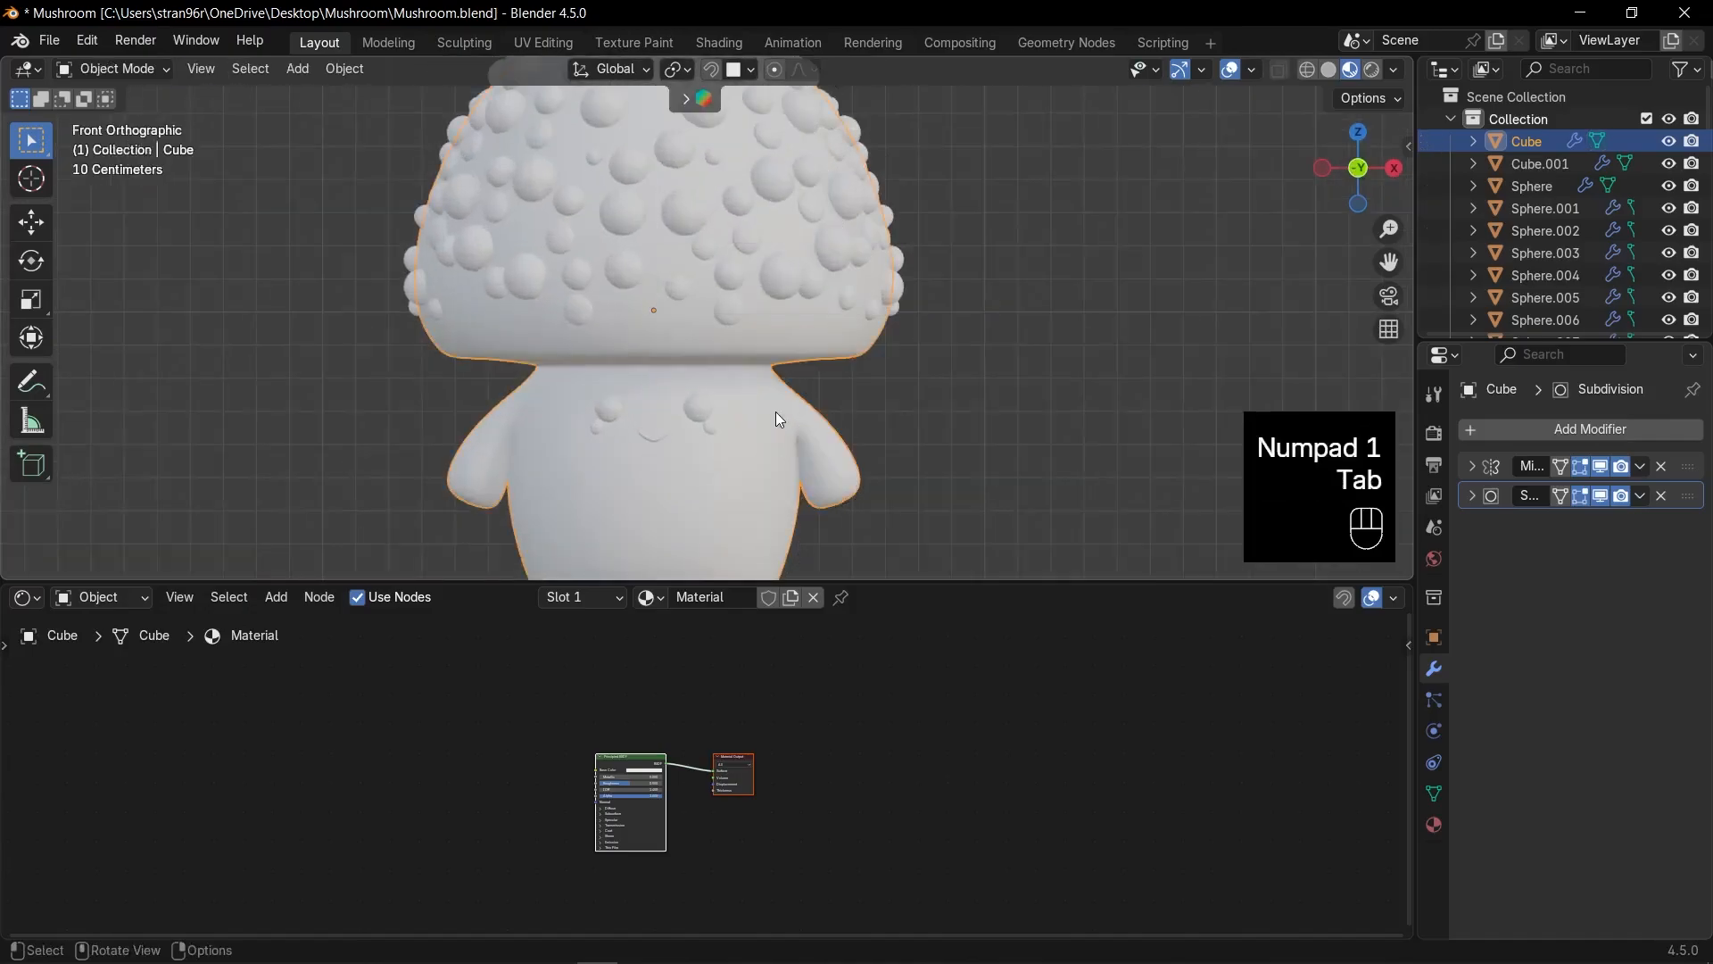
pyautogui.press('KP_Decimal')
pyautogui.hotkey('shift', 'a')
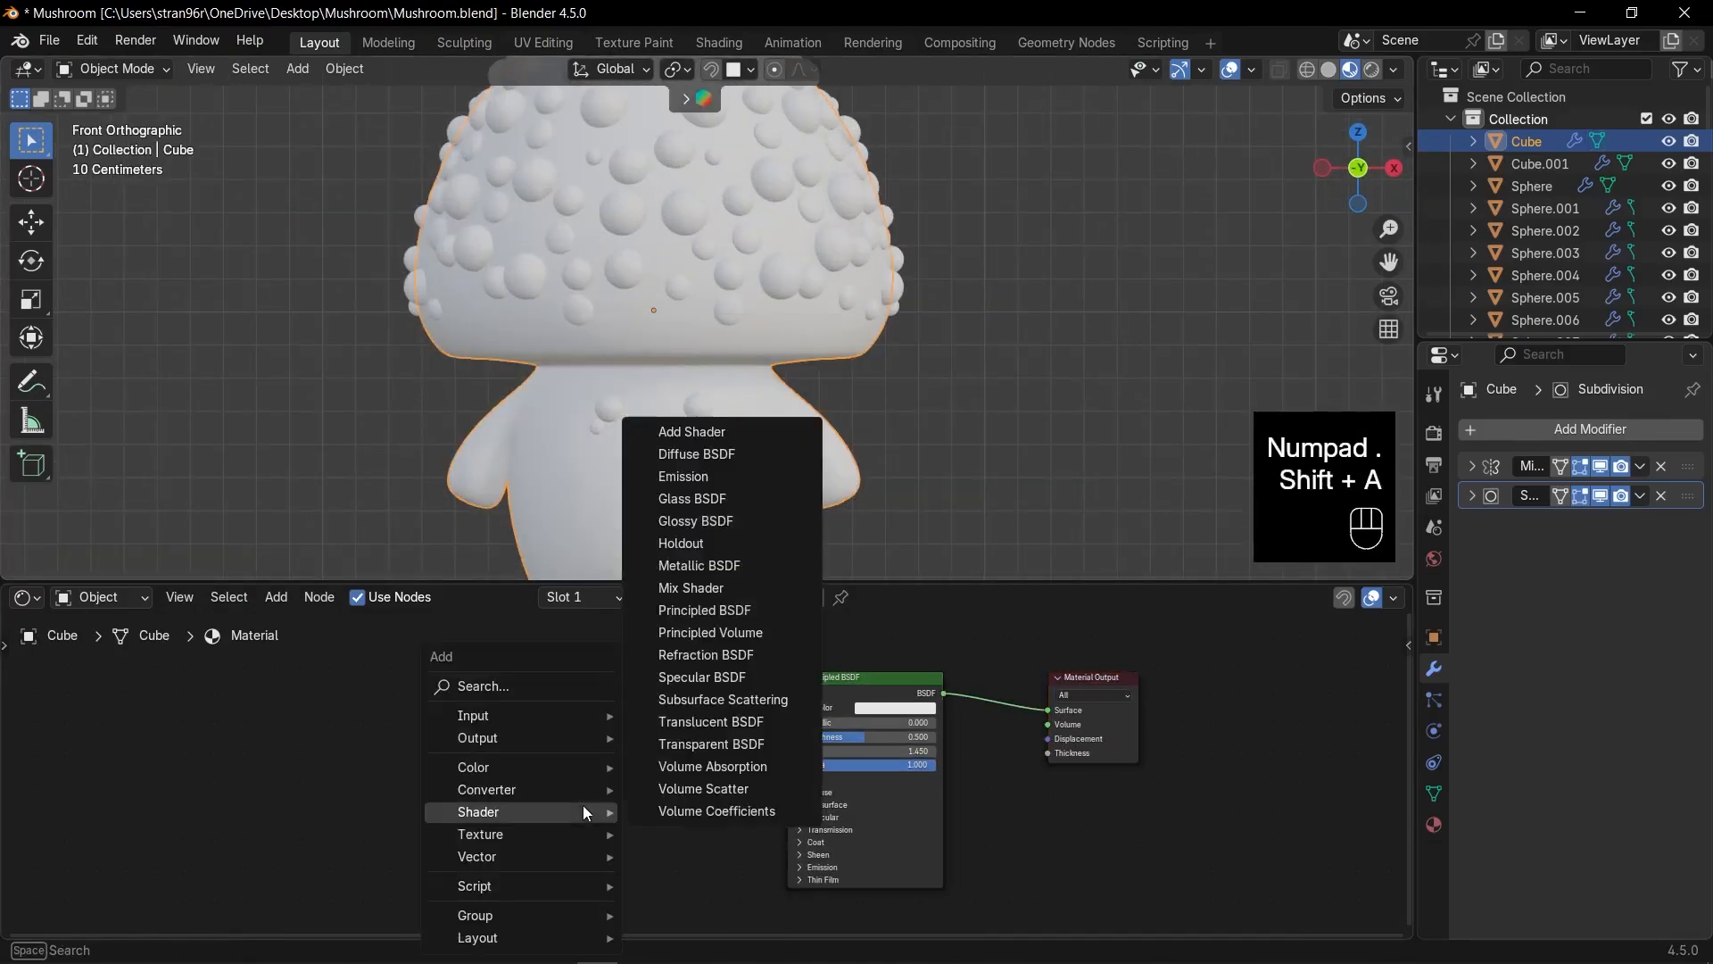
pyautogui.write('sep')
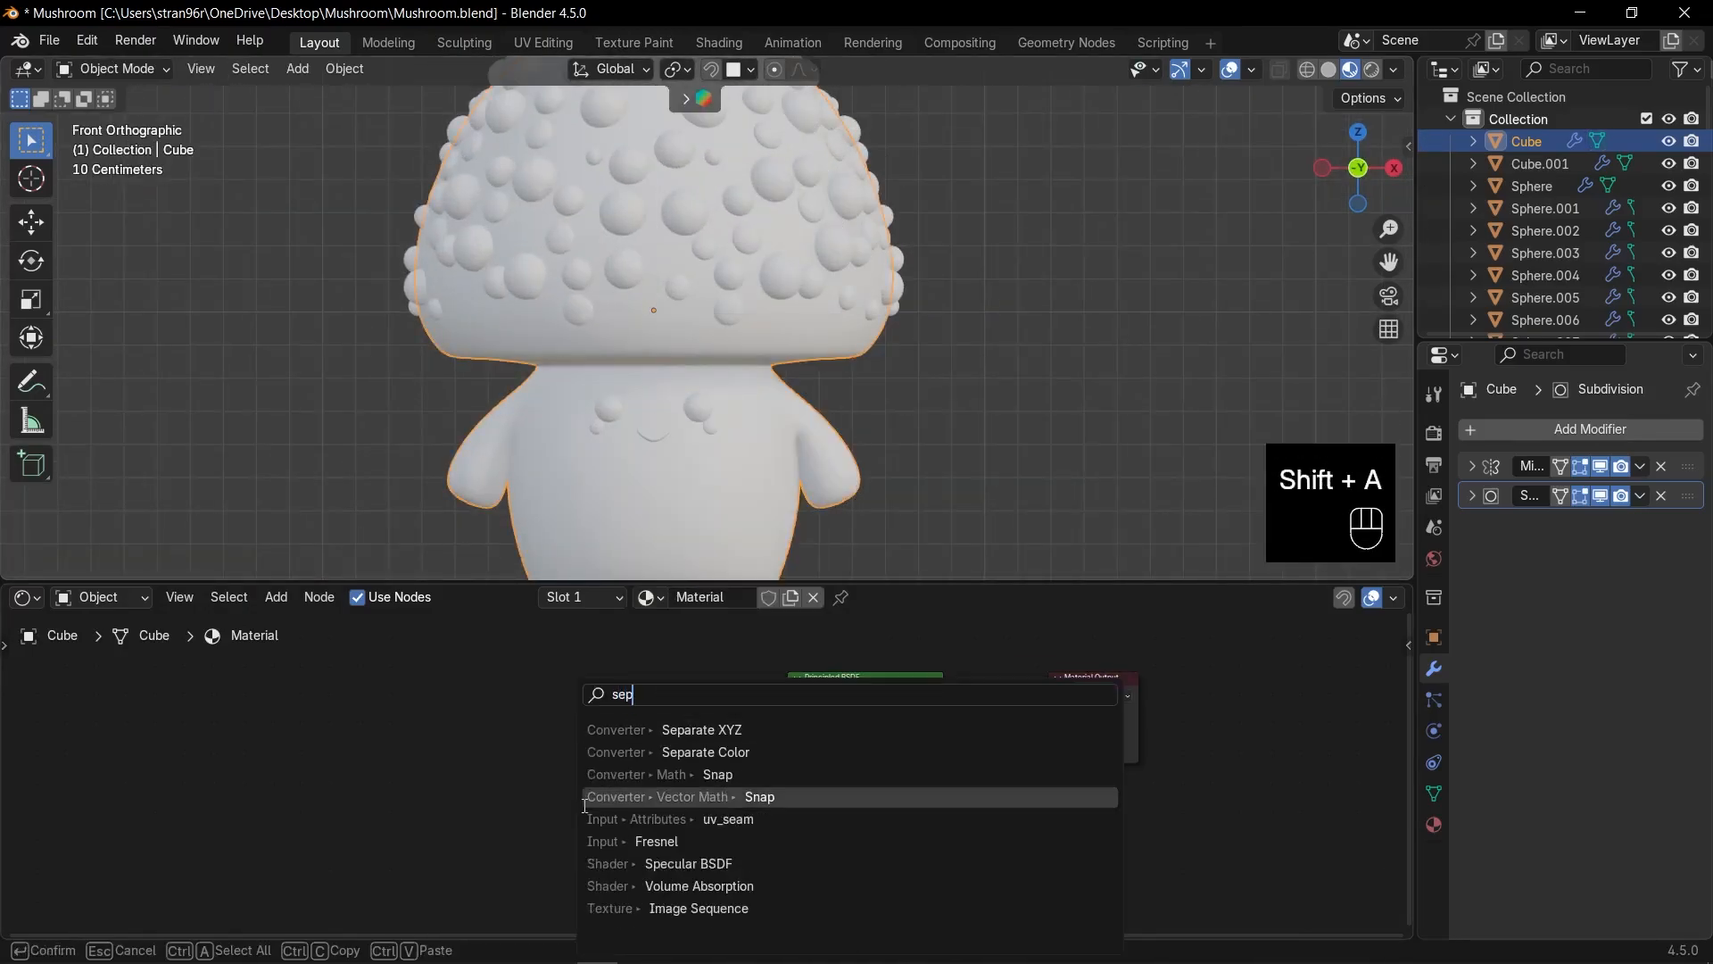
pyautogui.press('Up')
pyautogui.press('Up')
pyautogui.press('Up')
pyautogui.press('Return')
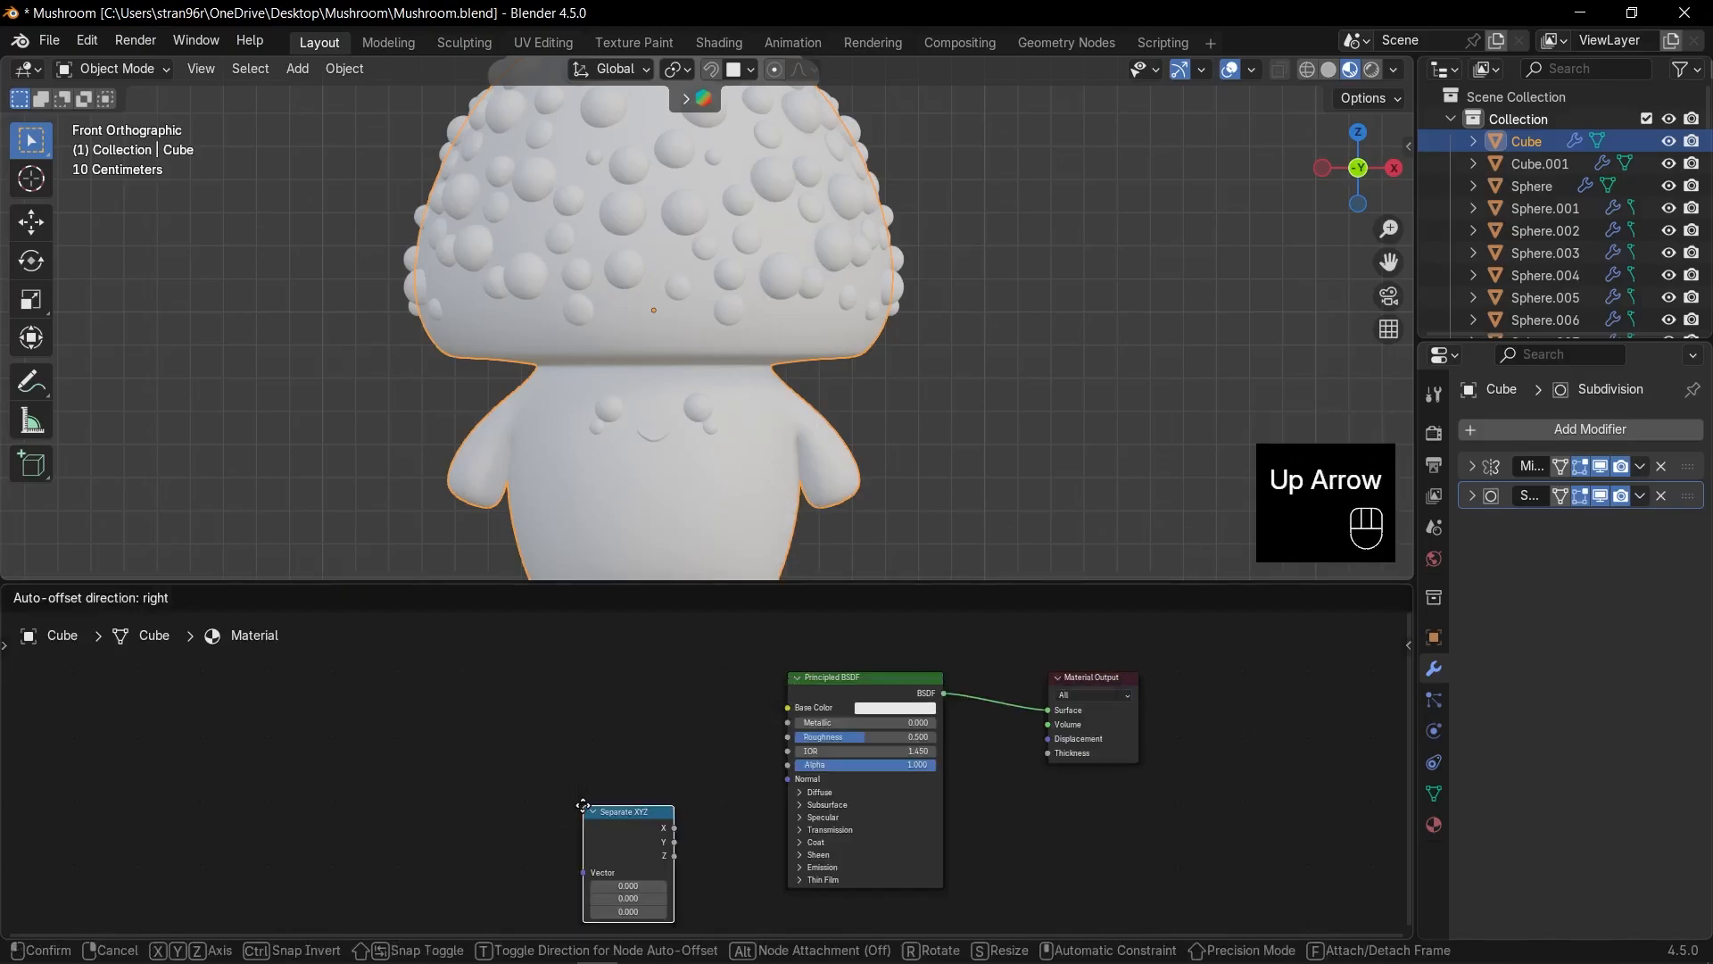
pyautogui.click(393, 727)
# Replace the Image Texture with a Generated → Mapping → Separate XYZ coordinate chain.
pyautogui.hotkey('ctrl', 't')
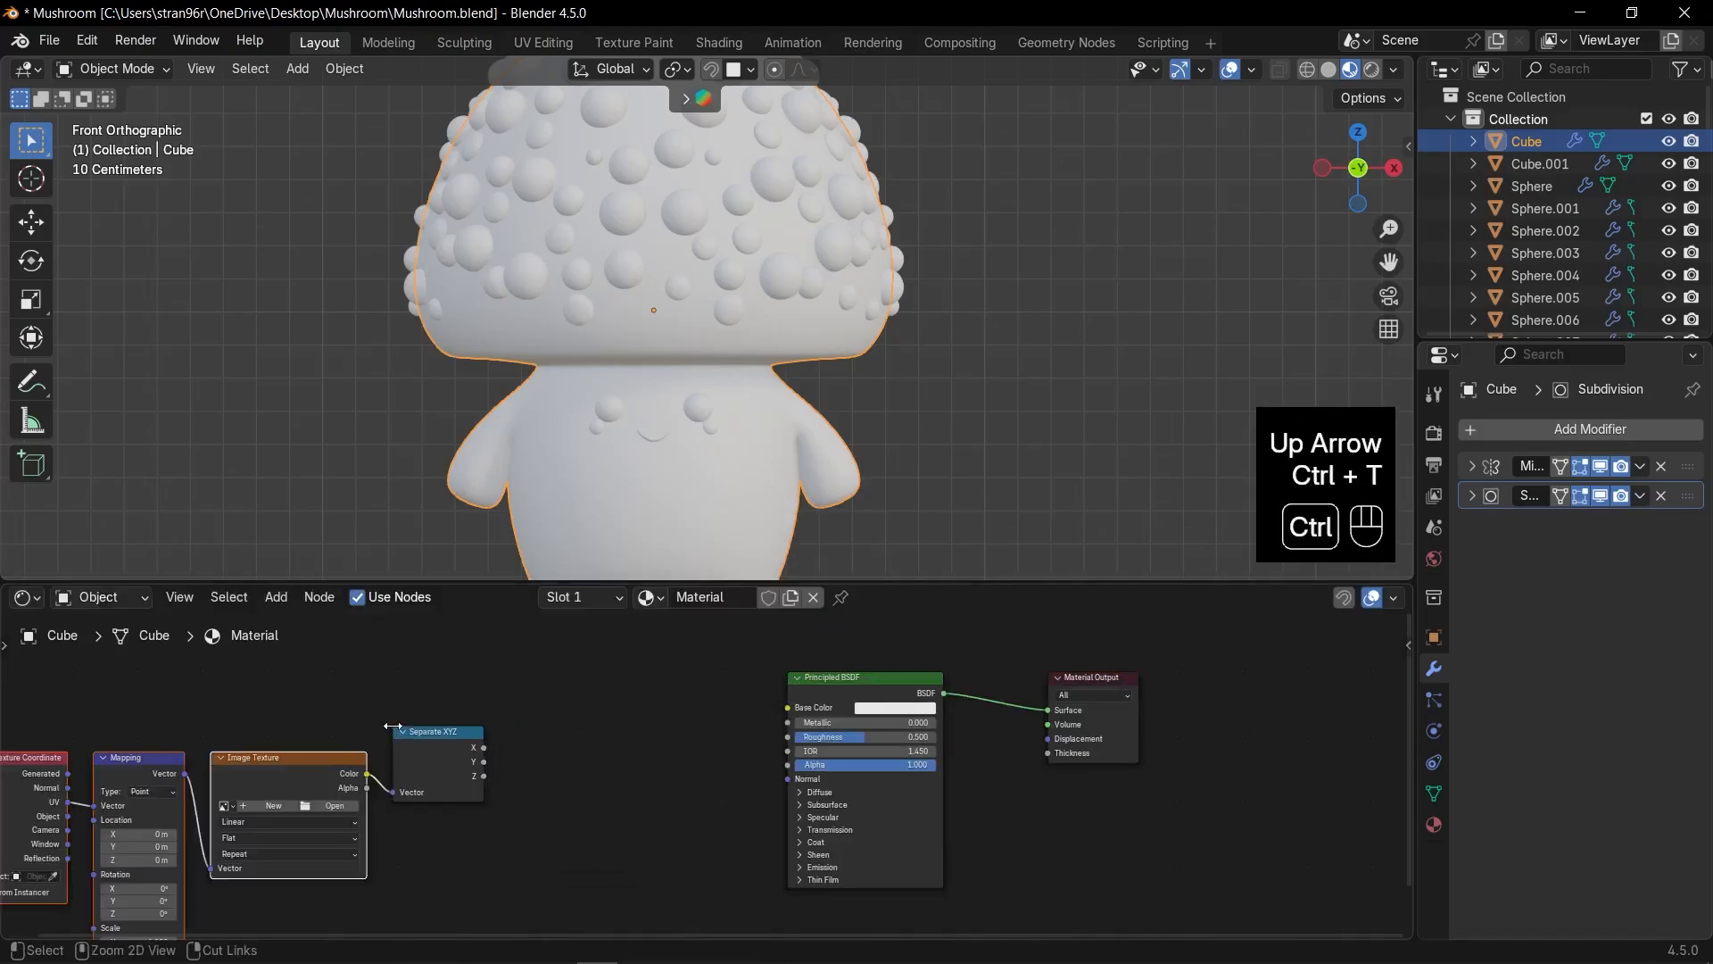
pyautogui.keyDown('shift'); pyautogui.moveTo(392, 728); pyautogui.dragTo(478, 735, button='middle'); pyautogui.keyUp('shift')
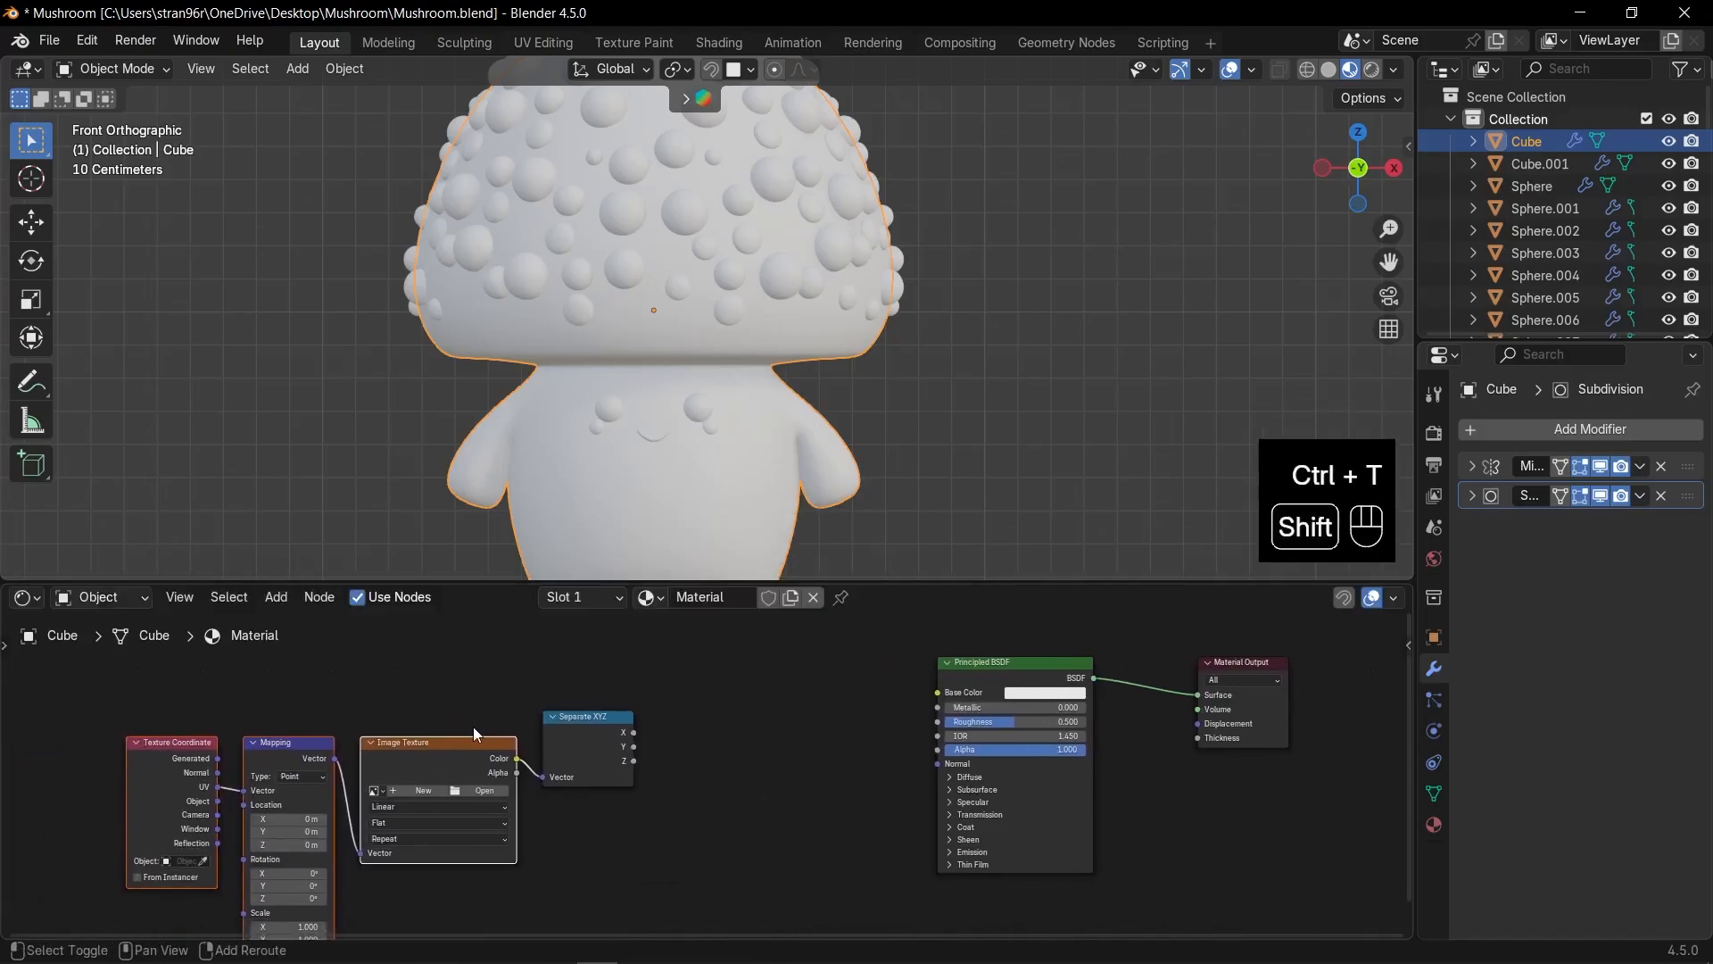
pyautogui.scroll(1, 478, 735)
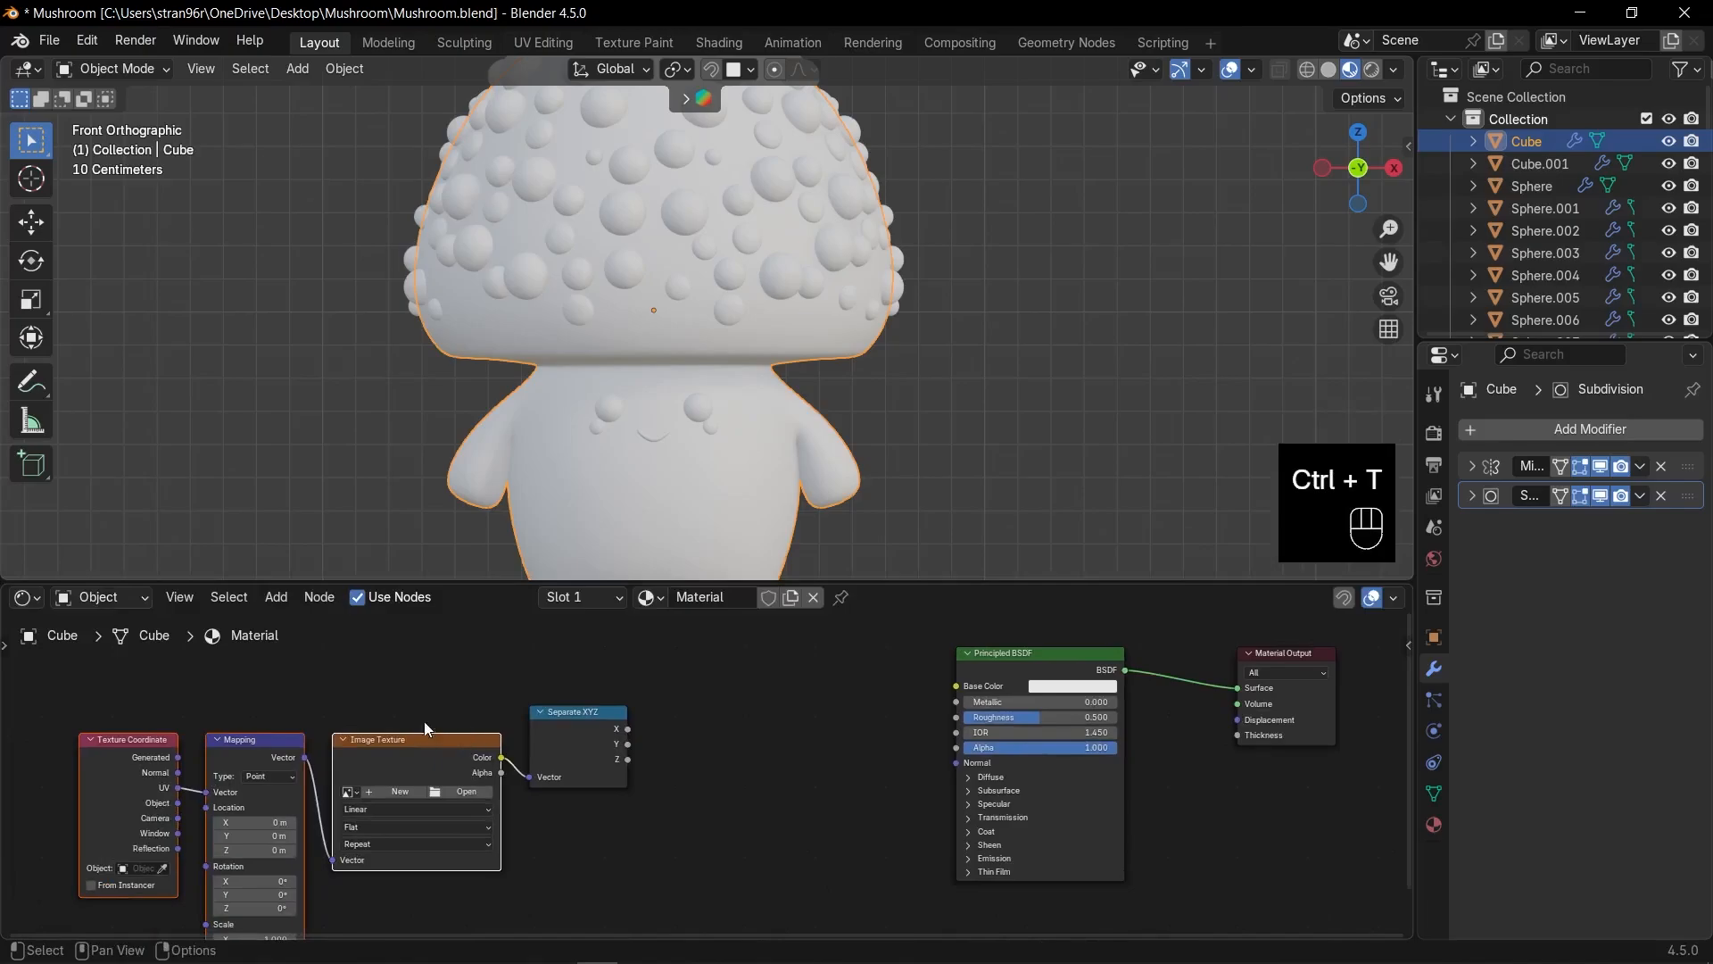
pyautogui.click(410, 700)
pyautogui.moveTo(399, 714); pyautogui.dragTo(421, 754)
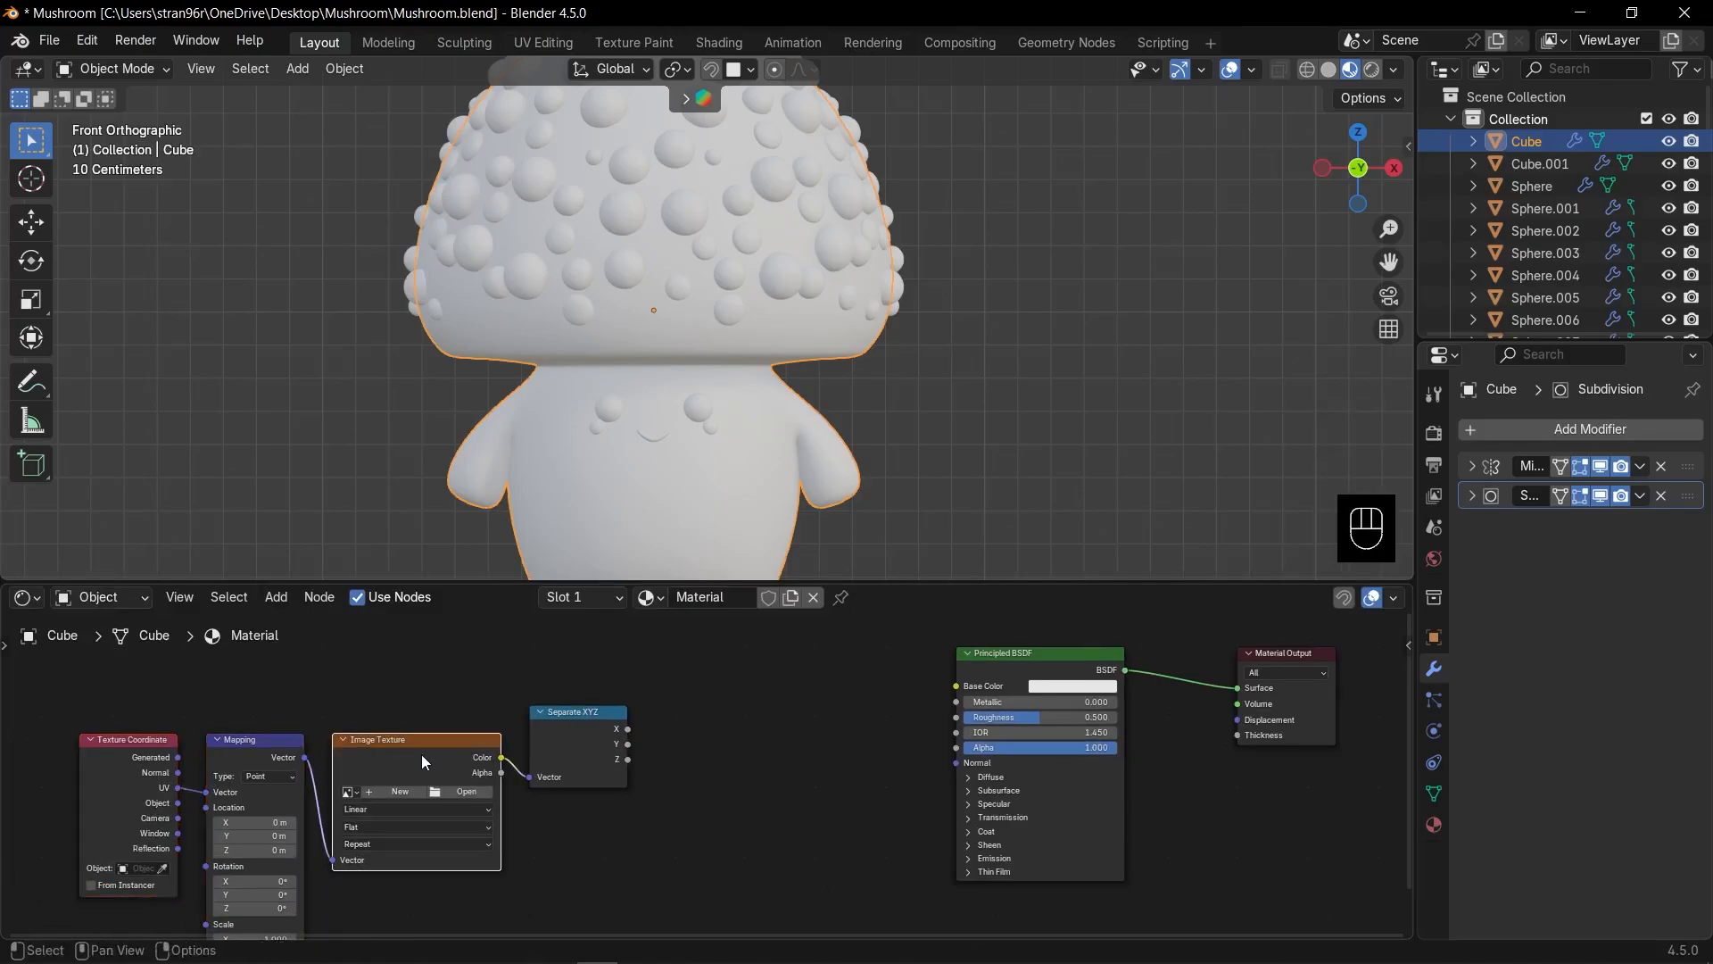
pyautogui.press('Delete')
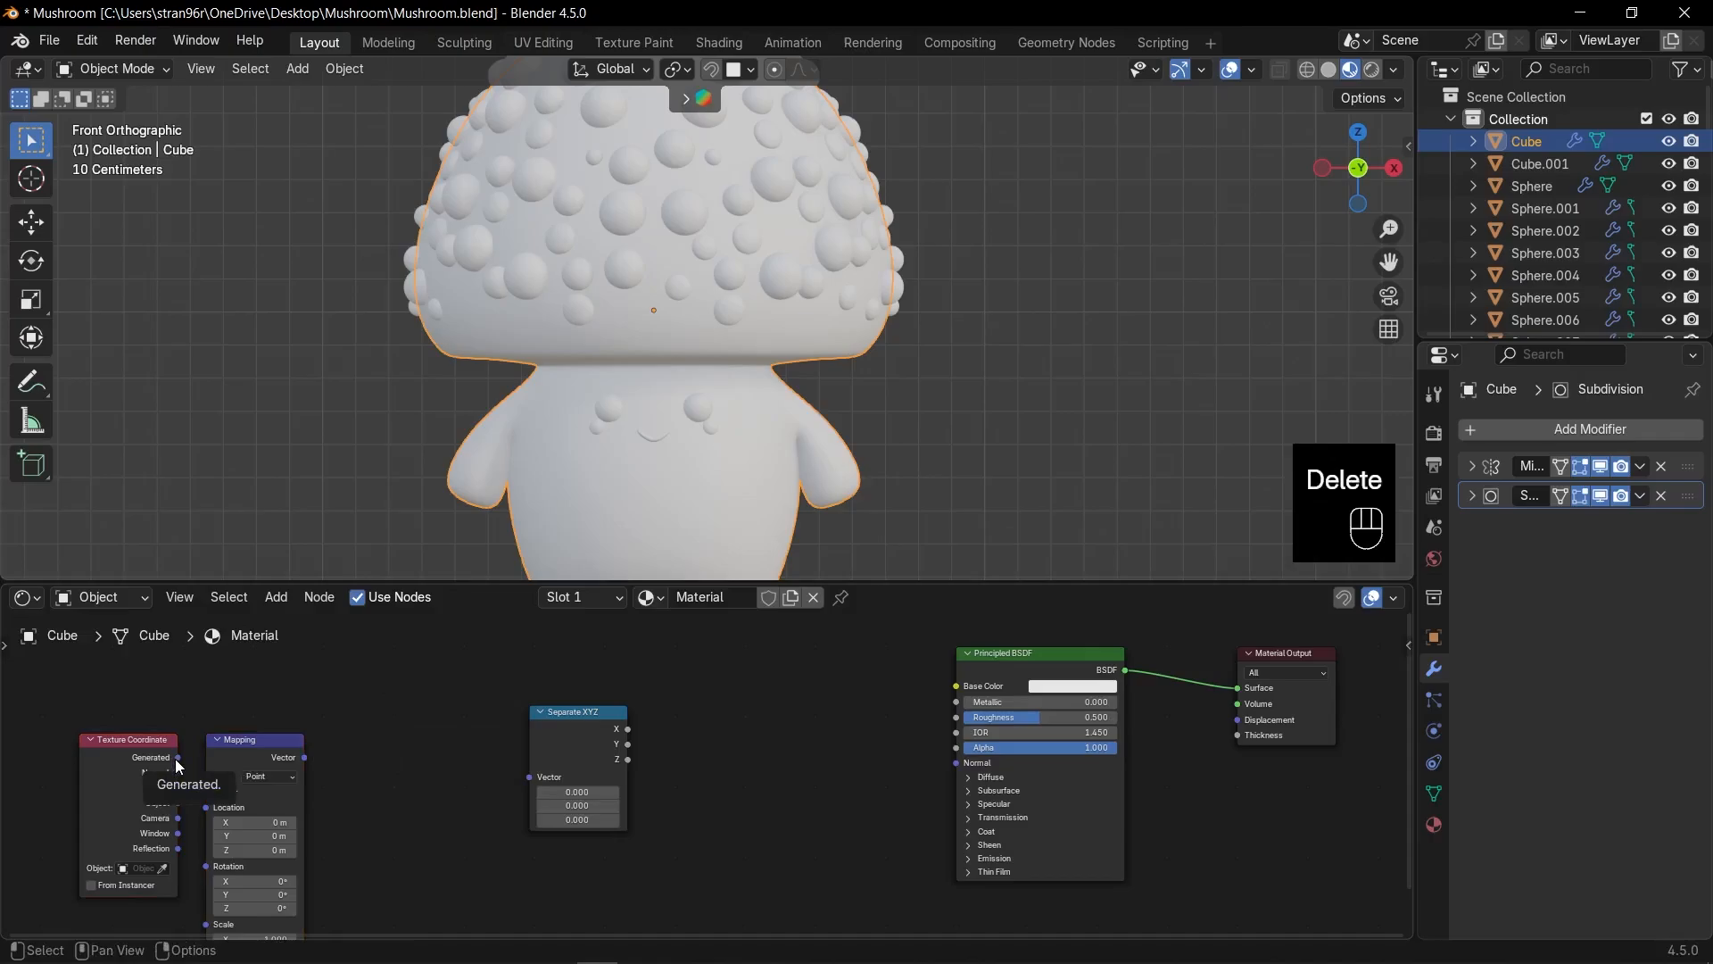
pyautogui.moveTo(178, 757); pyautogui.dragTo(207, 793)
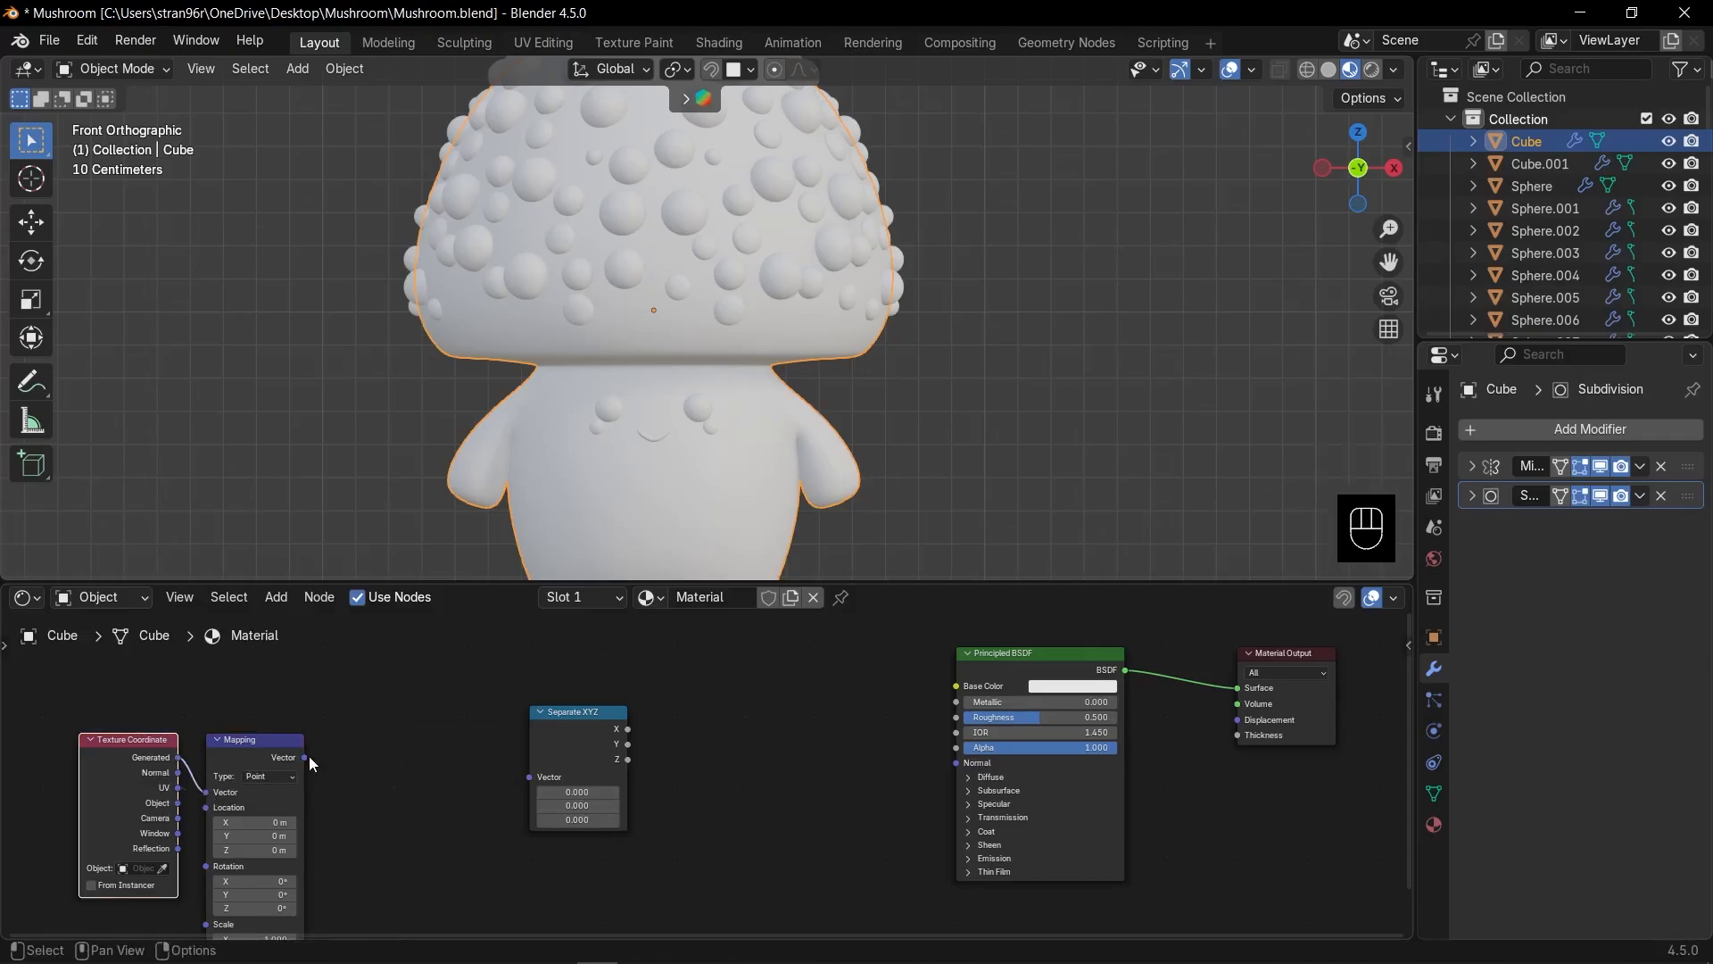
pyautogui.moveTo(304, 756); pyautogui.dragTo(496, 767)
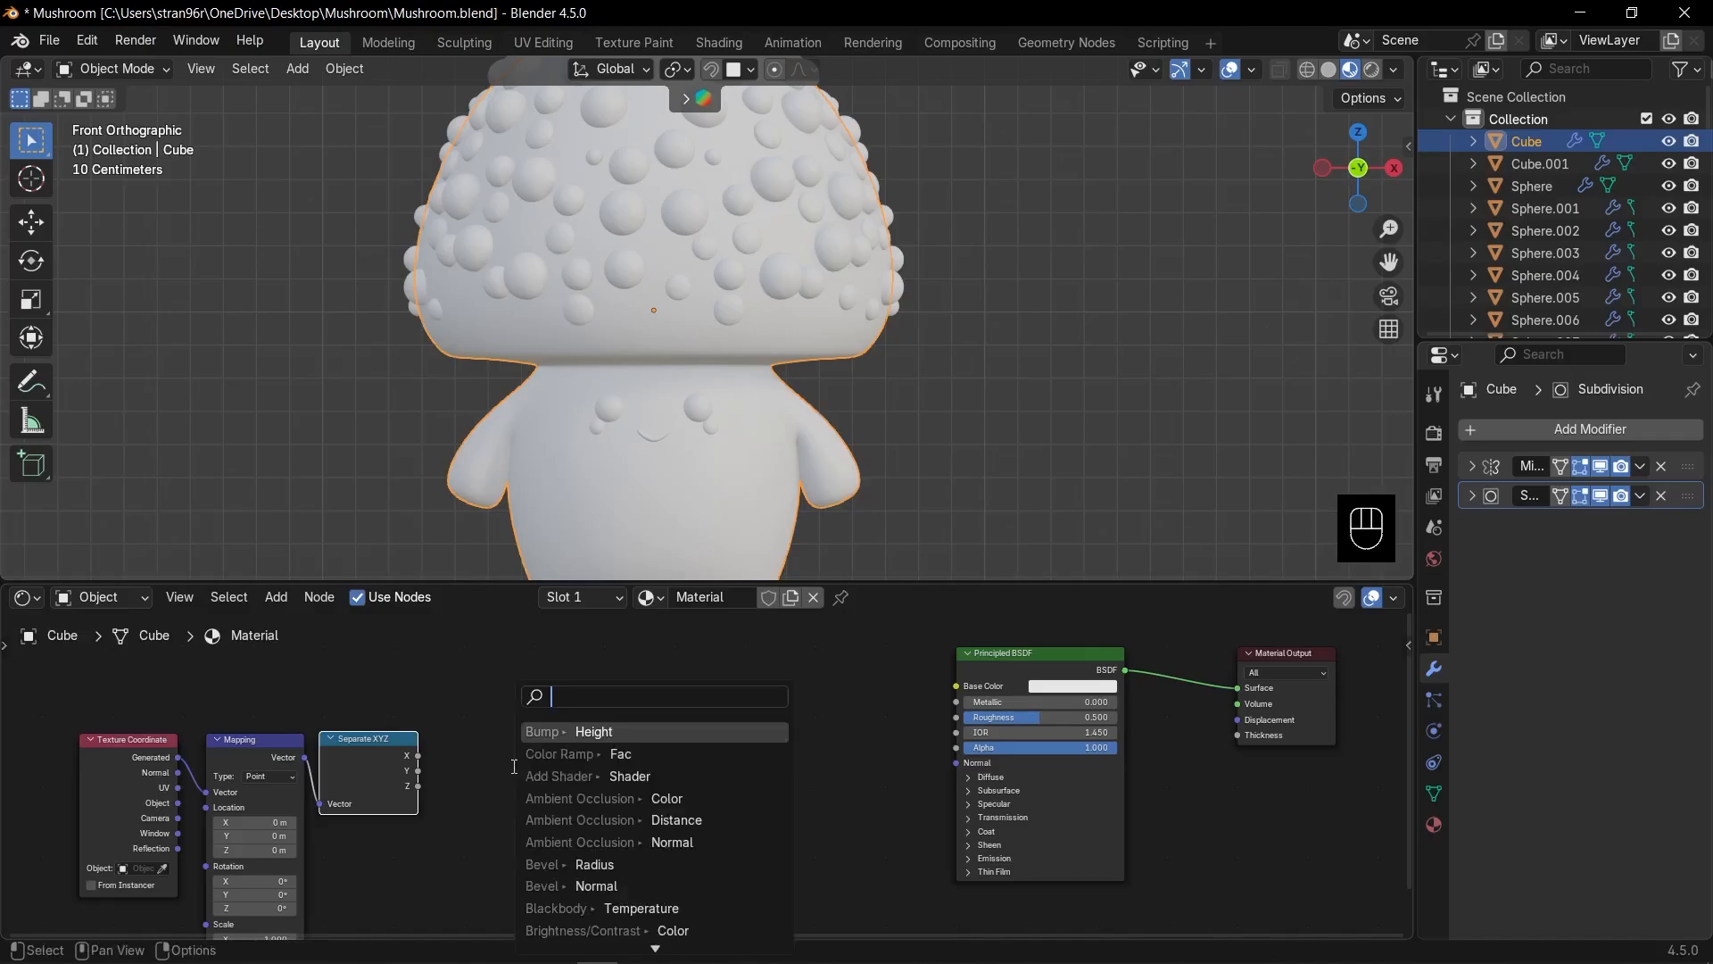
# Add a Color Ramp driven by the Z output and connect it to Base Color.
pyautogui.click(580, 650)
pyautogui.click(562, 719)
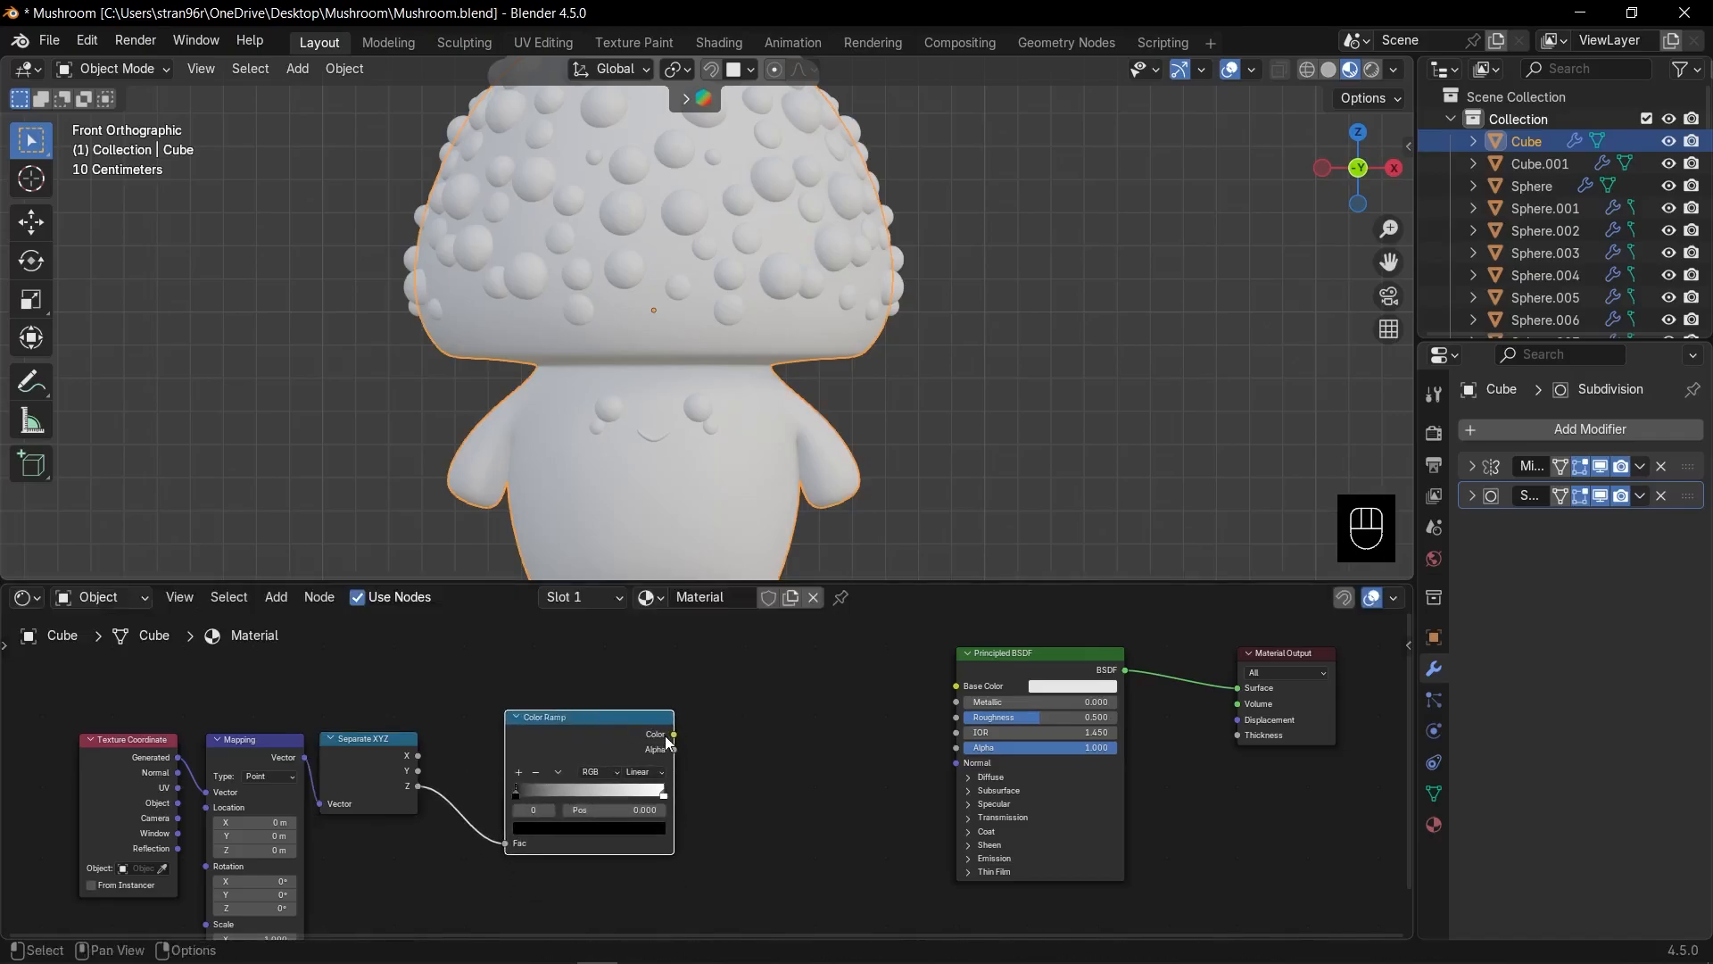
pyautogui.moveTo(674, 739); pyautogui.dragTo(982, 698)
pyautogui.moveTo(674, 734); pyautogui.dragTo(705, 723)
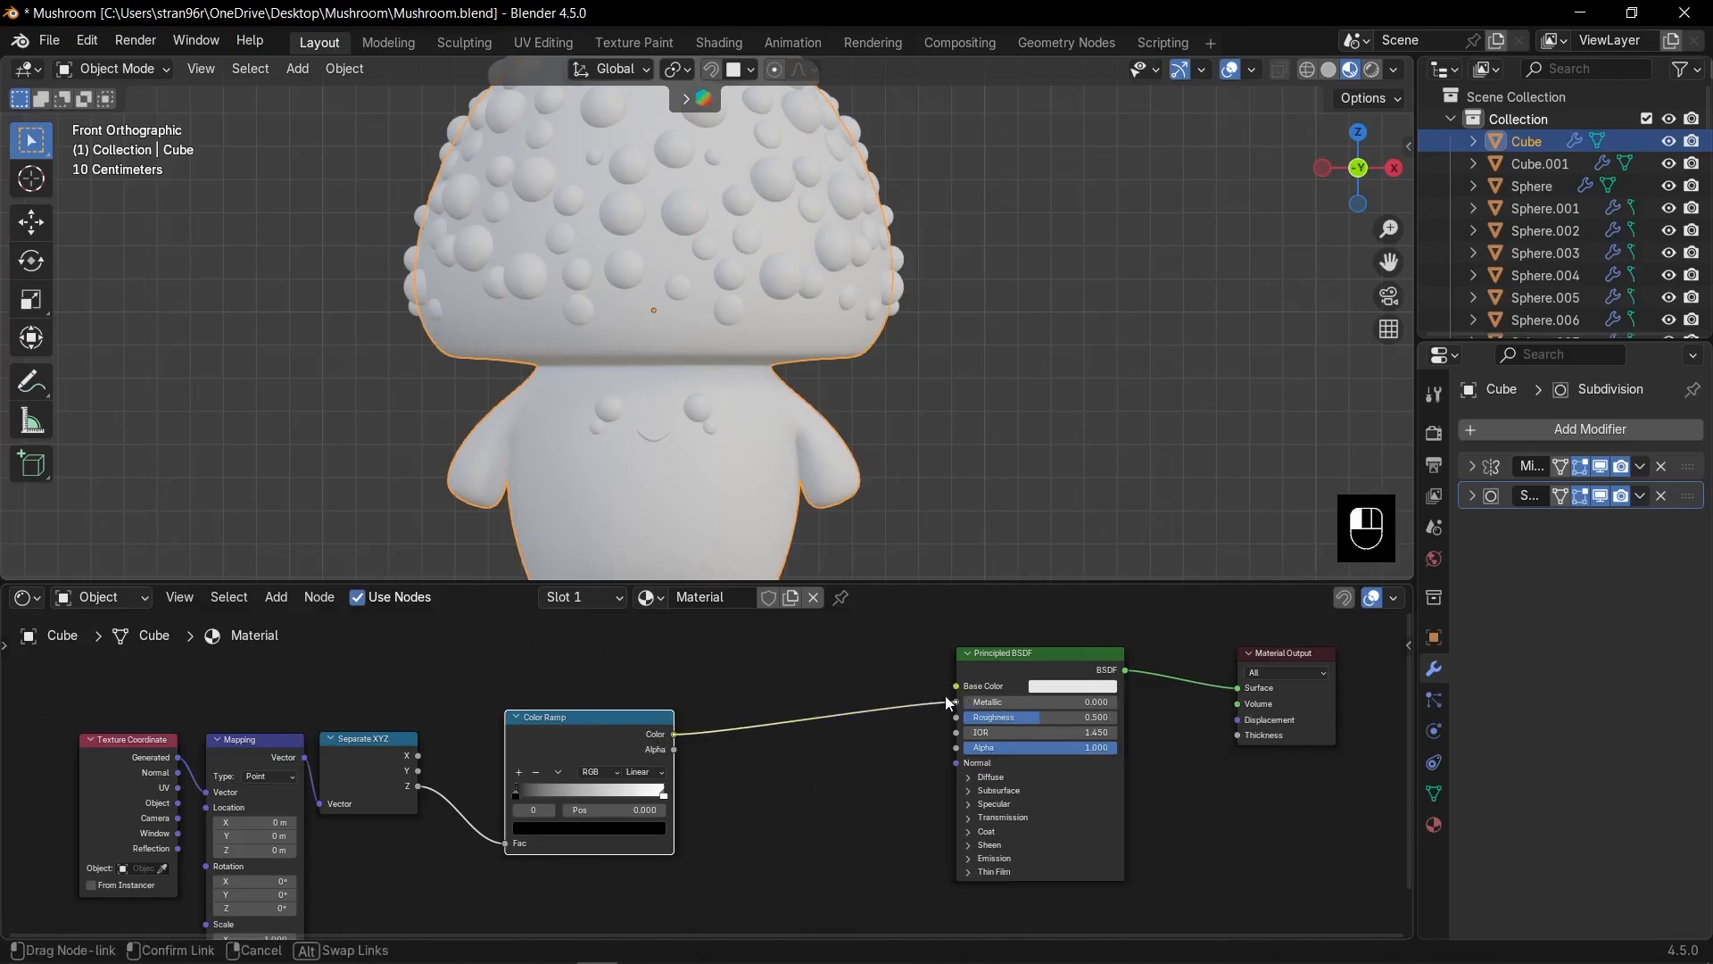
pyautogui.moveTo(945, 694); pyautogui.dragTo(950, 690)
pyautogui.scroll(-2, 746, 453)
pyautogui.scroll(1, 542, 832)
# Set the ramp's bottom stop to dark brown and its top stop to pale orange.
pyautogui.click(542, 833)
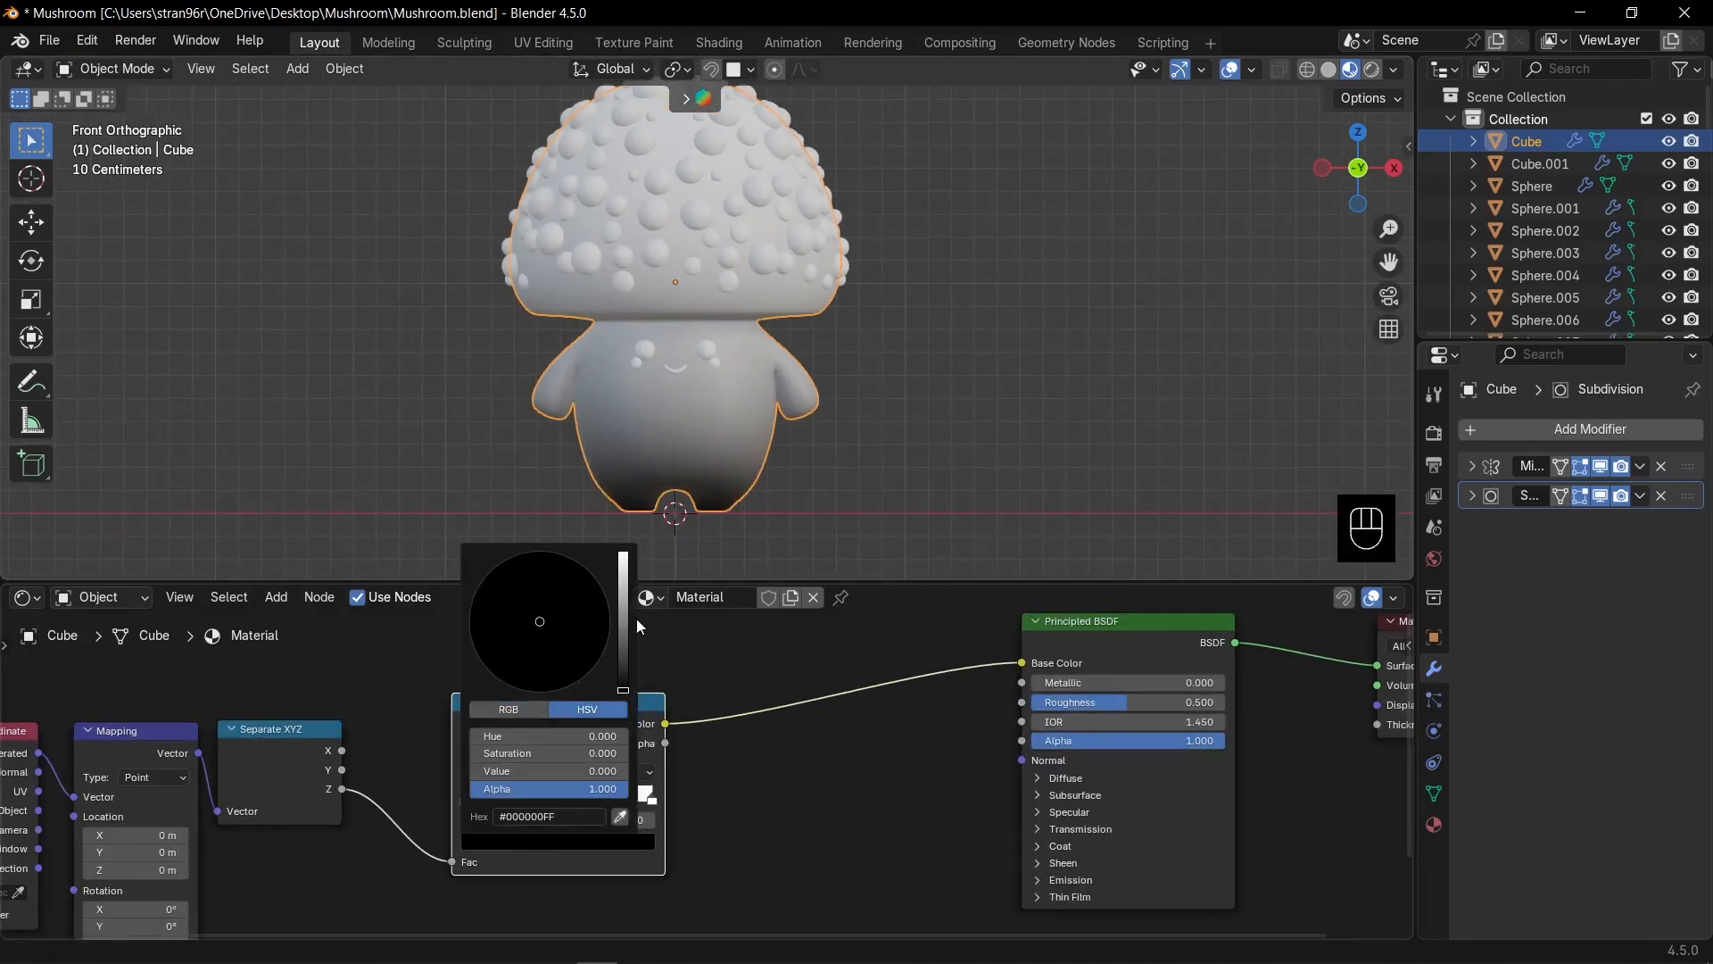
pyautogui.moveTo(624, 676)
pyautogui.mouseDown()
pyautogui.moveTo(518, 670)
pyautogui.moveTo(515, 631)
pyautogui.moveTo(530, 640)
pyautogui.mouseUp()
pyautogui.click(653, 802)
pyautogui.click(592, 841)
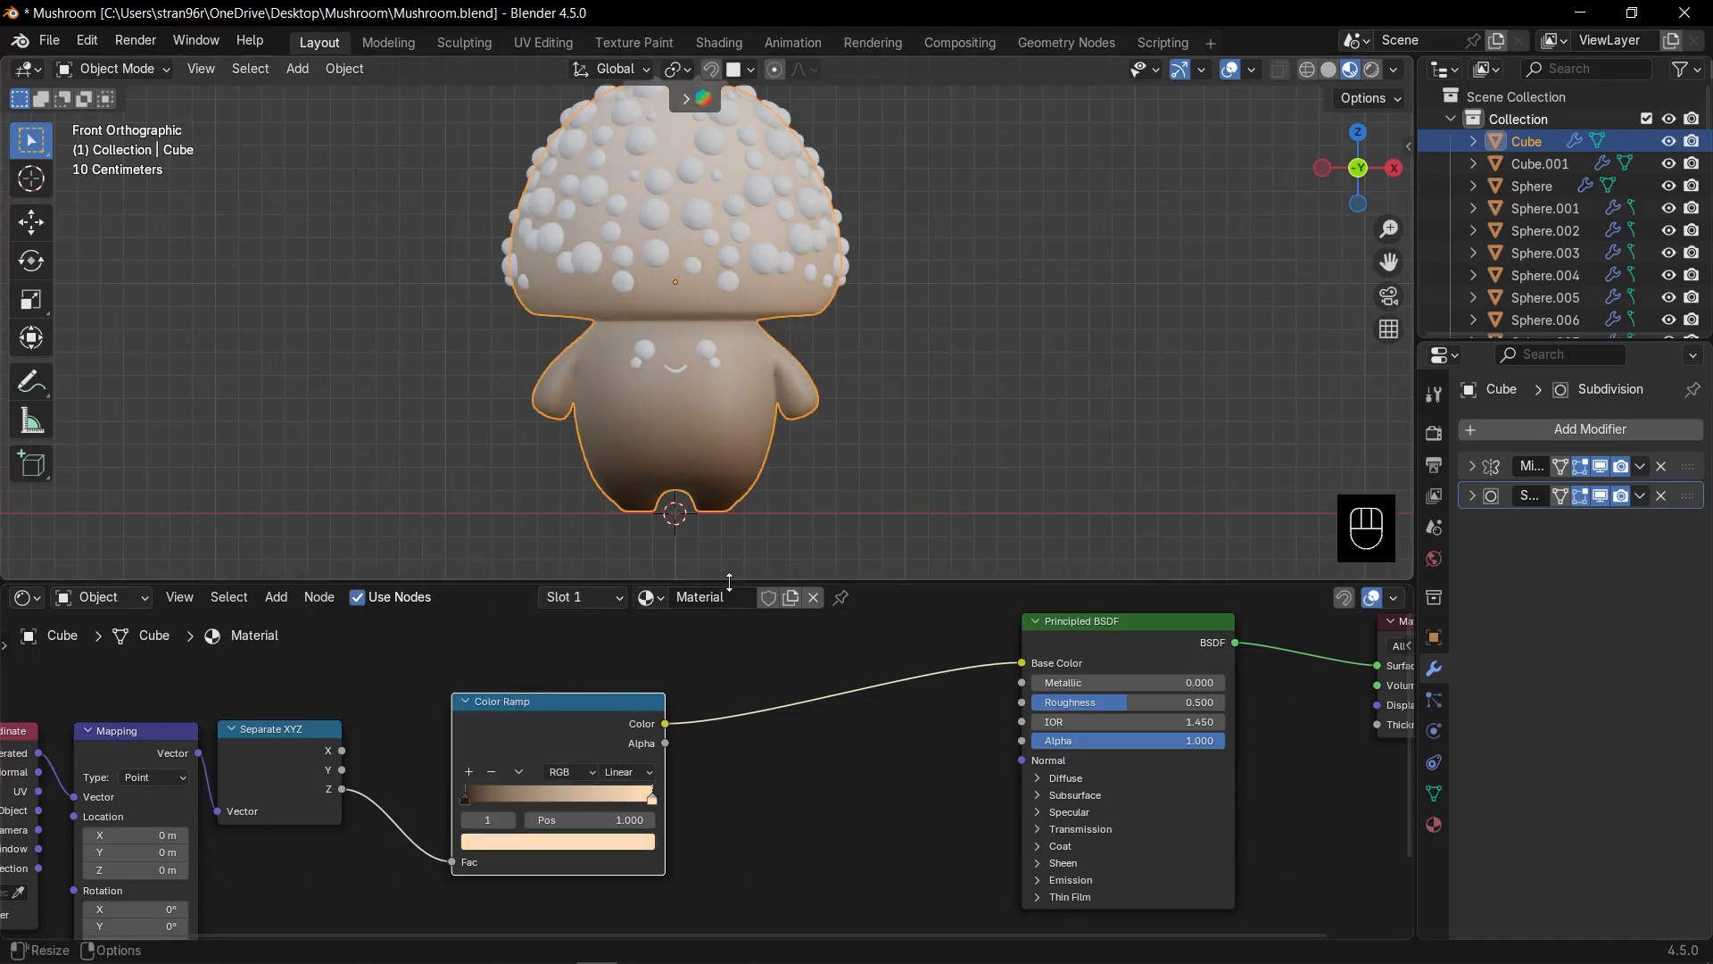
pyautogui.keyDown('shift'); pyautogui.moveTo(712, 349); pyautogui.dragTo(725, 379, button='middle'); pyautogui.keyUp('shift')
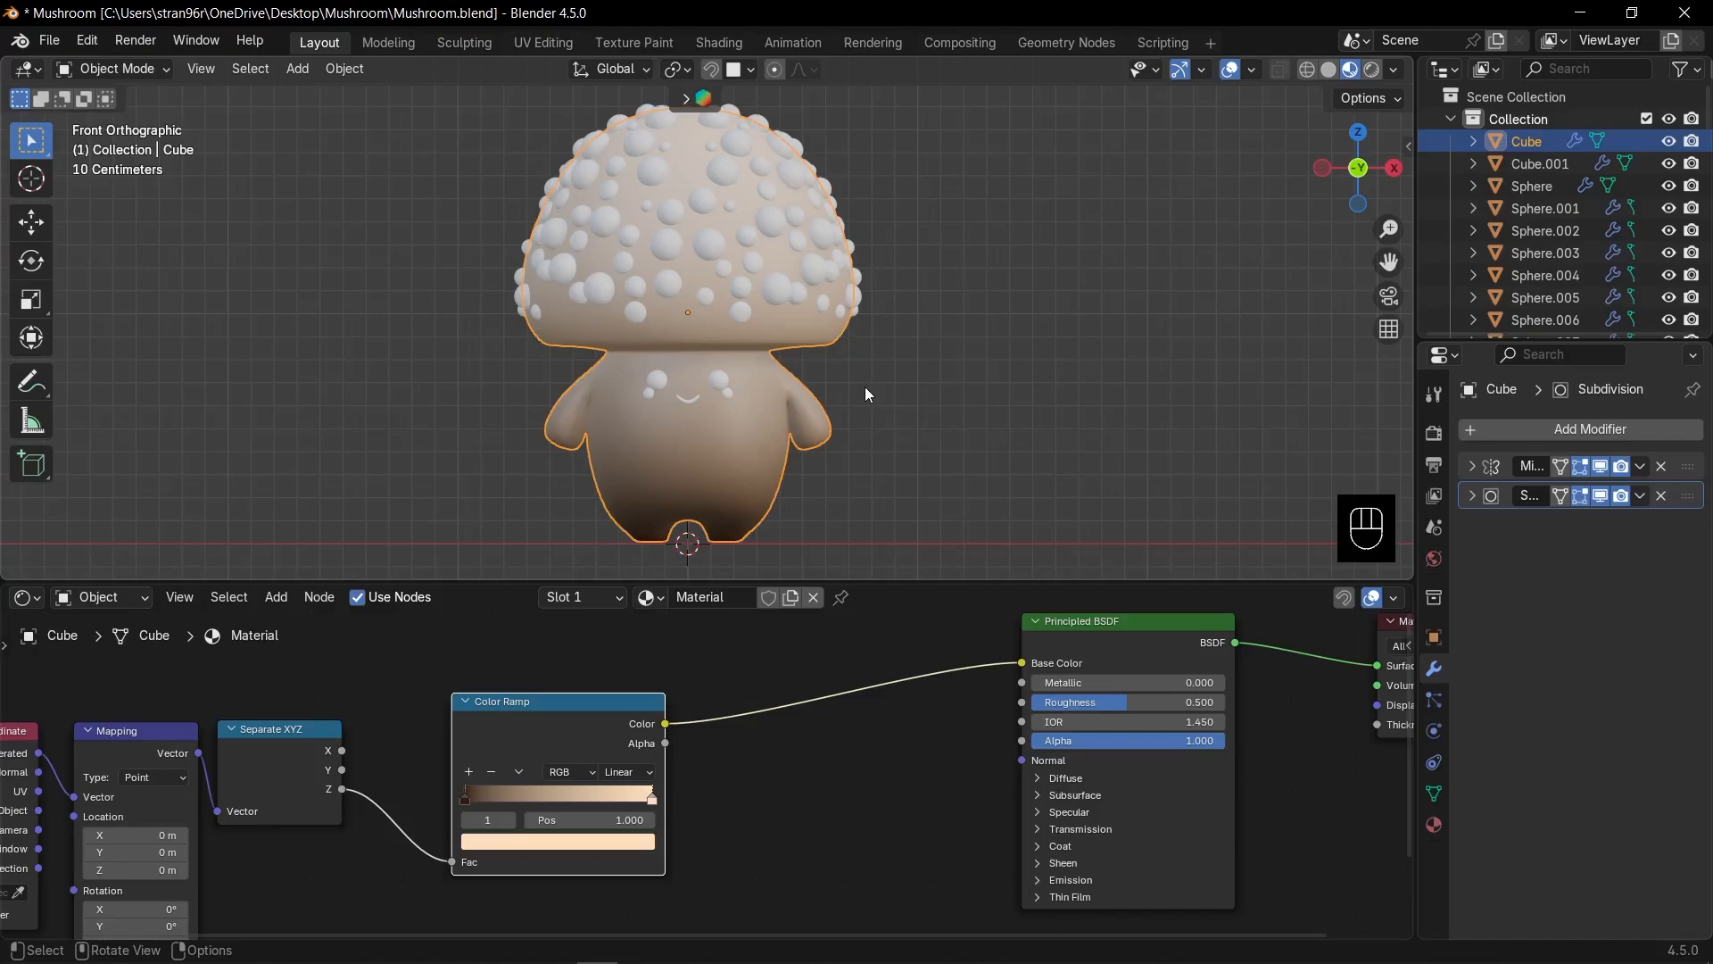
# Select the connected cap faces and assign them to a new second material slot.
pyautogui.press('Tab')
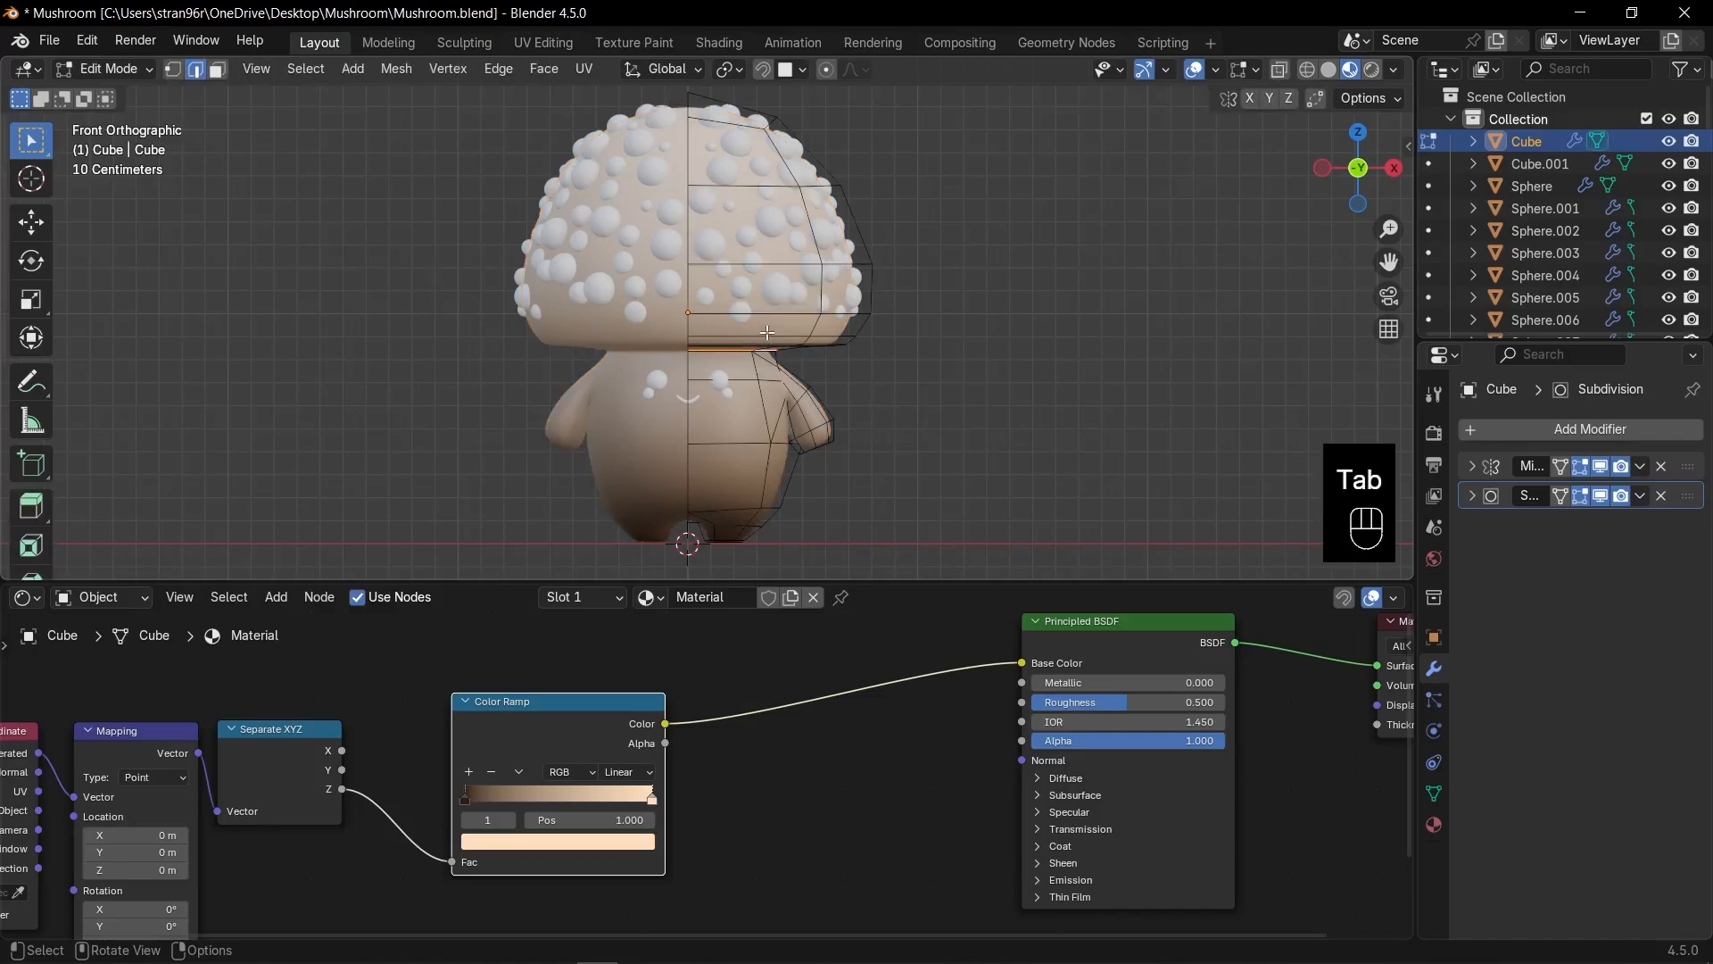
pyautogui.press('3')
pyautogui.press('l')
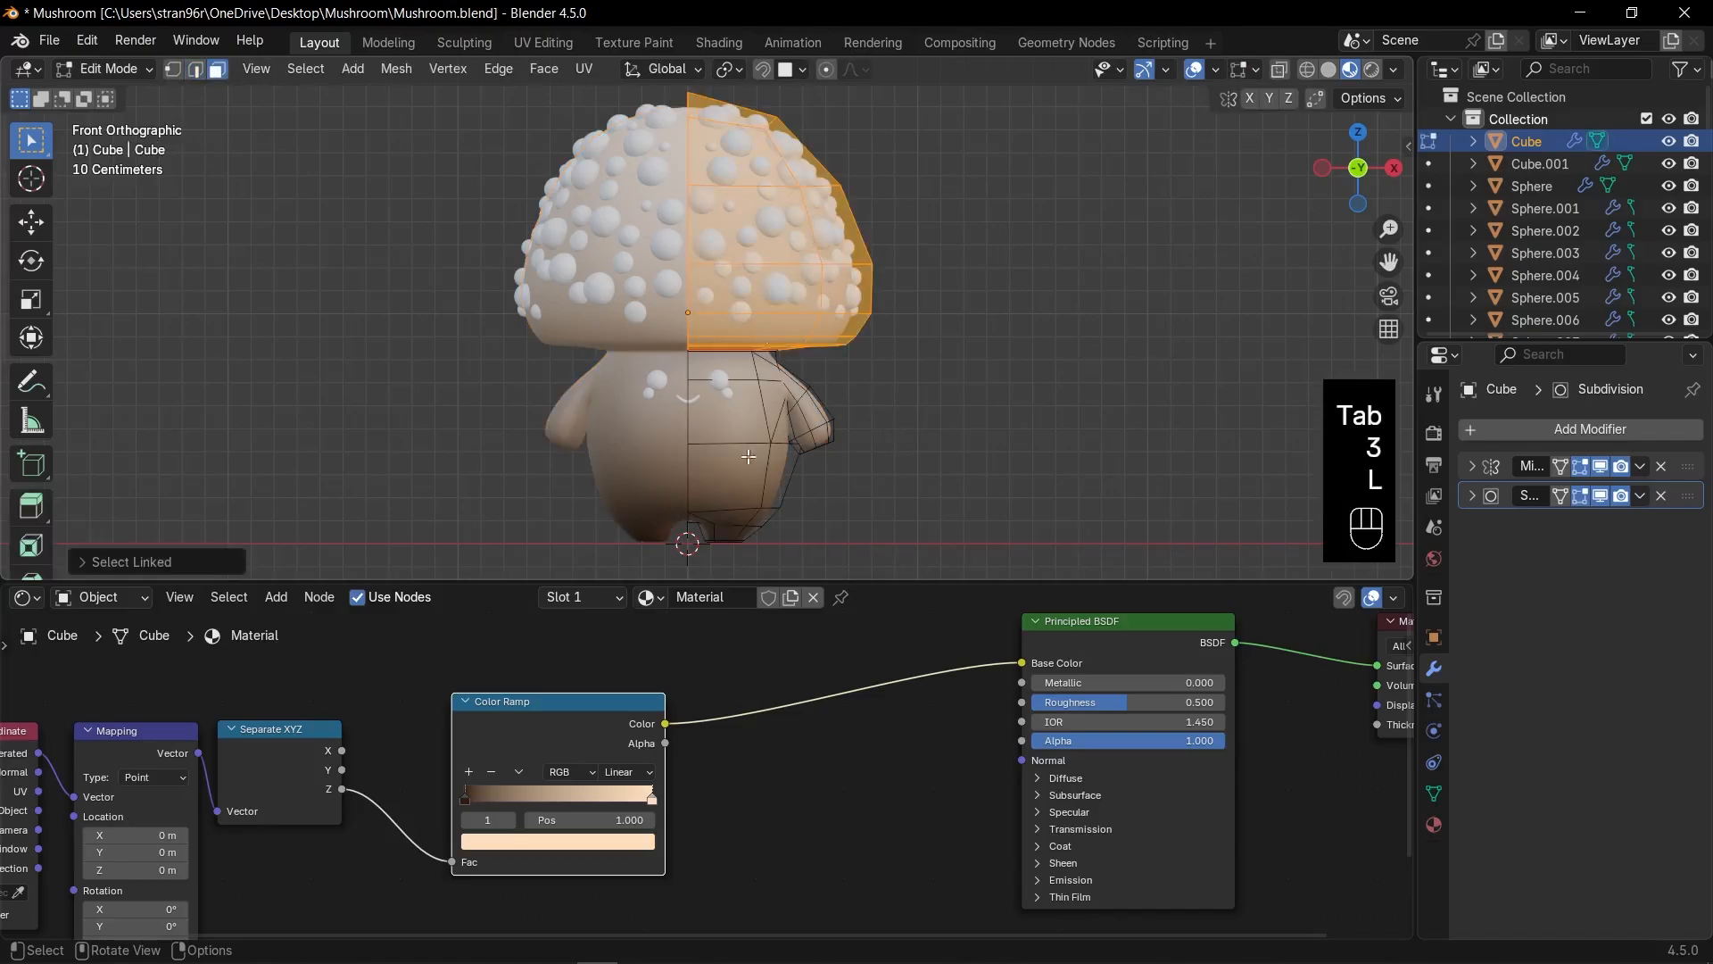
pyautogui.click(593, 597)
pyautogui.click(703, 416)
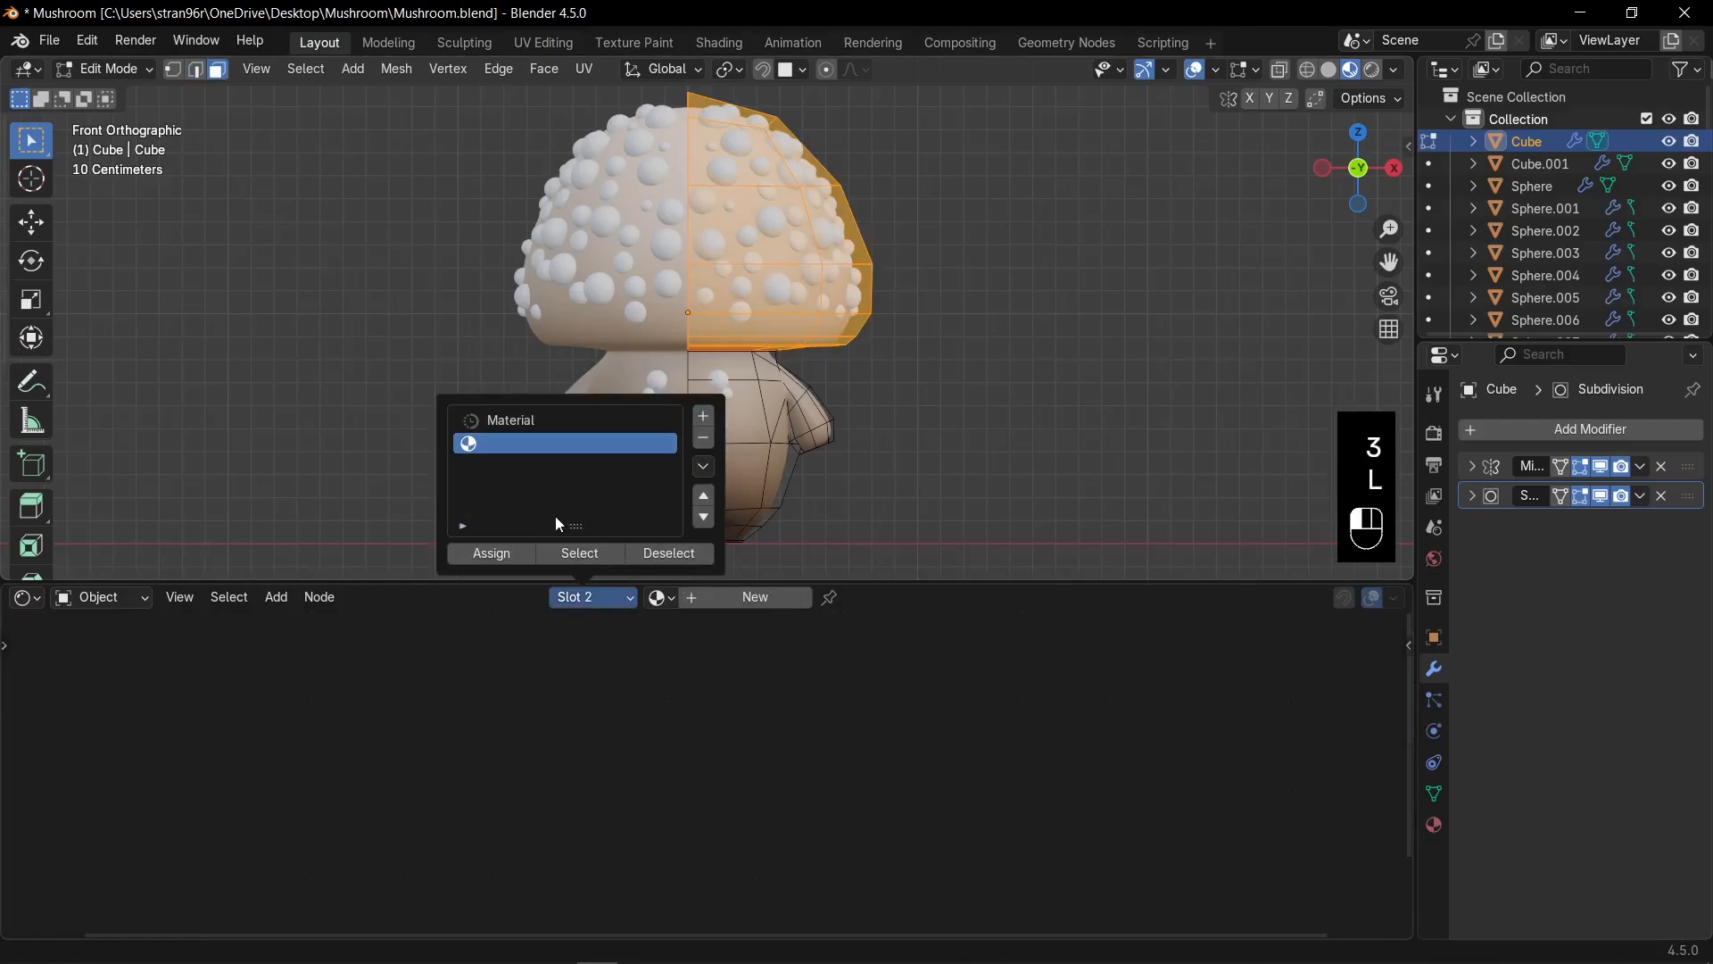
pyautogui.click(491, 553)
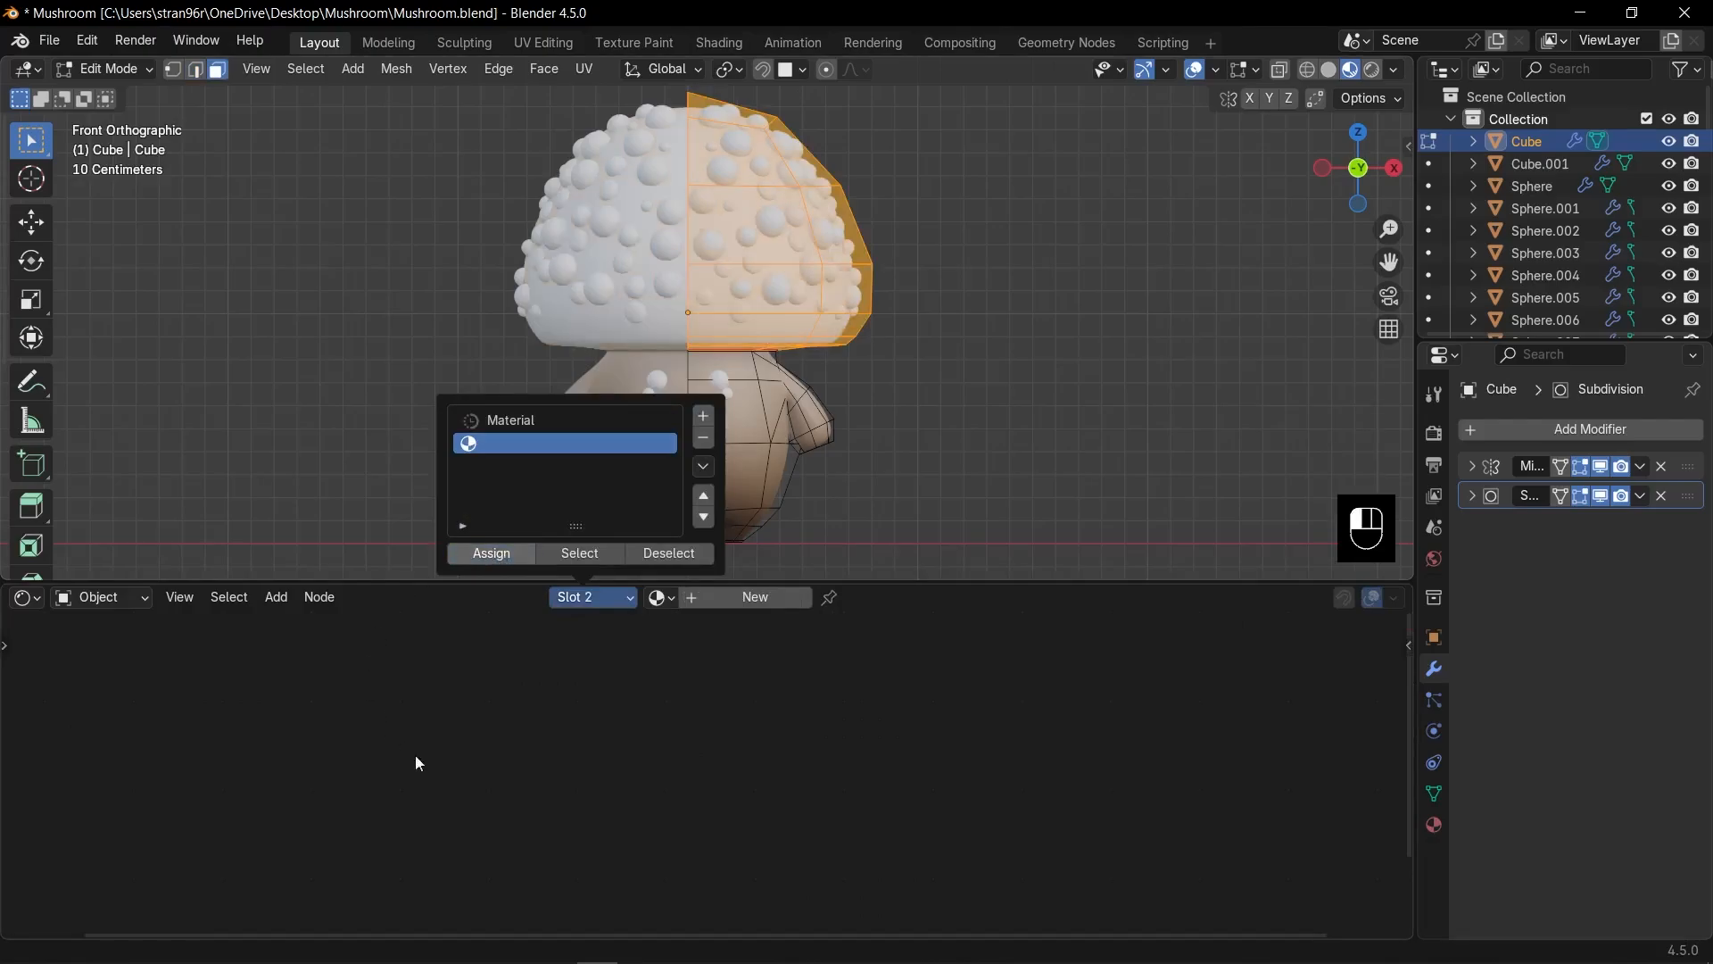
# Create Material.001 for the cap with a red Base Color and roughness 0.325.
pyautogui.click(773, 598)
pyautogui.click(692, 739)
pyautogui.click(721, 557)
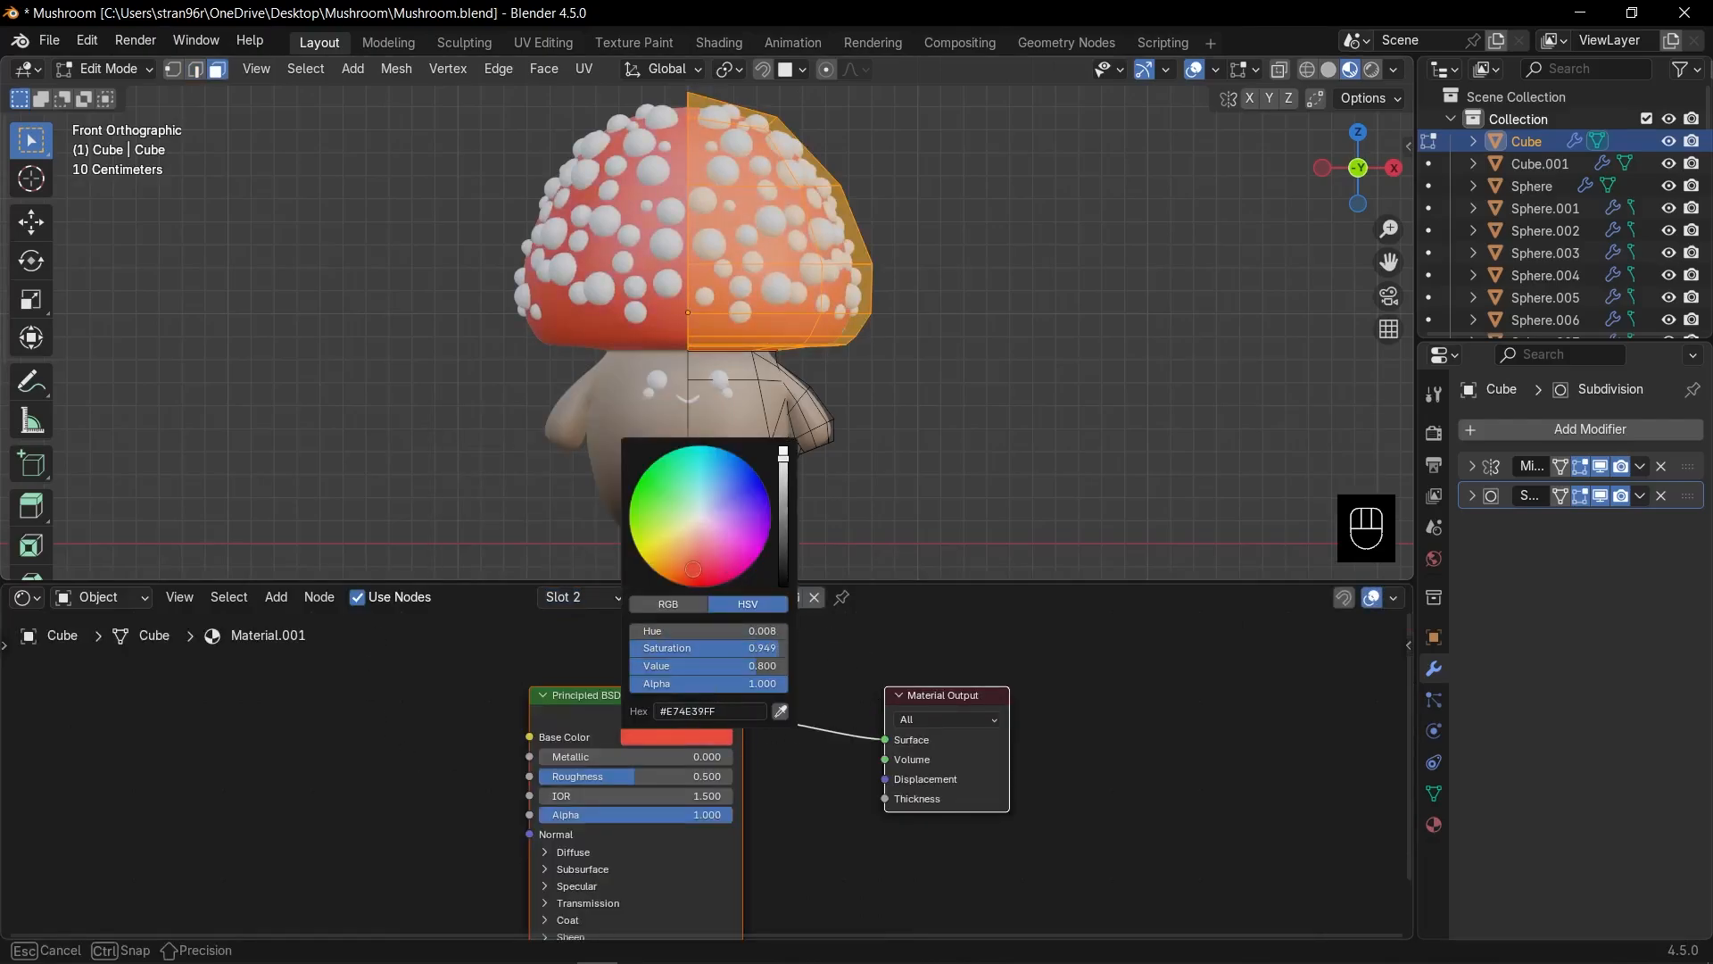
pyautogui.moveTo(592, 775); pyautogui.dragTo(557, 775)
# Give the cap spots object a new material with a pale white Base Color.
pyautogui.press('Tab')
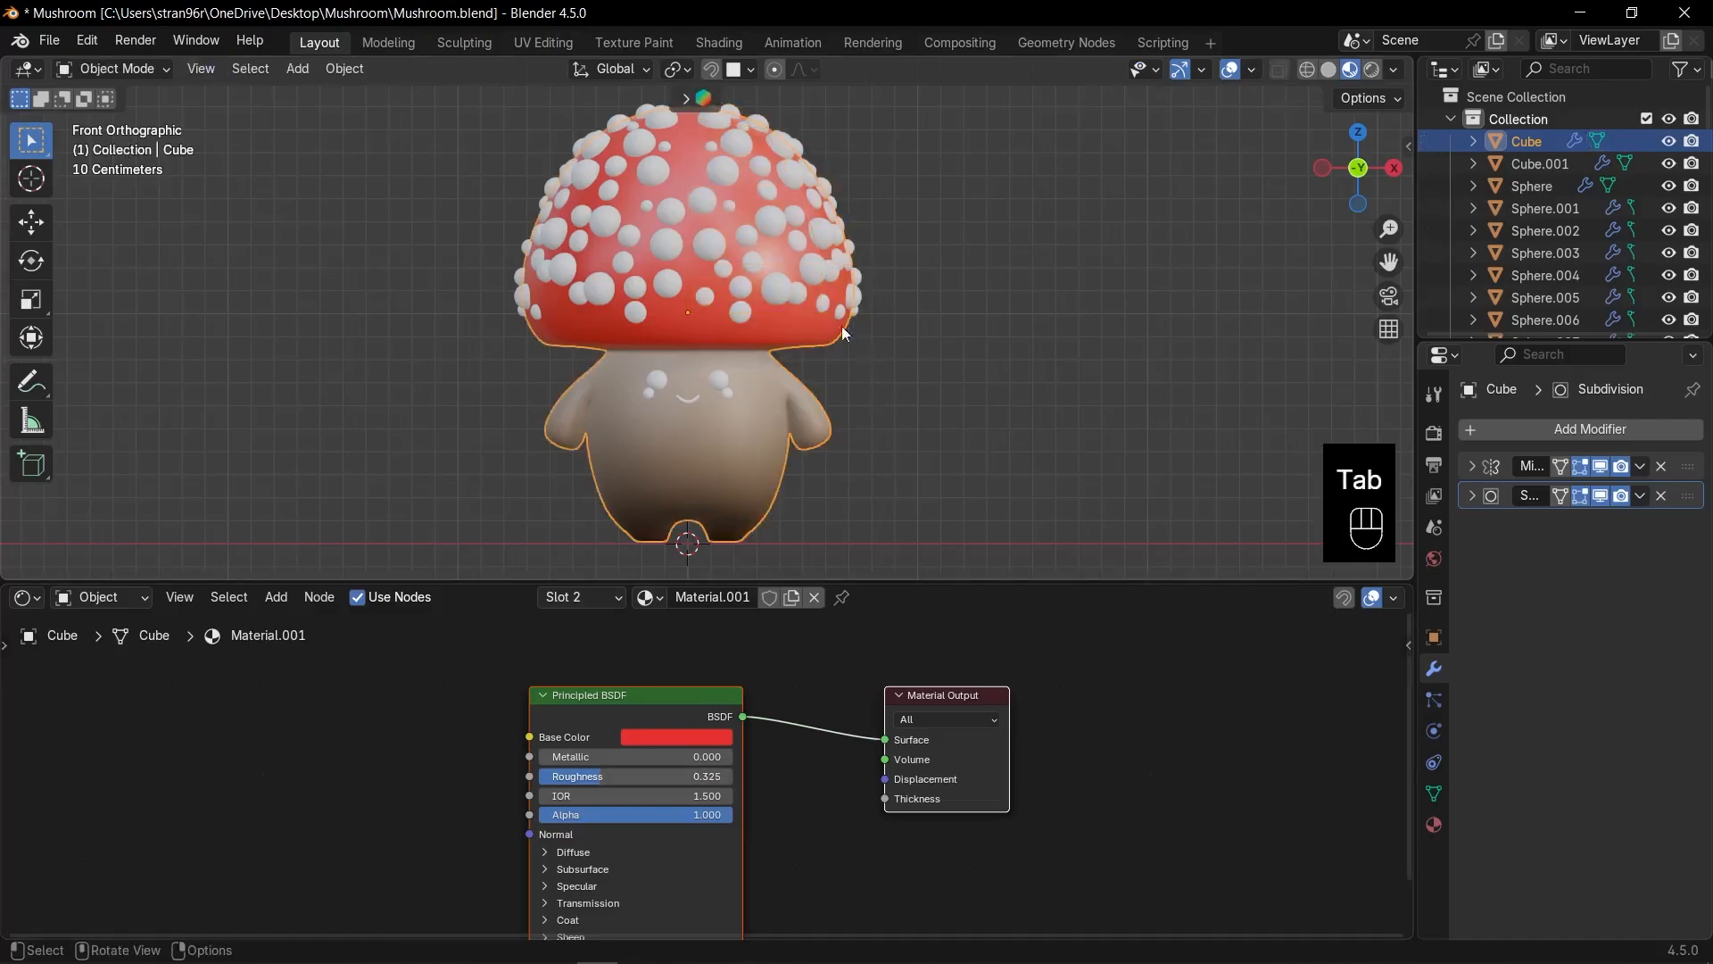
pyautogui.click(770, 223)
pyautogui.click(754, 597)
pyautogui.click(676, 738)
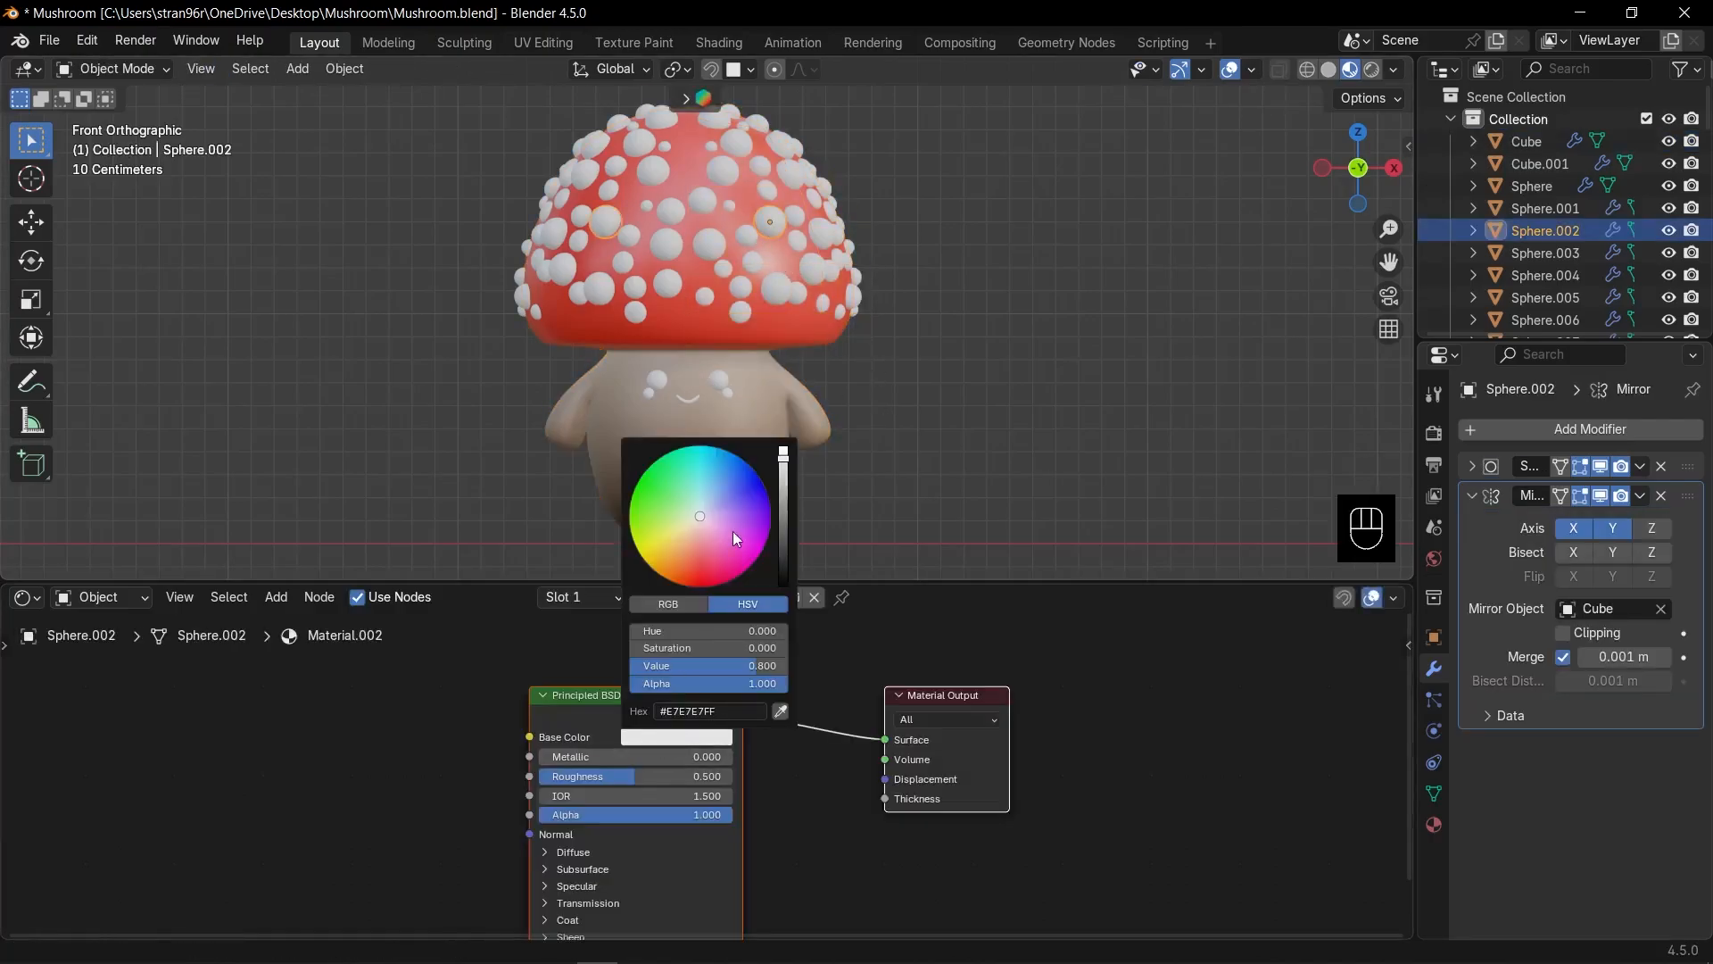
pyautogui.click(688, 529)
# Give the eyes a new near-black material (Material.003) with roughness 0.322.
pyautogui.scroll(4, 805, 373)
pyautogui.keyDown('shift'); pyautogui.click(793, 362); pyautogui.keyUp('shift')
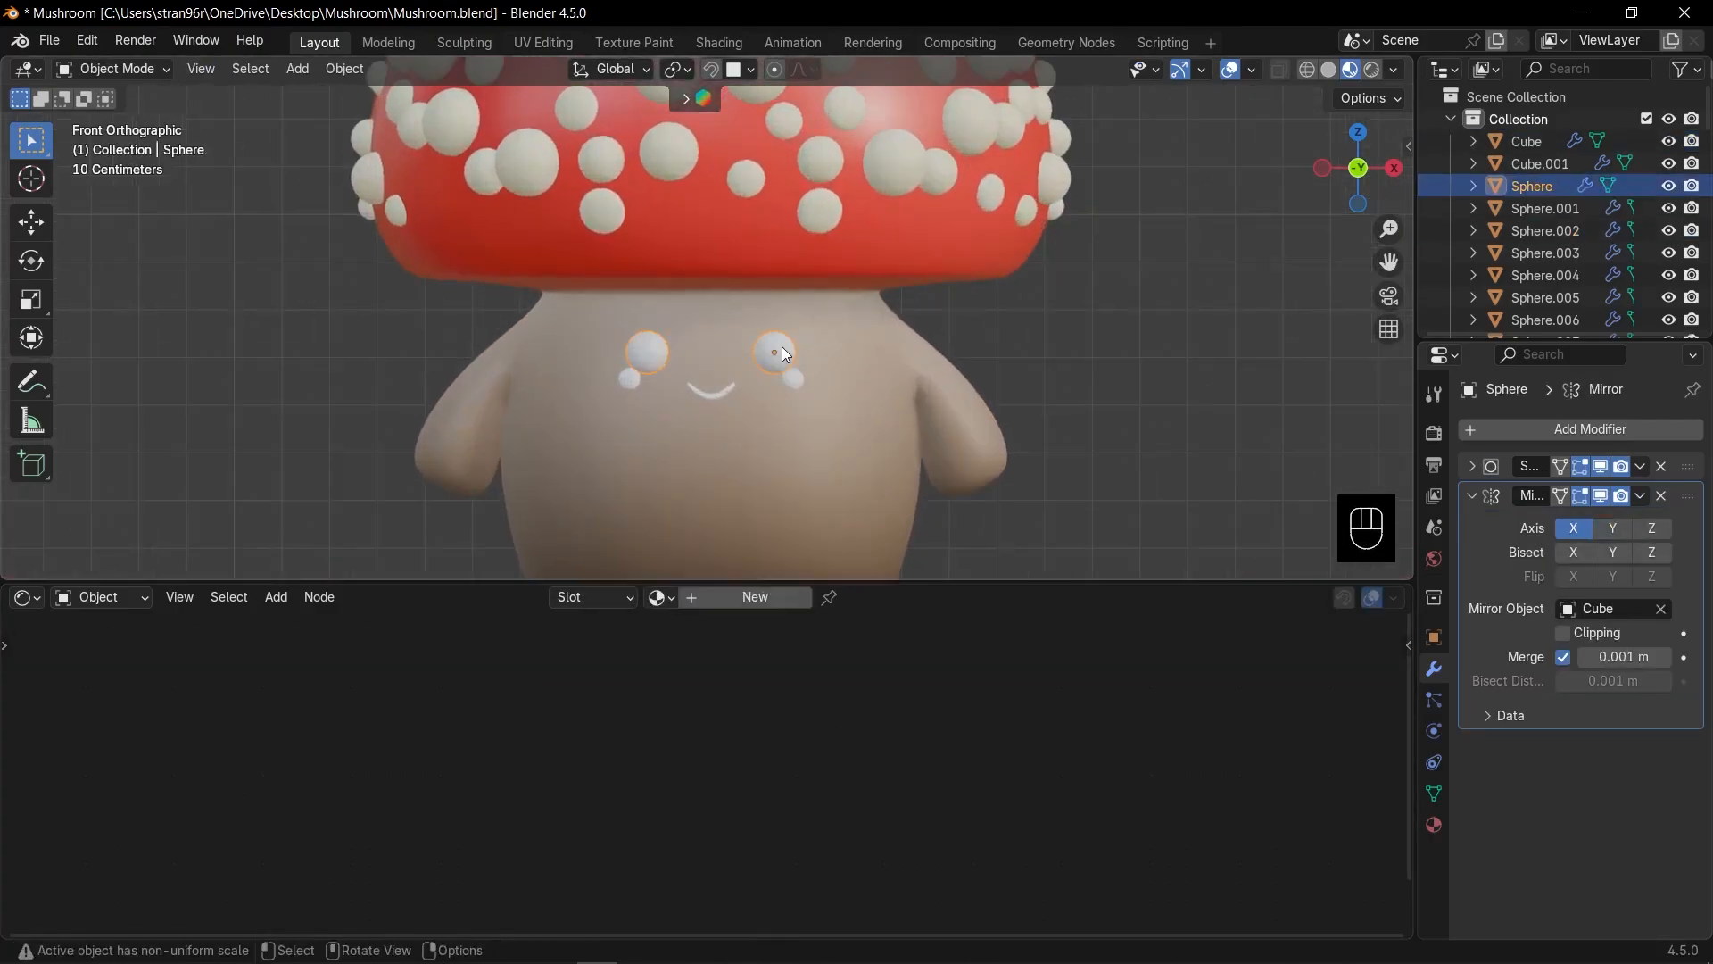
pyautogui.click(762, 596)
pyautogui.click(677, 737)
pyautogui.moveTo(782, 464); pyautogui.dragTo(781, 571)
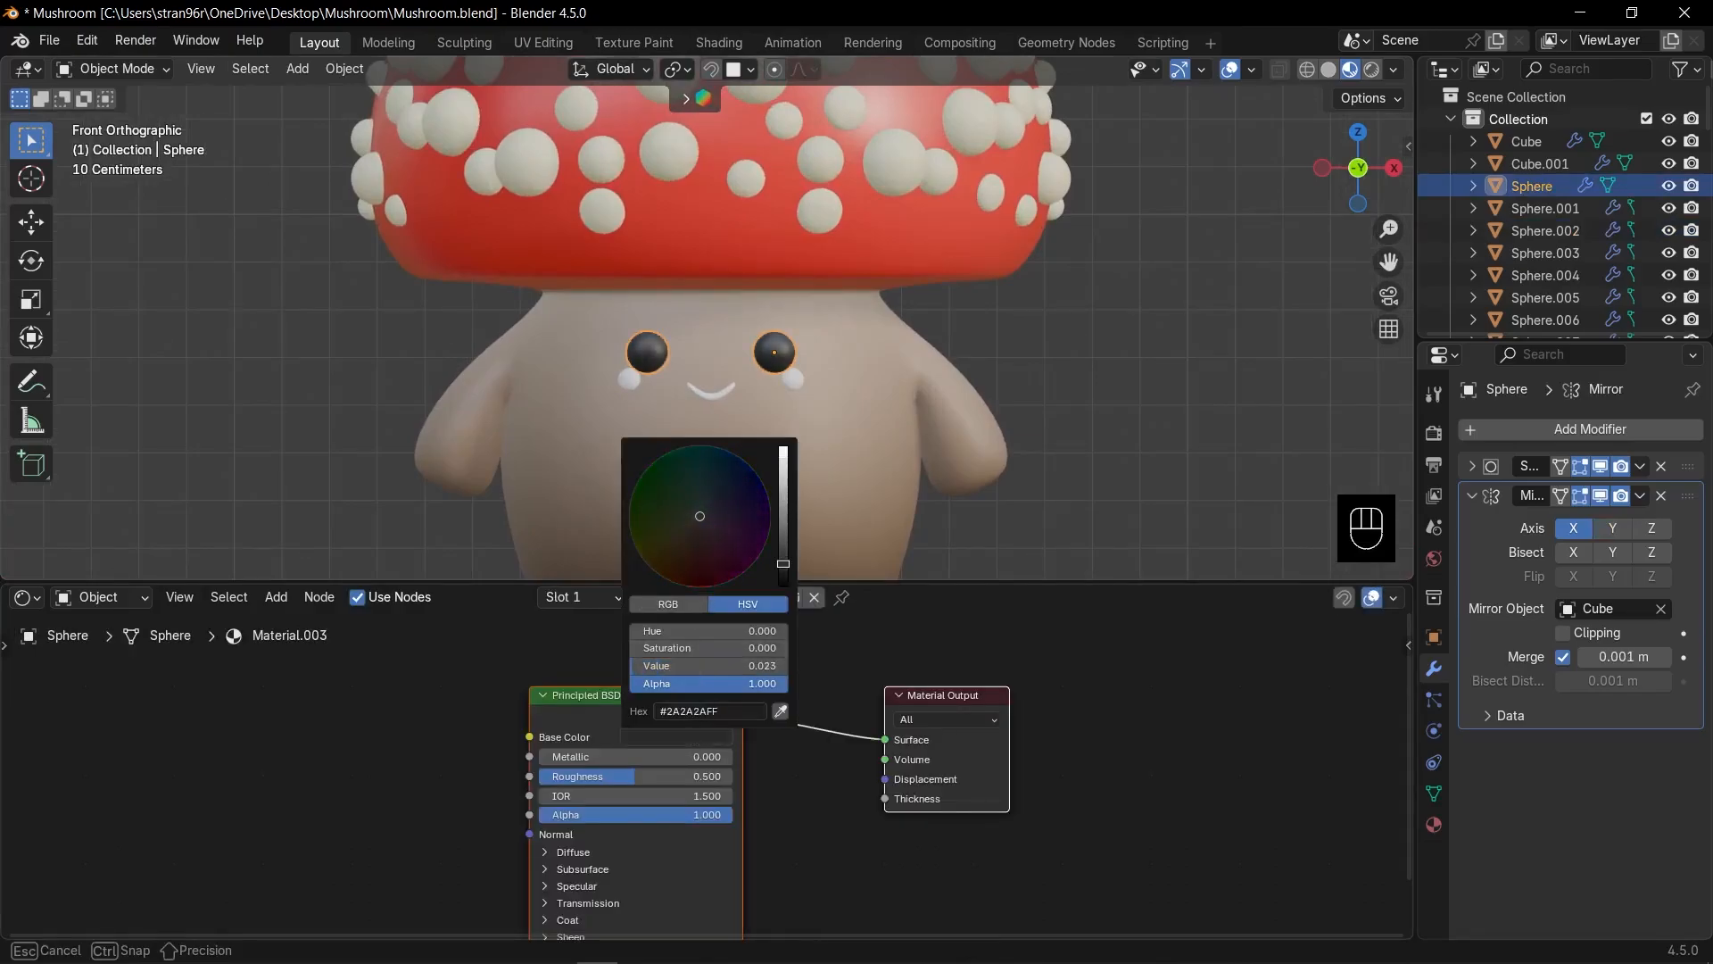
pyautogui.moveTo(626, 779); pyautogui.dragTo(611, 776)
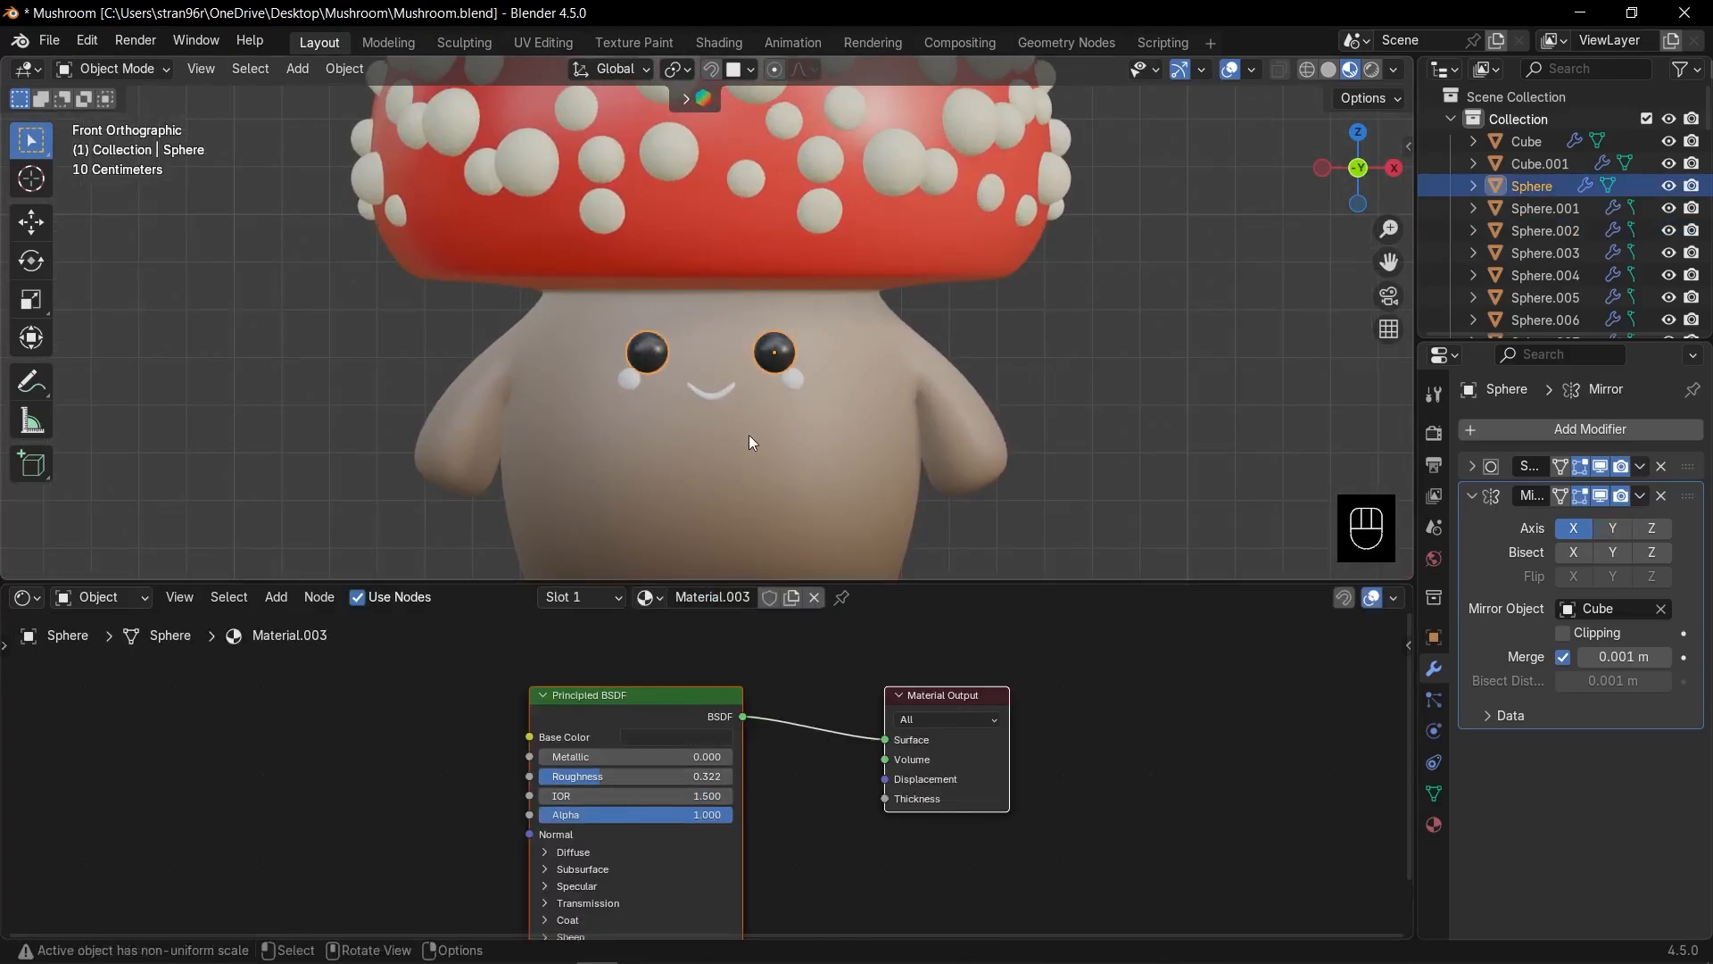
# Apply red Material.001 to the cheeks and black Material.003 to the mouth, then return to front view.
pyautogui.click(792, 380)
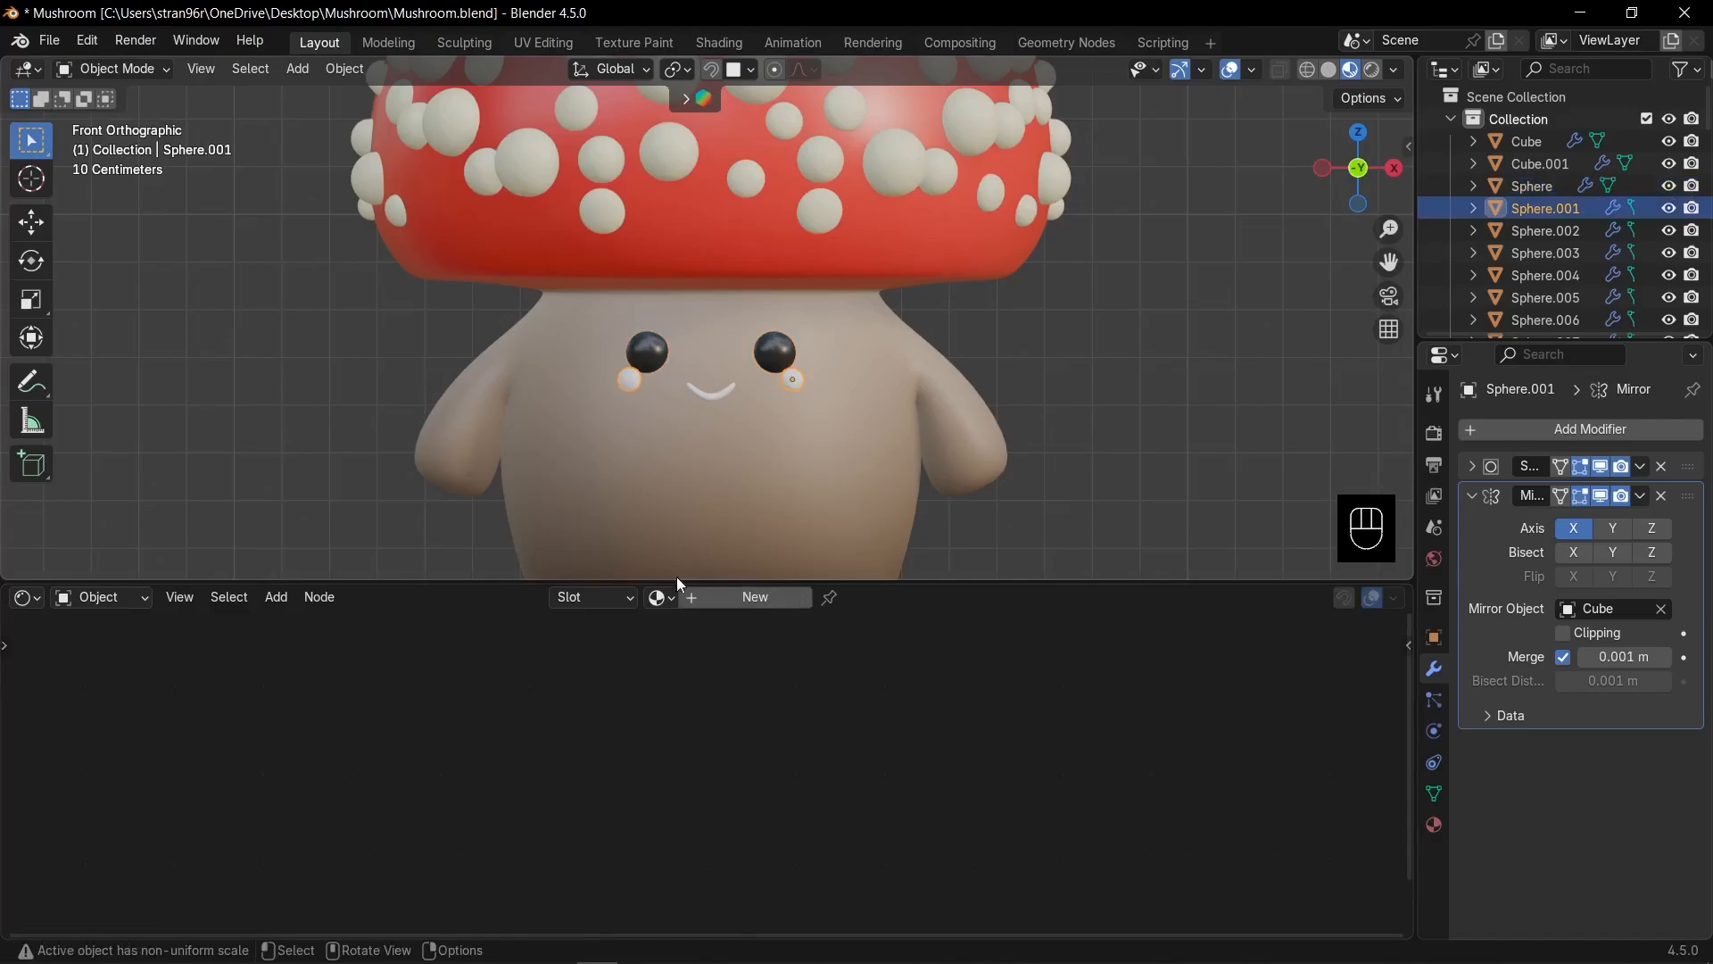
pyautogui.click(662, 597)
pyautogui.click(705, 654)
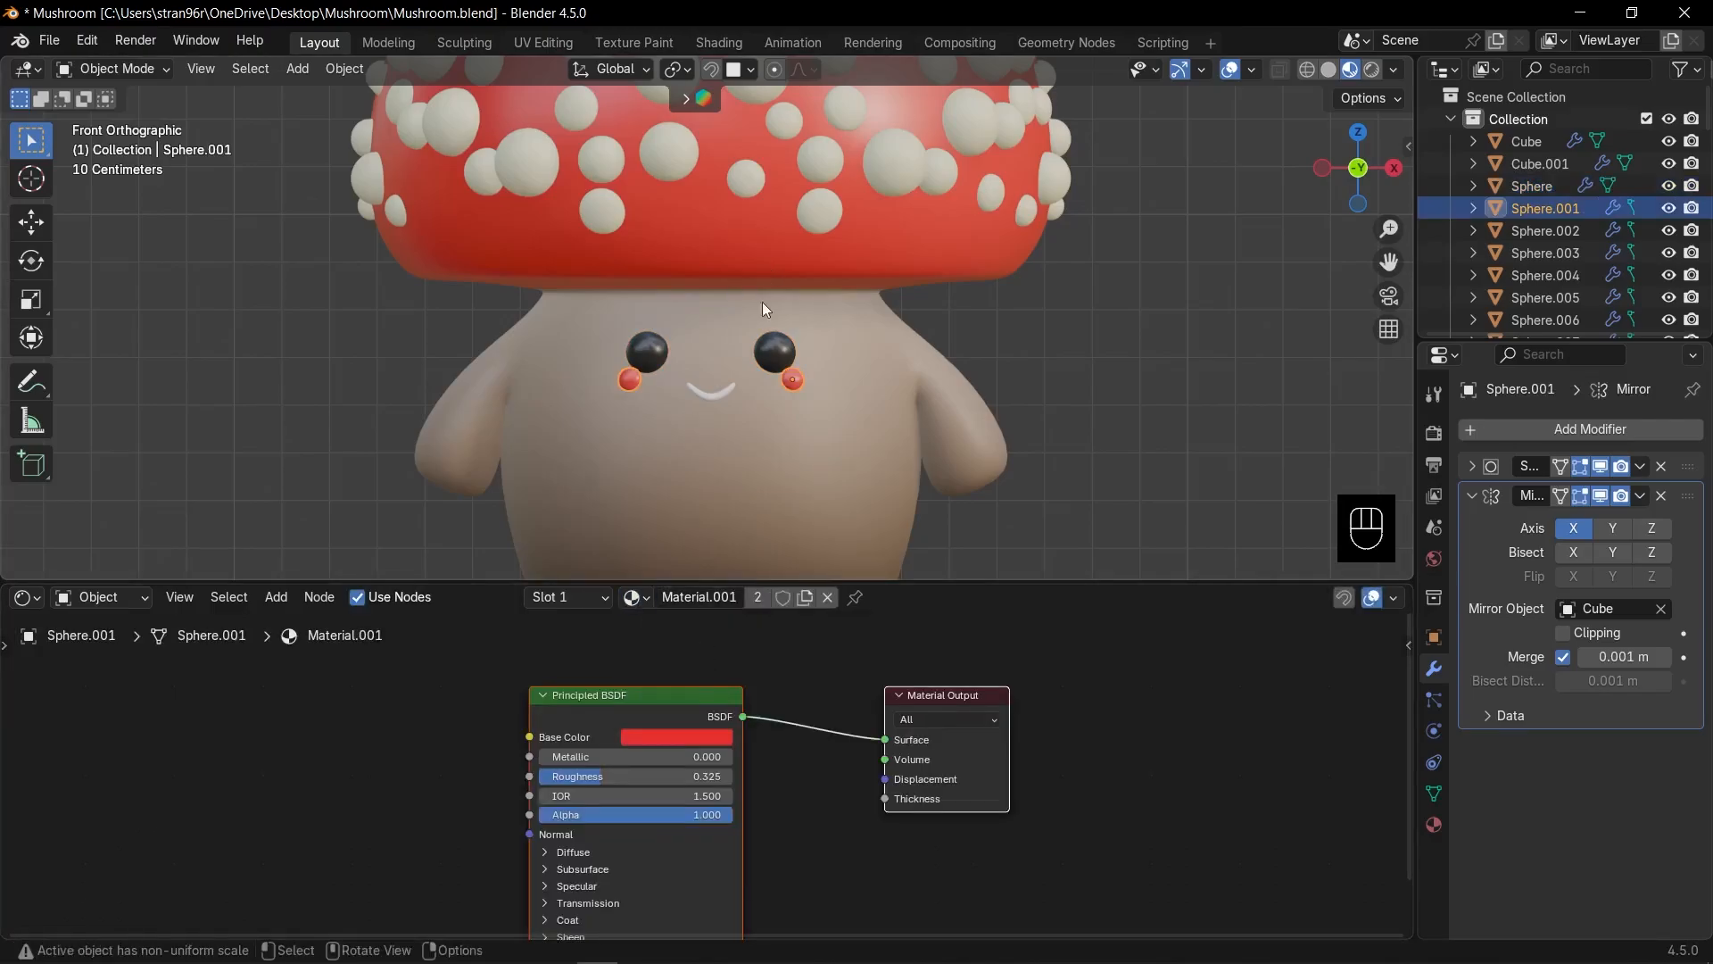
pyautogui.click(721, 389)
pyautogui.click(636, 597)
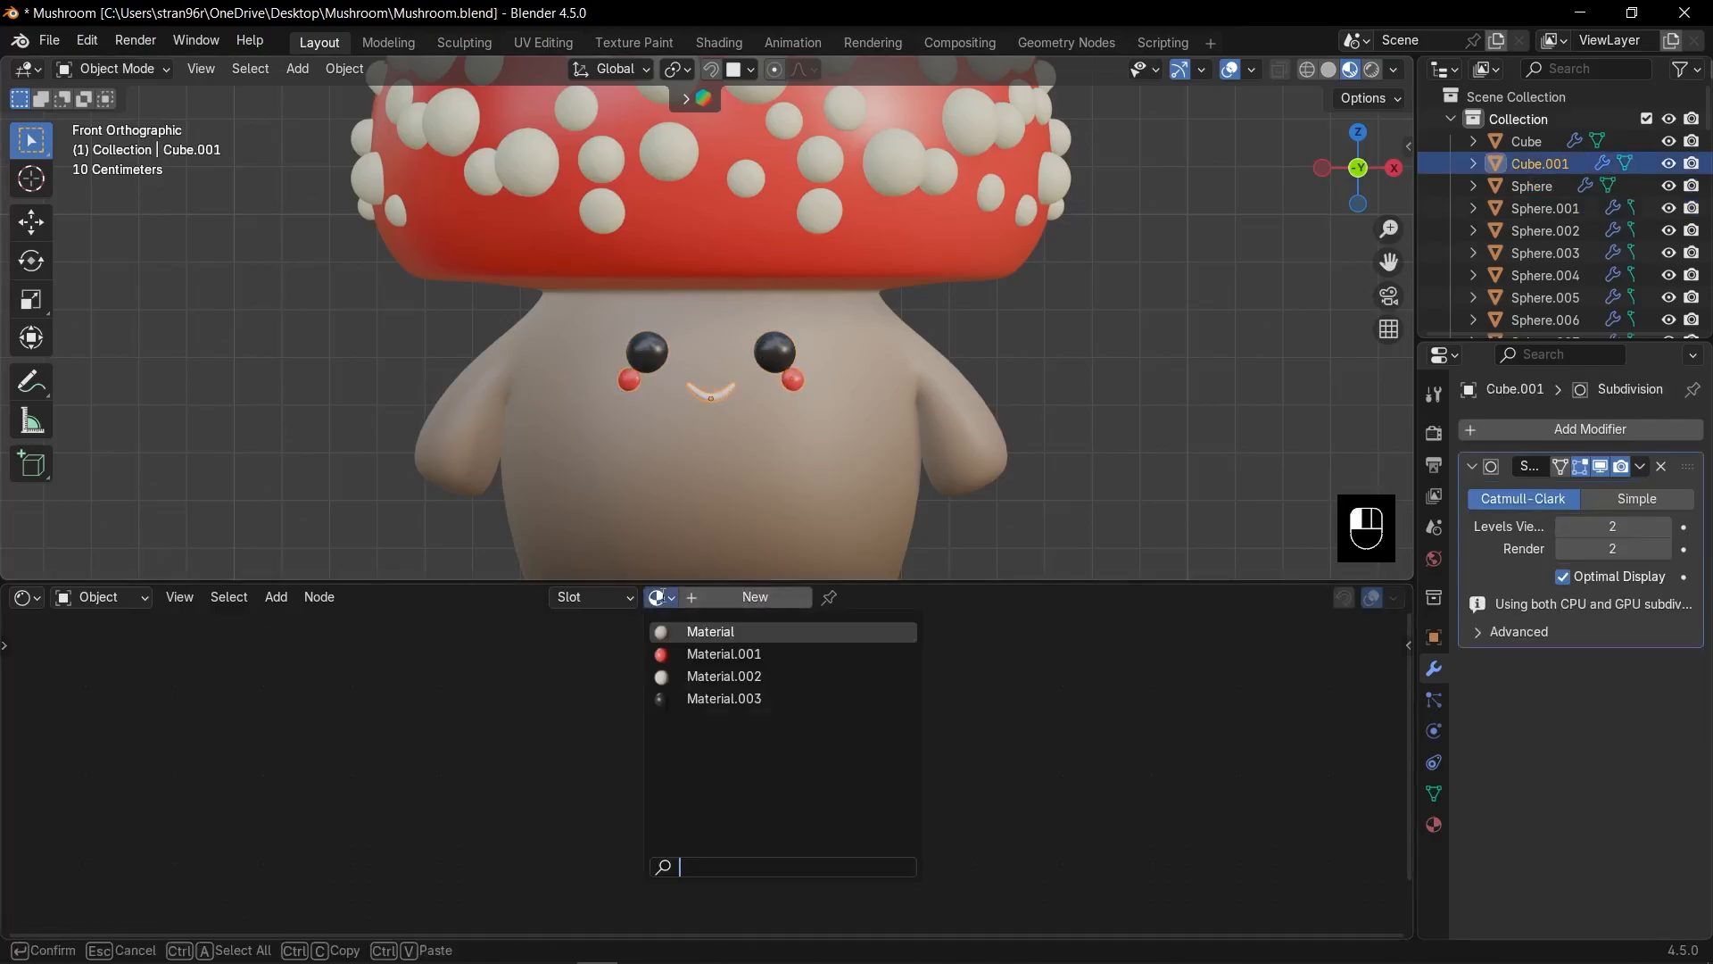
pyautogui.click(714, 699)
pyautogui.click(1121, 375)
pyautogui.scroll(-3, 973, 350)
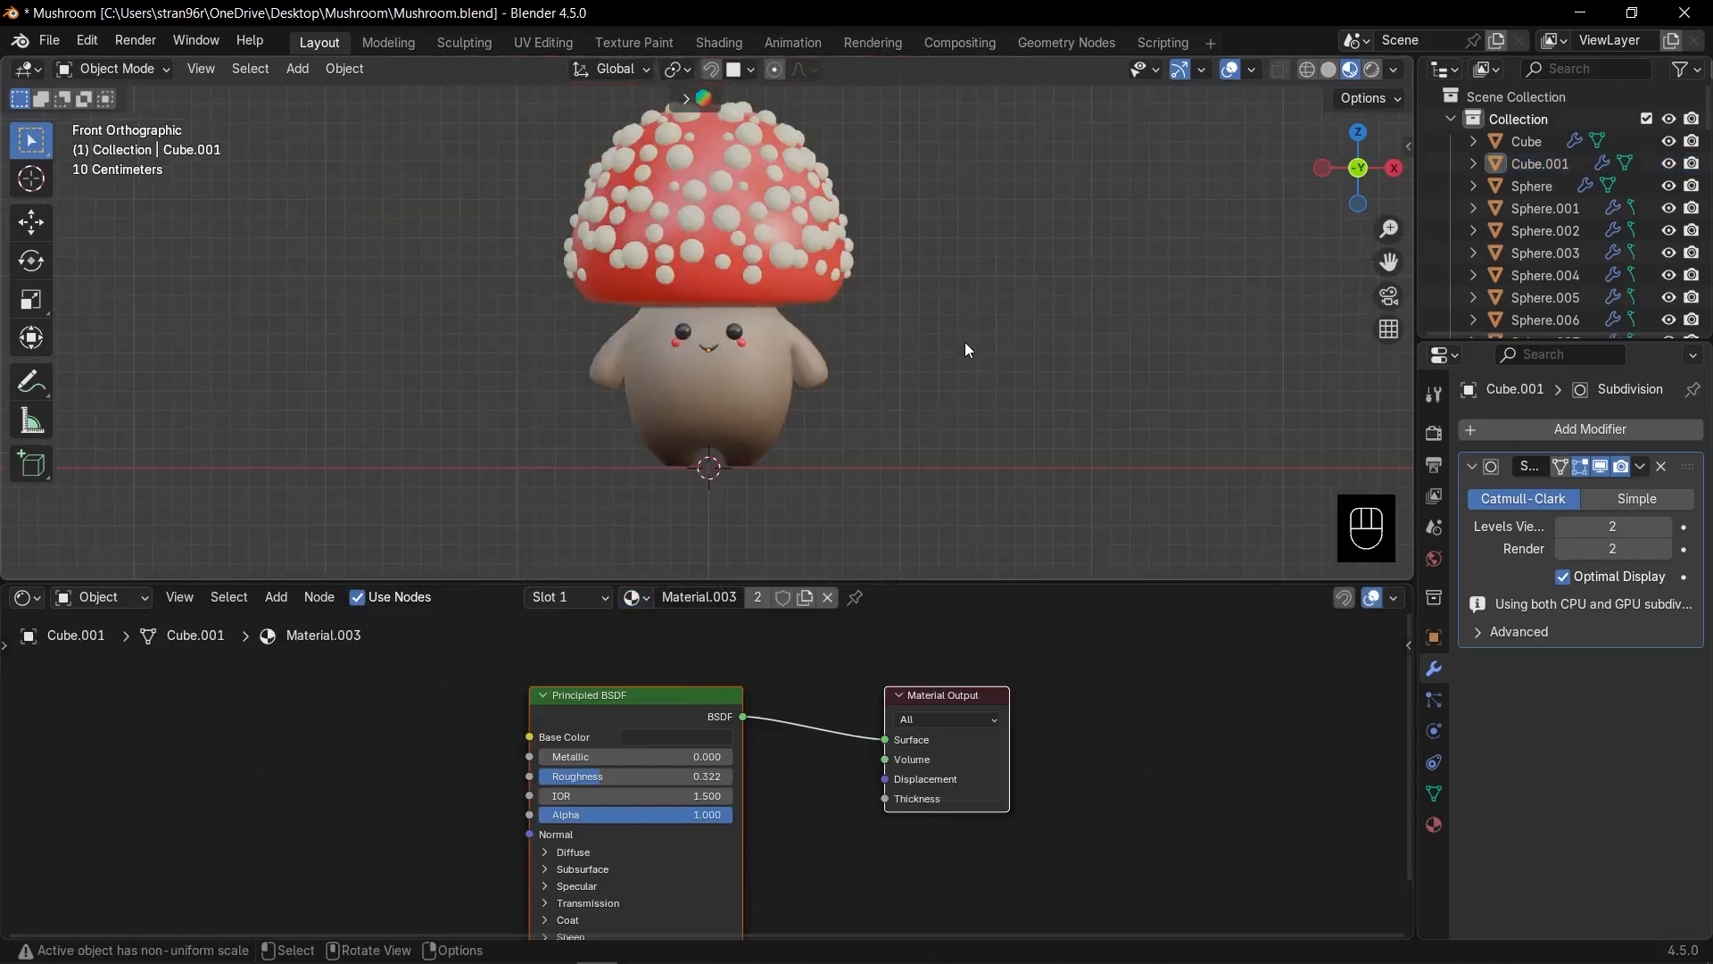
pyautogui.moveTo(965, 341)
pyautogui.mouseDown(button='middle')
pyautogui.moveTo(805, 346)
pyautogui.moveTo(940, 350)
pyautogui.mouseUp(button='middle')
pyautogui.press('KP_1')
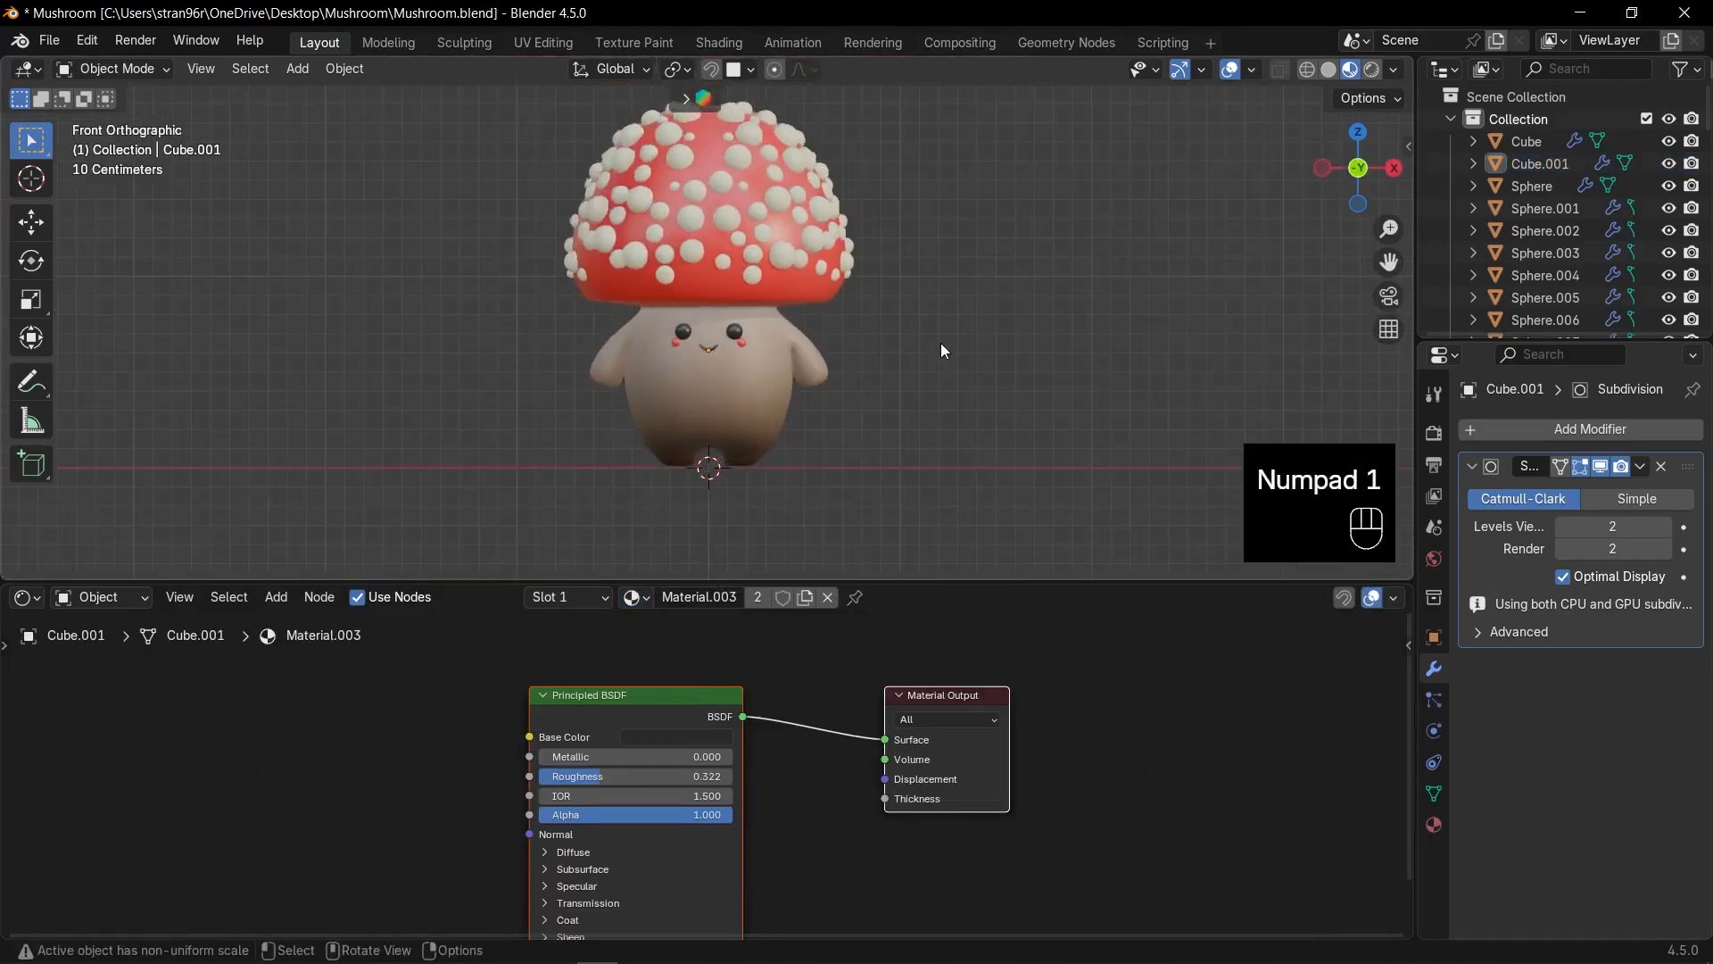
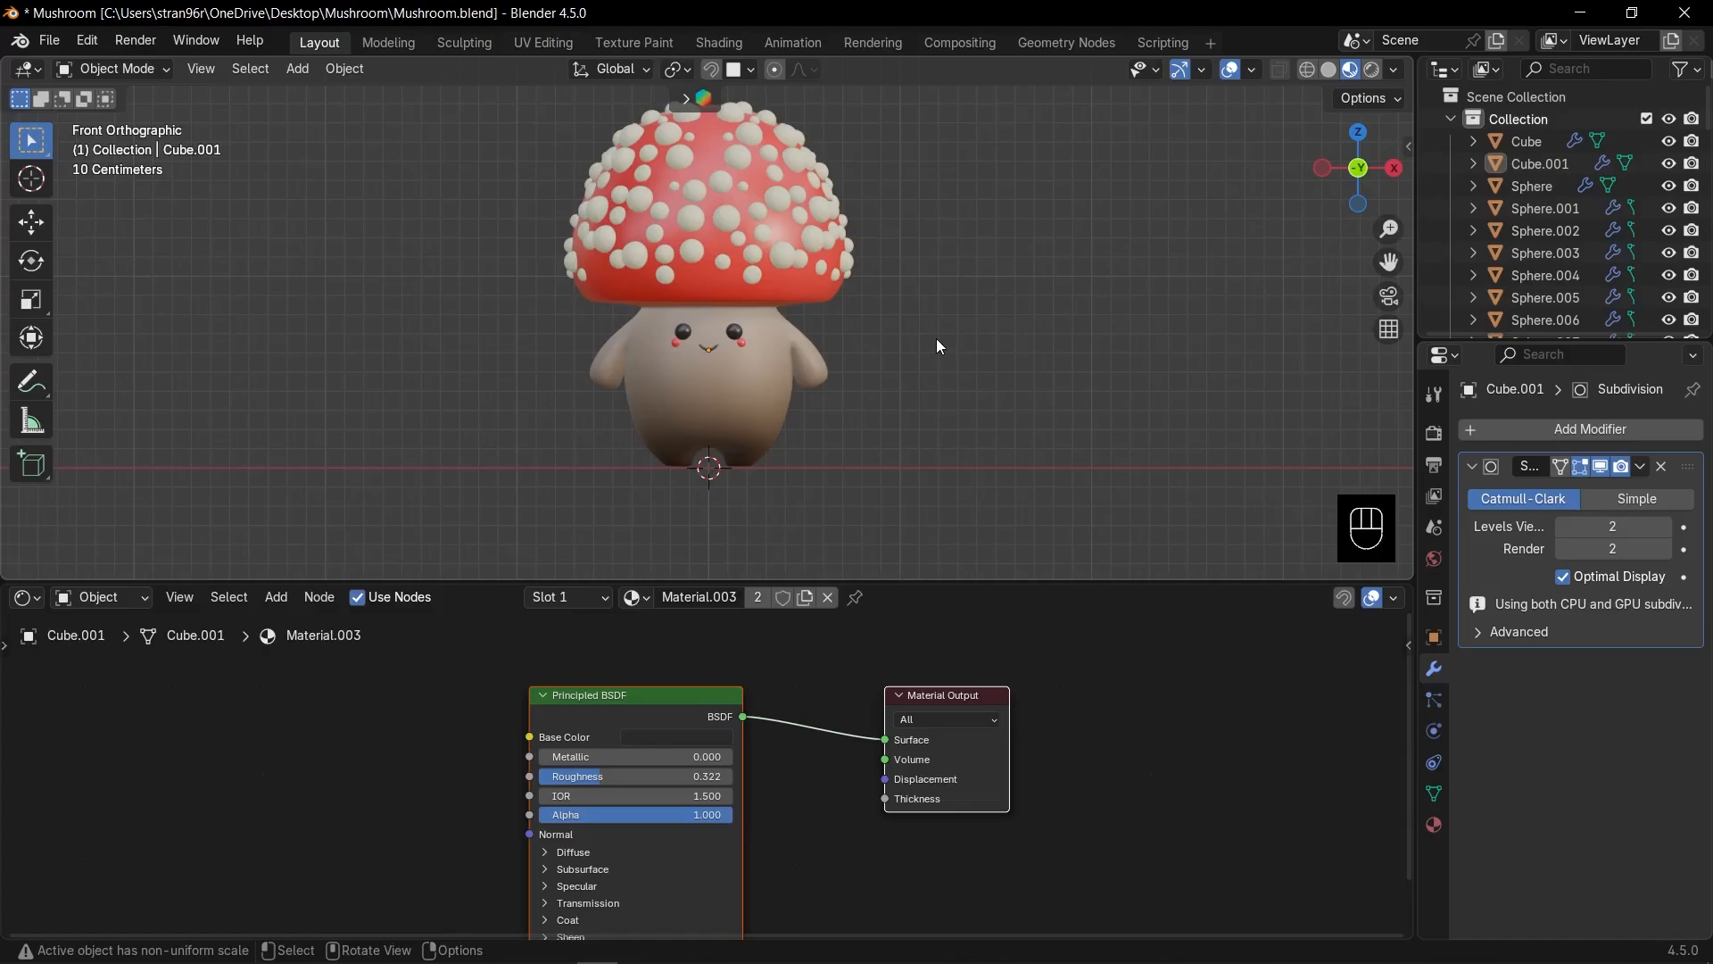
# Add a camera to the scene and look through it.
pyautogui.scroll(-1, 936, 339)
pyautogui.keyDown('shift'); pyautogui.moveTo(935, 339); pyautogui.dragTo(974, 368, button='middle'); pyautogui.keyUp('shift')
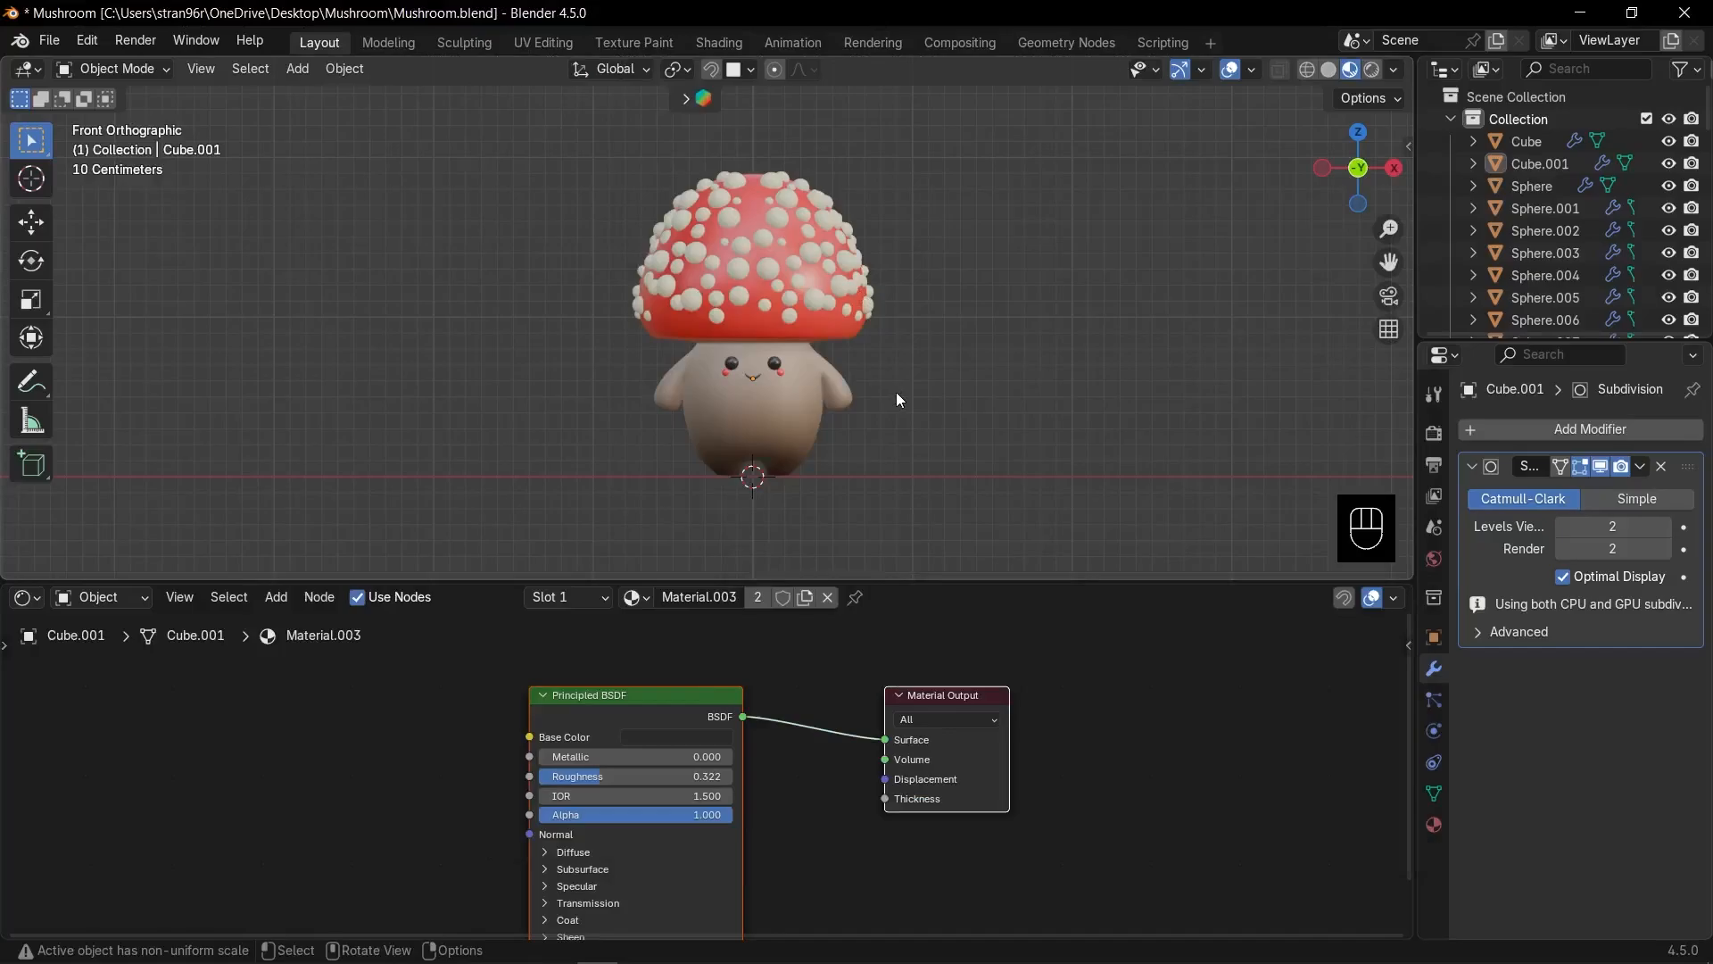
pyautogui.hotkey('shift', 'a')
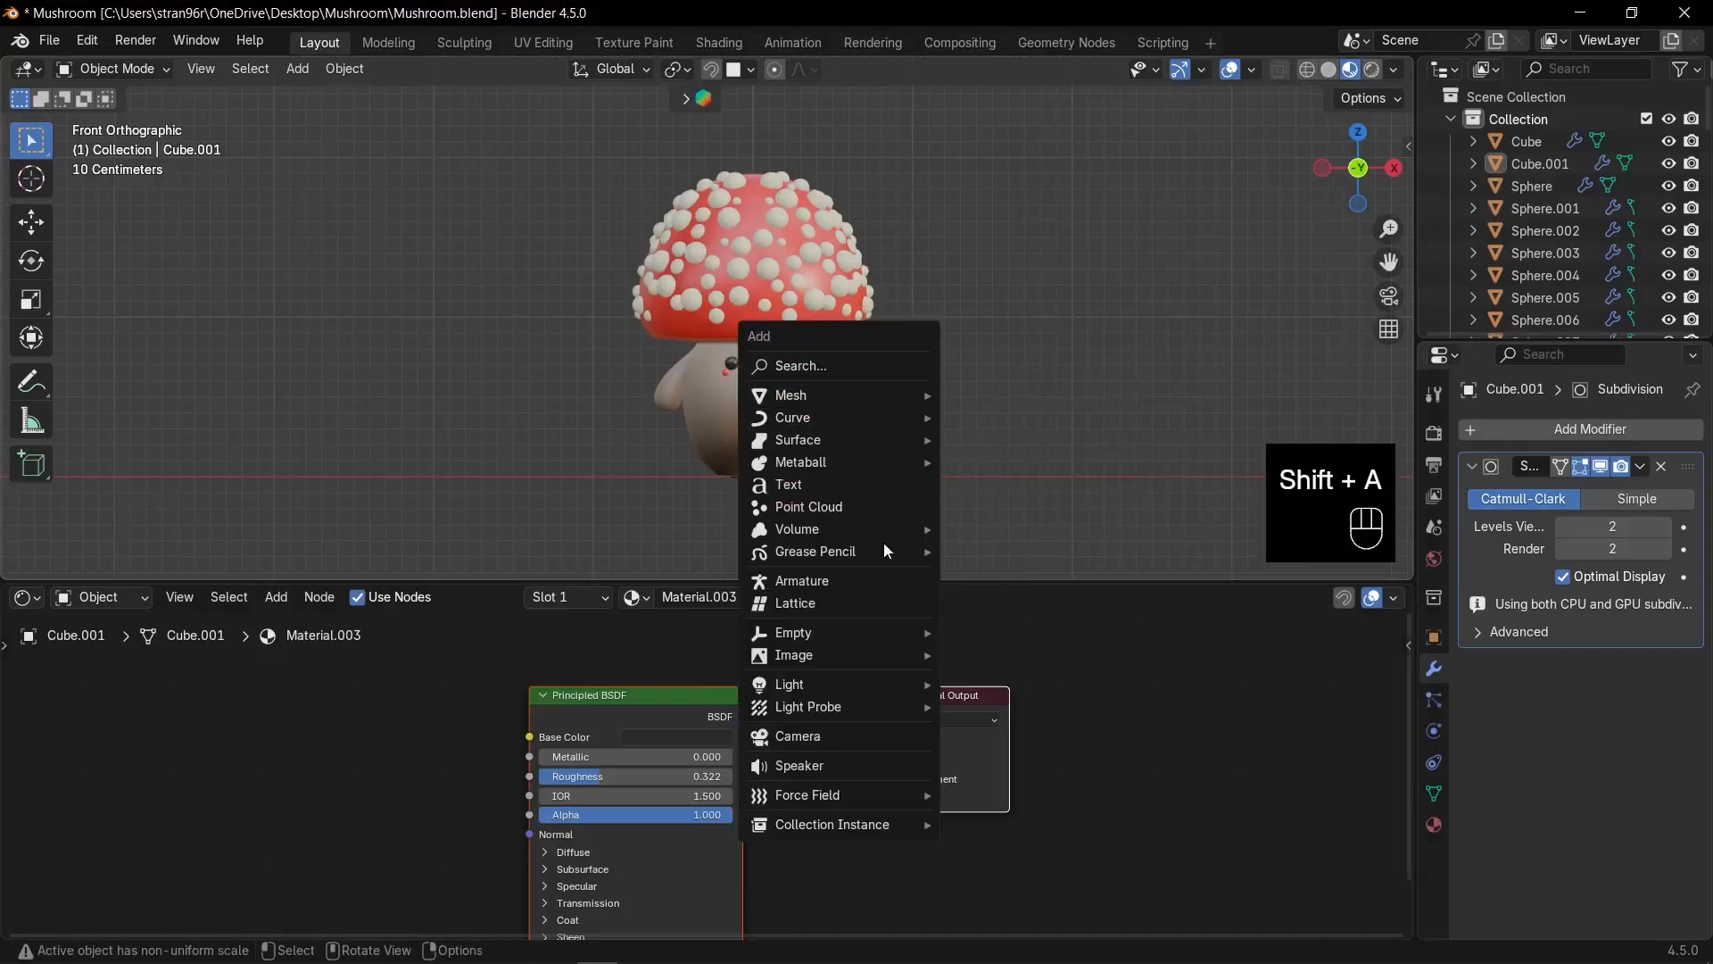
pyautogui.click(839, 736)
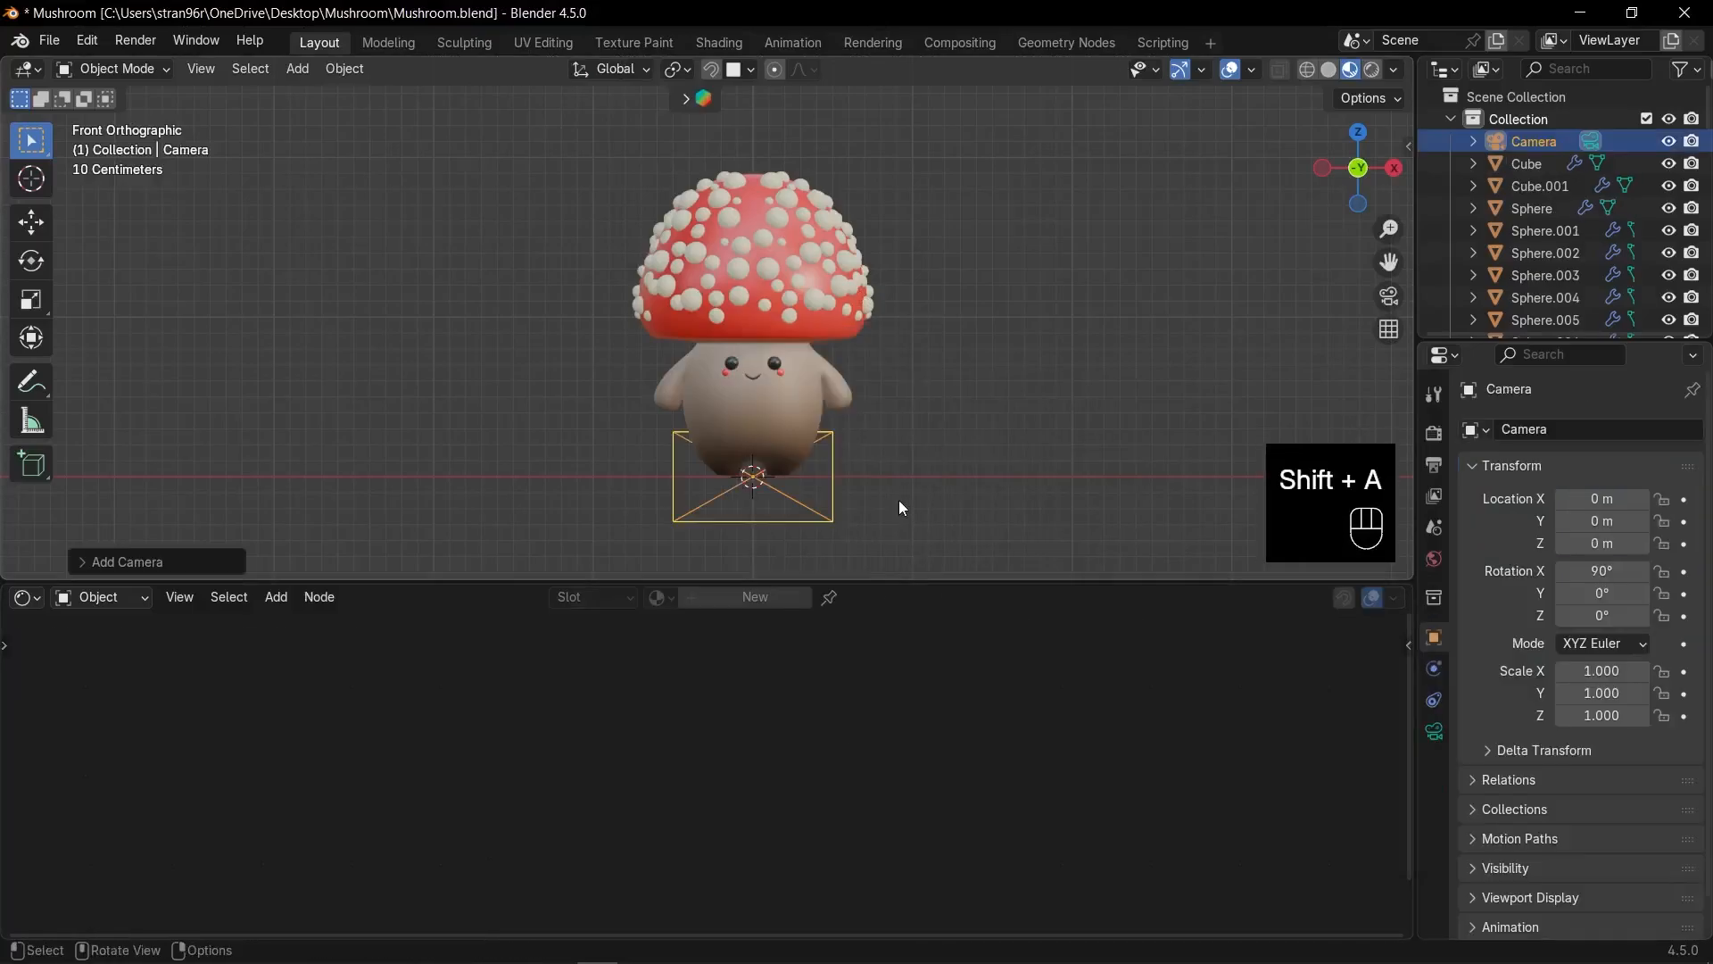
pyautogui.press('KP_0')
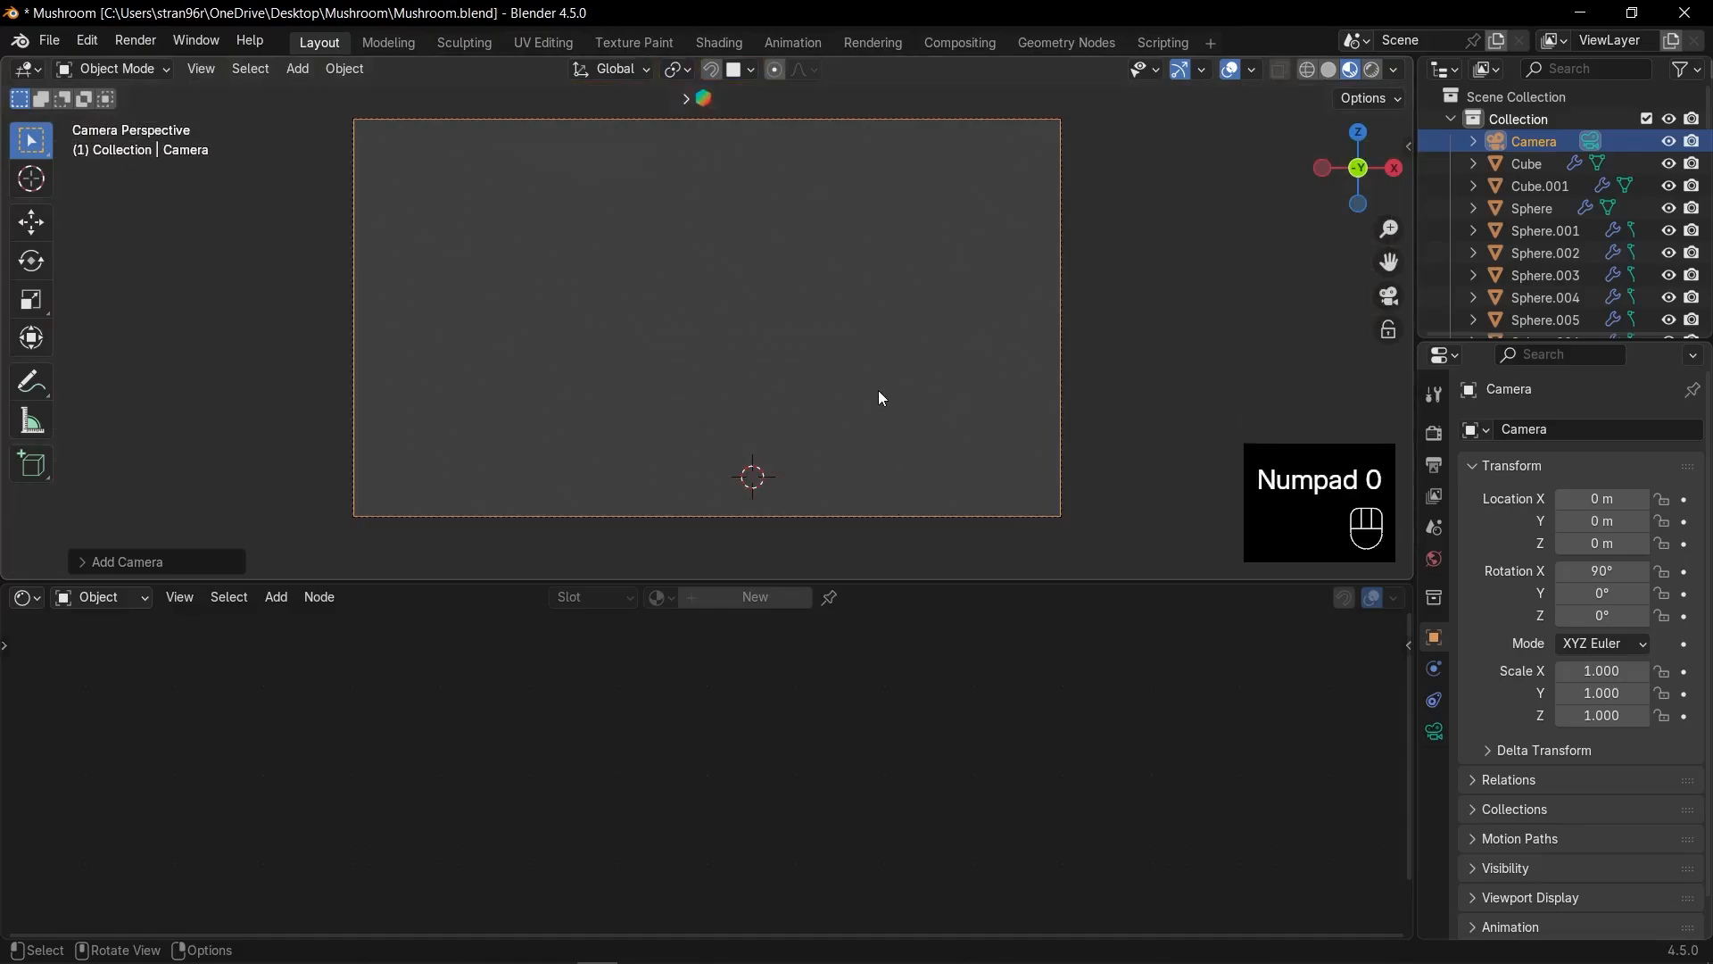
# Move the camera back and down with Walk Navigation.
pyautogui.hotkey('shift', '`')
pyautogui.press('q')
pyautogui.press('Escape')
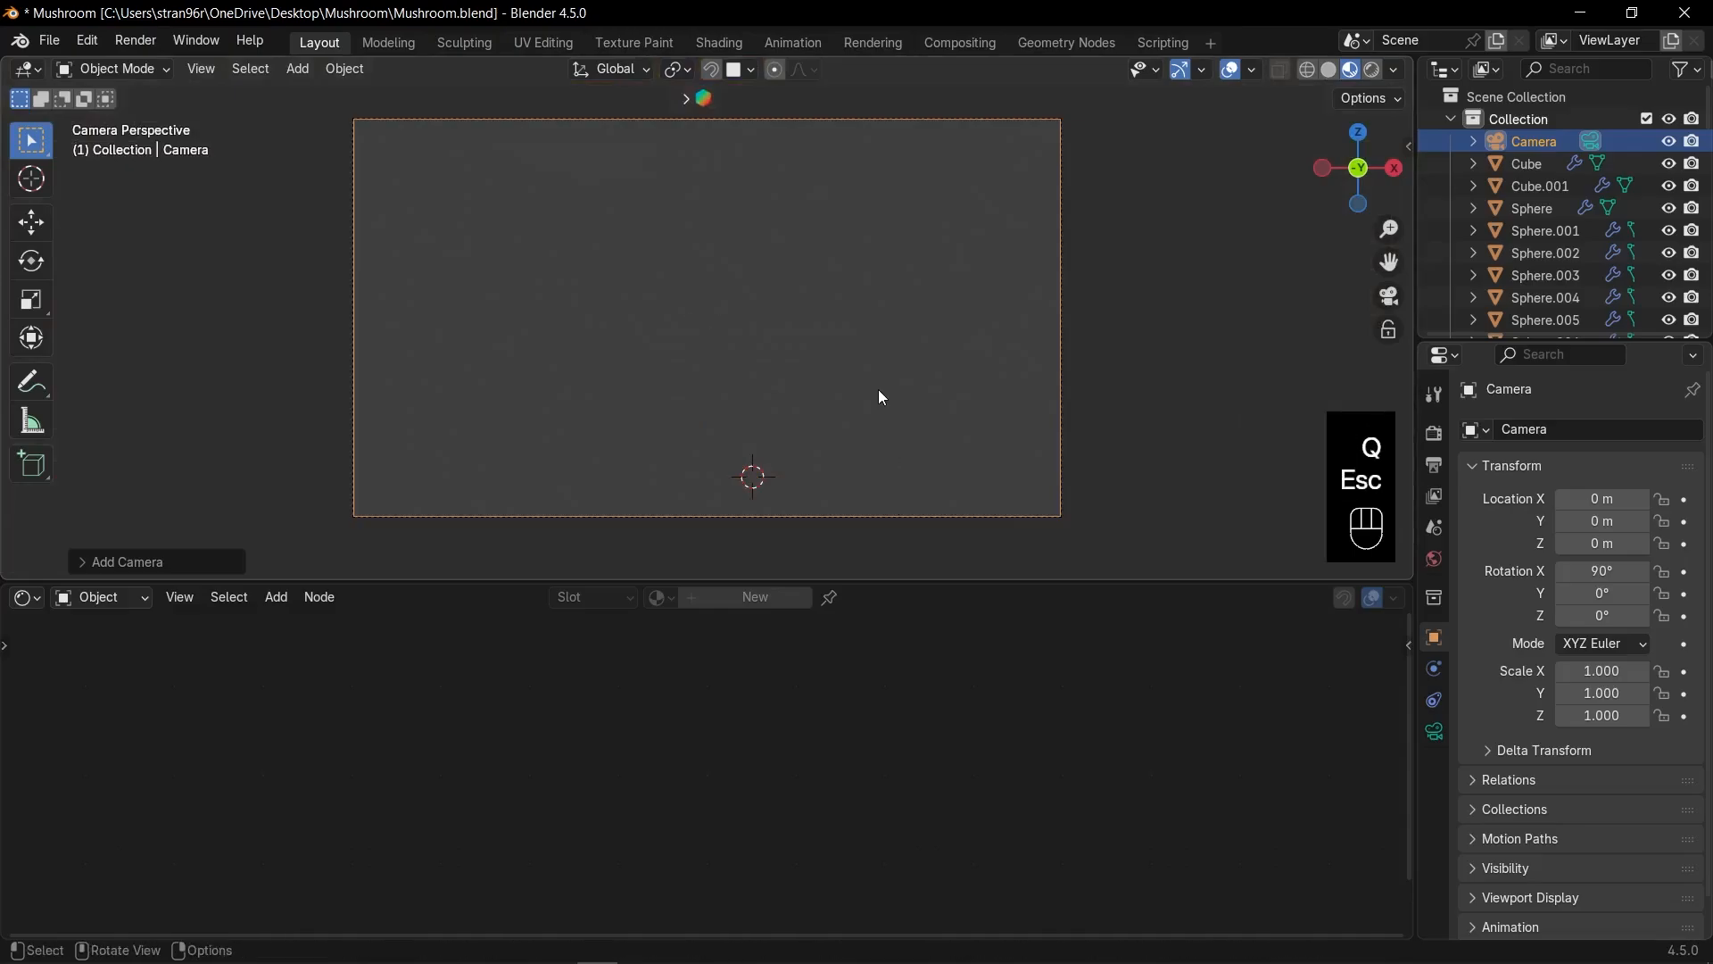
pyautogui.click(201, 70)
pyautogui.moveTo(304, 361)
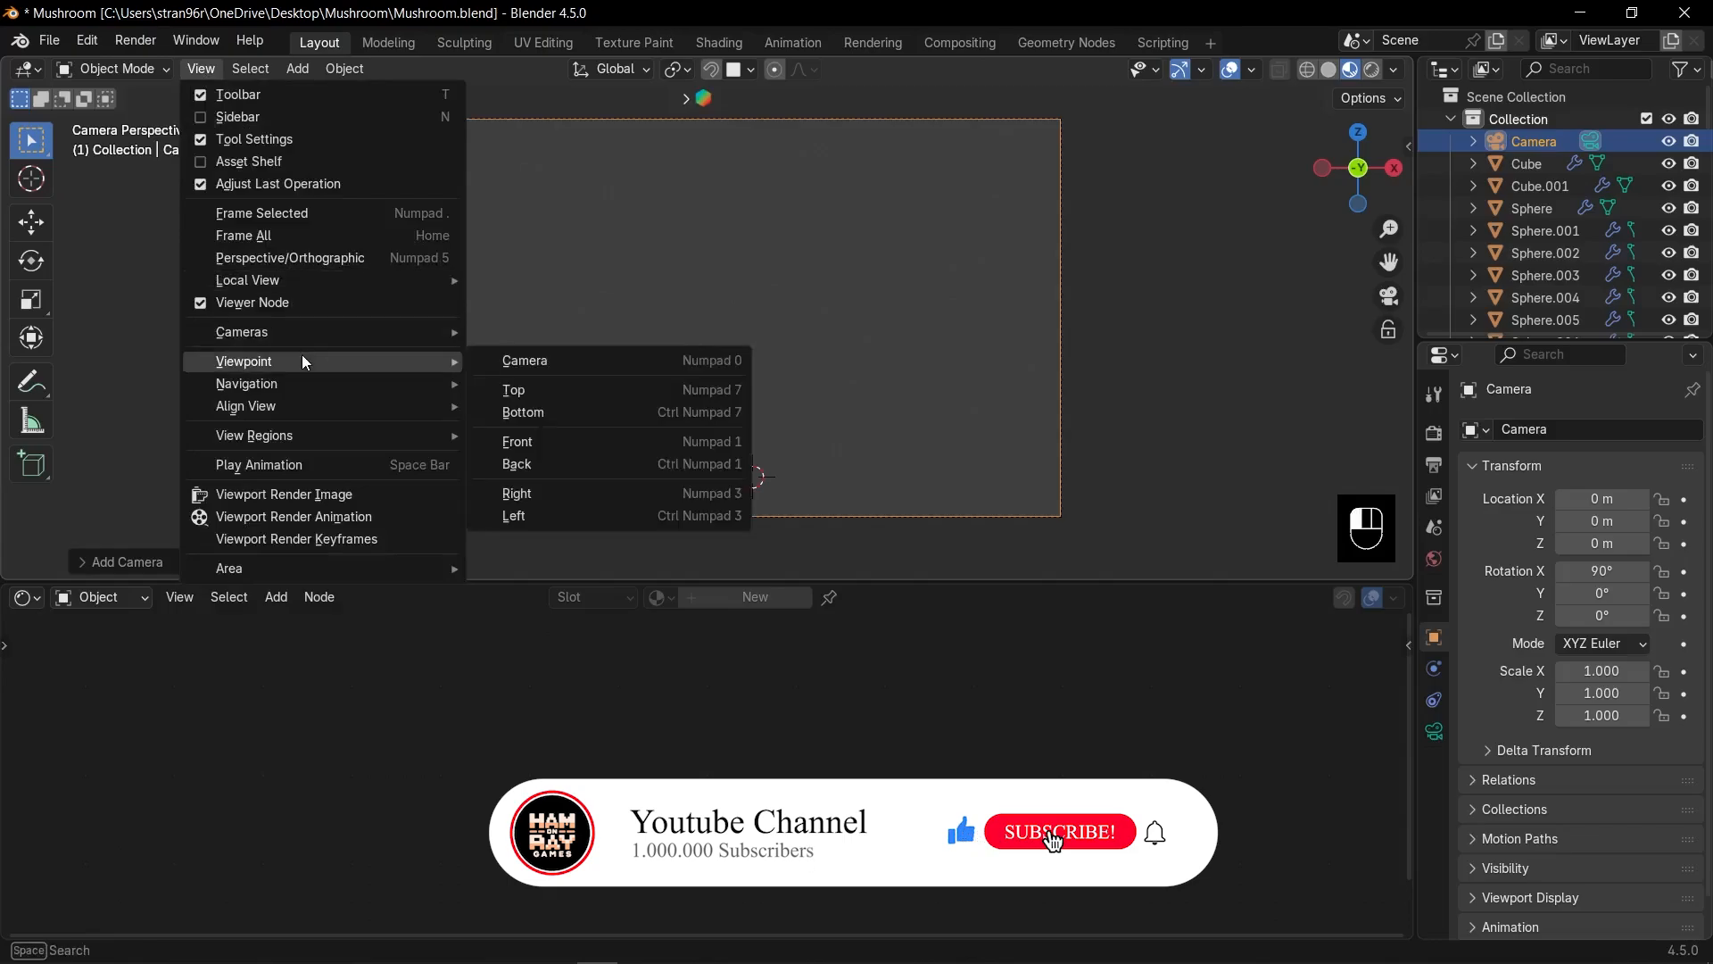
pyautogui.moveTo(286, 393)
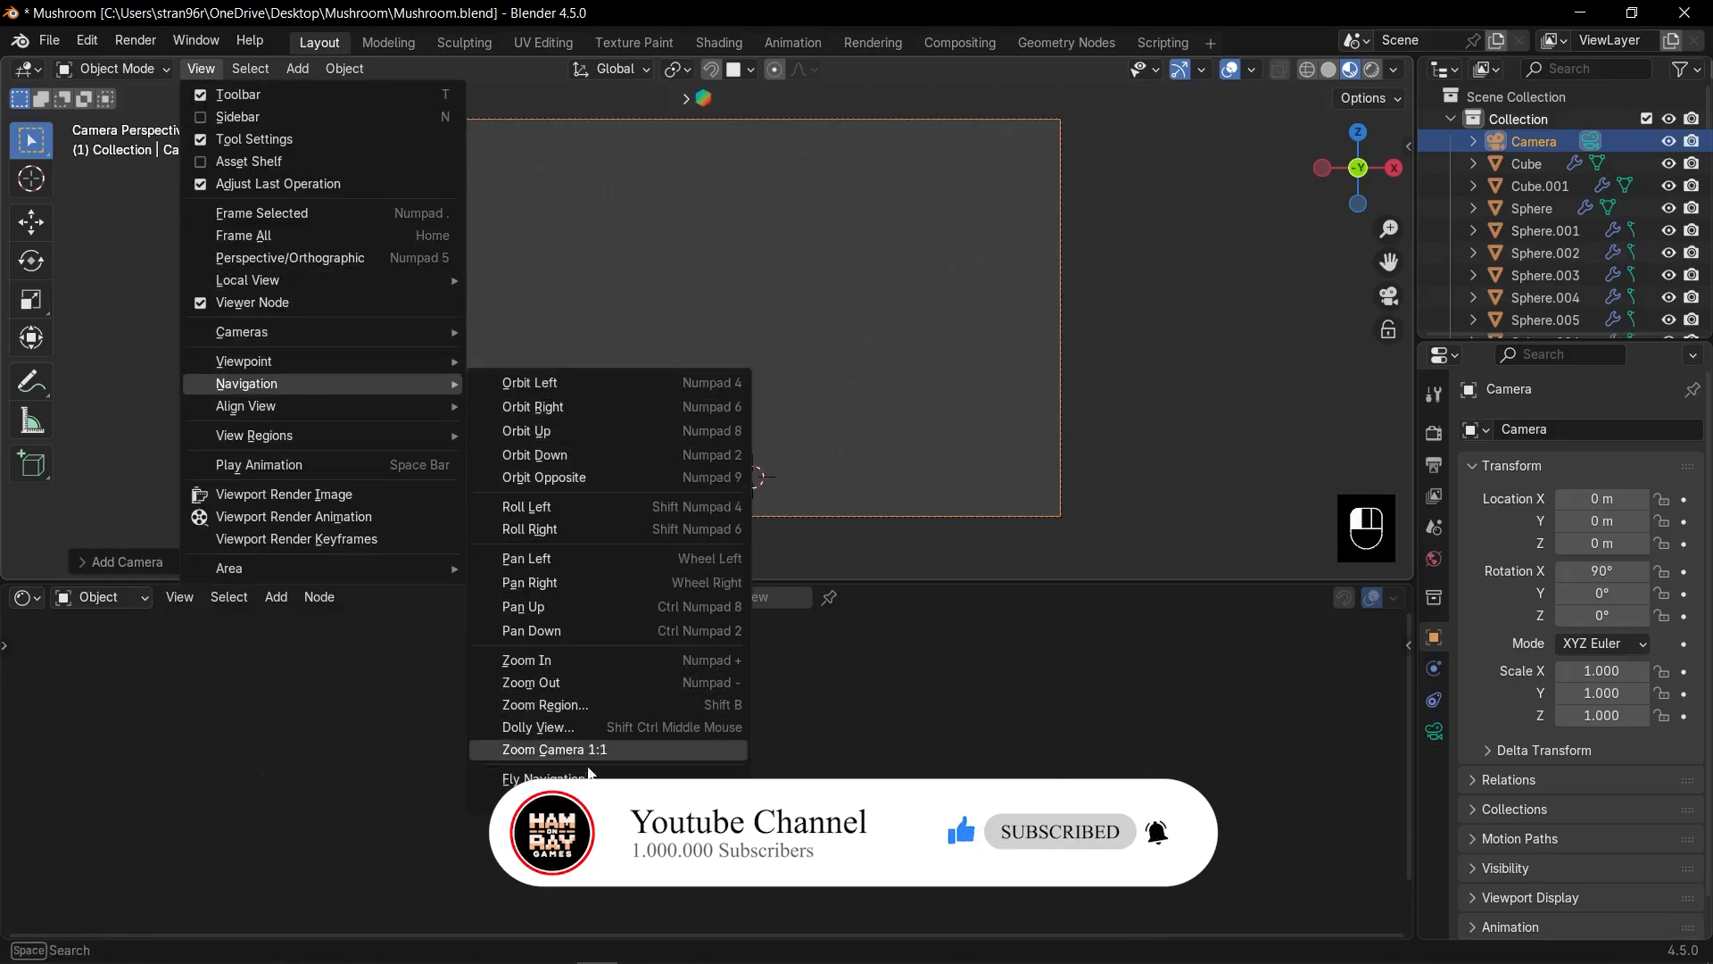
pyautogui.click(535, 800)
pyautogui.press('q')
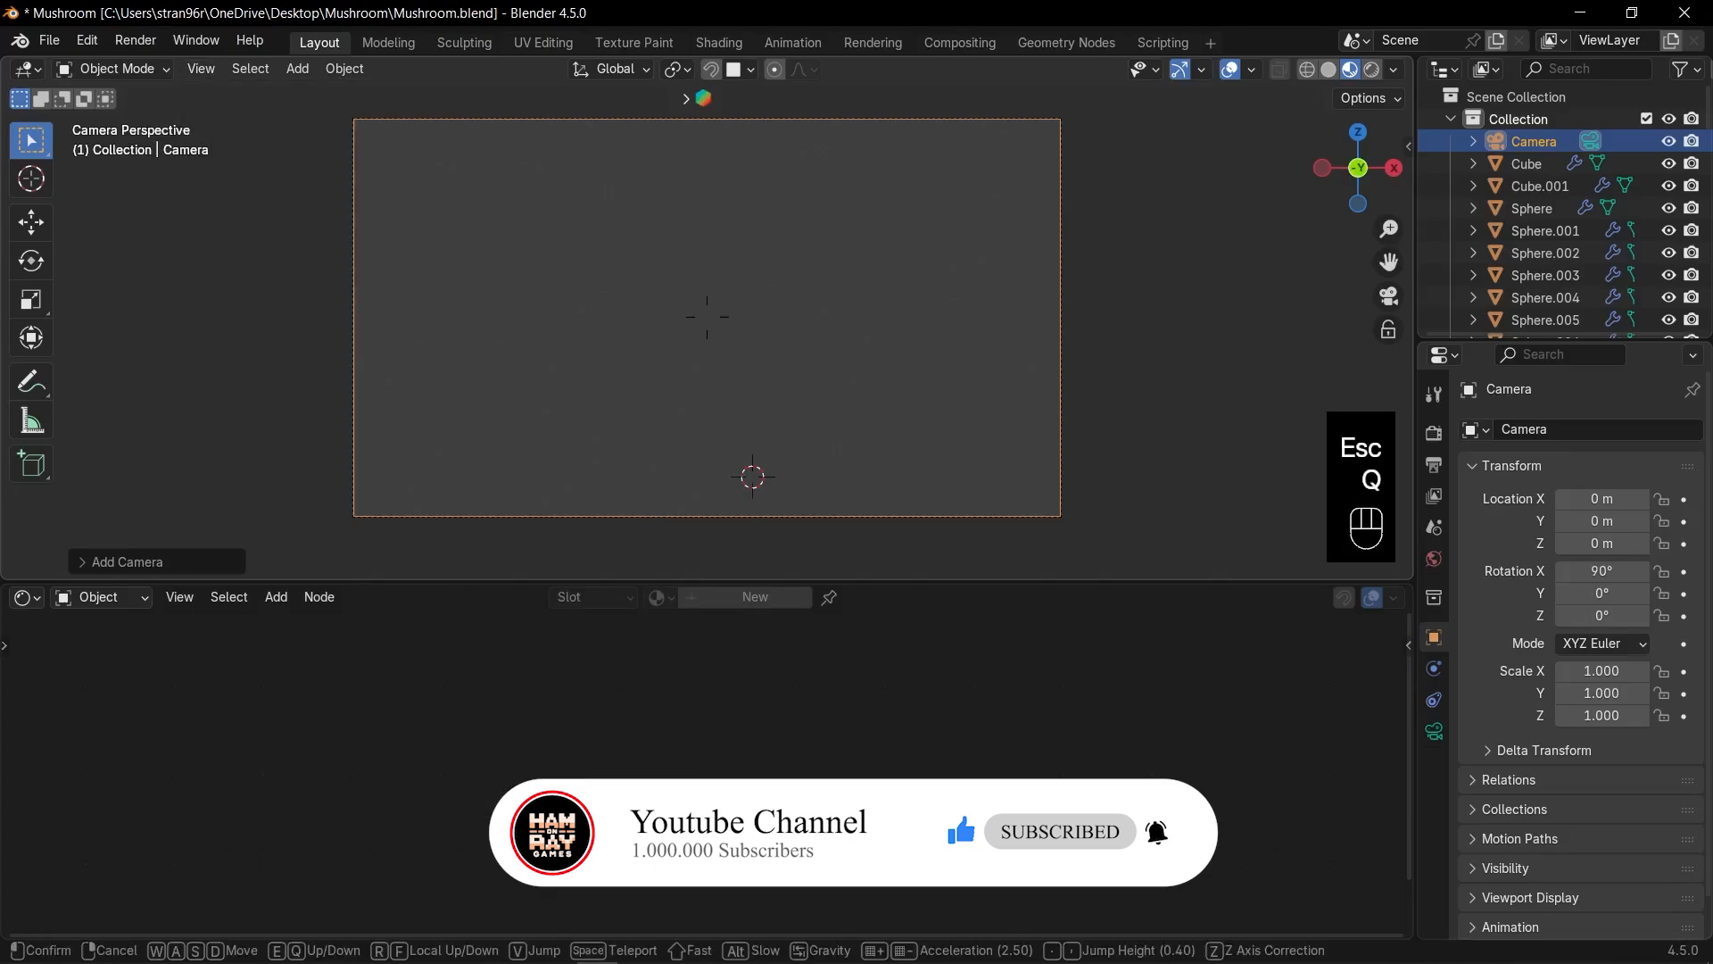
pyautogui.press('s')
pyautogui.press('s')
pyautogui.press('s')
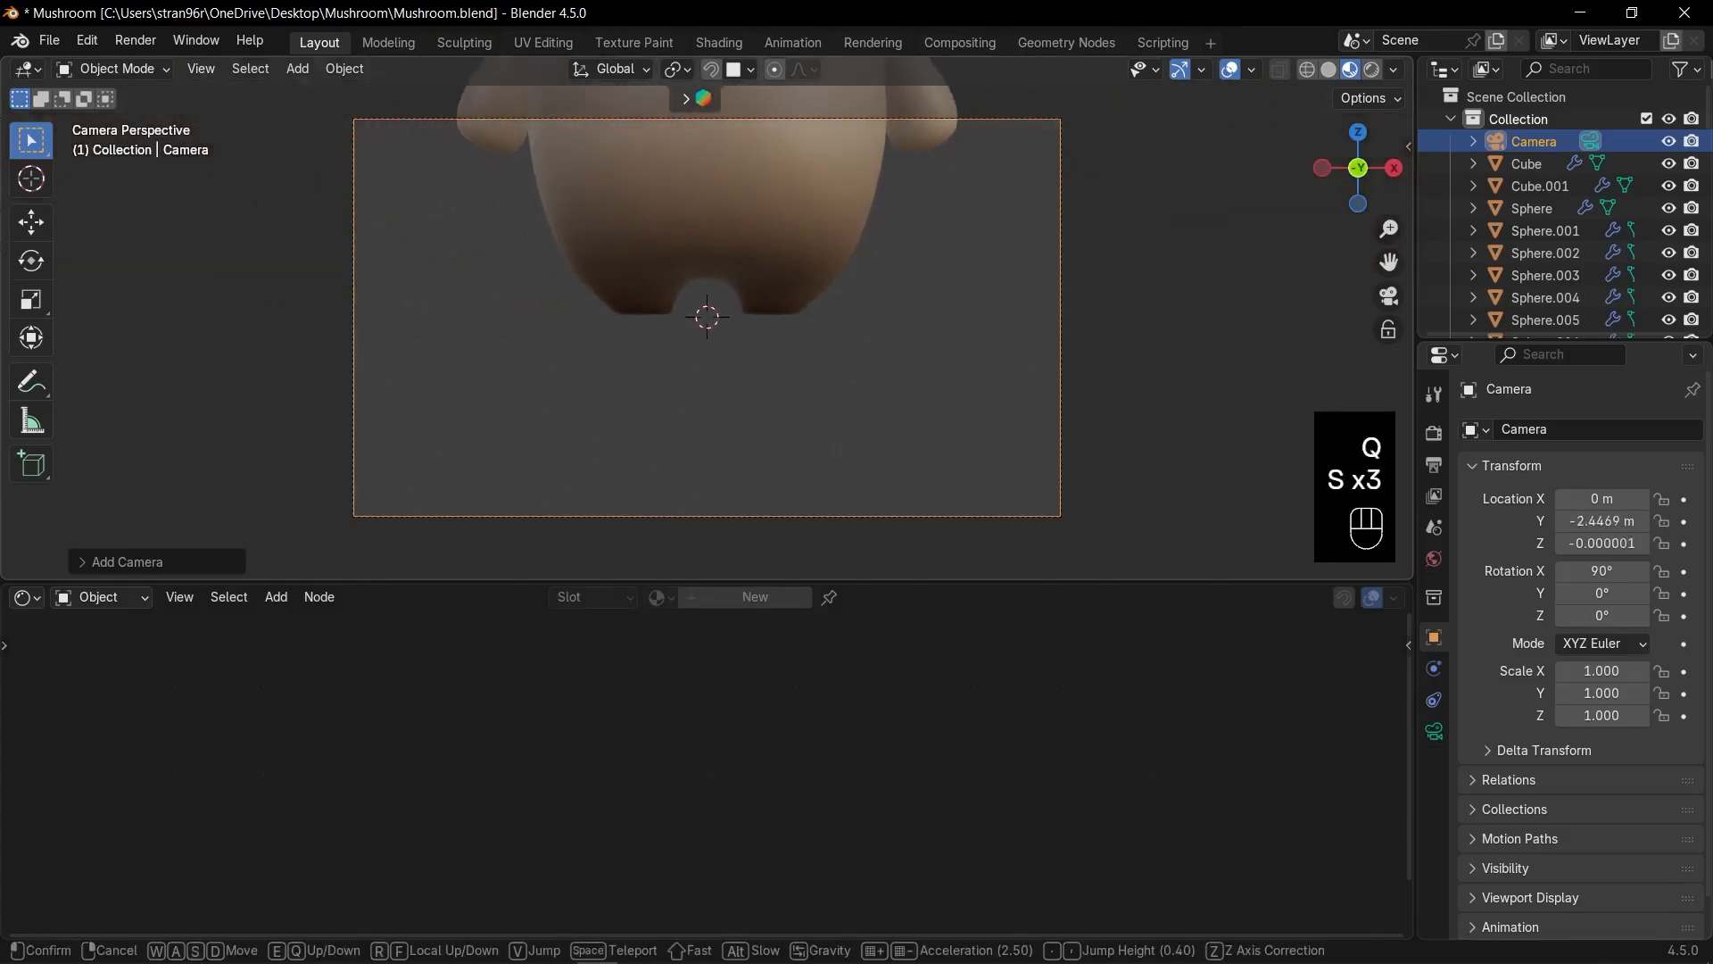
pyautogui.click(738, 317)
# Raise the camera to Z 0.77 m in the sidebar, then return to front view.
pyautogui.press('n')
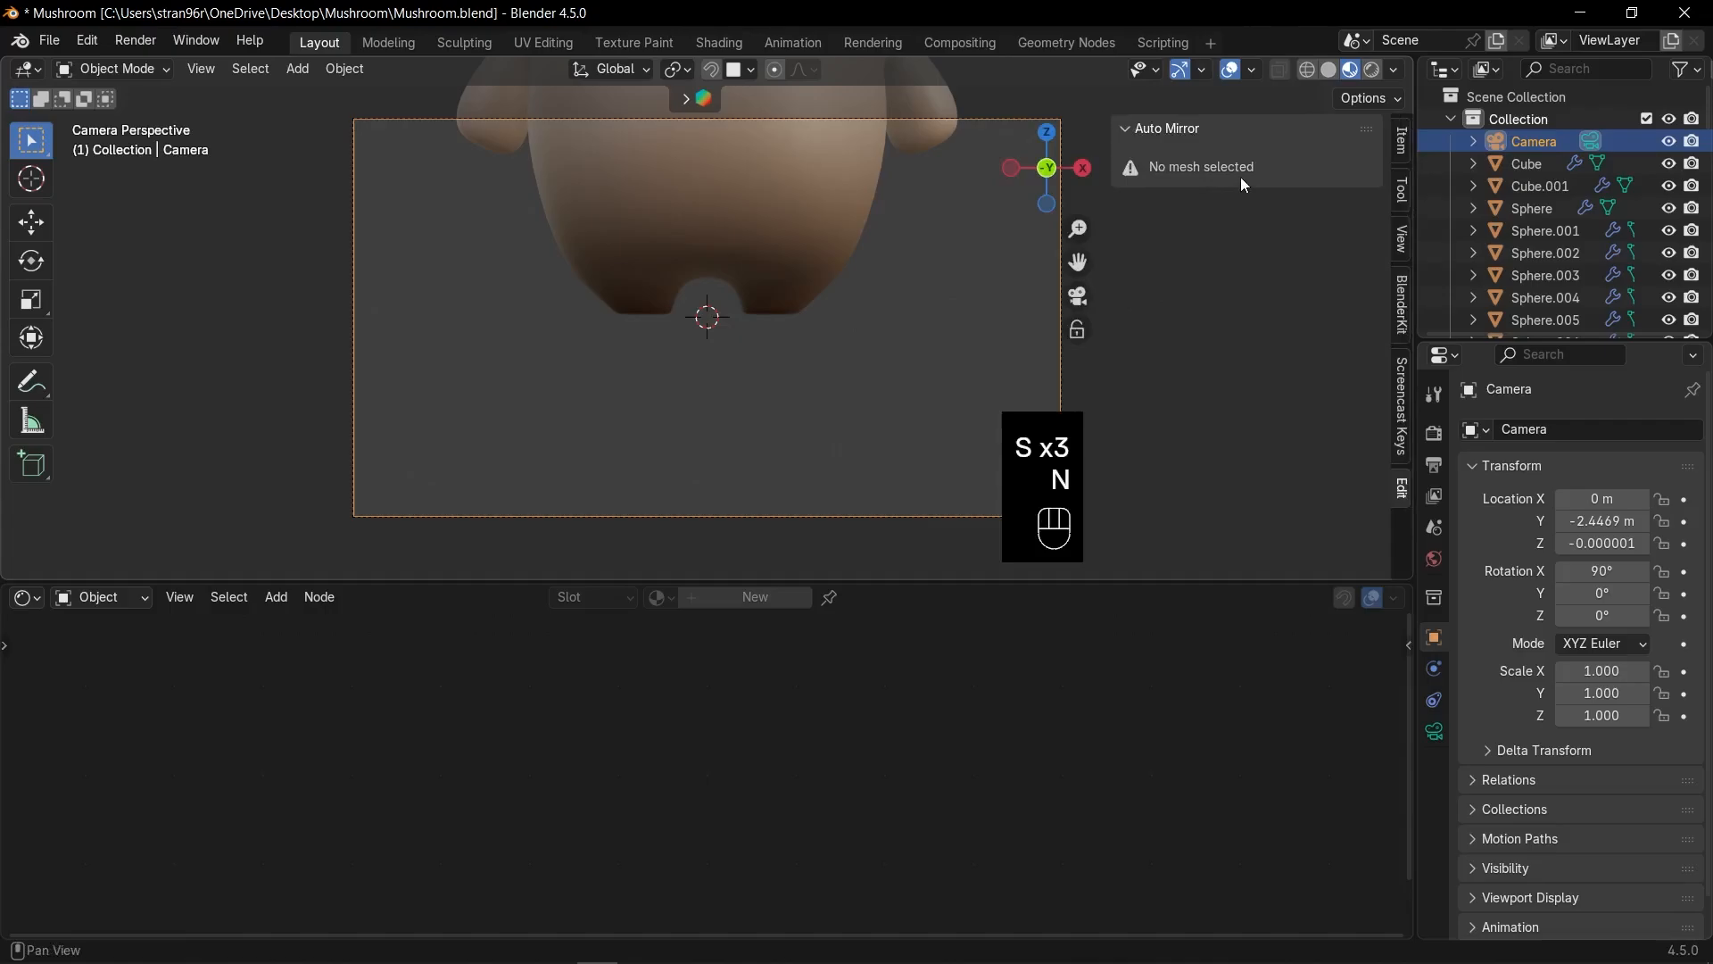
pyautogui.click(1401, 139)
pyautogui.moveTo(1249, 229); pyautogui.dragTo(1289, 275)
pyautogui.press('n')
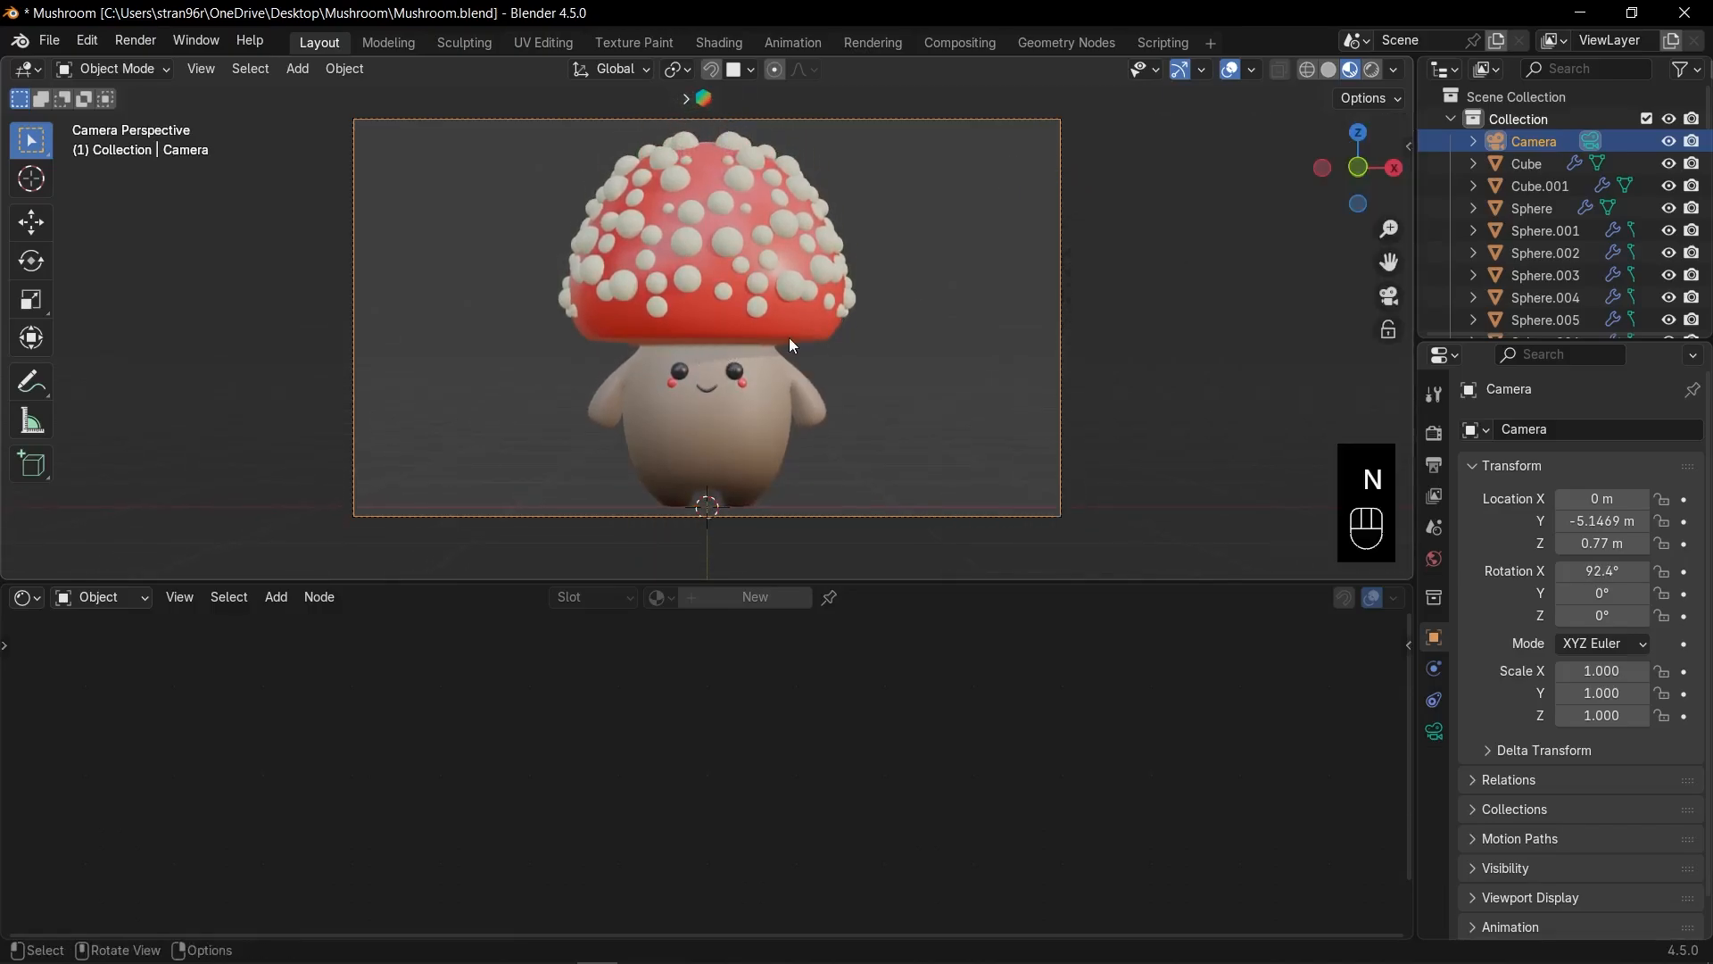
pyautogui.press('KP_7')
pyautogui.press('KP_1')
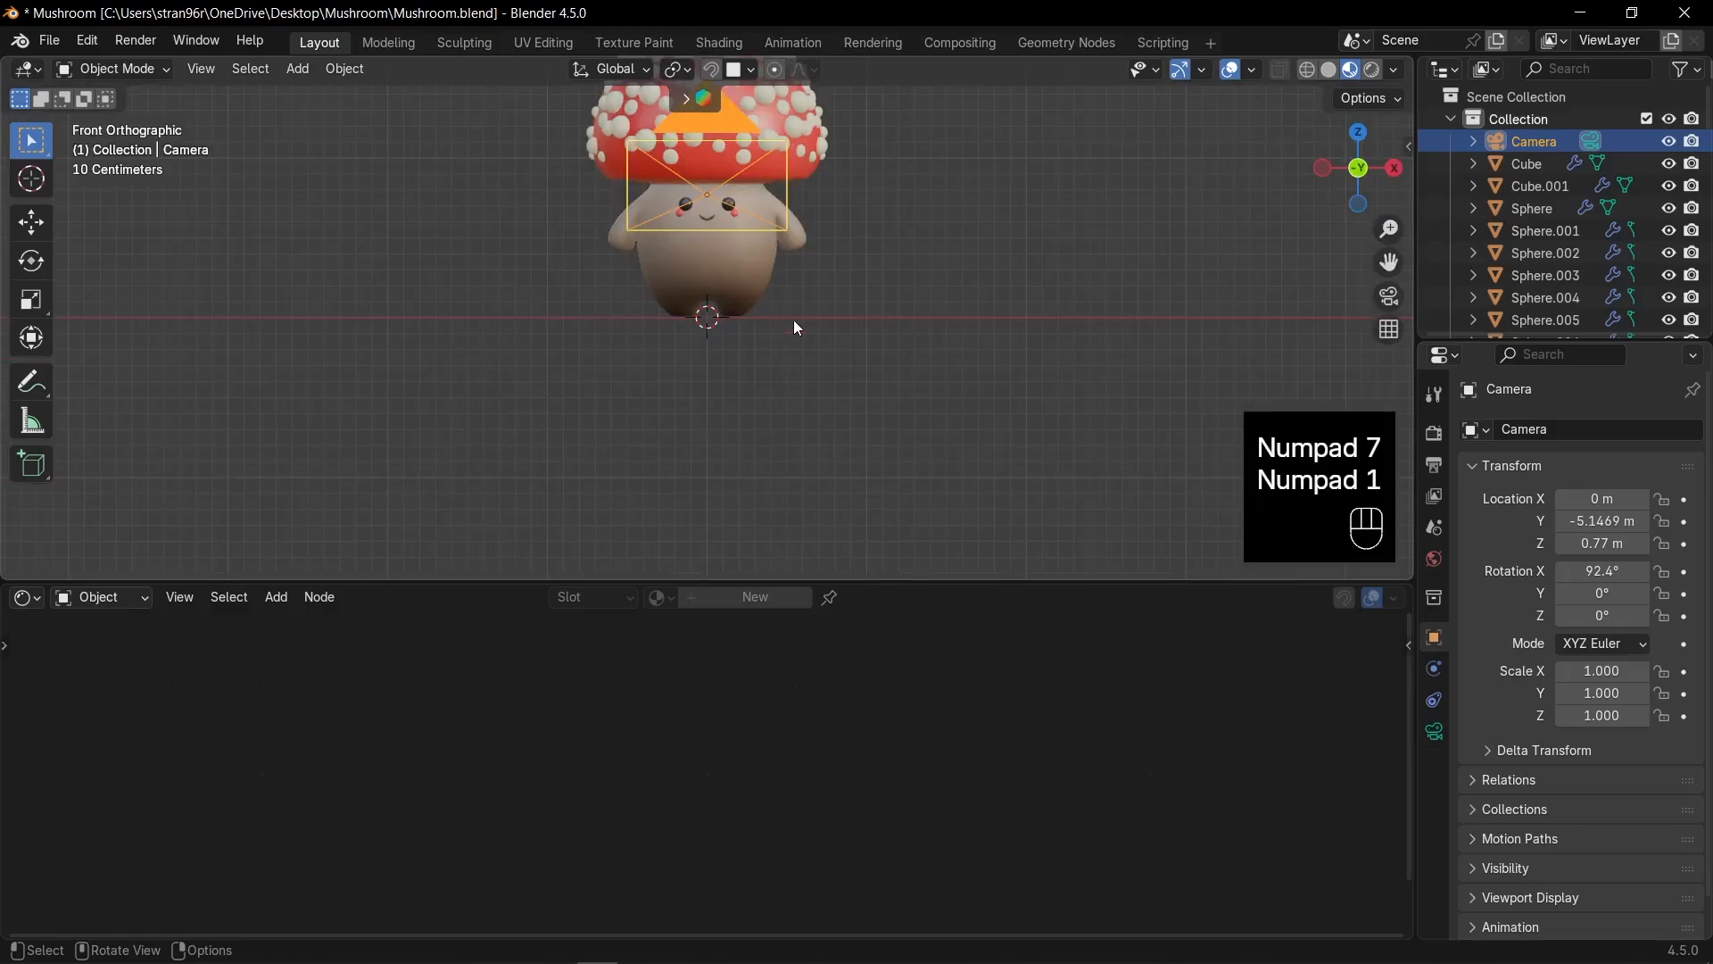
# Switch the render engine to Cycles on GPU Compute.
pyautogui.click(1435, 434)
pyautogui.click(1630, 431)
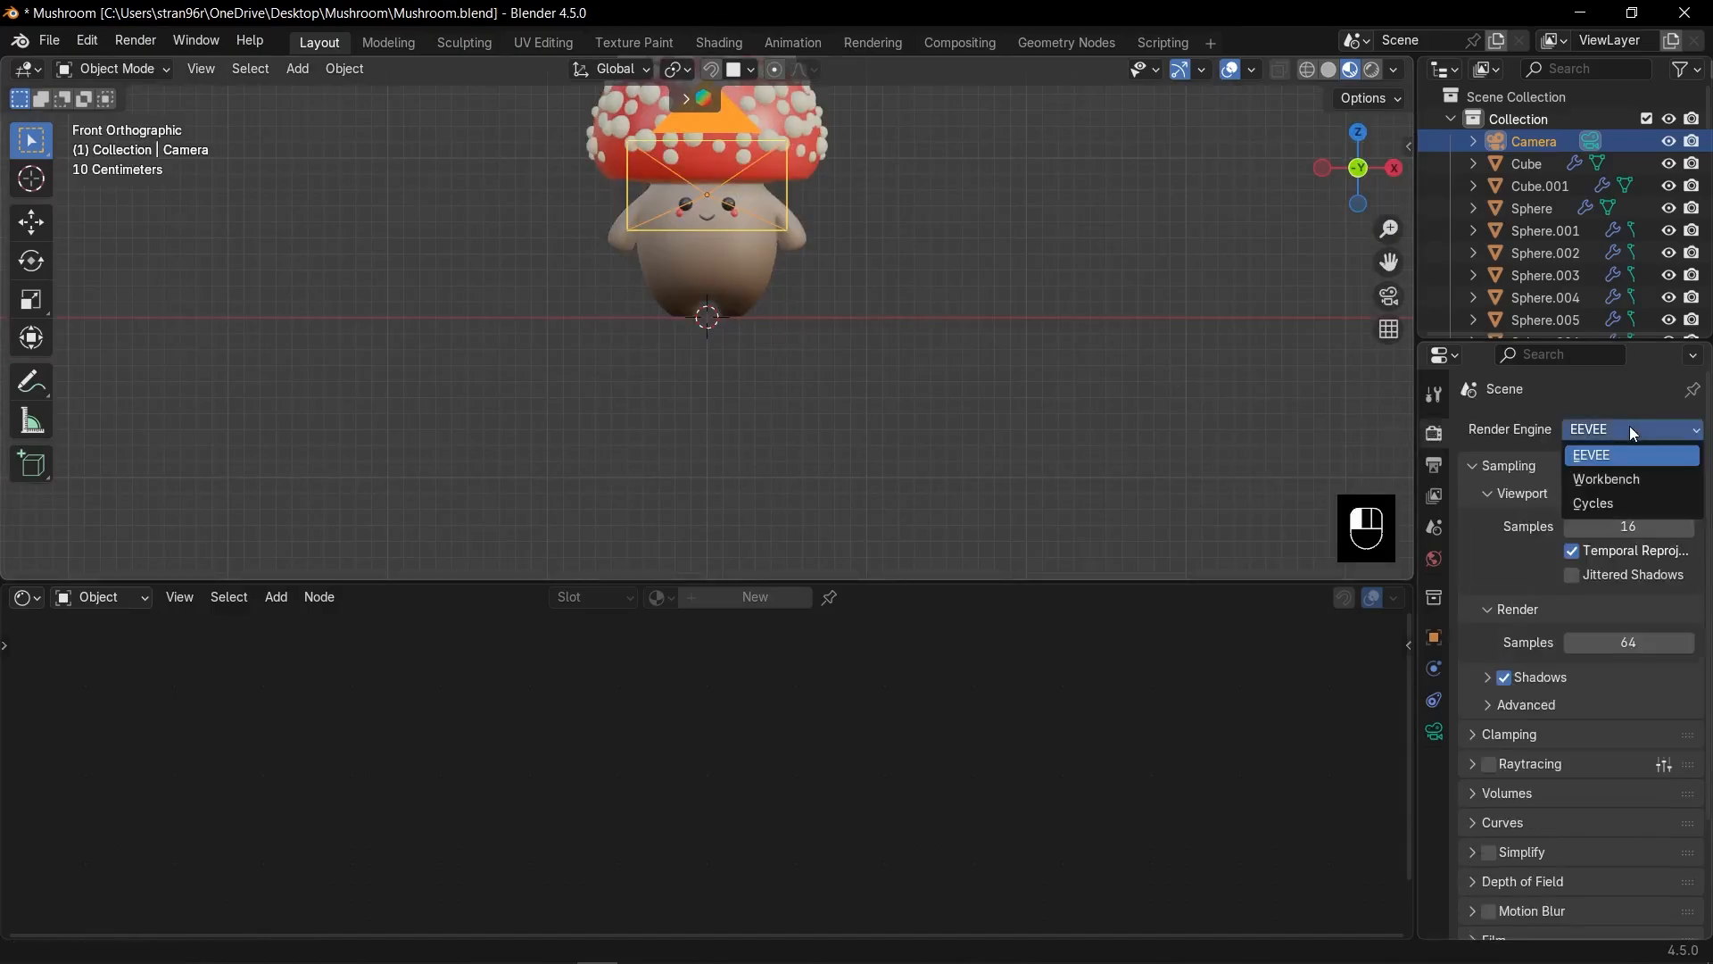
pyautogui.click(1585, 509)
pyautogui.click(1603, 490)
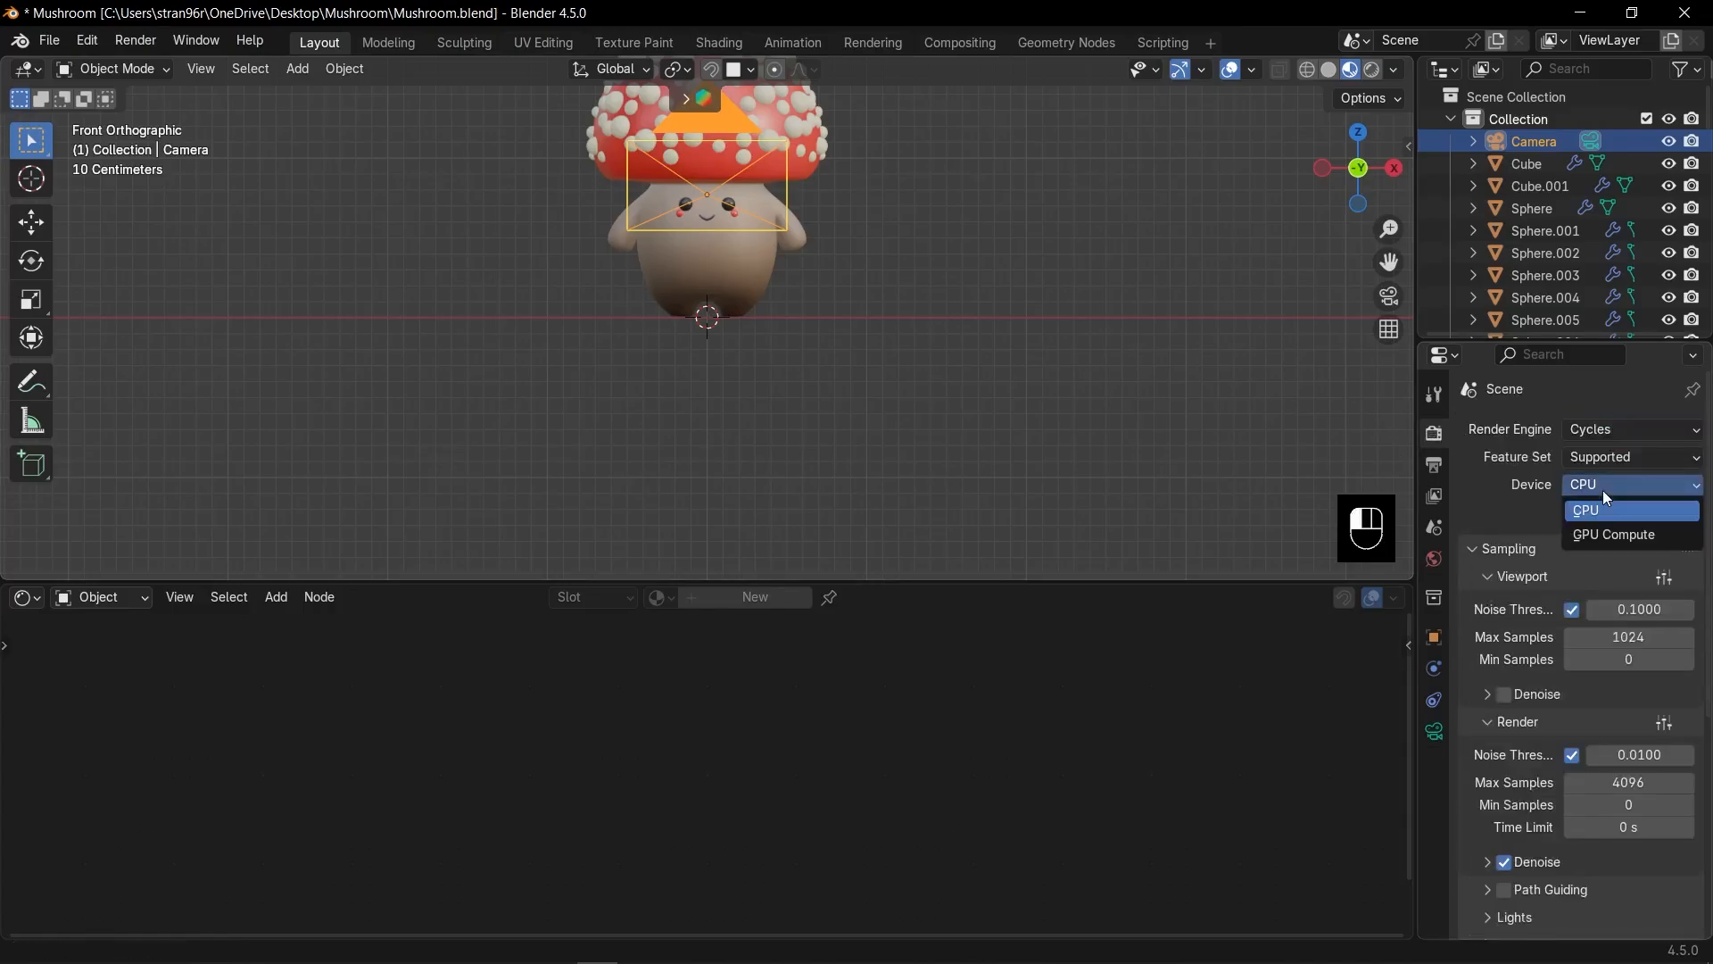
pyautogui.click(1642, 538)
# Set max samples to 8 for the viewport and 512 for rendering.
pyautogui.doubleClick(1630, 610)
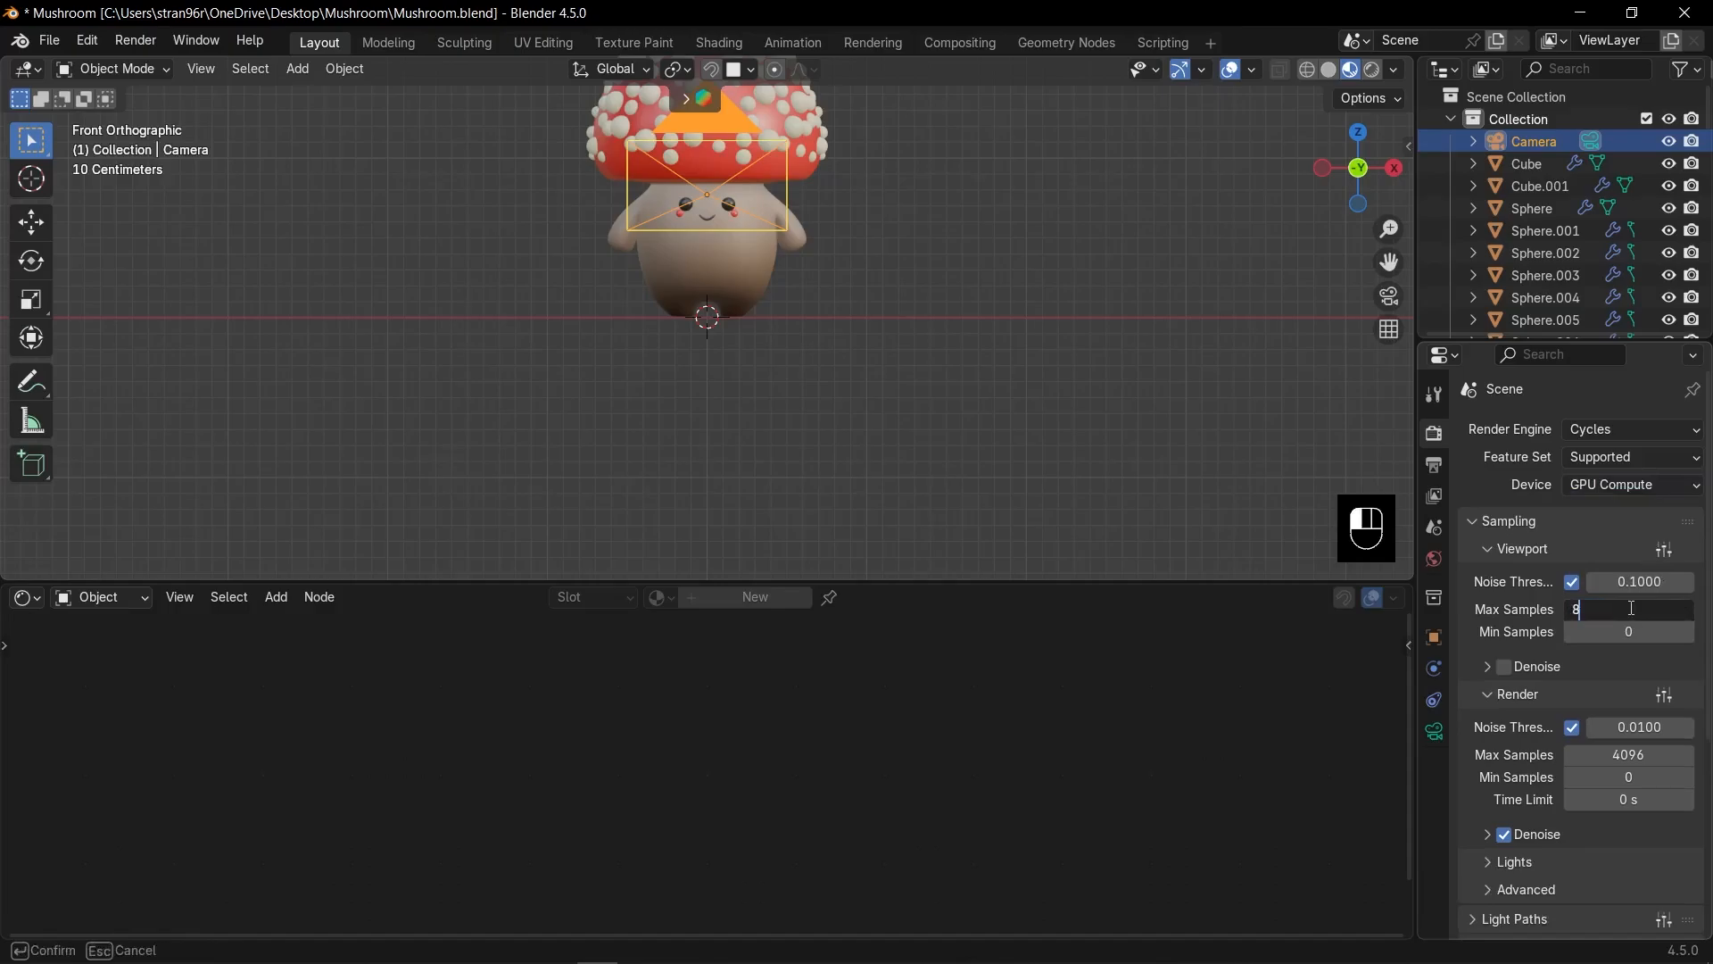
pyautogui.press('Return')
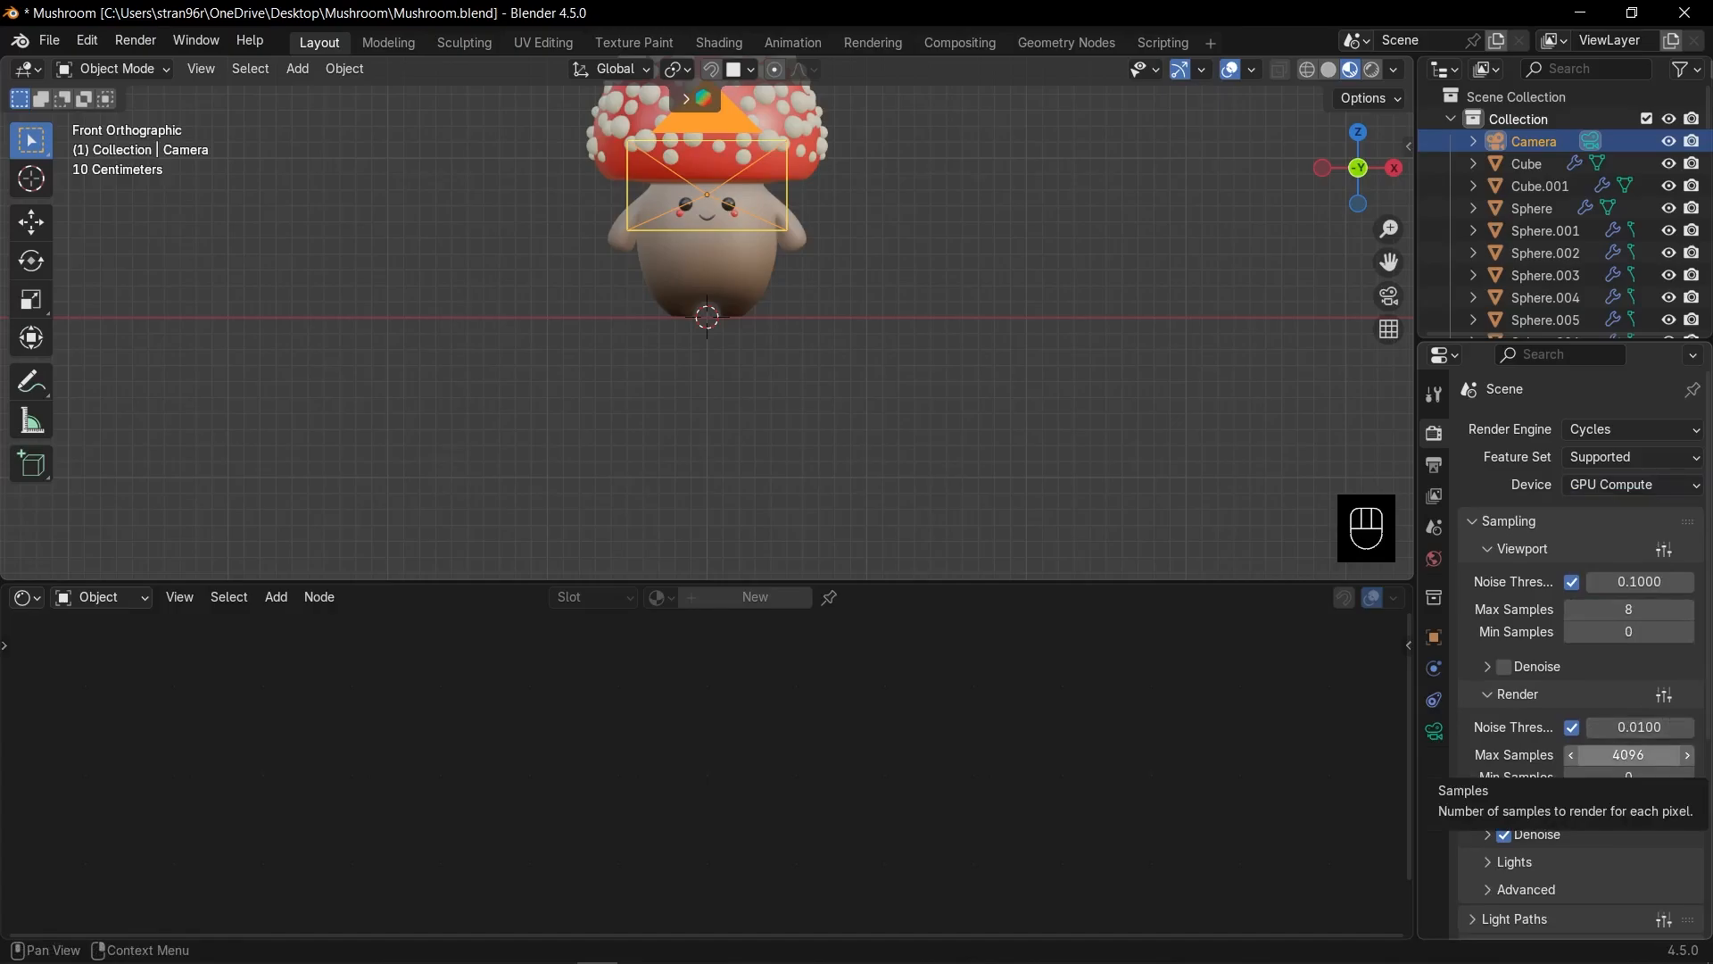
pyautogui.click(1634, 756)
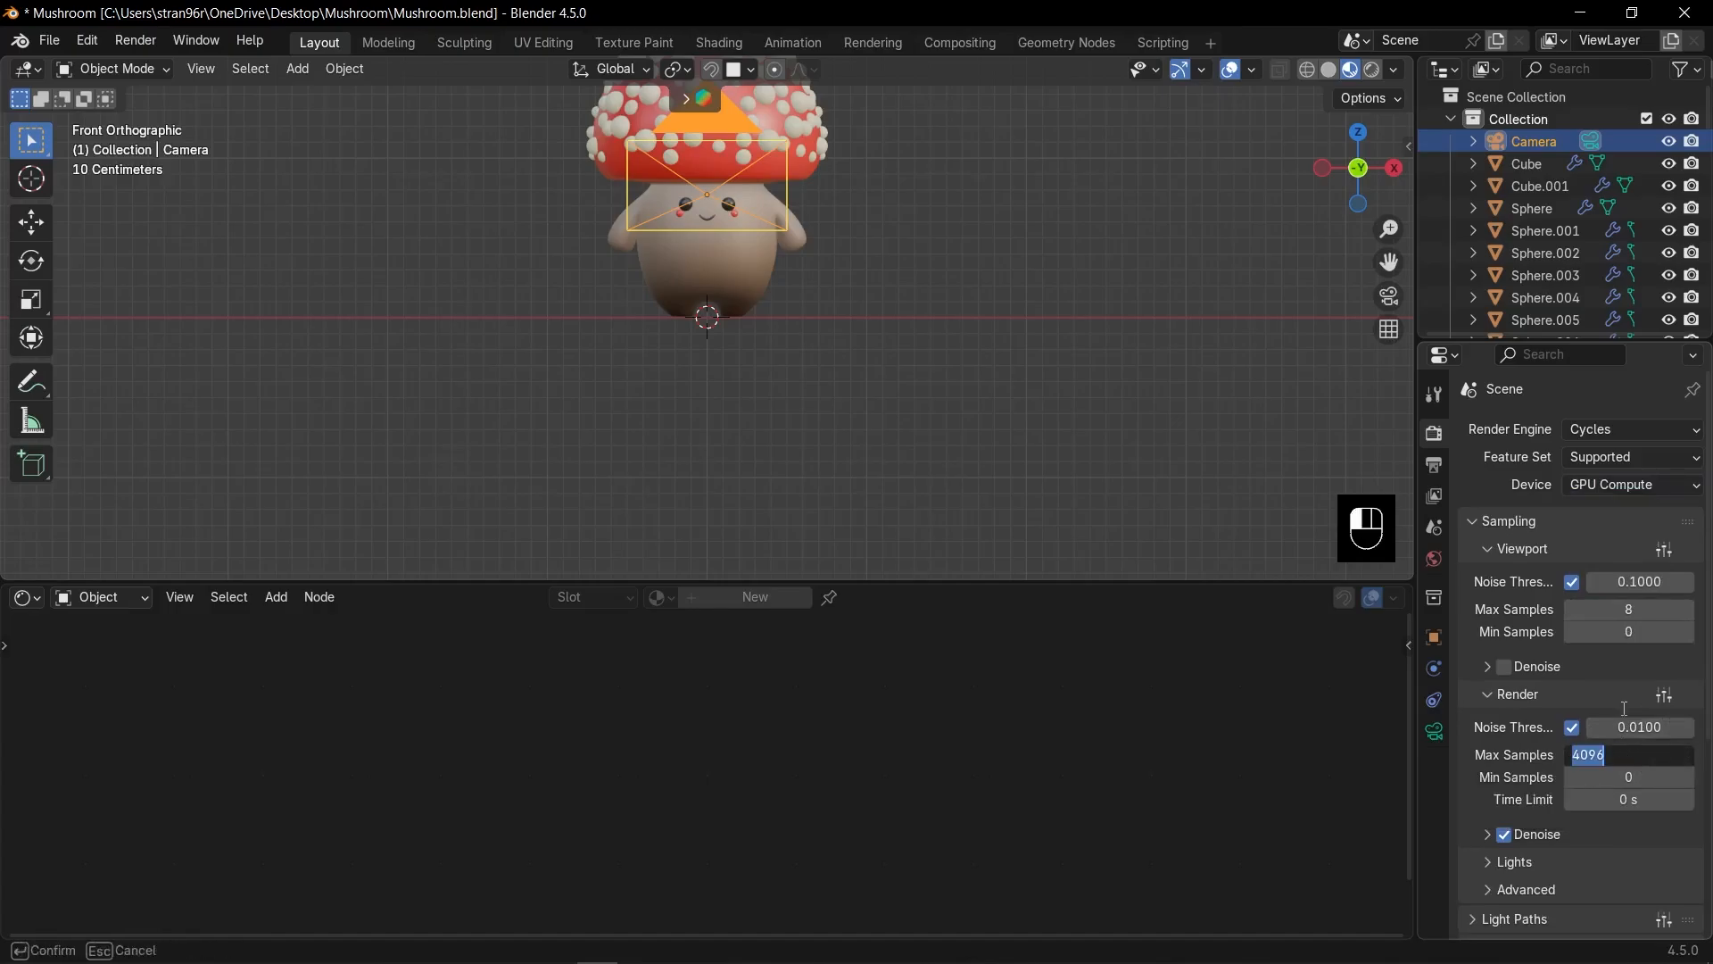
pyautogui.write('512')
pyautogui.press('Return')
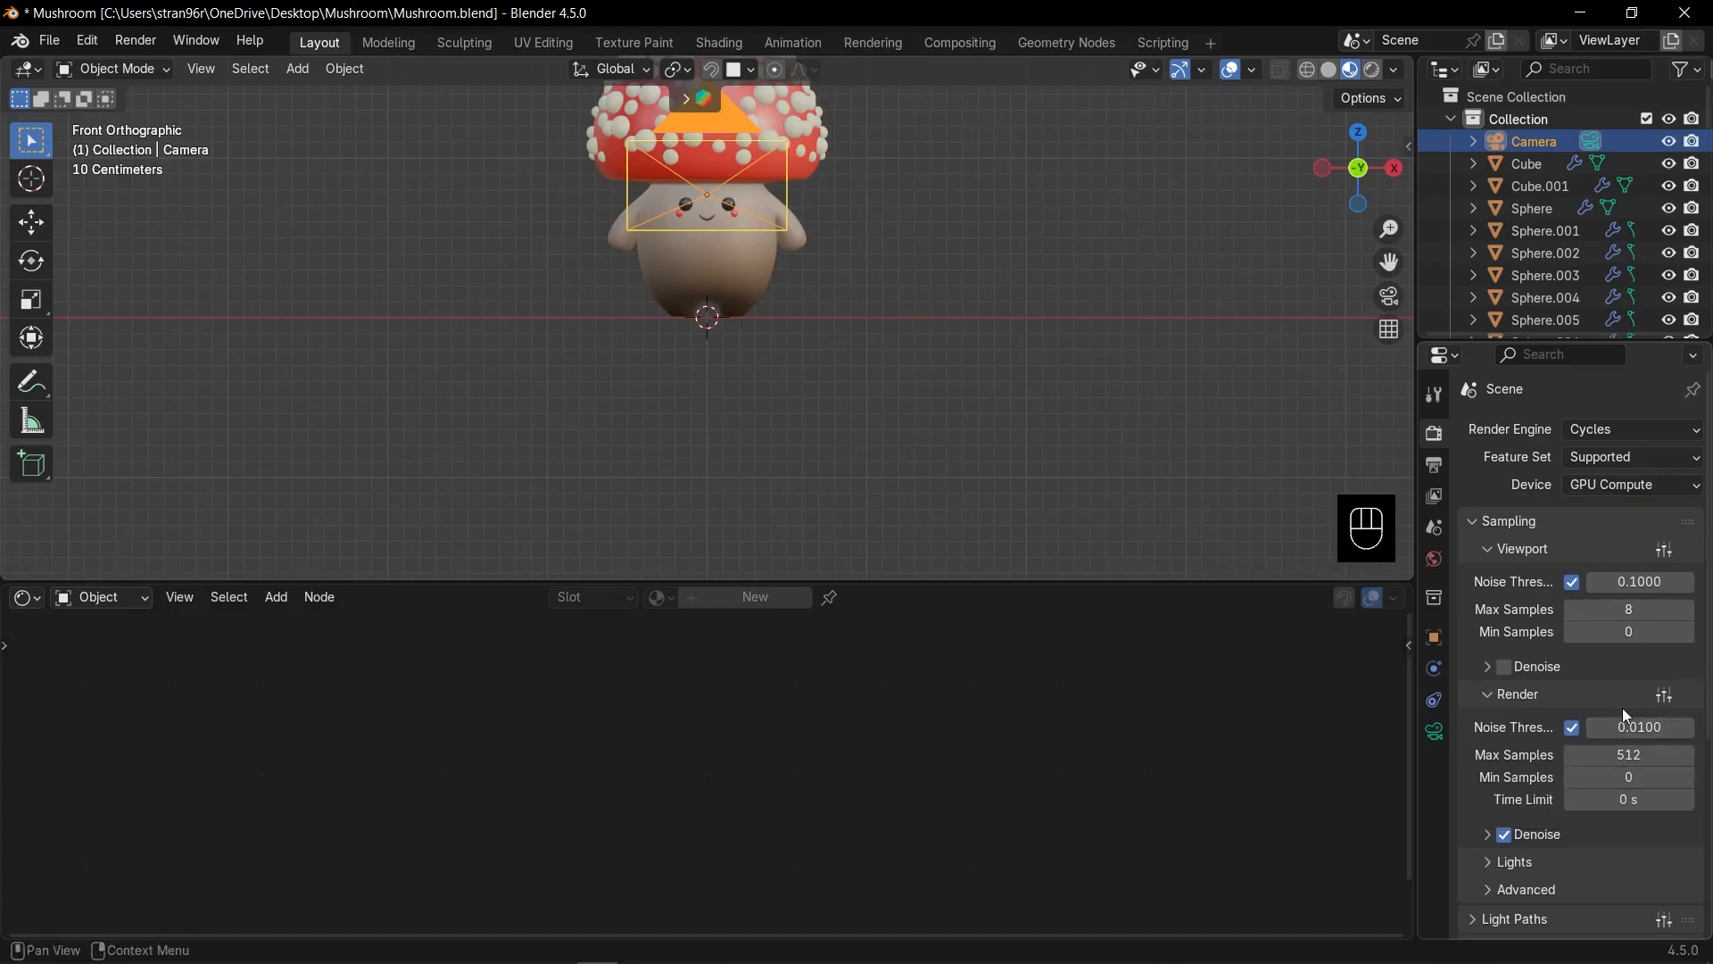
# Apply the Medium High Contrast color management look.
pyautogui.scroll(-7, 1529, 714)
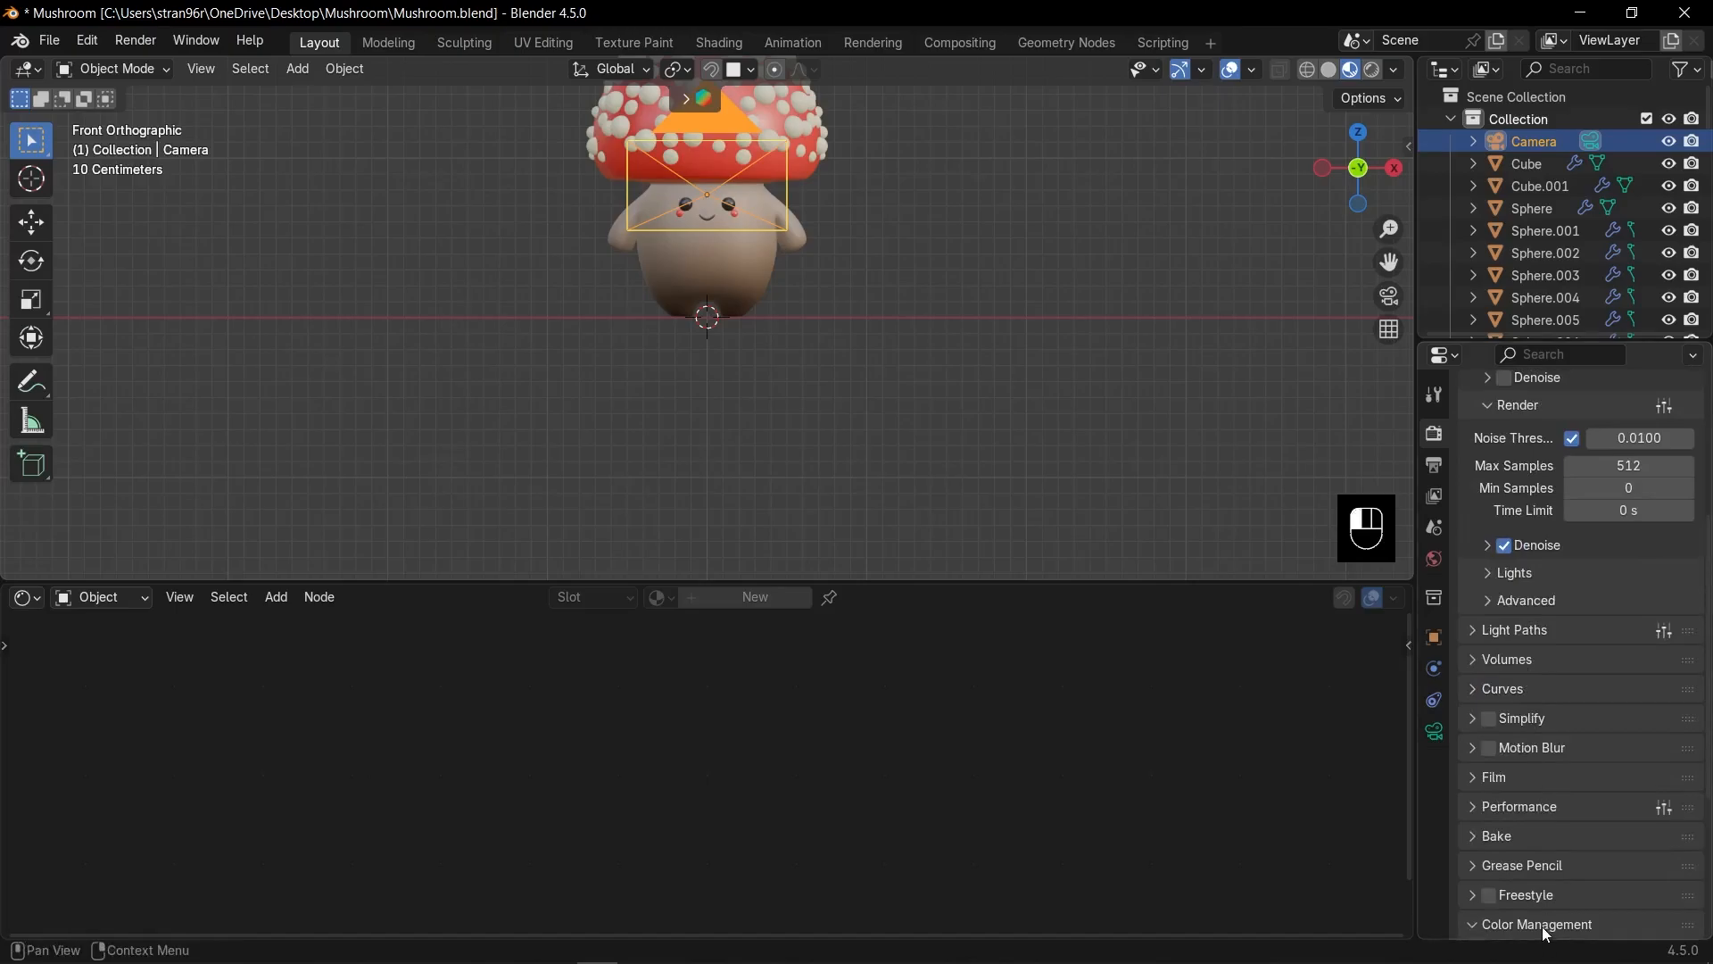
pyautogui.scroll(-5, 1556, 714)
pyautogui.click(1597, 753)
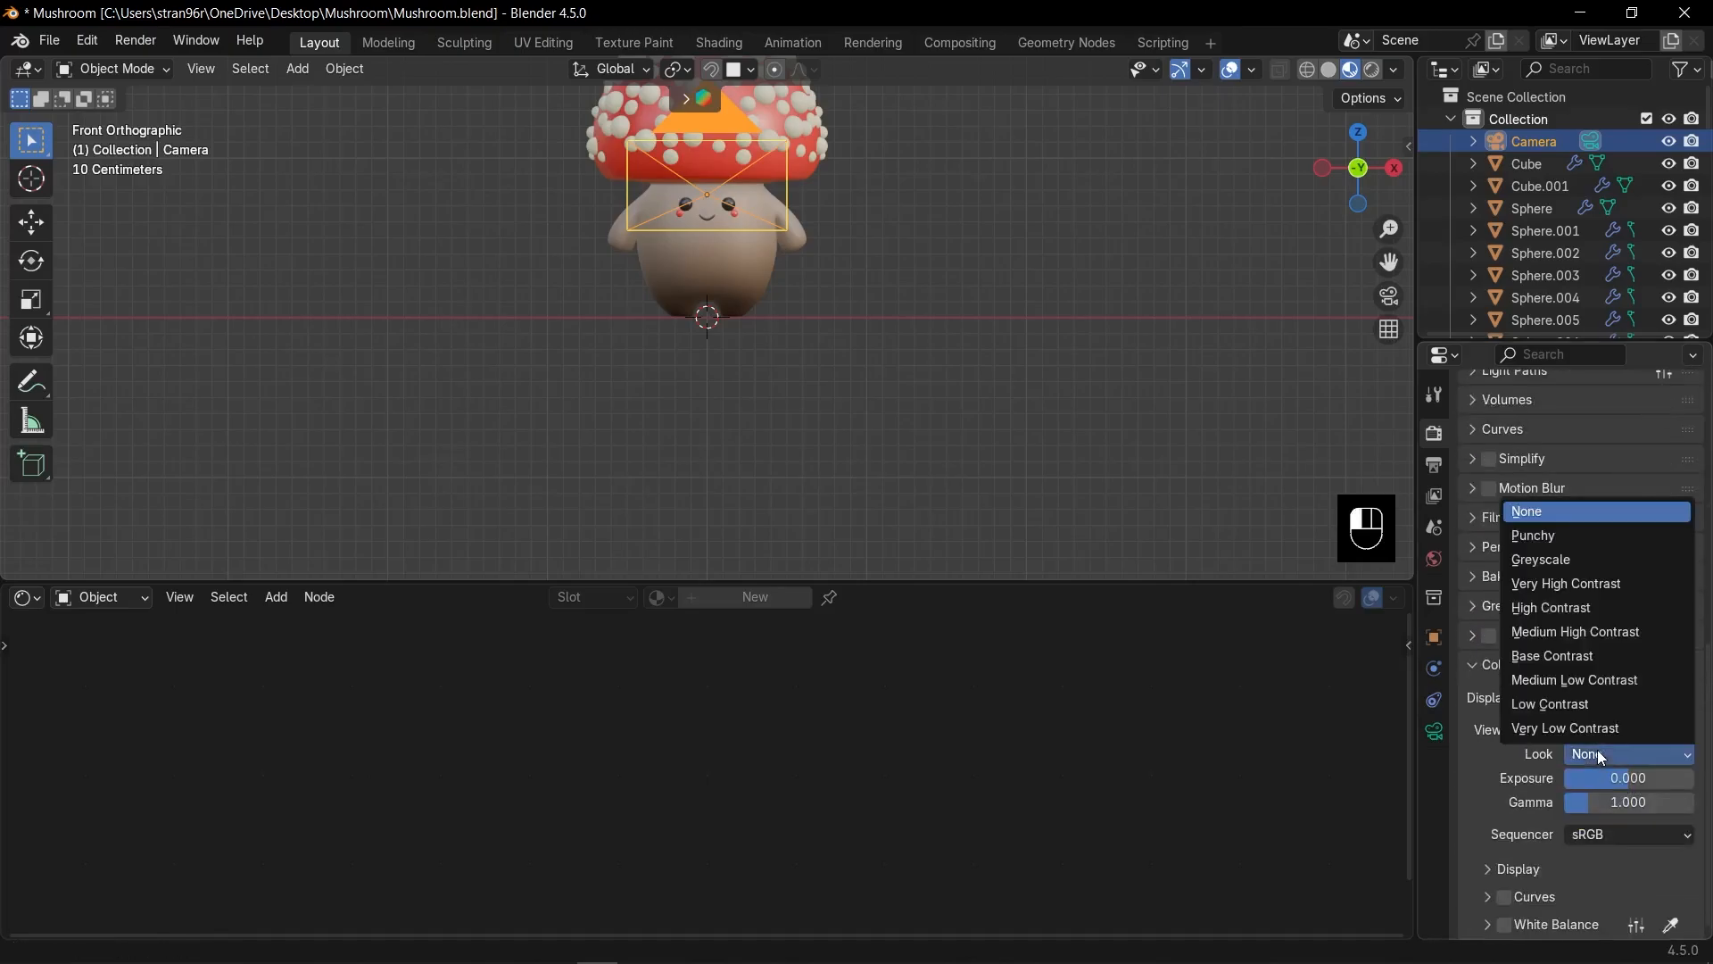
pyautogui.click(1574, 633)
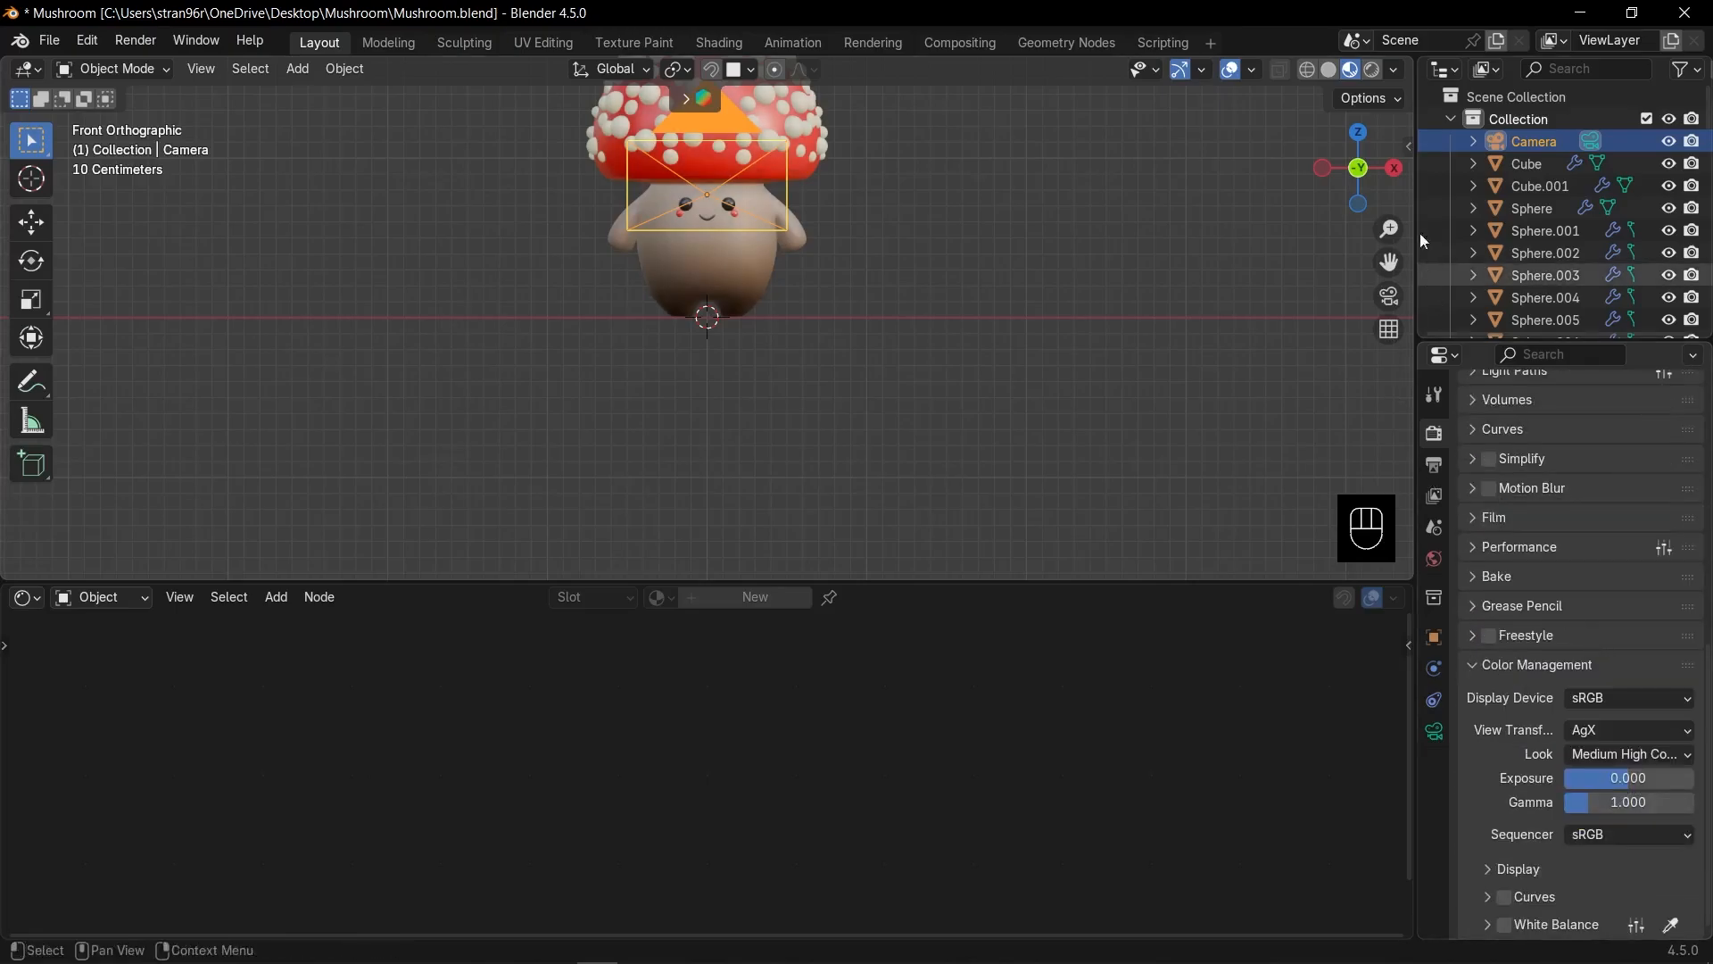
# Switch to rendered shading and add an area light.
pyautogui.click(1375, 71)
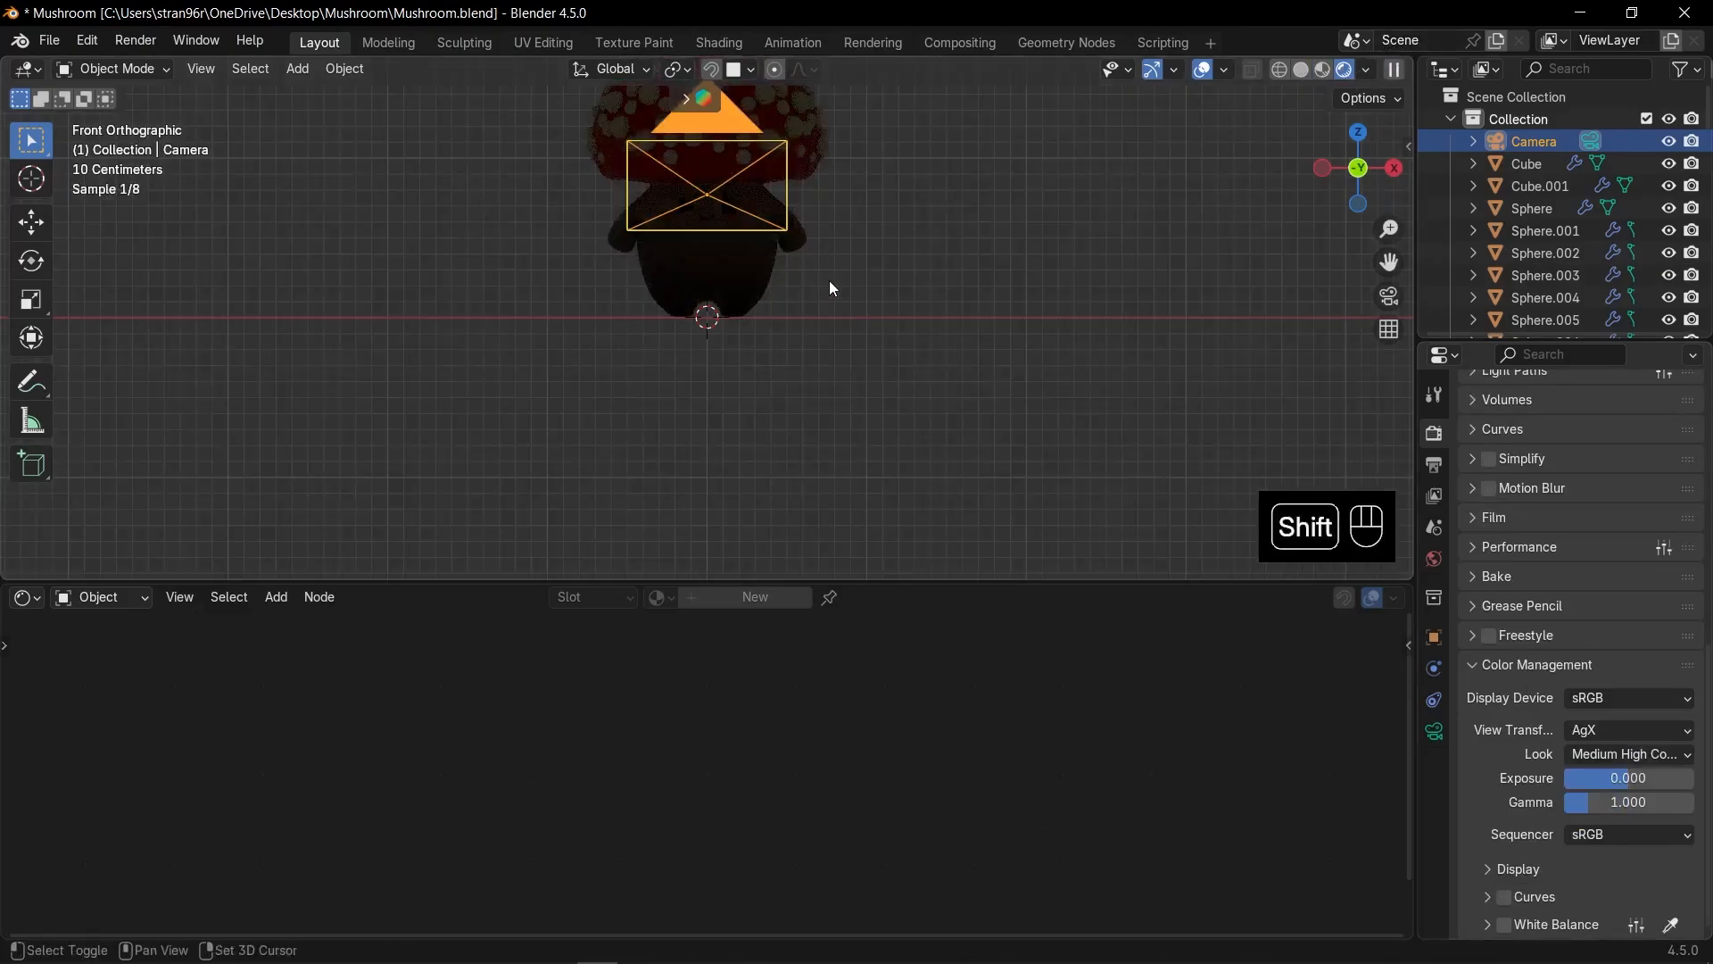
pyautogui.moveTo(828, 280)
pyautogui.keyDown('shift'); pyautogui.mouseDown(button='middle')
pyautogui.moveTo(844, 360)
pyautogui.moveTo(826, 340)
pyautogui.mouseUp(button='middle'); pyautogui.keyUp('shift')
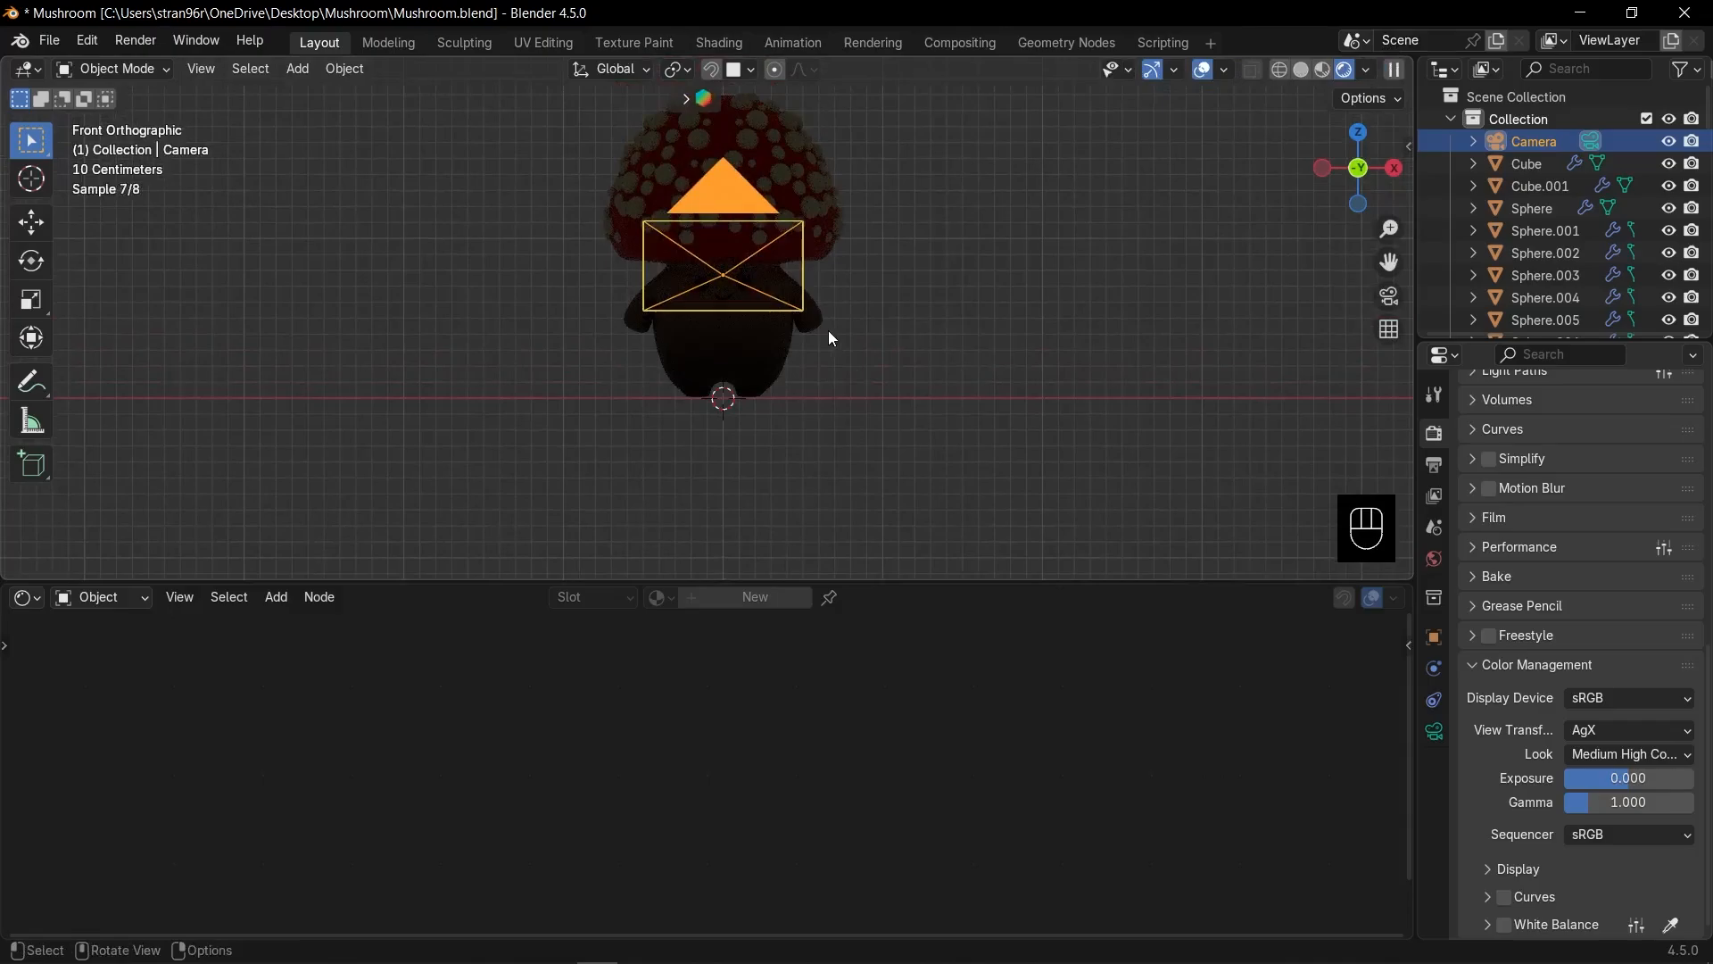
pyautogui.hotkey('shift', 'a')
pyautogui.moveTo(741, 398)
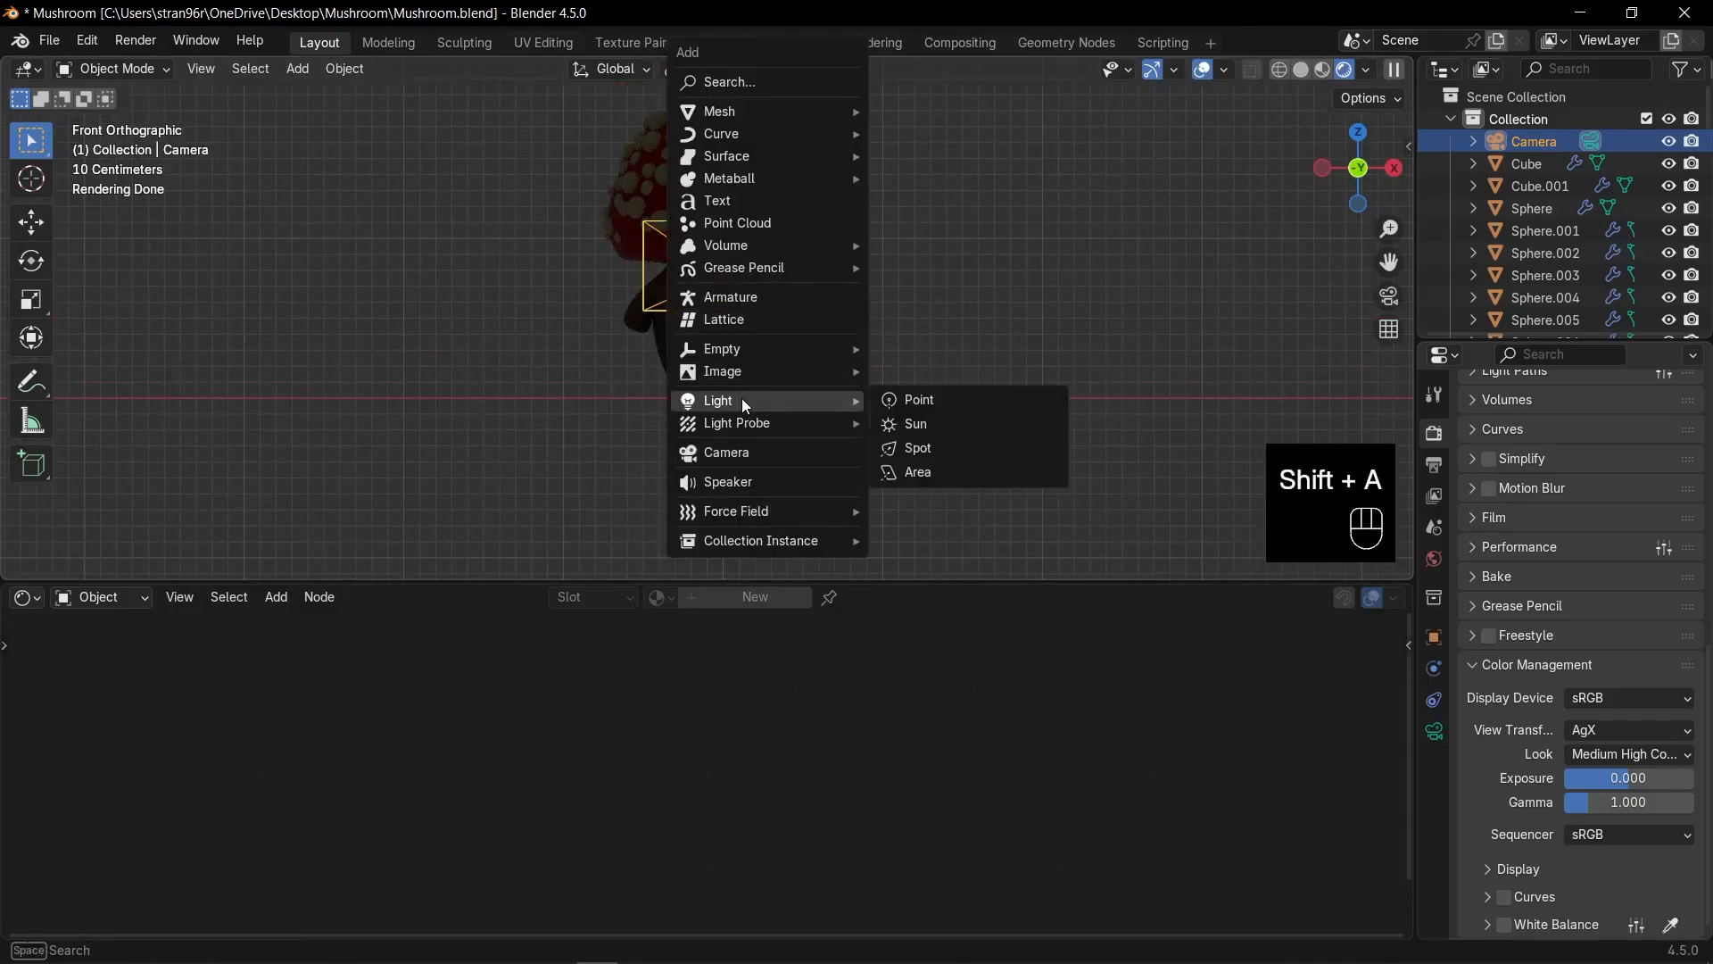
pyautogui.click(925, 467)
# Place the light above right of the mushroom, rotated to aim down at it.
pyautogui.keyDown('shift'); pyautogui.moveTo(827, 489); pyautogui.dragTo(829, 547, button='middle'); pyautogui.keyUp('shift')
pyautogui.press('g')
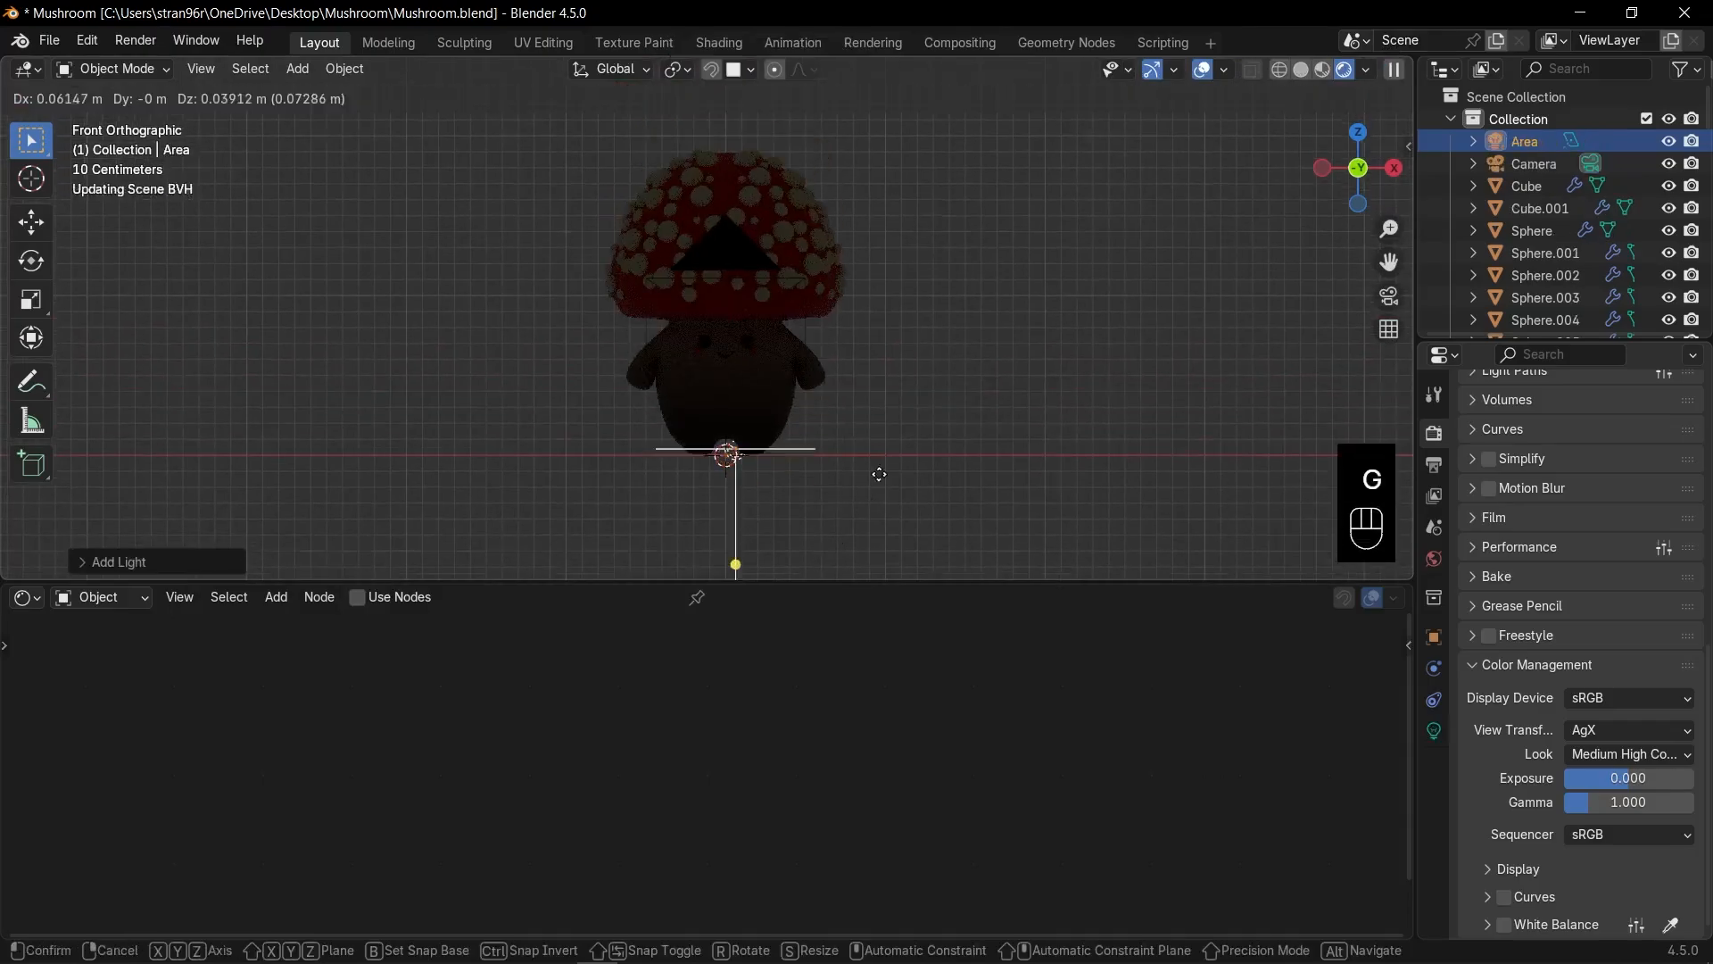
pyautogui.click(1100, 178)
pyautogui.press('r')
pyautogui.click(1044, 336)
pyautogui.press('g')
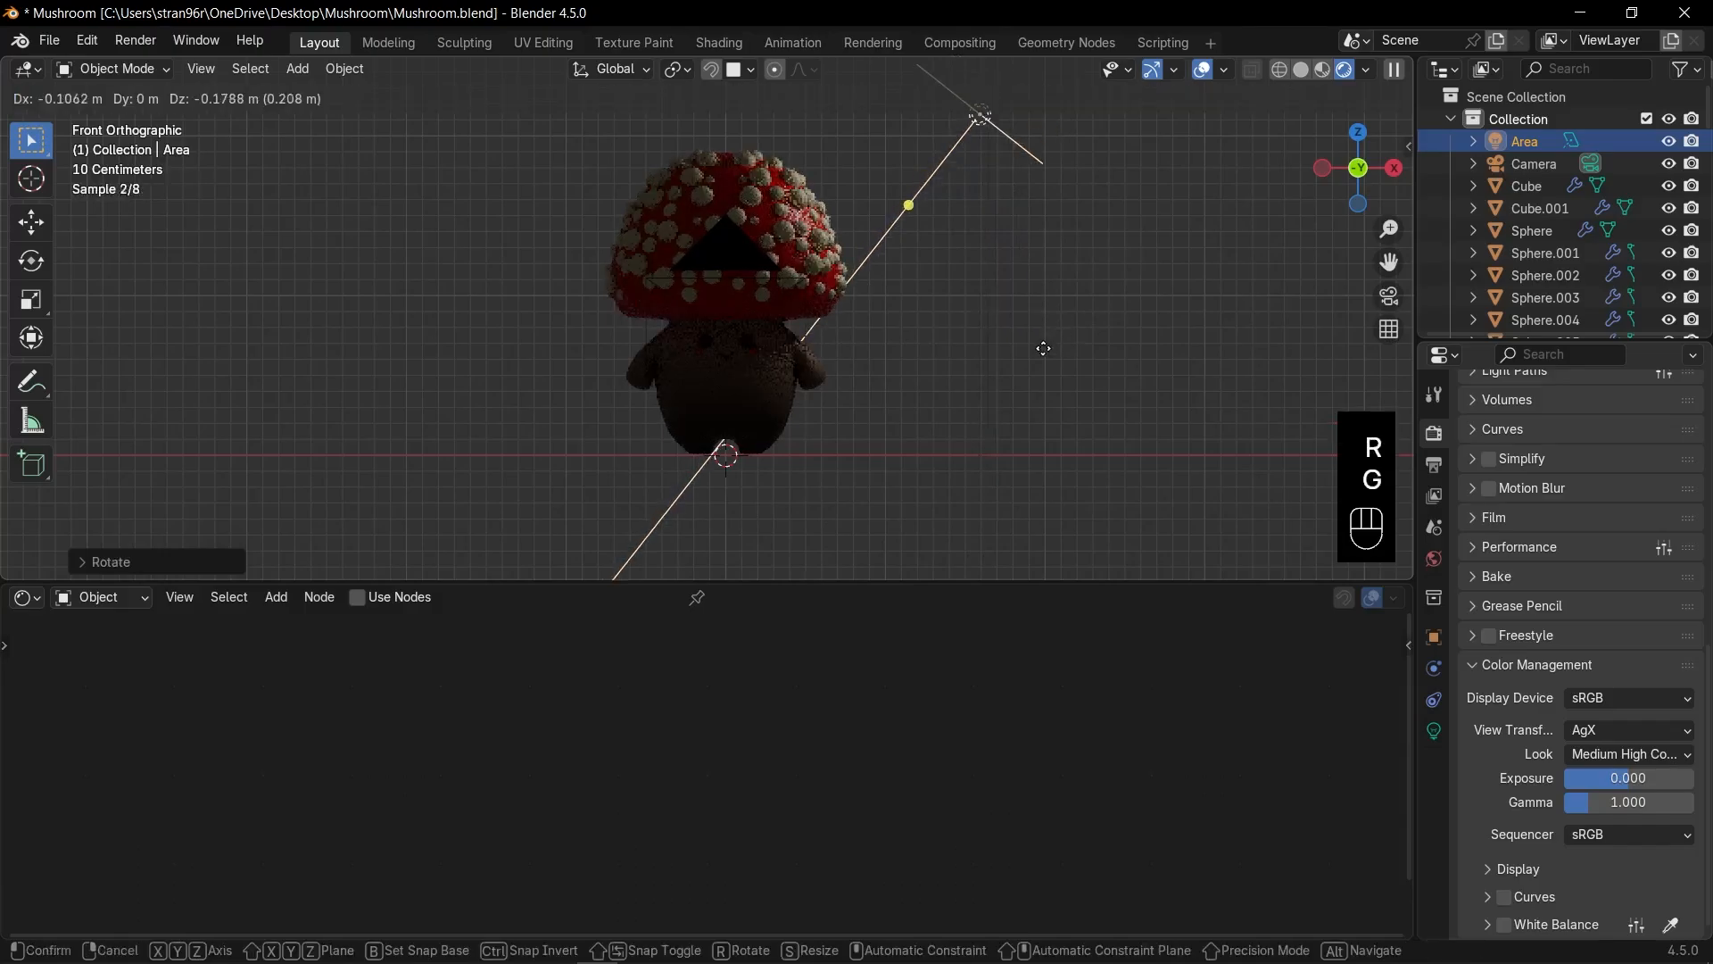
pyautogui.click(1022, 361)
pyautogui.scroll(2, 839, 243)
pyautogui.click(1434, 731)
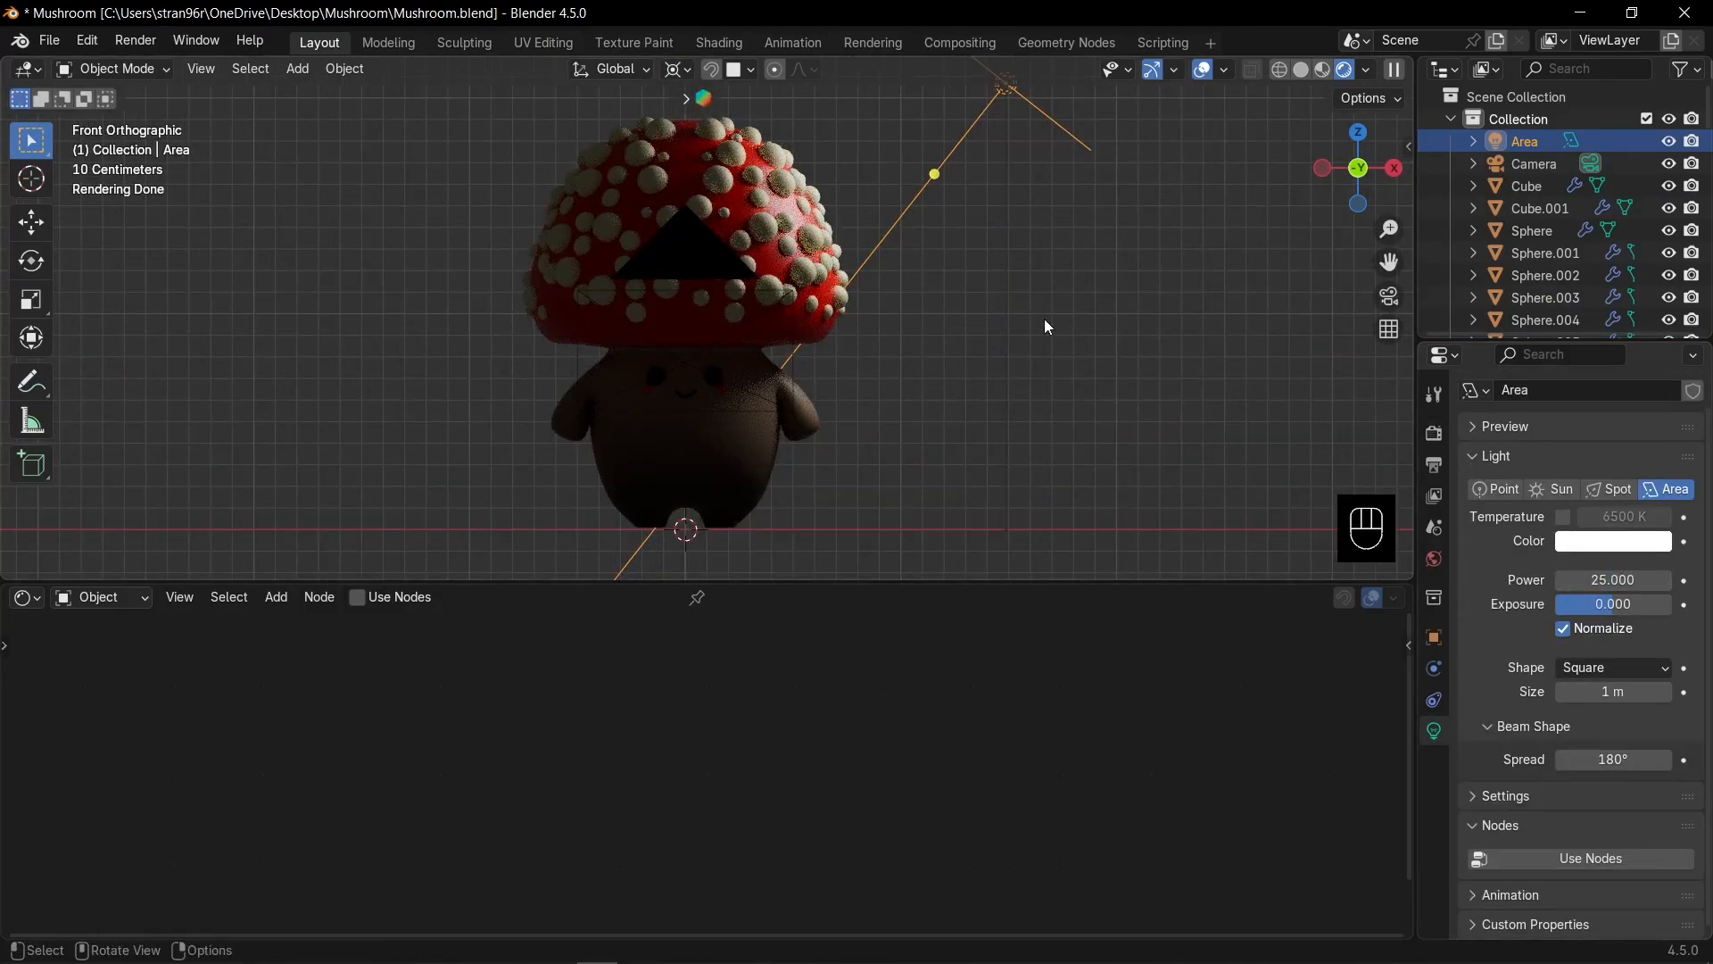
# Enlarge the area light and refine its placement from the top view.
pyautogui.press('KP_7')
pyautogui.scroll(-4, 1051, 319)
pyautogui.press('Escape')
pyautogui.press('s')
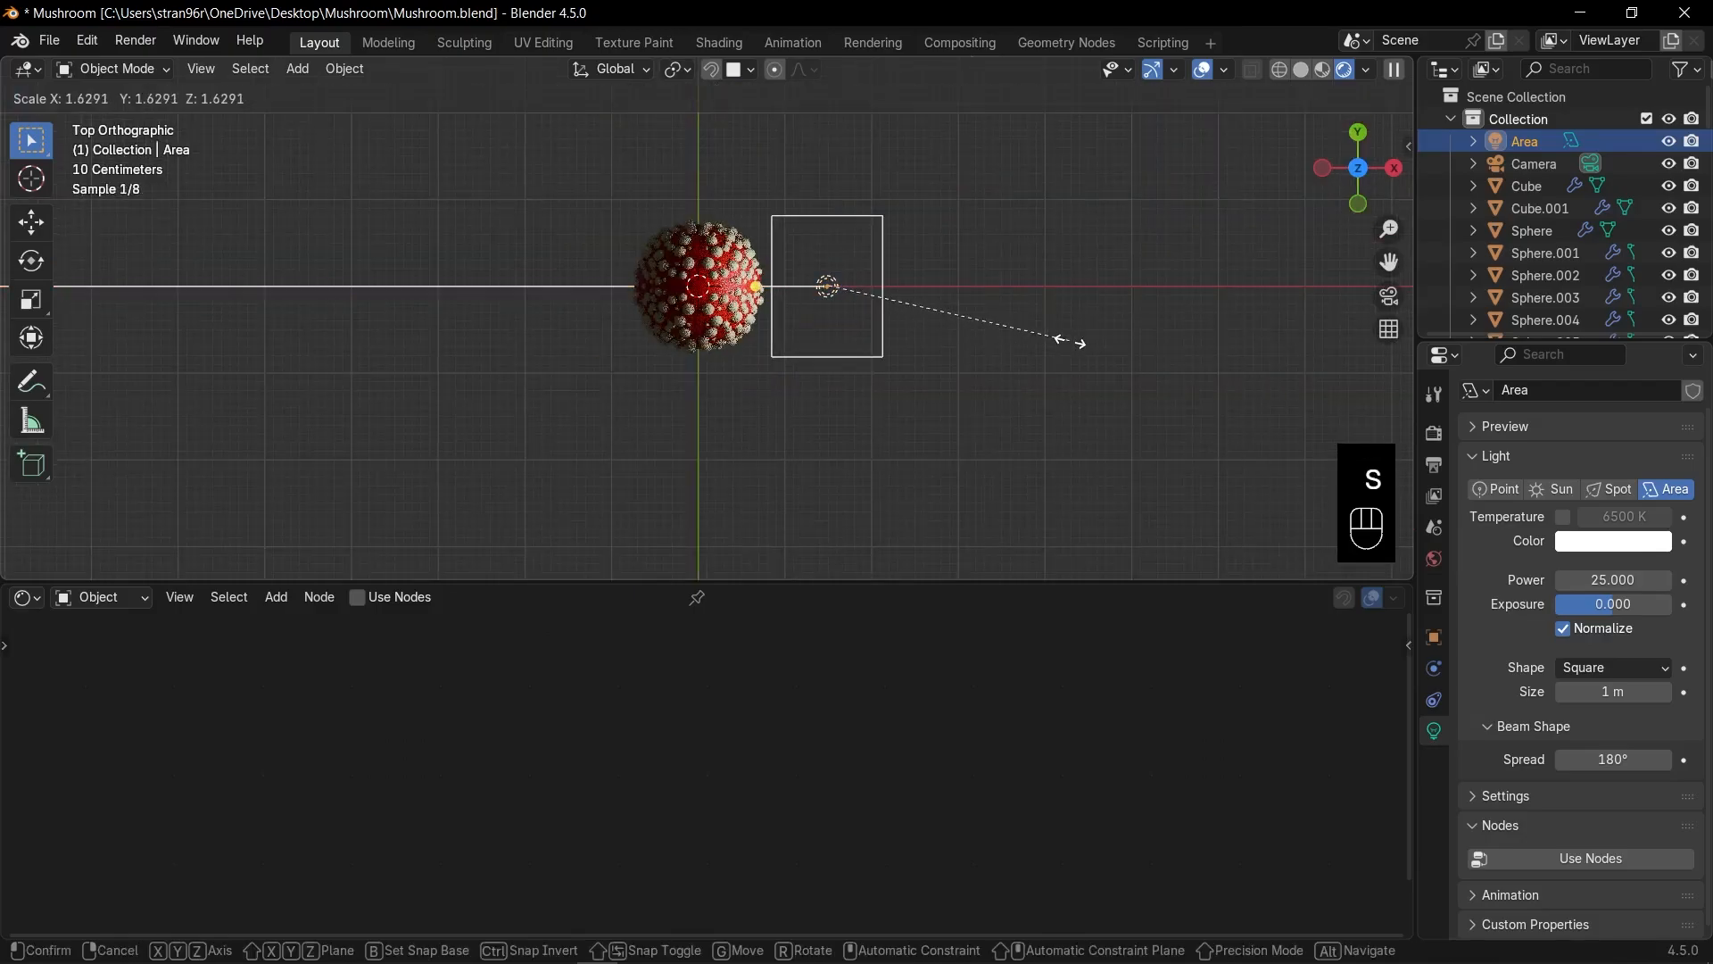
pyautogui.press('g')
pyautogui.press('r')
pyautogui.press('g')
pyautogui.click(1026, 313)
pyautogui.press('KP_1')
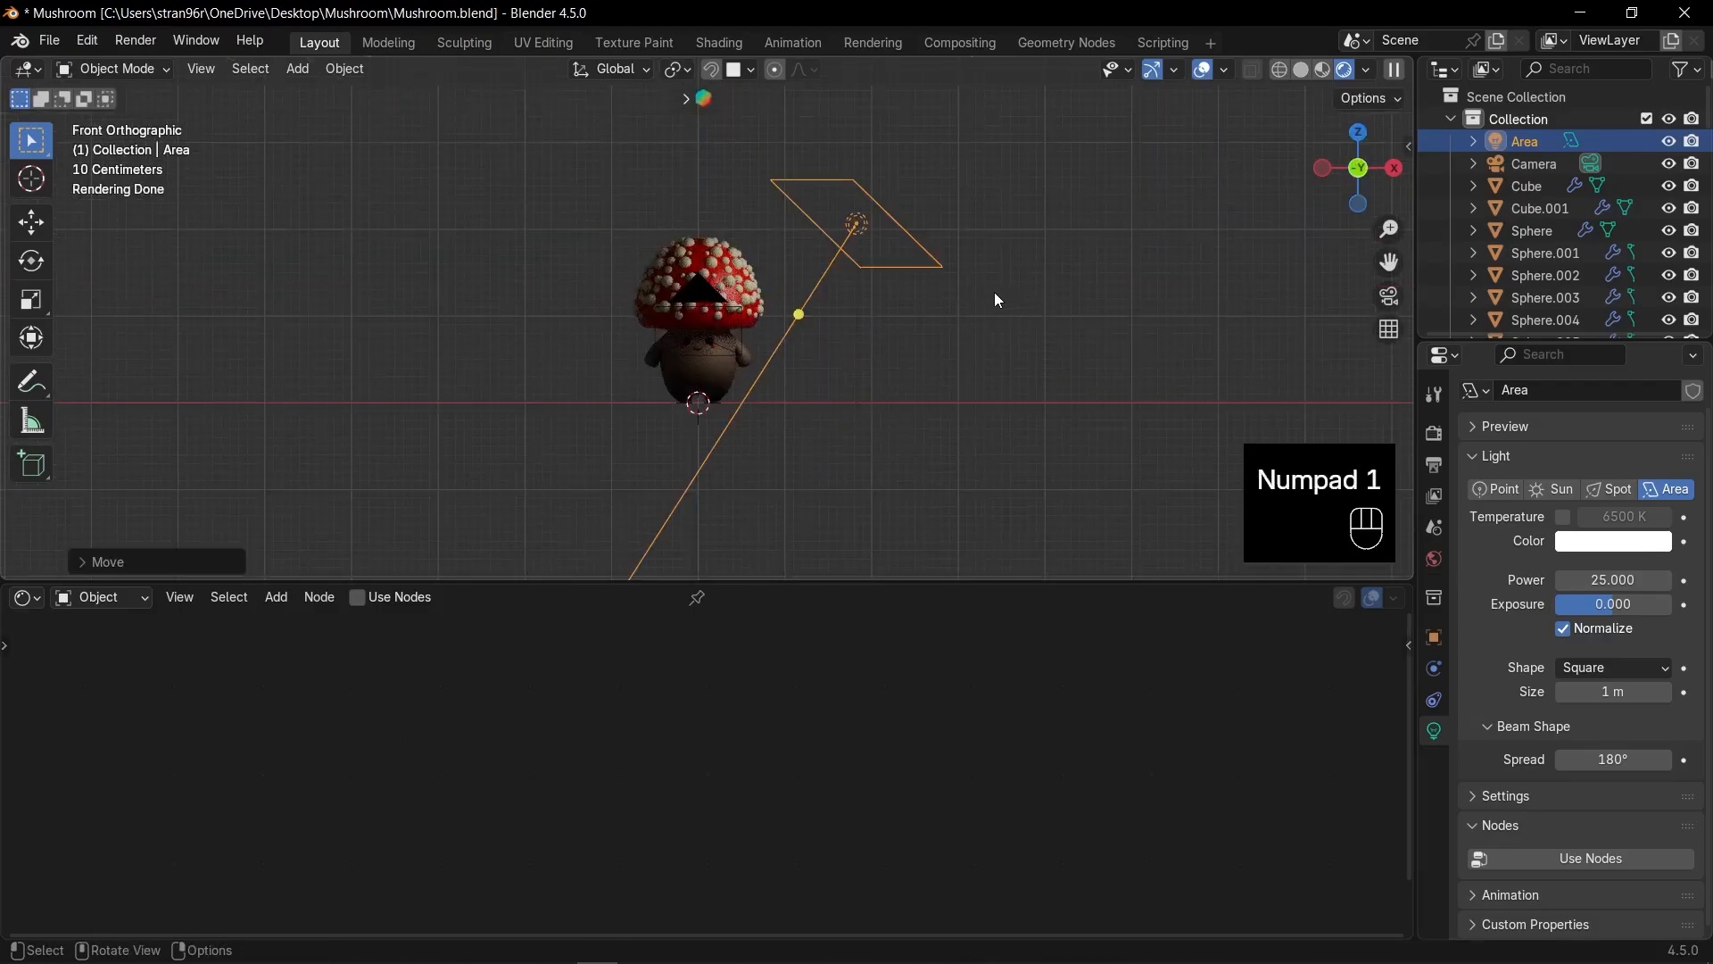
pyautogui.moveTo(998, 300); pyautogui.dragTo(1076, 305, button='middle')
pyautogui.press('KP_1')
# Reposition and enlarge the light, then set its Power to 50.
pyautogui.press('g')
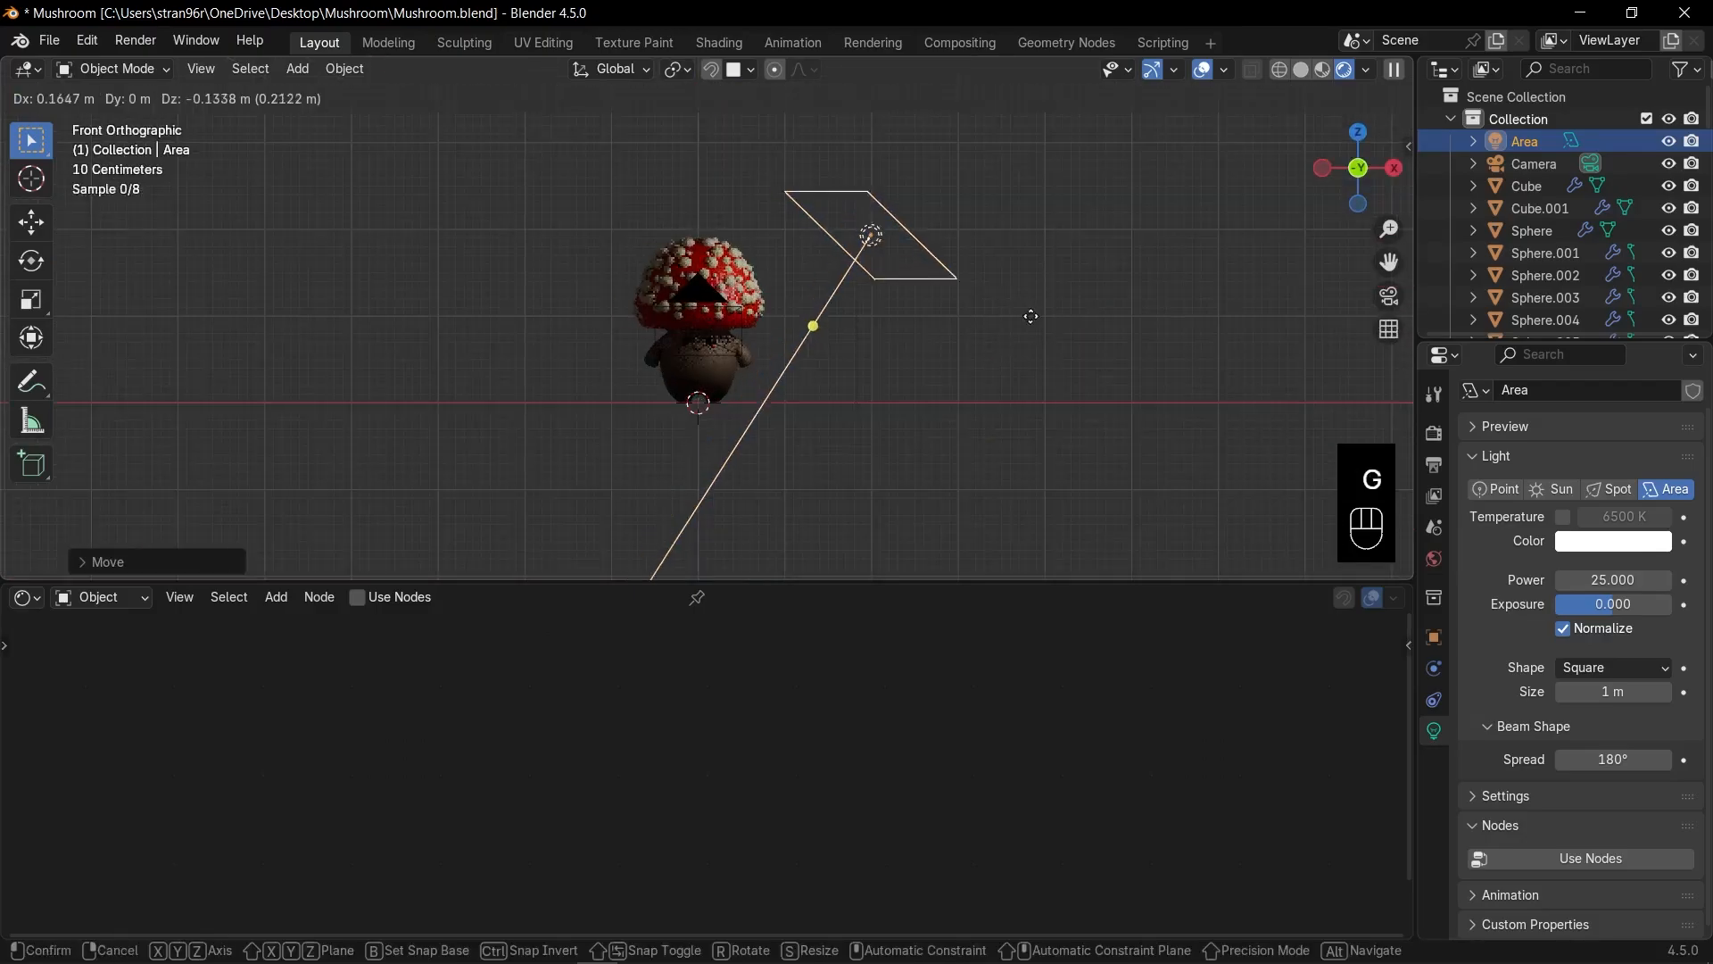
pyautogui.click(1047, 325)
pyautogui.press('s')
pyautogui.click(1068, 349)
pyautogui.click(1610, 579)
pyautogui.write('50')
pyautogui.press('Return')
# Duplicate the area light onto the mushroom's left and aim it at the mushroom.
pyautogui.press('g')
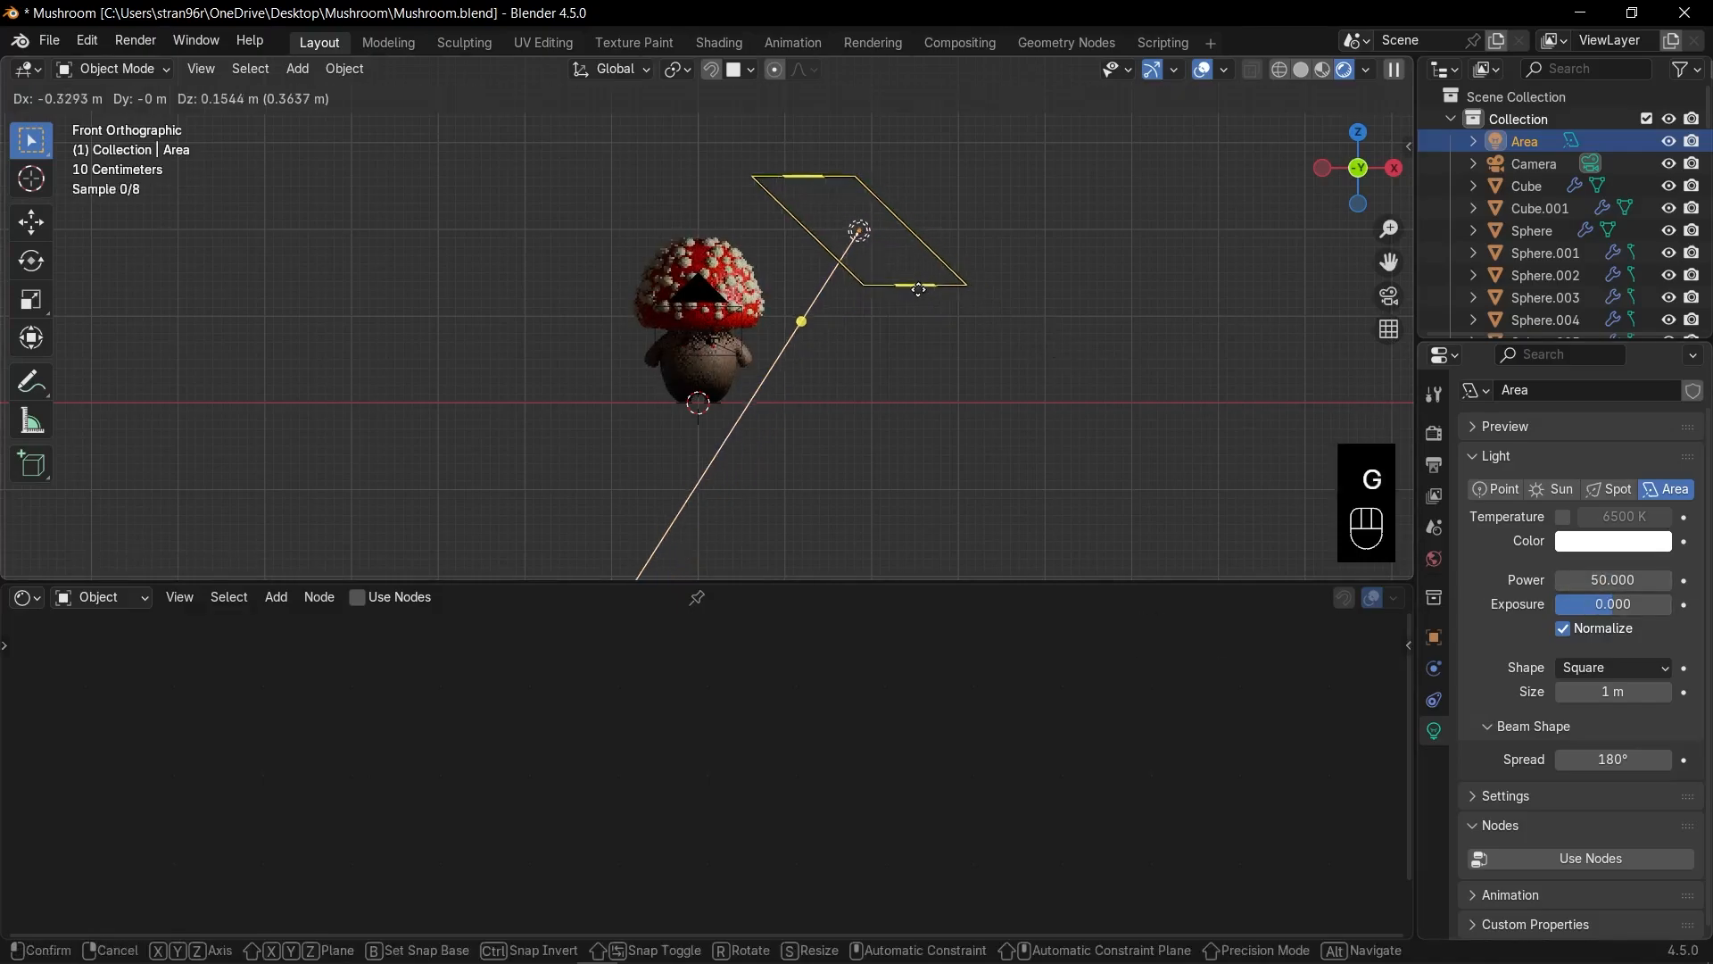
pyautogui.click(929, 354)
pyautogui.hotkey('shift', 'd')
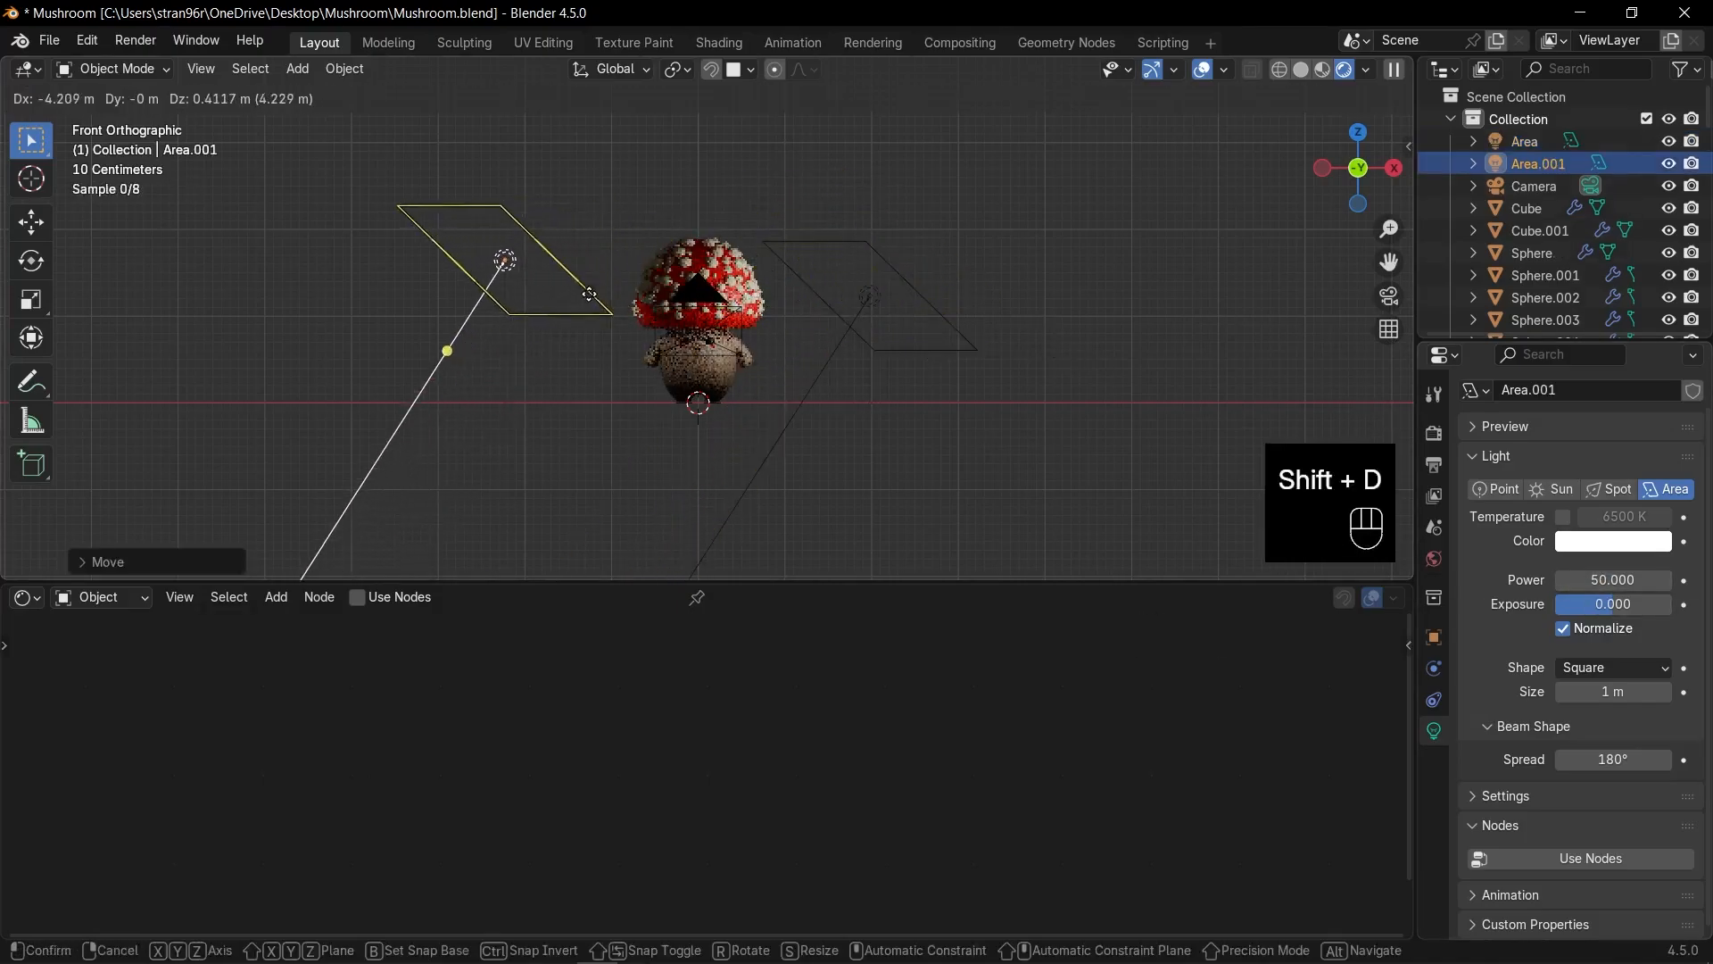
pyautogui.click(589, 295)
pyautogui.hotkey('alt', 'r')
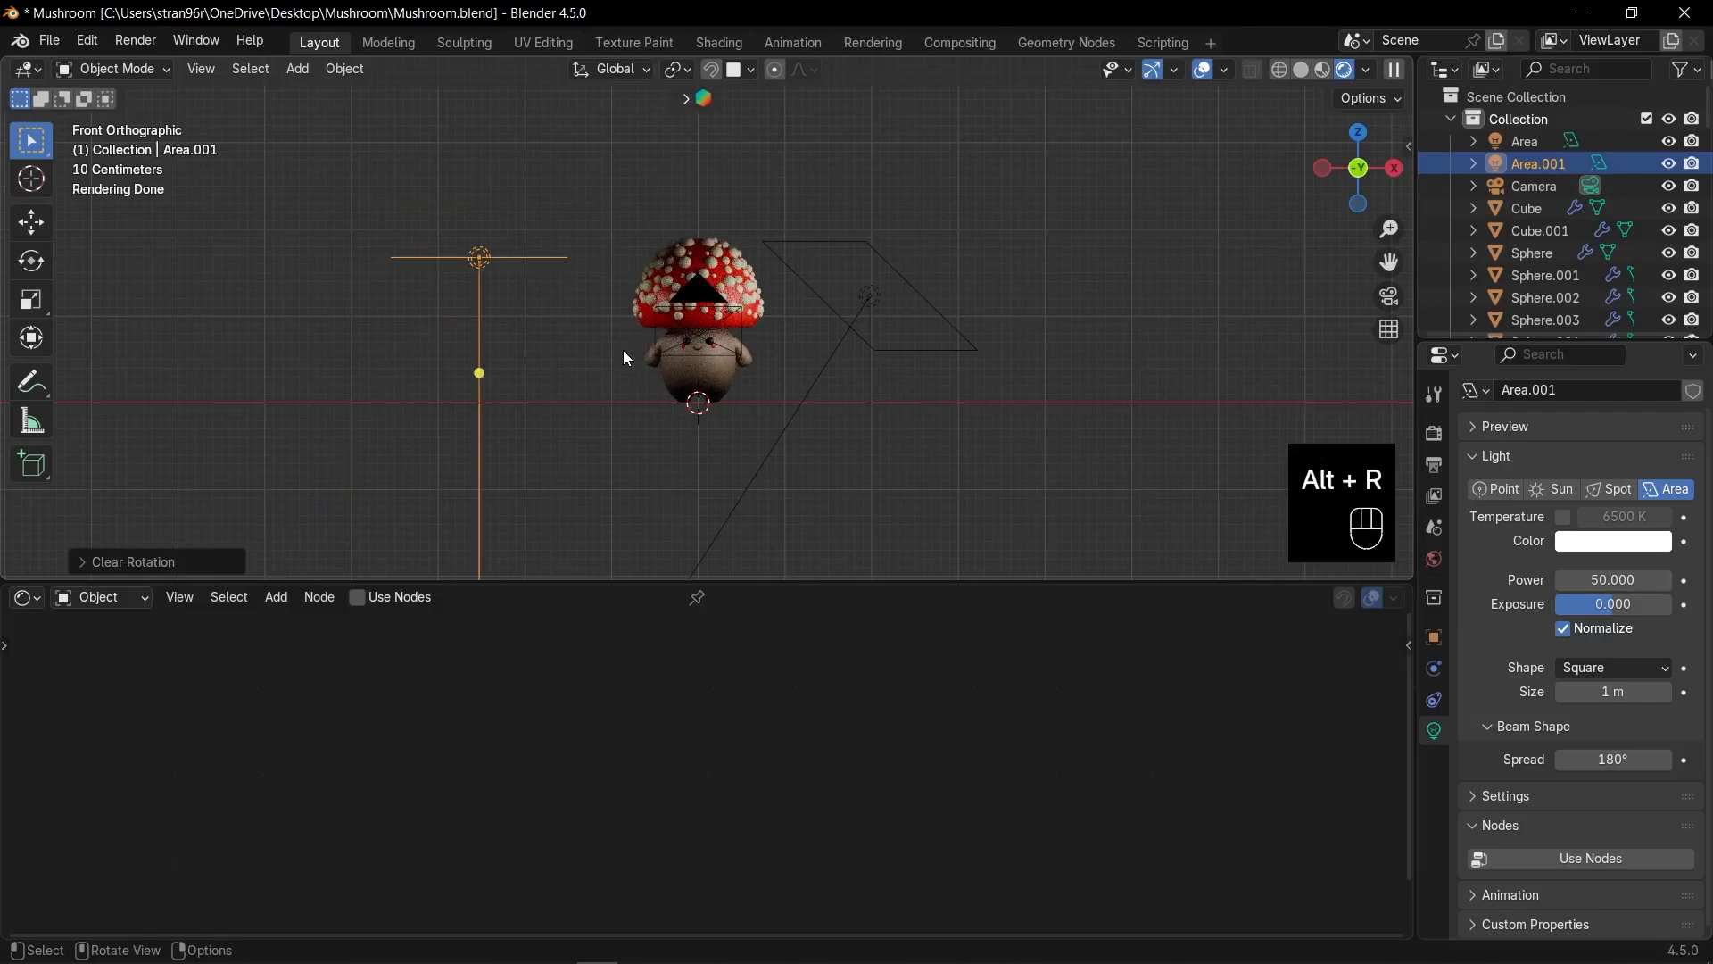
pyautogui.moveTo(479, 373); pyautogui.dragTo(675, 311)
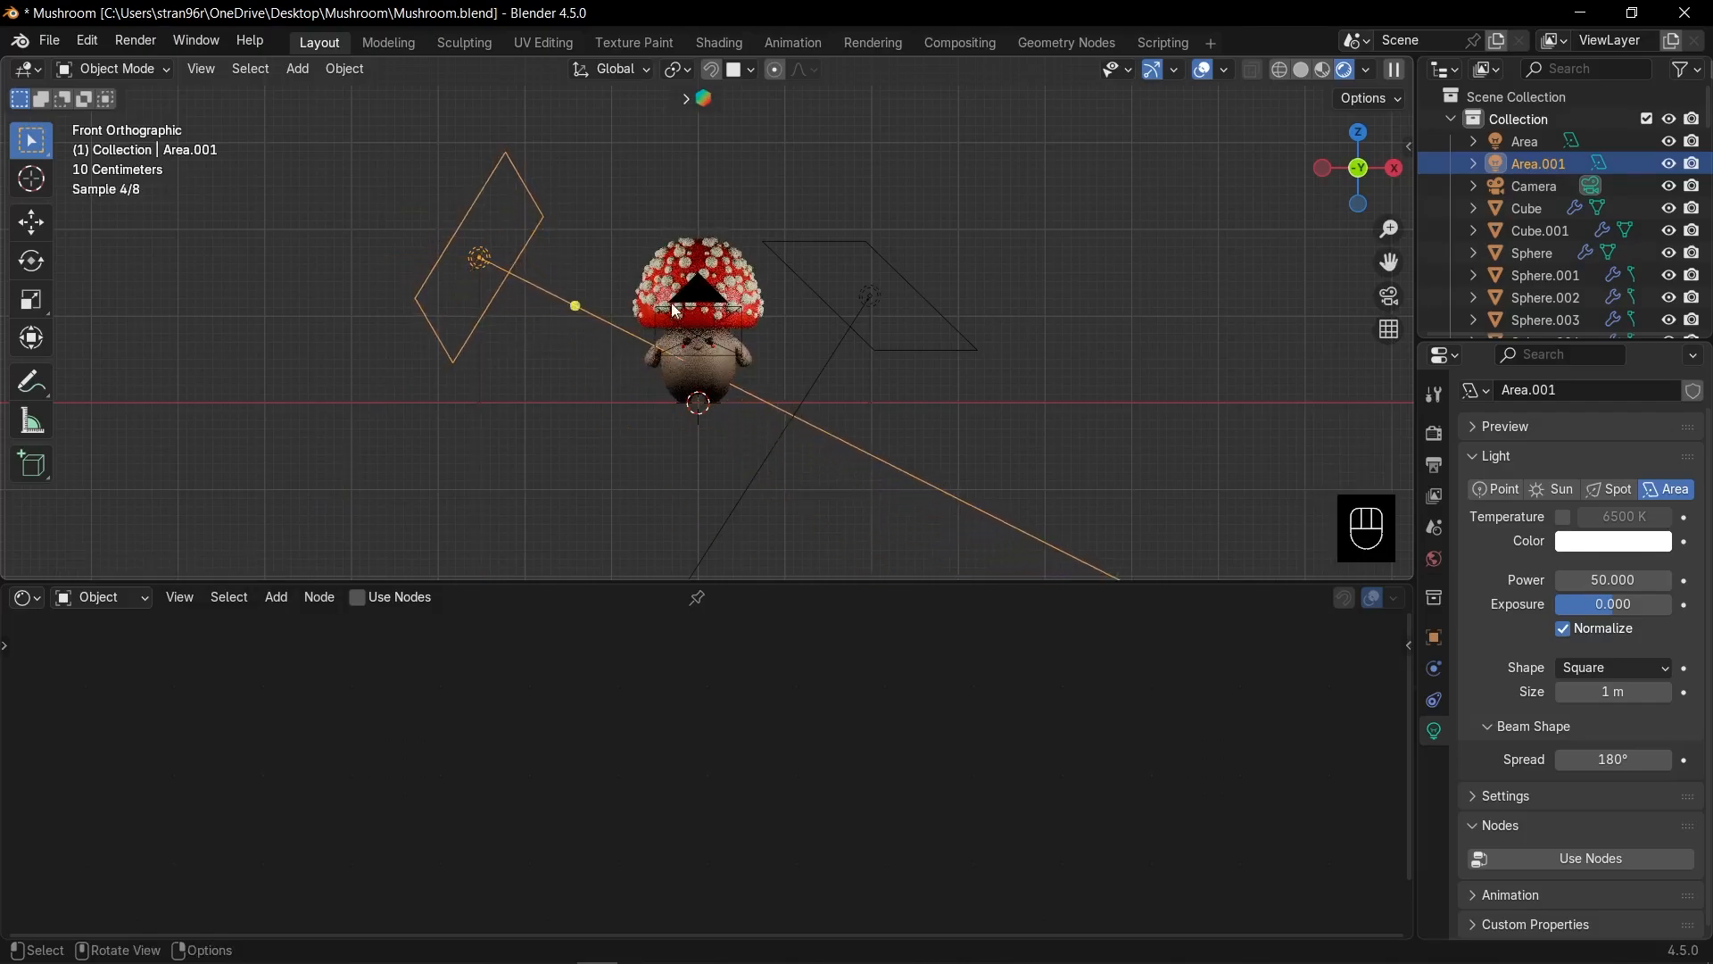
# Enlarge, reposition and rotate the left light.
pyautogui.press('s')
pyautogui.click(829, 316)
pyautogui.press('g')
pyautogui.click(746, 321)
pyautogui.press('r')
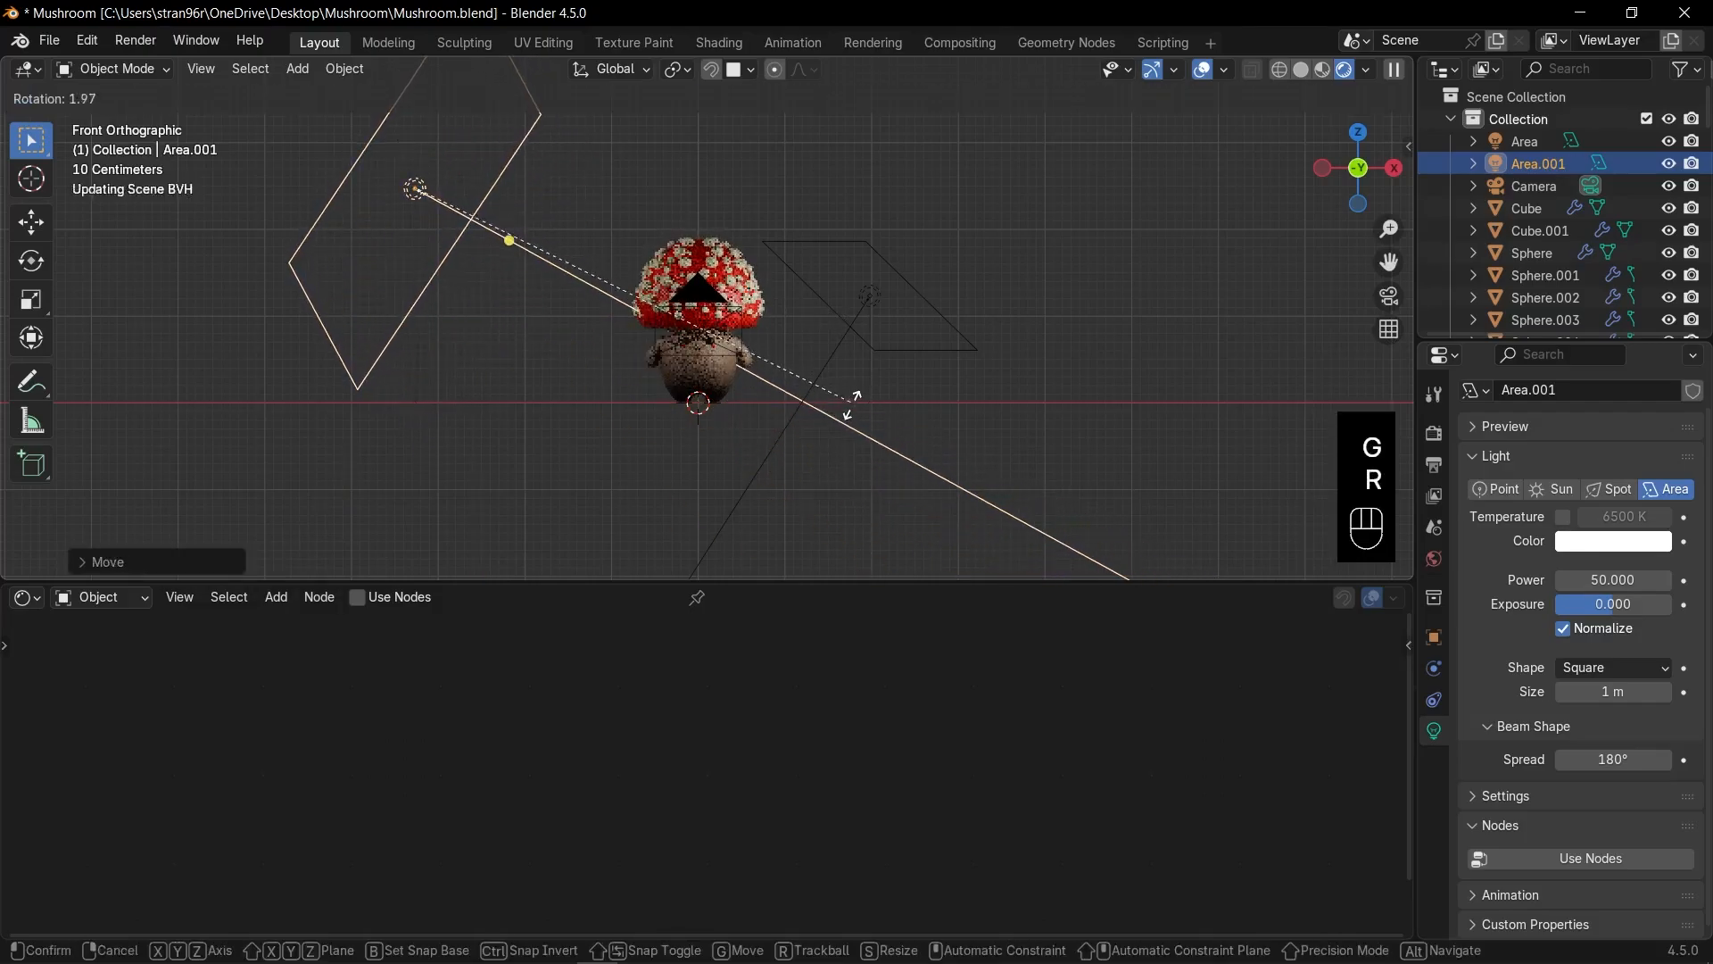
pyautogui.click(831, 416)
# Nudge the first area light and raise its Power to 100.
pyautogui.click(863, 308)
pyautogui.press('g')
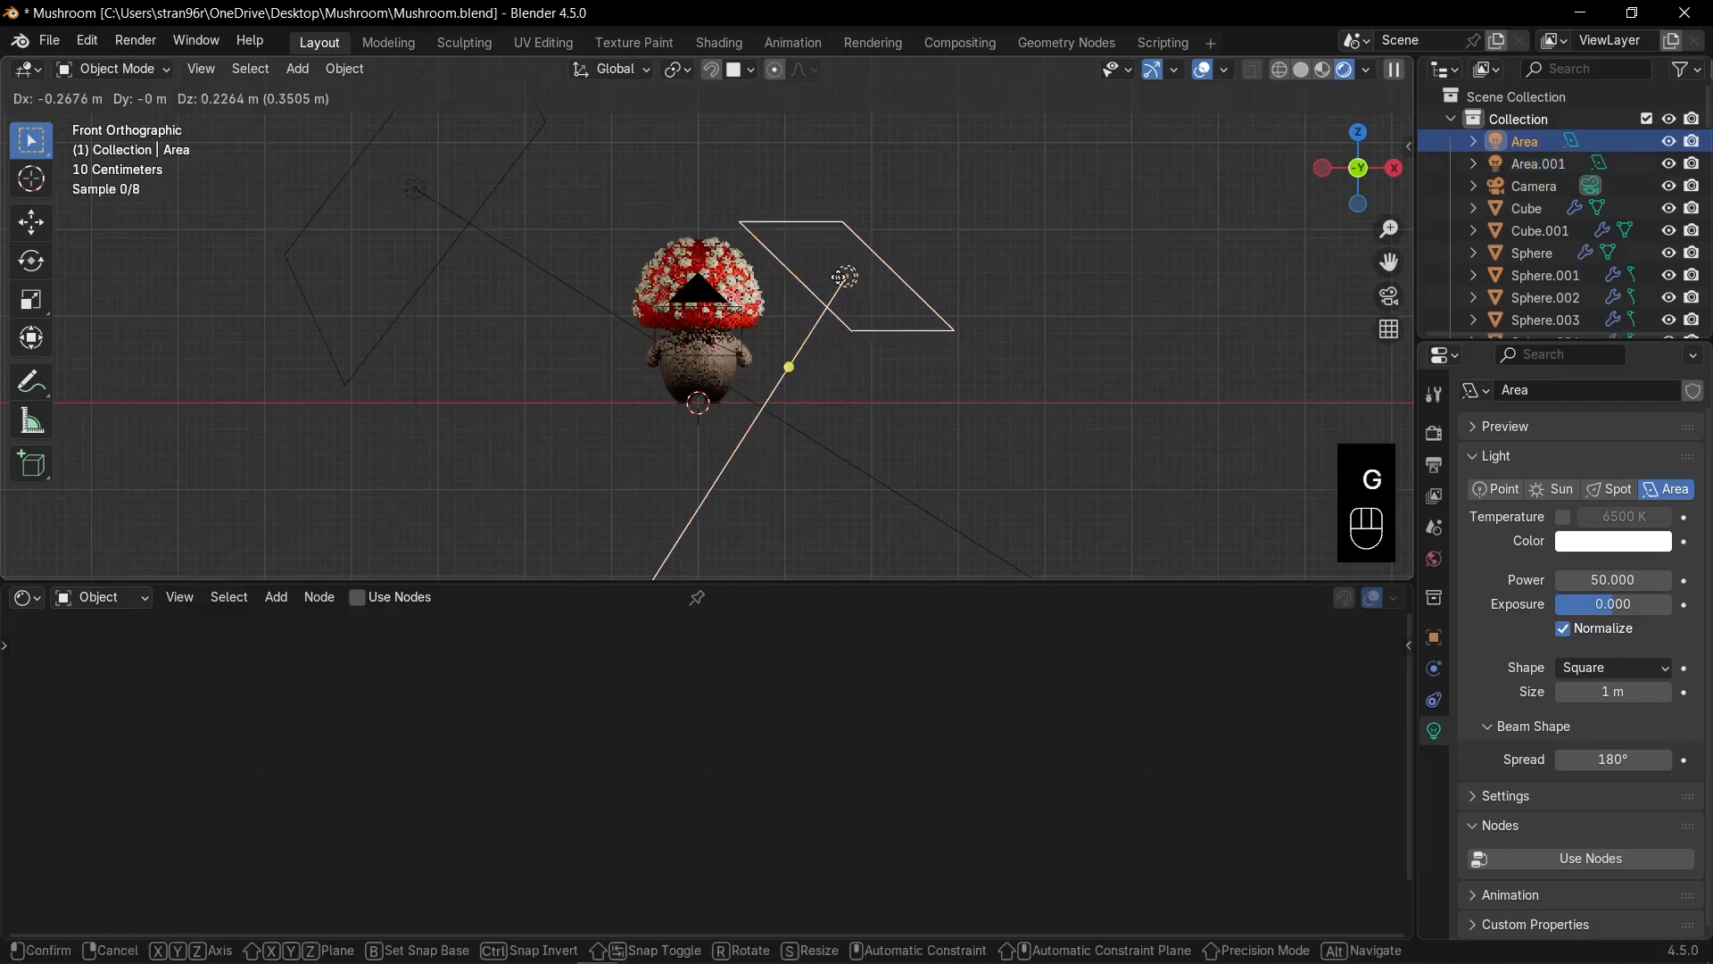
pyautogui.click(839, 294)
pyautogui.click(1602, 581)
pyautogui.write('100')
pyautogui.press('Return')
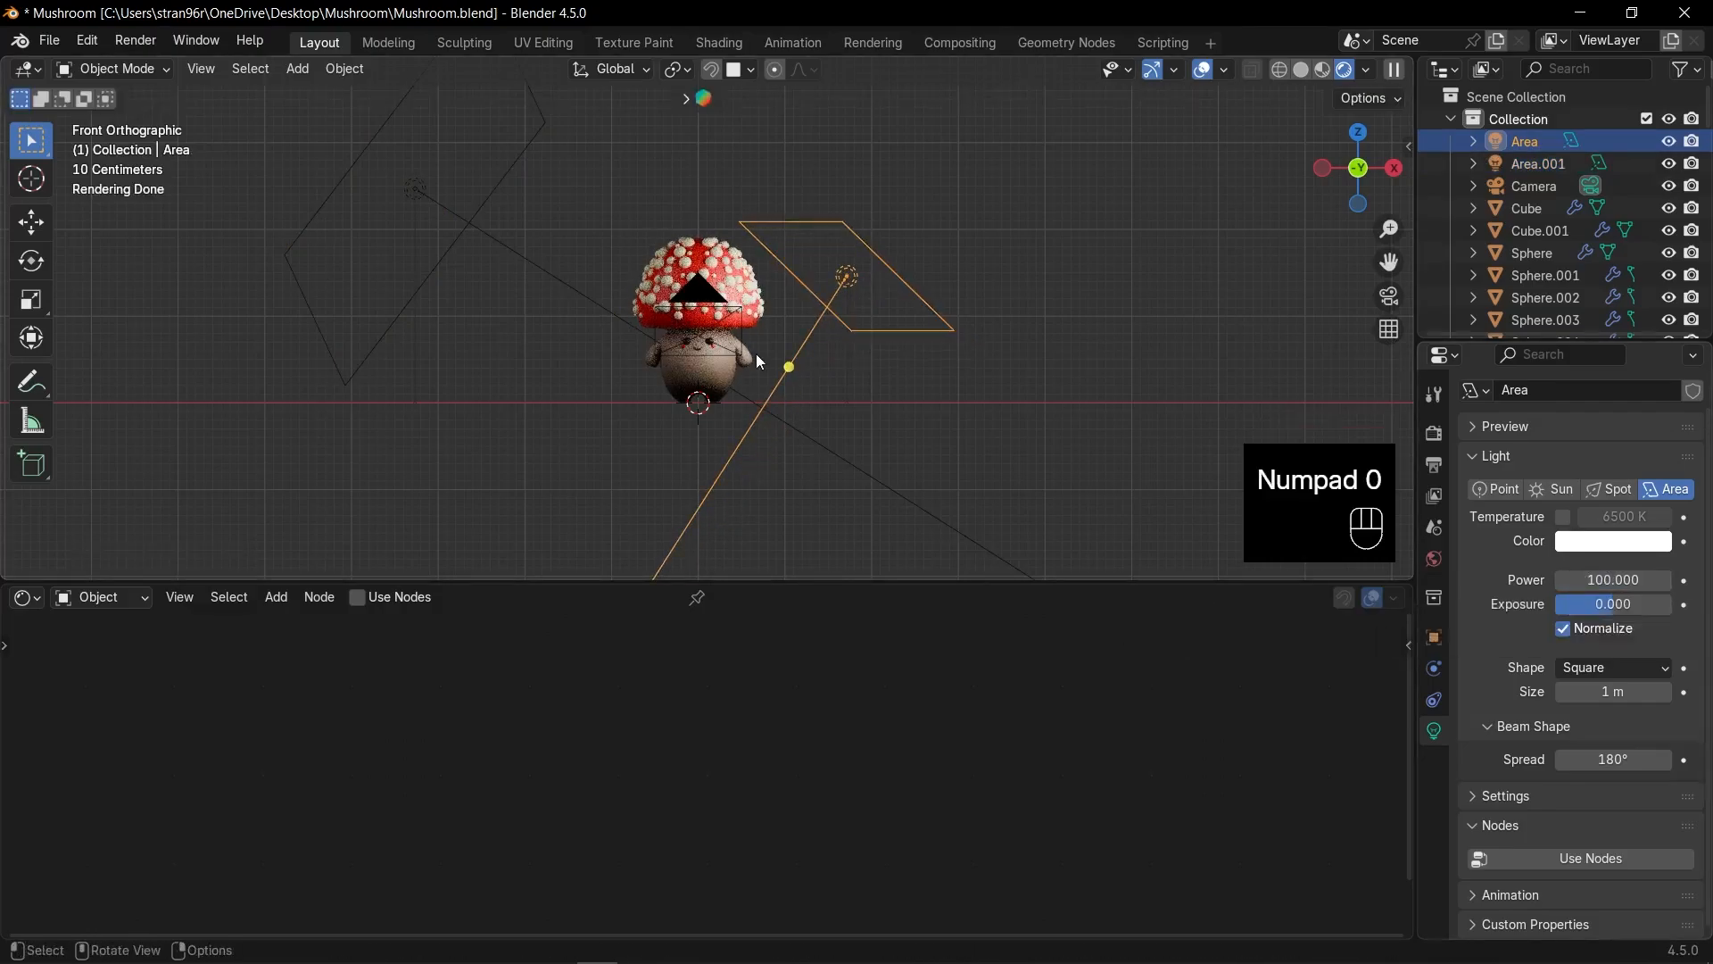
# Rotate and move the first area light to refine its aim.
pyautogui.moveTo(768, 414); pyautogui.dragTo(925, 357, button='middle')
pyautogui.press('r')
pyautogui.click(965, 419)
pyautogui.press('g')
pyautogui.press('r')
pyautogui.click(1047, 437)
pyautogui.press('g')
pyautogui.moveTo(1048, 383); pyautogui.dragTo(878, 380, button='middle')
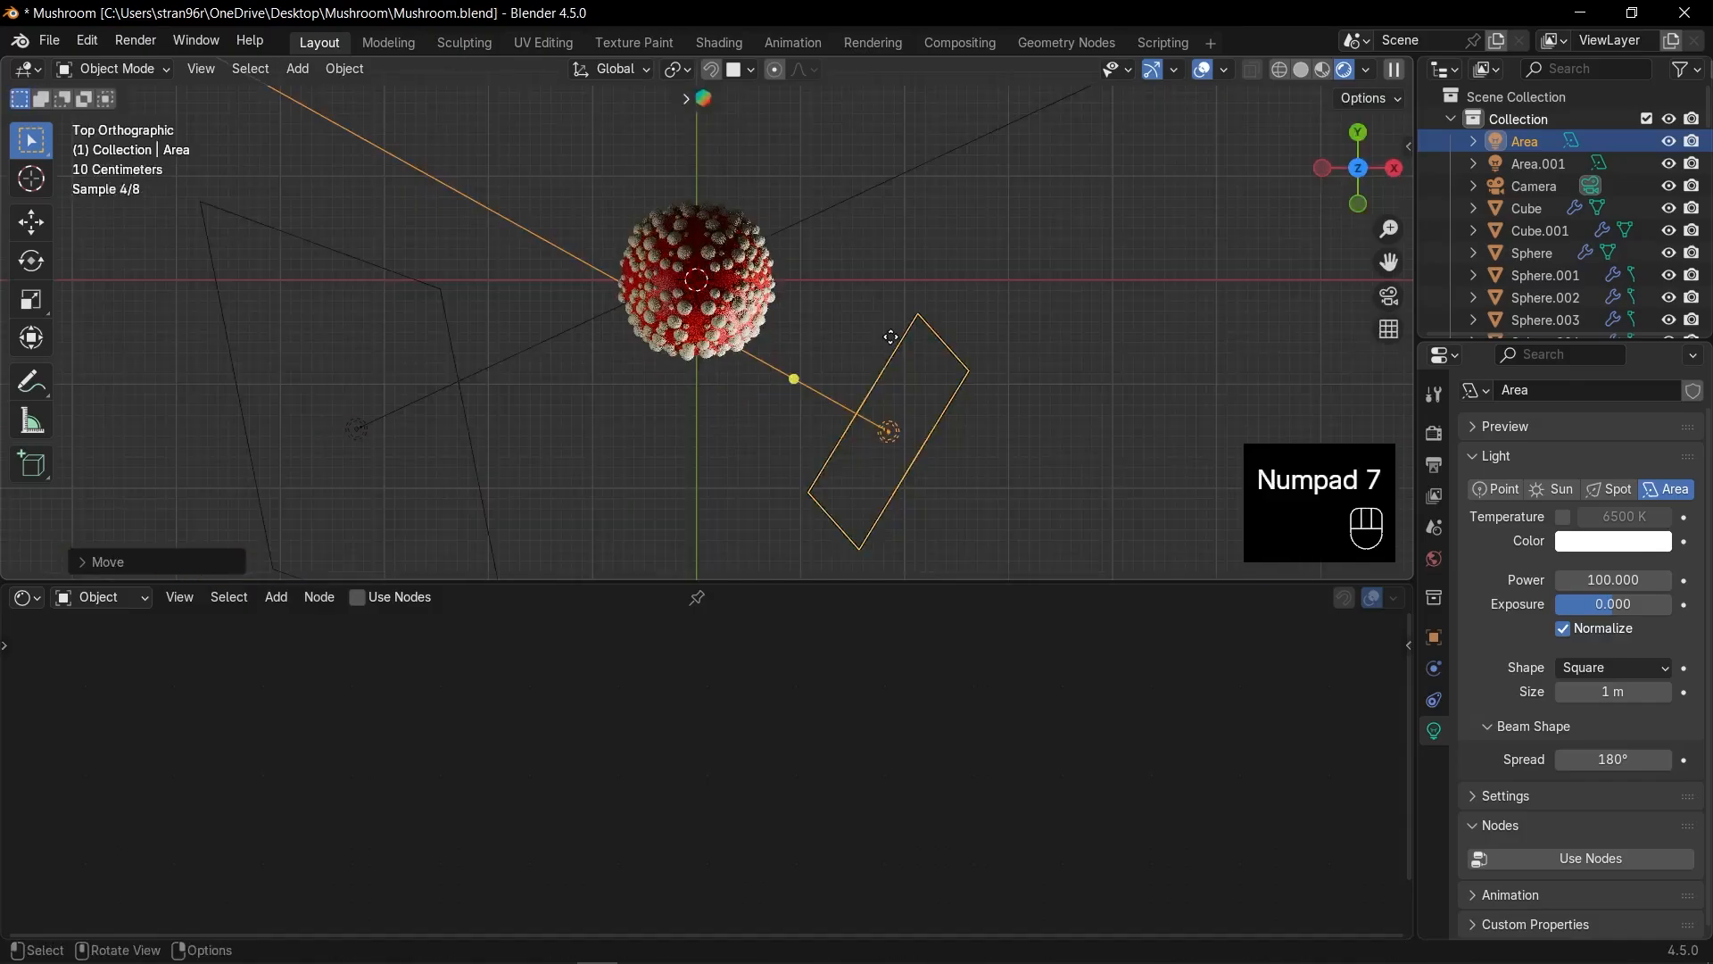
pyautogui.scroll(-3, 886, 334)
pyautogui.keyDown('shift'); pyautogui.moveTo(880, 333); pyautogui.dragTo(925, 419, button='middle'); pyautogui.keyUp('shift')
# Duplicate the light behind the mushroom, reset its rotation, and tilt it -90° on X.
pyautogui.hotkey('shift', 'd')
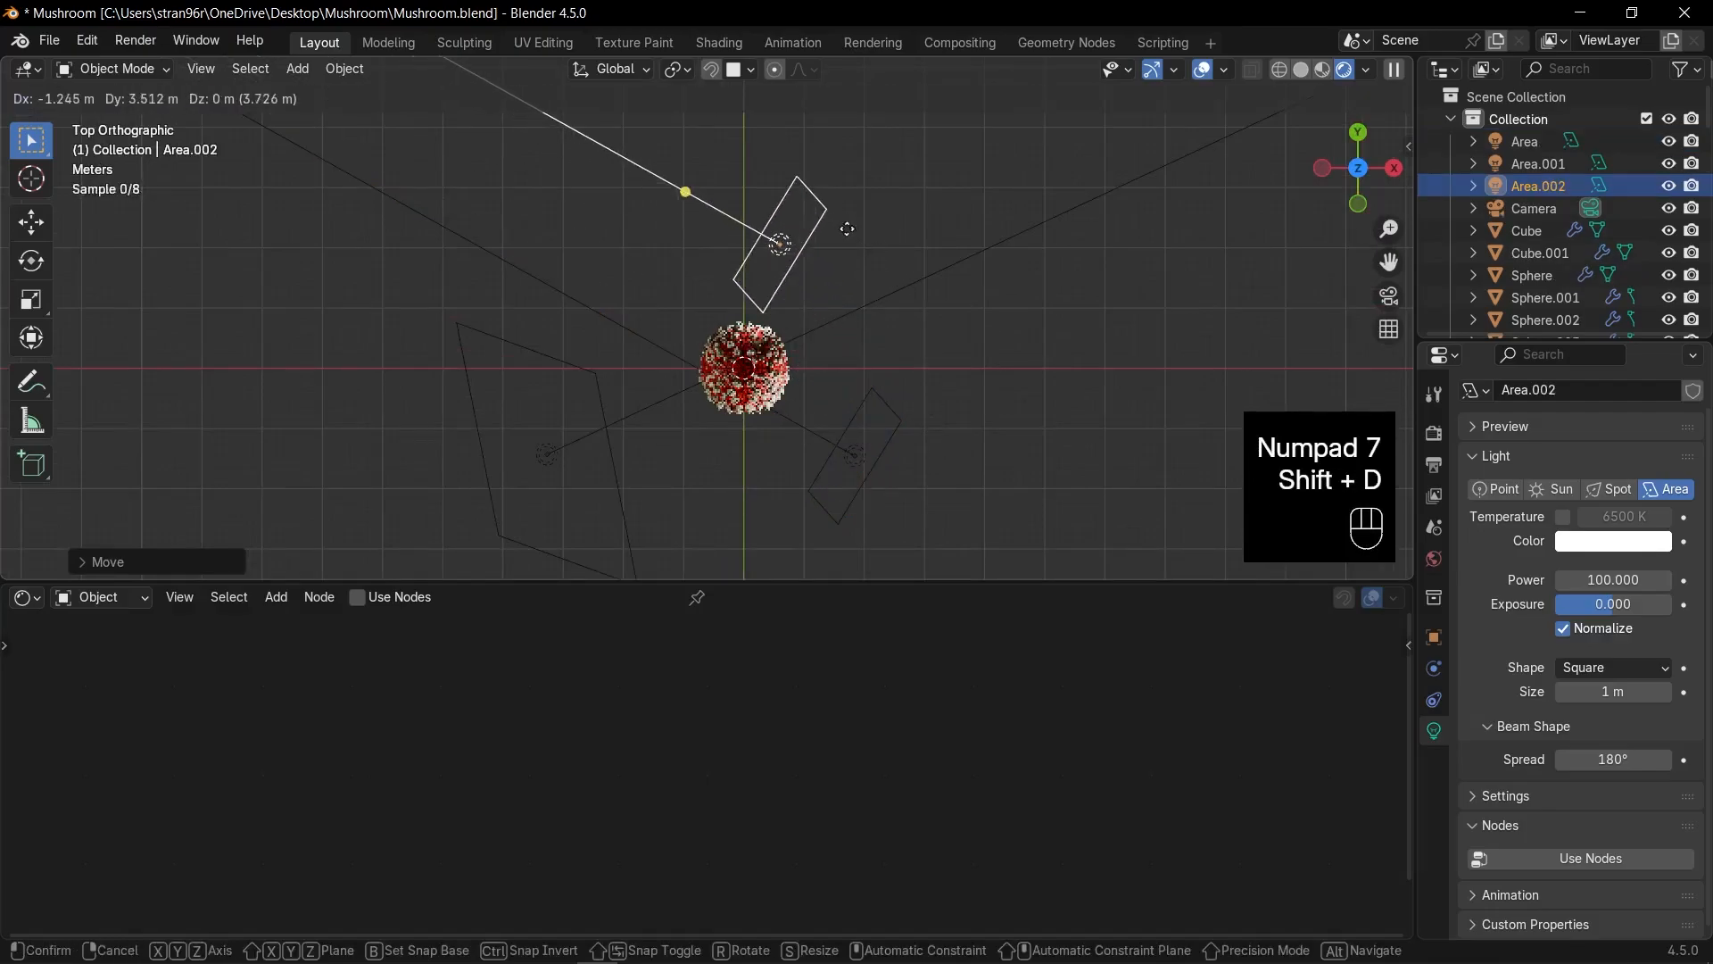
pyautogui.click(838, 224)
pyautogui.hotkey('alt', 'r')
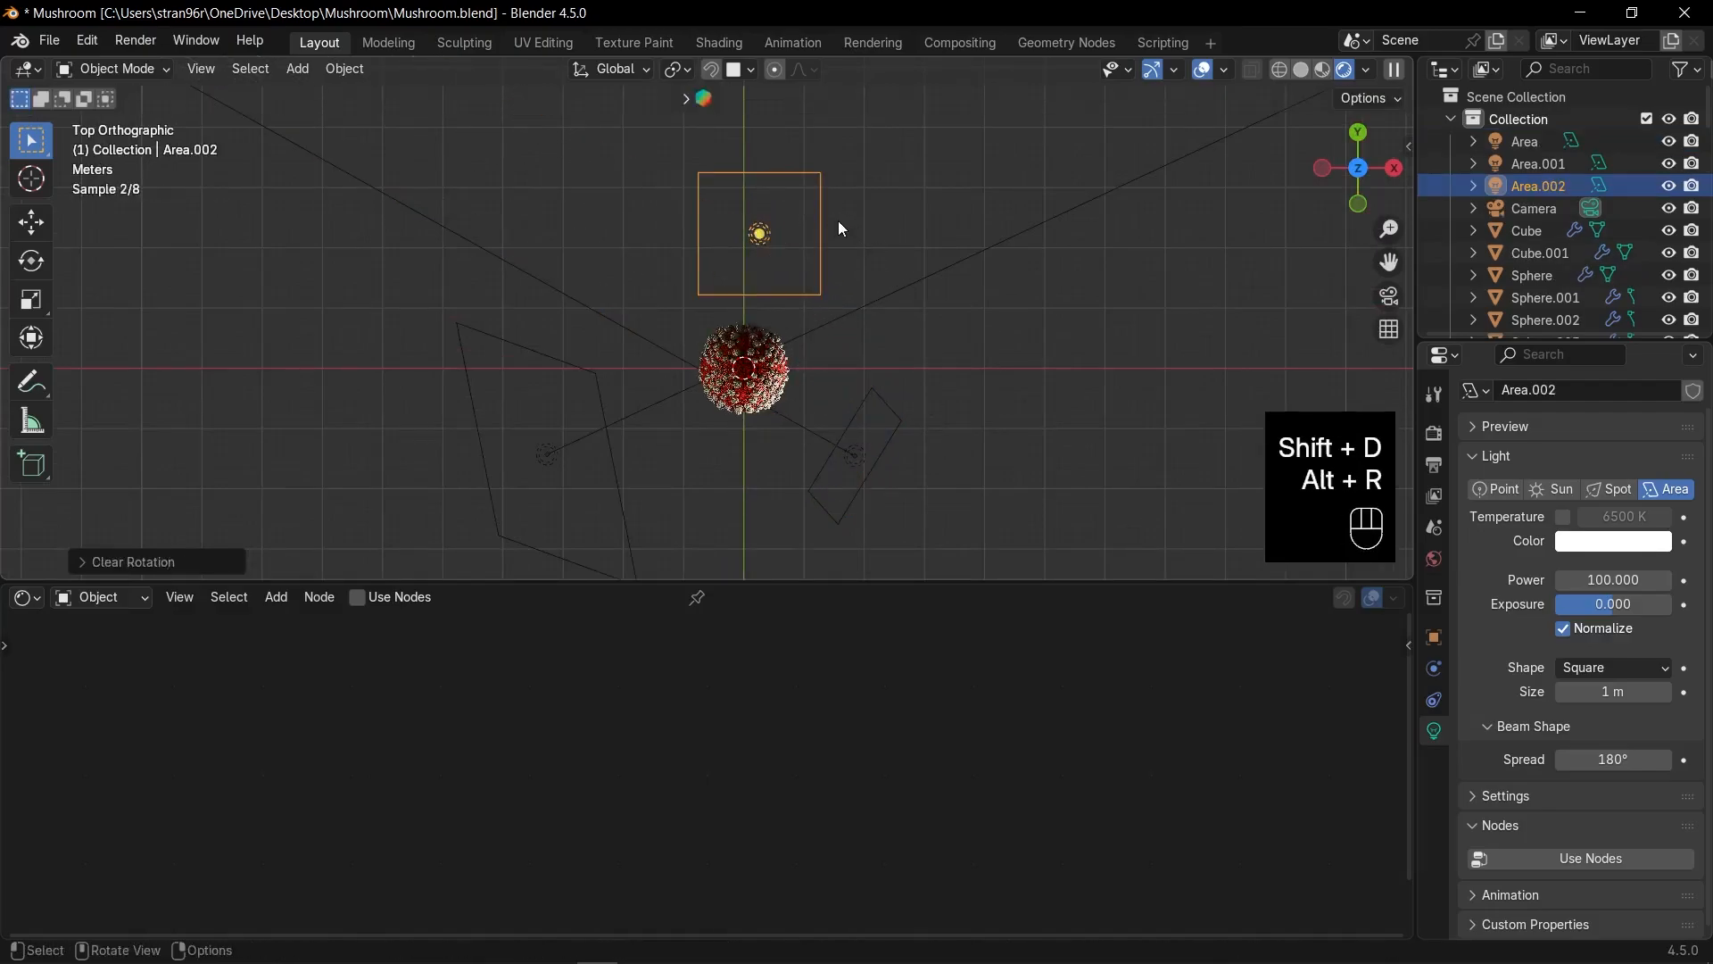
pyautogui.press('r')
pyautogui.write('x')
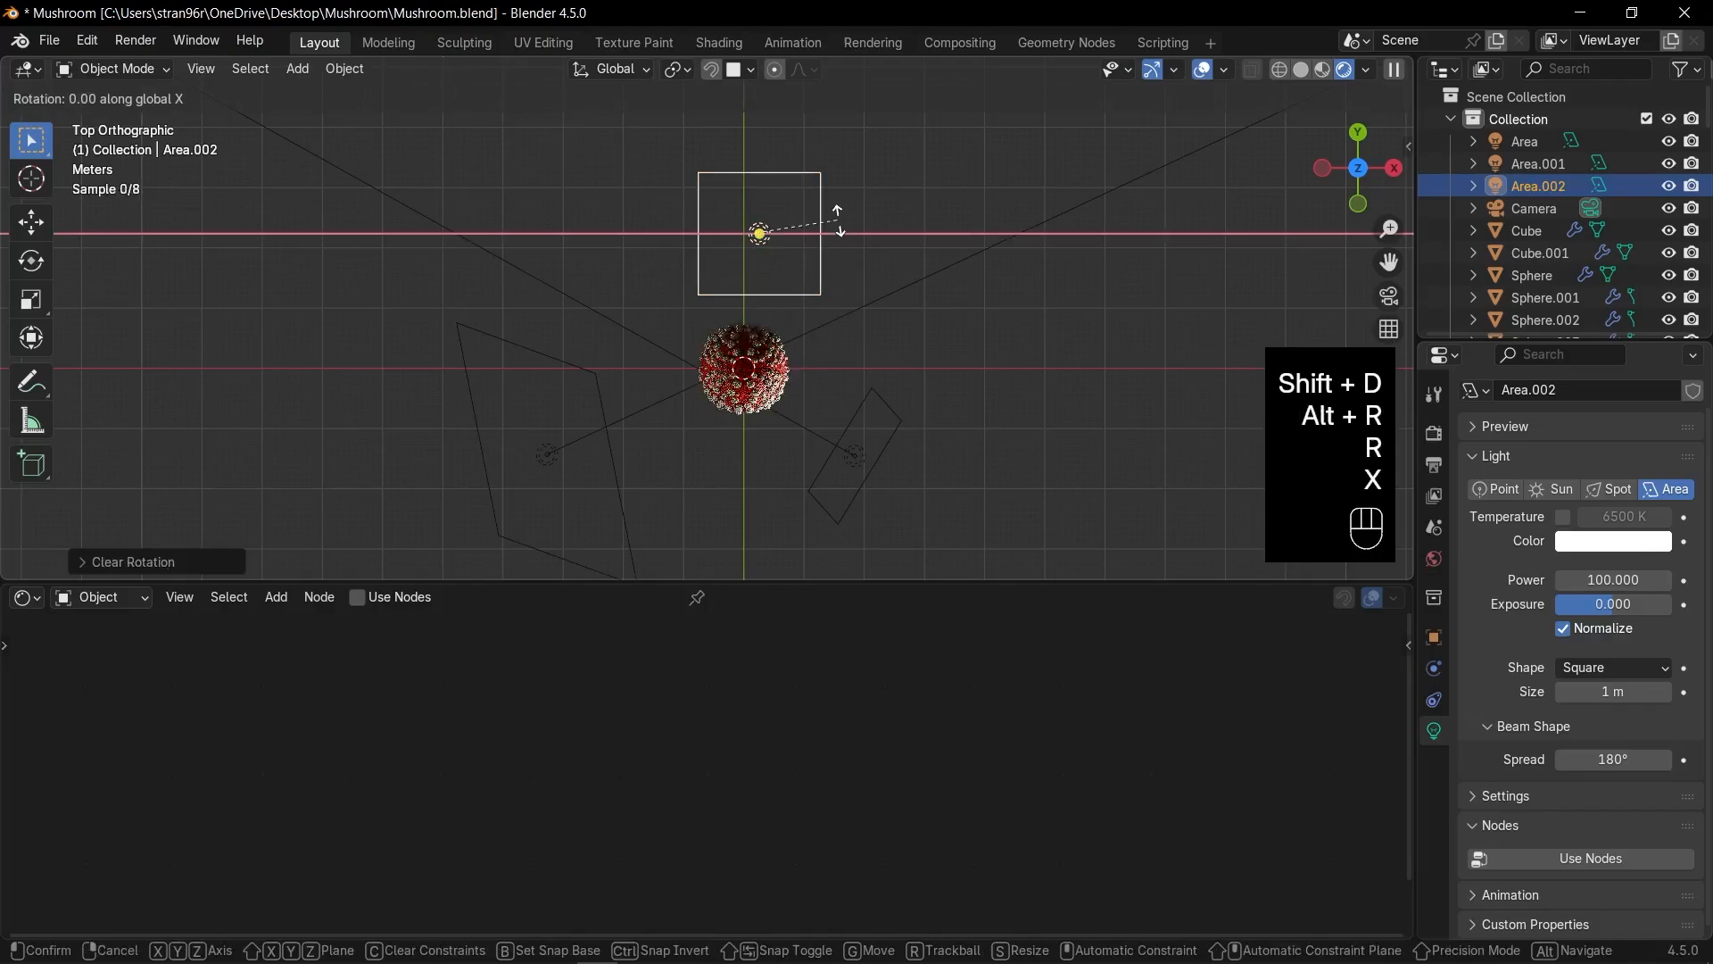
pyautogui.write('90')
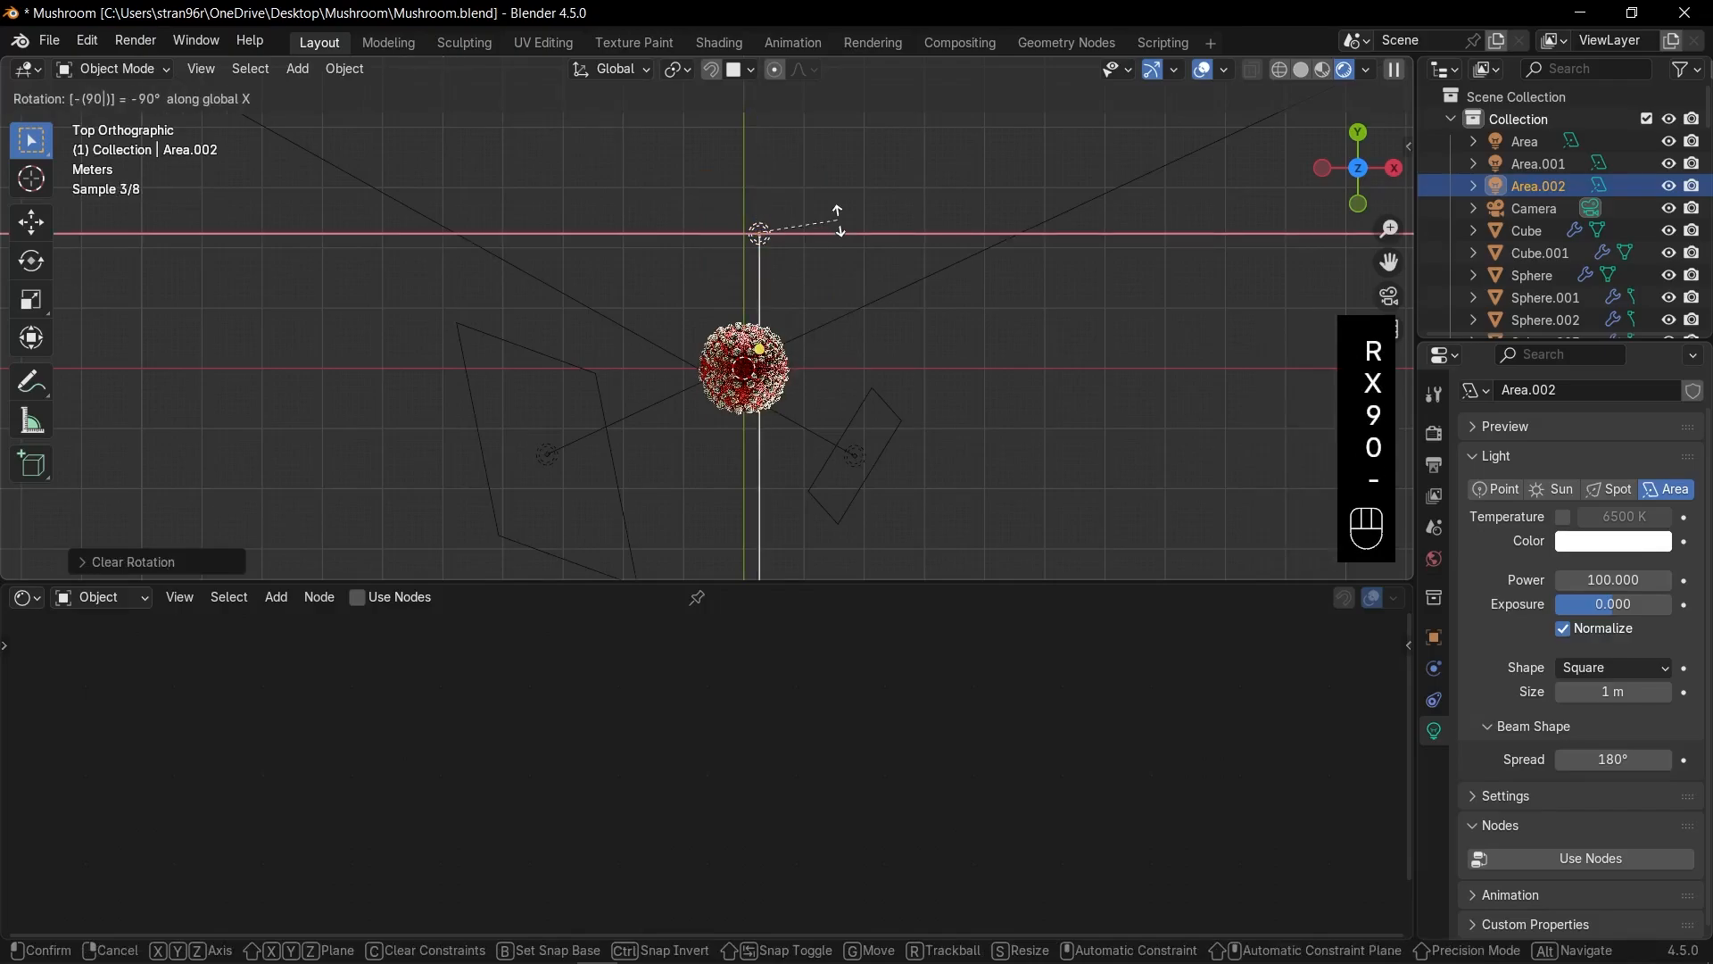
pyautogui.write('-')
pyautogui.press('Return')
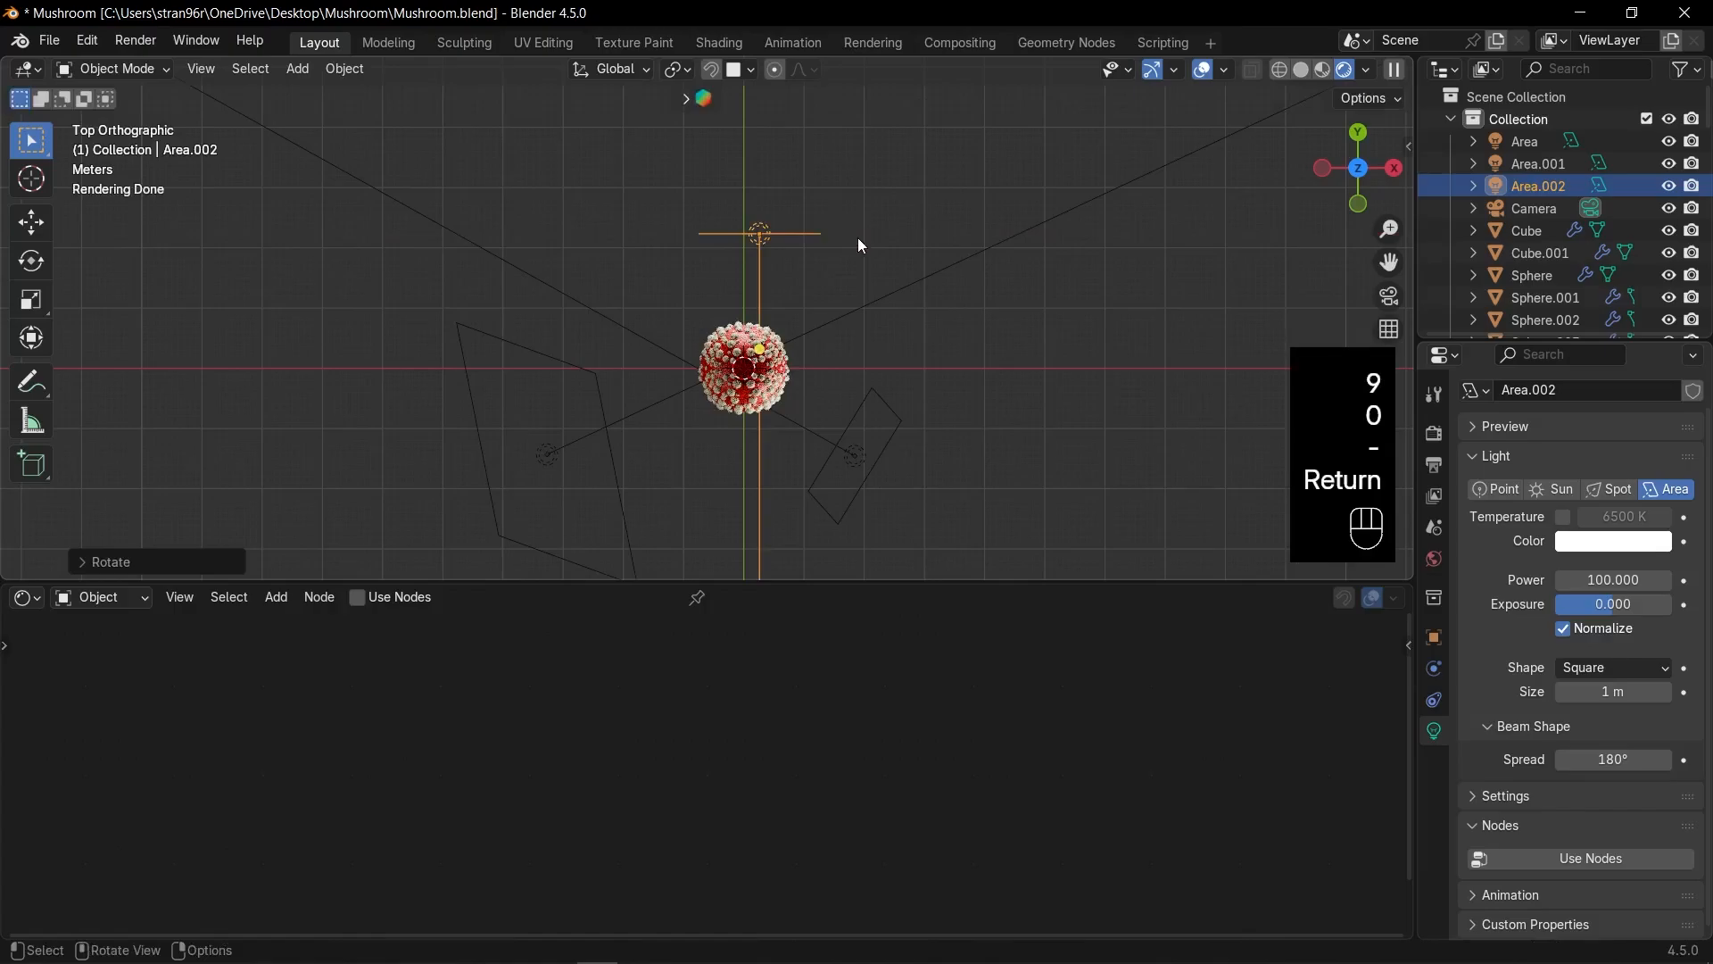
# Adjust the back light's position, view through the camera, and set its spread to 5°.
pyautogui.press('g')
pyautogui.click(813, 252)
pyautogui.press('KP_0')
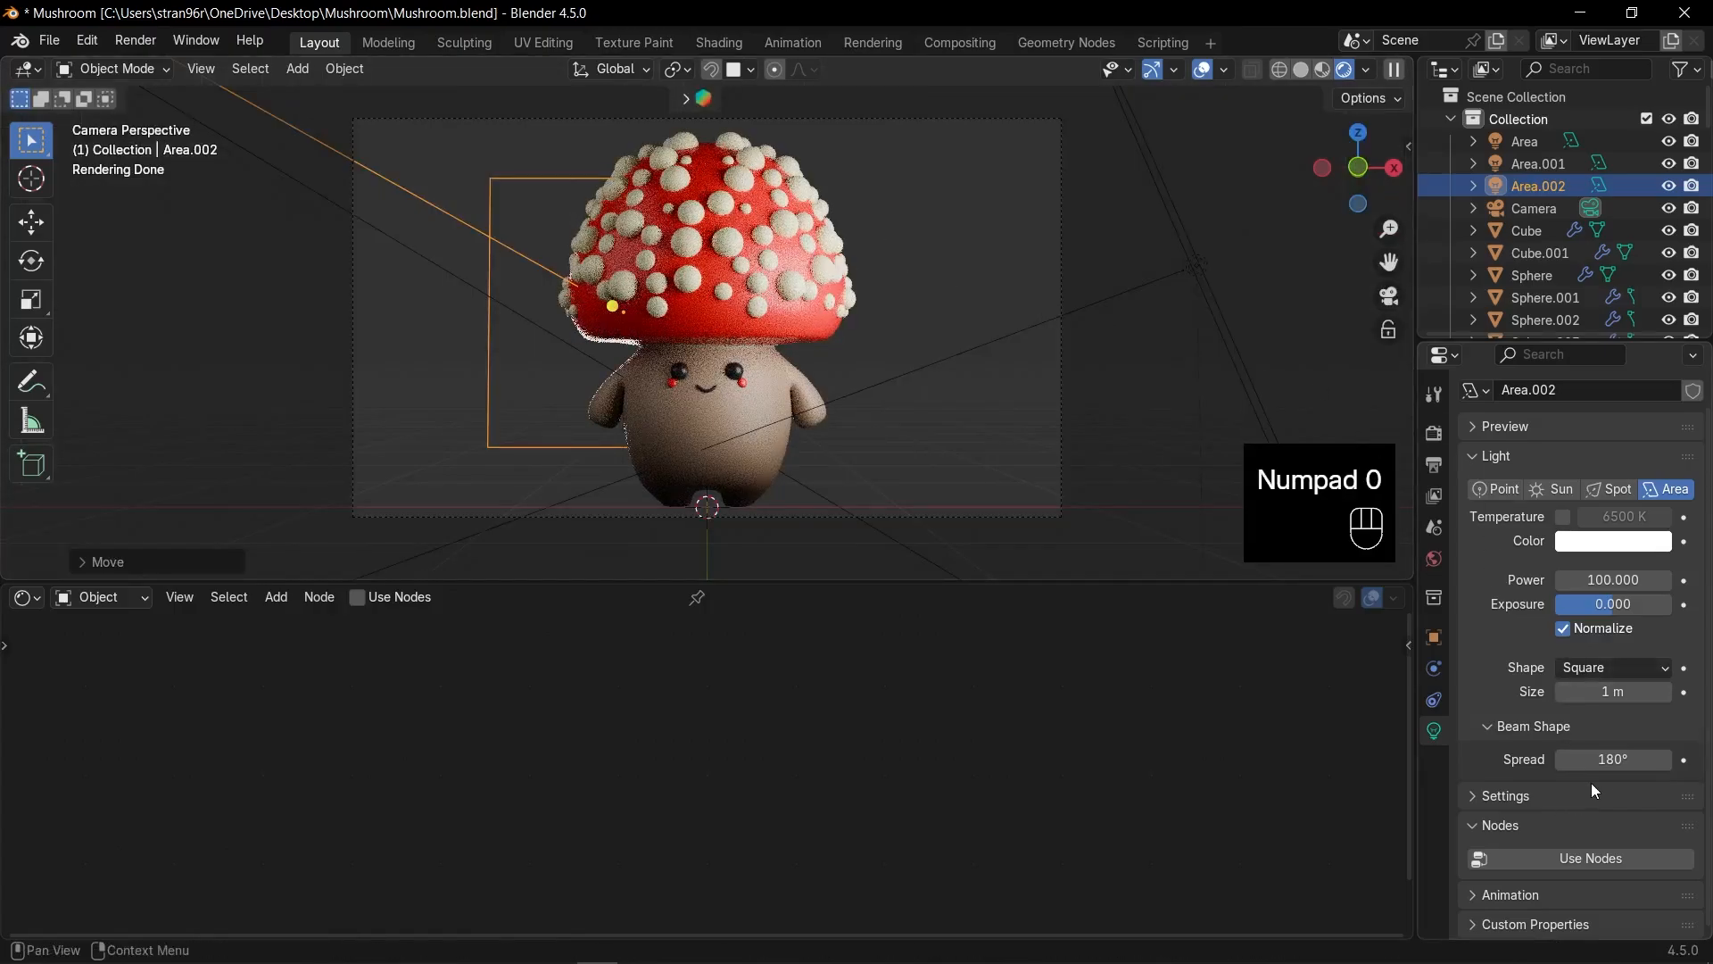
pyautogui.click(1617, 761)
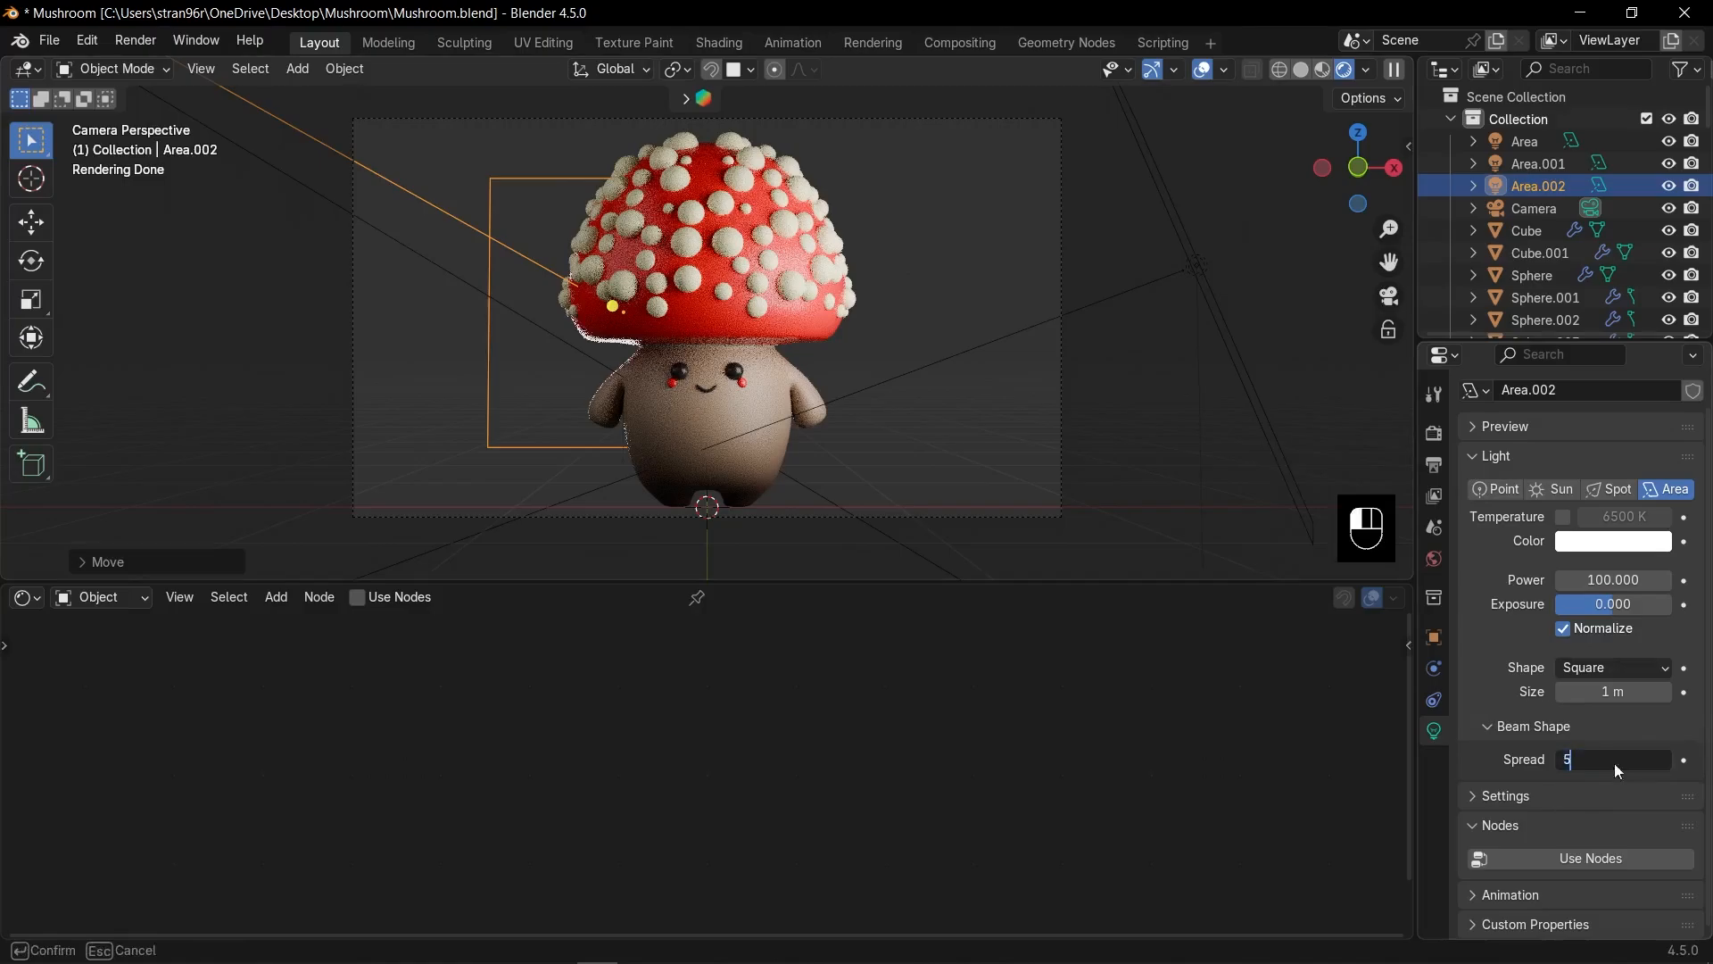
pyautogui.press('Return')
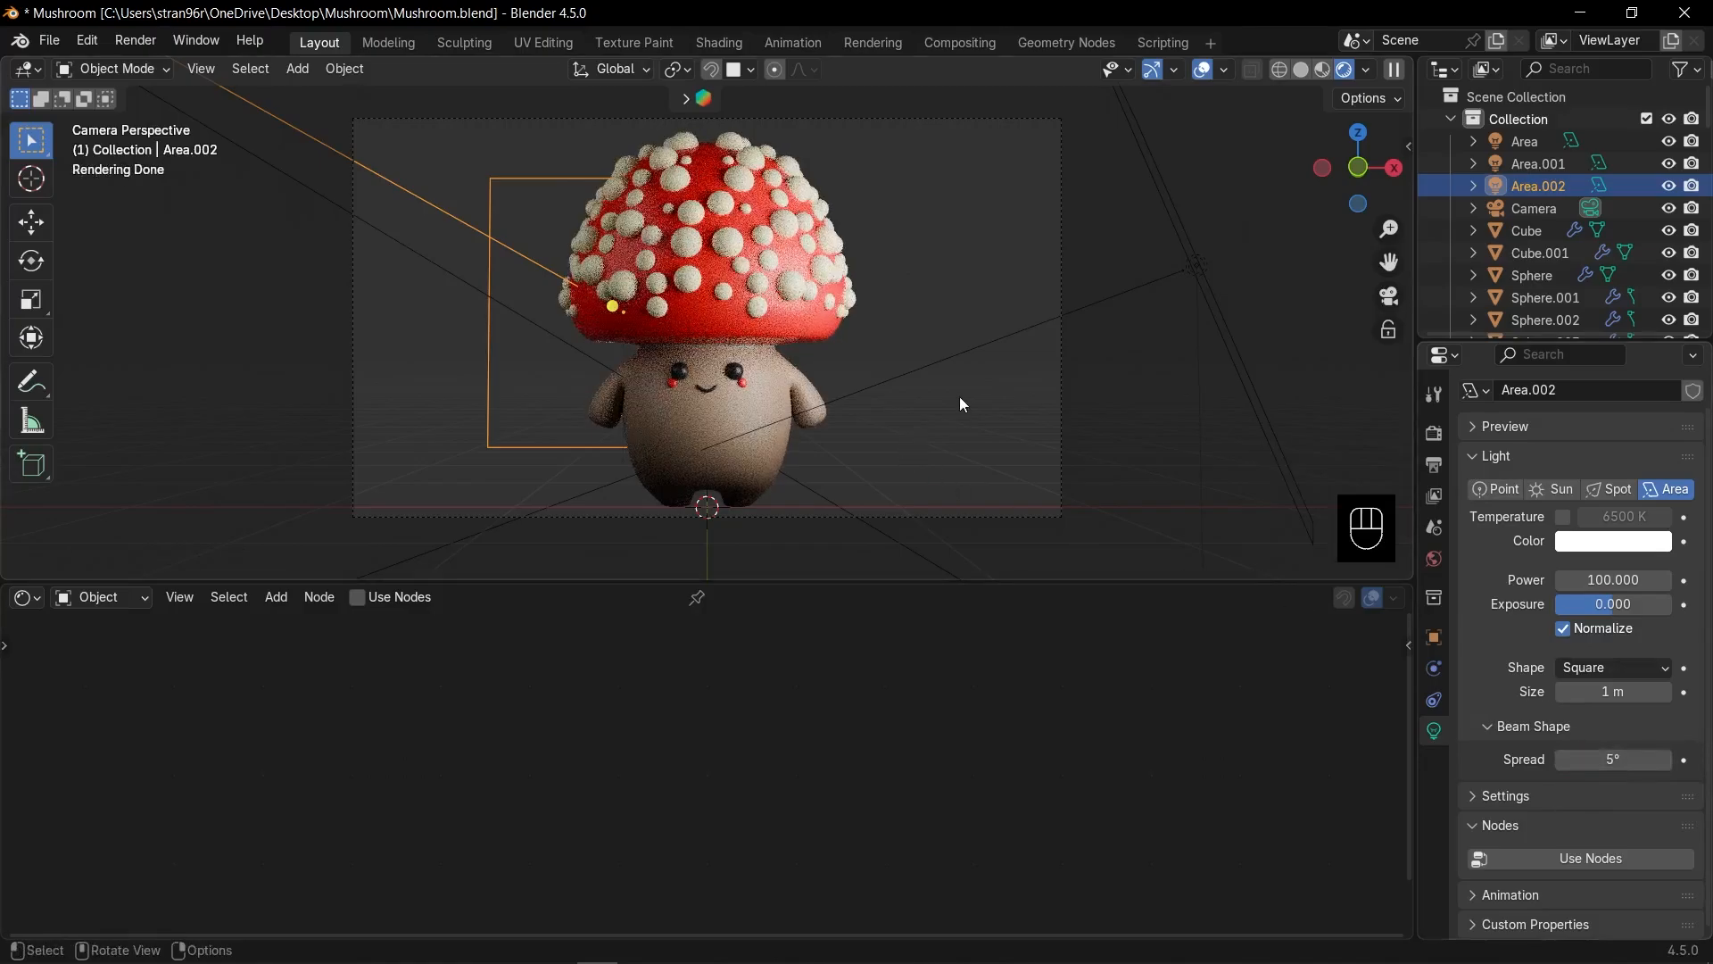
# Turn the back light 14.4° around Z and deselect it.
pyautogui.press('r')
pyautogui.press('z')
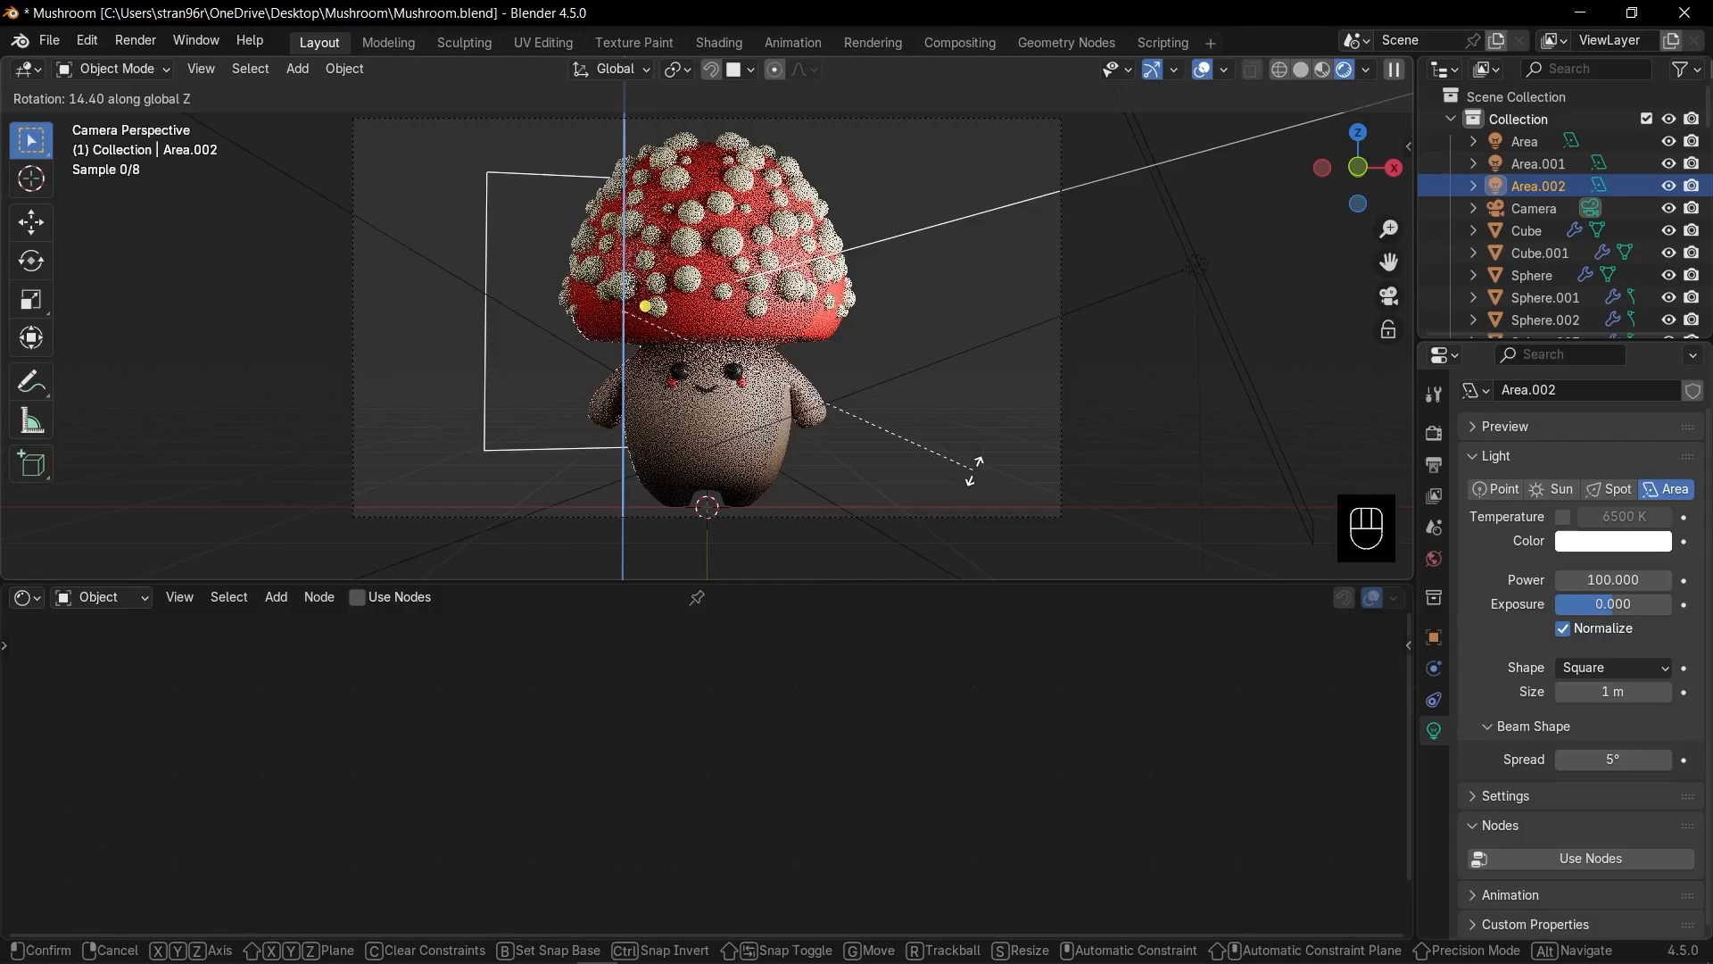
pyautogui.click(975, 468)
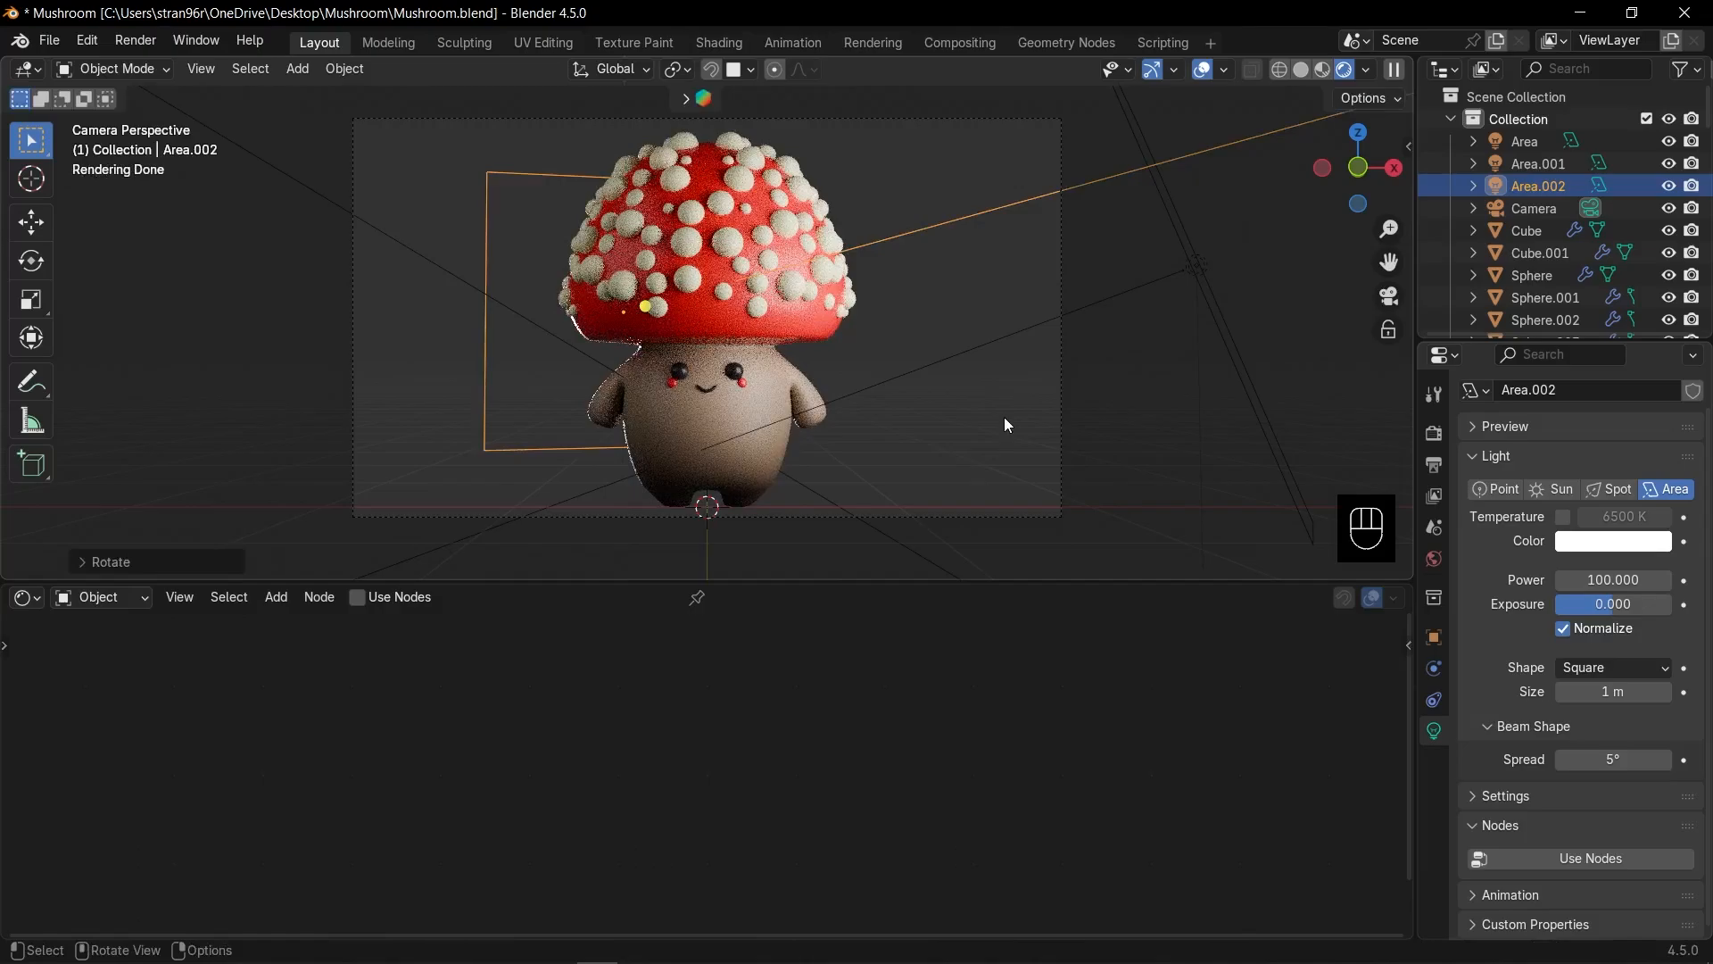
pyautogui.click(1004, 416)
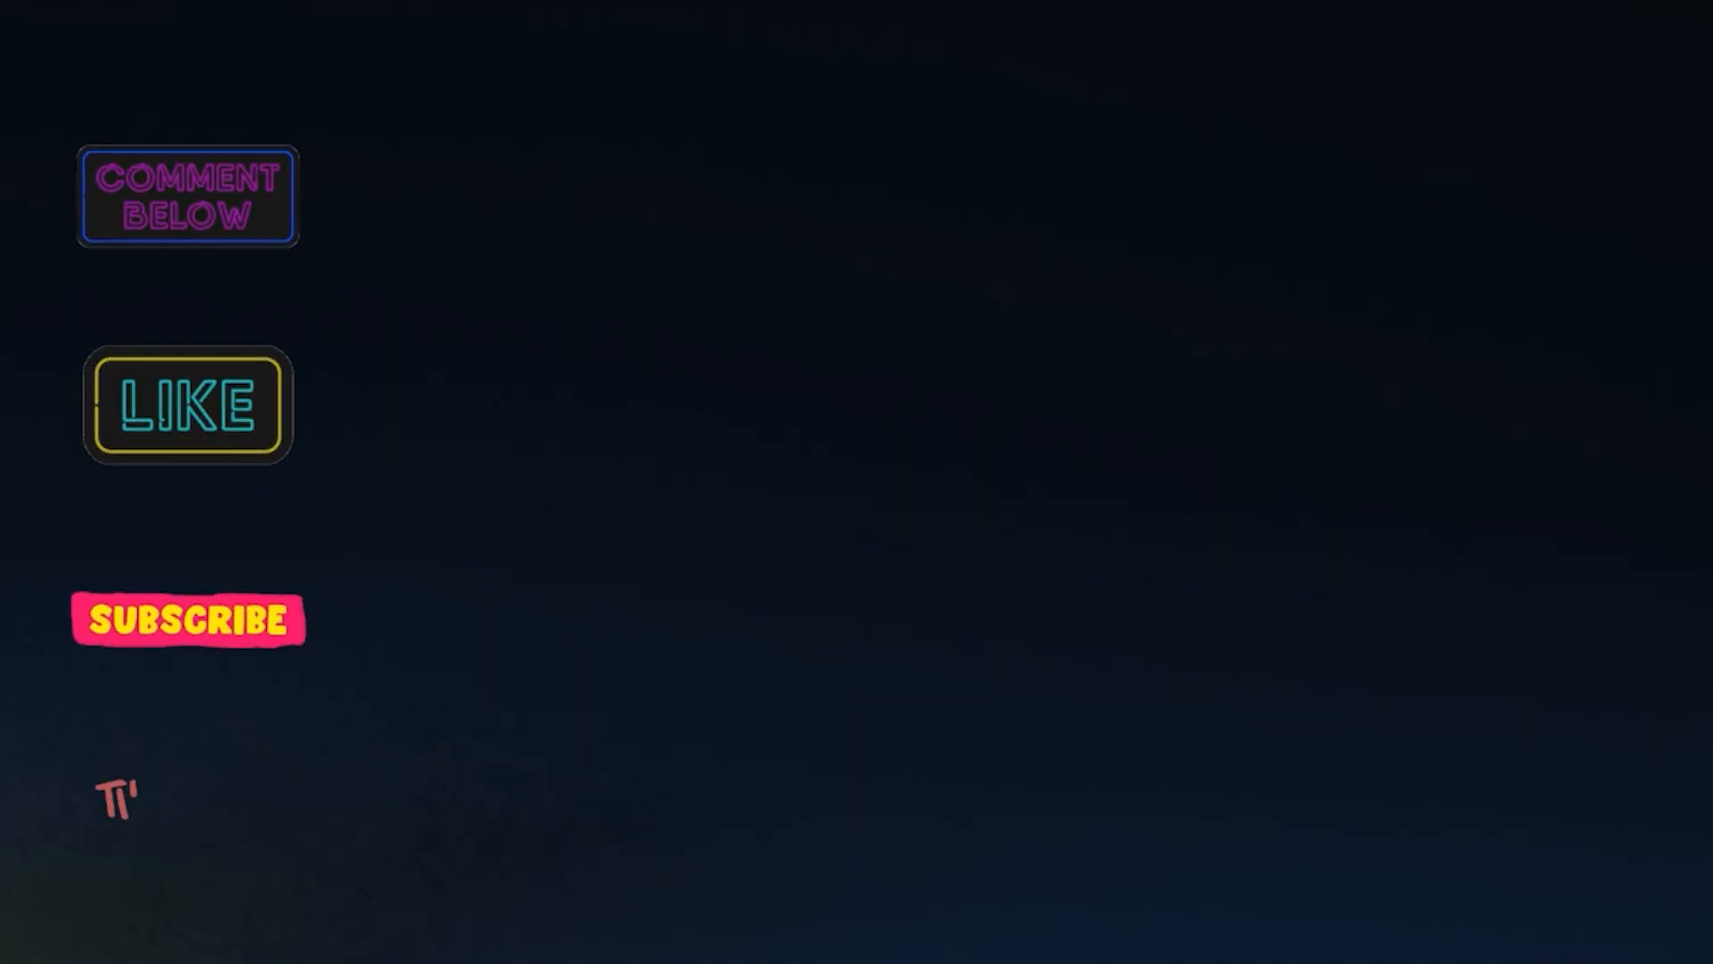